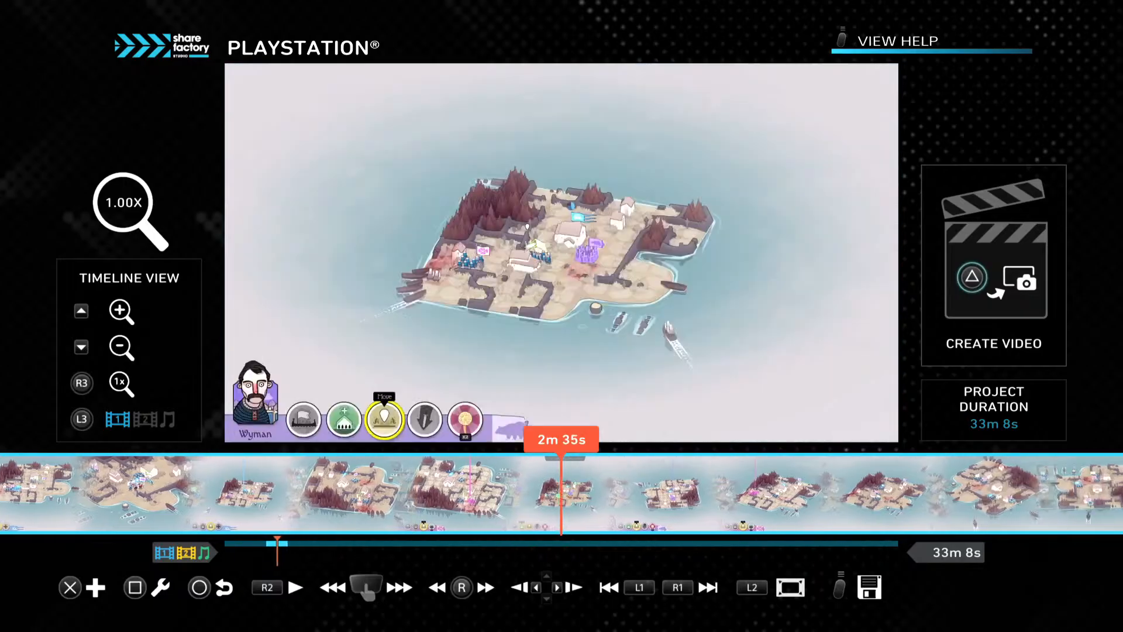
# - Return to the start of the project timeline and open the full music library to choose a track
pyautogui.press('L1')
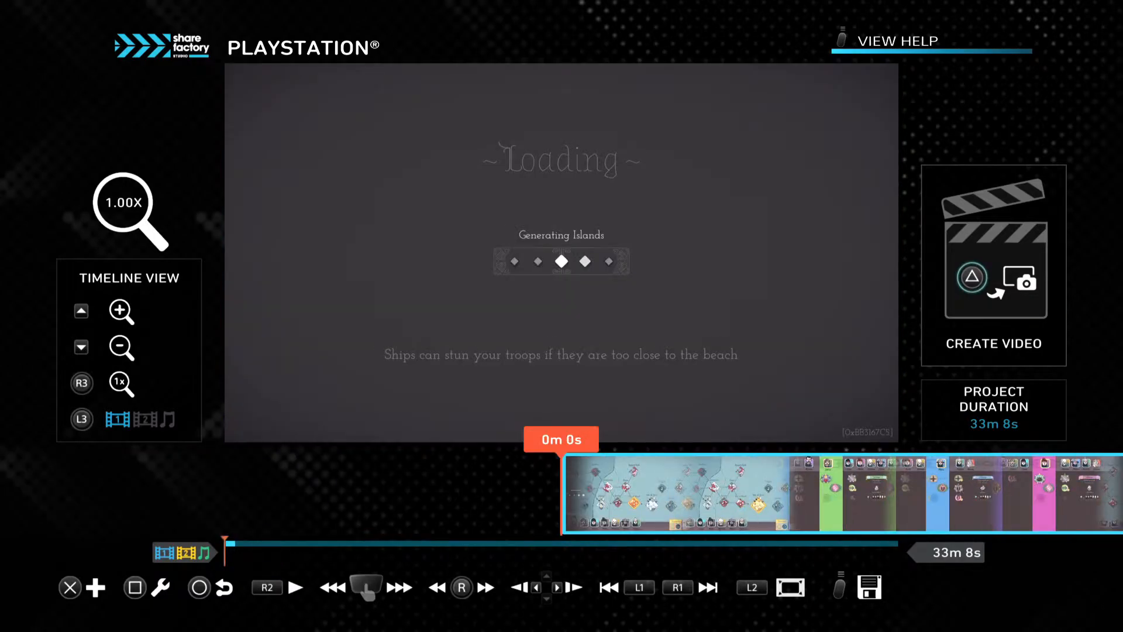
pyautogui.press('Return')
pyautogui.press('Return')
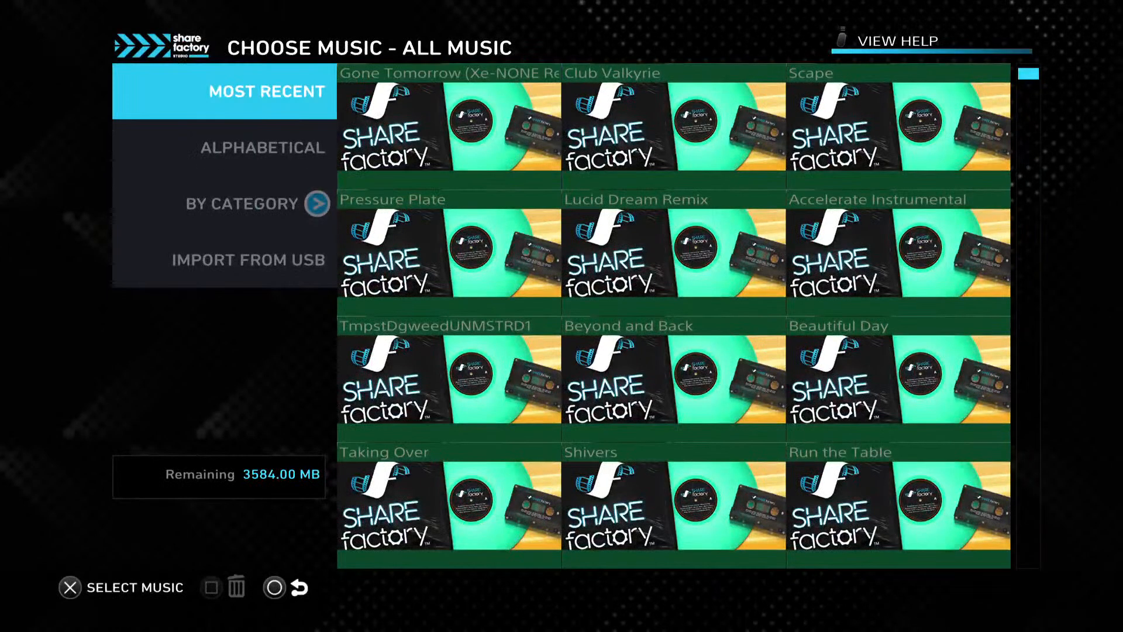
pyautogui.press('Return')
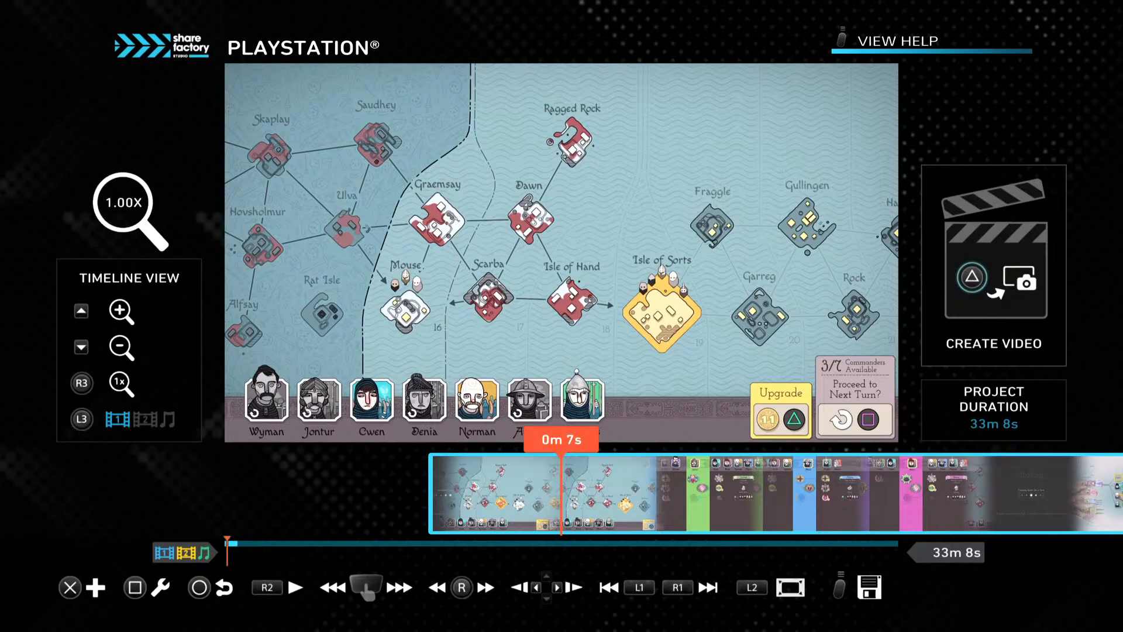
# - Scrub through the gameplay footage from the opening seconds to about 19m 15s, examining the map, battle and loading scenes
pyautogui.press('Right')
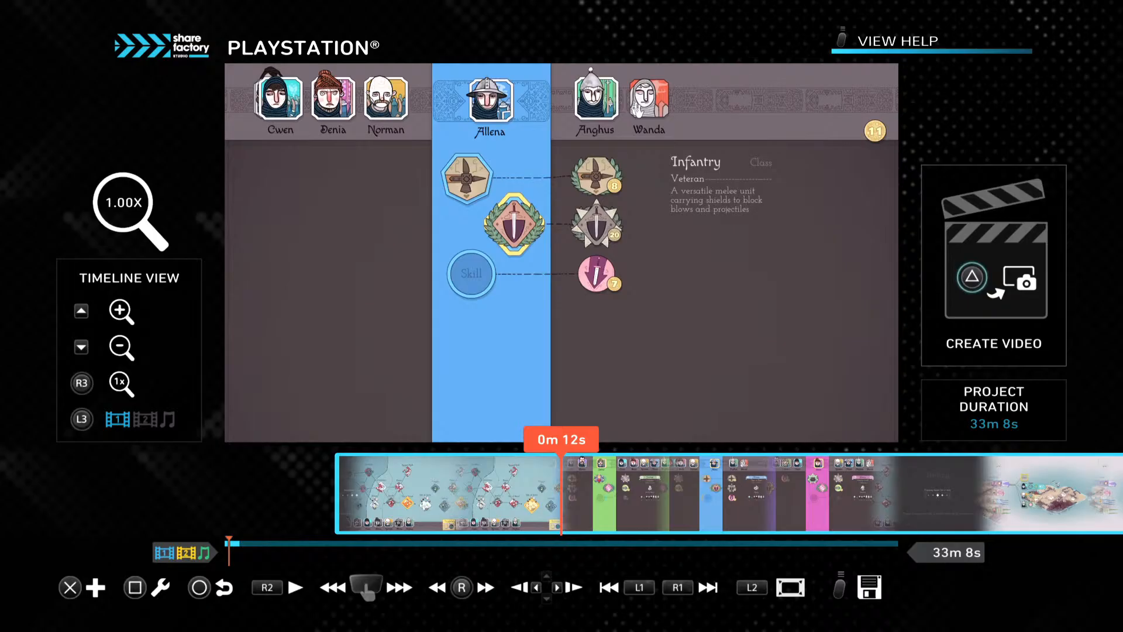
pyautogui.hscroll(-5, 562, 494)
pyautogui.hscroll(15, 562, 495)
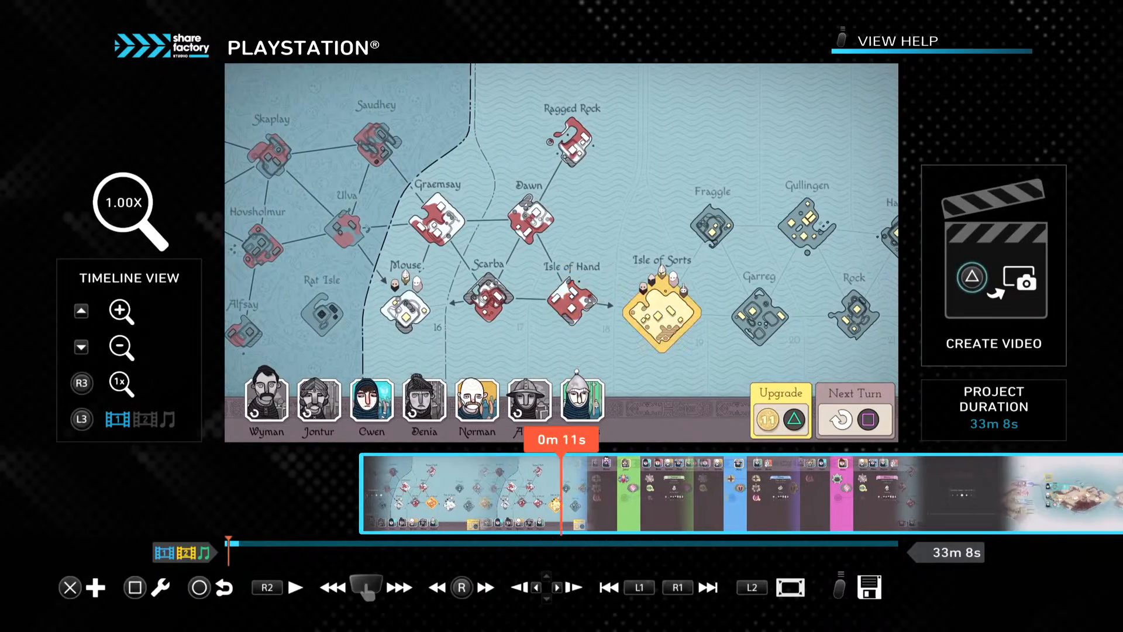
pyautogui.hscroll(14, 561, 494)
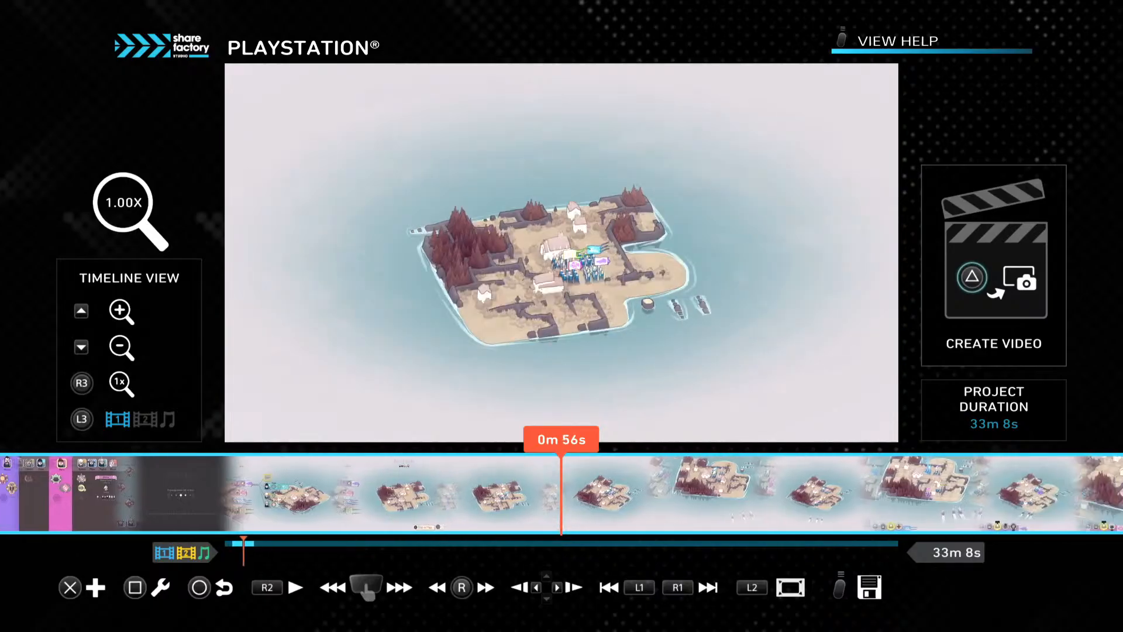
pyautogui.hscroll(-3, 561, 494)
pyautogui.hscroll(1, 562, 494)
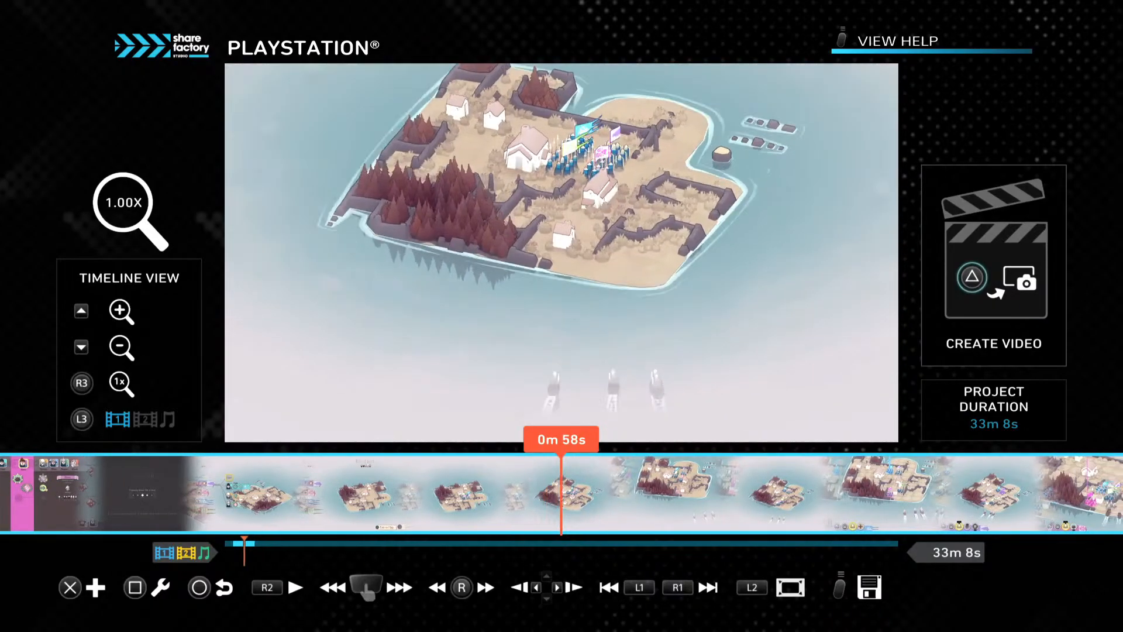
pyautogui.hscroll(16, 562, 494)
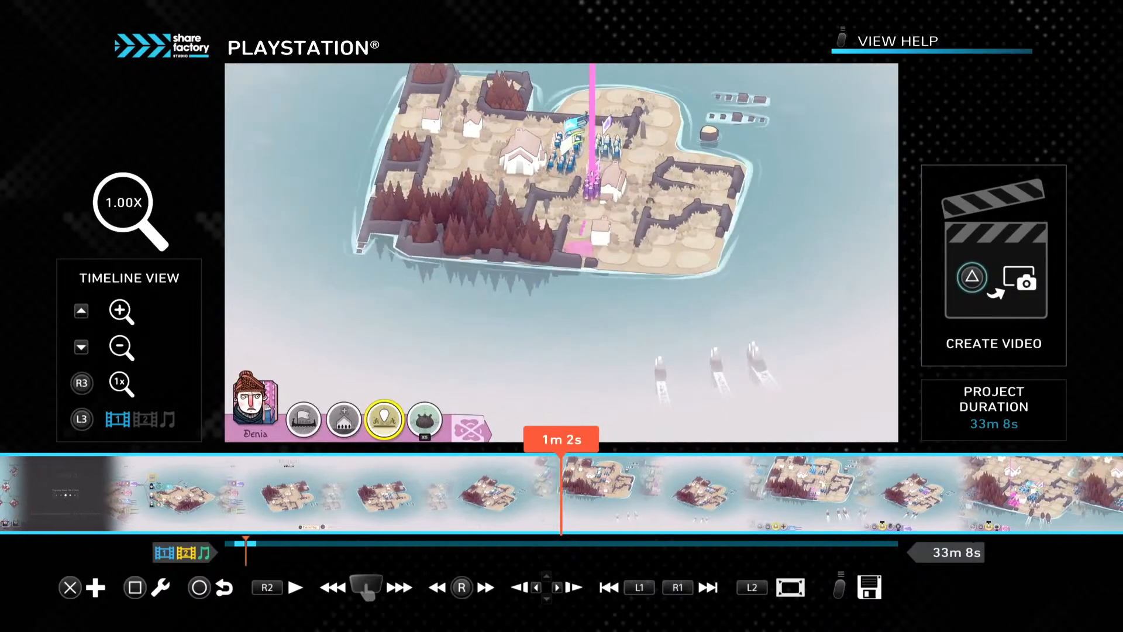
pyautogui.hscroll(20, 562, 494)
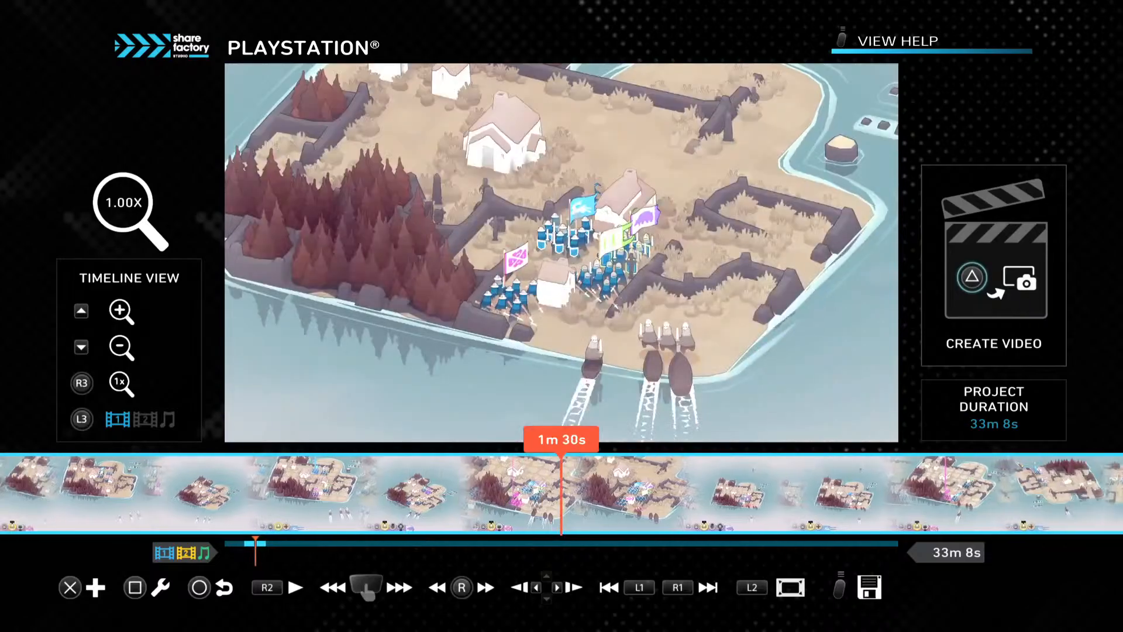
pyautogui.hscroll(15, 561, 494)
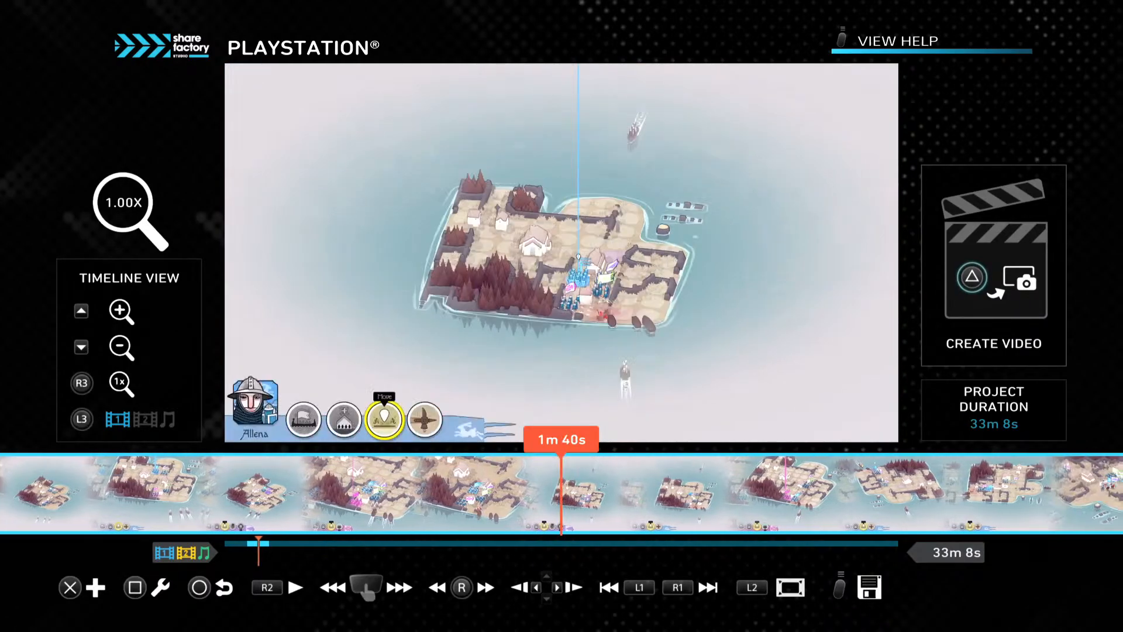
pyautogui.hscroll(20, 562, 495)
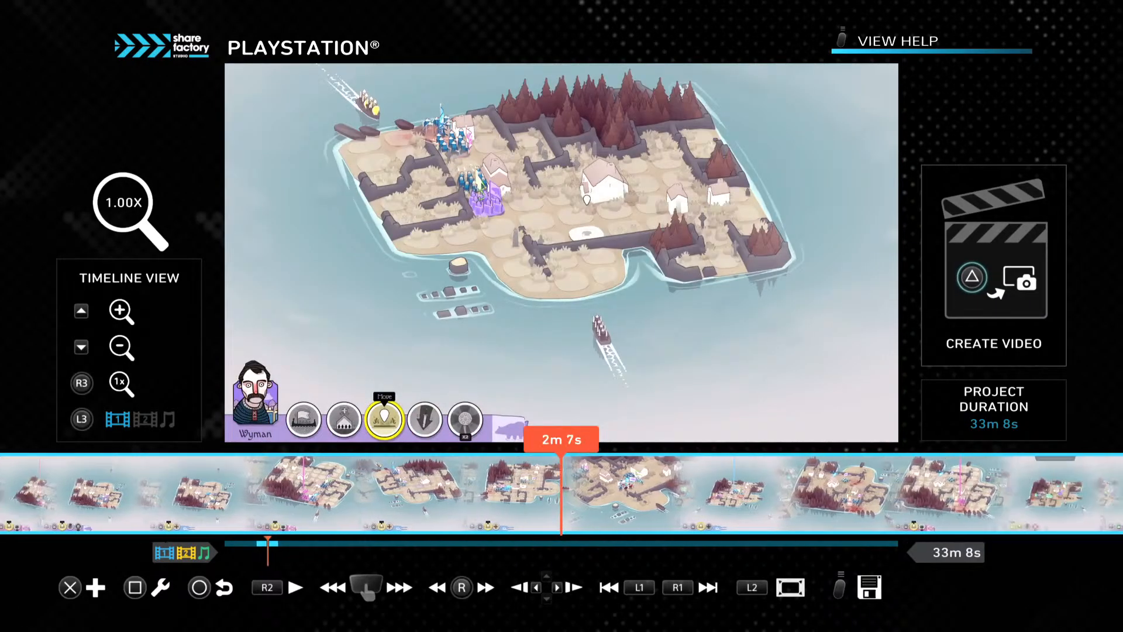
pyautogui.hscroll(20, 562, 495)
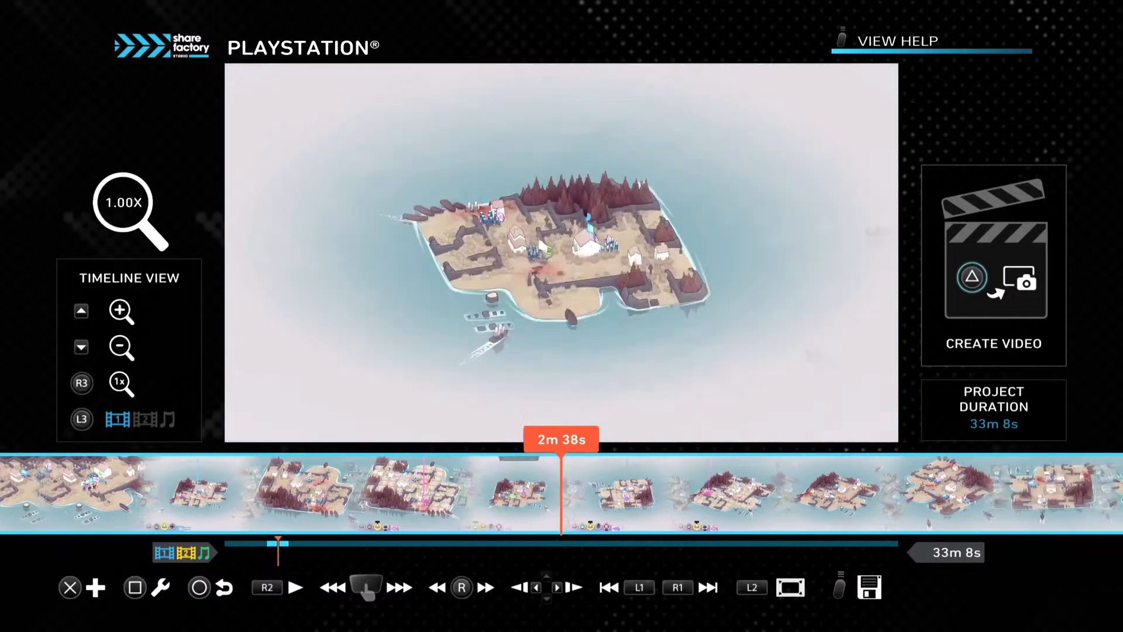
pyautogui.hscroll(15, 562, 495)
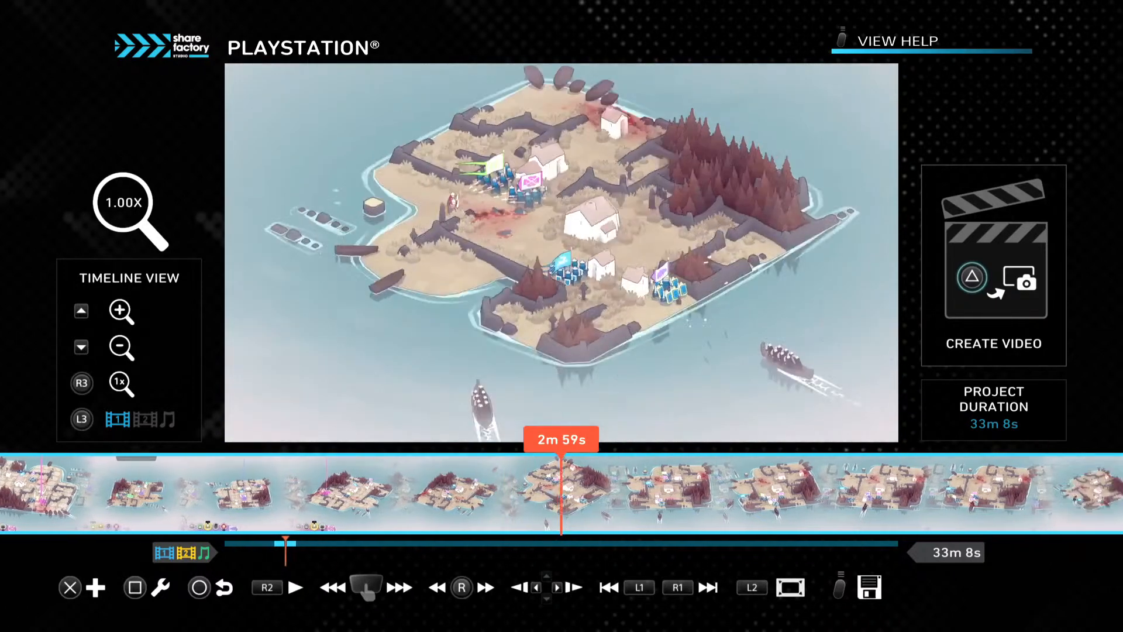
pyautogui.hscroll(20, 561, 494)
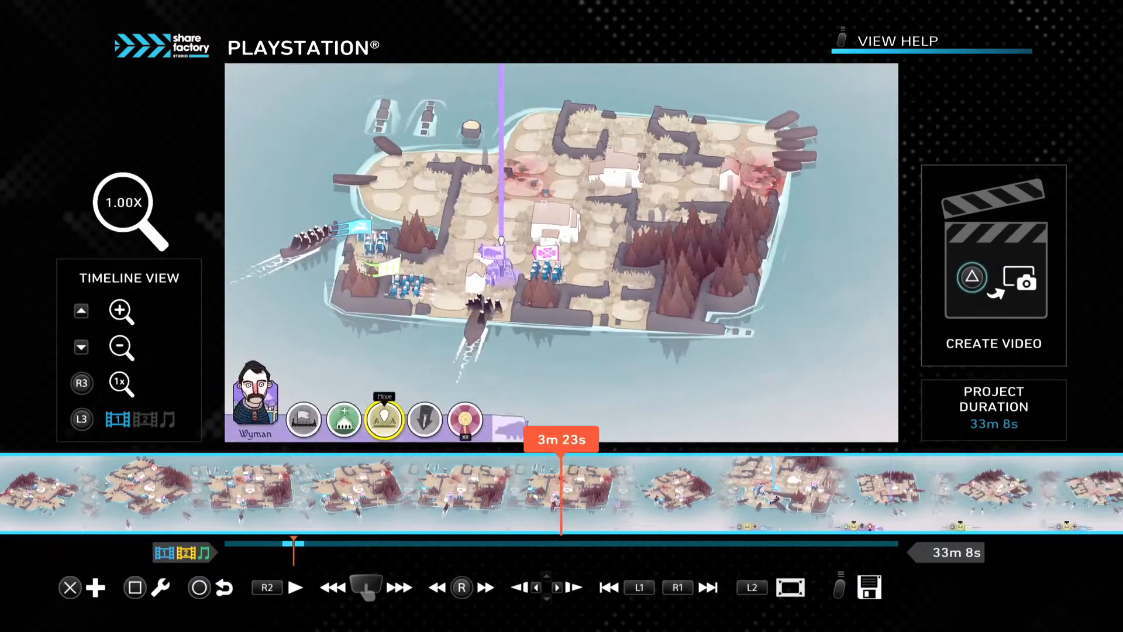
pyautogui.hscroll(20, 562, 494)
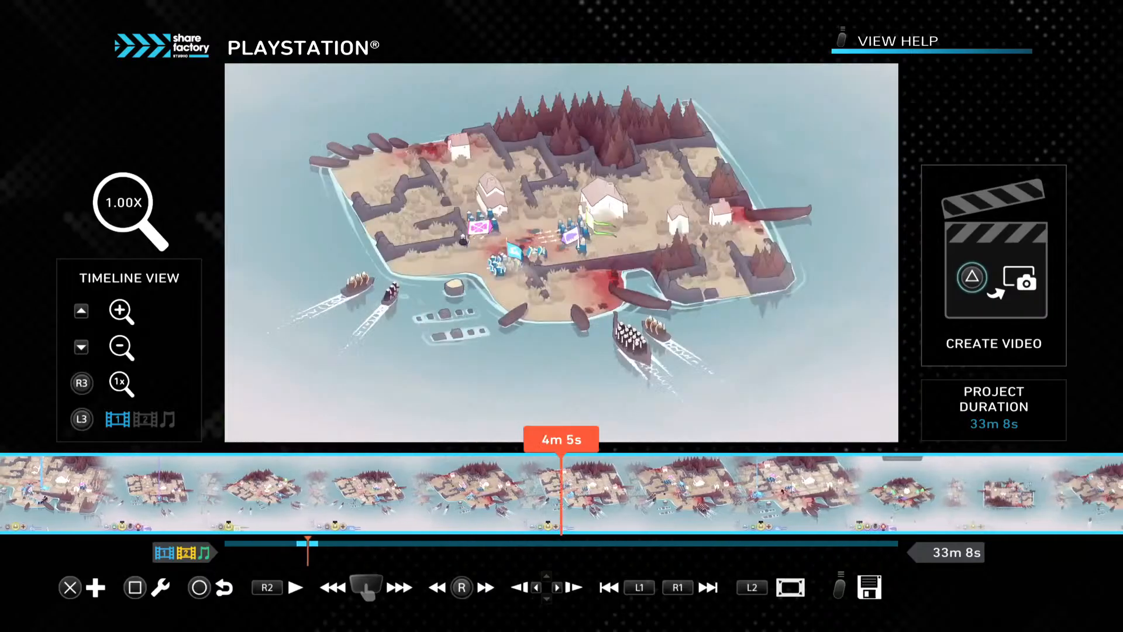
pyautogui.hscroll(20, 562, 495)
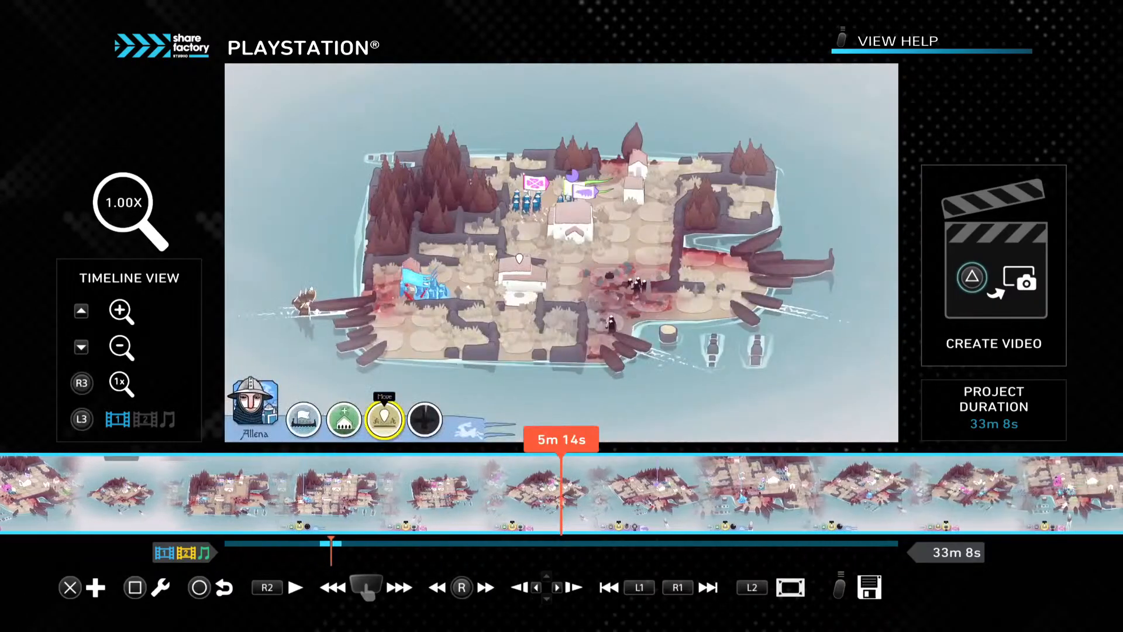
pyautogui.hscroll(20, 562, 495)
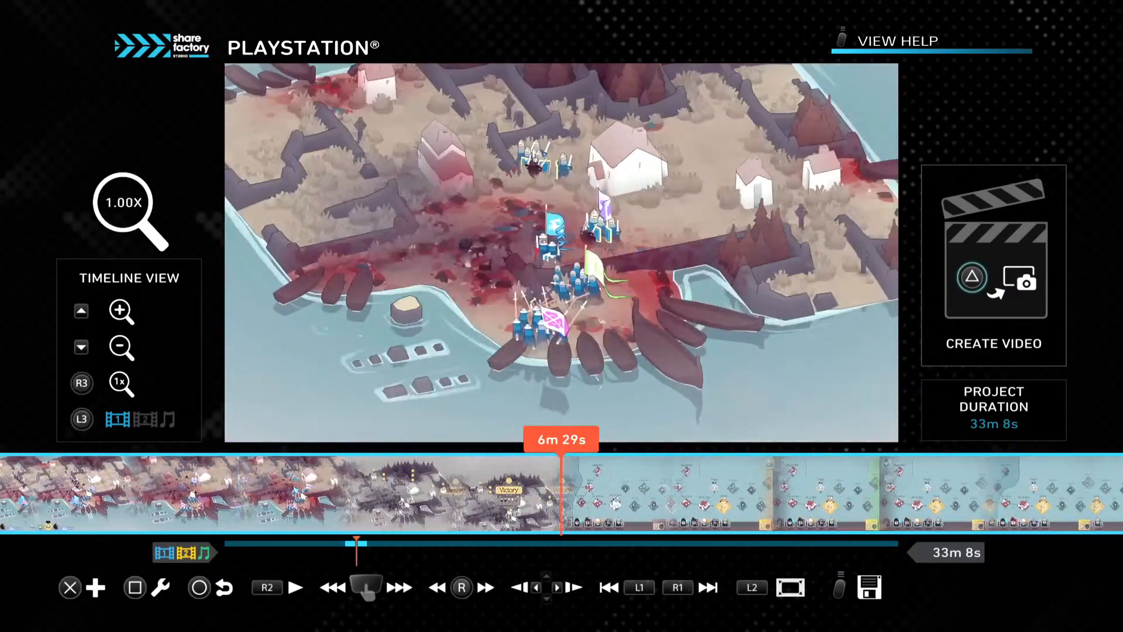
pyautogui.hscroll(20, 562, 495)
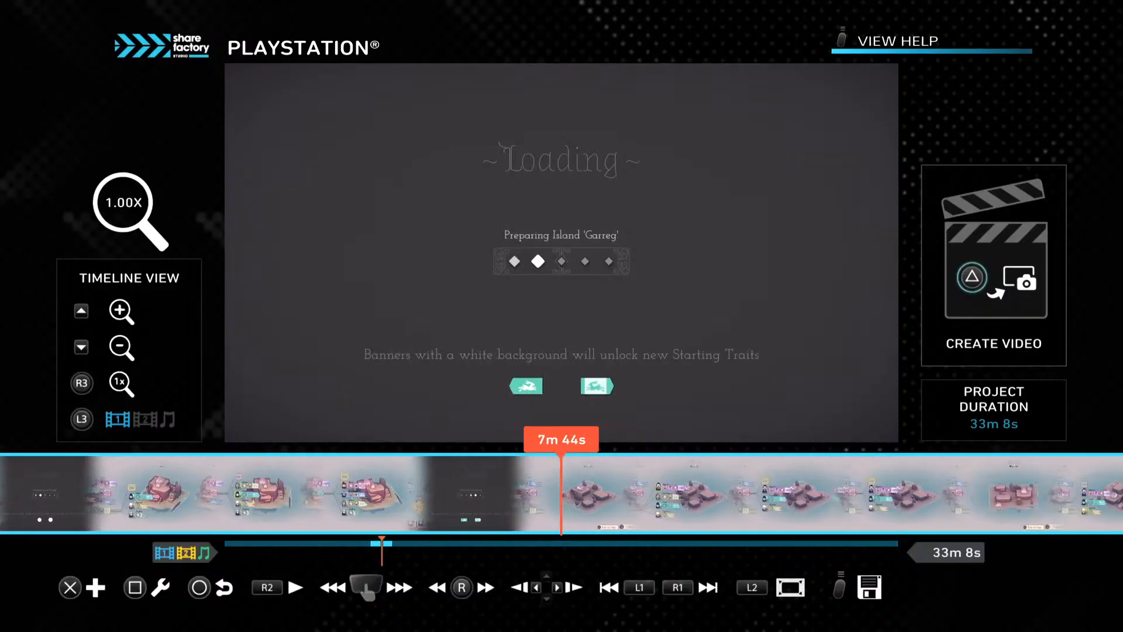
pyautogui.hscroll(20, 562, 494)
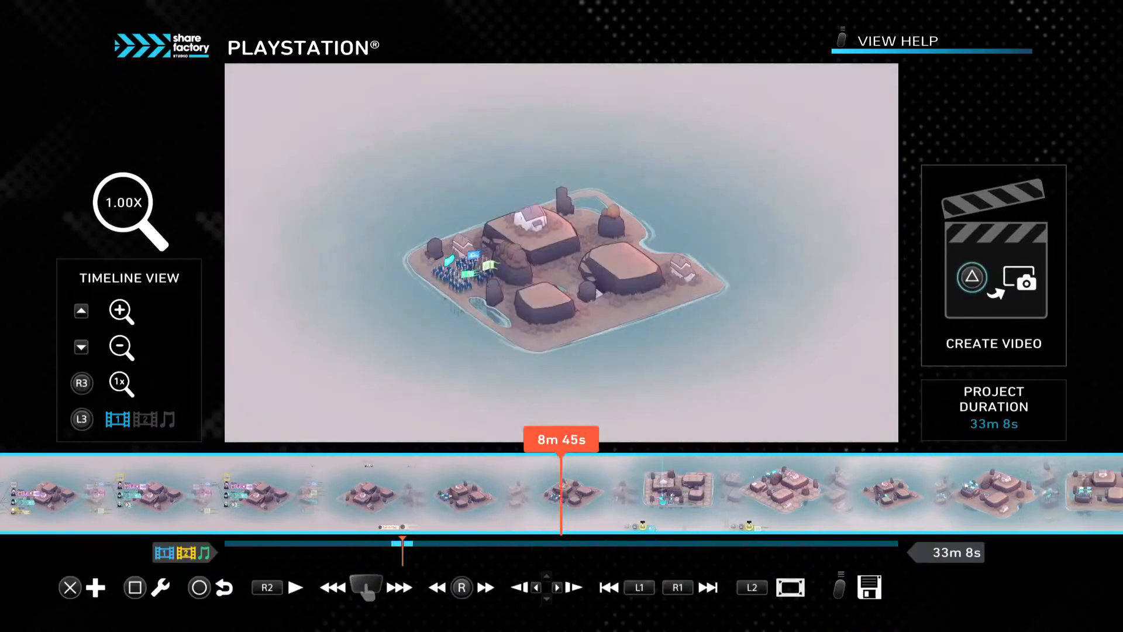
pyautogui.hscroll(20, 562, 494)
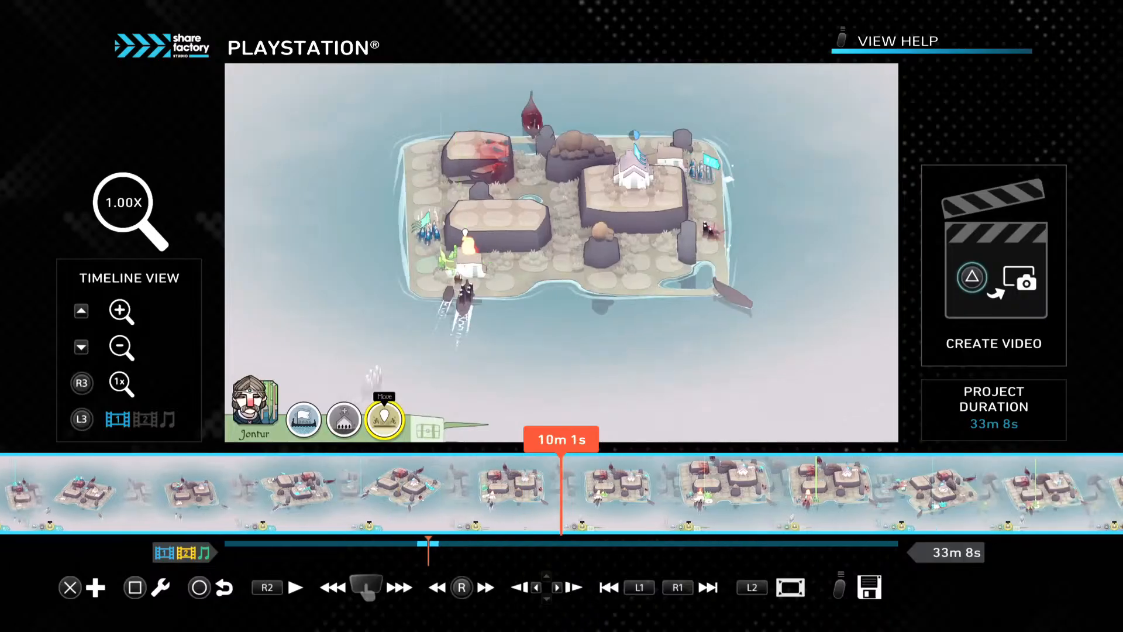
pyautogui.hscroll(20, 561, 494)
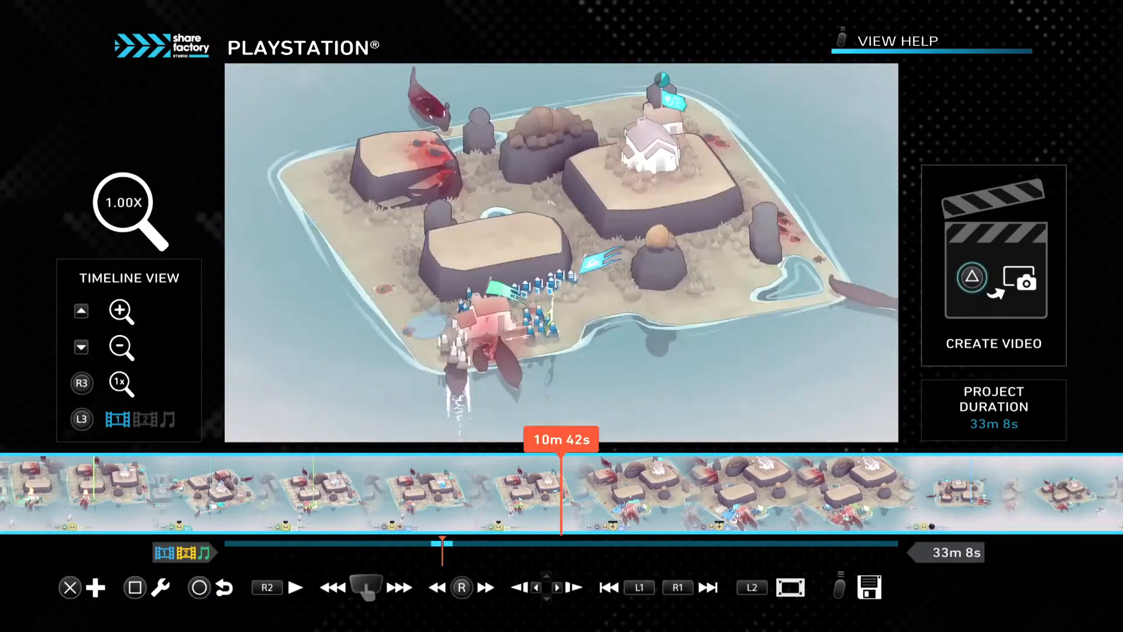
pyautogui.hscroll(20, 561, 494)
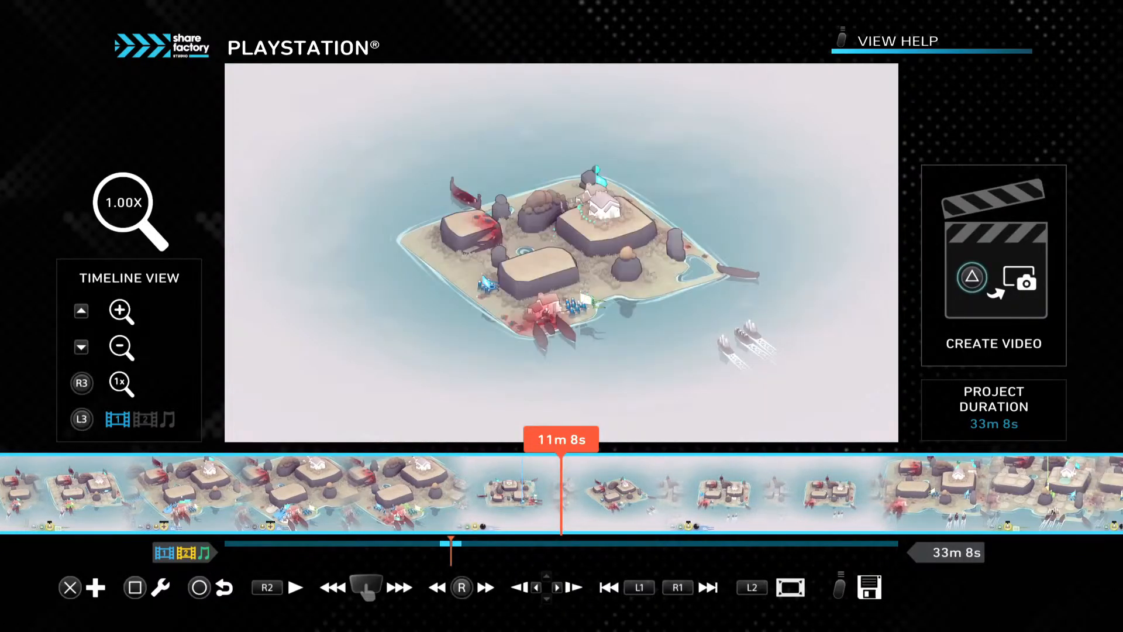
pyautogui.hscroll(20, 562, 495)
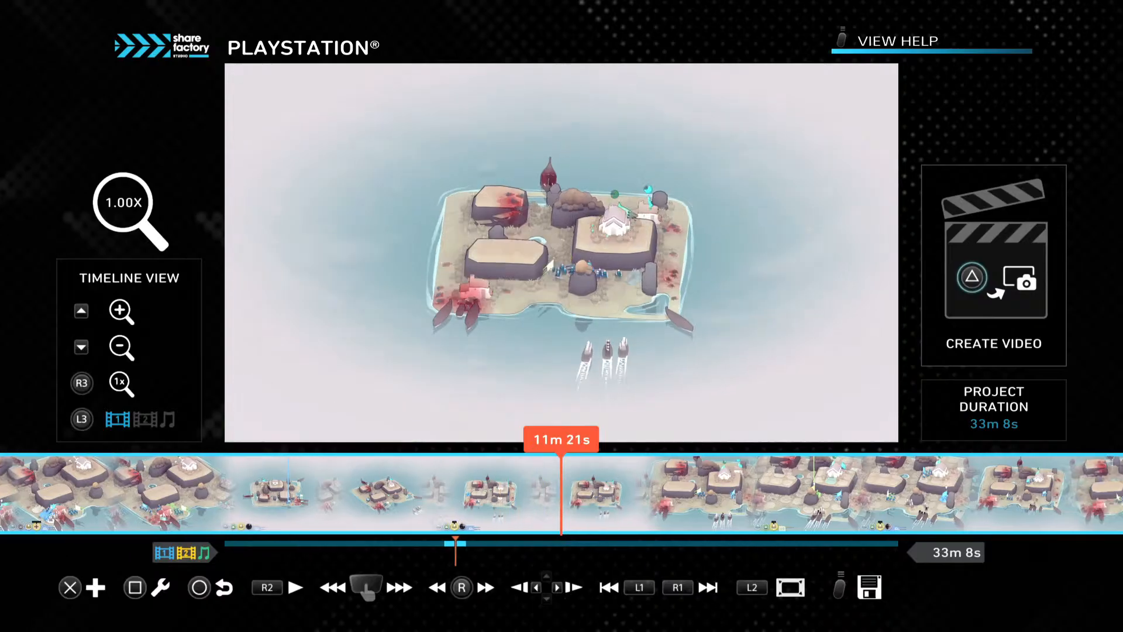
pyautogui.hscroll(20, 561, 494)
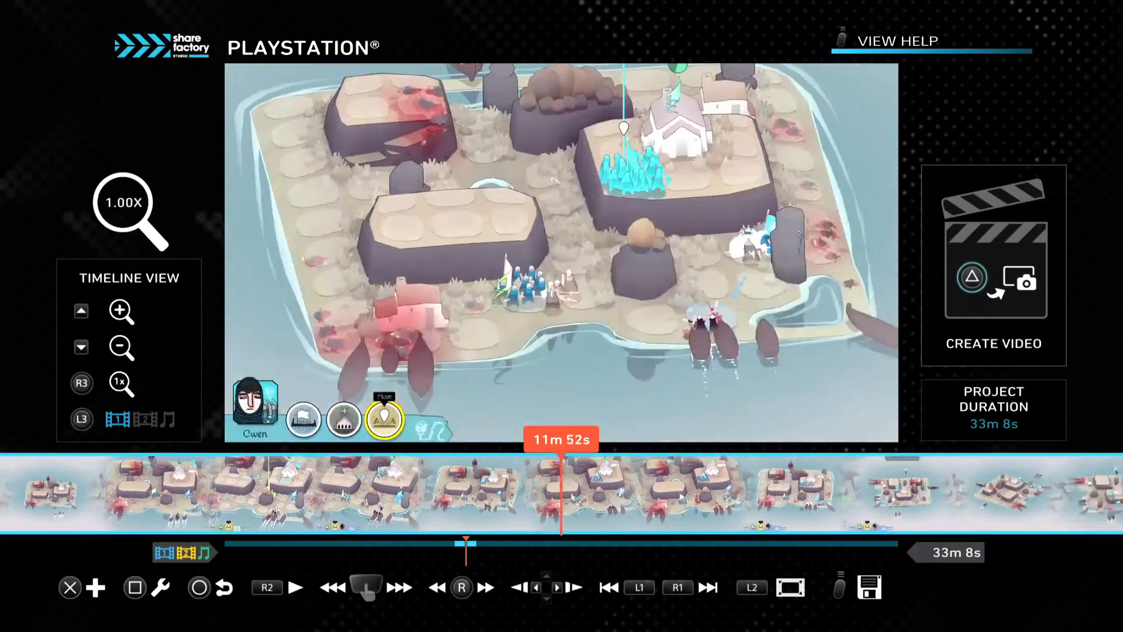
pyautogui.hscroll(20, 562, 494)
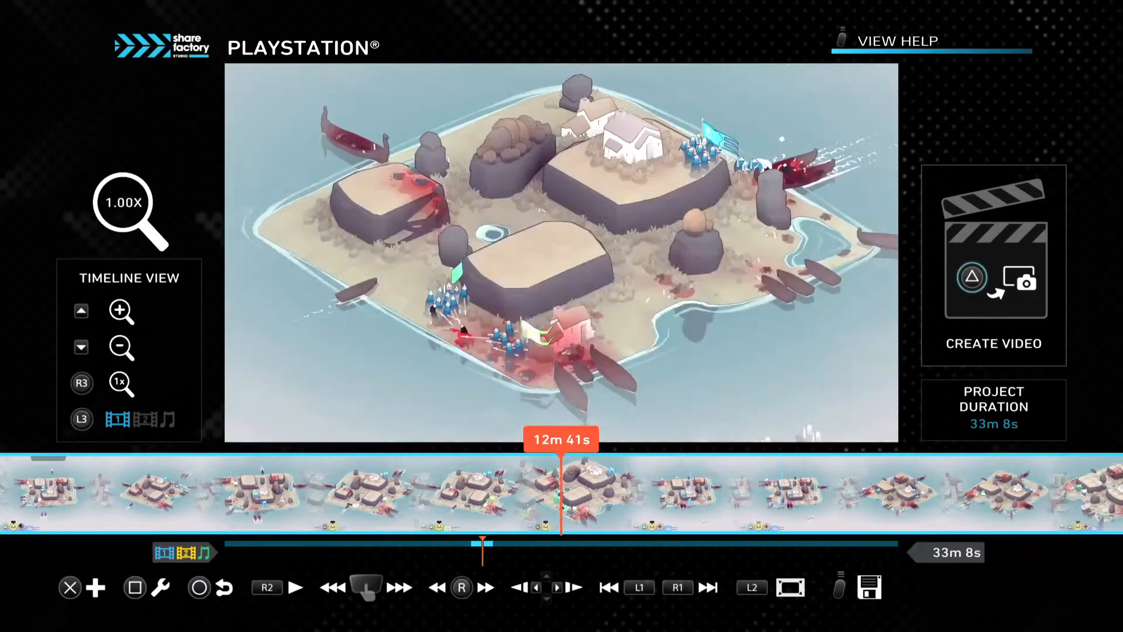
pyautogui.hscroll(20, 562, 494)
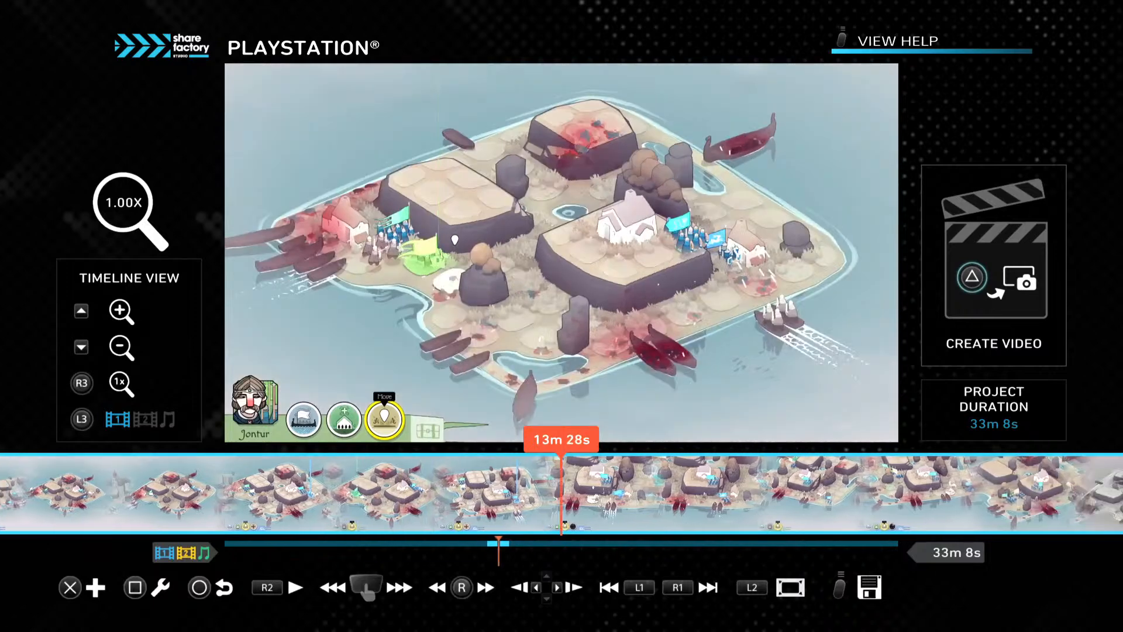
pyautogui.hscroll(20, 562, 494)
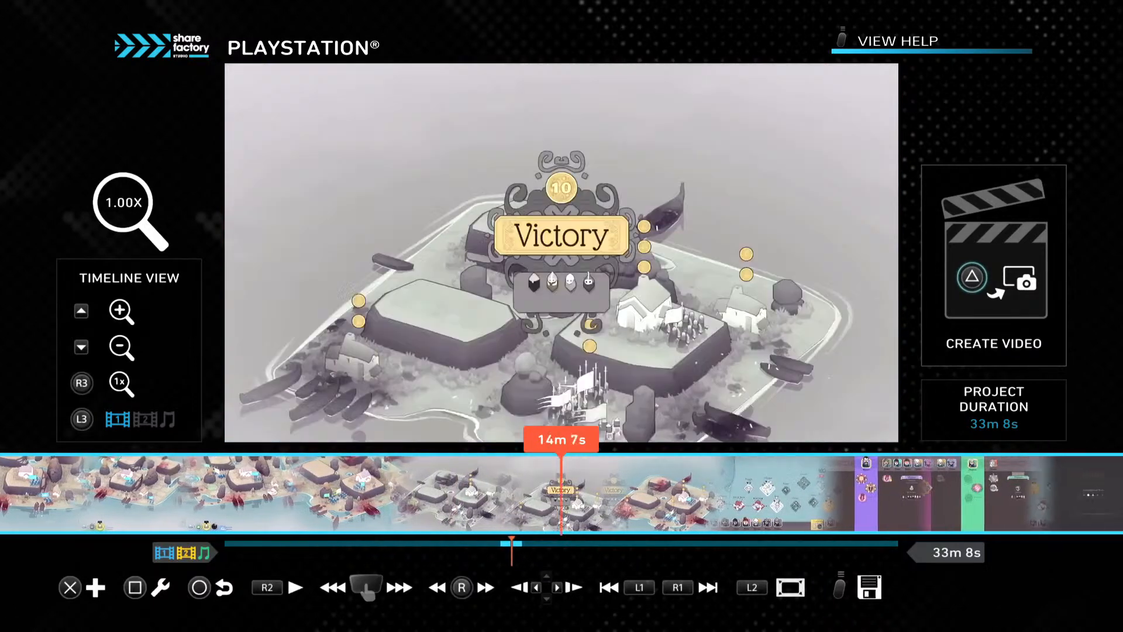
pyautogui.hscroll(20, 562, 494)
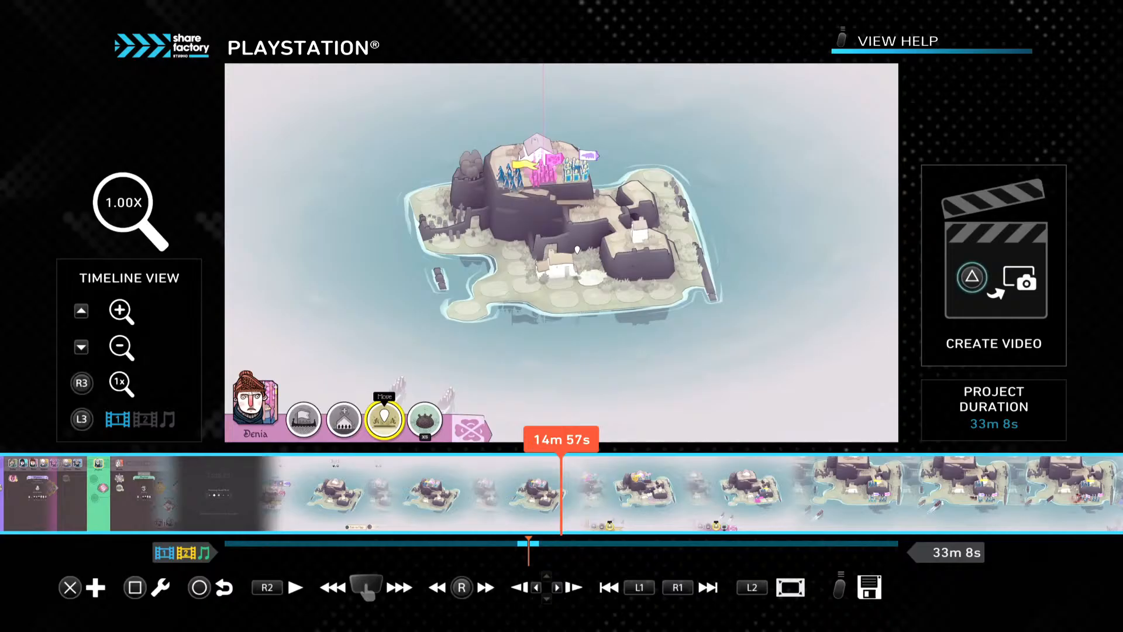
pyautogui.hscroll(2, 562, 495)
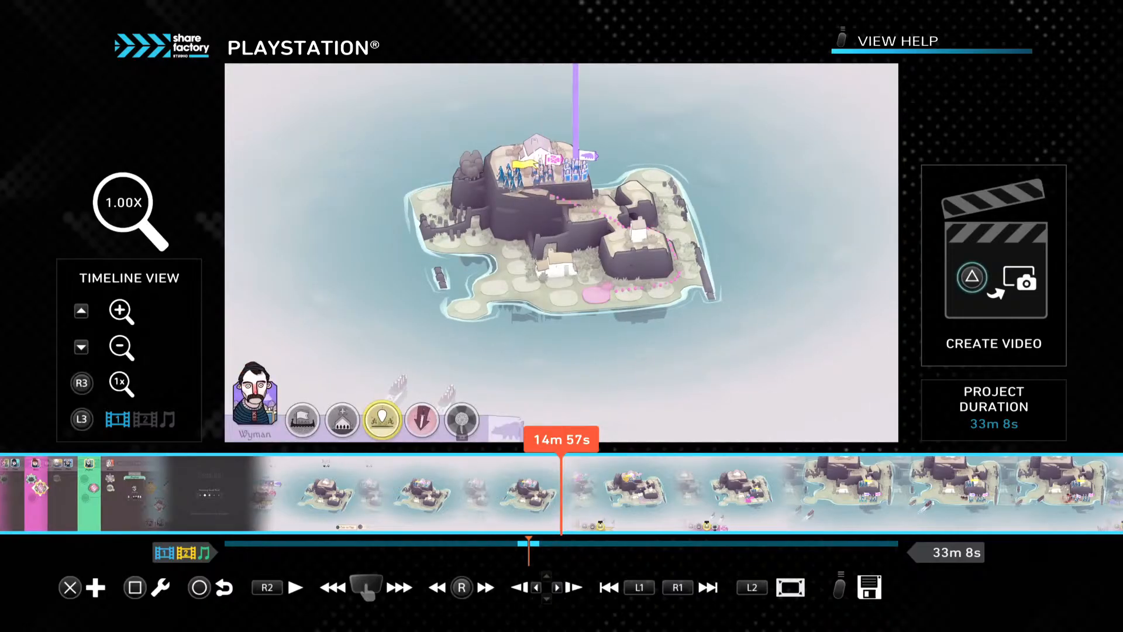
pyautogui.hscroll(20, 562, 494)
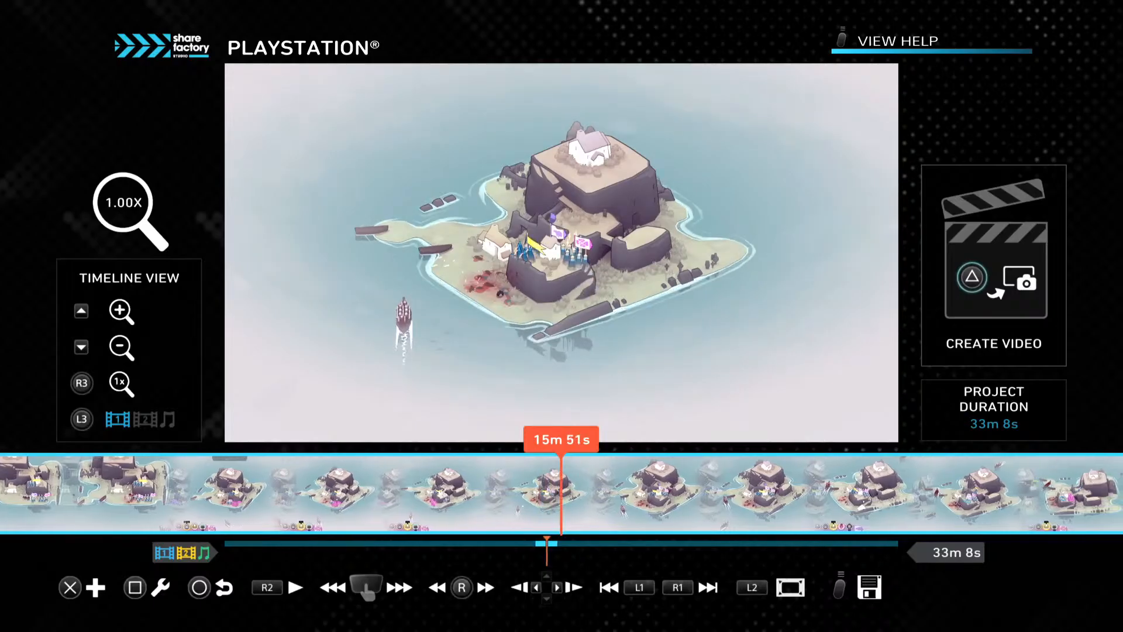
pyautogui.hscroll(20, 562, 495)
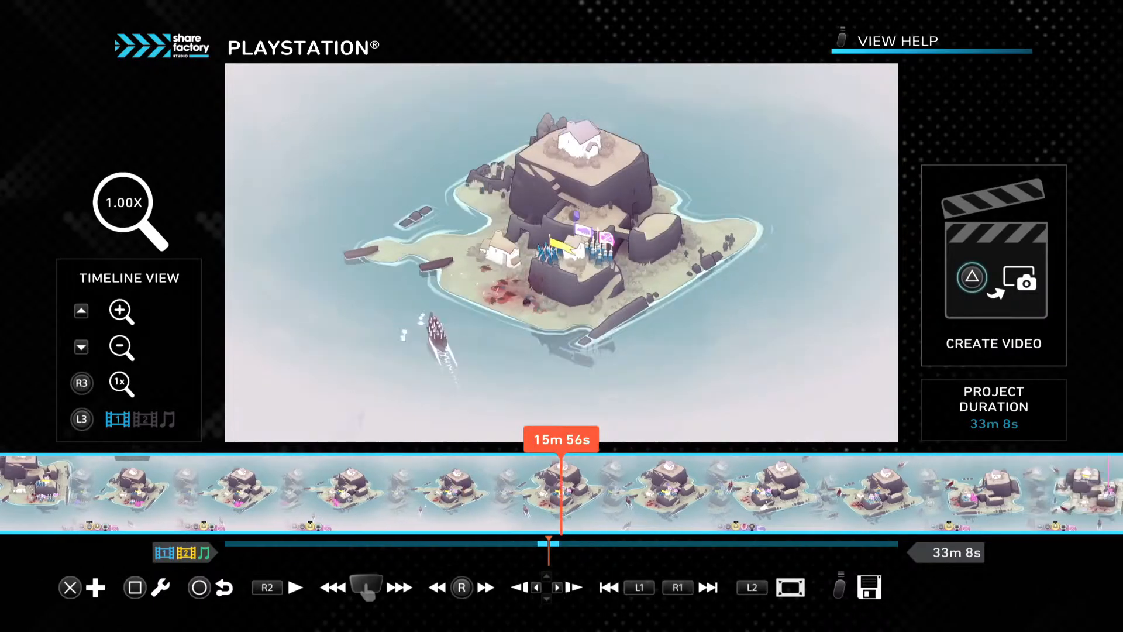
pyautogui.hscroll(20, 561, 495)
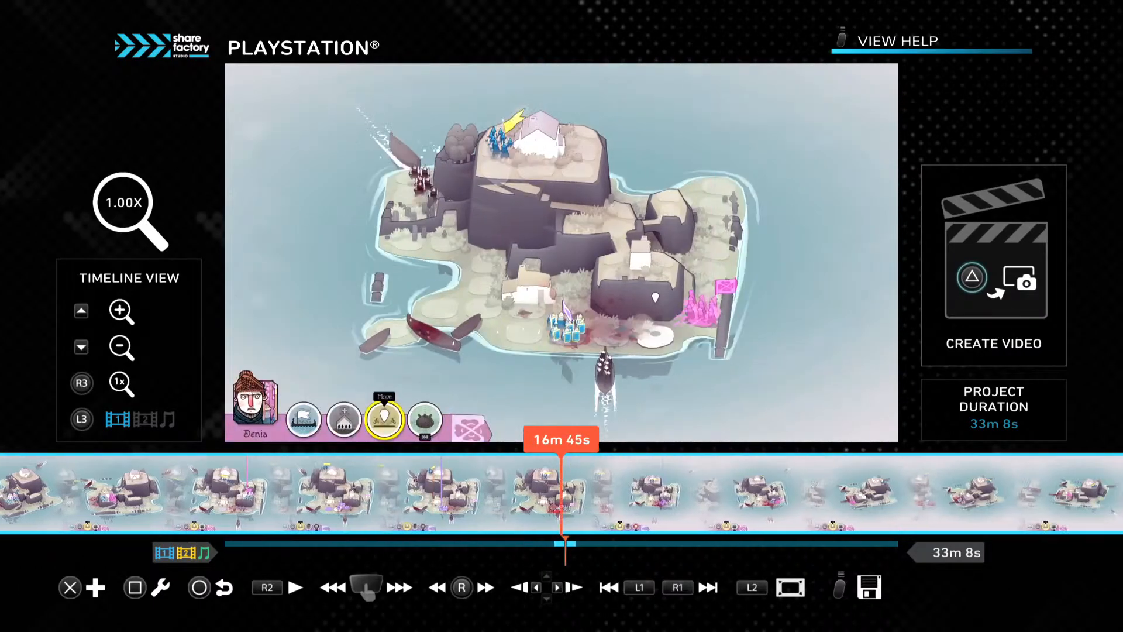
pyautogui.hscroll(20, 562, 494)
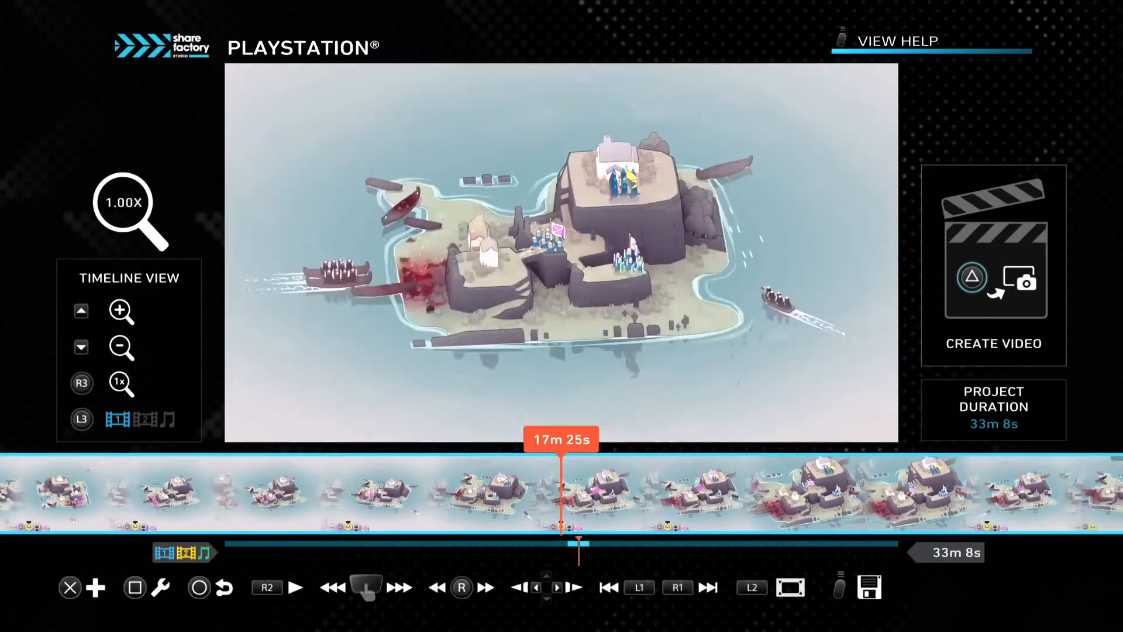
pyautogui.hscroll(20, 562, 494)
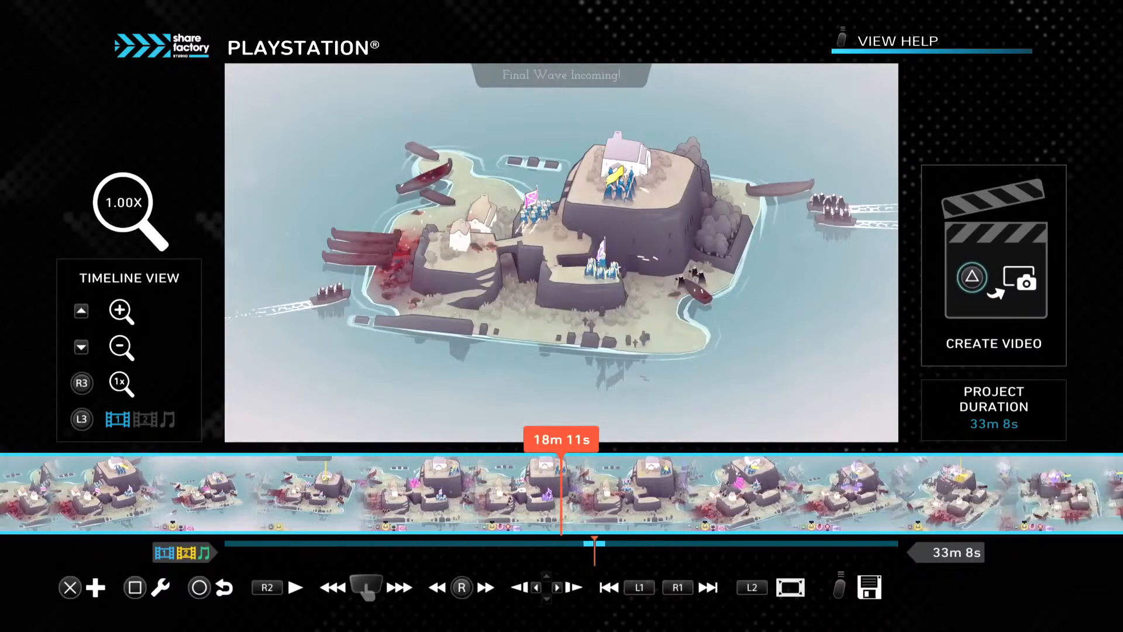
pyautogui.hscroll(20, 561, 494)
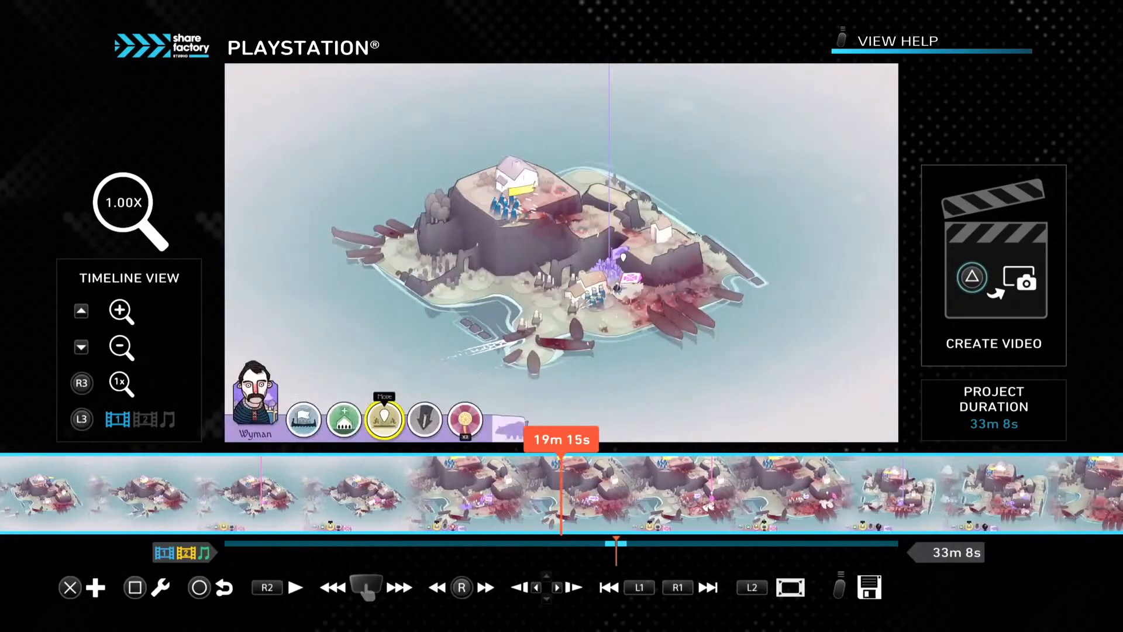
# - Scrub onward through the gameplay footage from 19m 15s to about 28 minutes, examining the island battles and the map scene
pyautogui.hscroll(20, 561, 495)
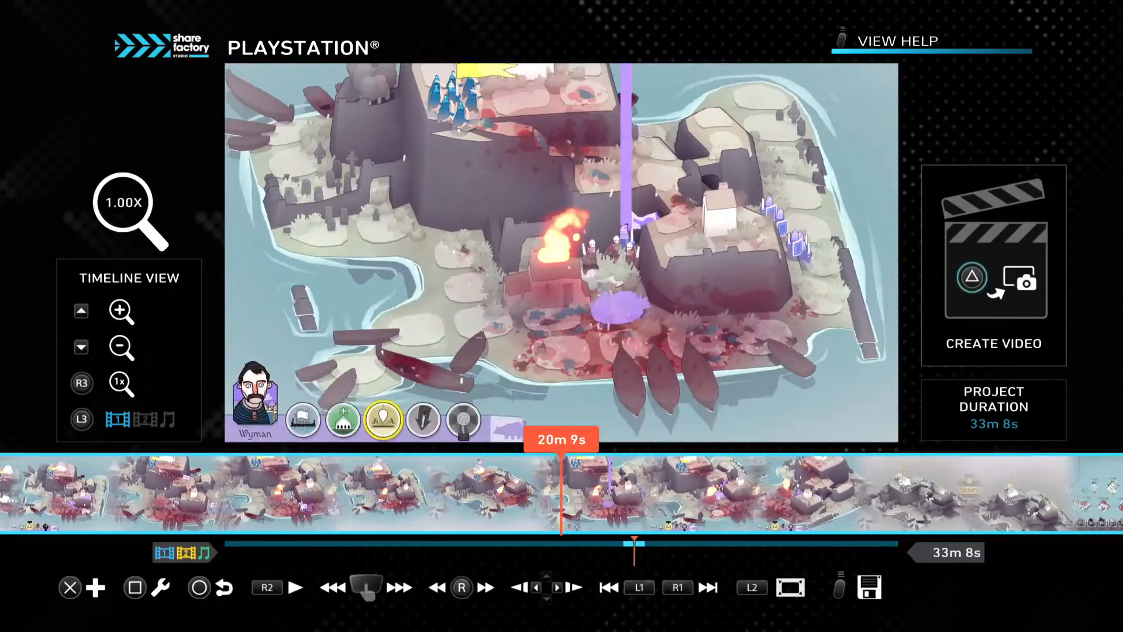
pyautogui.hscroll(20, 562, 495)
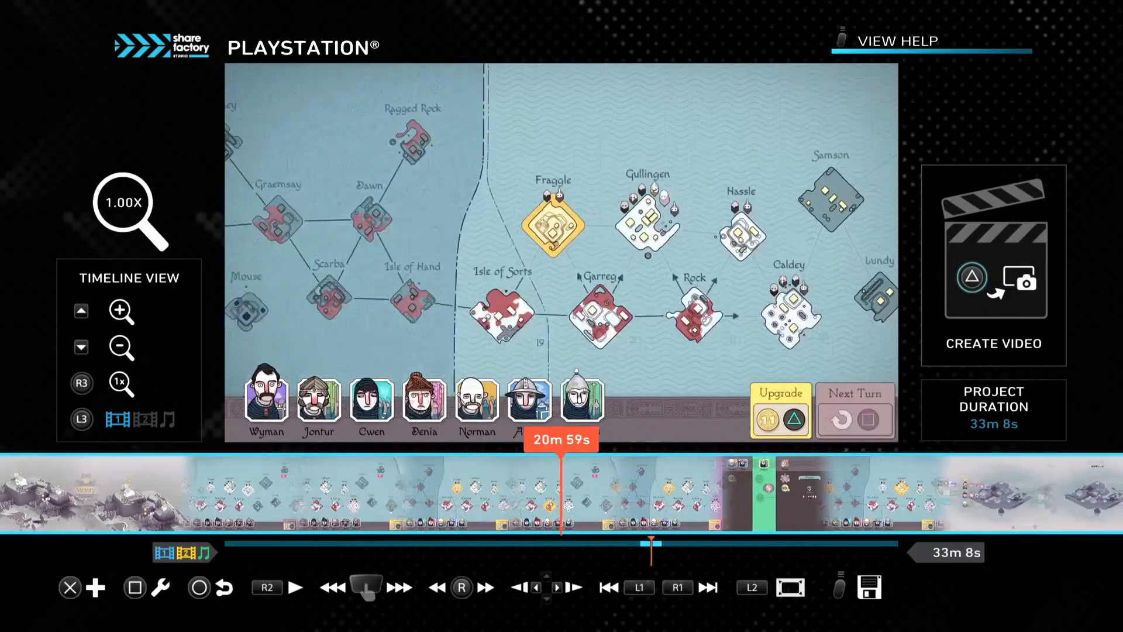
pyautogui.hscroll(20, 561, 495)
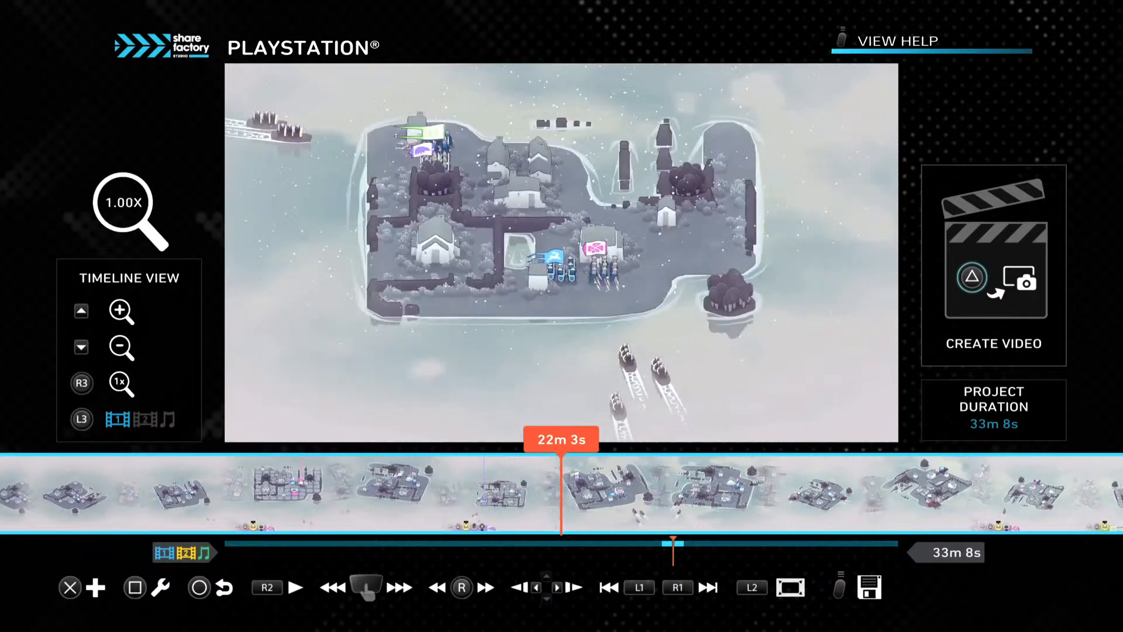
pyautogui.hscroll(20, 561, 495)
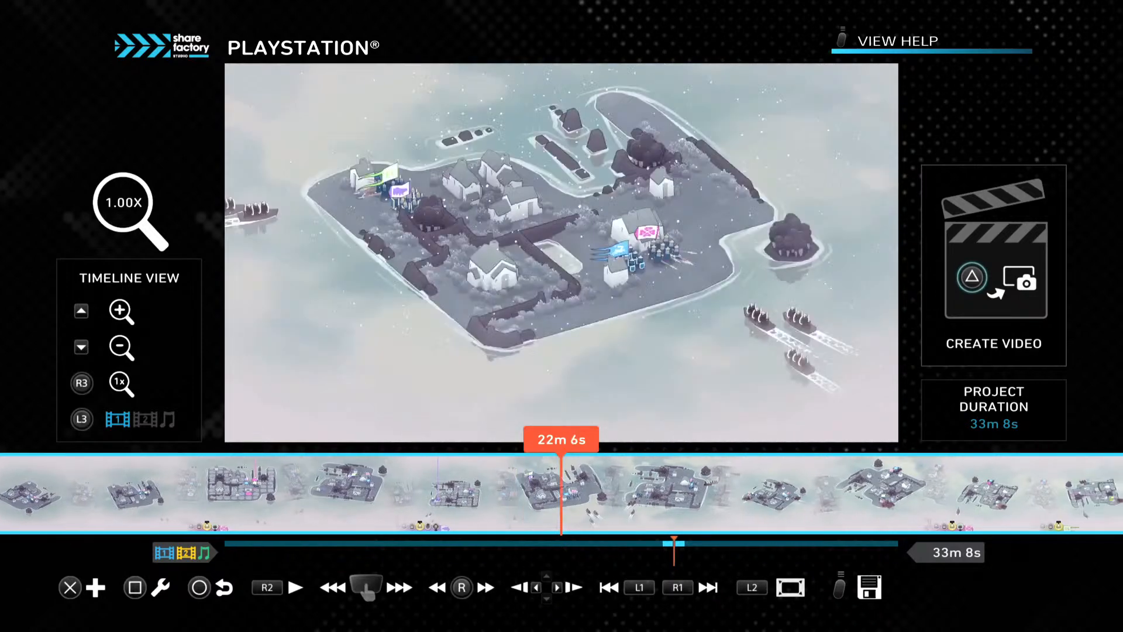
pyautogui.hscroll(20, 562, 495)
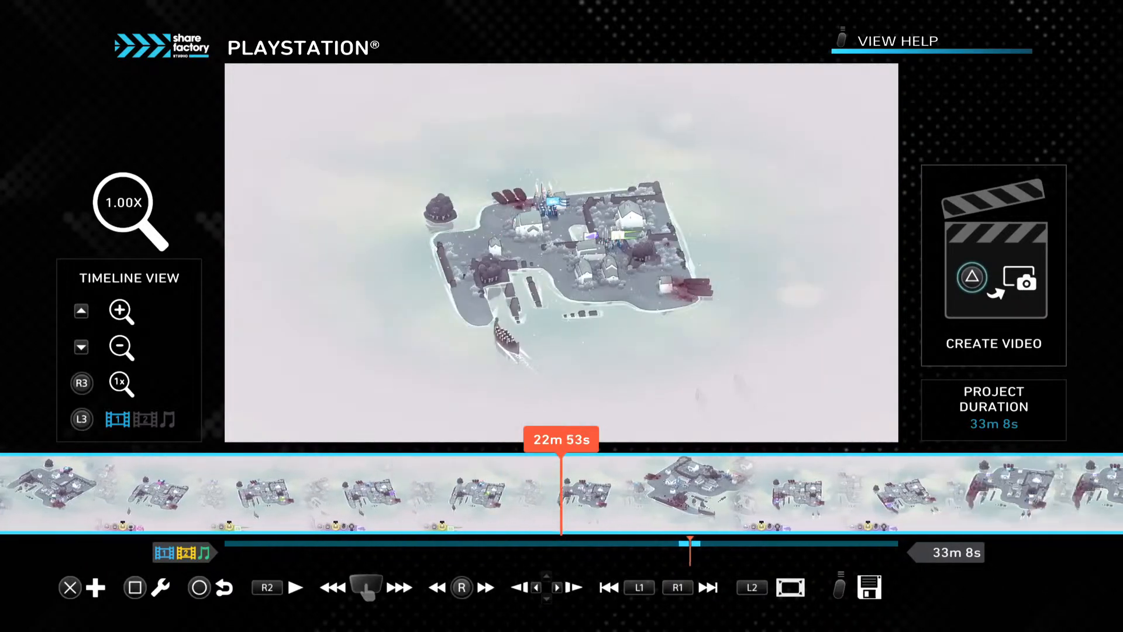
pyautogui.hscroll(12, 561, 495)
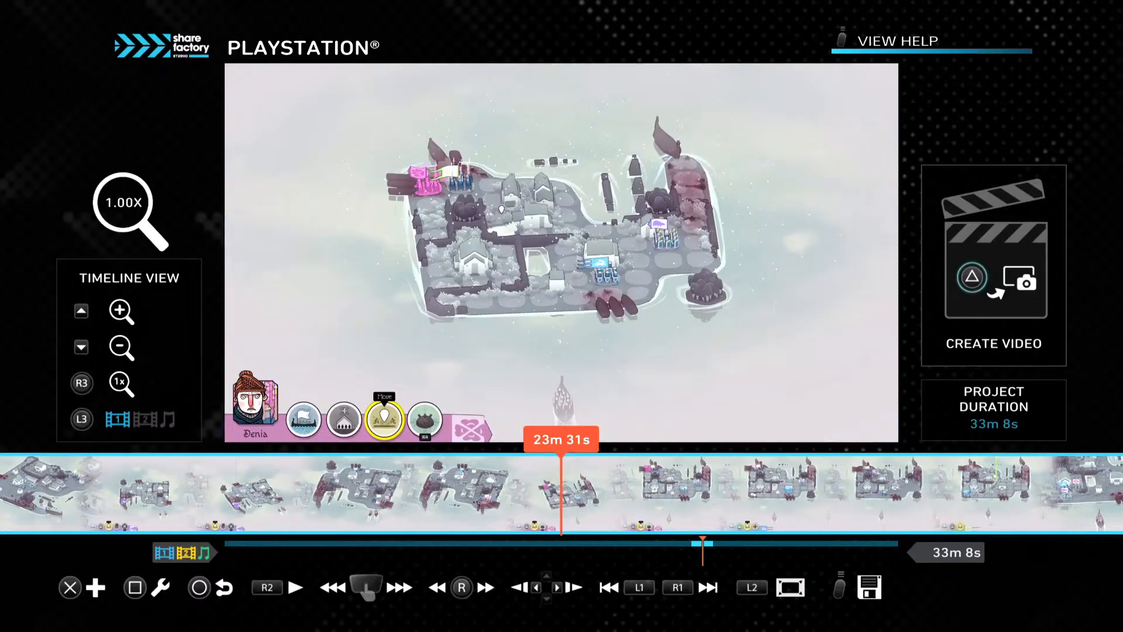
pyautogui.hscroll(10, 562, 494)
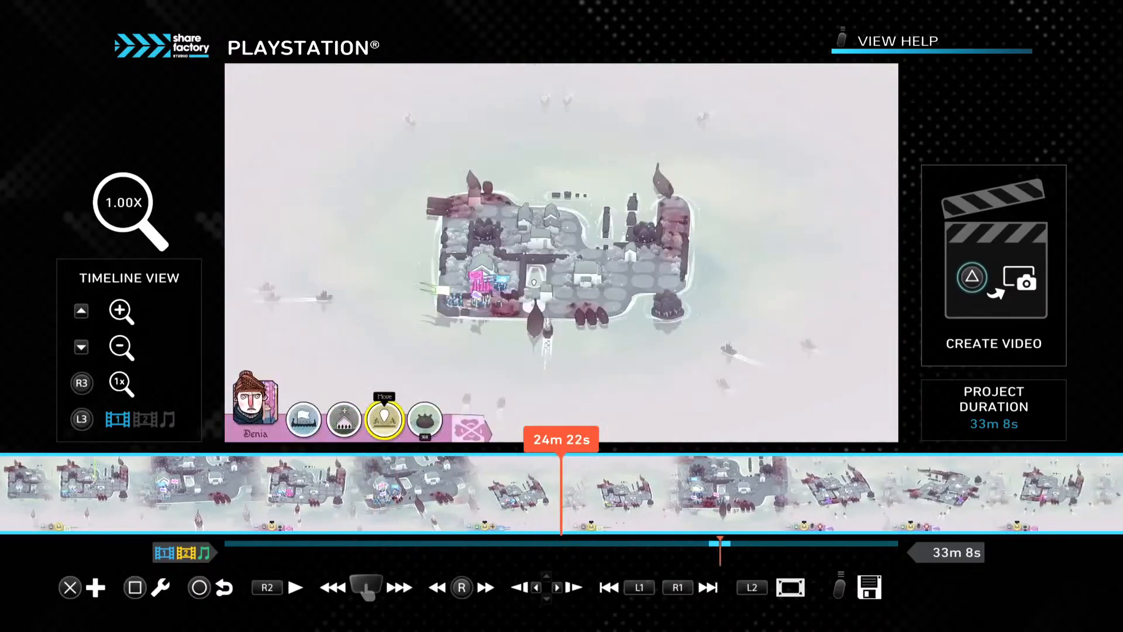
pyautogui.hscroll(8, 562, 494)
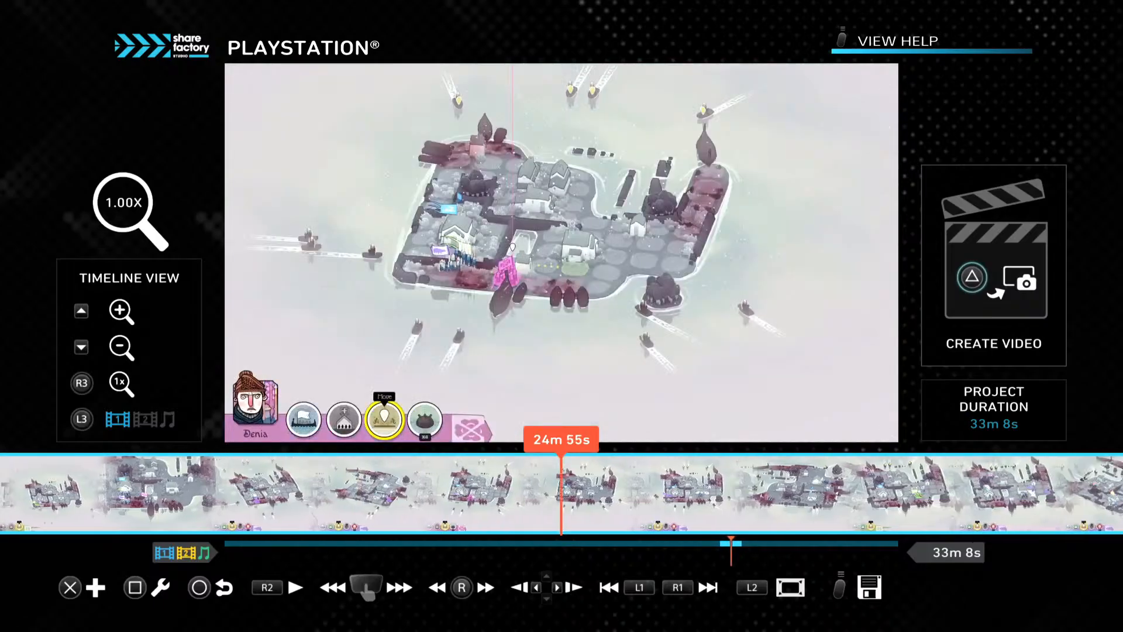
pyautogui.hscroll(10, 562, 495)
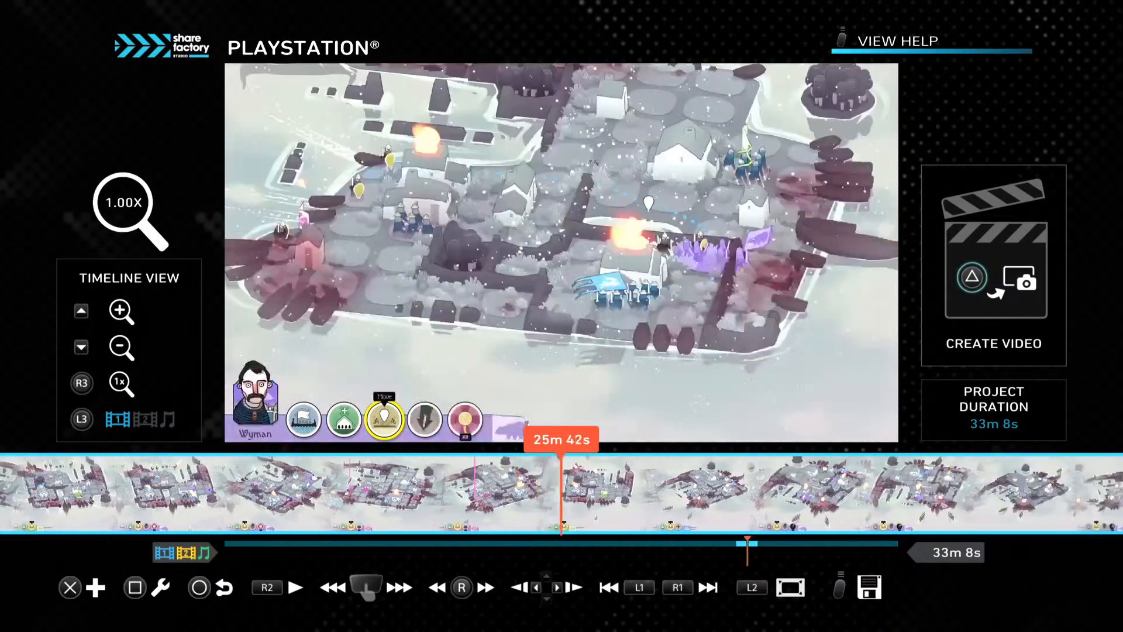
pyautogui.hscroll(10, 562, 495)
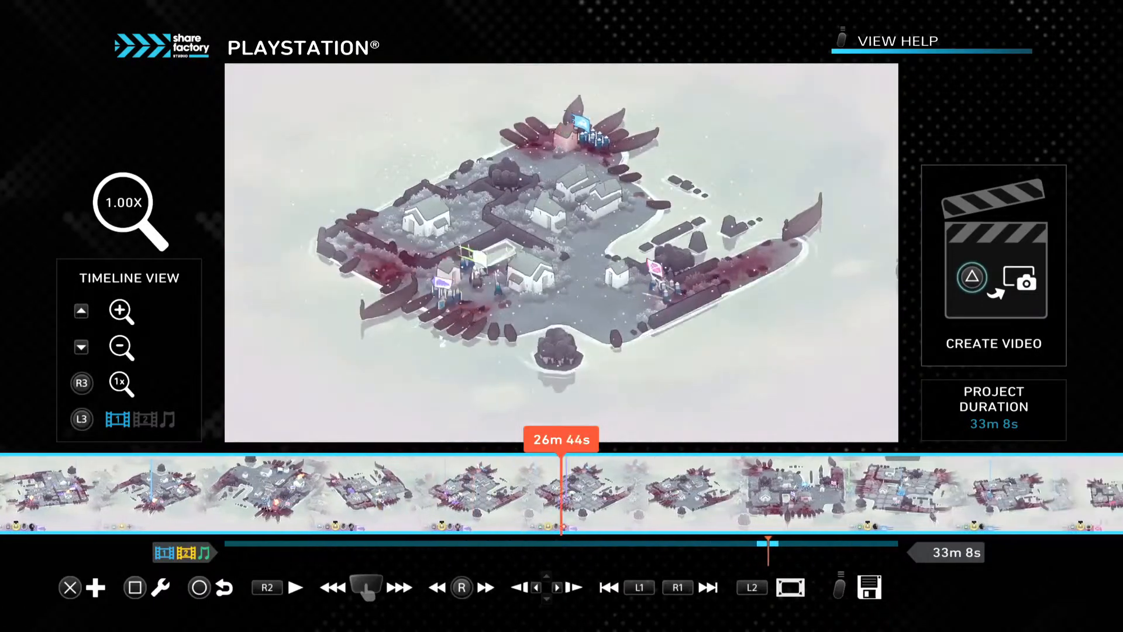
pyautogui.hscroll(10, 561, 494)
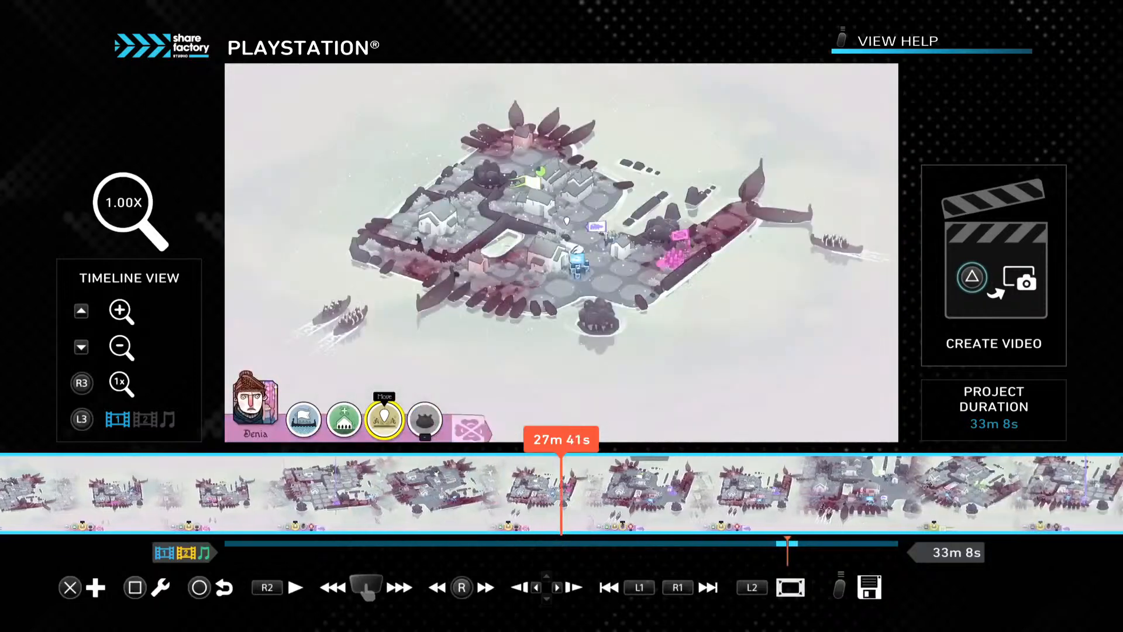
pyautogui.hscroll(3, 562, 494)
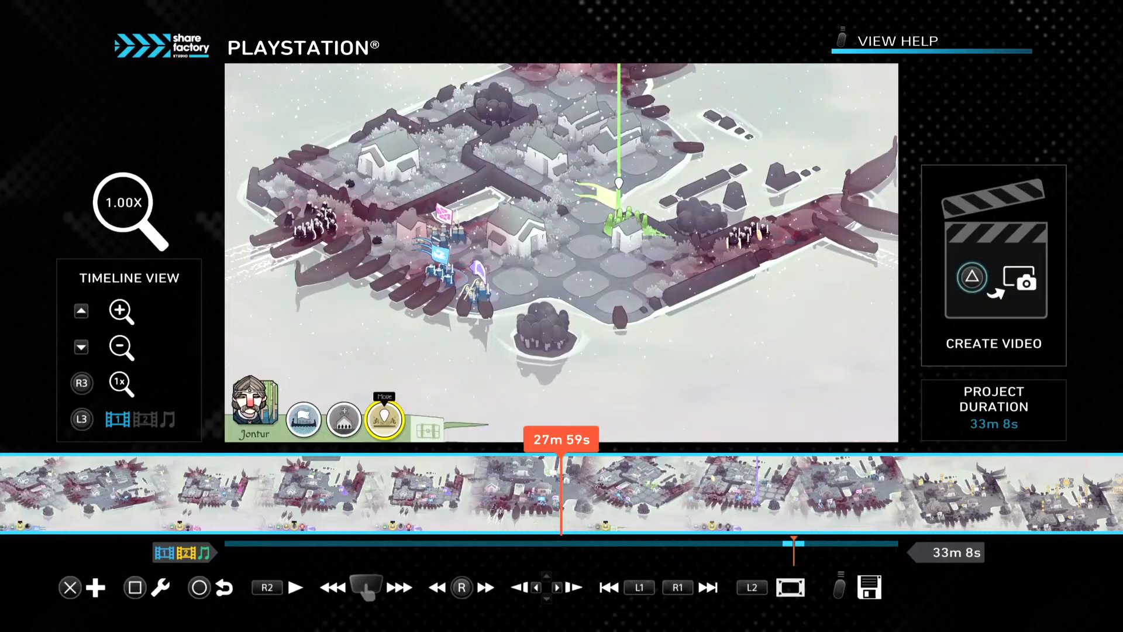
# - Return to the start of the timeline and review the footage up to about 2m 19s, examining the upgrade screens and first battle
pyautogui.press('L1')
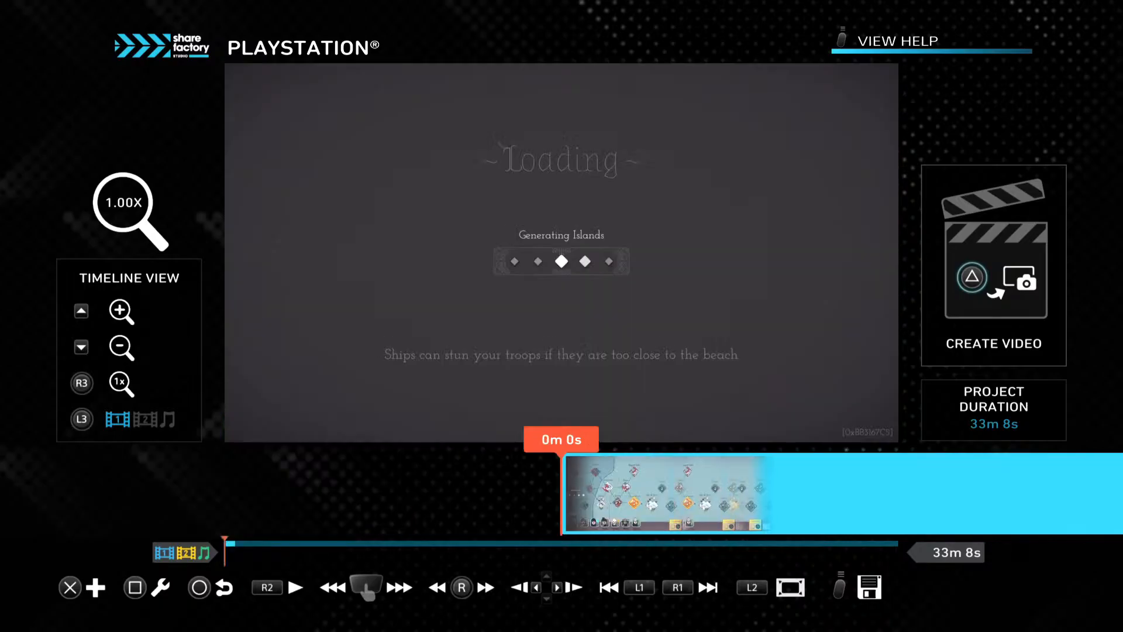
pyautogui.hscroll(3, 562, 494)
pyautogui.hscroll(2, 562, 494)
pyautogui.hscroll(3, 561, 494)
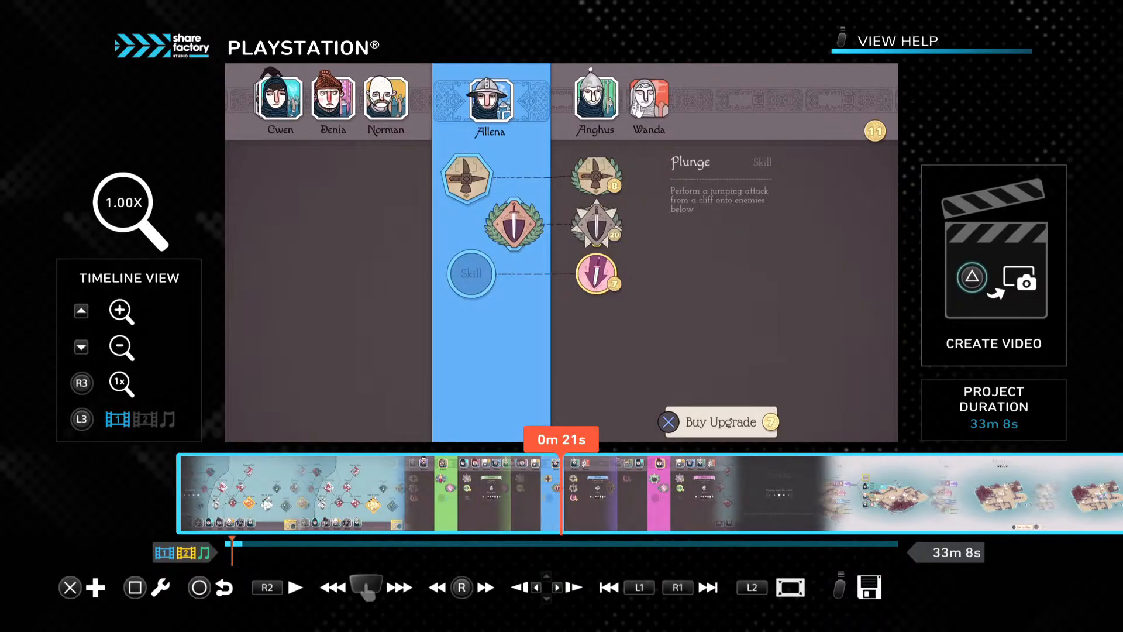
pyautogui.hscroll(10, 562, 494)
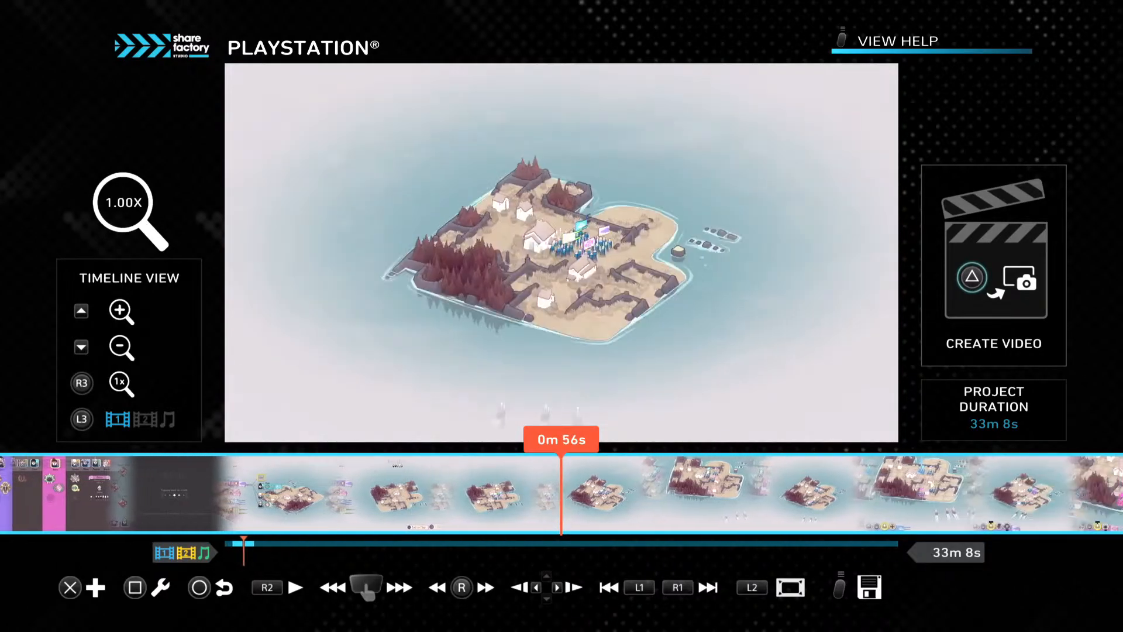
pyautogui.hscroll(2, 561, 494)
pyautogui.hscroll(8, 562, 495)
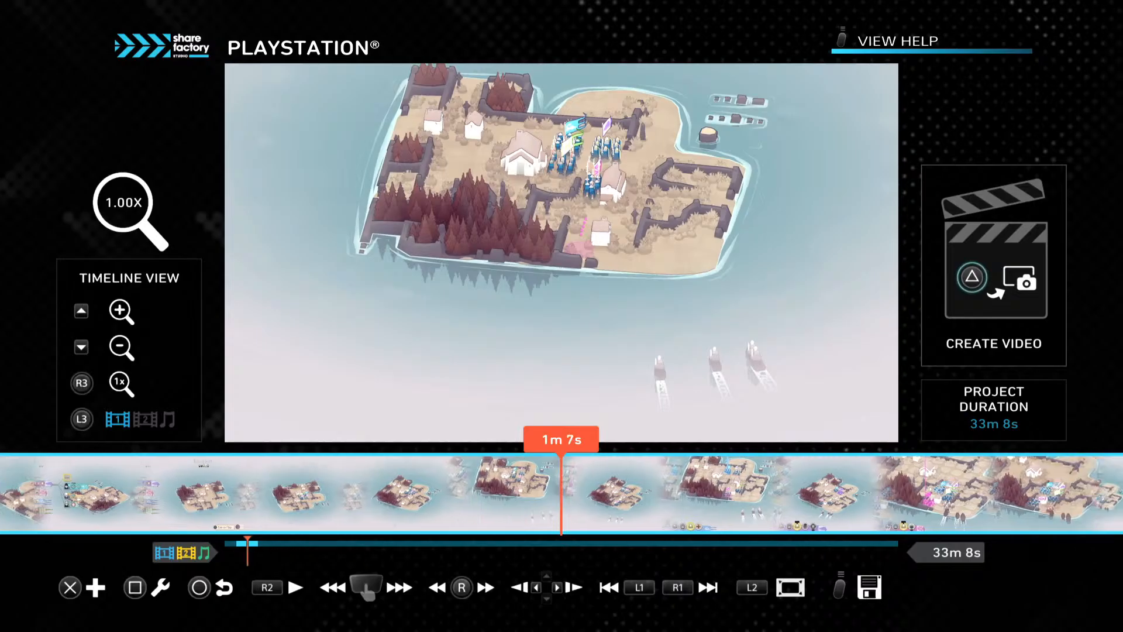
pyautogui.hscroll(7, 561, 495)
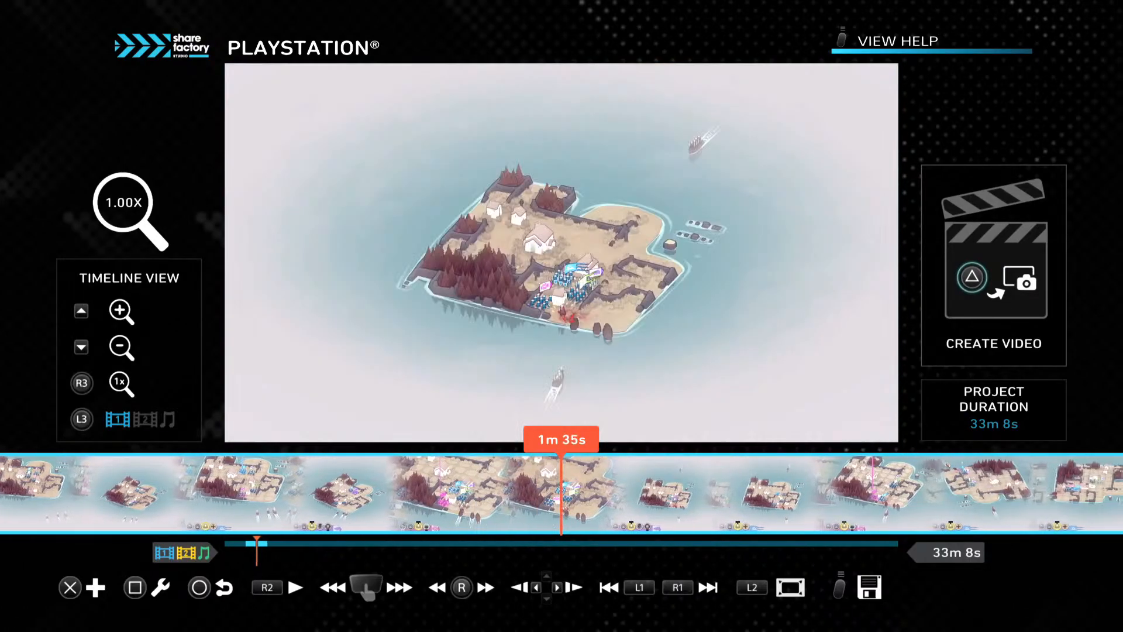
pyautogui.hscroll(2, 562, 494)
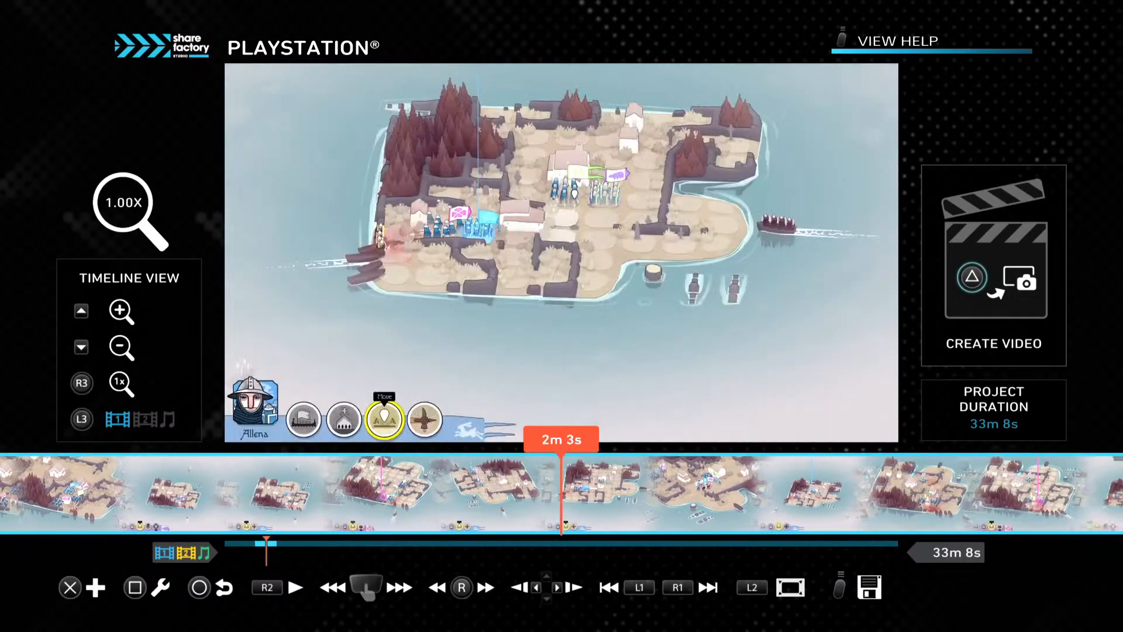
pyautogui.hscroll(8, 562, 495)
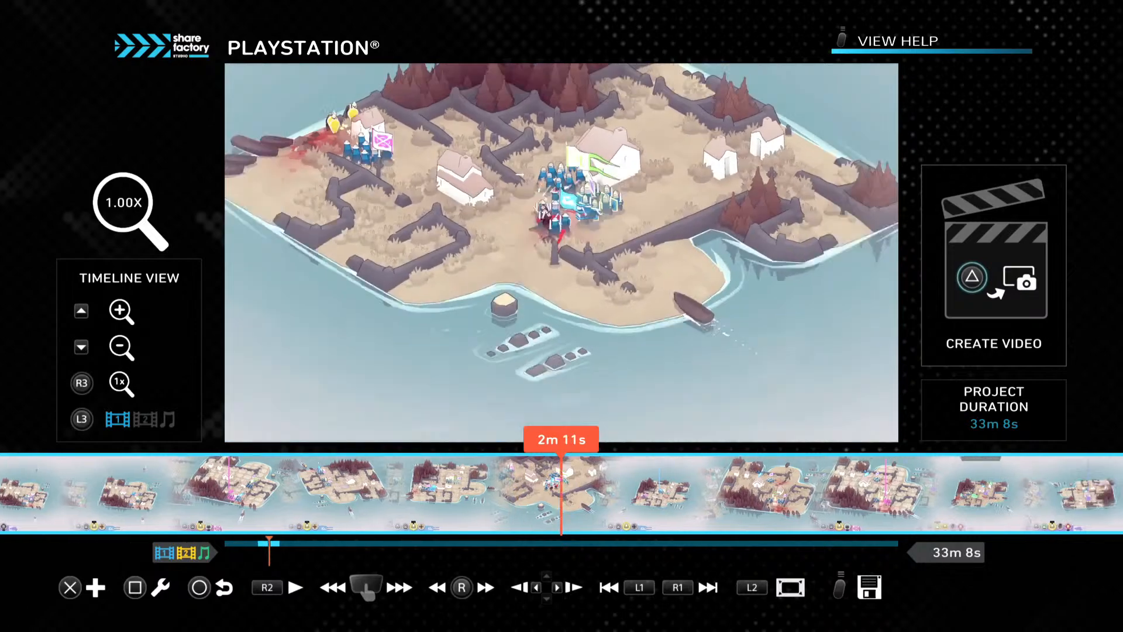
pyautogui.hscroll(2, 562, 494)
pyautogui.hscroll(-12, 562, 495)
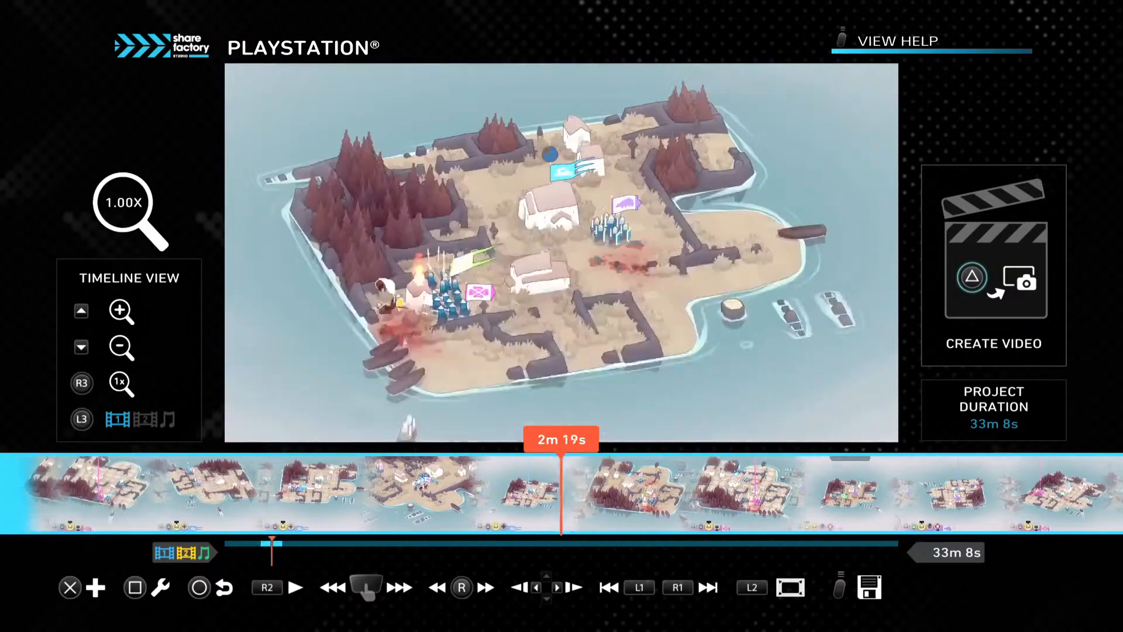
# - Start adding music at the beginning of the project and filter the music library by the Soundtrack category
pyautogui.press('Home')
pyautogui.press('Return')
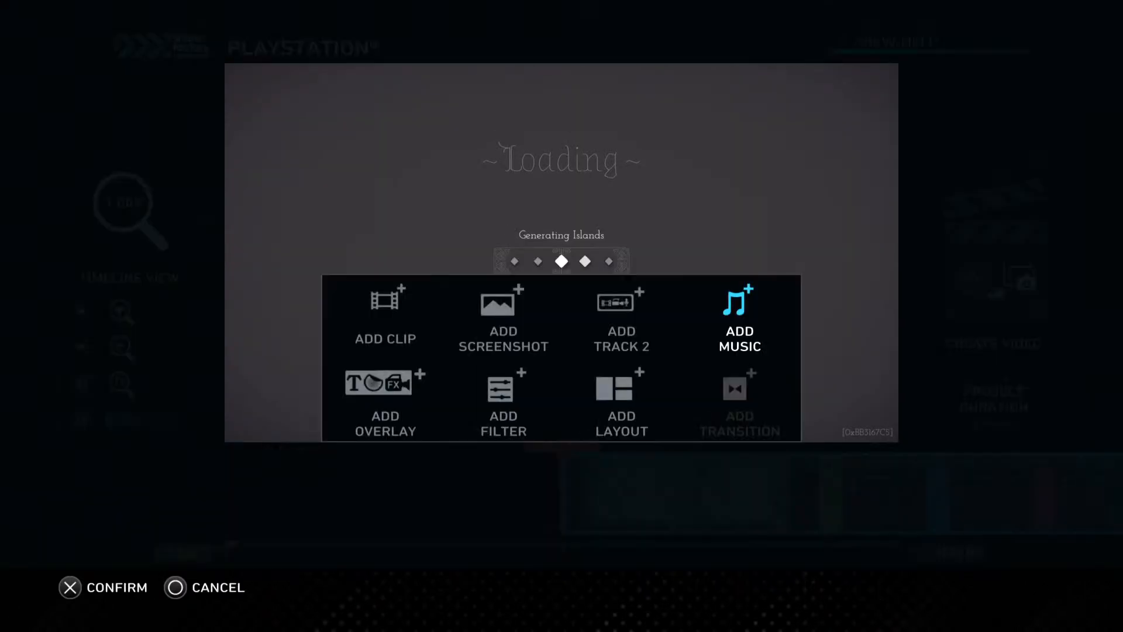
pyautogui.press('Return')
pyautogui.press('Left')
pyautogui.press('Down')
pyautogui.press('Down')
pyautogui.press('Return')
pyautogui.press('Up')
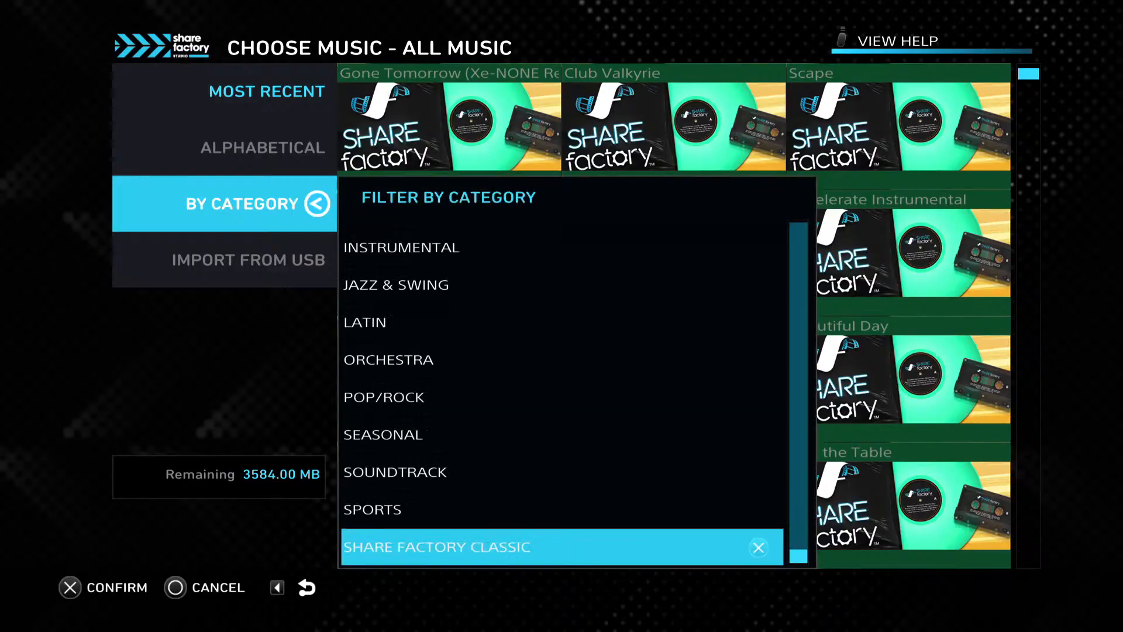
pyautogui.press('Up')
pyautogui.press('Up')
pyautogui.press('Return')
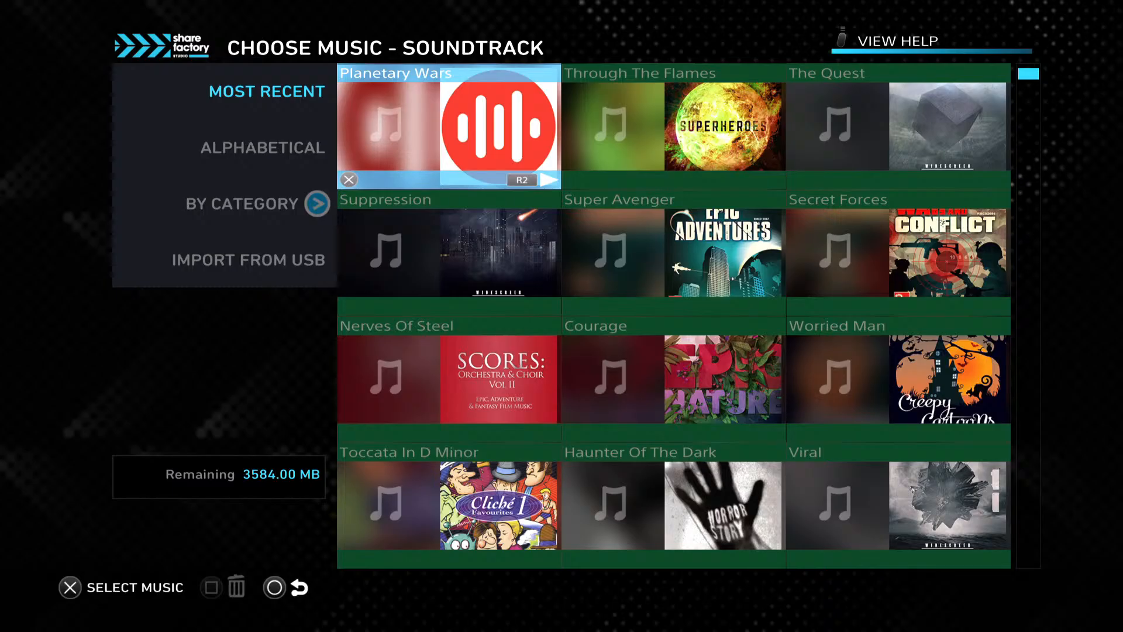
# - Browse the Soundtrack tracks as far as Dream Chaser and go back up to Courage
pyautogui.press('Down')
pyautogui.press('Down')
pyautogui.press('Right')
pyautogui.press('Down')
pyautogui.press('Down')
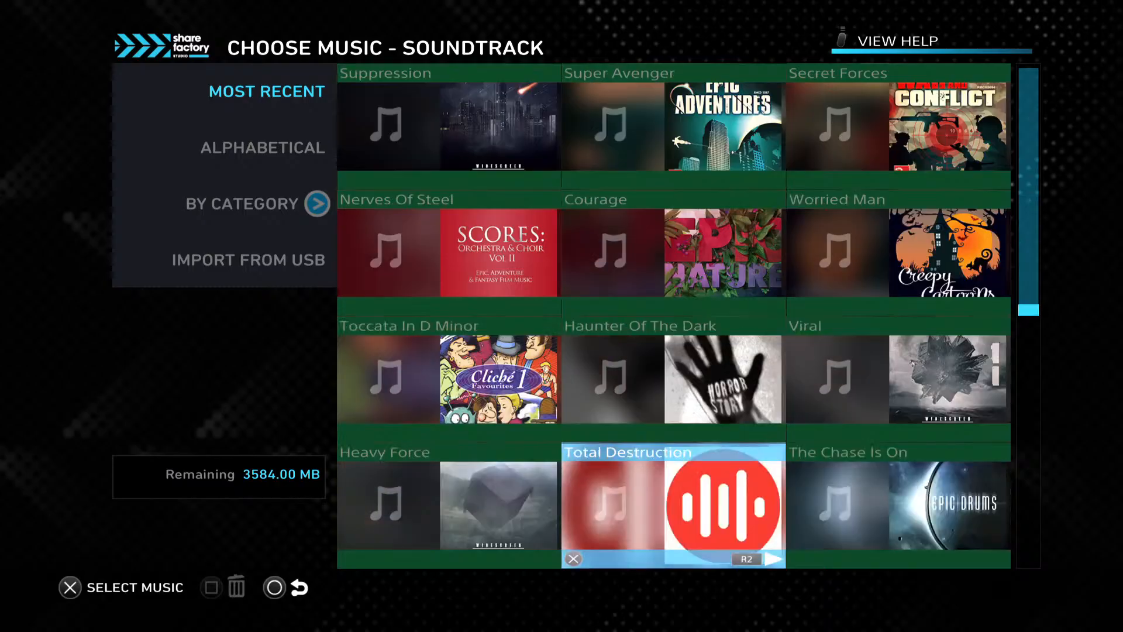
pyautogui.press('Down')
pyautogui.press('Down')
pyautogui.press('Down')
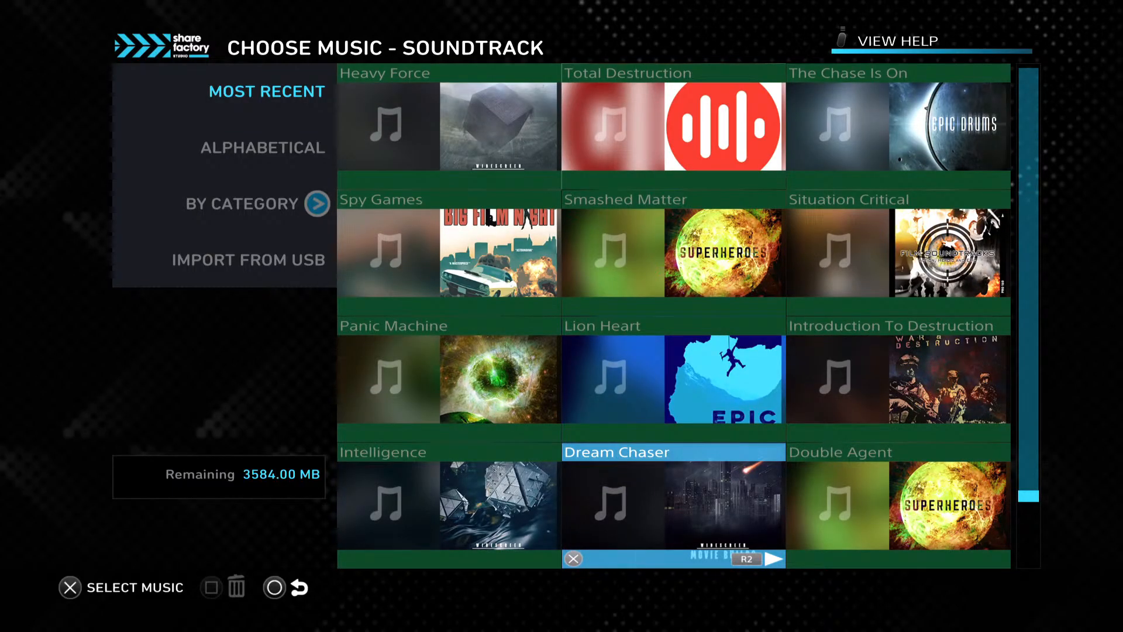
pyautogui.press('Up')
pyautogui.press('Up')
pyautogui.press('Up')
pyautogui.press('Up')
pyautogui.press('Up')
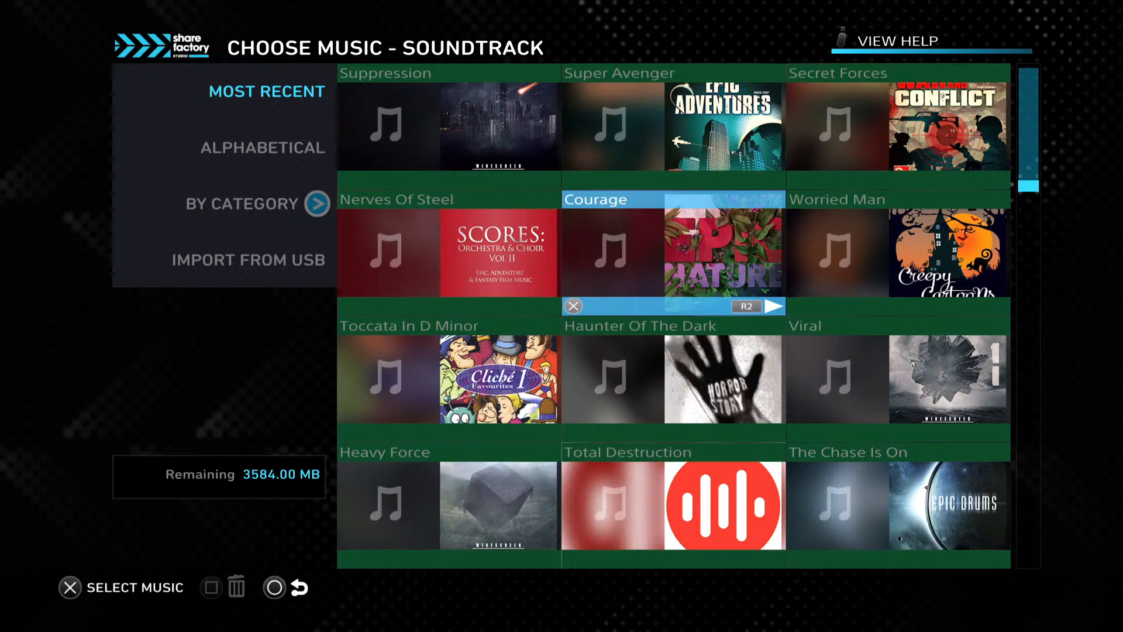
# - Preview the Courage track, stop it to look at Suppression, and play Courage again
pyautogui.press('R2')
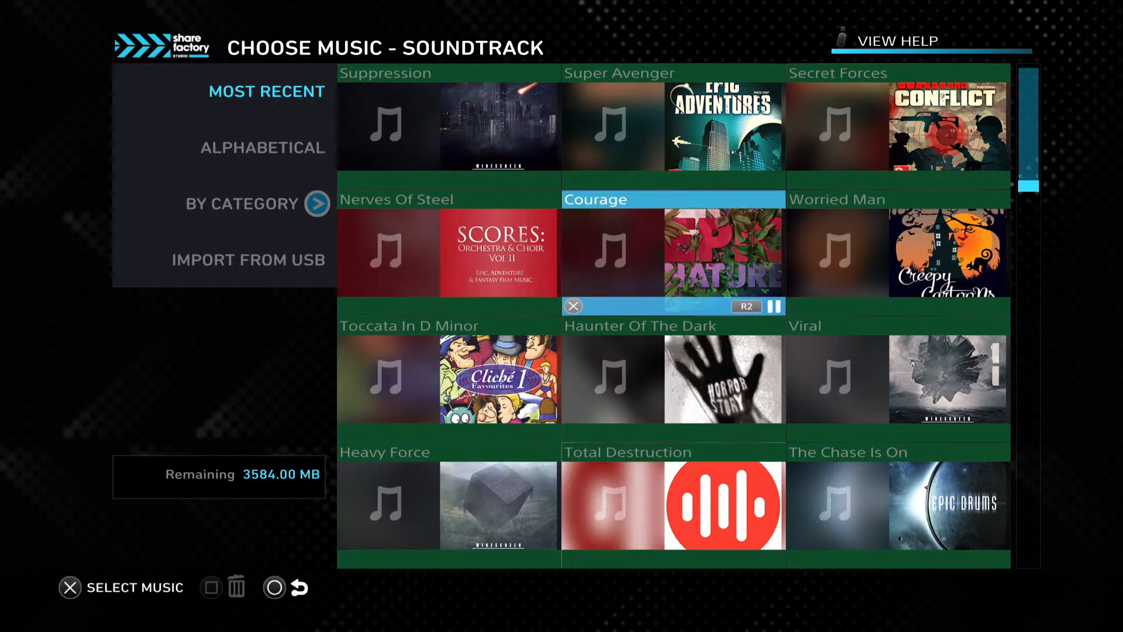
pyautogui.press('R2')
pyautogui.press('Left')
pyautogui.press('Up')
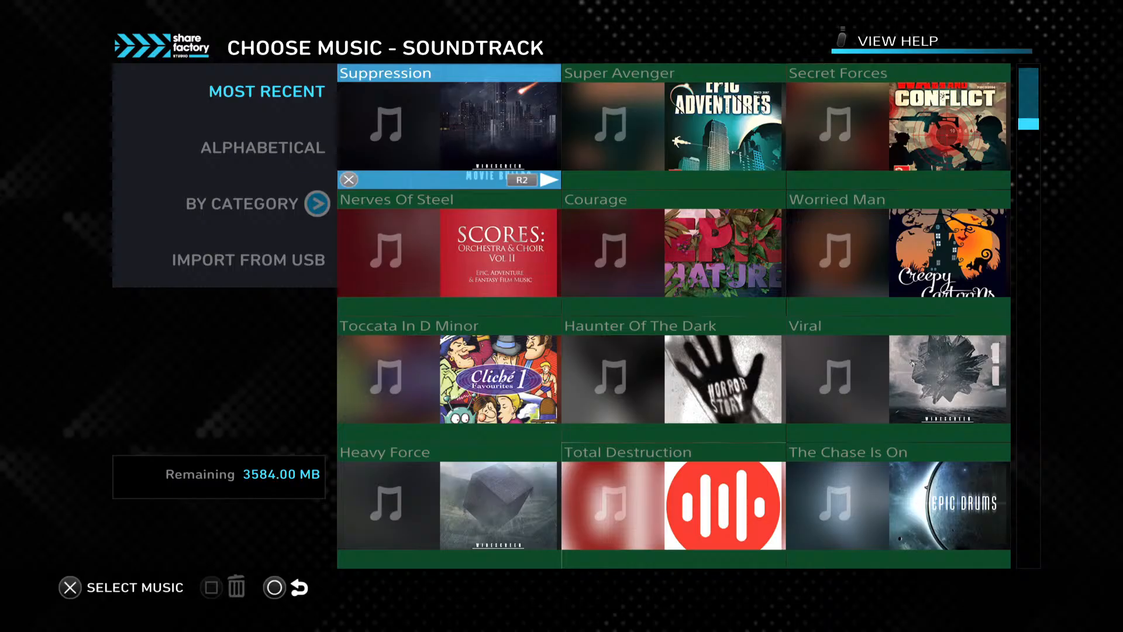
pyautogui.press('Down')
pyautogui.press('Right')
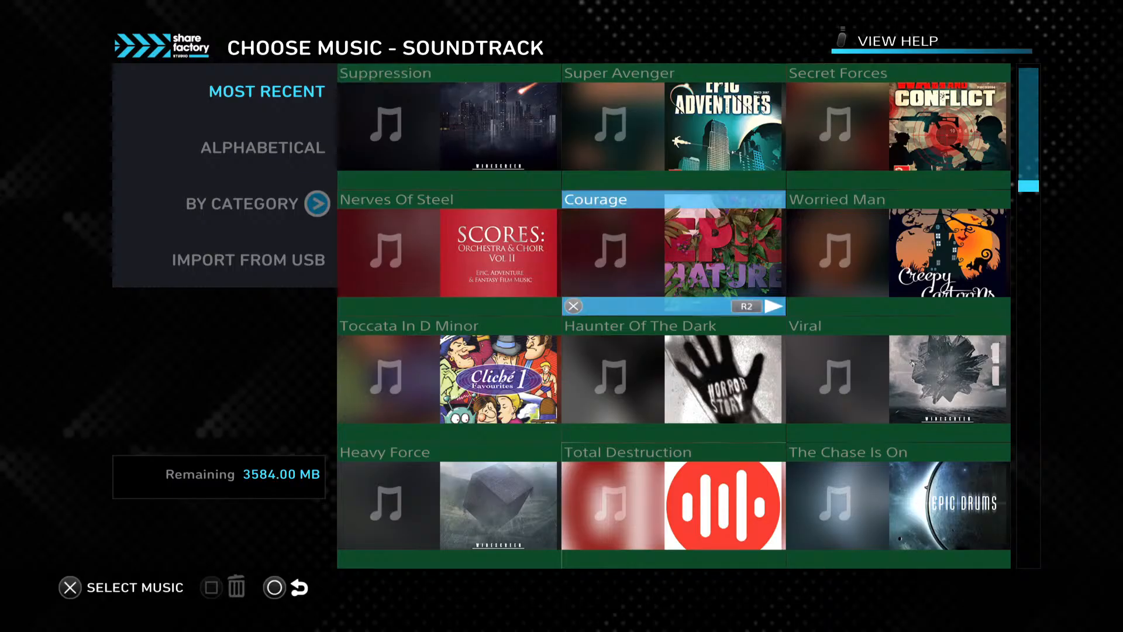
pyautogui.press('R2')
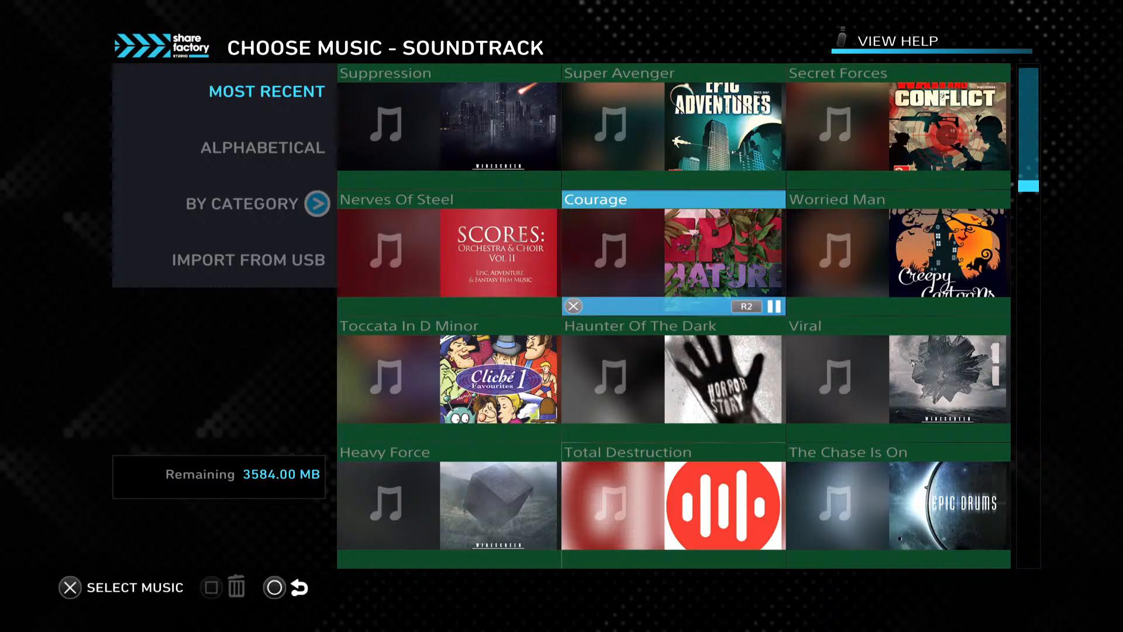
# - Preview the Secret Forces, Nerves Of Steel and Suppression tracks to compare them as background music
pyautogui.press('Up')
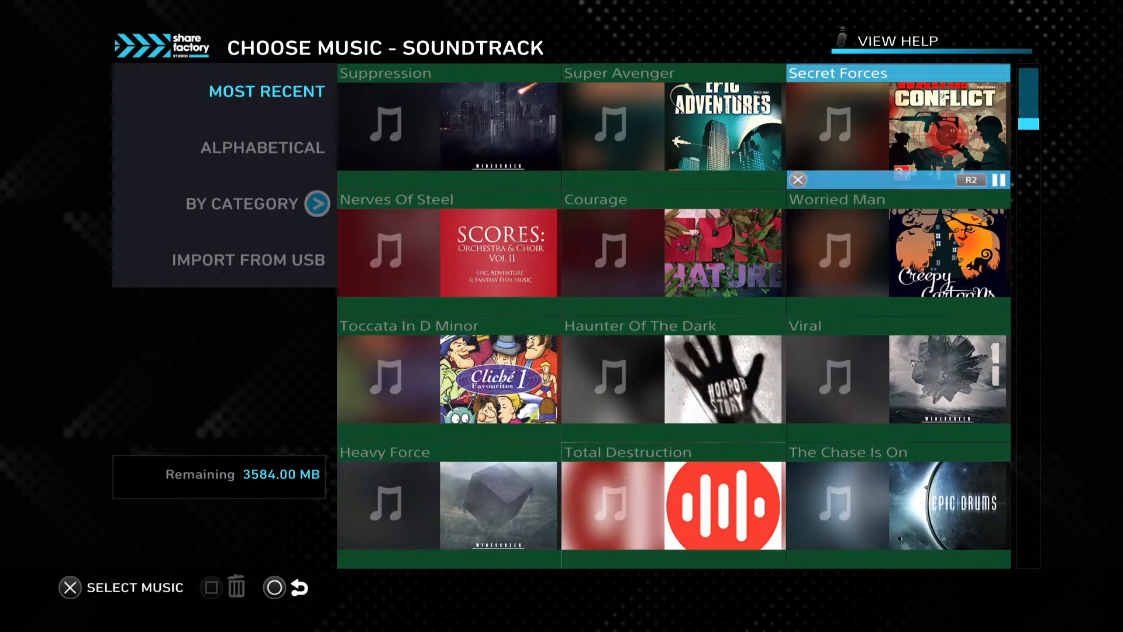
pyautogui.press('Left')
pyautogui.press('Left')
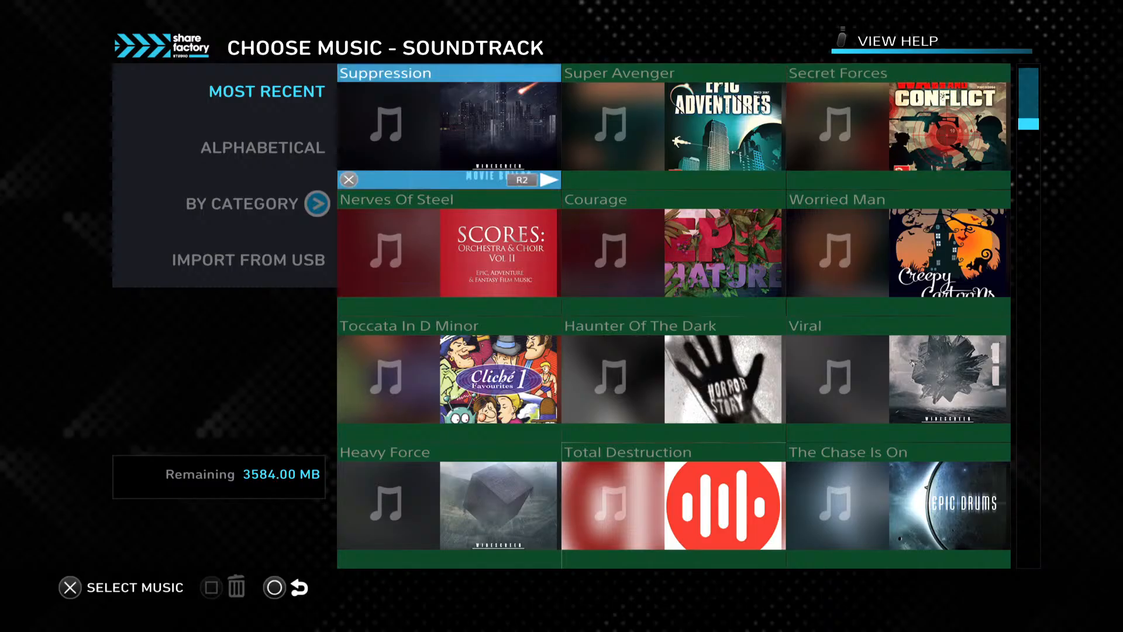
pyautogui.press('Down')
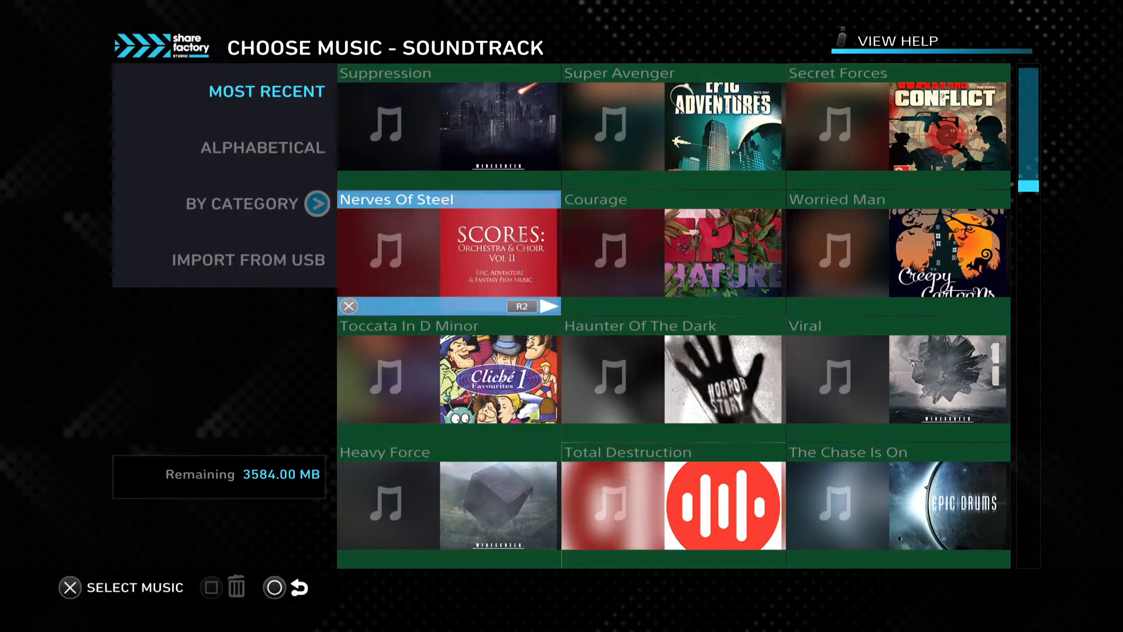
pyautogui.press('R2')
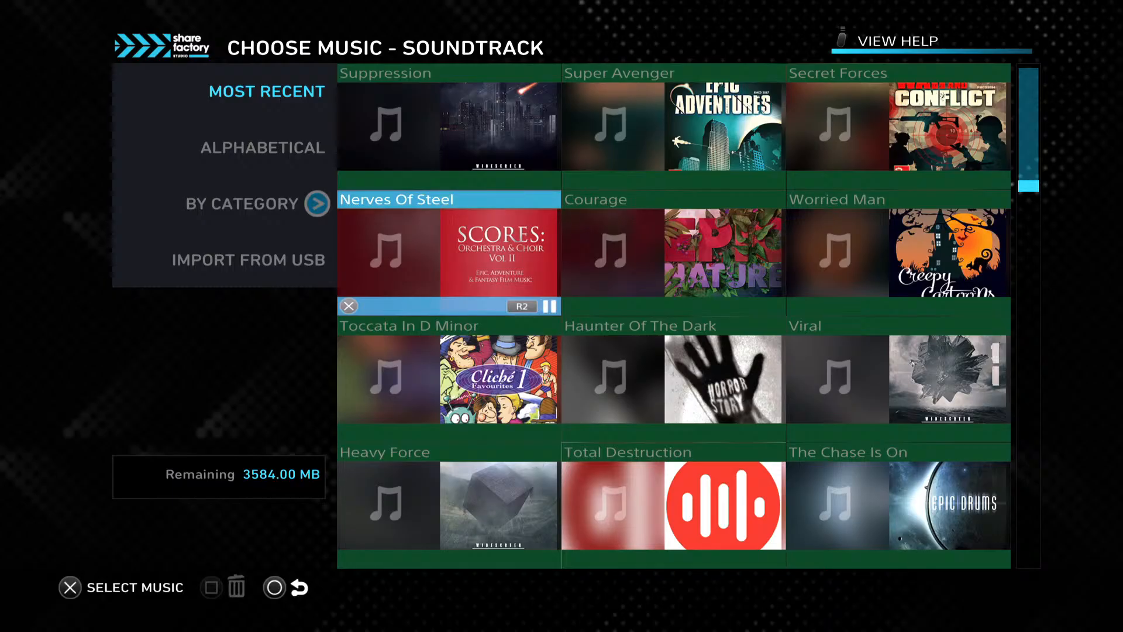
pyautogui.press('Up')
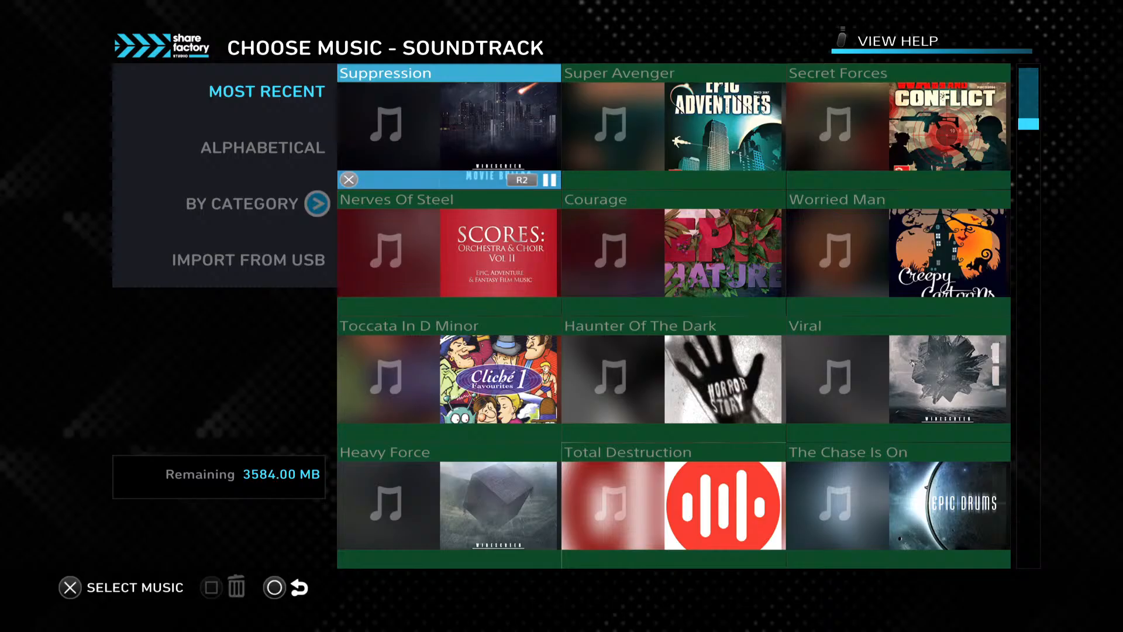
# - Preview the Super Avenger, Planetary Wars and Through The Flames tracks to compare them as background music
pyautogui.press('Right')
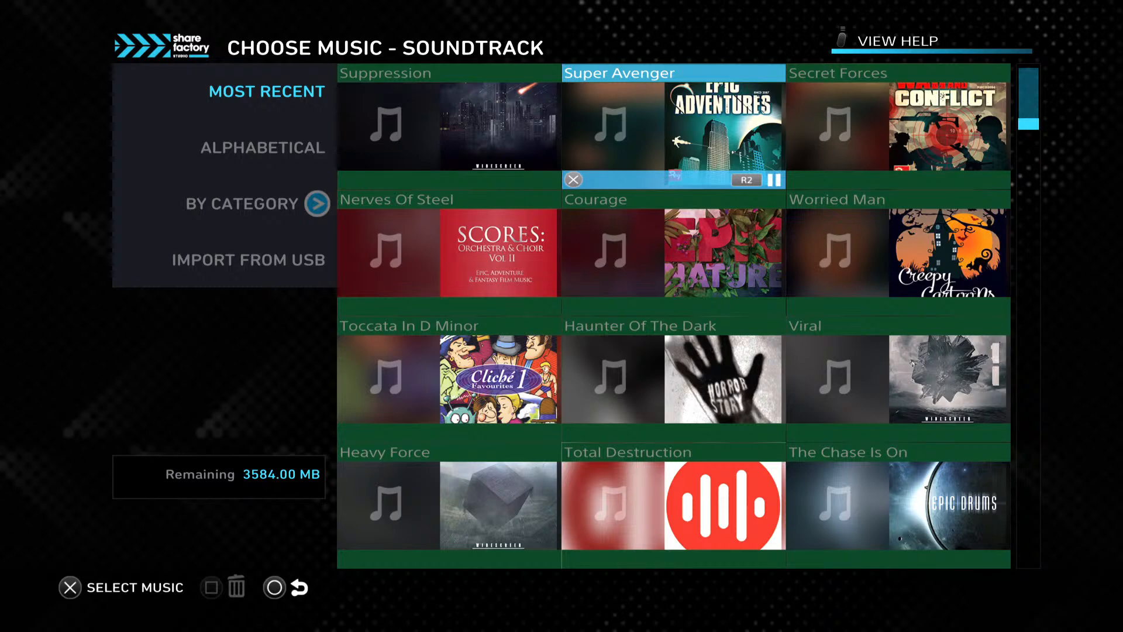
pyautogui.press('Up')
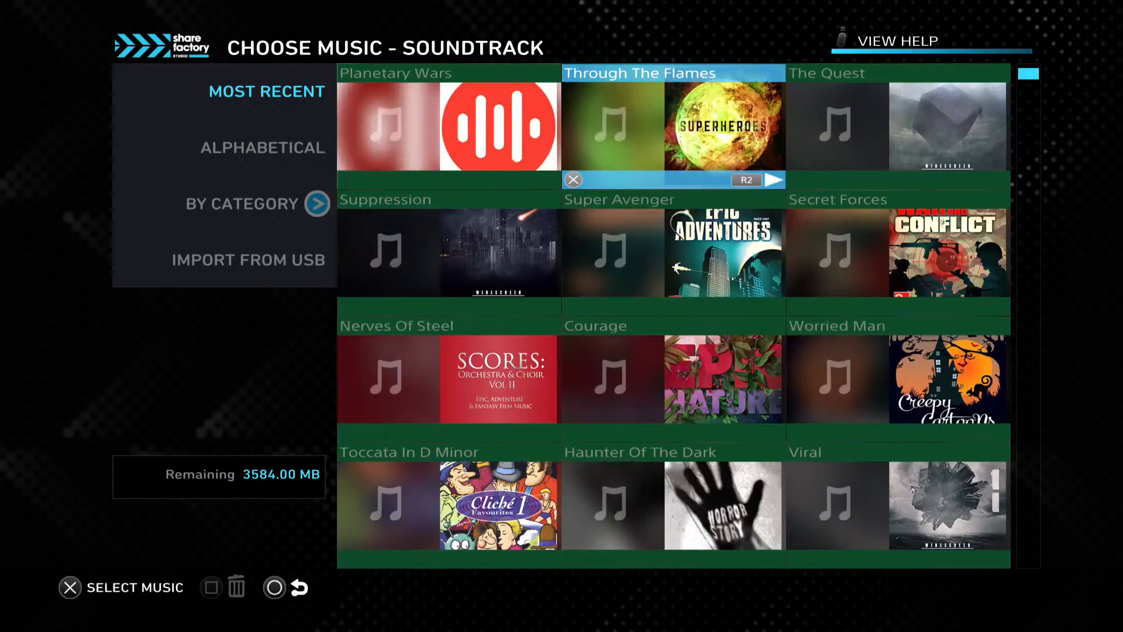
pyautogui.press('Right')
pyautogui.press('Left')
pyautogui.press('Left')
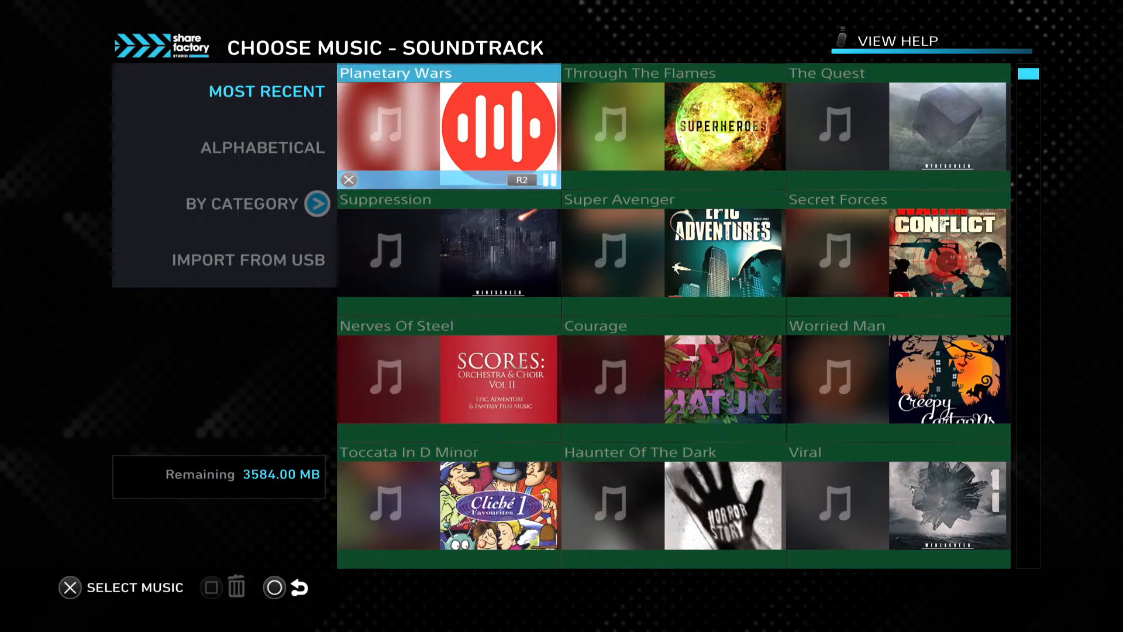
pyautogui.press('Right')
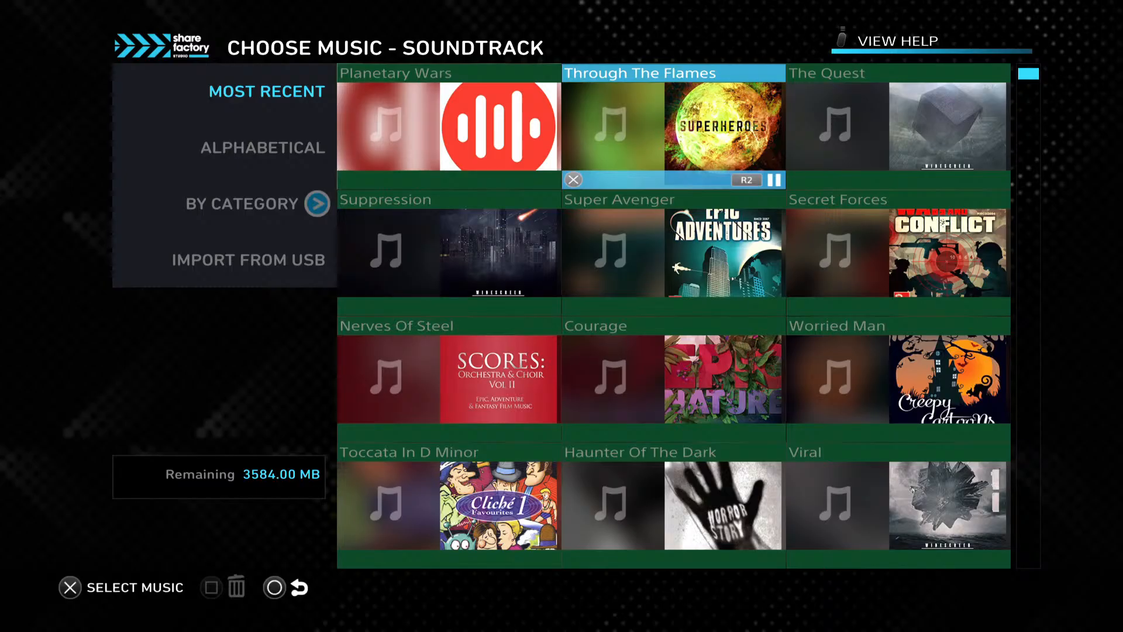
# - Preview the Total Destruction and The Chase Is On tracks further down the Soundtrack list
pyautogui.press('Down')
pyautogui.press('Down')
pyautogui.press('Down')
pyautogui.press('Down')
pyautogui.press('Down')
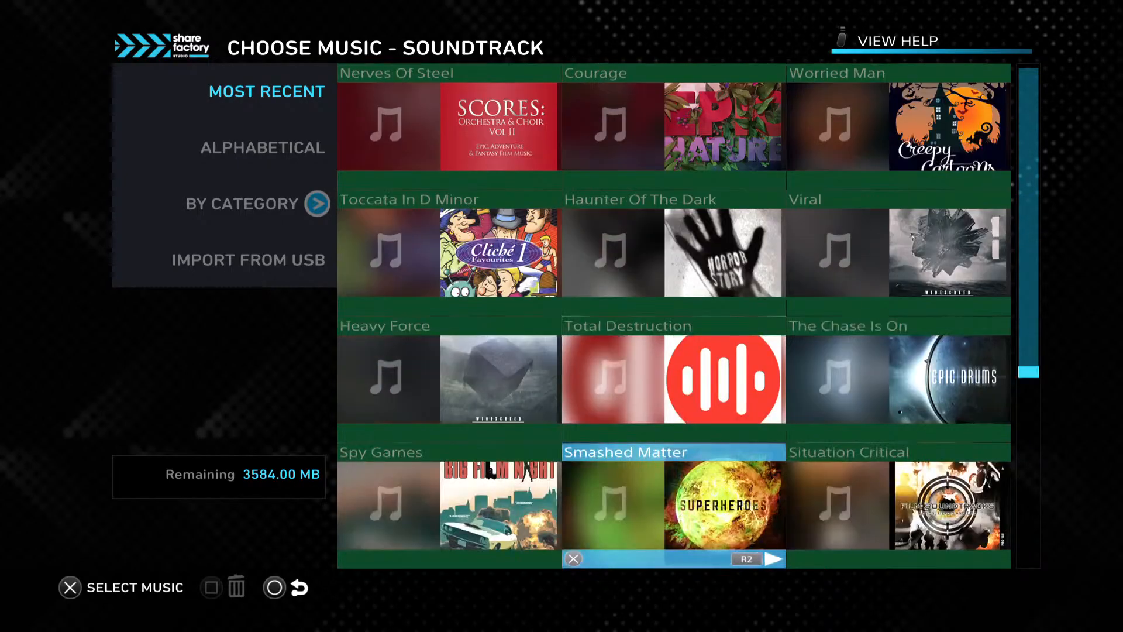
pyautogui.press('Left')
pyautogui.press('Right')
pyautogui.press('Up')
pyautogui.press('Right')
pyautogui.press('Left')
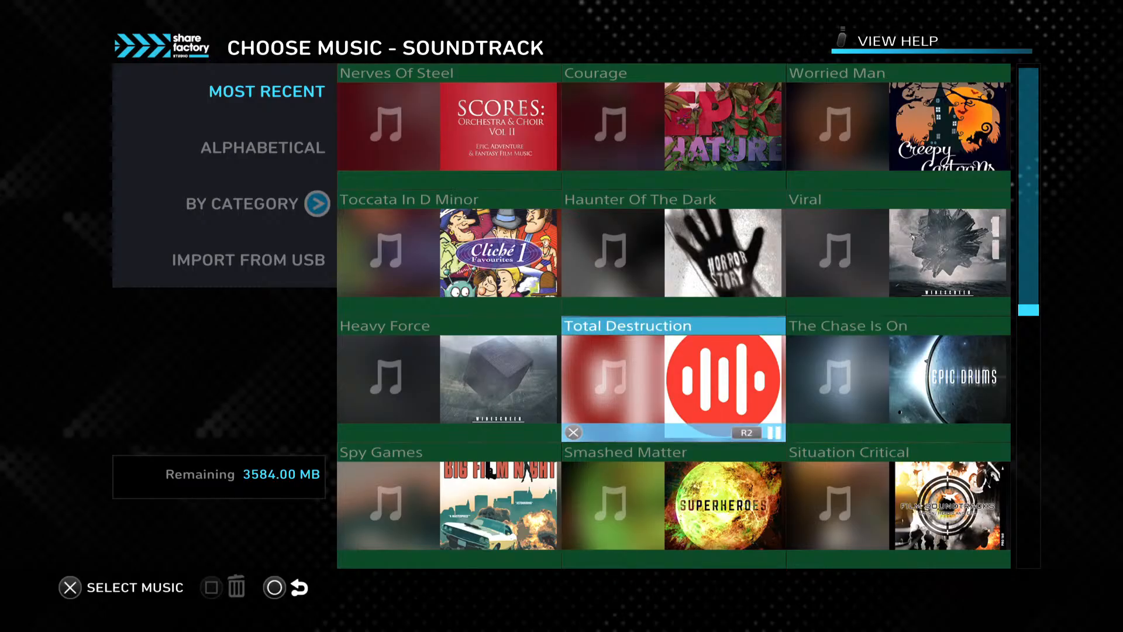
pyautogui.press('Right')
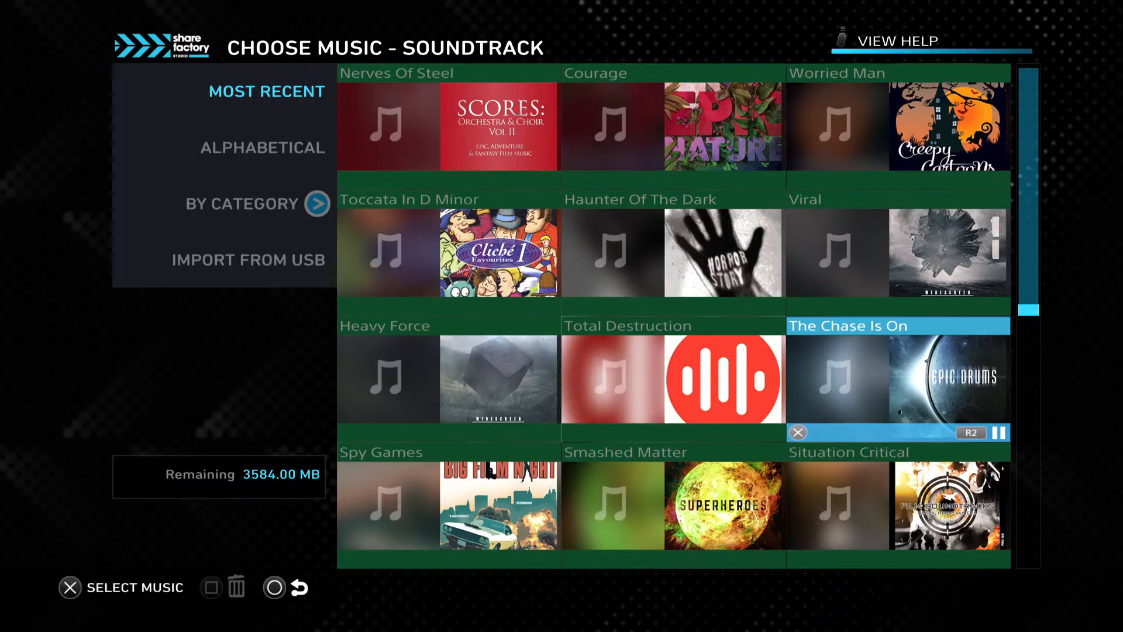
# - Listen to the Situation Critical, Smashed Matter and Heavy Force tracks
pyautogui.press('Down')
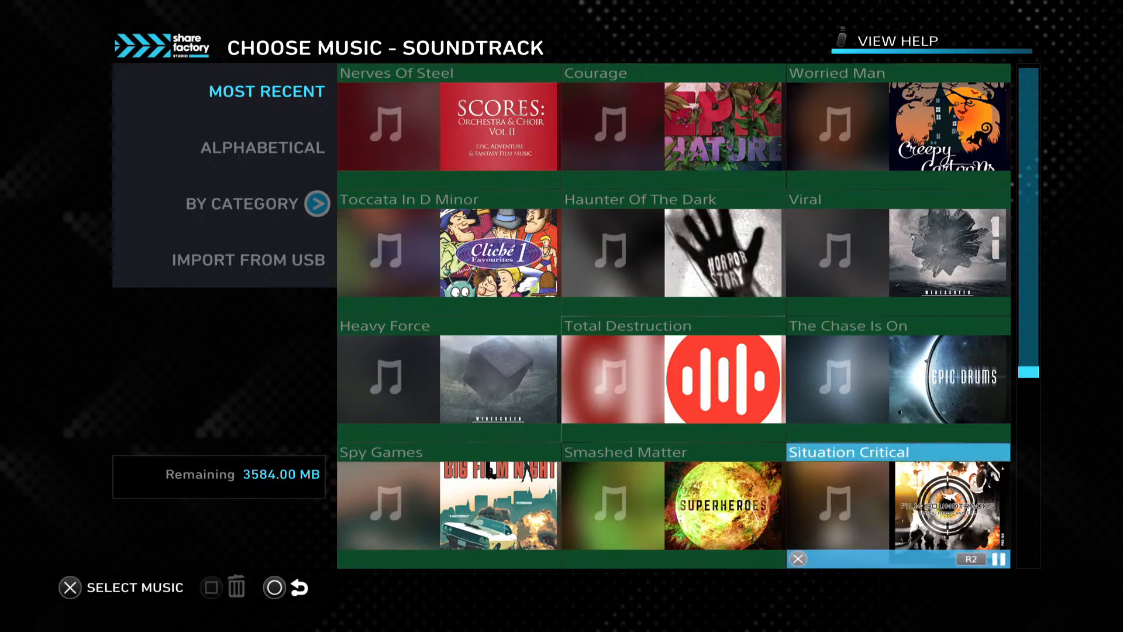
pyautogui.press('Left')
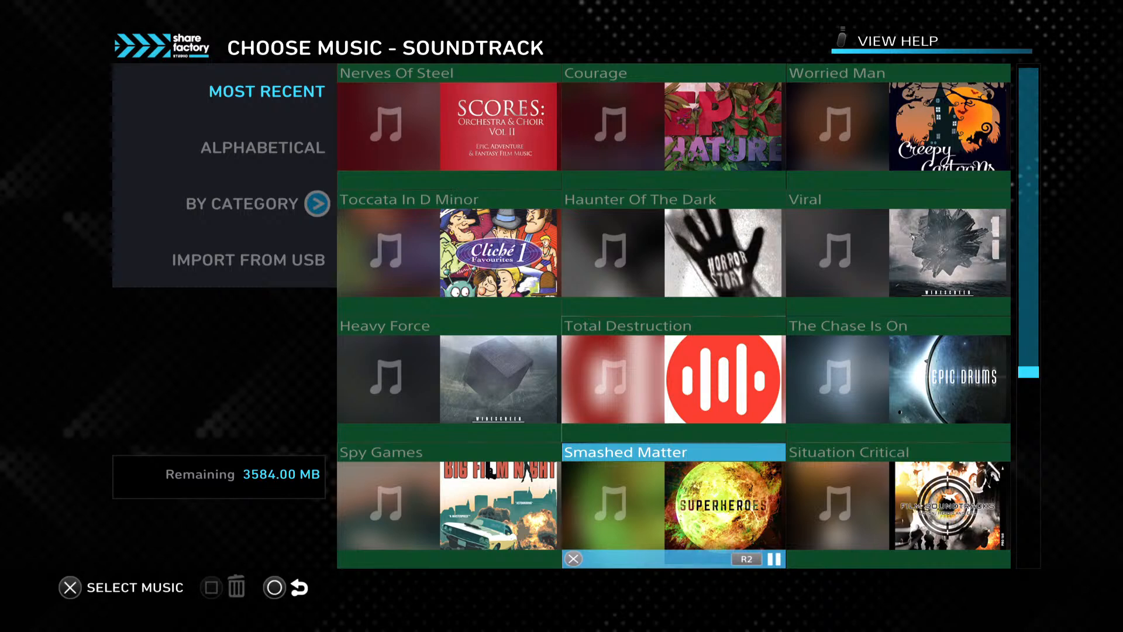
pyautogui.press('Left')
pyautogui.press('Up')
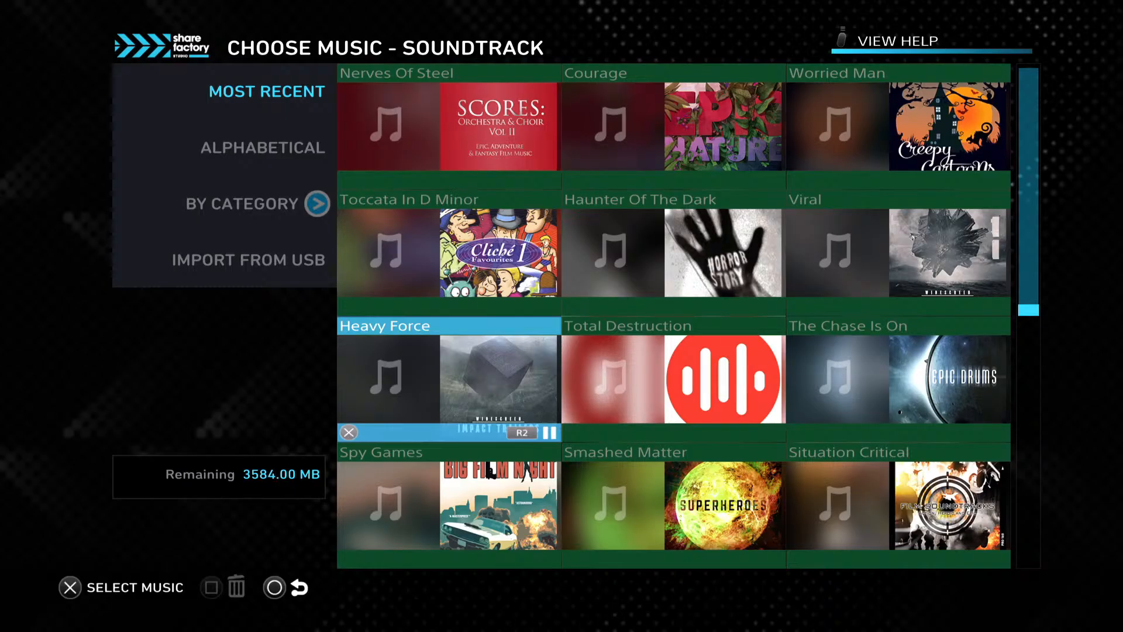
# - Browse to the end of the Soundtrack list and preview Deadly Repercussions and A Hero Will Rise
pyautogui.press('Down')
pyautogui.press('Down')
pyautogui.press('Down')
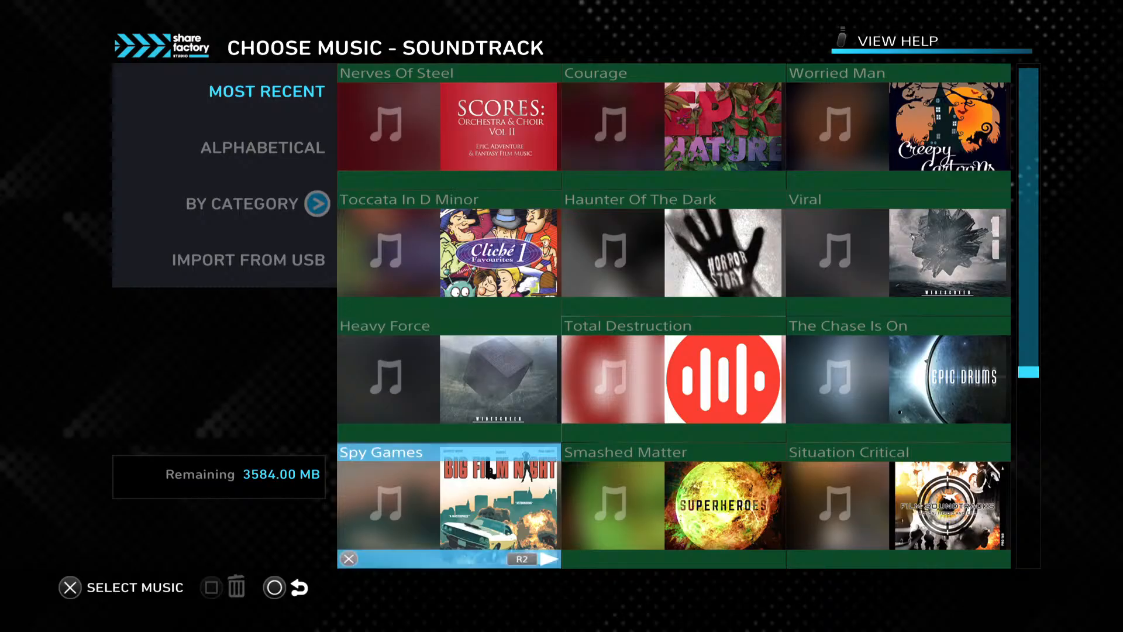
pyautogui.press('Right')
pyautogui.press('Right')
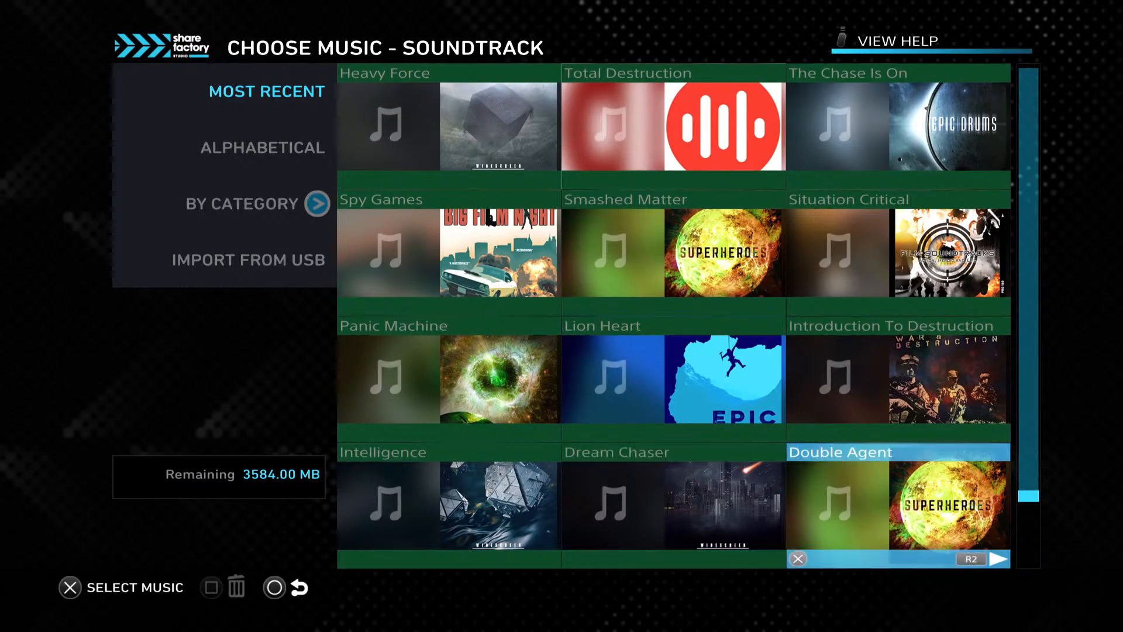
pyautogui.press('Up')
pyautogui.press('Left')
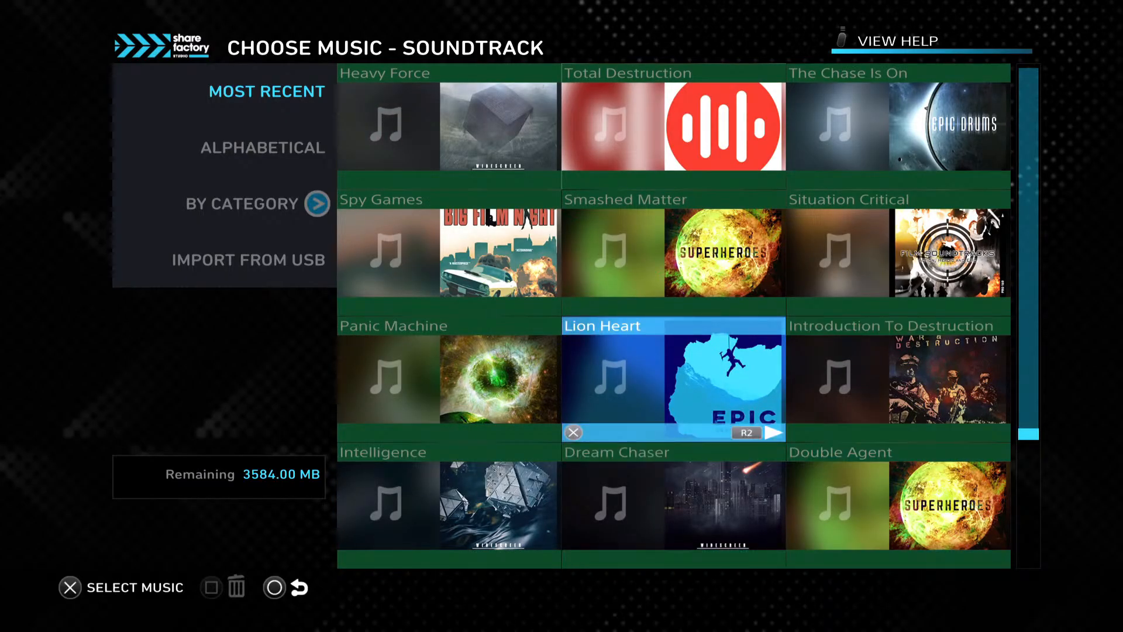
pyautogui.press('Down')
pyautogui.press('Down')
pyautogui.press('Left')
pyautogui.press('R2')
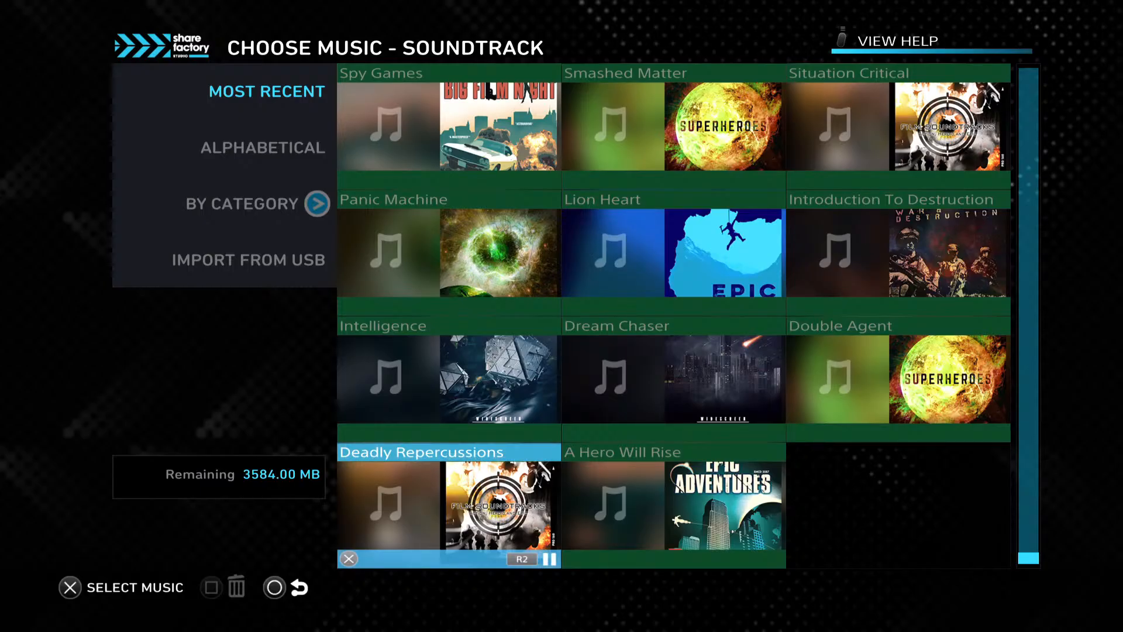
pyautogui.press('Right')
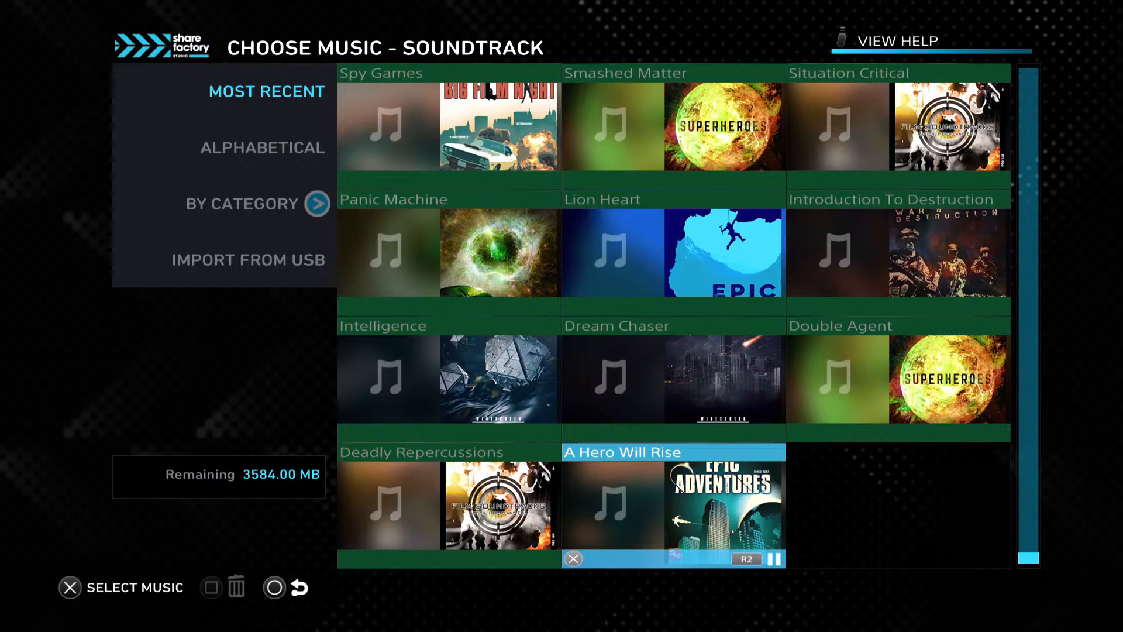
# - Preview the Dream Chaser, Intelligence, Double Agent and Introduction To Destruction tracks
pyautogui.press('Up')
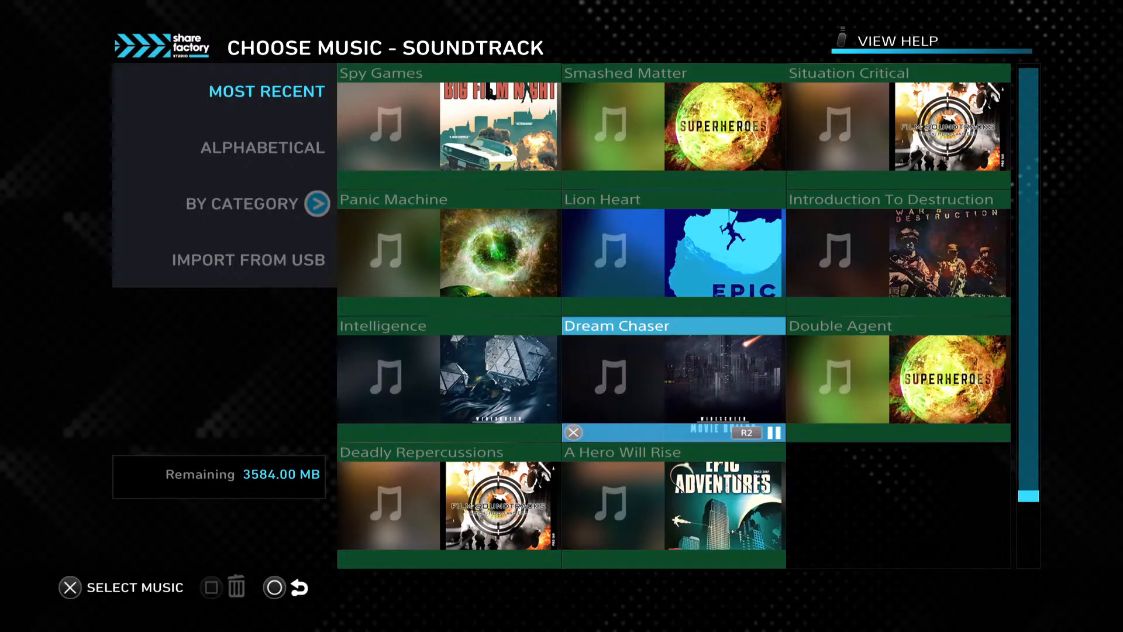
pyautogui.press('Left')
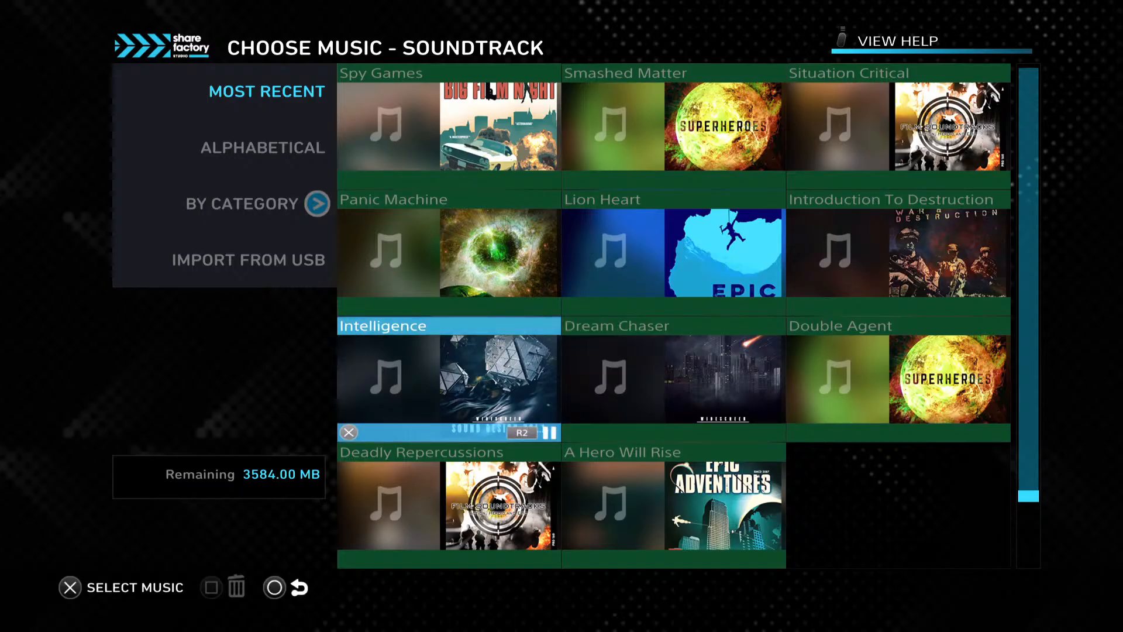
pyautogui.press('Right')
pyautogui.press('Right')
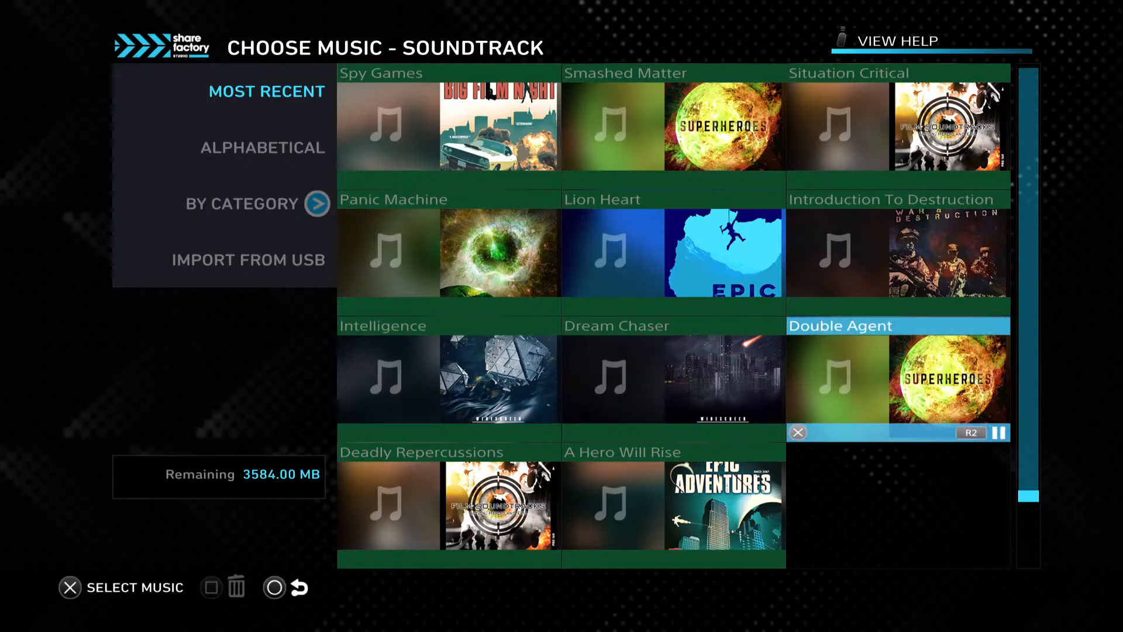
pyautogui.press('Up')
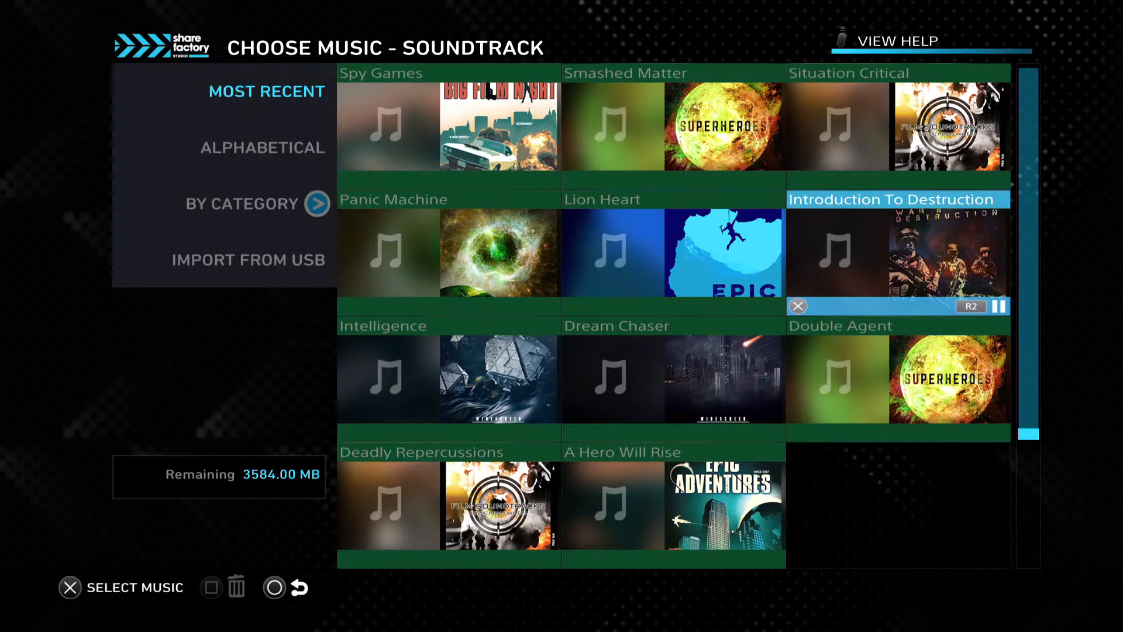
# - Preview the Panic Machine and Lion Heart tracks to compare their mood
pyautogui.press('Up')
pyautogui.press('Left')
pyautogui.press('Left')
pyautogui.press('Down')
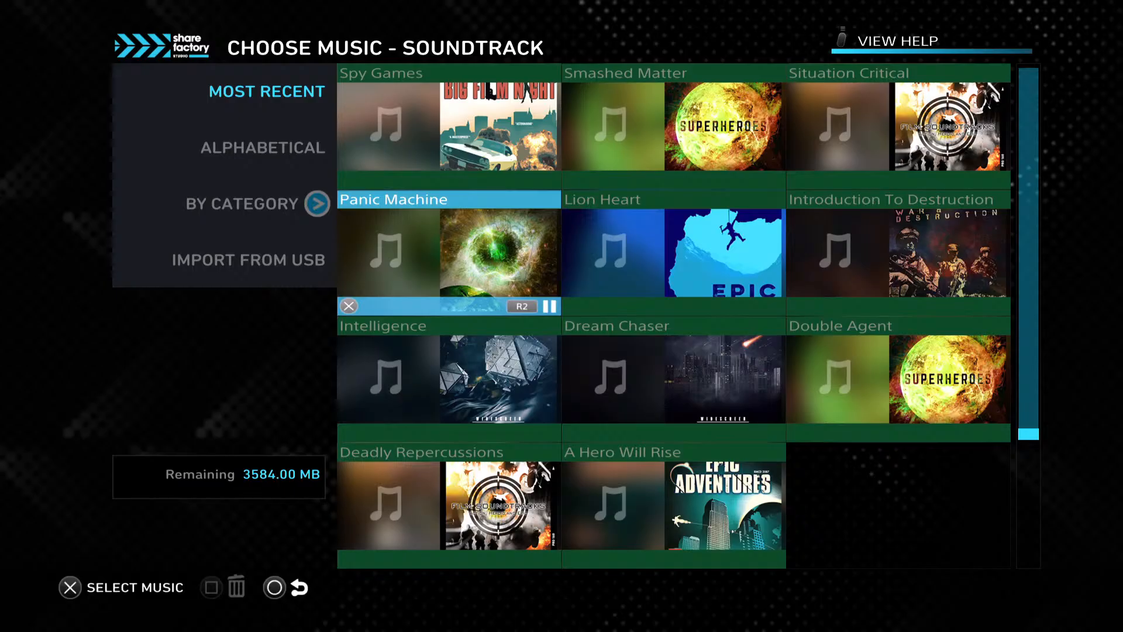
pyautogui.press('Right')
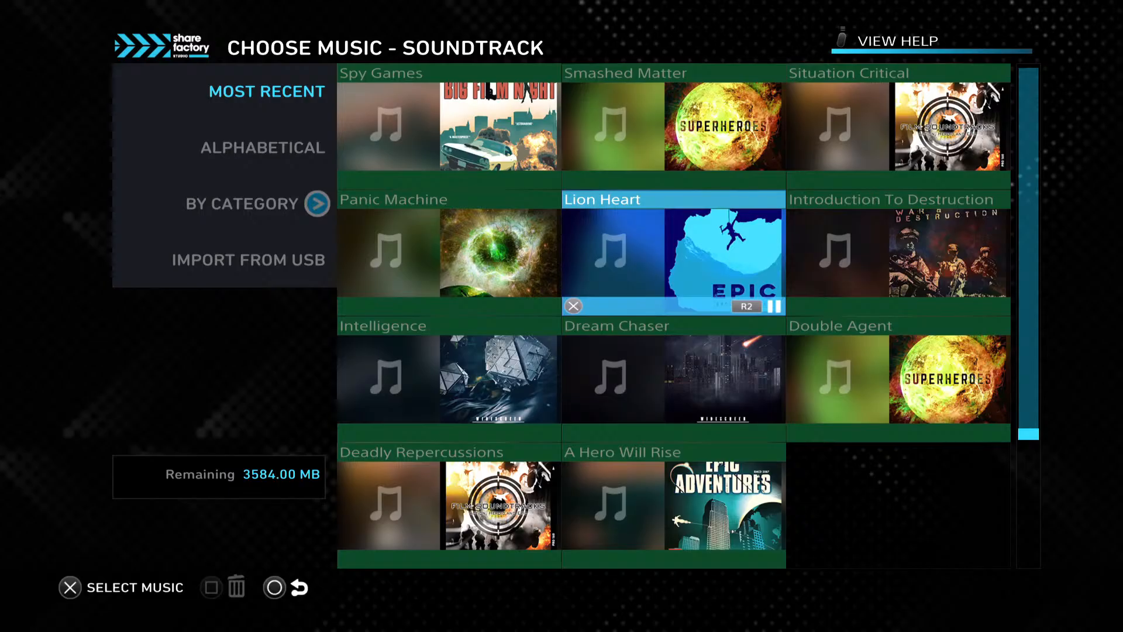
# - Go back up to the Suppression track, preview it once more and add it as music from the project start
pyautogui.press('Up')
pyautogui.press('Up')
pyautogui.press('Up')
pyautogui.press('Left')
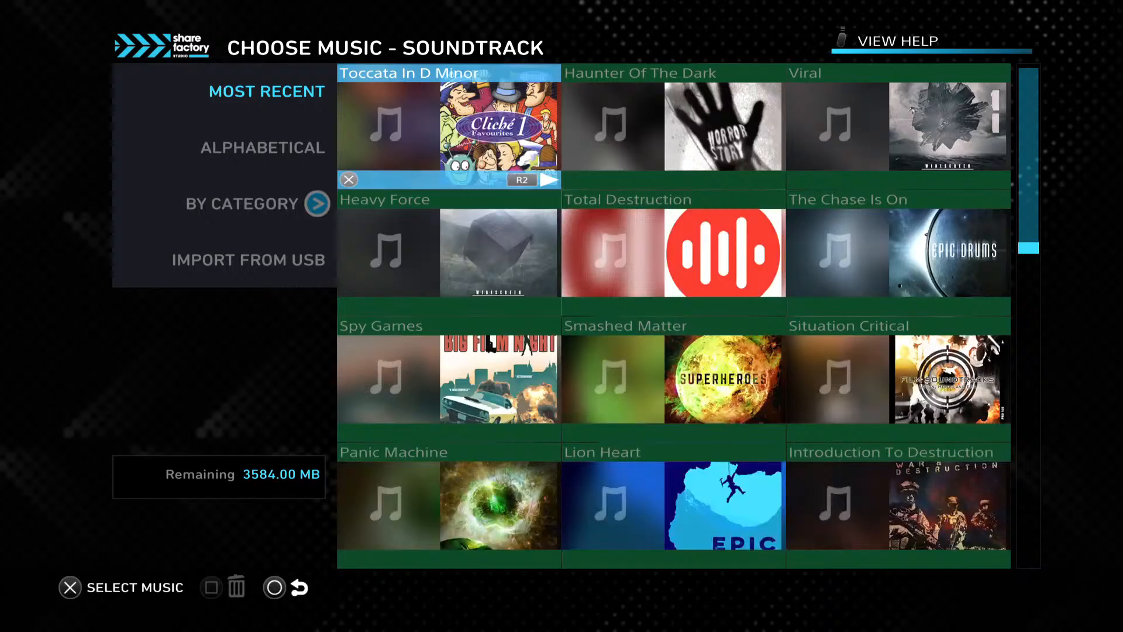
pyautogui.press('Down')
pyautogui.press('Up')
pyautogui.press('Up')
pyautogui.press('Up')
pyautogui.press('Up')
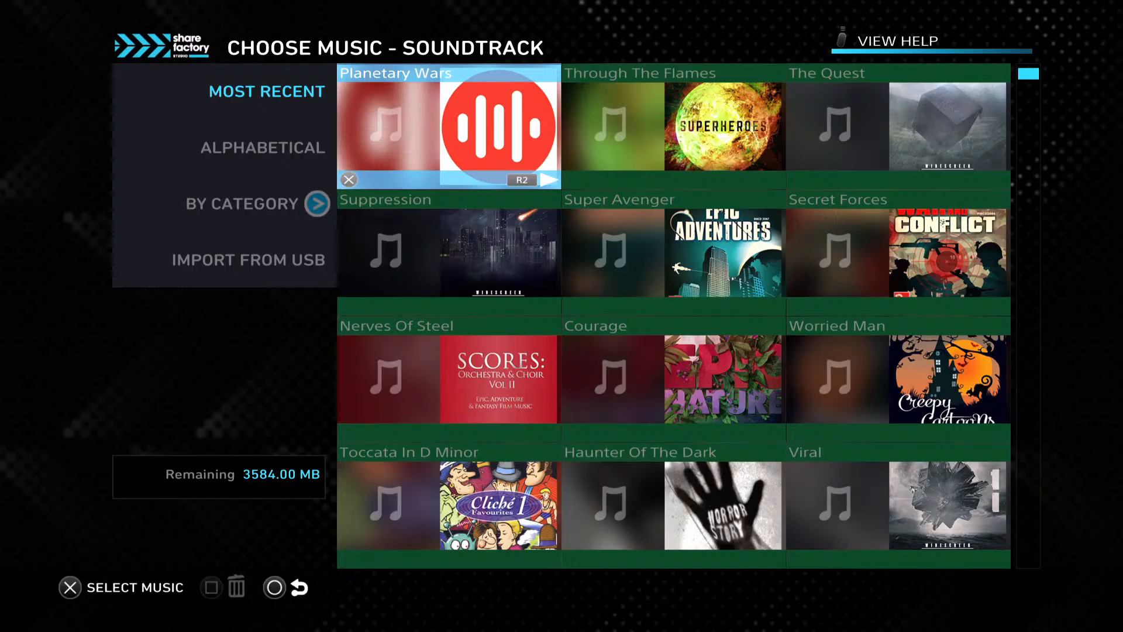
pyautogui.press('Right')
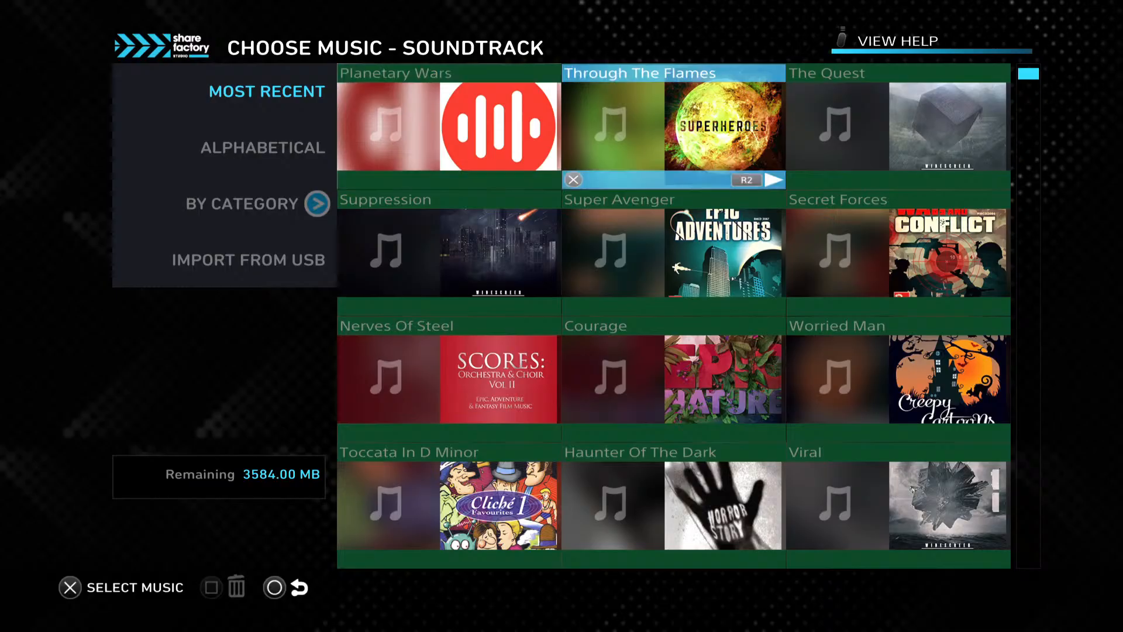
pyautogui.press('Down')
pyautogui.press('Left')
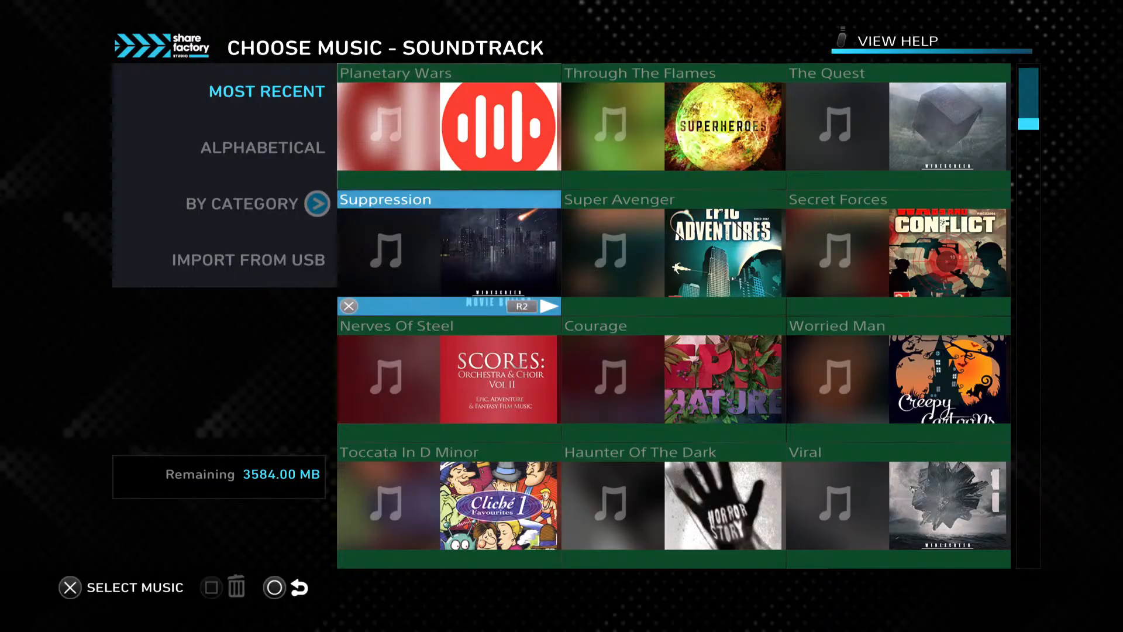
pyautogui.press('R2')
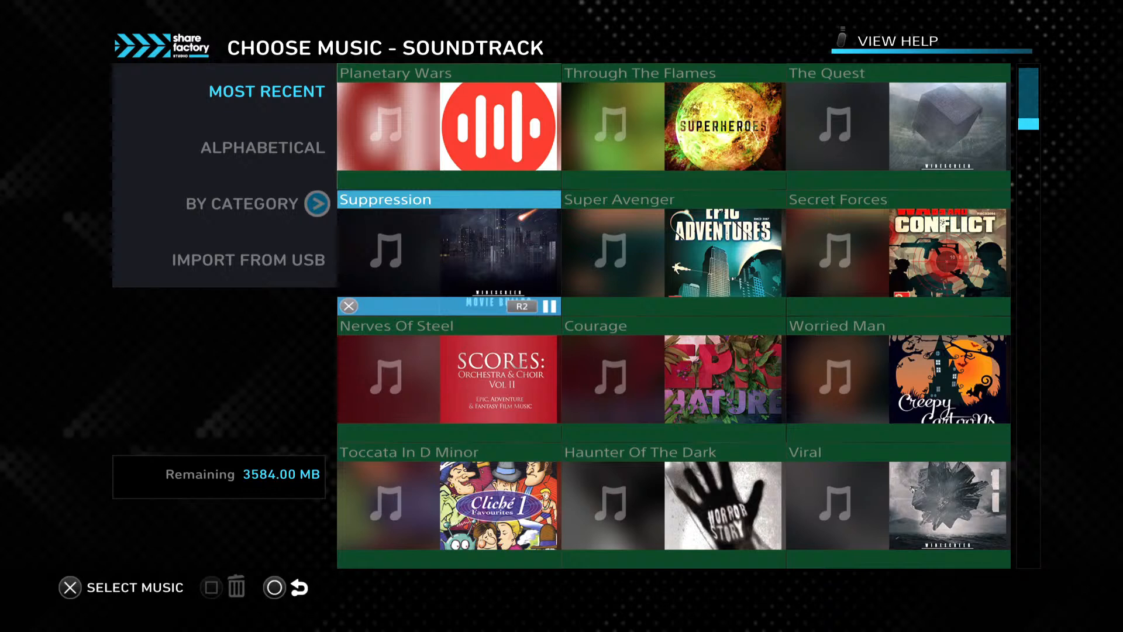
pyautogui.press('Return')
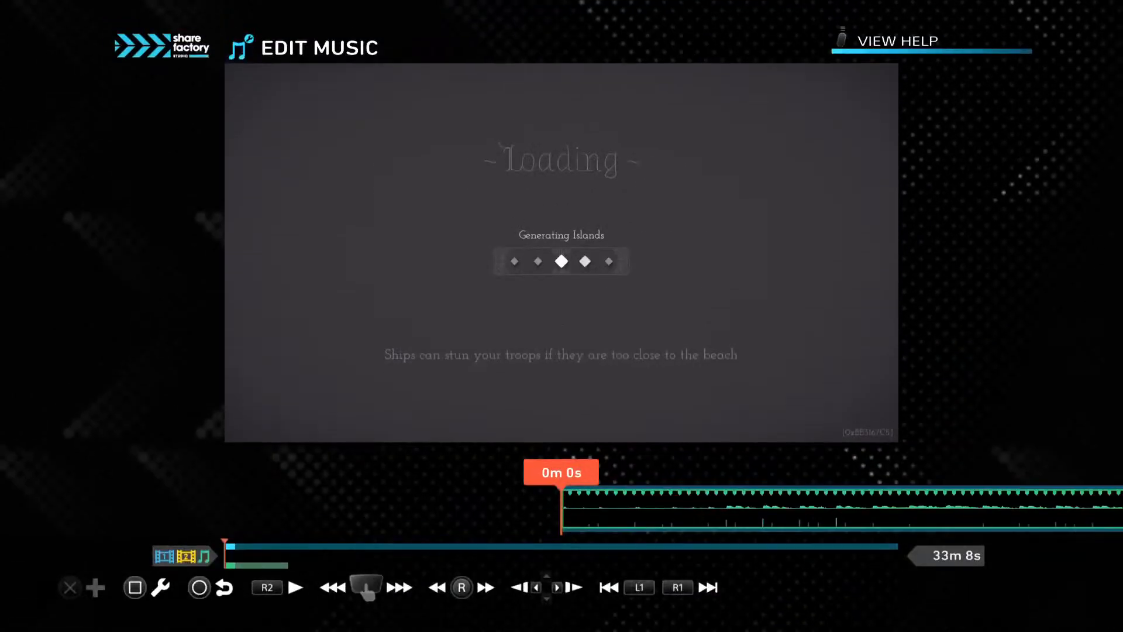
# - Skim the first minute of the timeline under the added music, going back to the 0m 29s mark
pyautogui.press('Right')
pyautogui.press('Left')
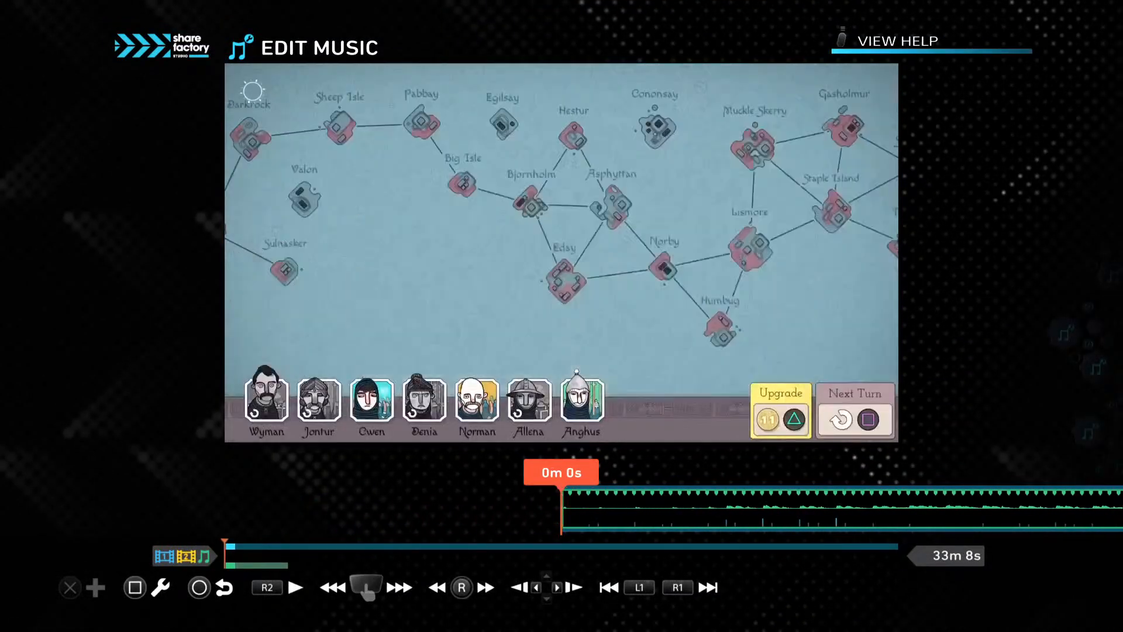
pyautogui.press('Right')
pyautogui.press('Right')
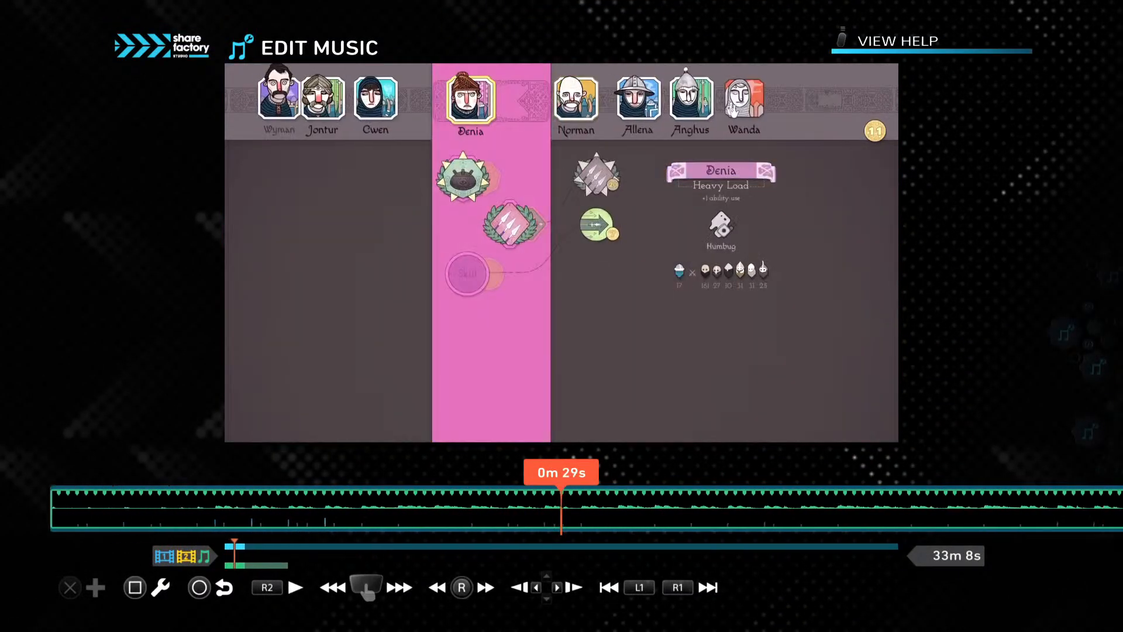
pyautogui.press('Right')
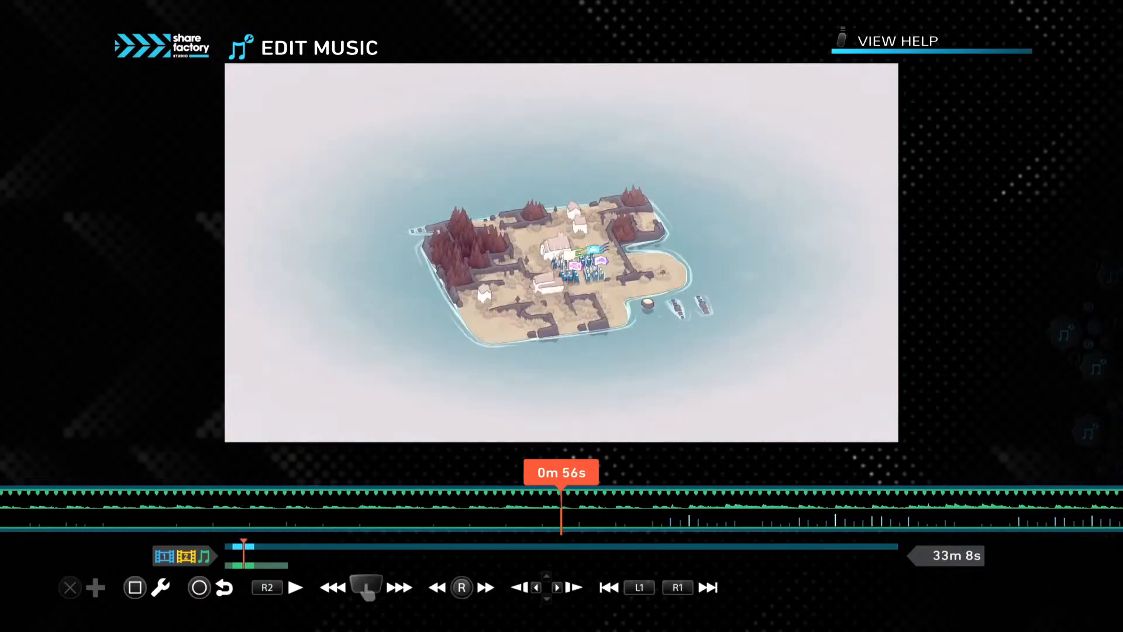
pyautogui.press('Left')
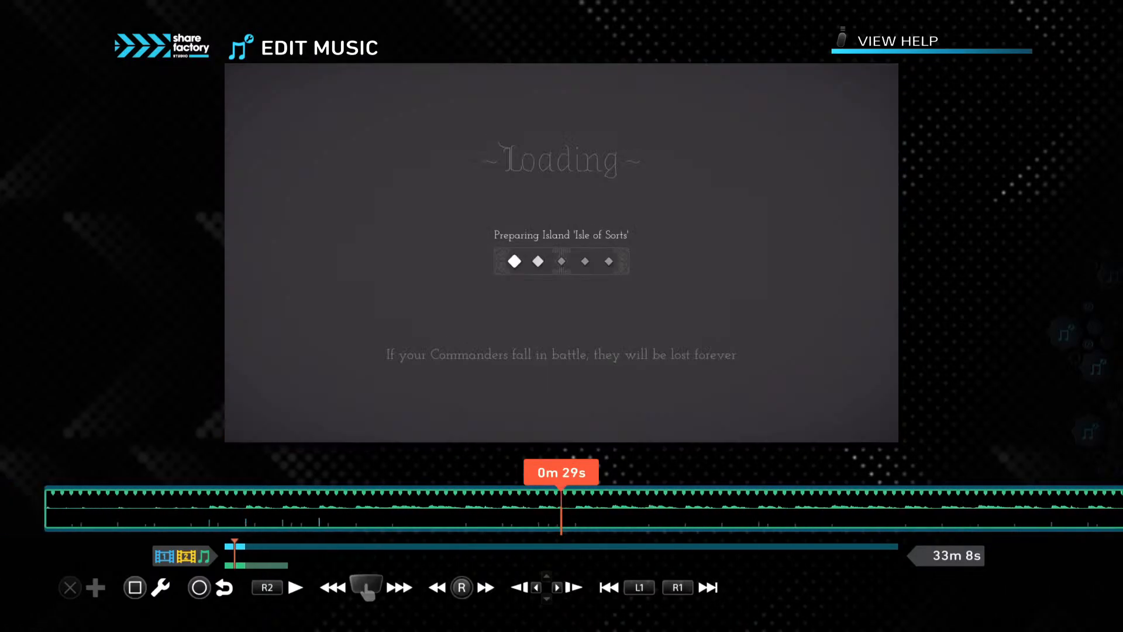
# - Play the project with its music from the start, then review a short stretch just past the 1-minute mark
pyautogui.press('Home')
pyautogui.press('space')
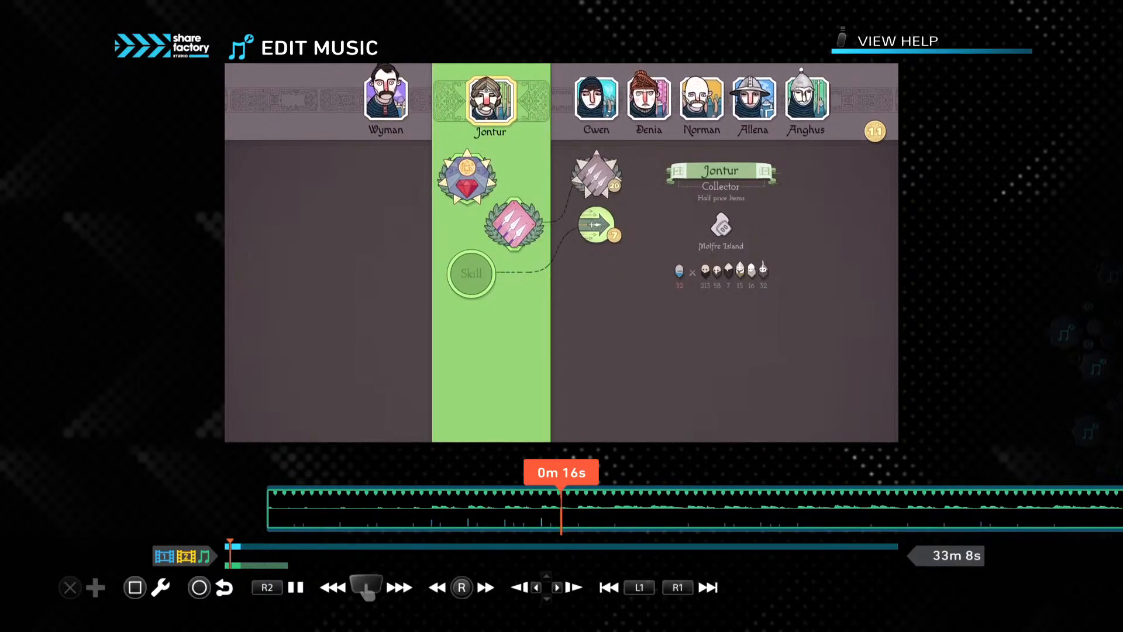
pyautogui.press('R2')
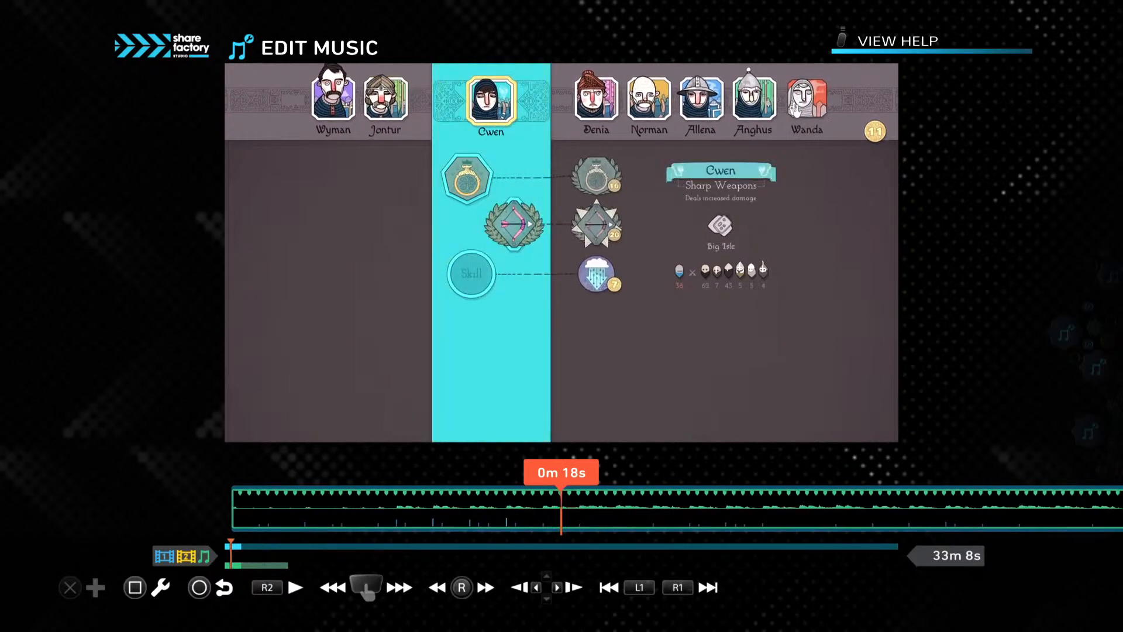
pyautogui.hscroll(5, 562, 508)
pyautogui.hscroll(3, 562, 507)
pyautogui.press('R2')
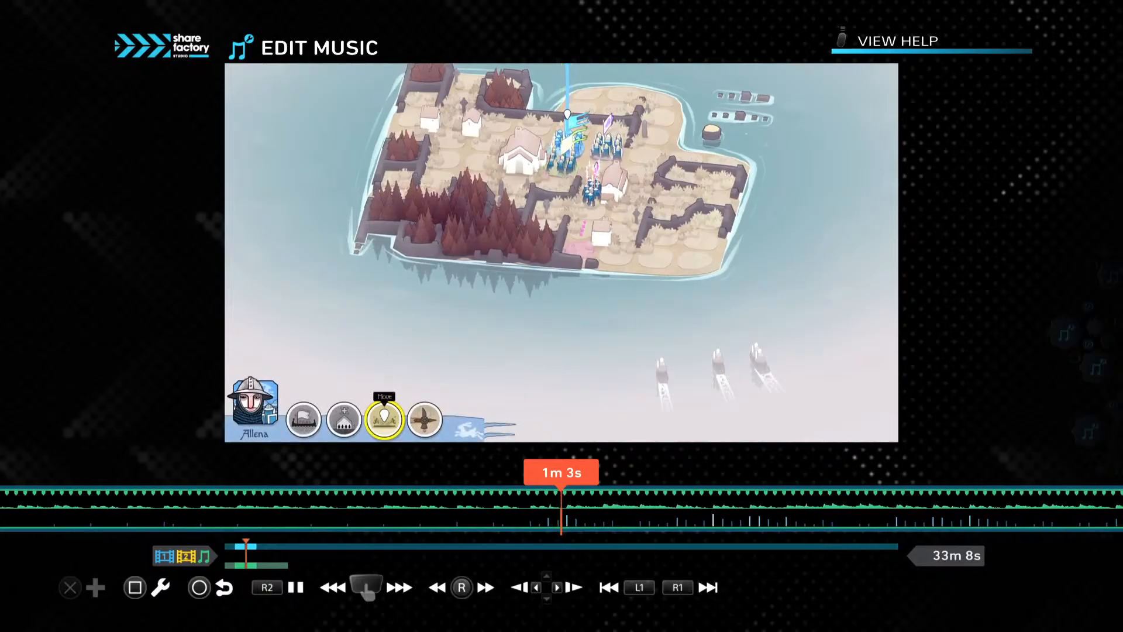
pyautogui.press('R2')
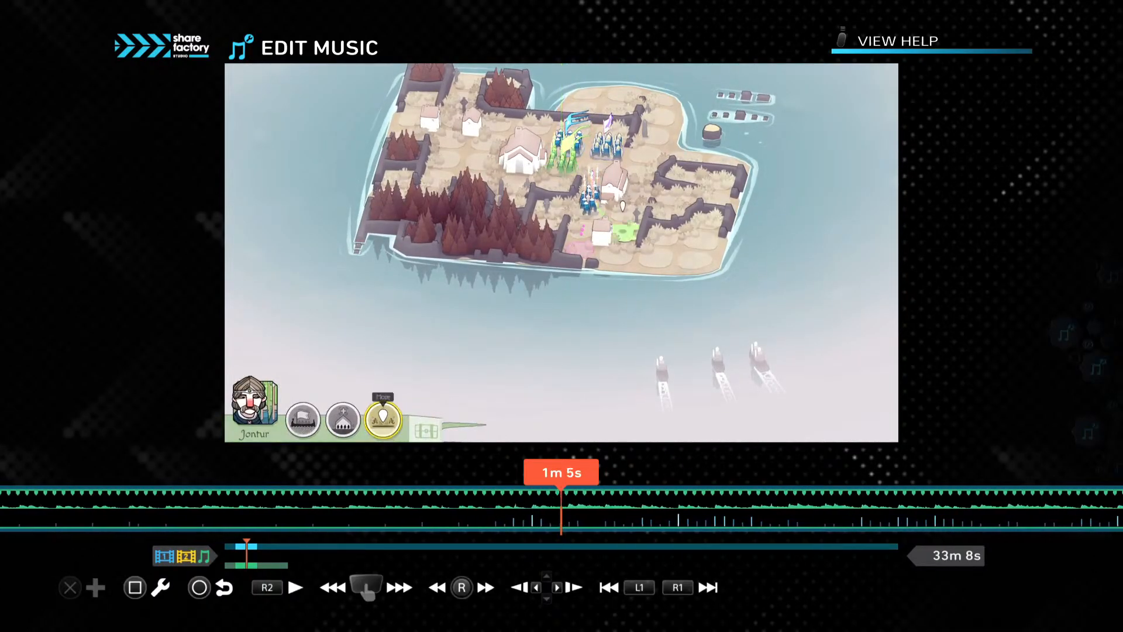
# - Spot-check the Suppression music against the footage between 1m 5s and 1m 33s, then go back to 0m 21s
pyautogui.hscroll(5, 561, 508)
pyautogui.press('R2')
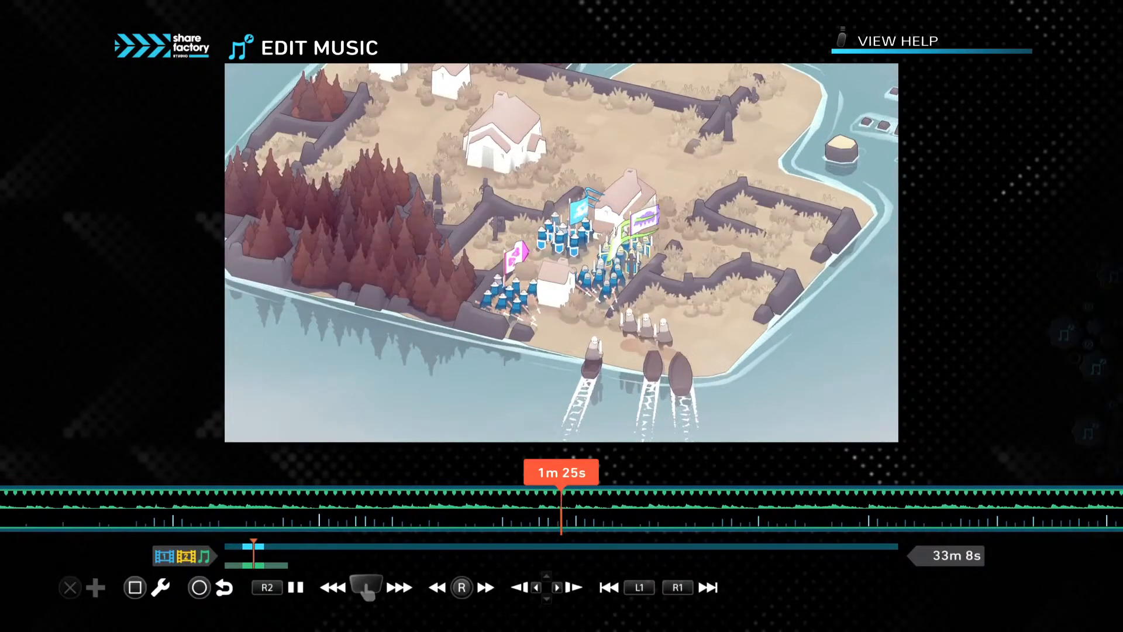
pyautogui.hscroll(3, 562, 508)
pyautogui.press('R2')
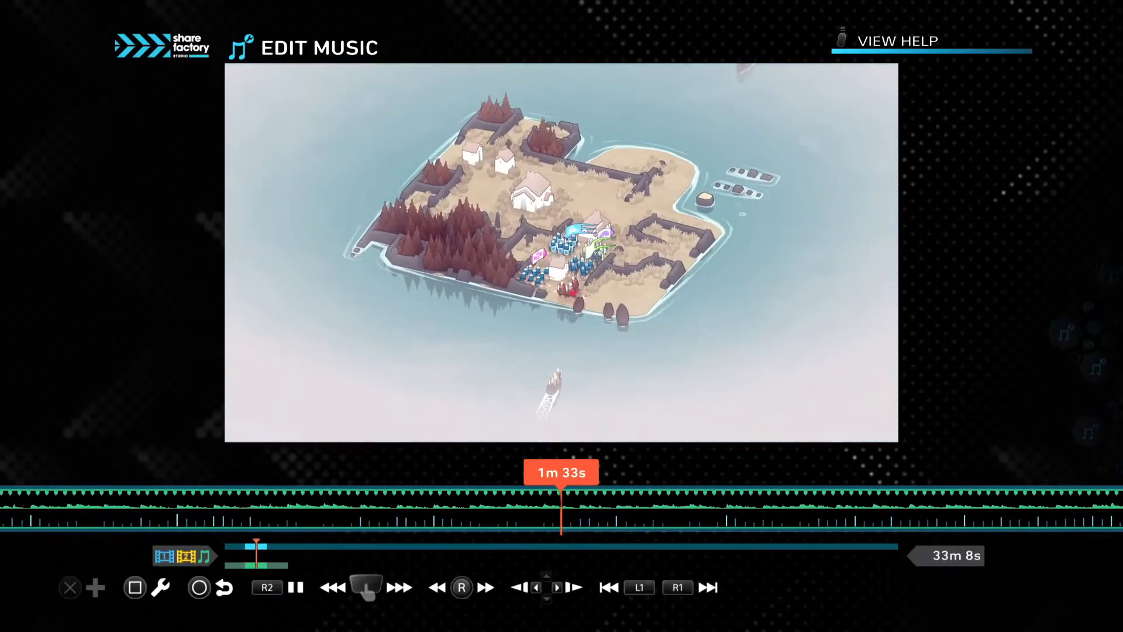
pyautogui.hscroll(-5, 562, 508)
pyautogui.hscroll(-15, 562, 508)
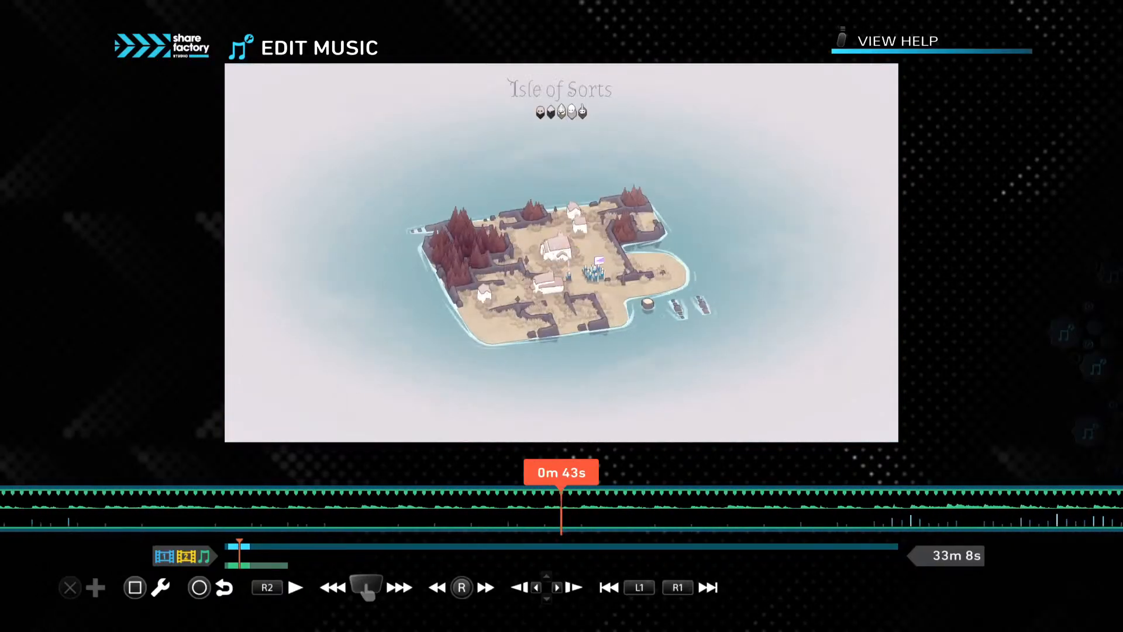
pyautogui.hscroll(-1, 562, 507)
pyautogui.hscroll(3, 561, 508)
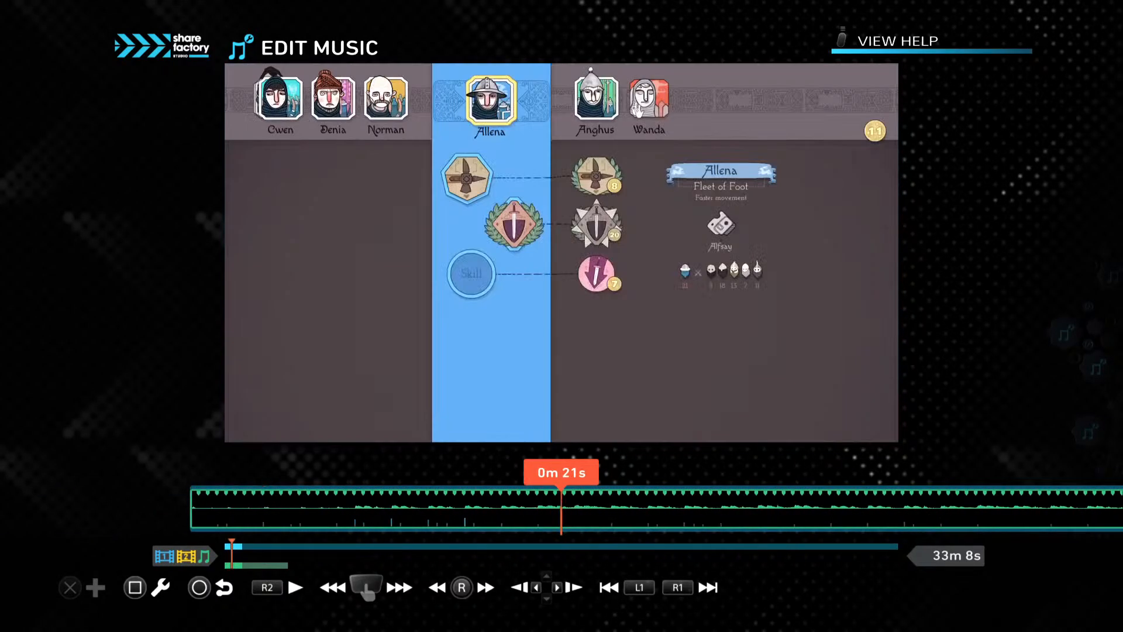
# - Skim forward through the footage and its music, playing short stretches up to 2m 36s near the track's end
pyautogui.hscroll(4, 562, 508)
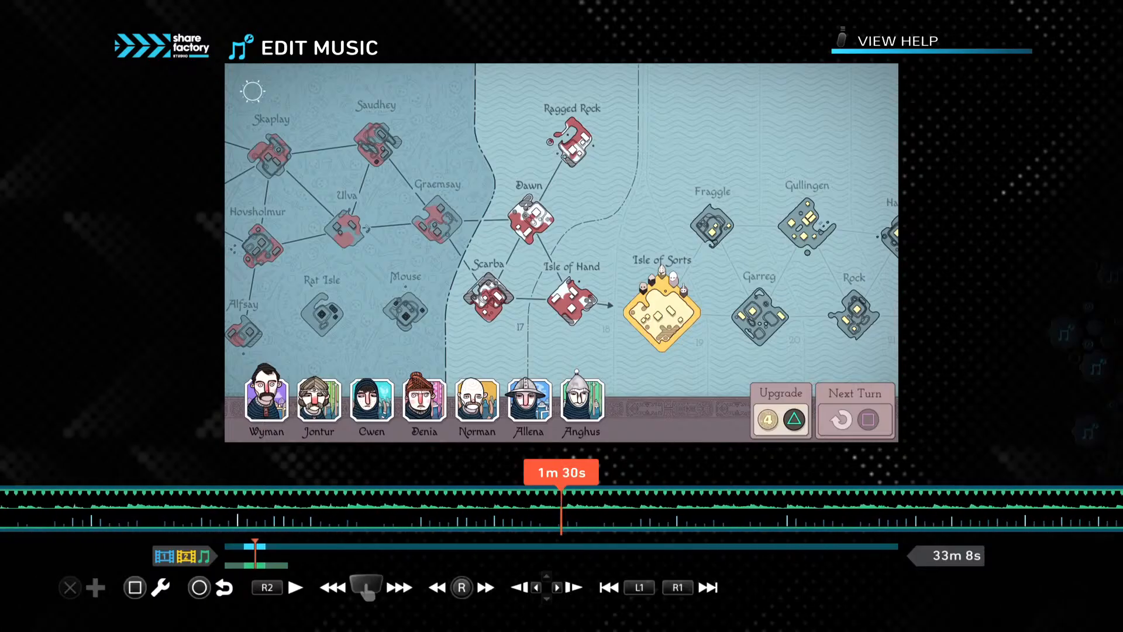
pyautogui.hscroll(2, 561, 508)
pyautogui.press('R2')
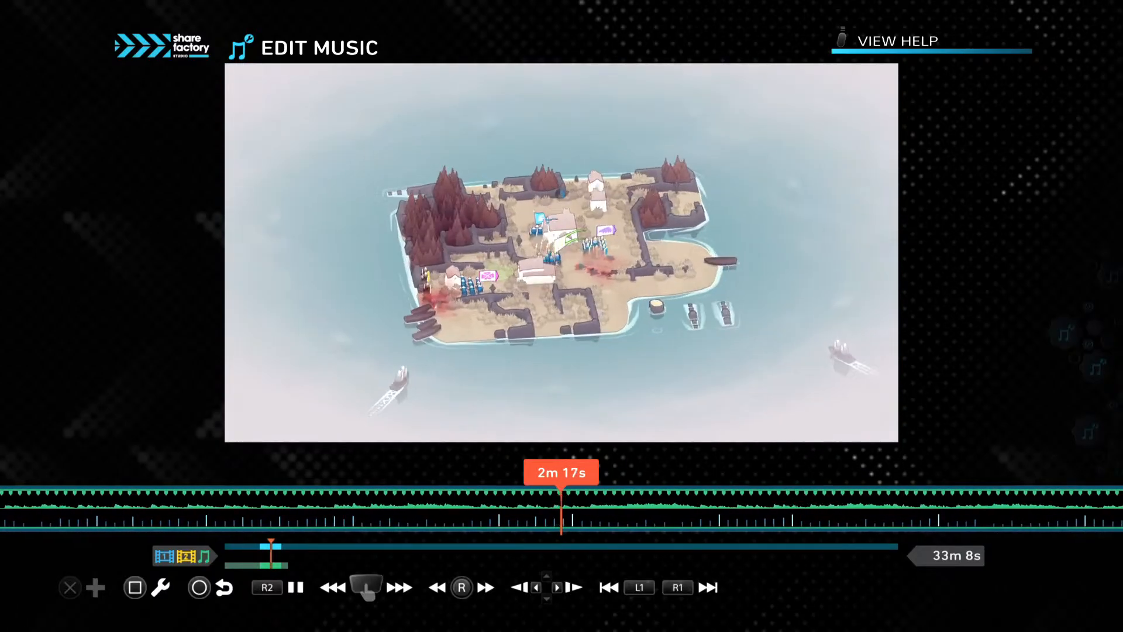
pyautogui.hscroll(4, 561, 508)
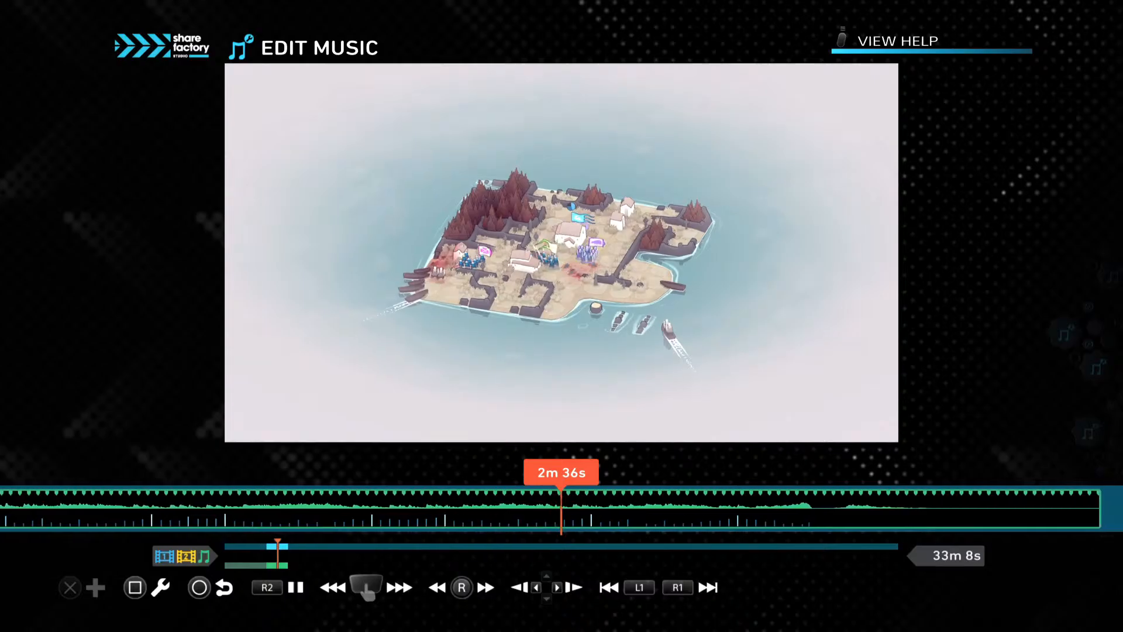
# - Delete the Suppression music from the timeline
pyautogui.press('square')
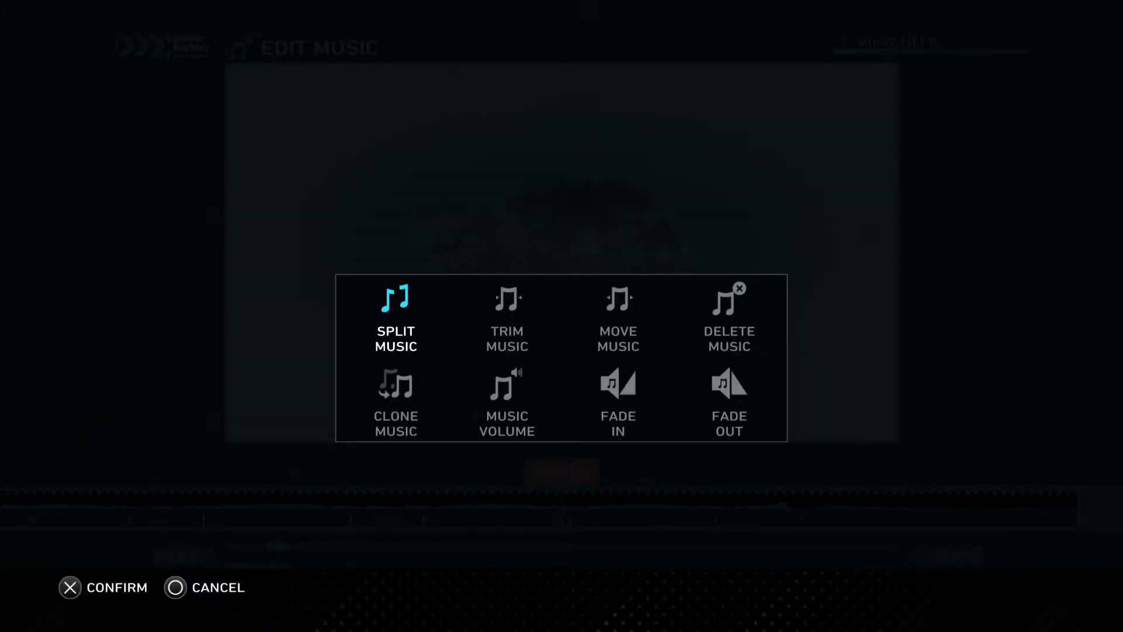
pyautogui.press('Return')
pyautogui.press('Left')
pyautogui.press('Return')
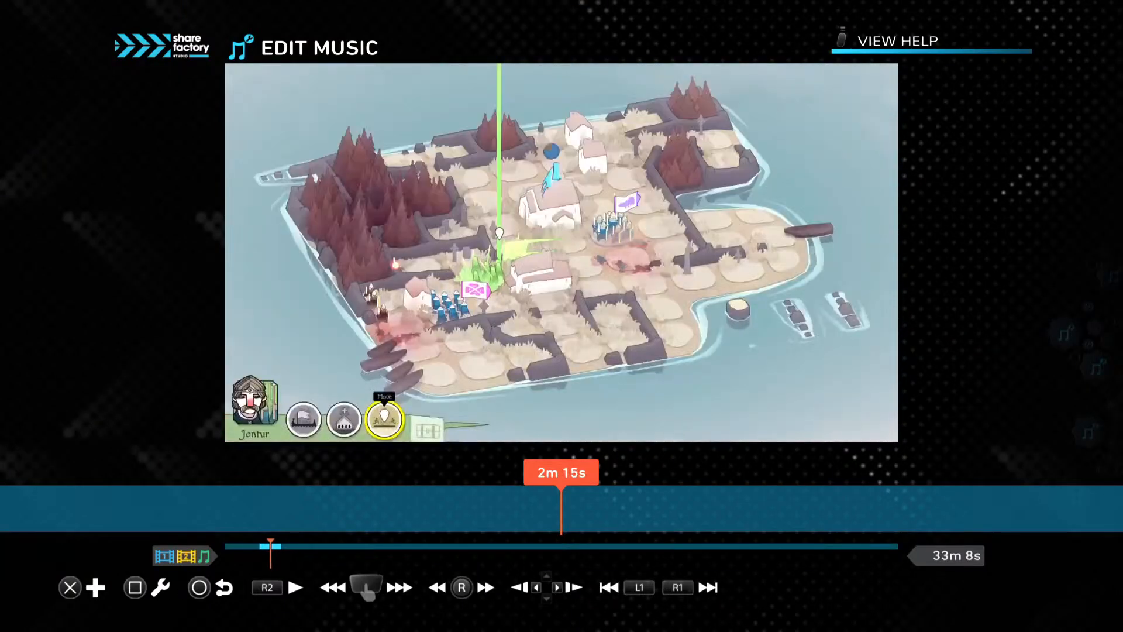
# - Go back to the project start, start adding music and filter the music library by the Soundtrack category
pyautogui.press('Left')
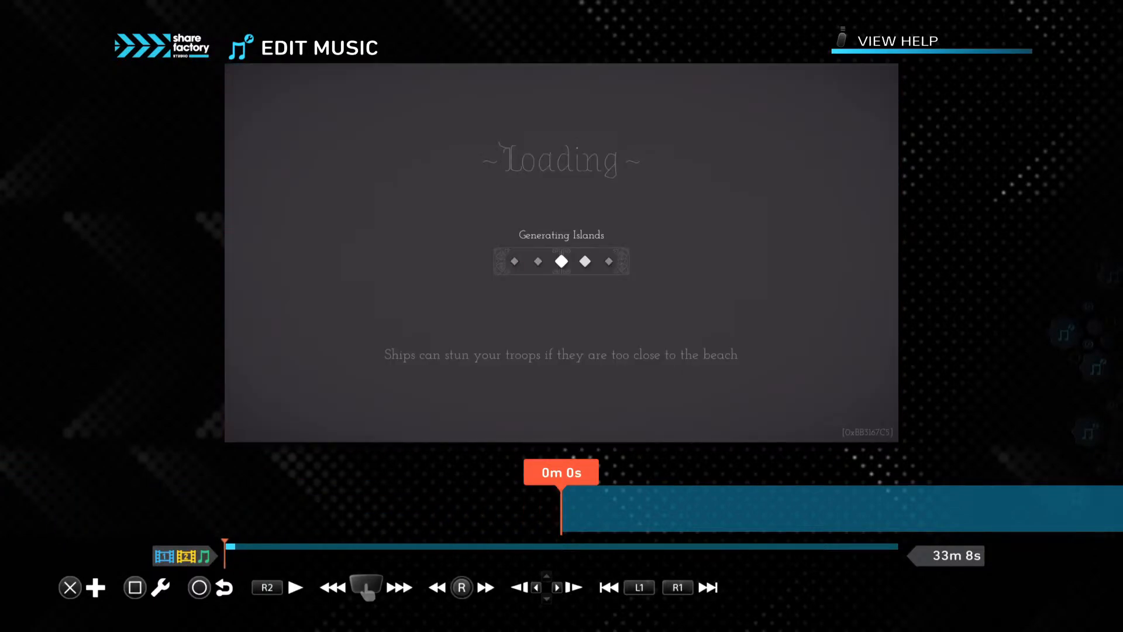
pyautogui.press('Return')
pyautogui.press('Left')
pyautogui.press('Down')
pyautogui.press('Down')
pyautogui.press('Right')
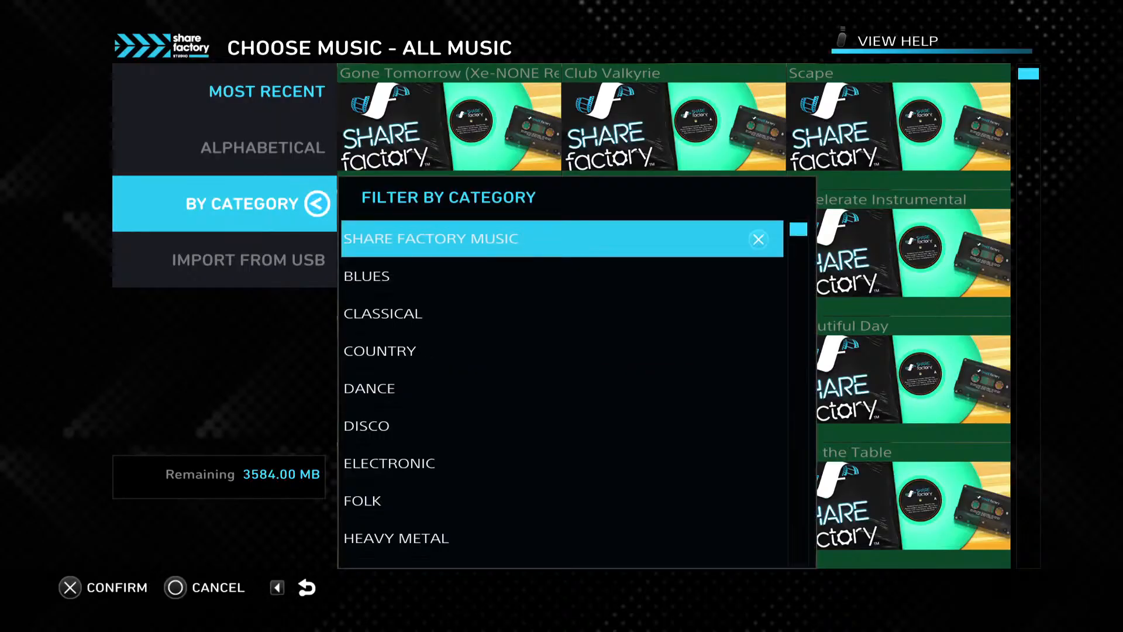
pyautogui.press('Up')
pyautogui.press('Up')
# - Preview the Super Avenger and Secret Forces tracks and add Secret Forces as music from the project start
pyautogui.press('Up')
pyautogui.press('Return')
pyautogui.press('Right')
pyautogui.press('Down')
pyautogui.press('Down')
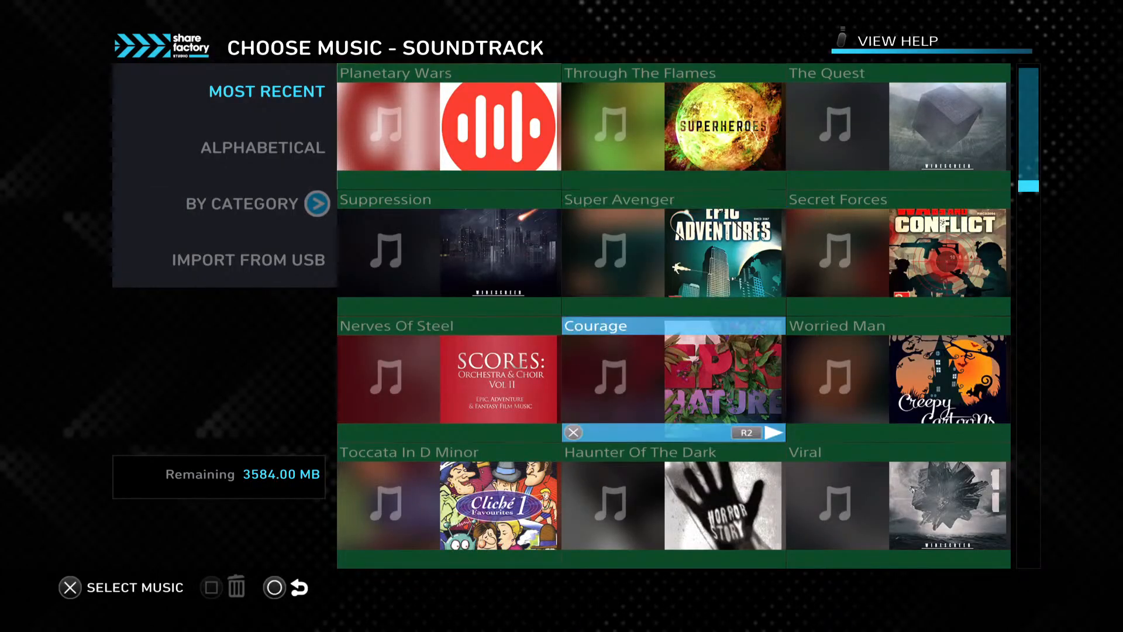
pyautogui.press('Left')
pyautogui.press('Up')
pyautogui.press('Up')
pyautogui.press('Right')
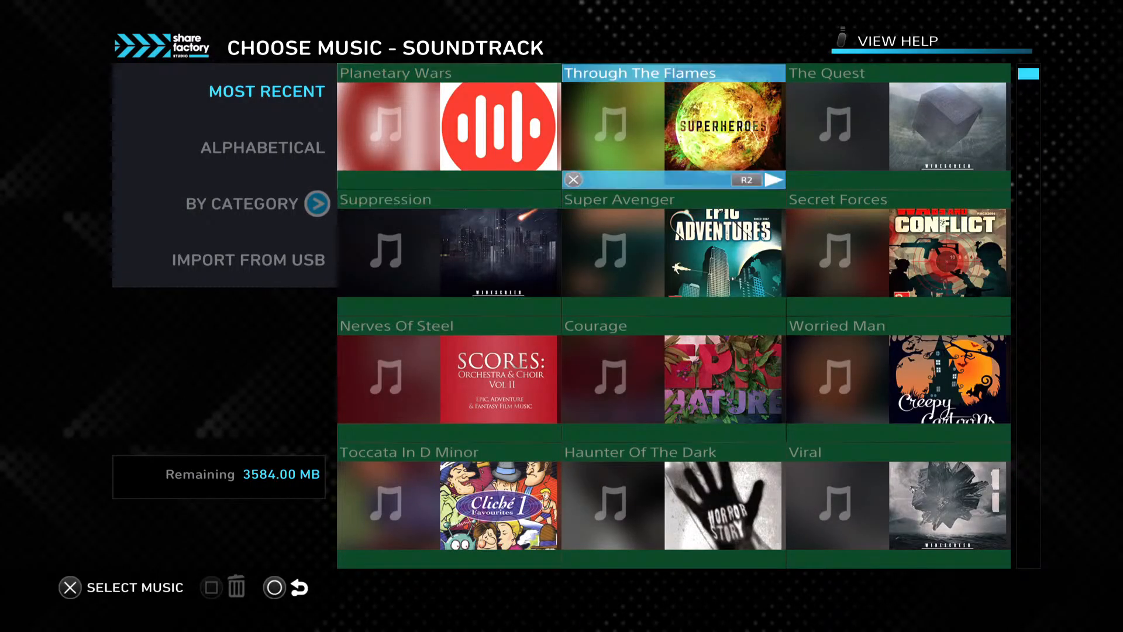
pyautogui.press('Down')
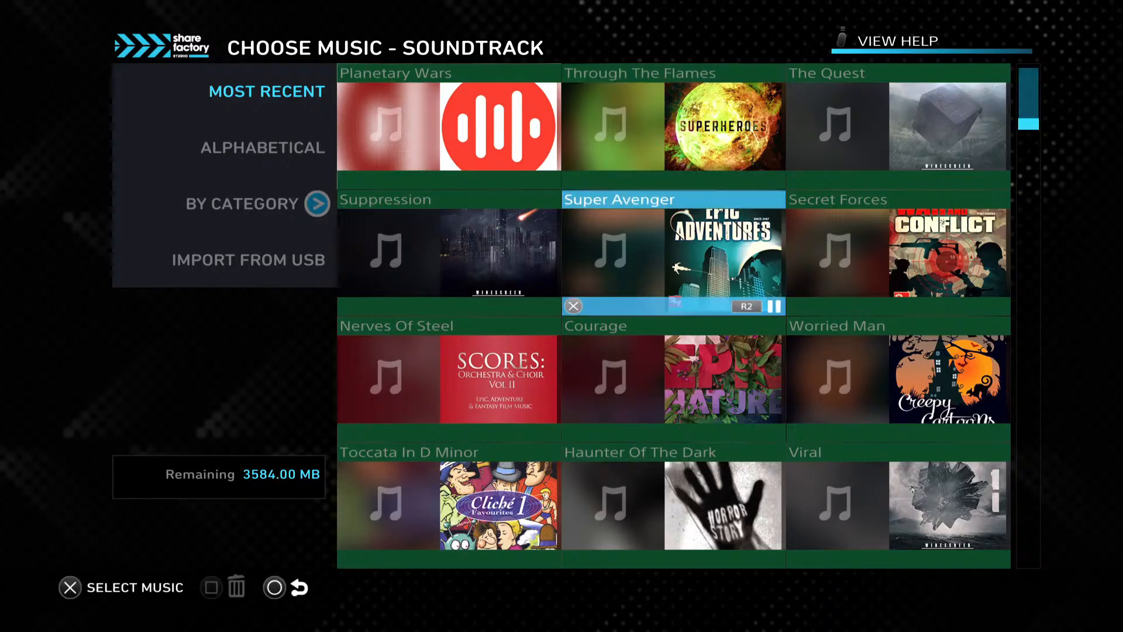
pyautogui.press('Right')
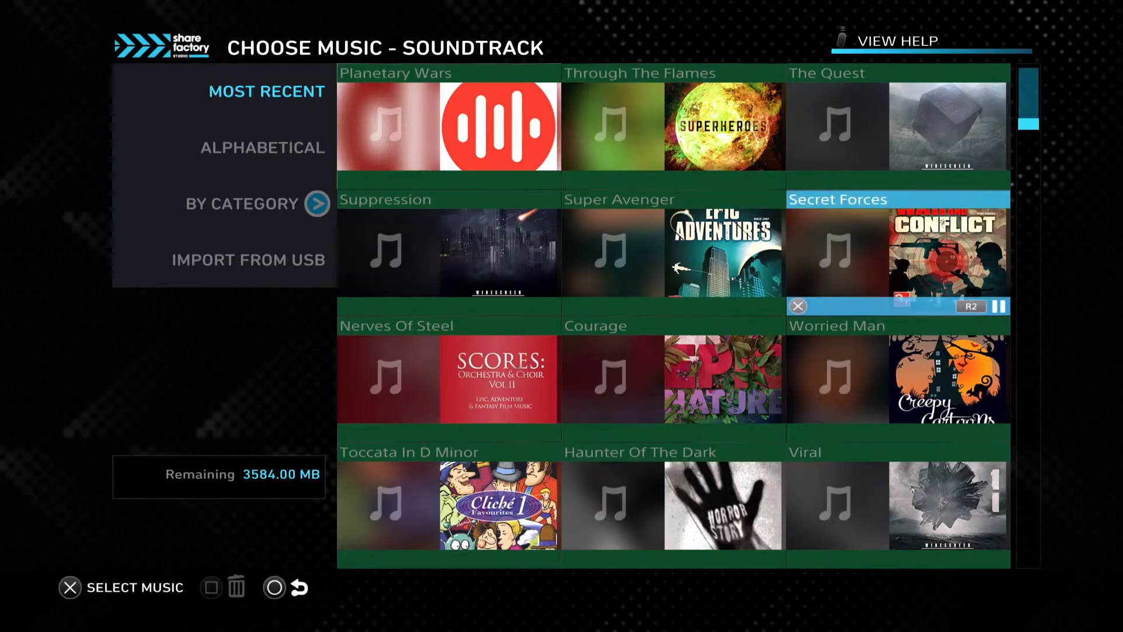
pyautogui.press('Return')
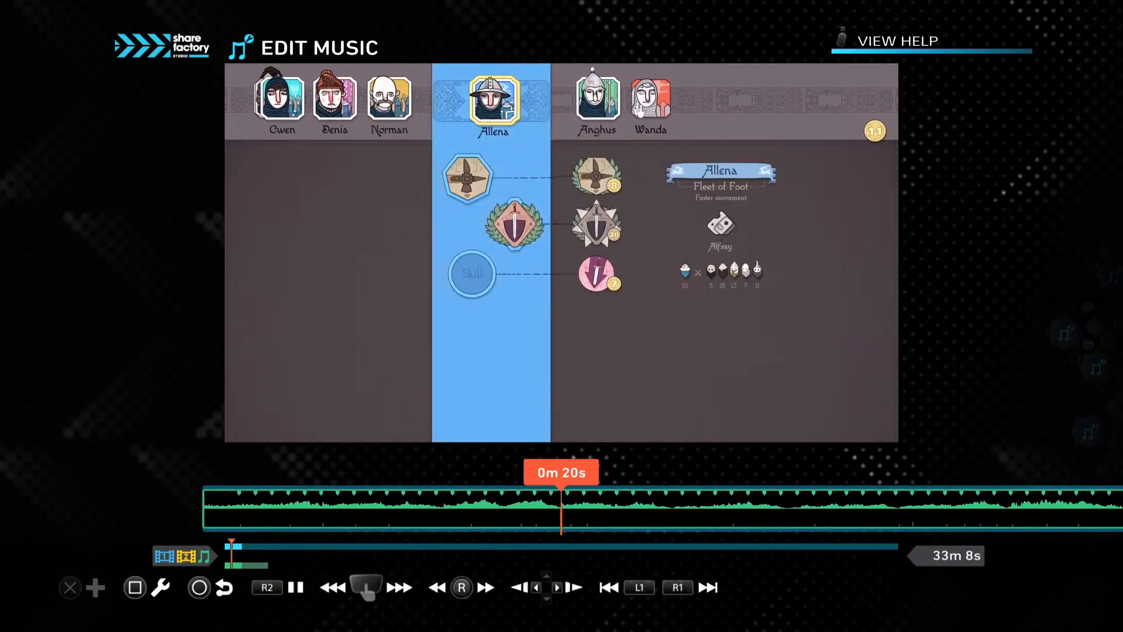
# - Play short stretches of the footage with the Secret Forces music between 0m 20s and 1m 16s
pyautogui.press('space')
pyautogui.press('Right')
pyautogui.press('Right')
pyautogui.press('space')
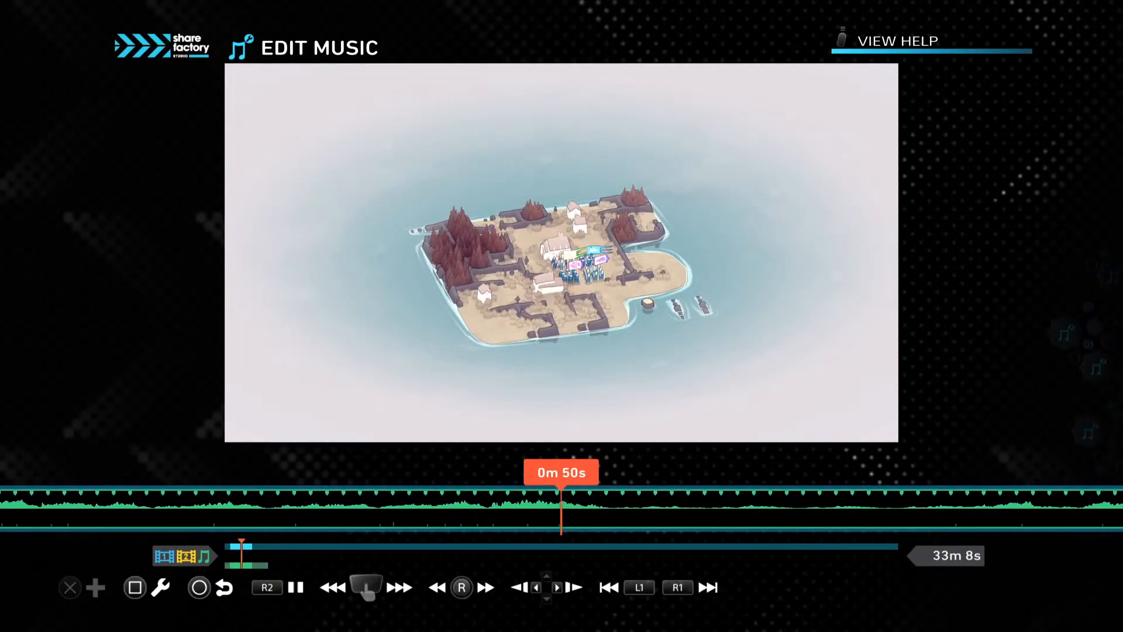
pyautogui.press('space')
pyautogui.press('Right')
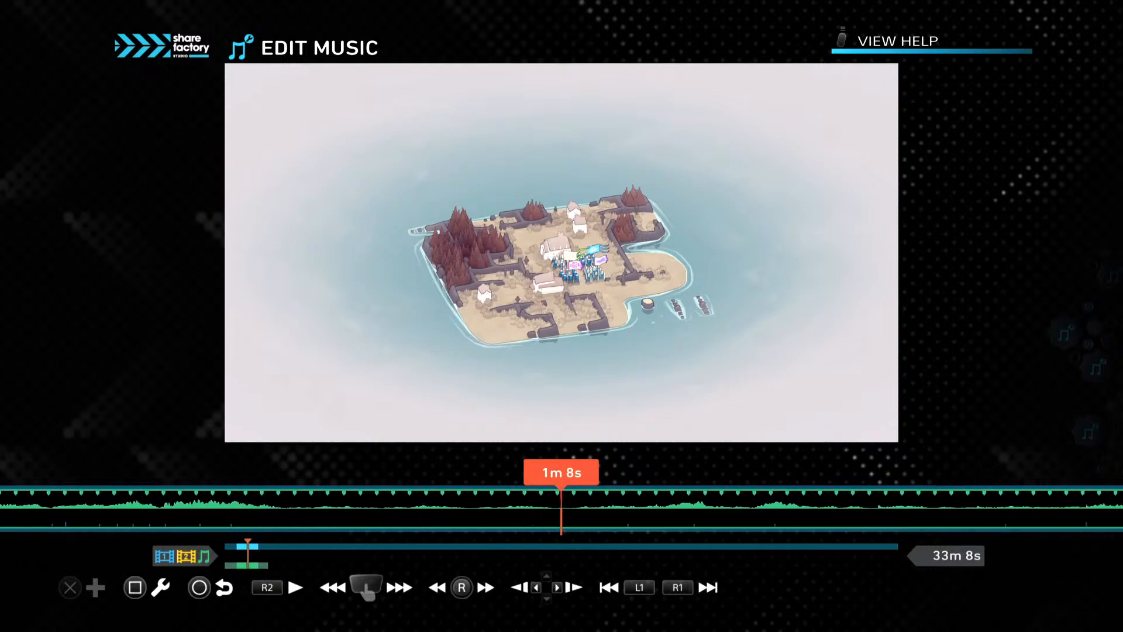
pyautogui.press('space')
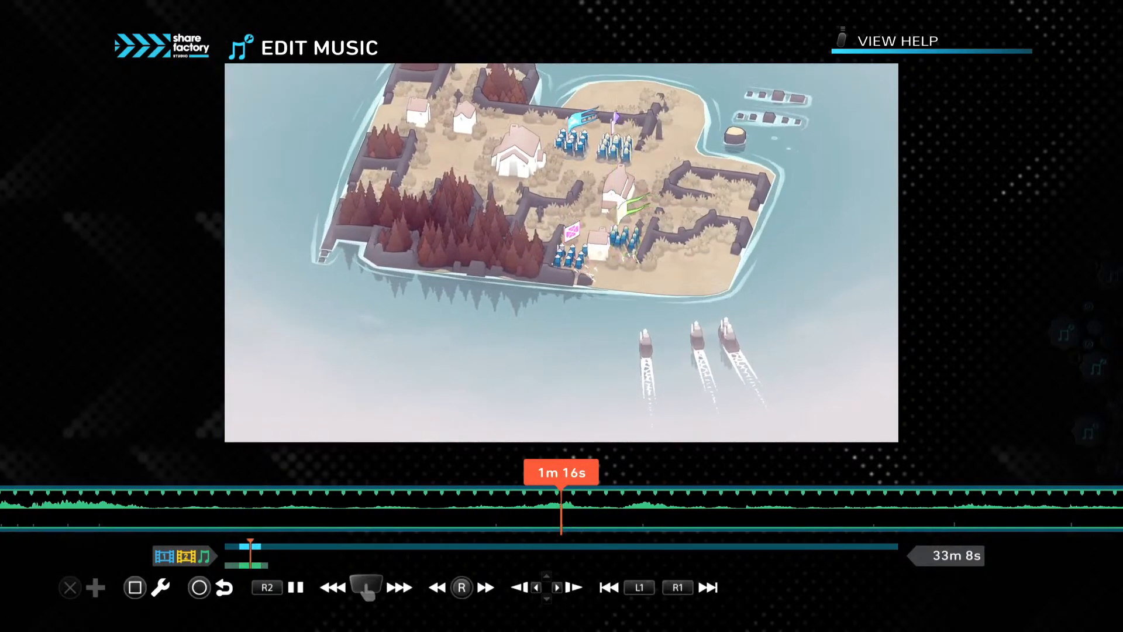
# - Check the Secret Forces music against the battle footage from 1m 16s to 1m 50s
pyautogui.press('space')
pyautogui.press('Right')
pyautogui.press('Left')
pyautogui.press('space')
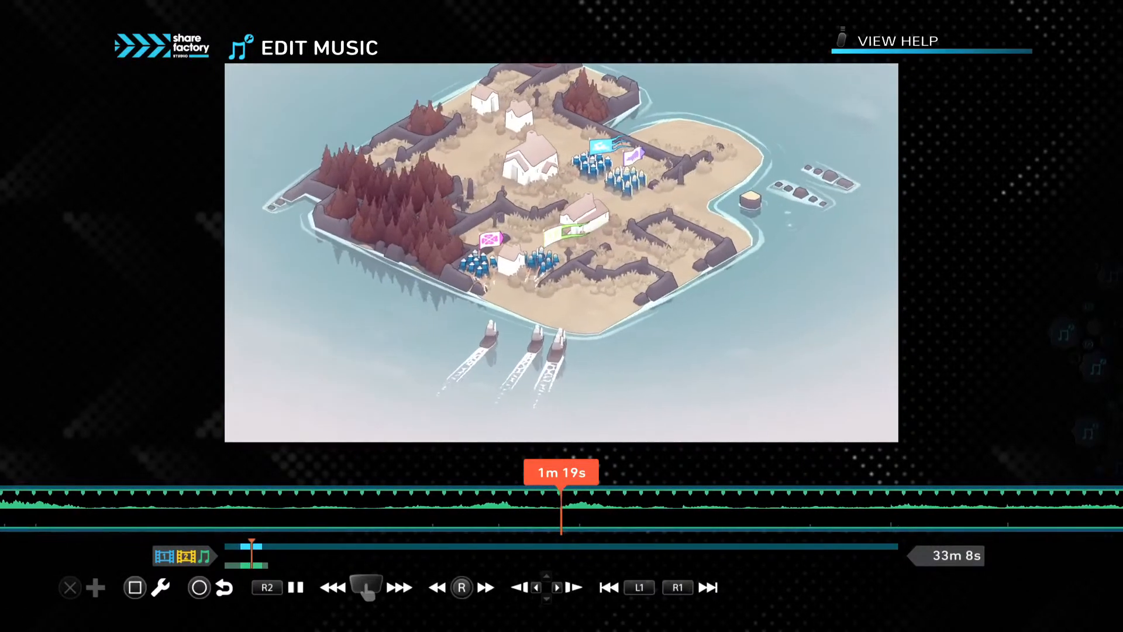
pyautogui.press('space')
pyautogui.press('Right')
# - Return to the beginning of the timeline and delete the Secret Forces music
pyautogui.press('Right')
pyautogui.press('space')
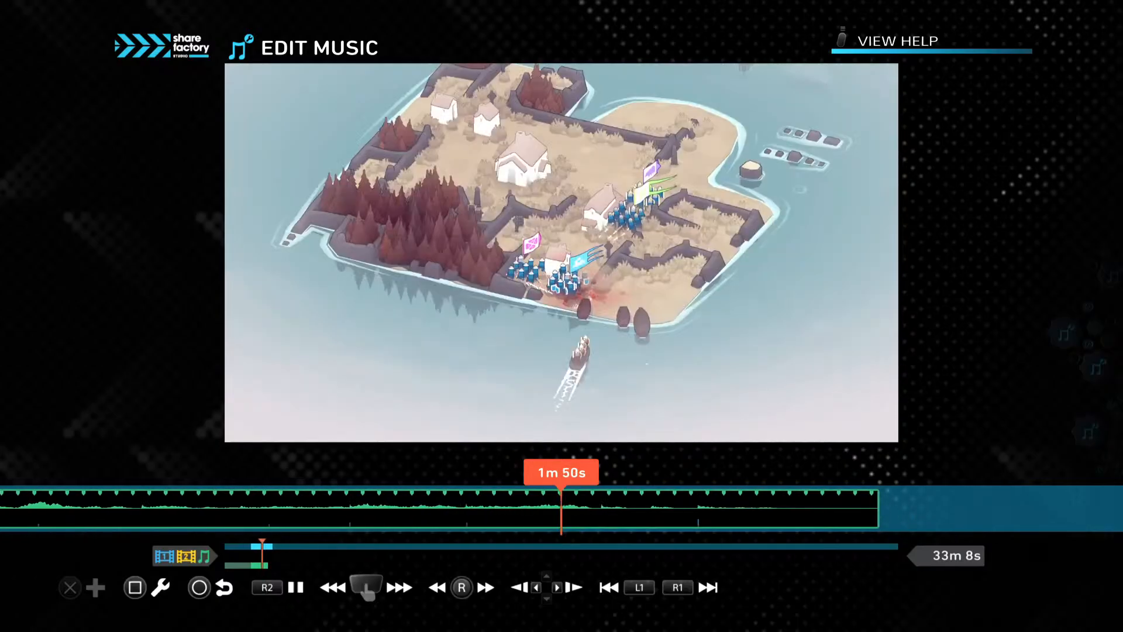
pyautogui.press('Home')
pyautogui.press('Right')
pyautogui.press('Escape')
pyautogui.press('Left')
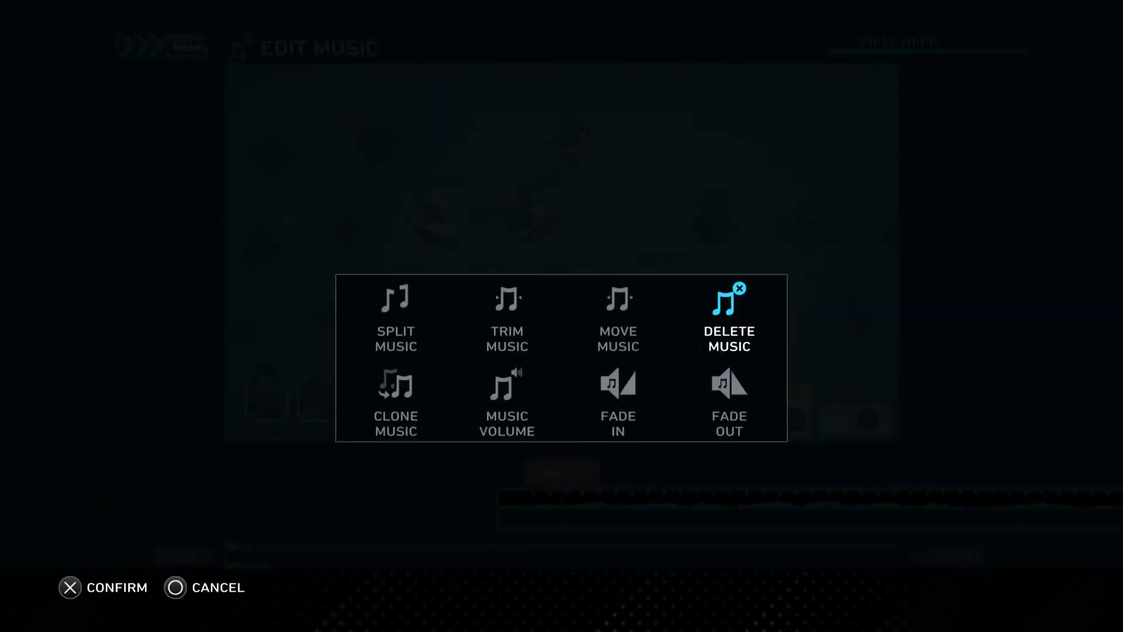
pyautogui.press('Return')
pyautogui.press('Left')
pyautogui.press('Return')
# - Start adding replacement music at the project start and limit the library to the Soundtrack category
pyautogui.press('Return')
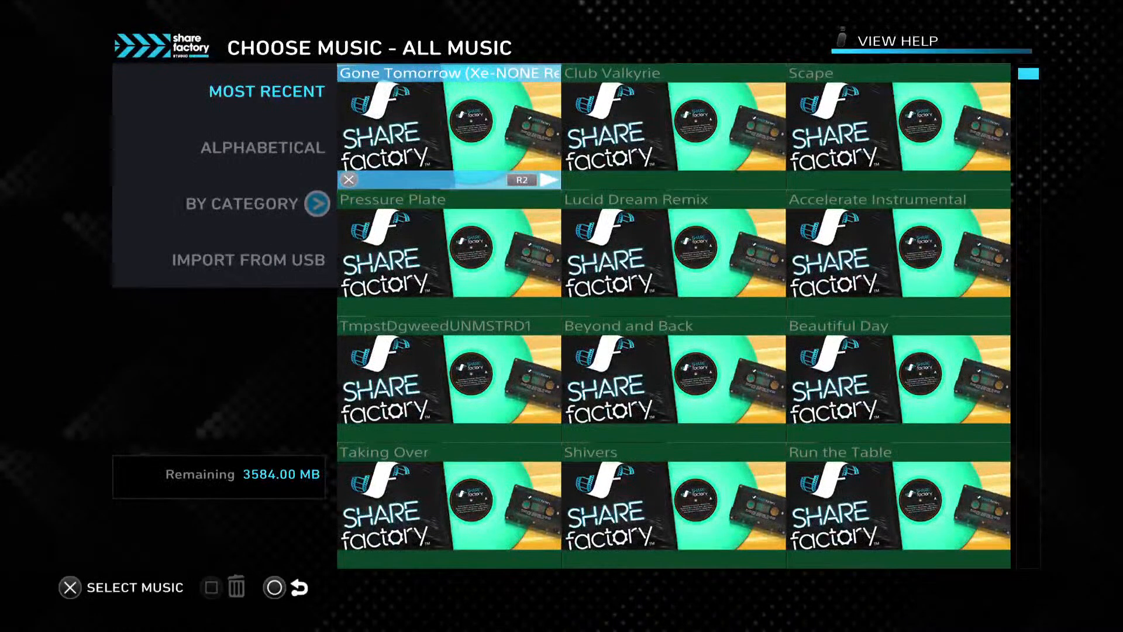
pyautogui.press('Left')
pyautogui.press('Down')
pyautogui.press('Return')
pyautogui.press('Up')
pyautogui.press('Up')
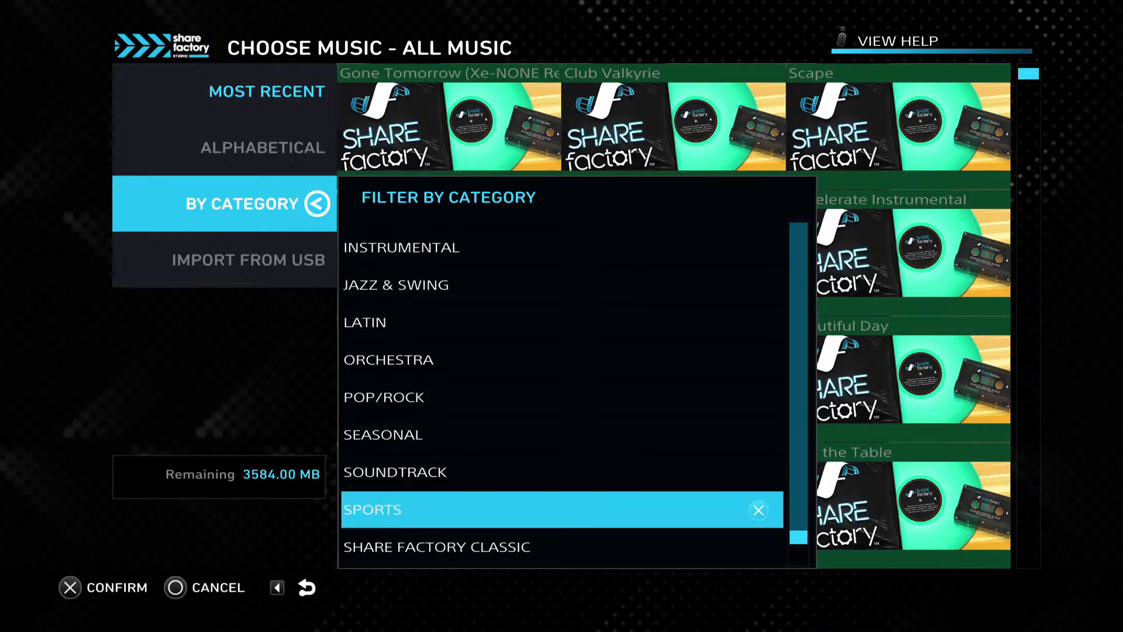
pyautogui.press('Up')
# - Add a different track from the Soundtrack list as music from the project start
pyautogui.press('Return')
pyautogui.press('Down')
pyautogui.press('Down')
pyautogui.press('Right')
pyautogui.press('Return')
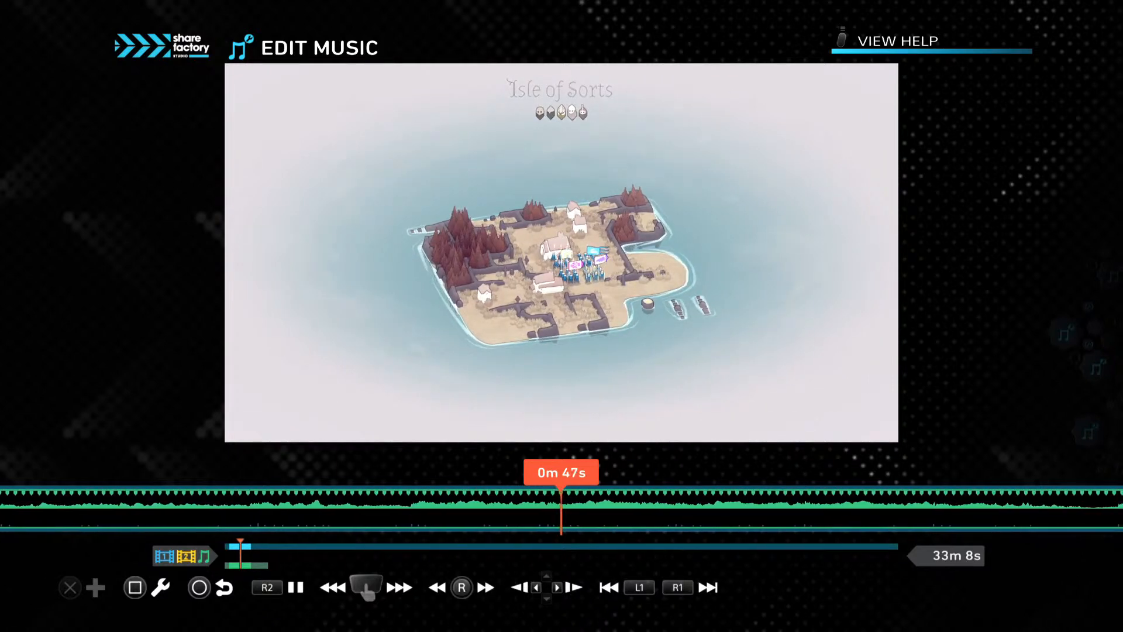
# - Replay the opening with the new music, restart it from 0m 0s and return to the main project timeline
pyautogui.press('Left')
pyautogui.press('Left')
pyautogui.press('space')
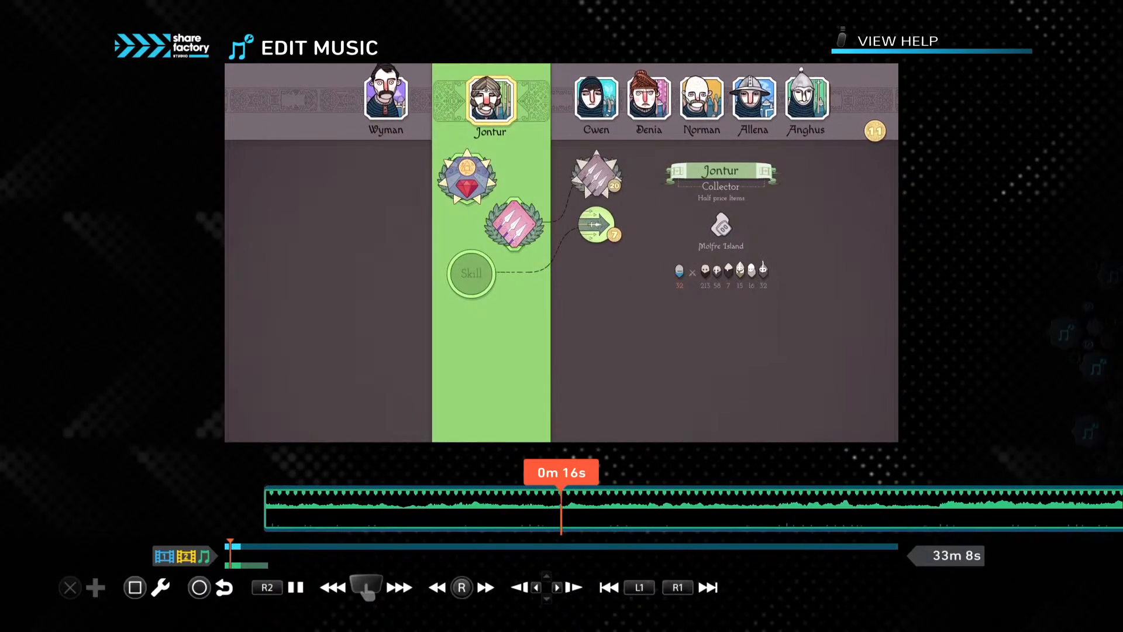
pyautogui.press('L1')
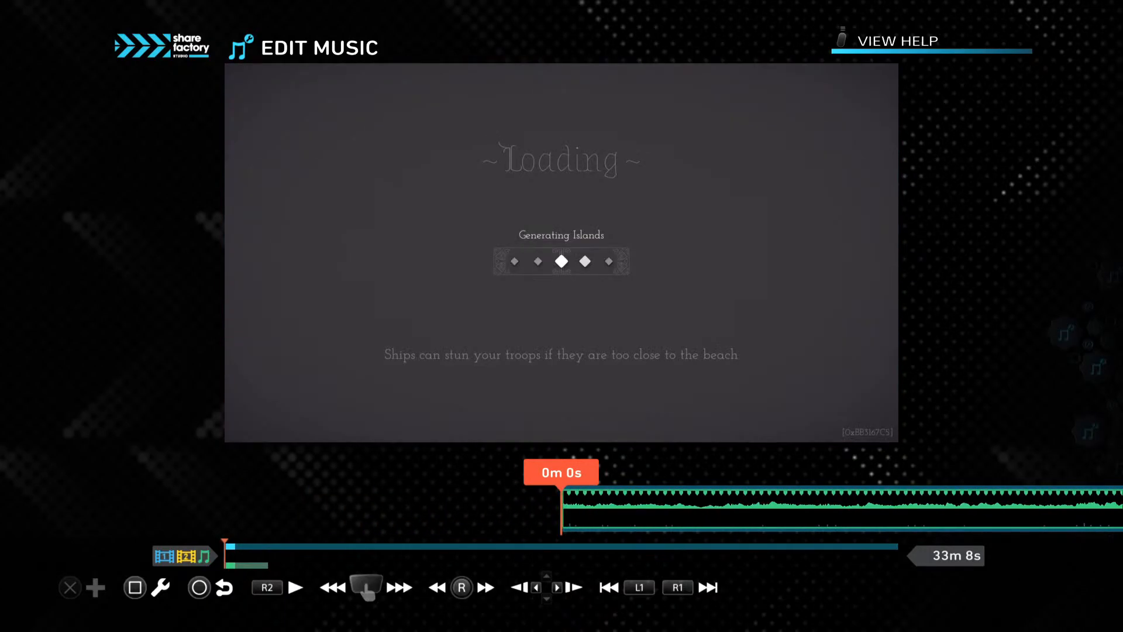
pyautogui.press('R2')
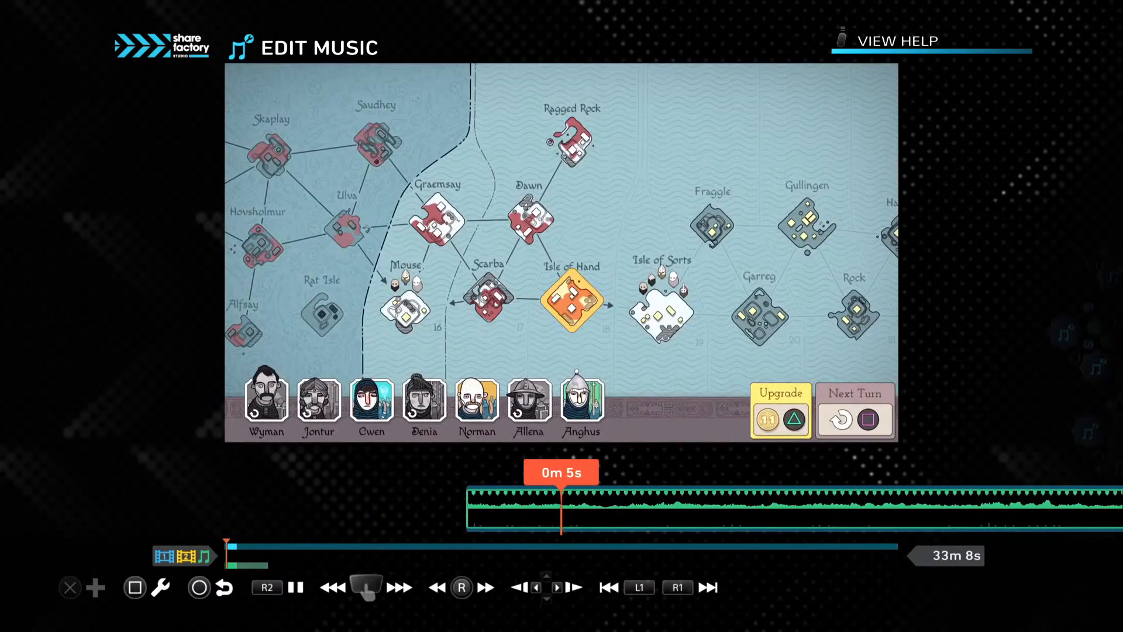
pyautogui.press('Escape')
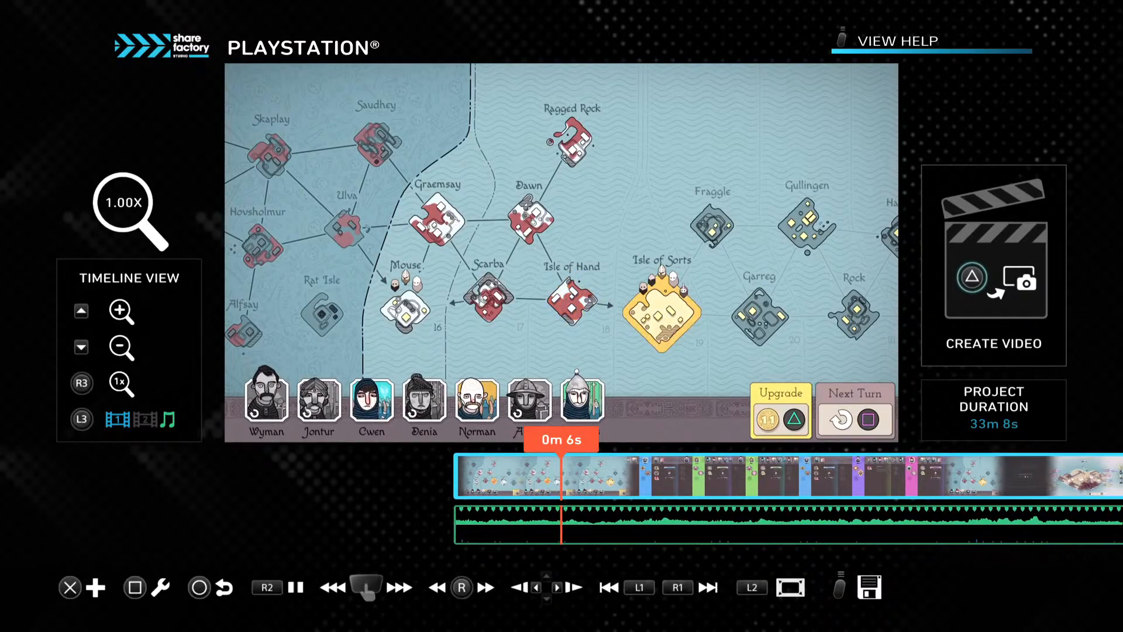
# - Skim the main timeline from 0m 6s to the end of the music clip at 2m 8s
pyautogui.press('Right')
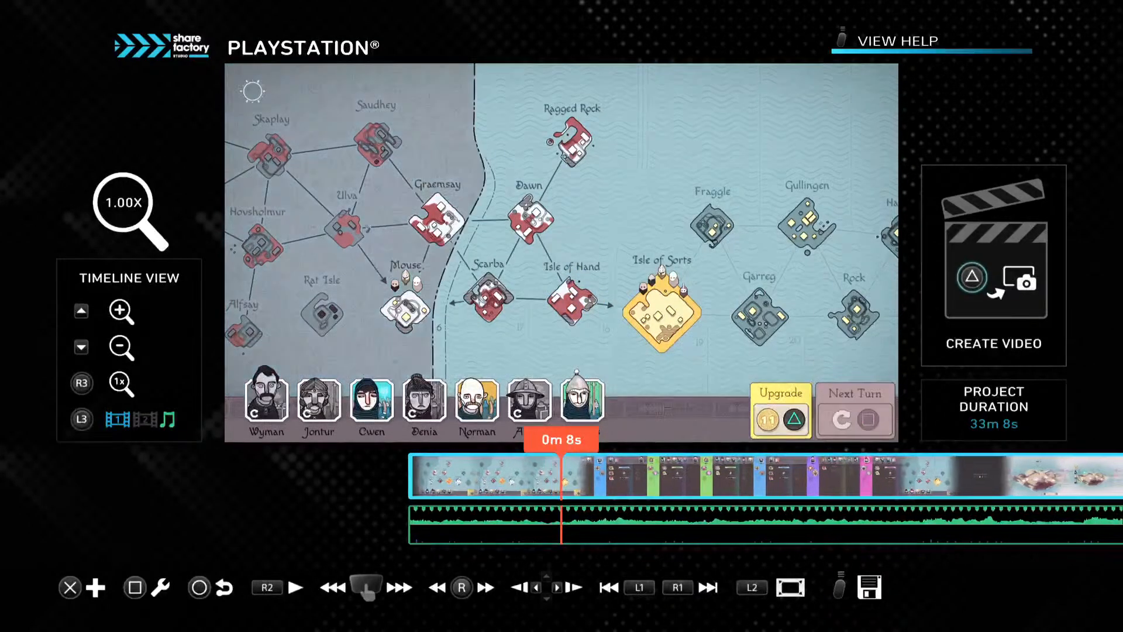
pyautogui.press('Right')
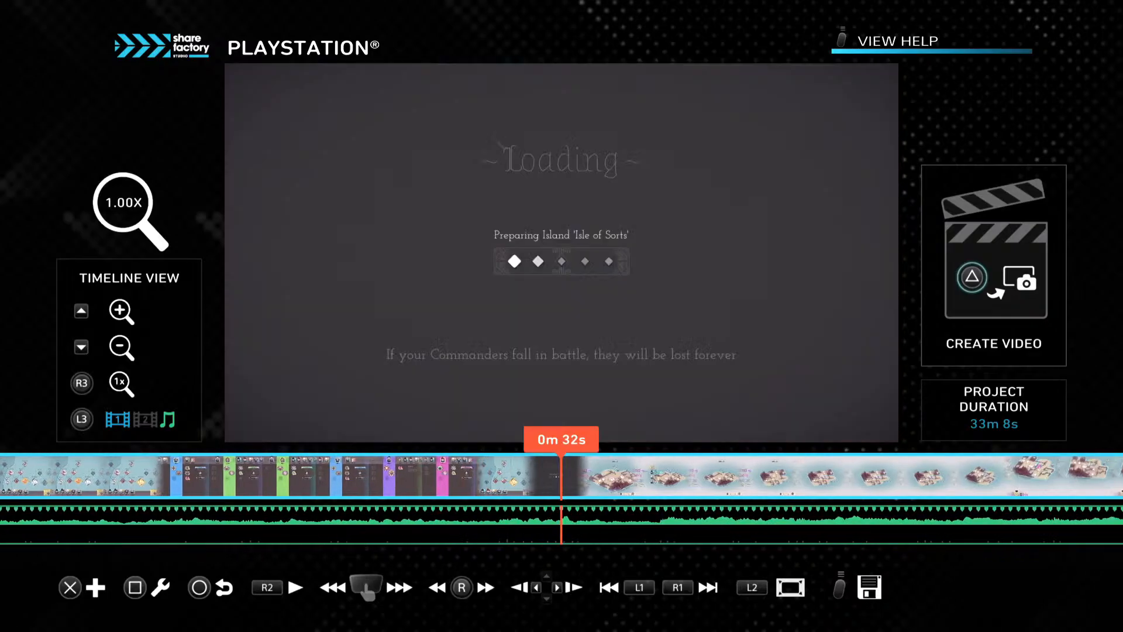
pyautogui.press('Right')
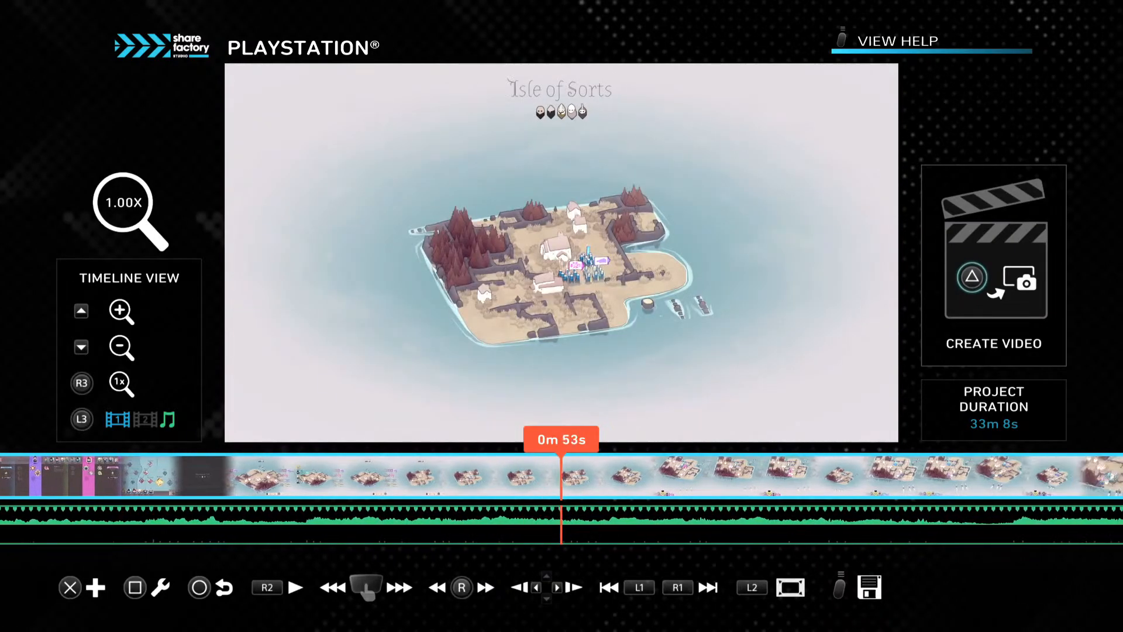
pyautogui.press('Right')
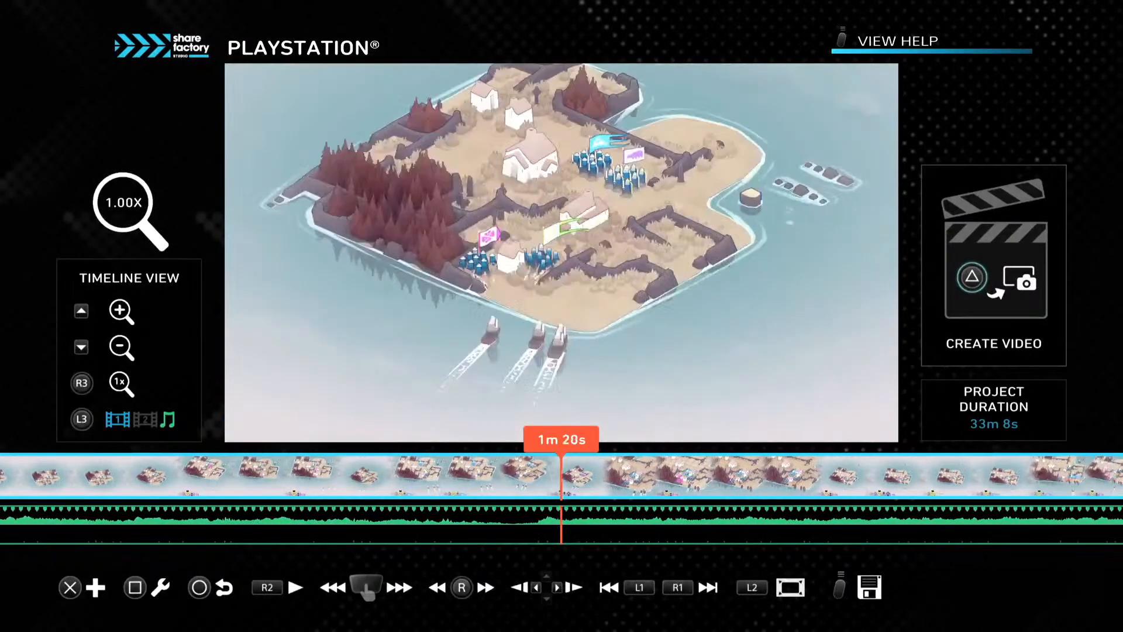
pyautogui.press('Right')
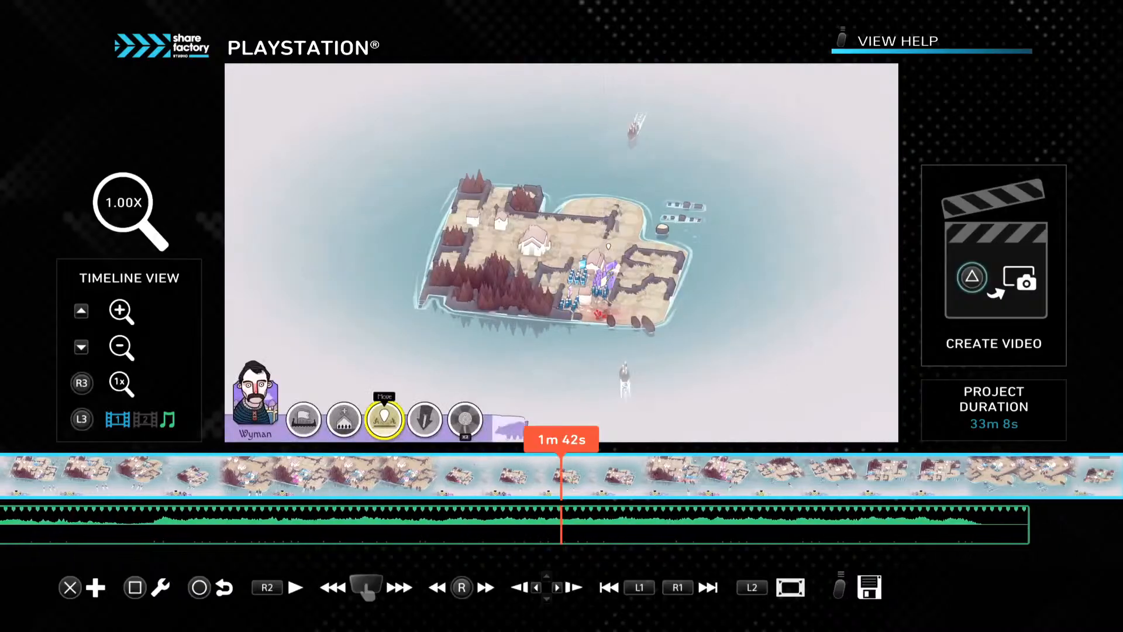
pyautogui.press('Right')
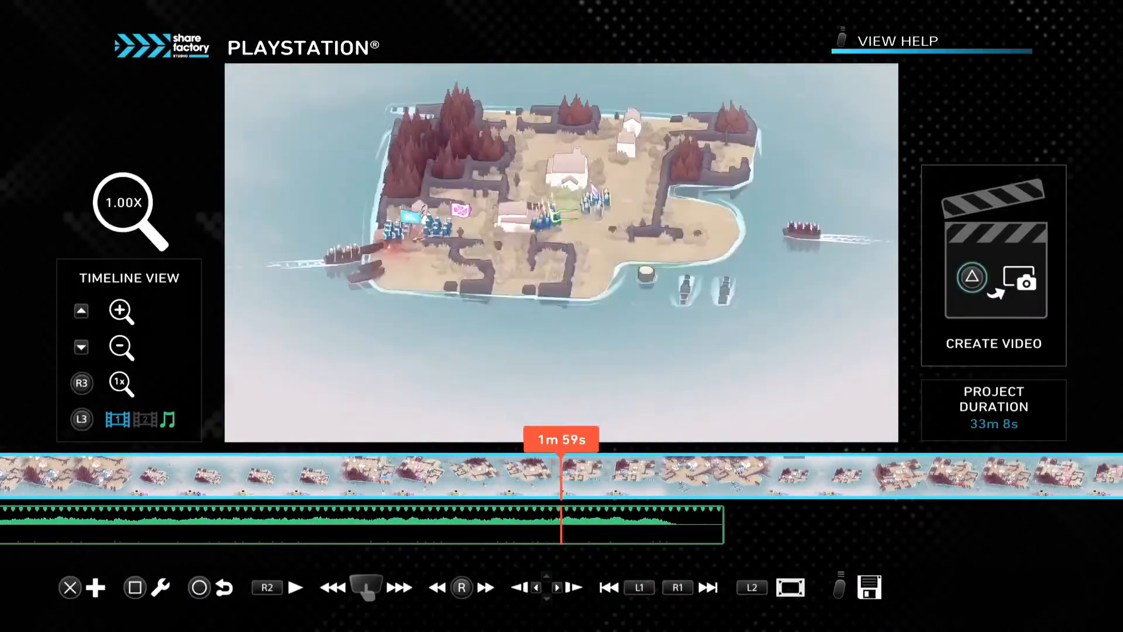
pyautogui.press('Right')
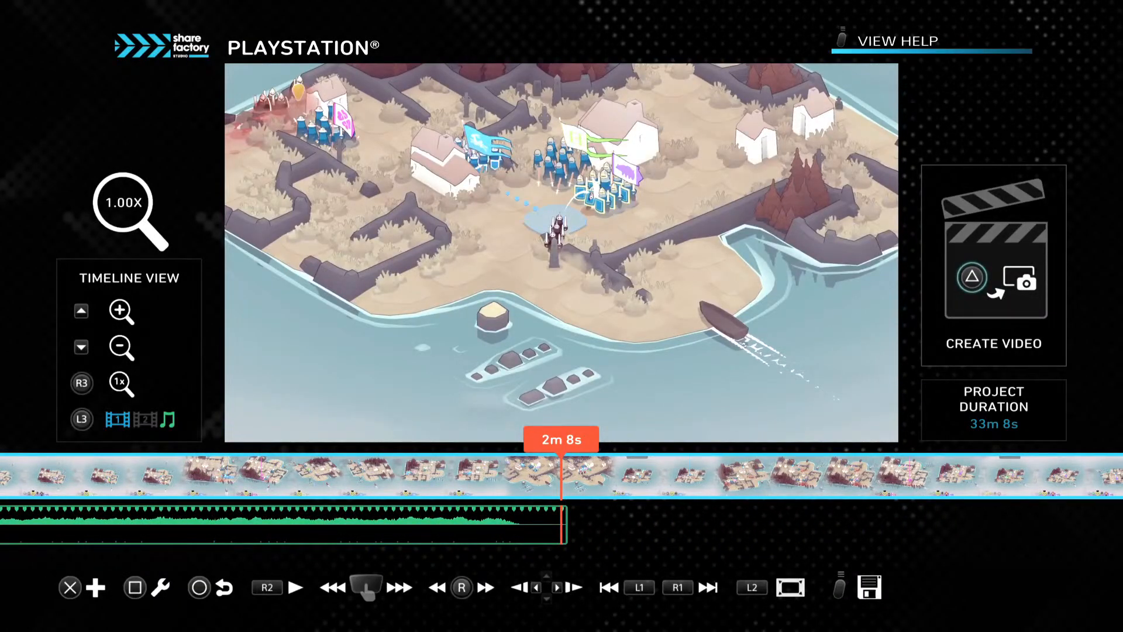
# - Skim the main timeline footage from 2m 8s onward to 4m 22s
pyautogui.press('Right')
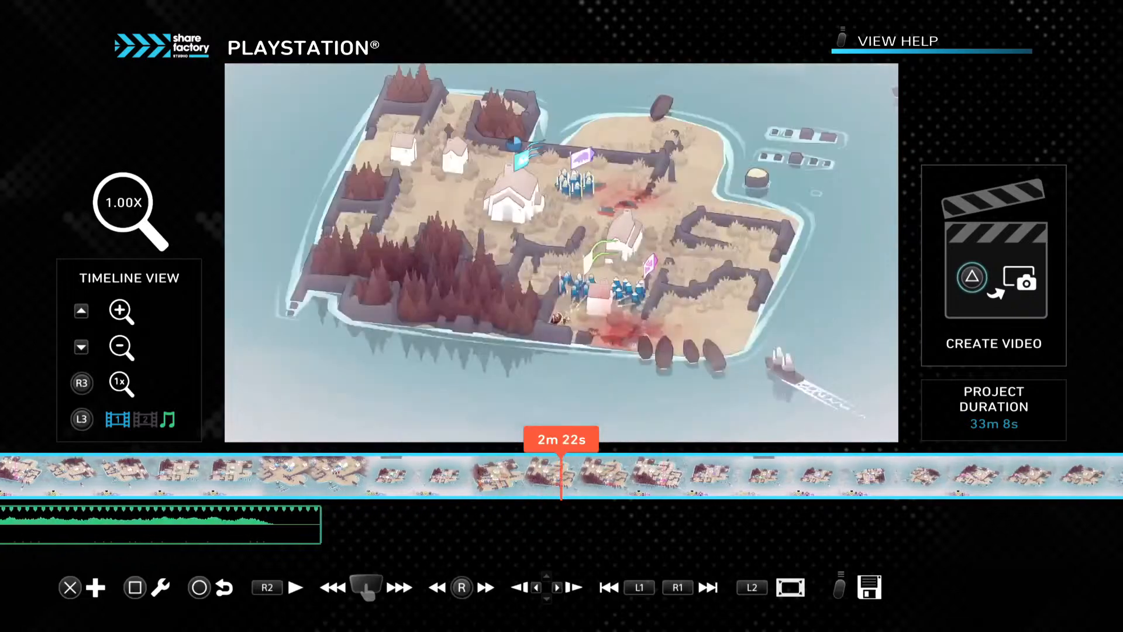
pyautogui.press('Right')
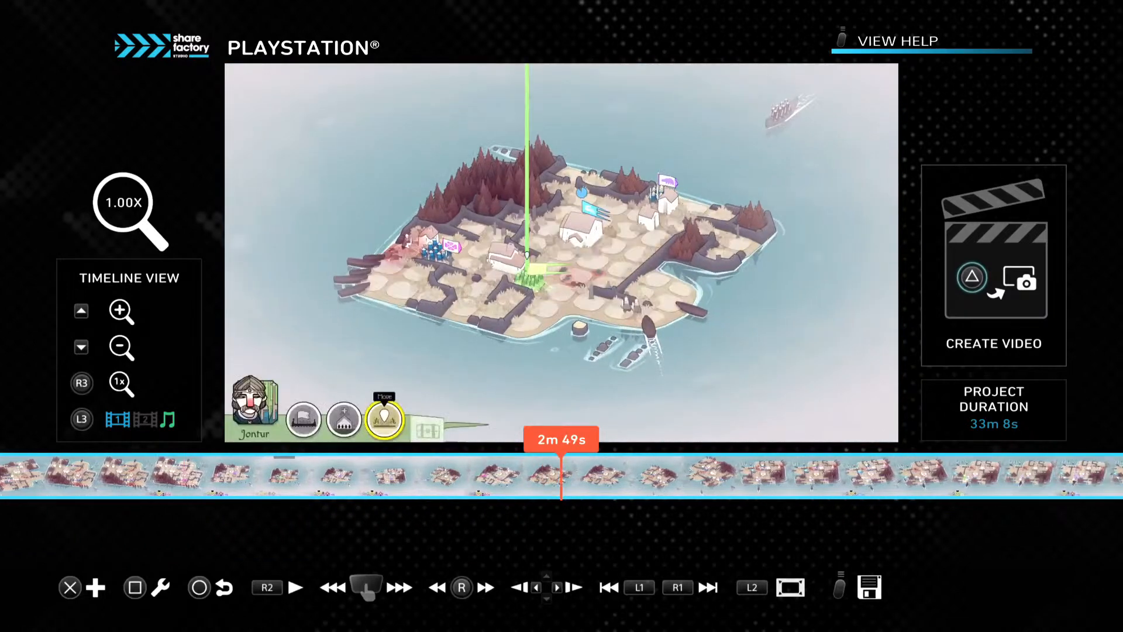
pyautogui.press('Right')
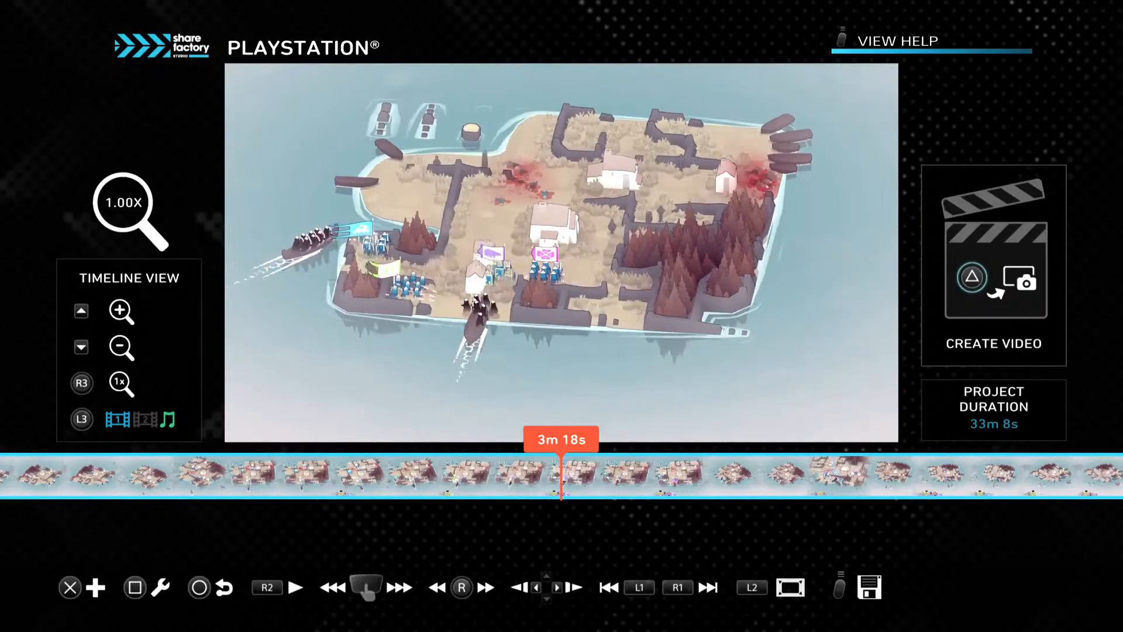
pyautogui.press('Right')
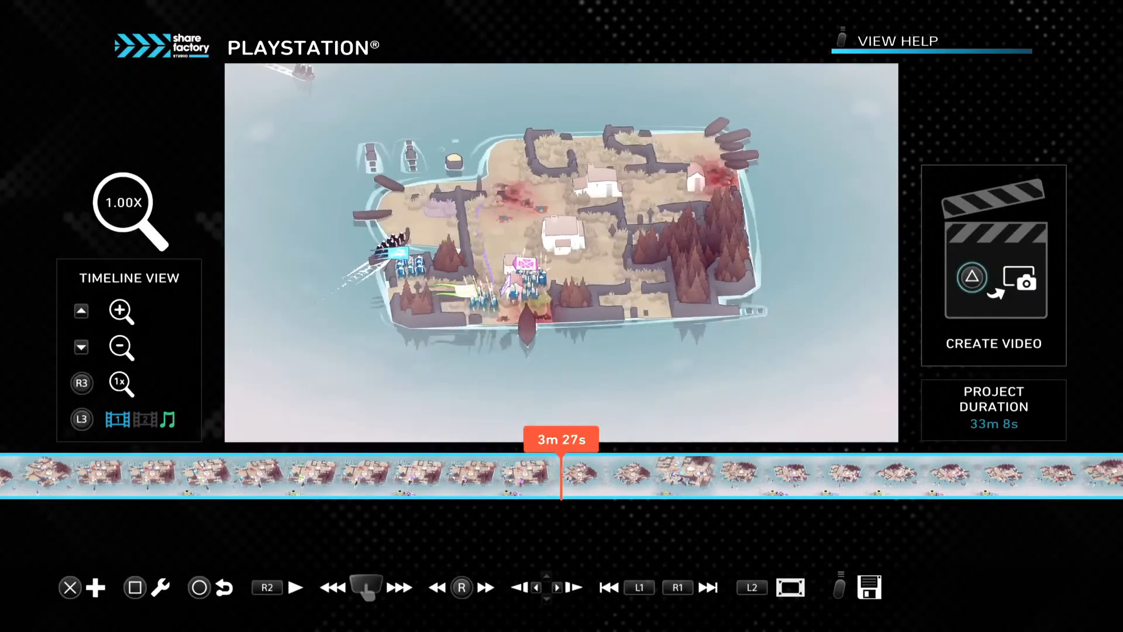
pyautogui.press('Right')
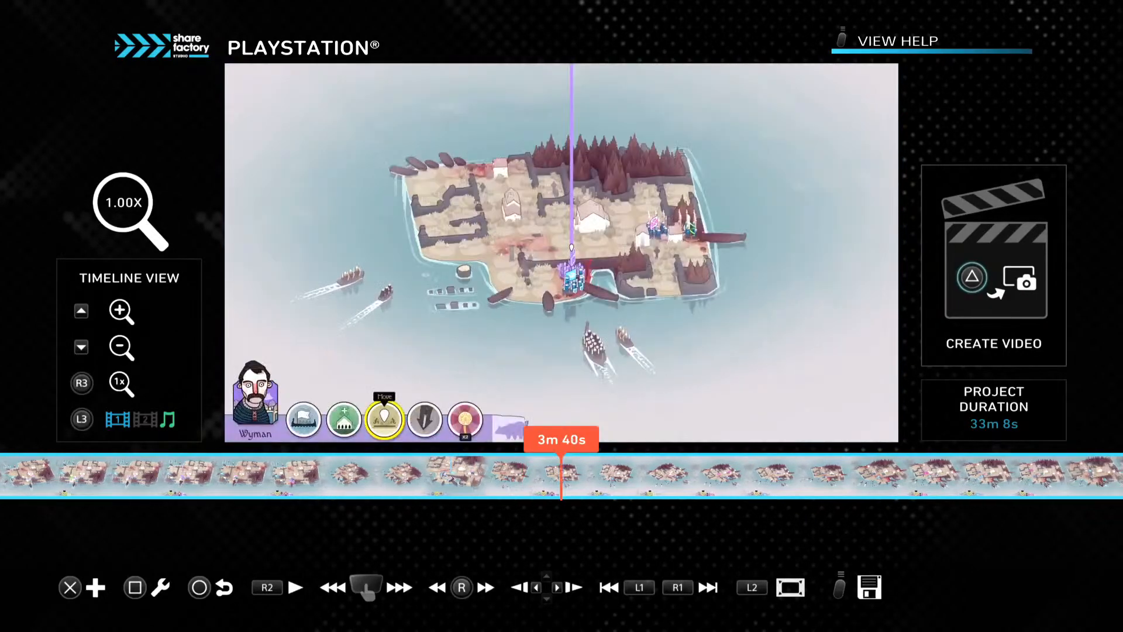
pyautogui.press('Right')
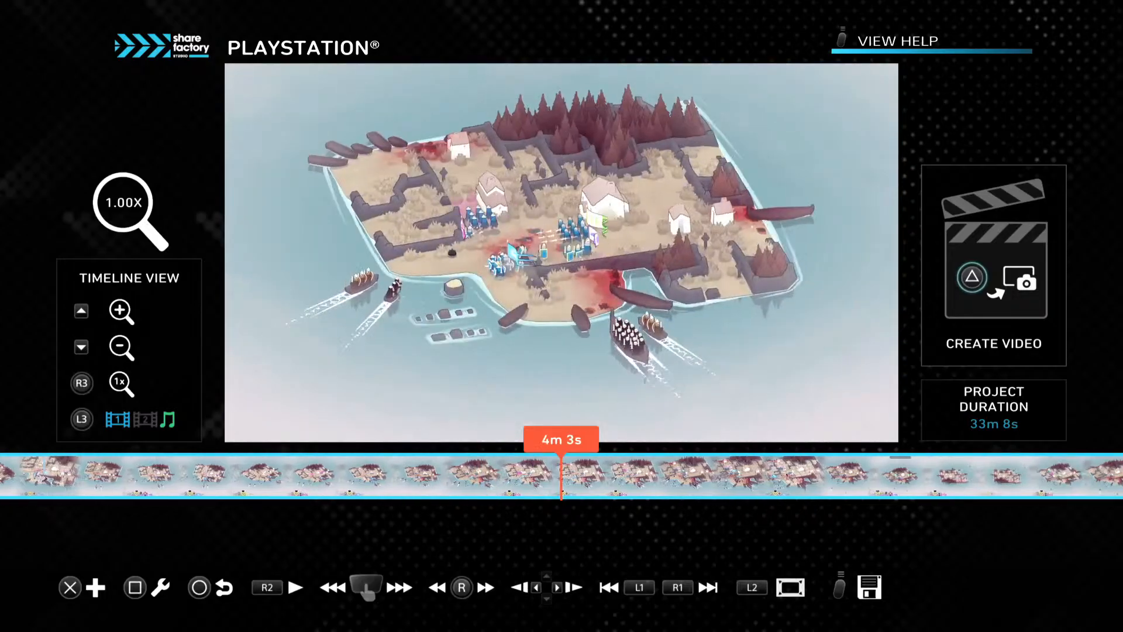
pyautogui.press('Right')
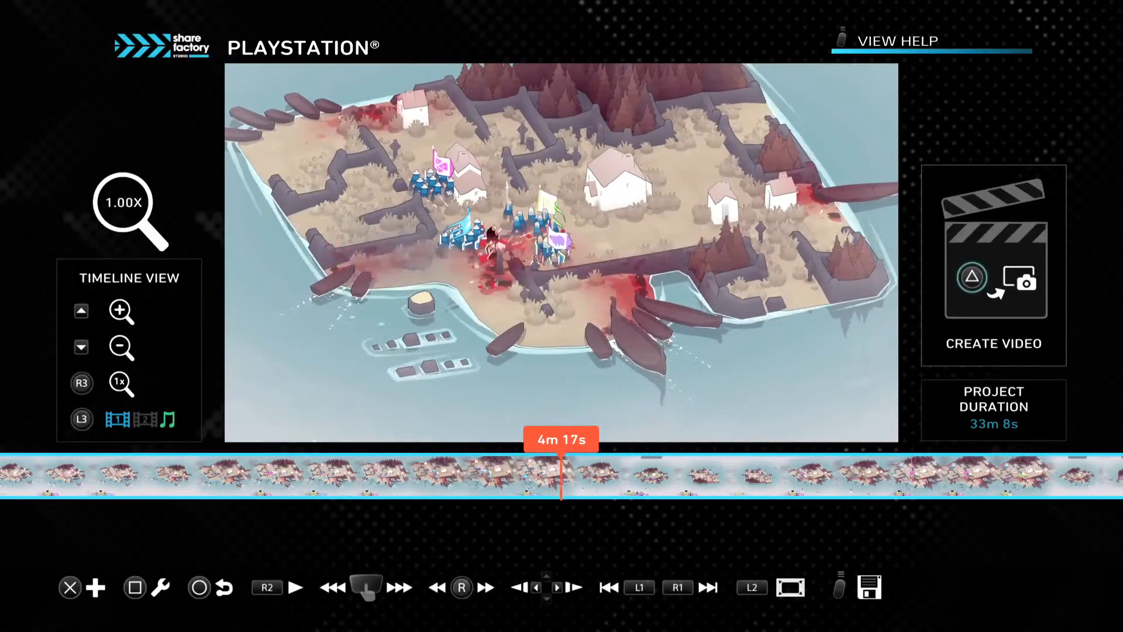
pyautogui.press('Right')
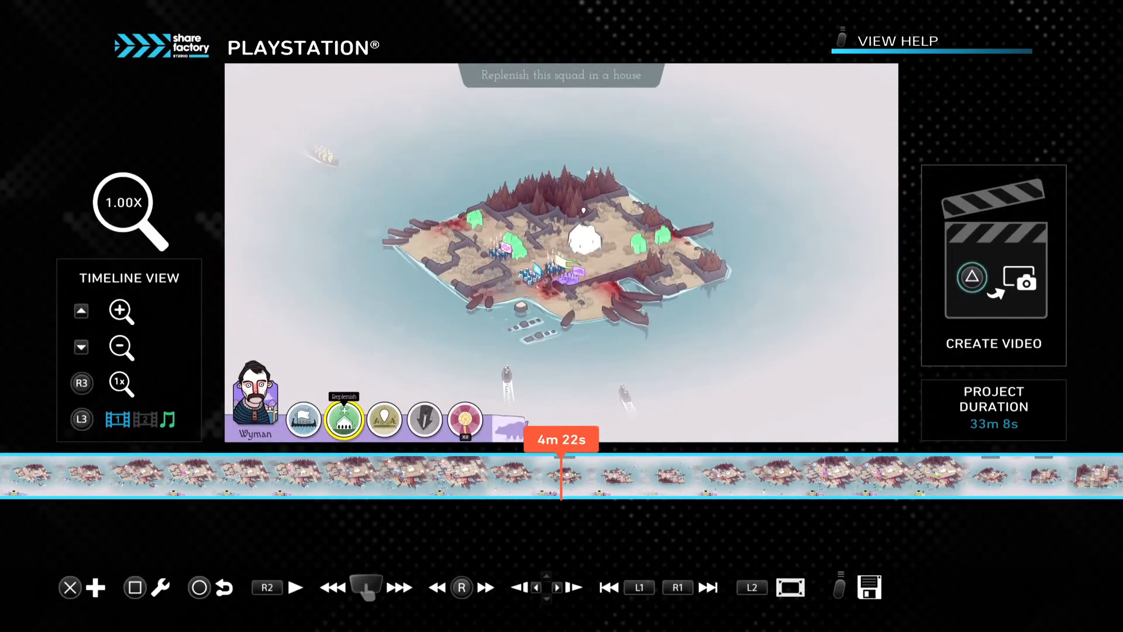
# - Return to the project start, play briefly and skim the footage forward to 3m 51s
pyautogui.press('L1')
pyautogui.press('R2')
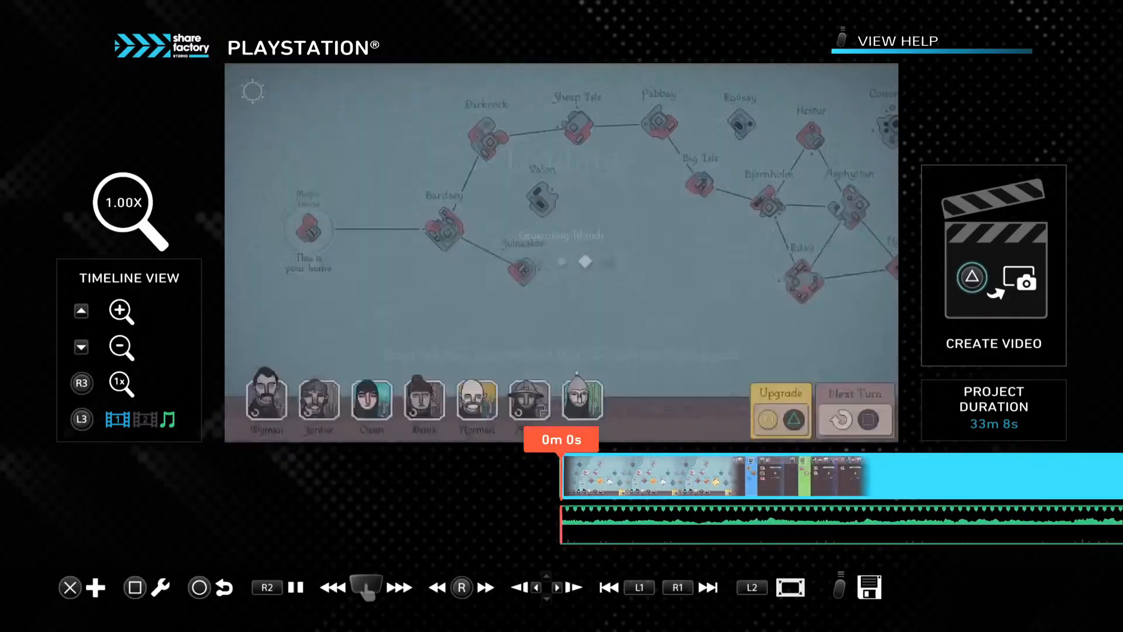
pyautogui.press('Right')
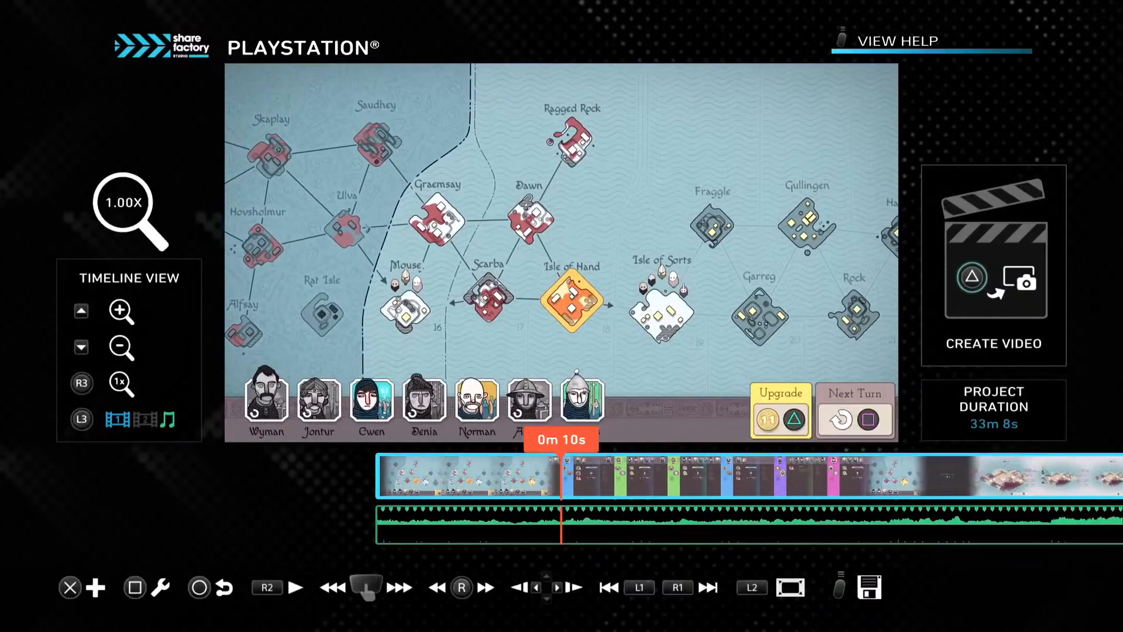
pyautogui.press('Right')
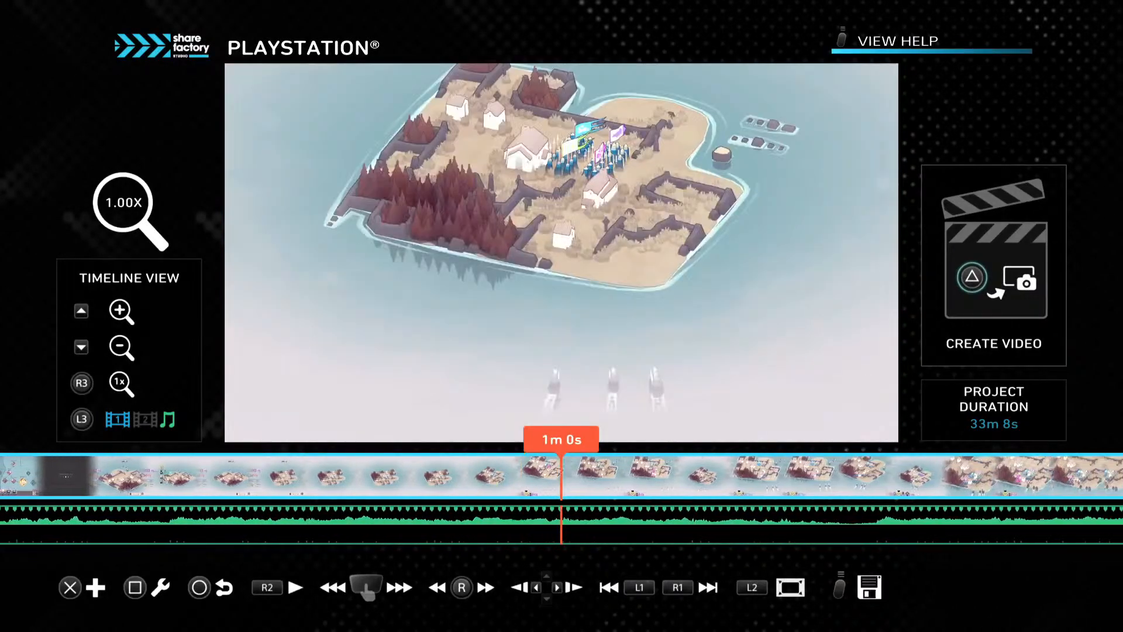
pyautogui.press('Right')
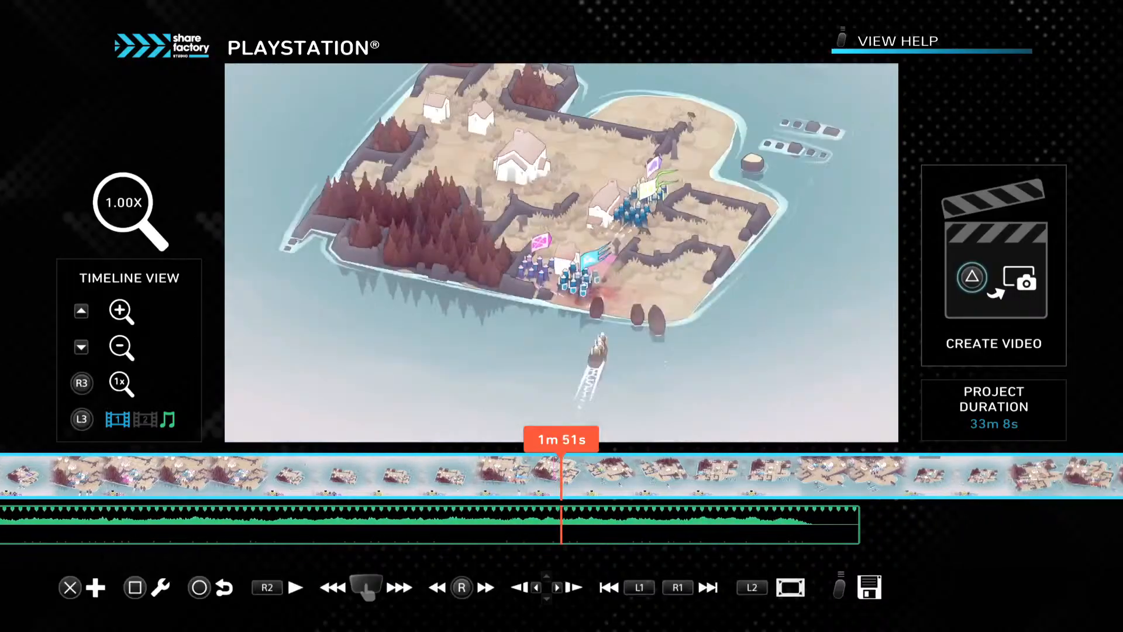
pyautogui.press('Right')
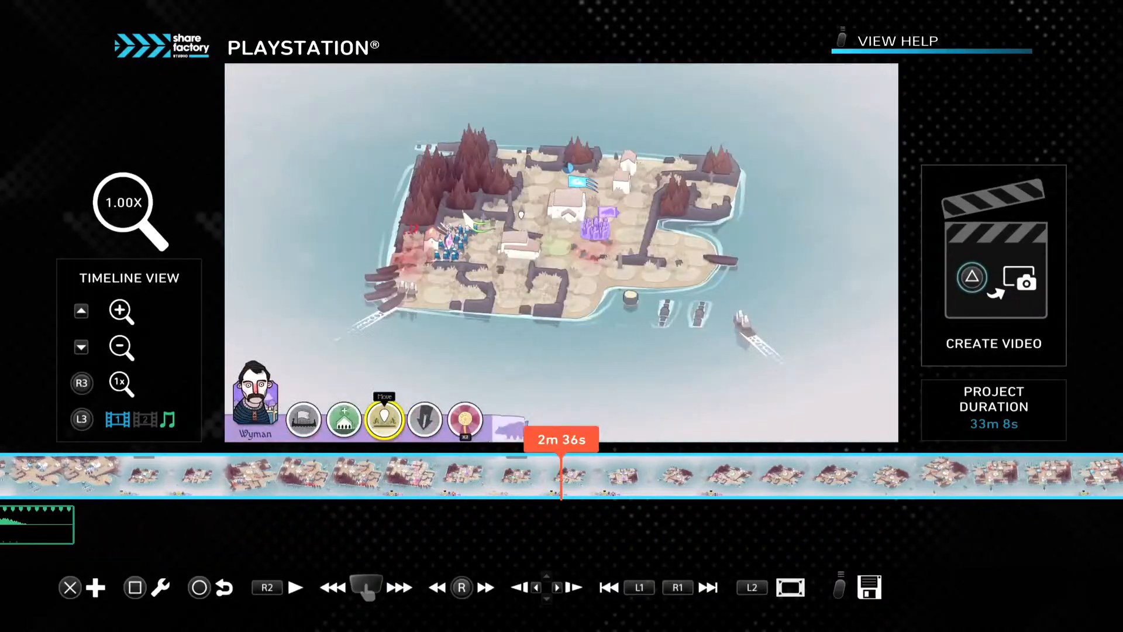
pyautogui.press('Right')
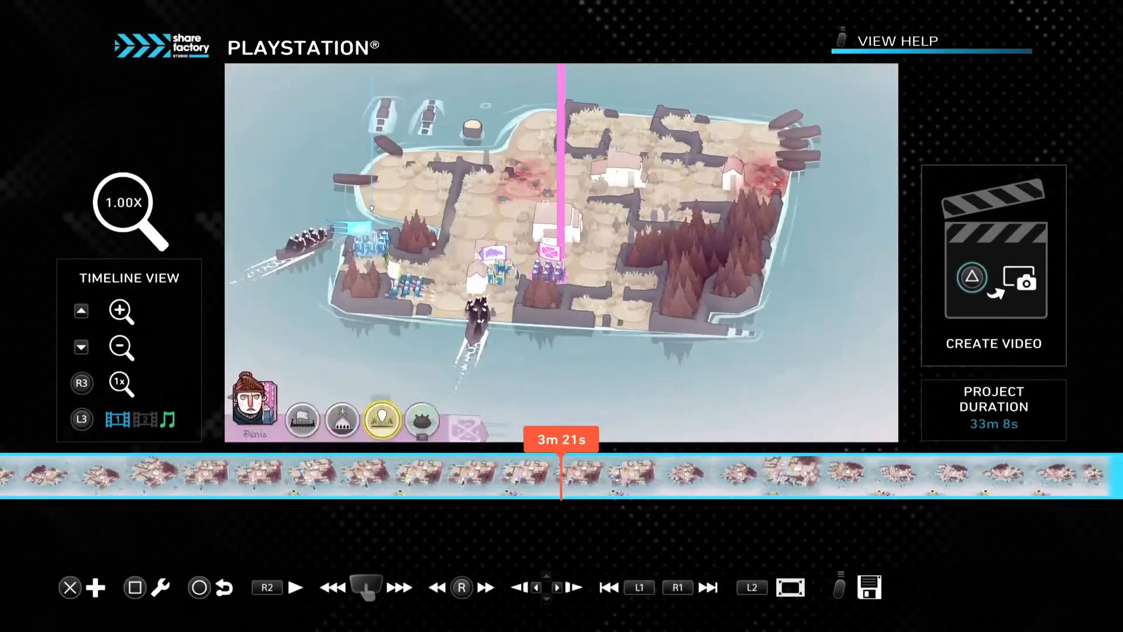
pyautogui.press('Right')
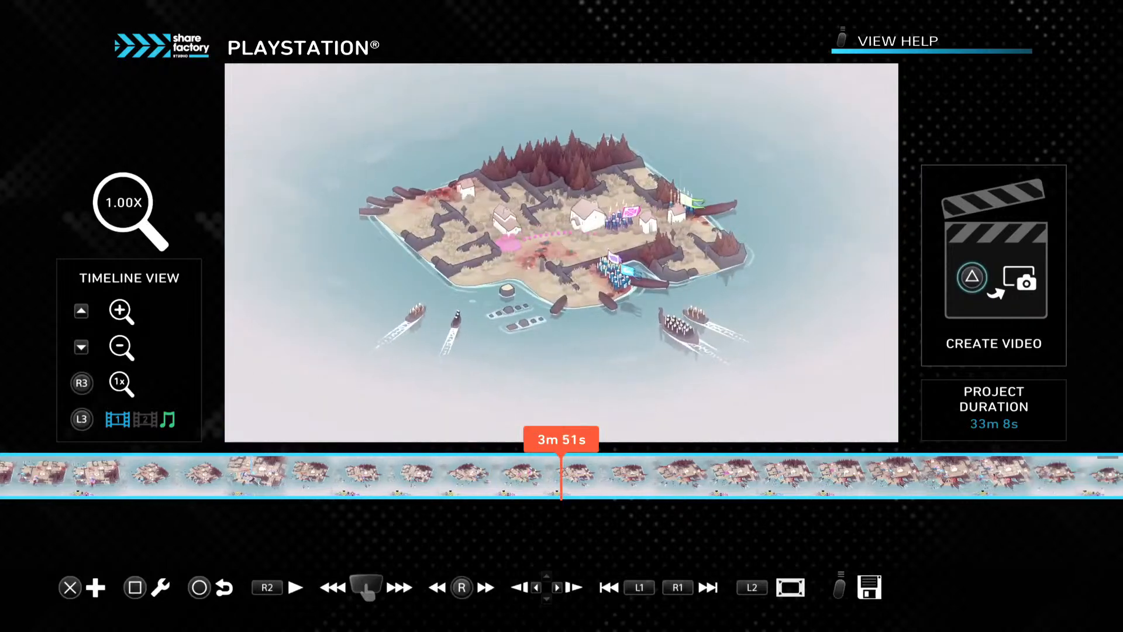
# - Preview the battle footage from about 4m 0s and split the main clip at 4m 11s
pyautogui.press('space')
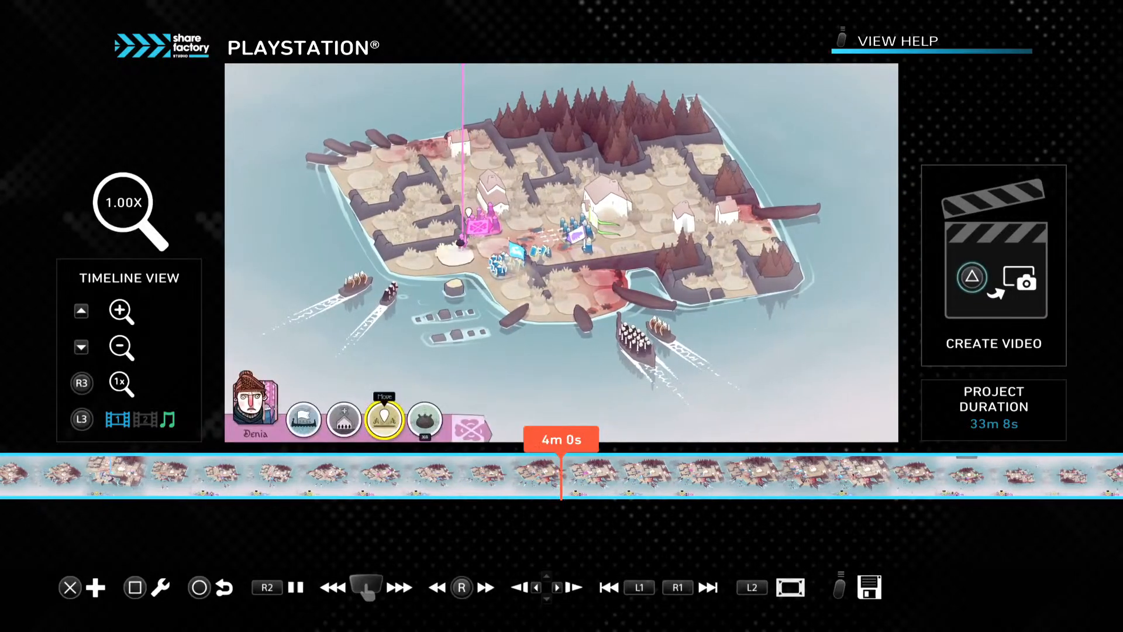
pyautogui.press('space')
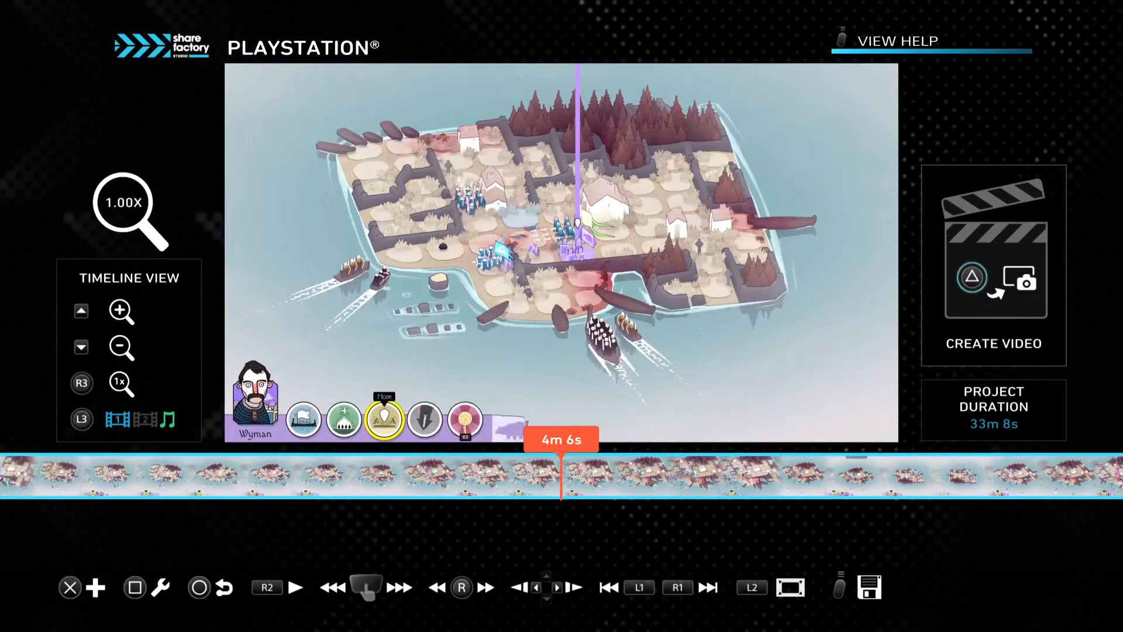
pyautogui.press('Right')
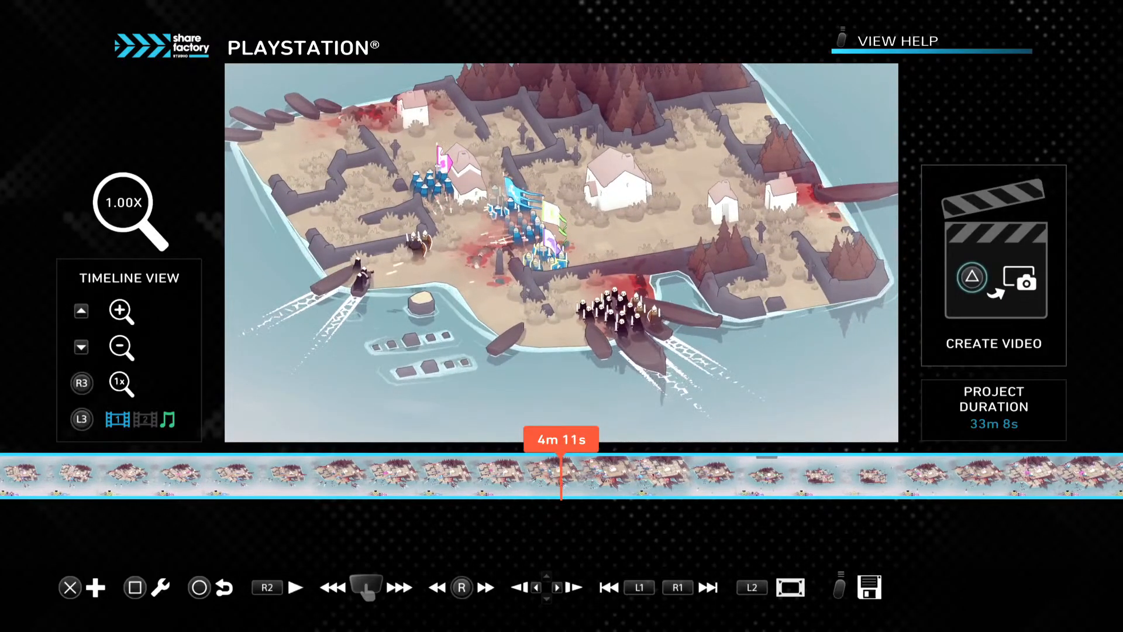
pyautogui.press('space')
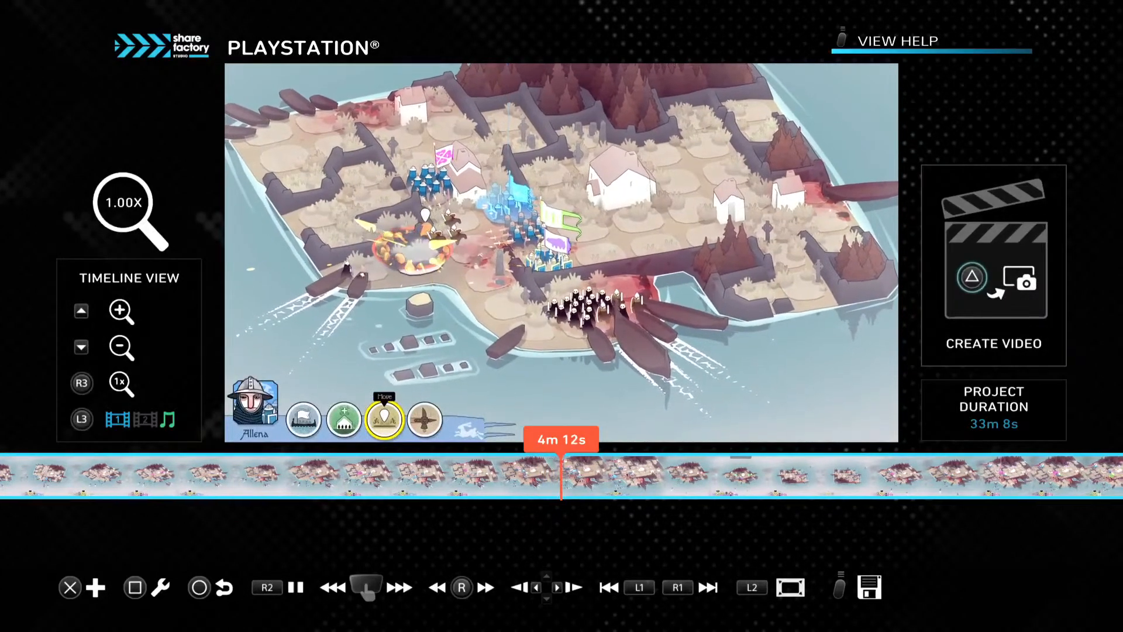
pyautogui.press('space')
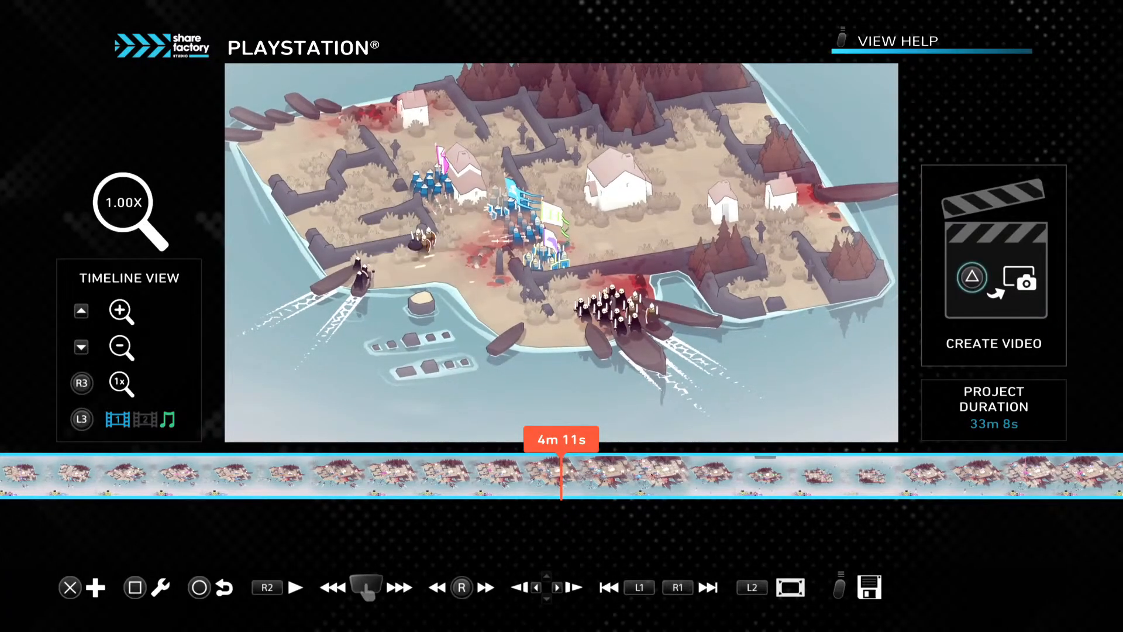
pyautogui.press('square')
pyautogui.press('Return')
pyautogui.press('Return')
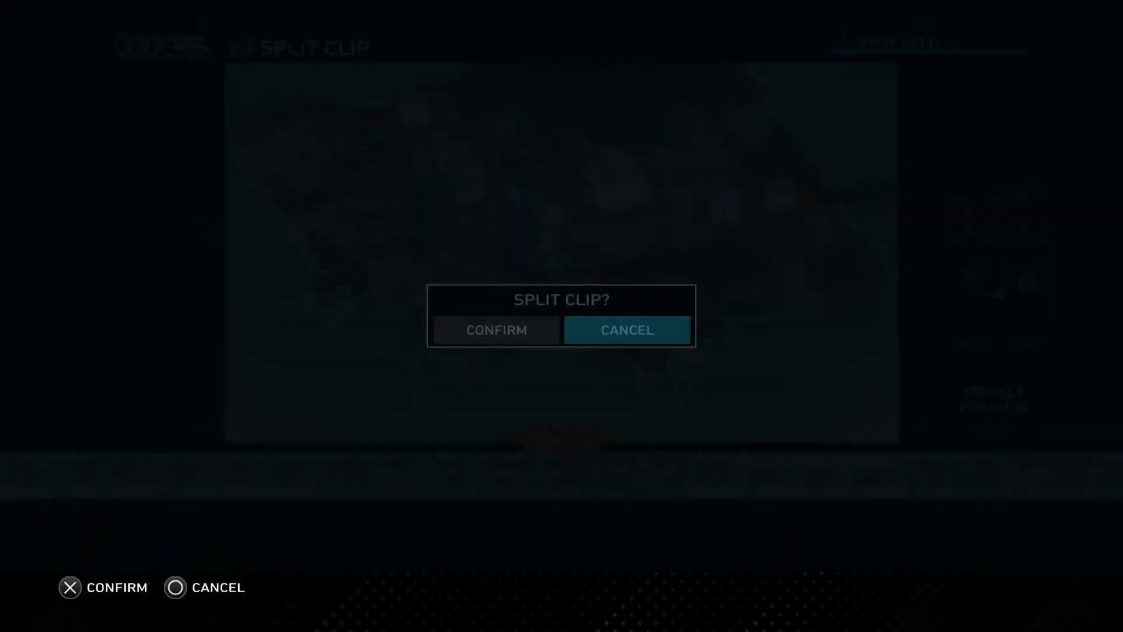
pyautogui.press('Left')
pyautogui.press('Return')
# - Delete the section before the split so the battle footage opens the project
pyautogui.press('L1')
pyautogui.press('square')
pyautogui.press('Left')
pyautogui.press('Return')
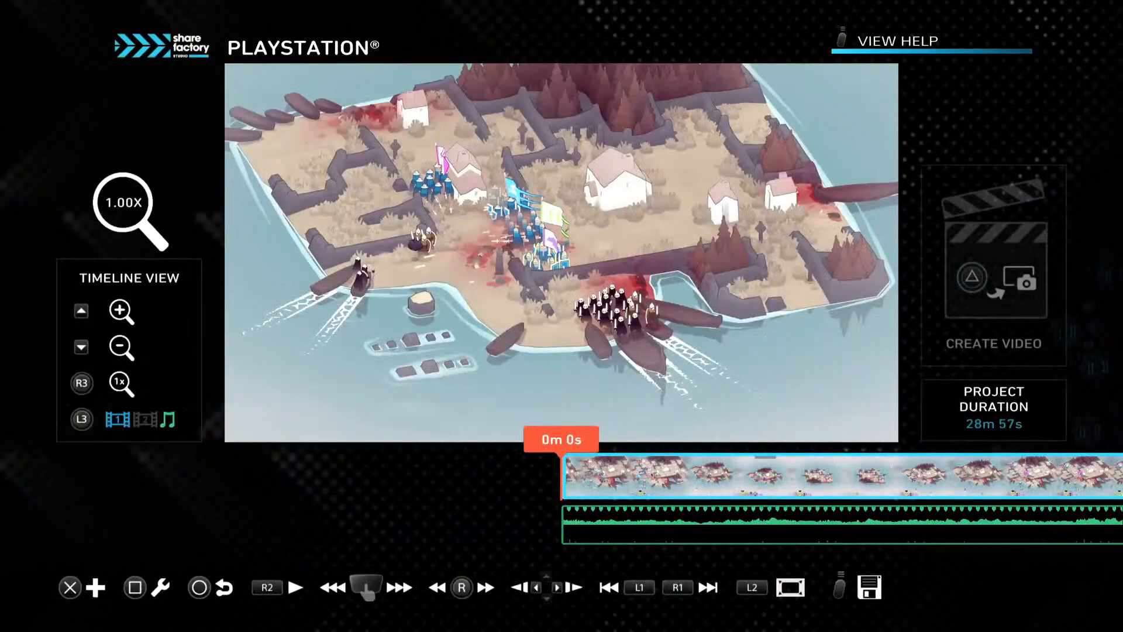
# - Play the new opening and split the clip at 0m 7s
pyautogui.press('space')
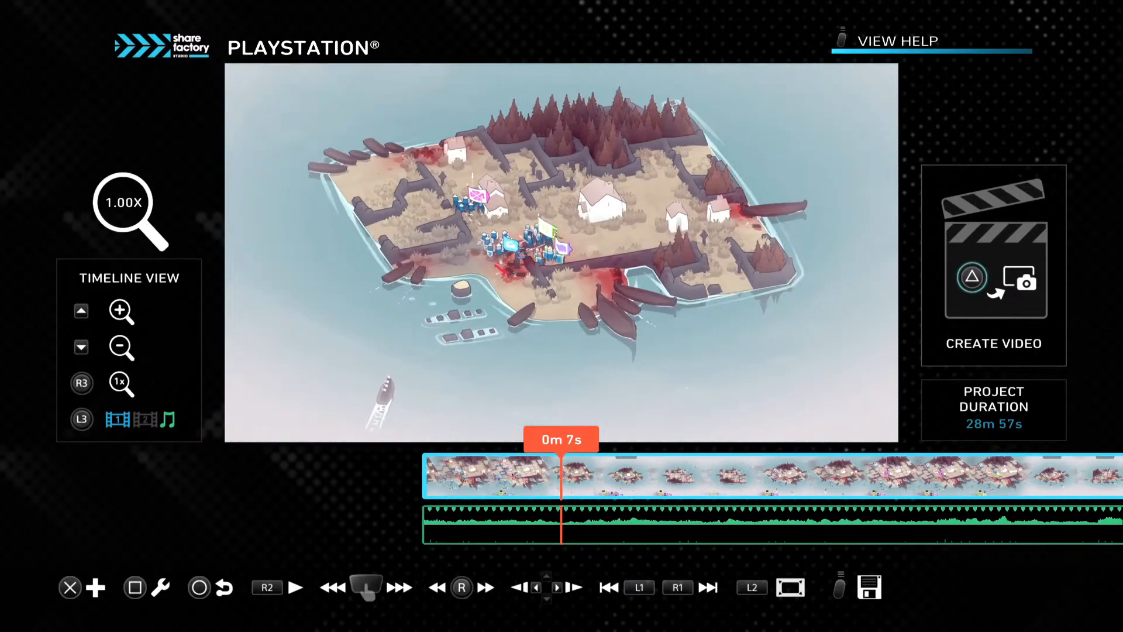
pyautogui.press('Square')
pyautogui.press('Return')
pyautogui.press('Return')
pyautogui.press('Return')
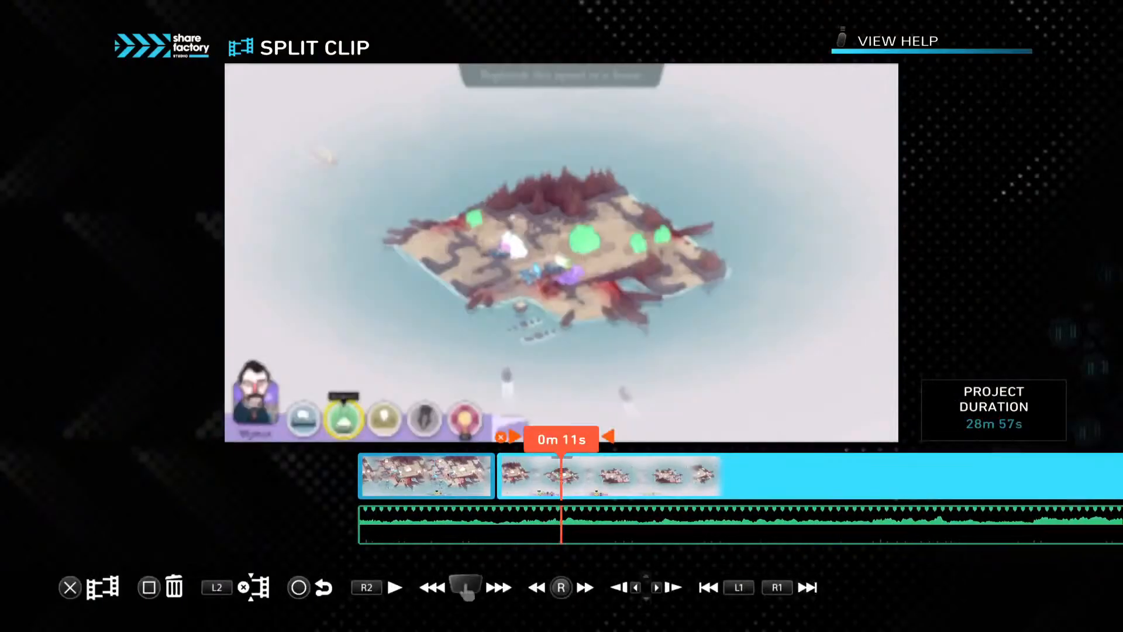
# - Apply Pan & Zoom to the short opening clip at 200%, framing the fighting squads near the shore
pyautogui.press('Square')
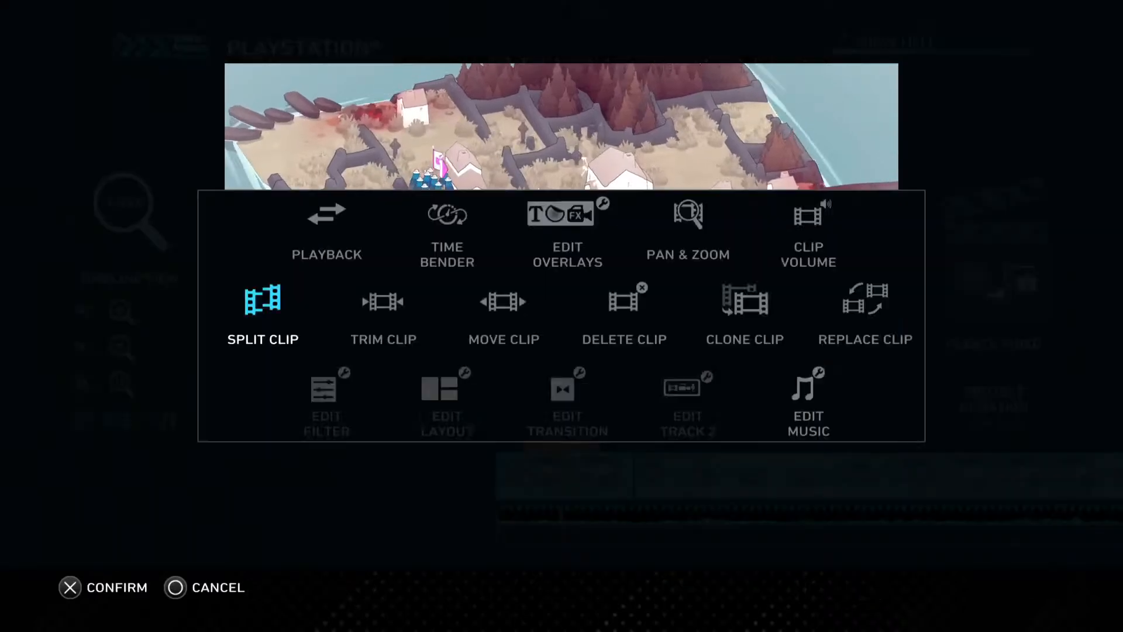
pyautogui.press('Return')
pyautogui.press('Right')
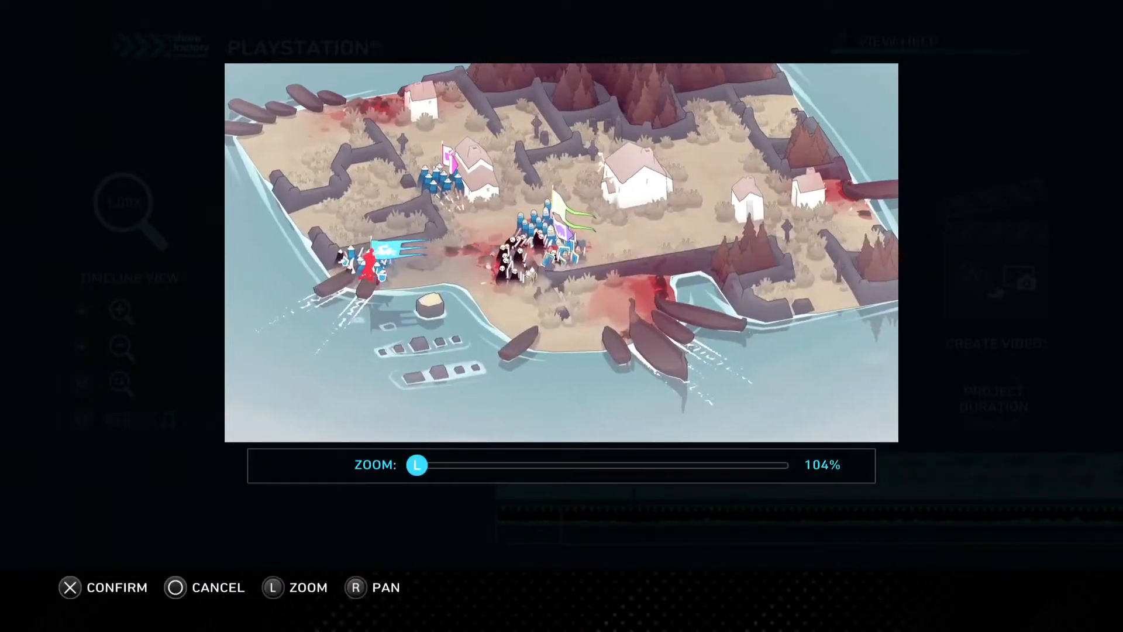
pyautogui.press('Left')
pyautogui.press('Right')
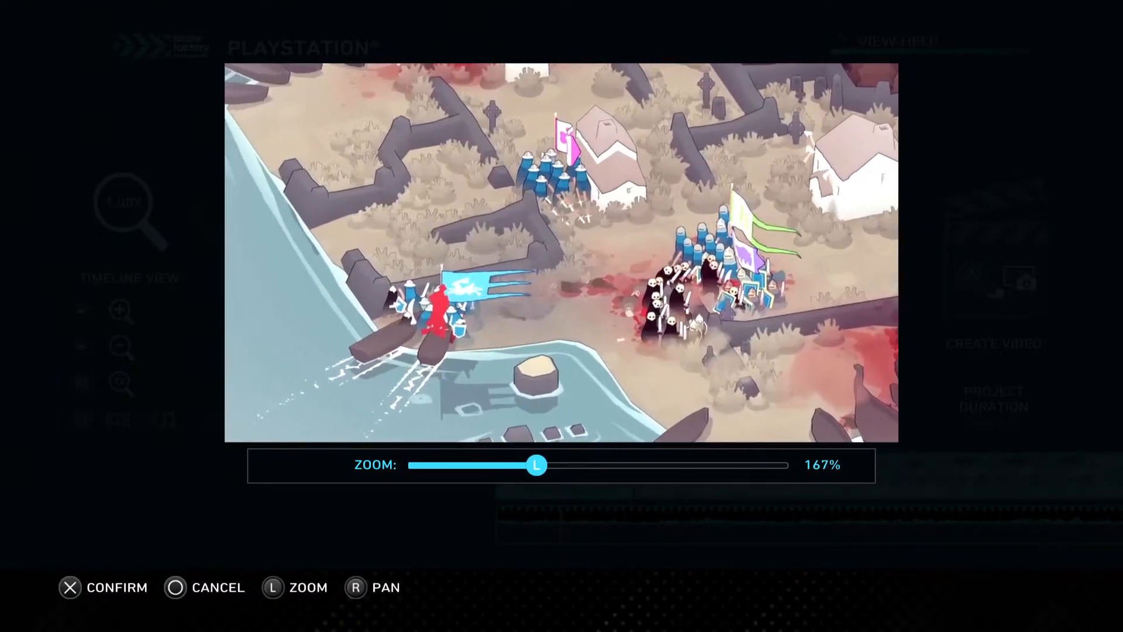
pyautogui.press('Right')
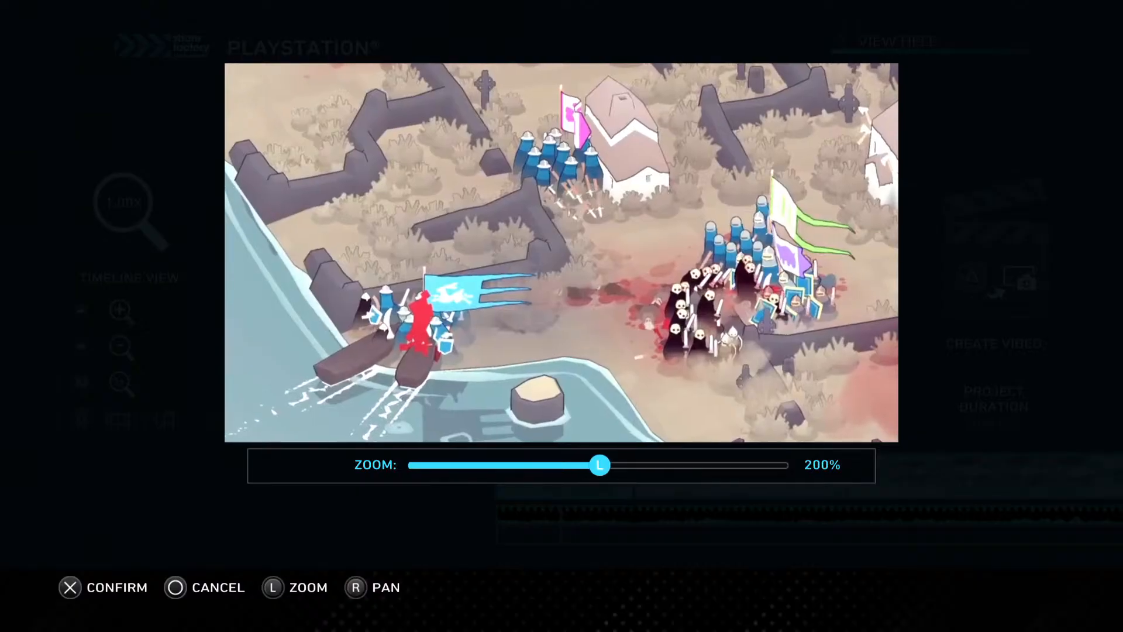
pyautogui.press('Return')
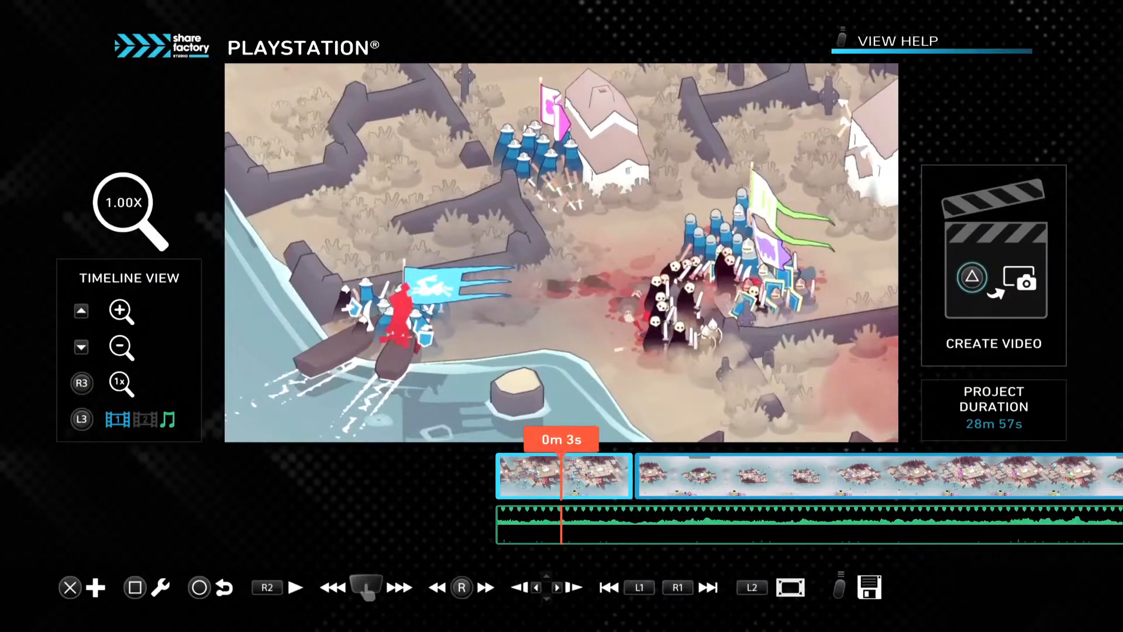
pyautogui.press('Return')
pyautogui.press('Down')
pyautogui.press('Right')
pyautogui.press('Return')
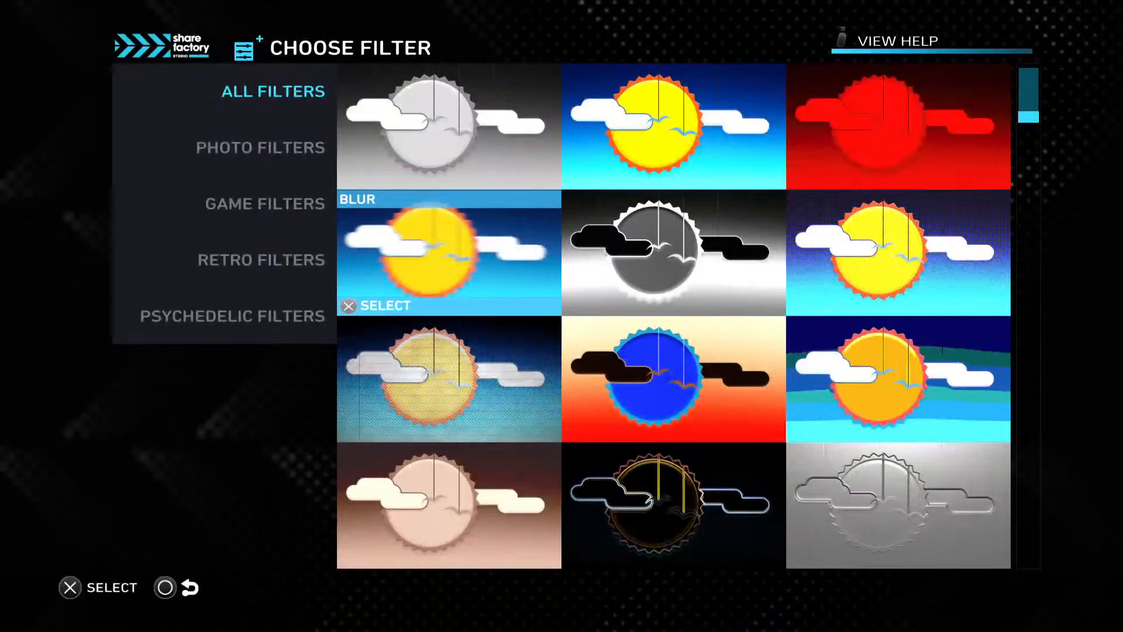
pyautogui.press('Down')
pyautogui.press('Down')
pyautogui.press('Down')
pyautogui.press('Down')
pyautogui.press('Escape')
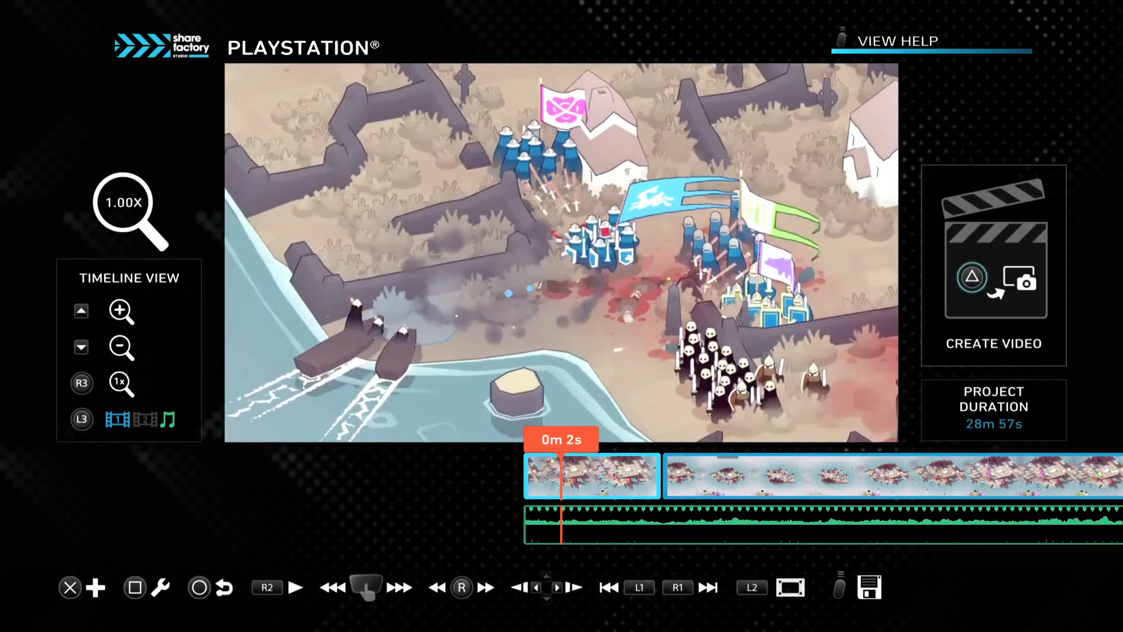
# - Apply the Amber filter to the short opening clip
pyautogui.press('Return')
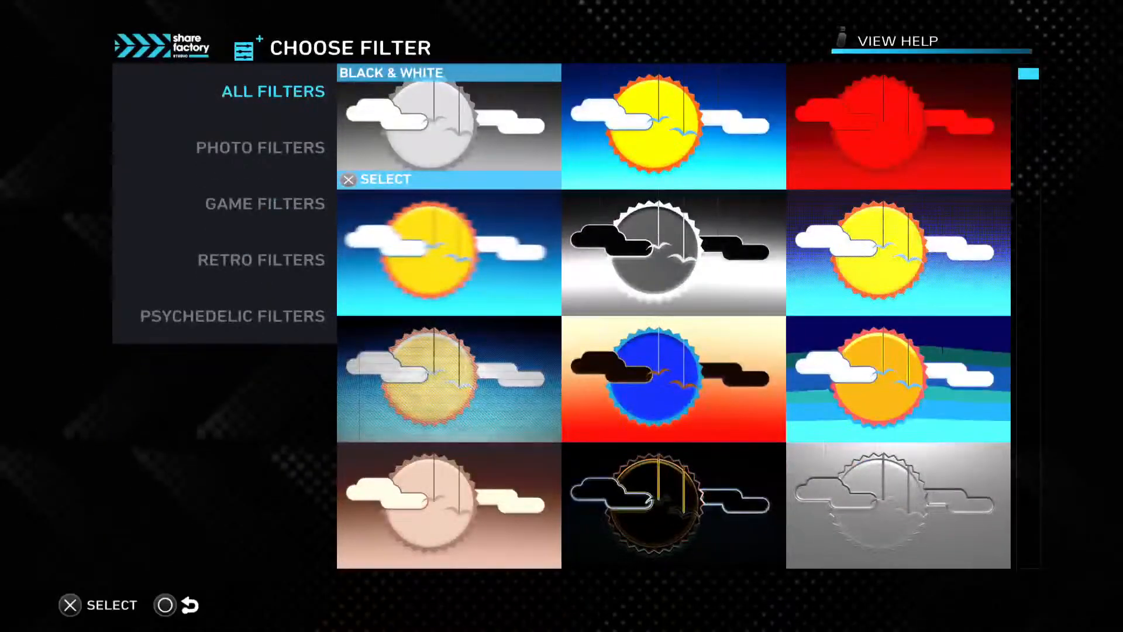
pyautogui.press('Right')
pyautogui.press('Down')
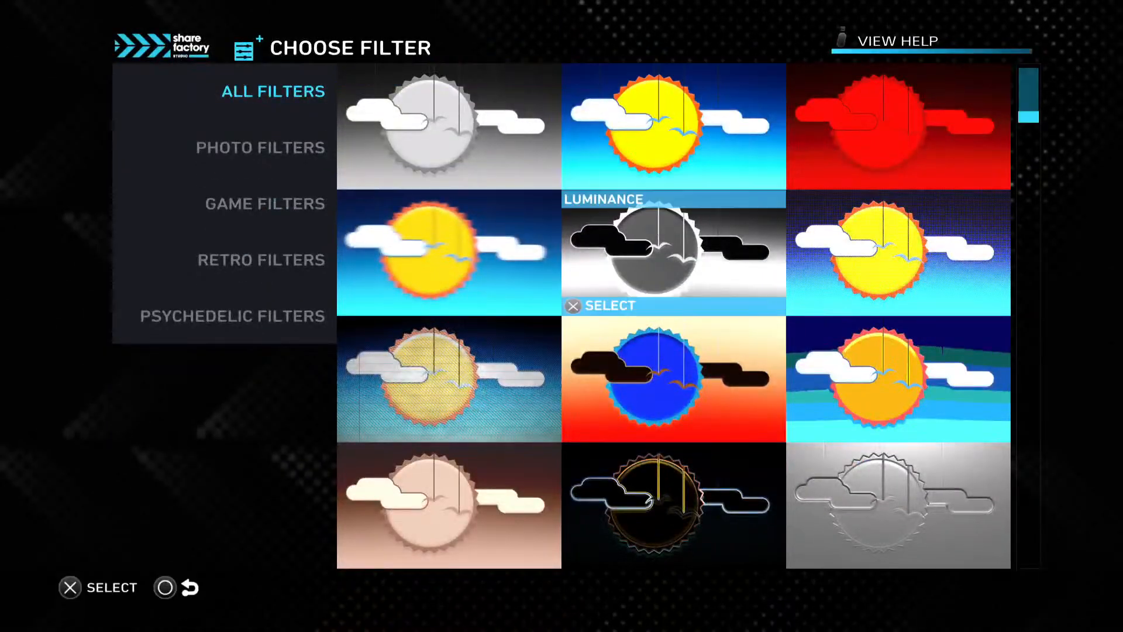
pyautogui.press('Left')
pyautogui.press('Down')
pyautogui.press('Down')
pyautogui.press('Down')
pyautogui.press('Down')
pyautogui.press('Up')
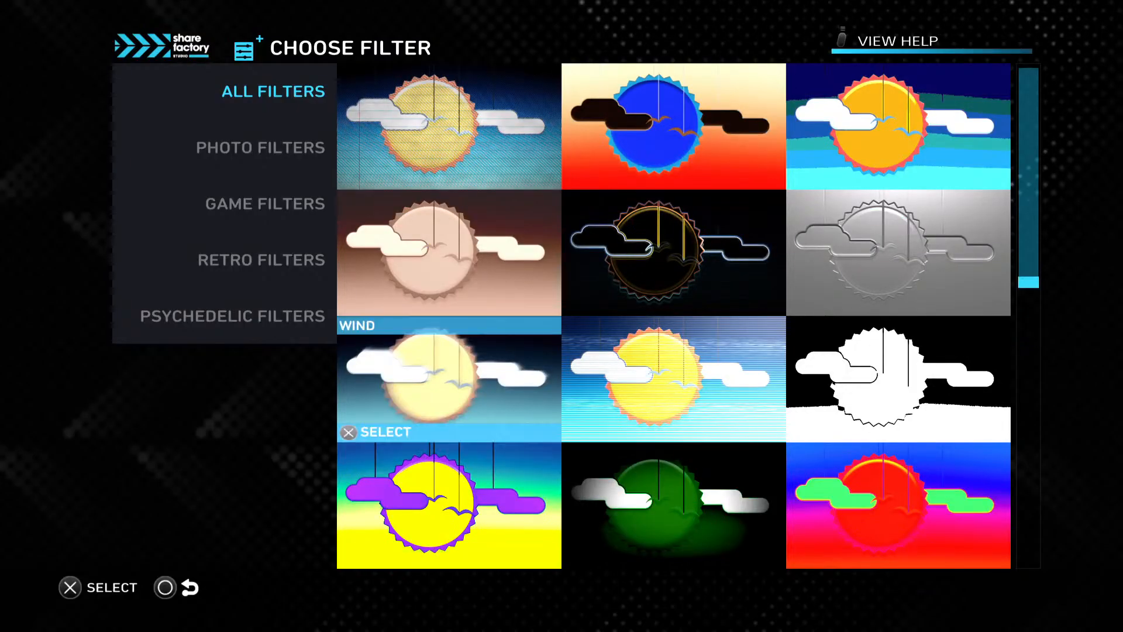
pyautogui.press('Down')
pyautogui.press('Down')
pyautogui.press('Down')
pyautogui.press('Down')
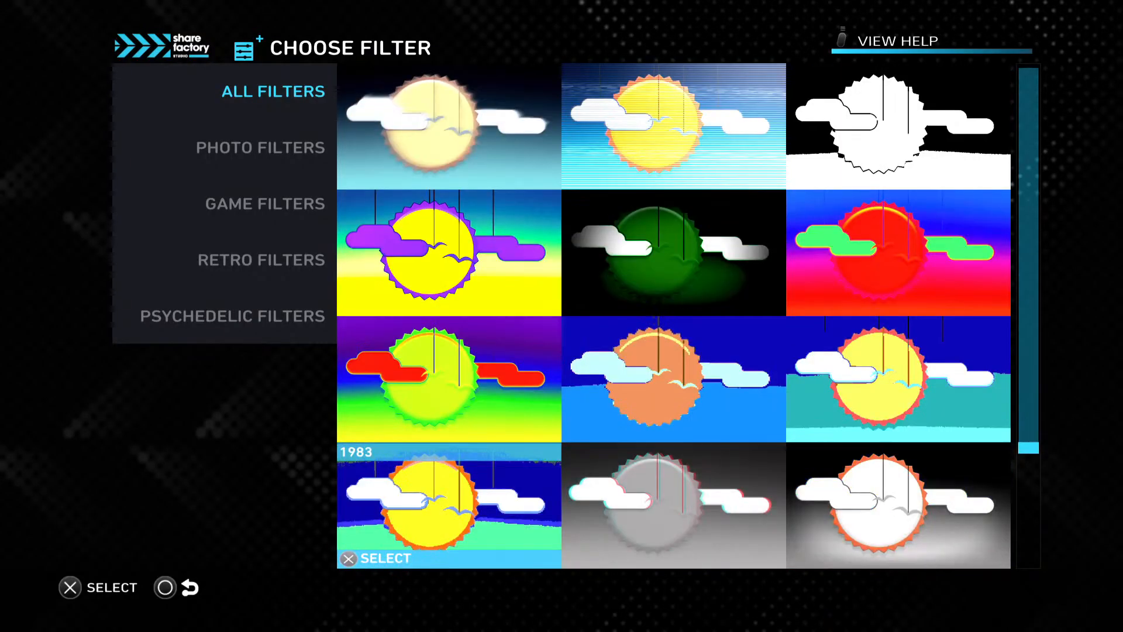
pyautogui.press('Down')
pyautogui.press('Right')
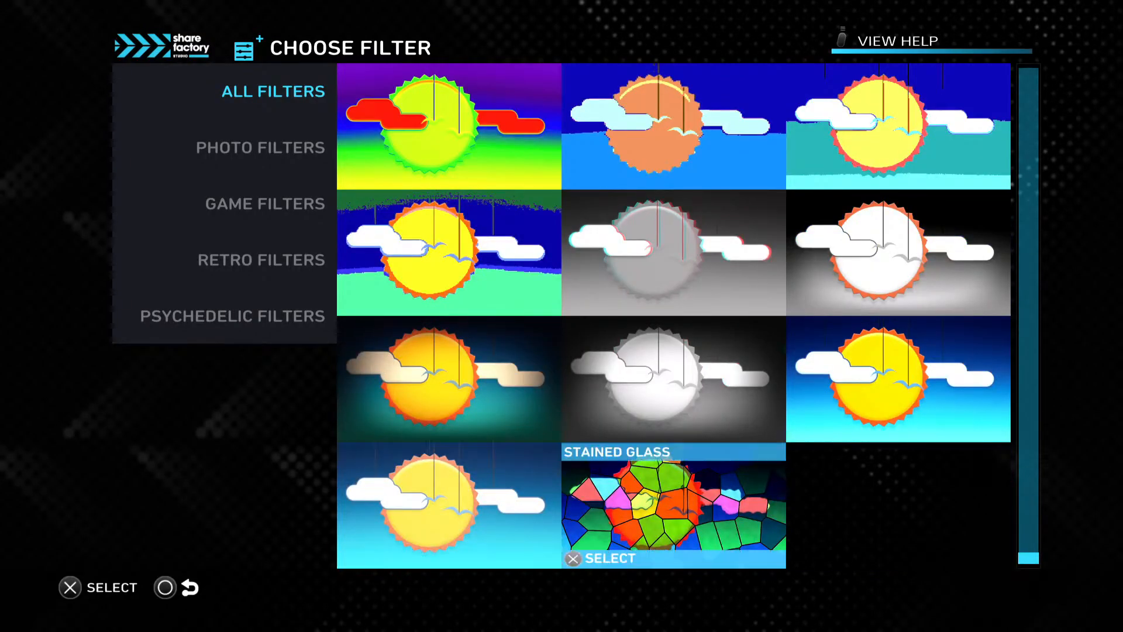
pyautogui.press('Up')
pyautogui.press('Right')
pyautogui.press('Left')
pyautogui.press('Left')
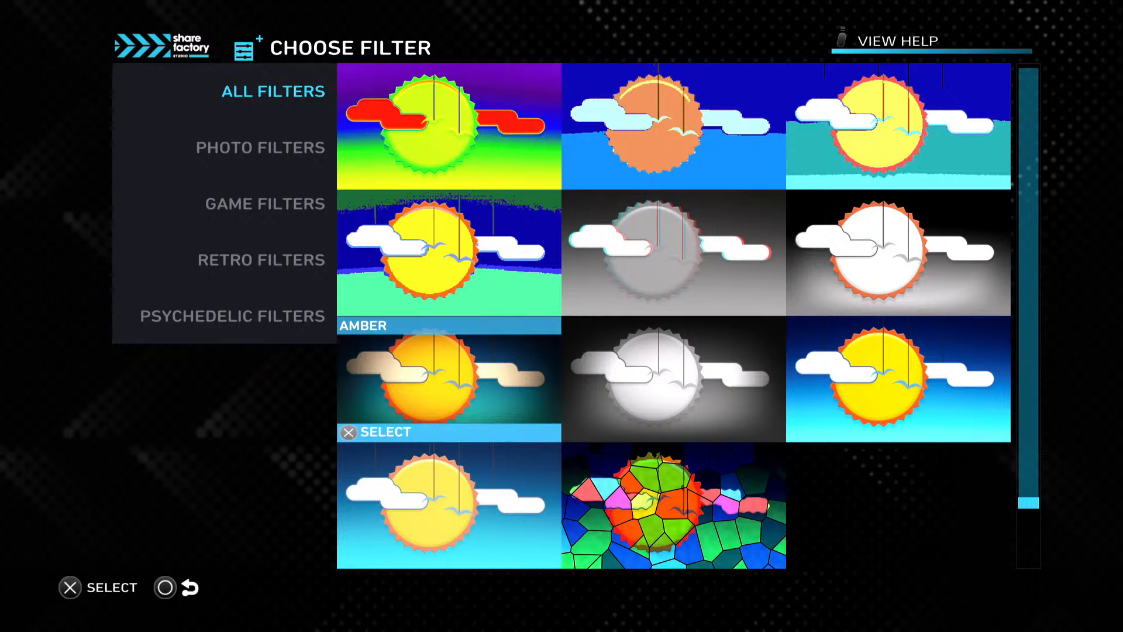
pyautogui.press('Return')
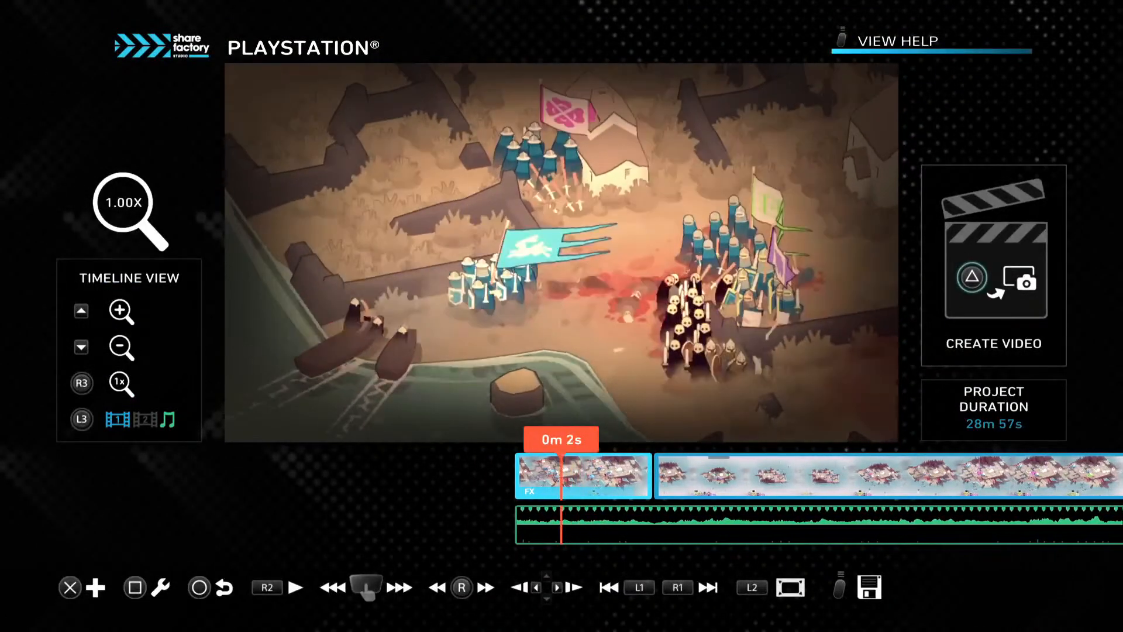
# - Play the beginning of the opening clip to check how the filter looks
pyautogui.press('Left')
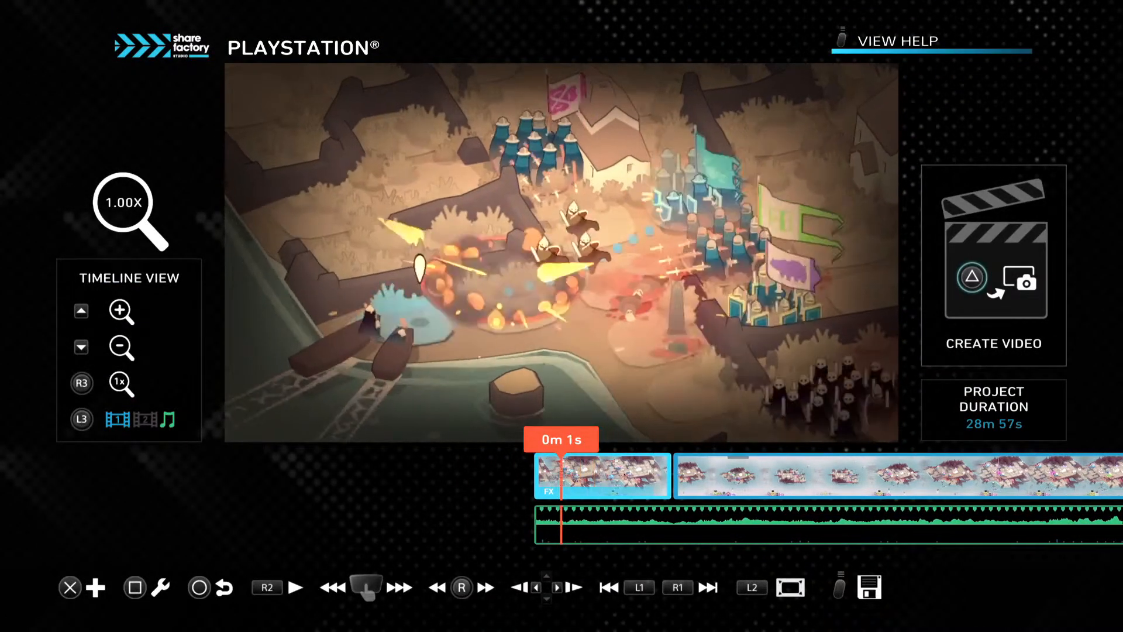
pyautogui.press('space')
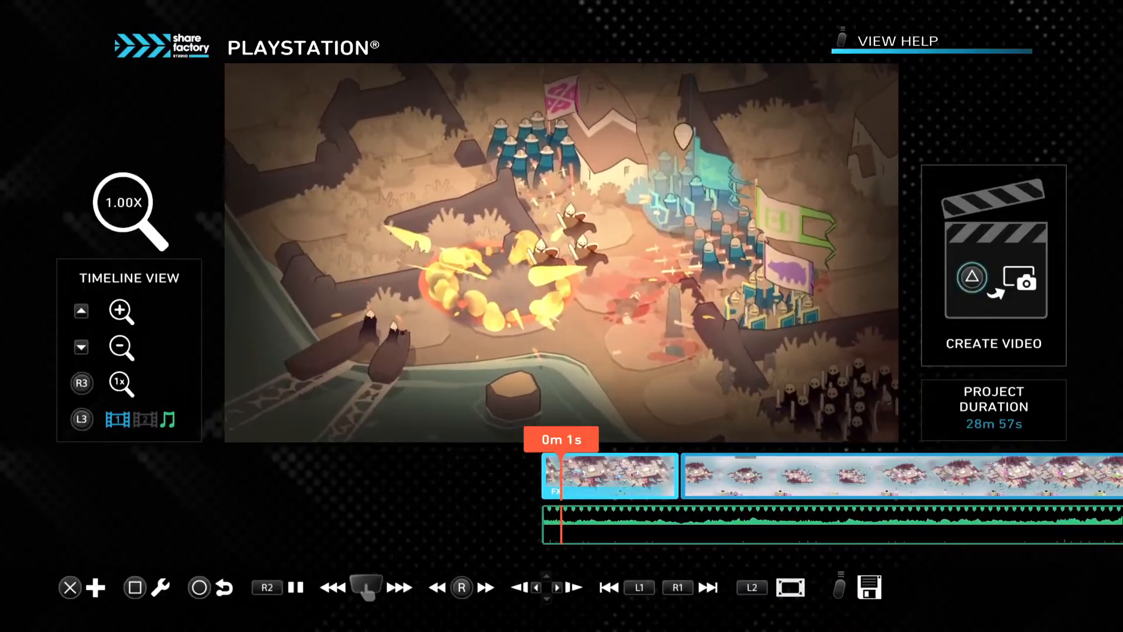
pyautogui.press('s')
pyautogui.press('Escape')
pyautogui.press('Return')
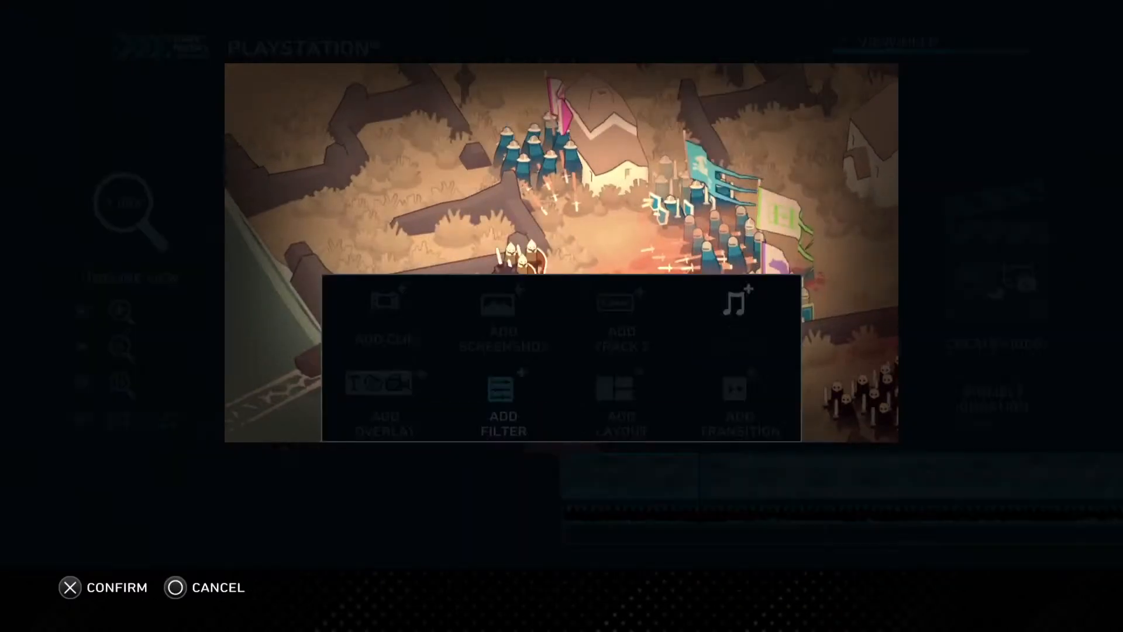
pyautogui.press('Right')
pyautogui.press('Right')
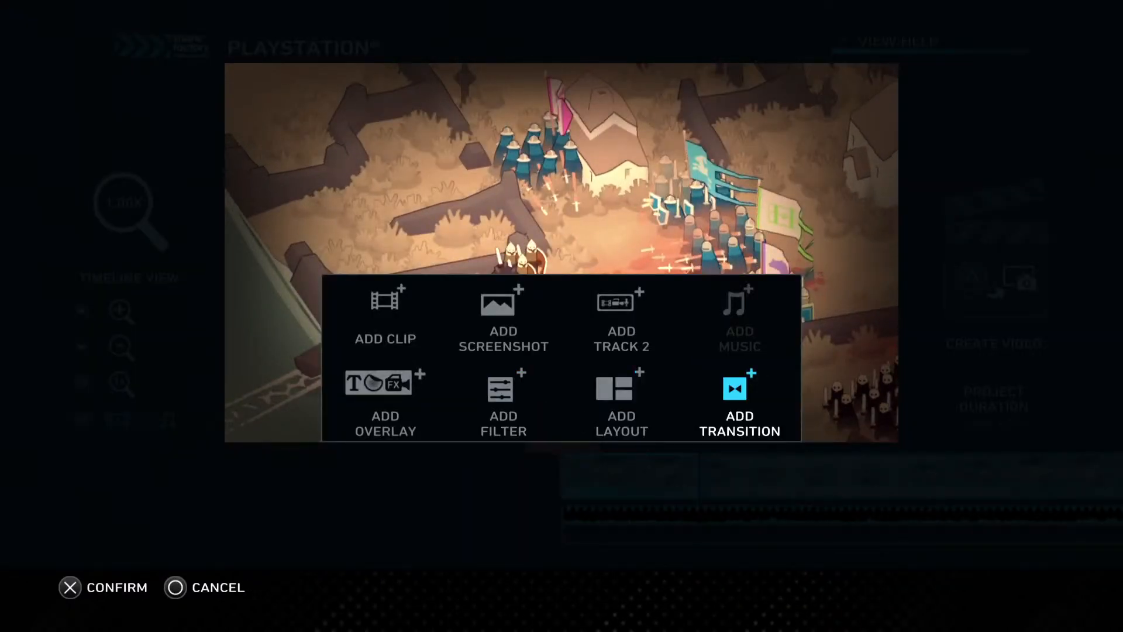
pyautogui.press('Escape')
# - Fine-trim the opening clip so that it starts slightly earlier, at 4m 23s
pyautogui.press('s')
pyautogui.press('Left')
pyautogui.press('Left')
pyautogui.press('Left')
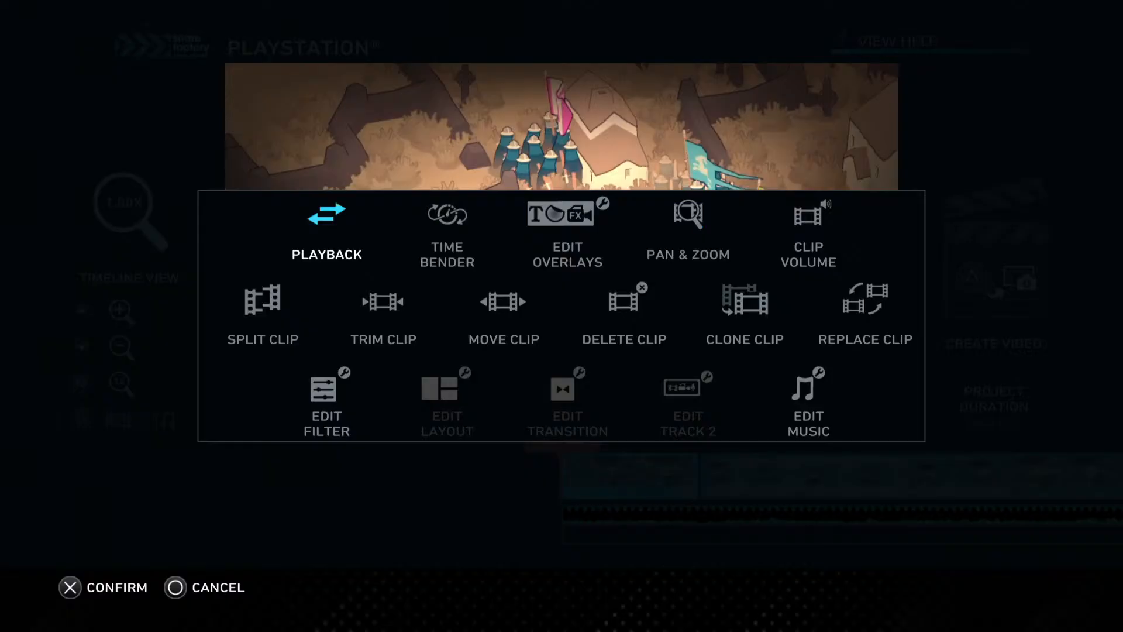
pyautogui.press('Down')
pyautogui.press('Right')
pyautogui.press('Return')
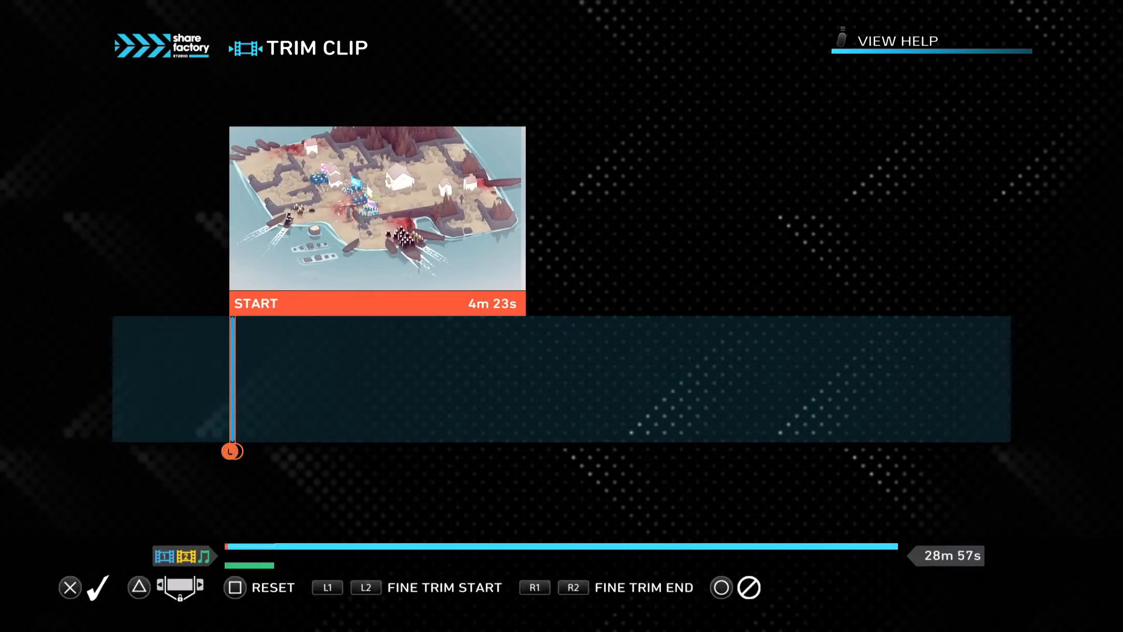
pyautogui.press('Right')
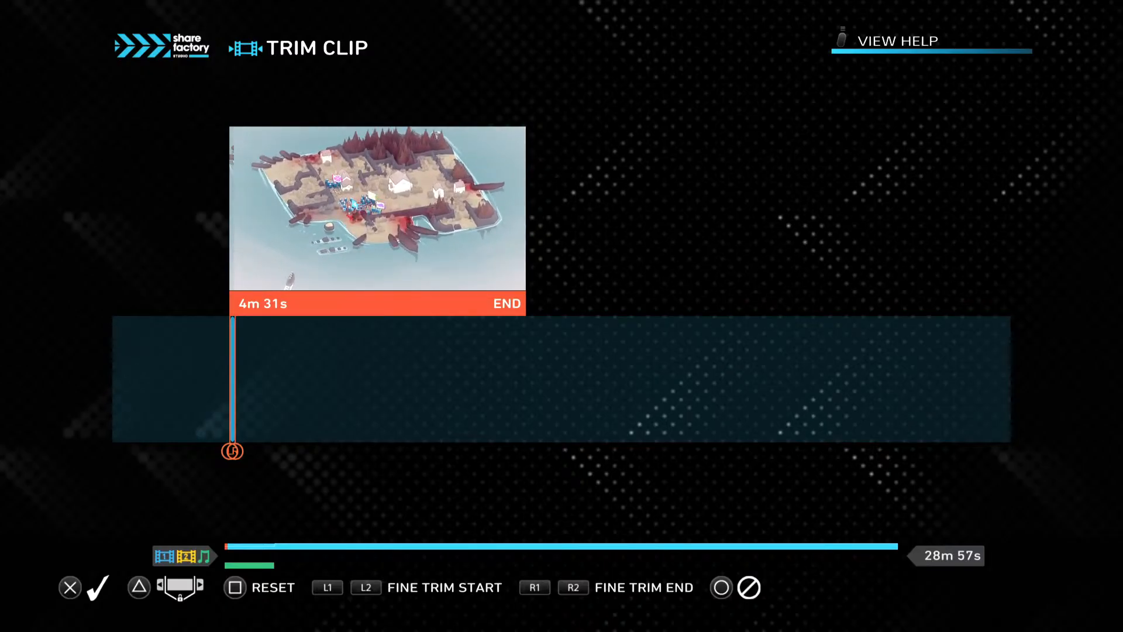
pyautogui.press('L1')
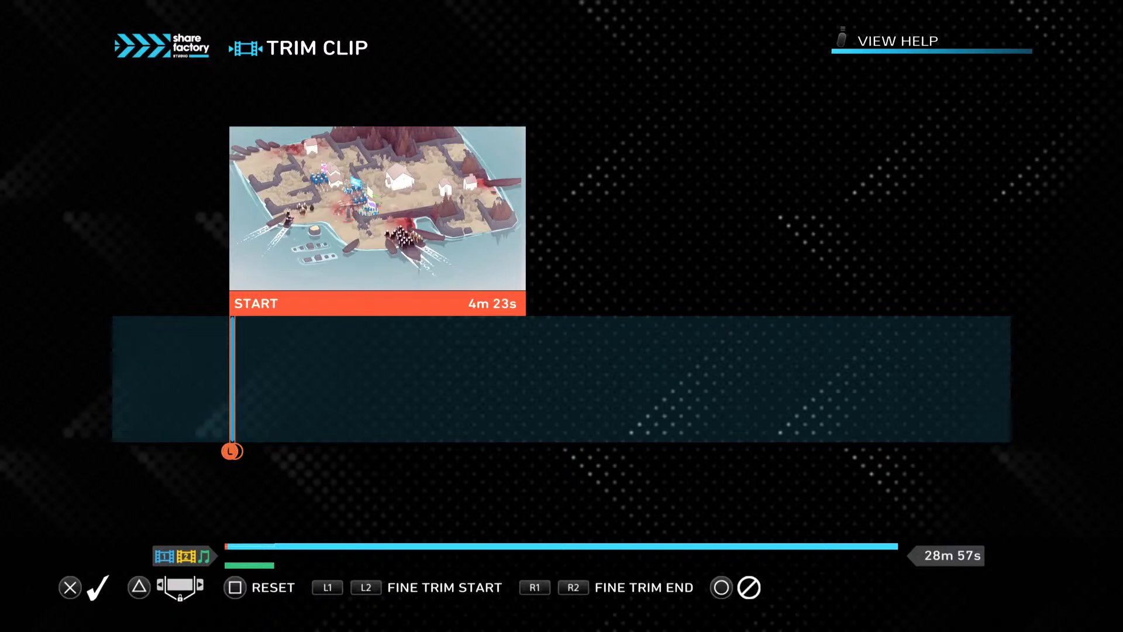
pyautogui.press('Return')
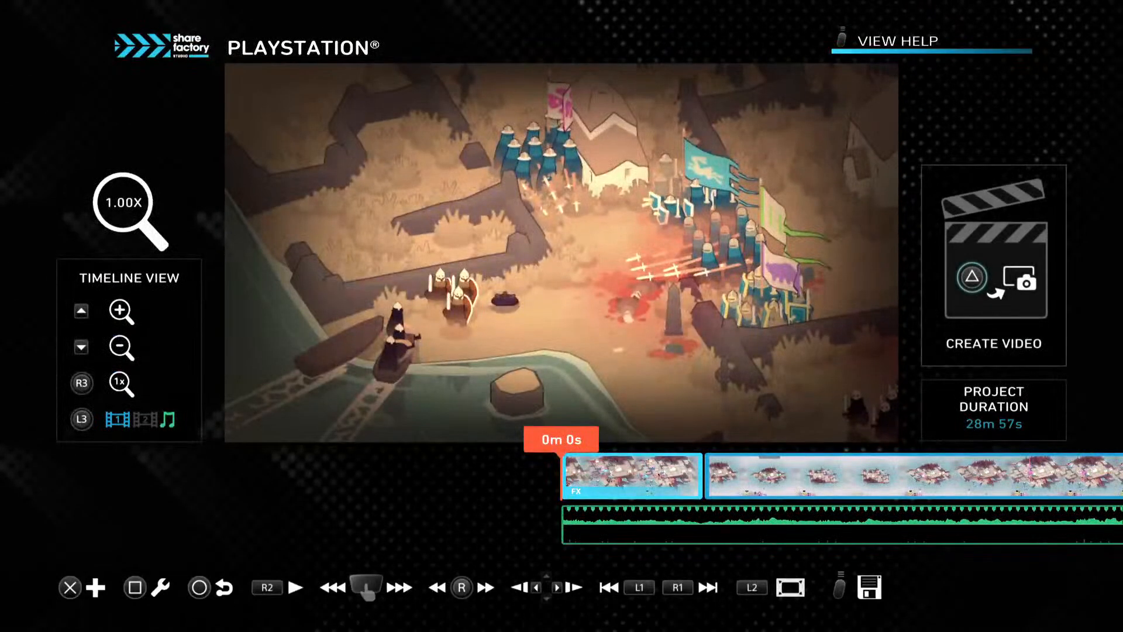
# - Add a Focus camera FX overlay at 0m 0s of the opening clip with a duration of 2.0s
pyautogui.press('Return')
pyautogui.press('Up')
pyautogui.press('Down')
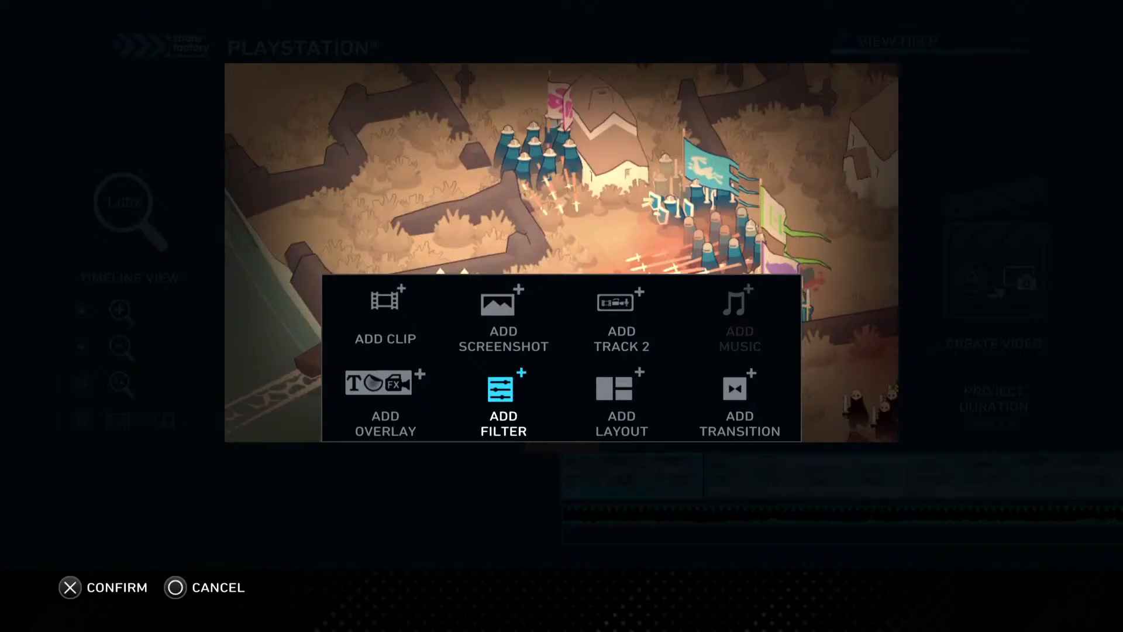
pyautogui.press('Left')
pyautogui.press('Return')
pyautogui.press('Down')
pyautogui.press('Left')
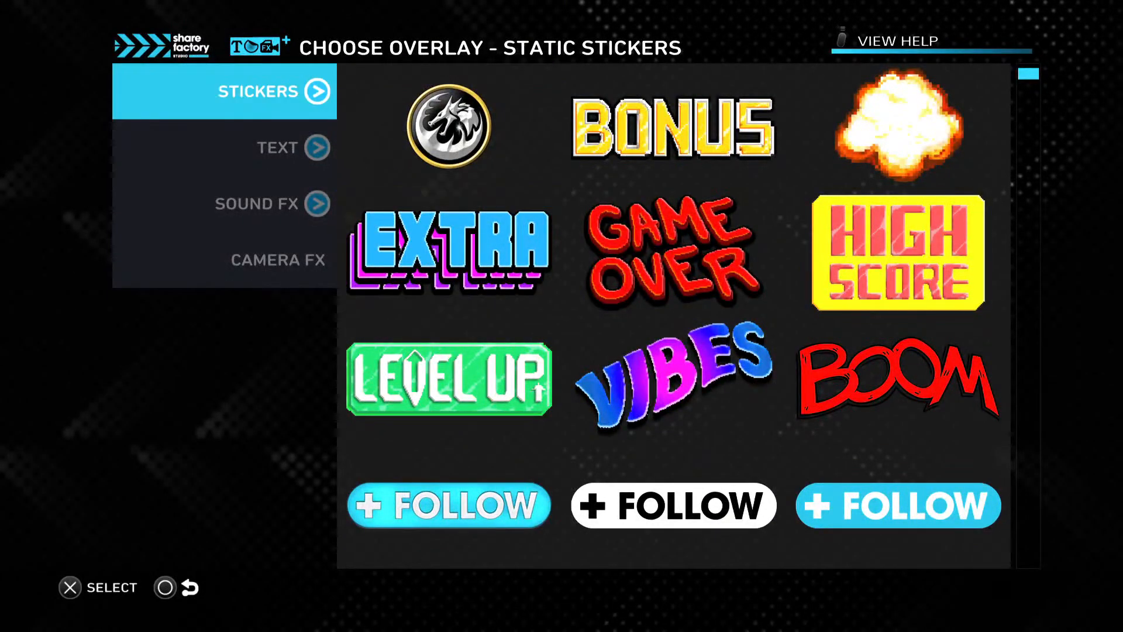
pyautogui.press('Down')
pyautogui.press('Down')
pyautogui.press('Down')
pyautogui.press('Right')
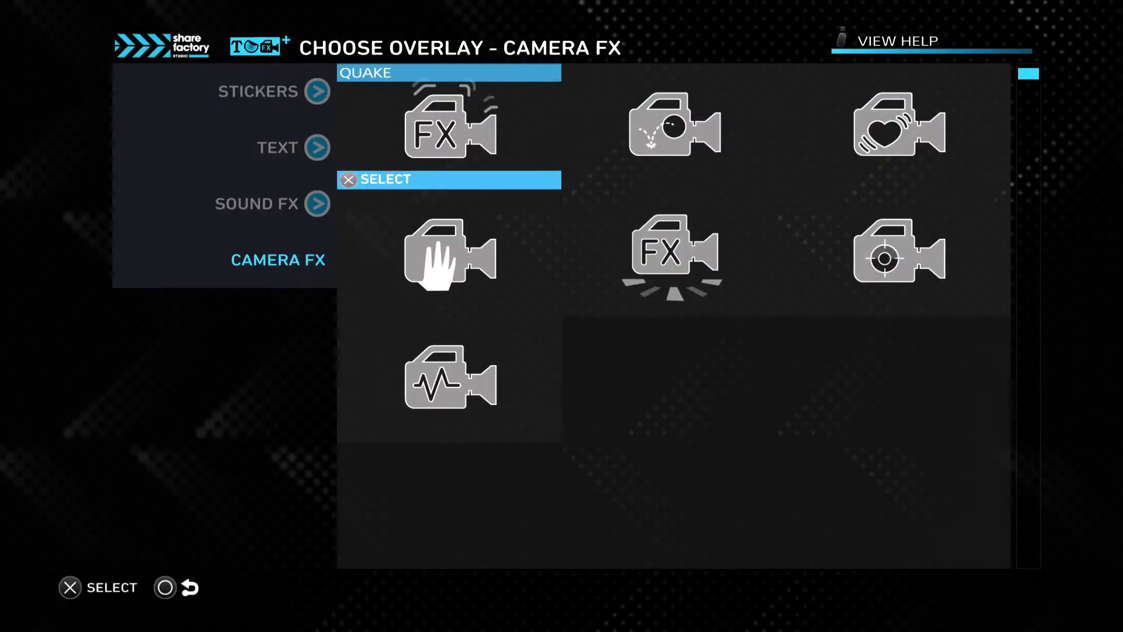
pyautogui.press('Down')
pyautogui.press('Right')
# - Look through the editing options and camera settings of the Focus overlay
pyautogui.press('Right')
pyautogui.press('Return')
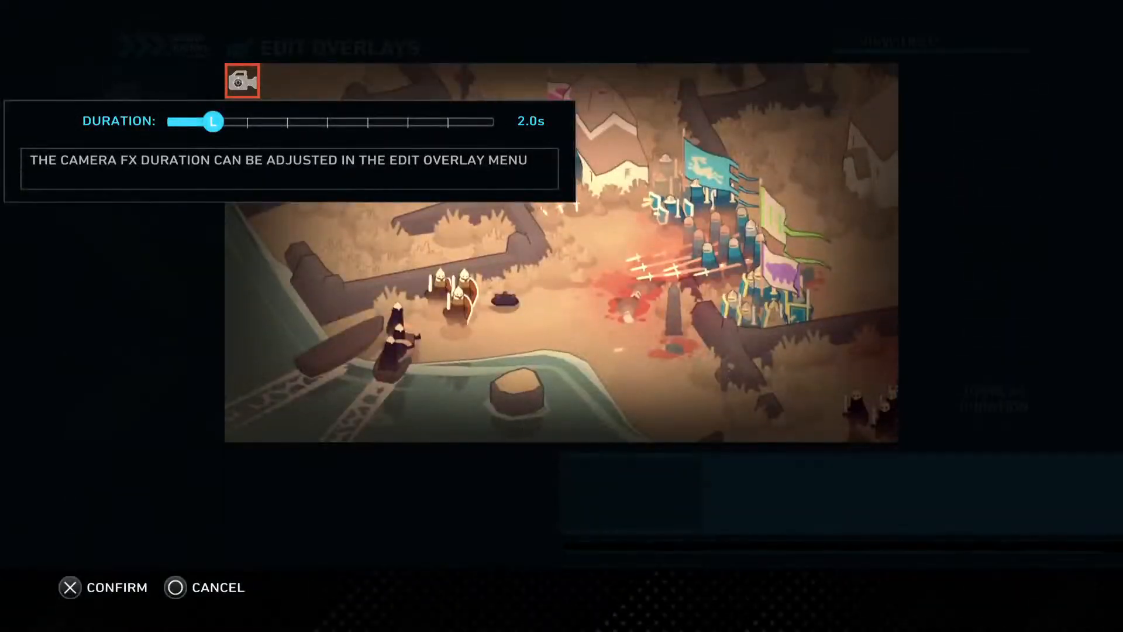
pyautogui.press('Return')
pyautogui.press('Right')
pyautogui.press('Right')
pyautogui.press('Left')
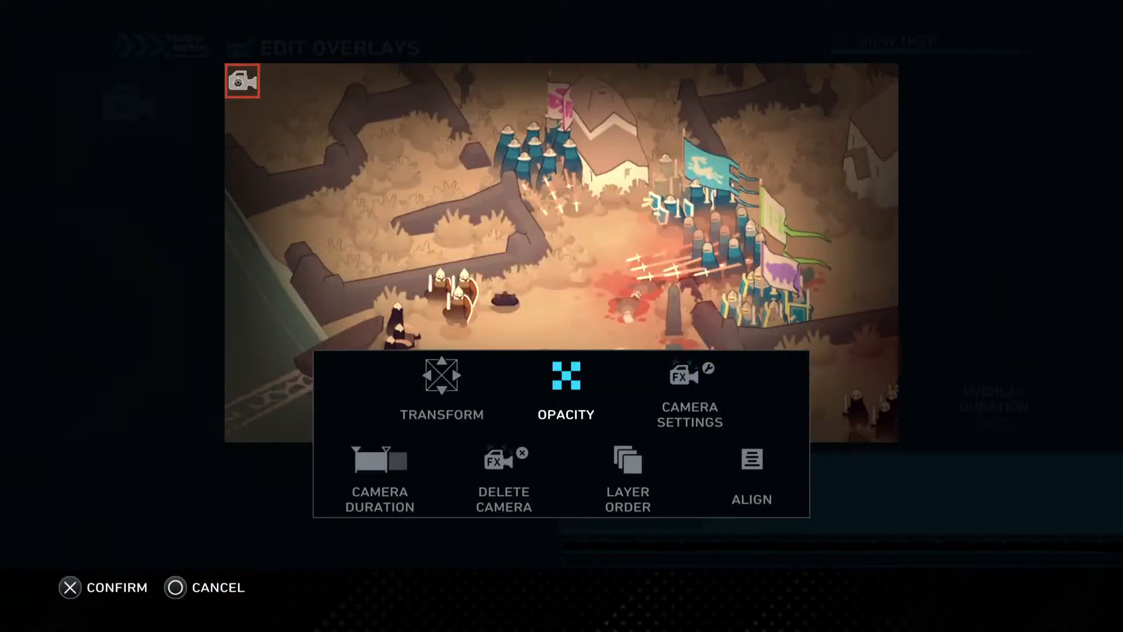
pyautogui.press('Right')
pyautogui.press('Return')
pyautogui.press('Return')
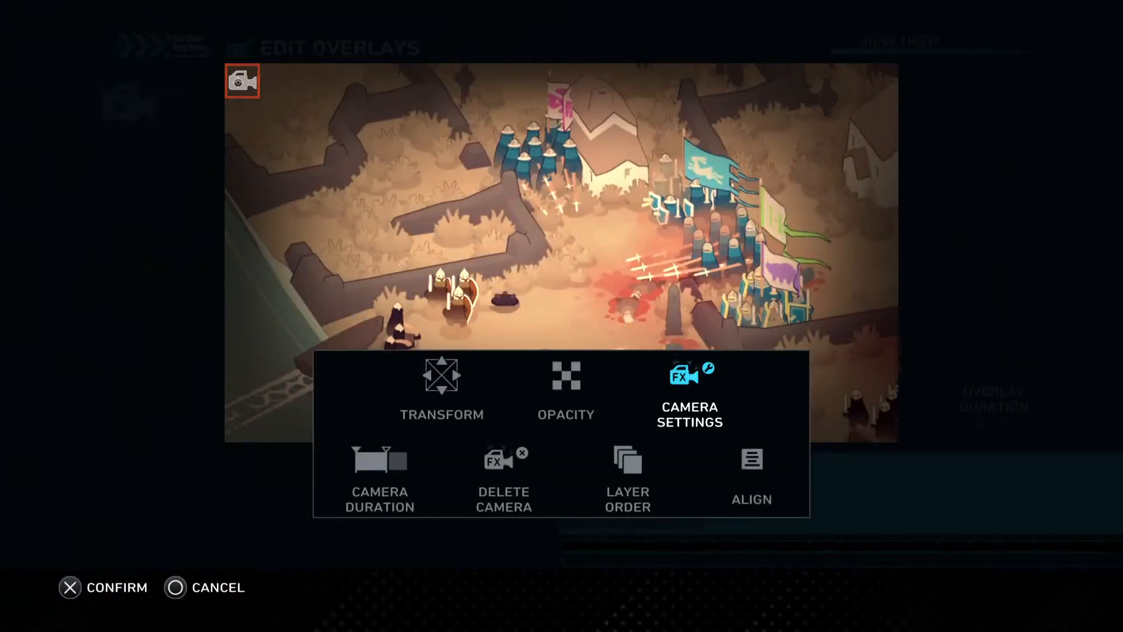
pyautogui.press('Left')
pyautogui.press('Left')
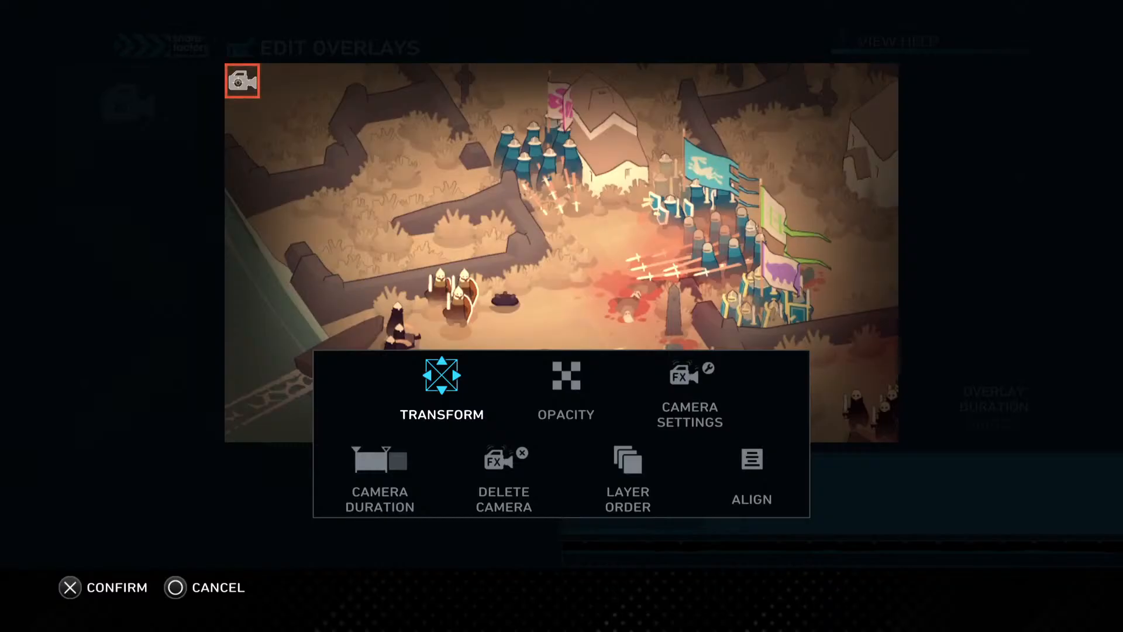
pyautogui.press('Escape')
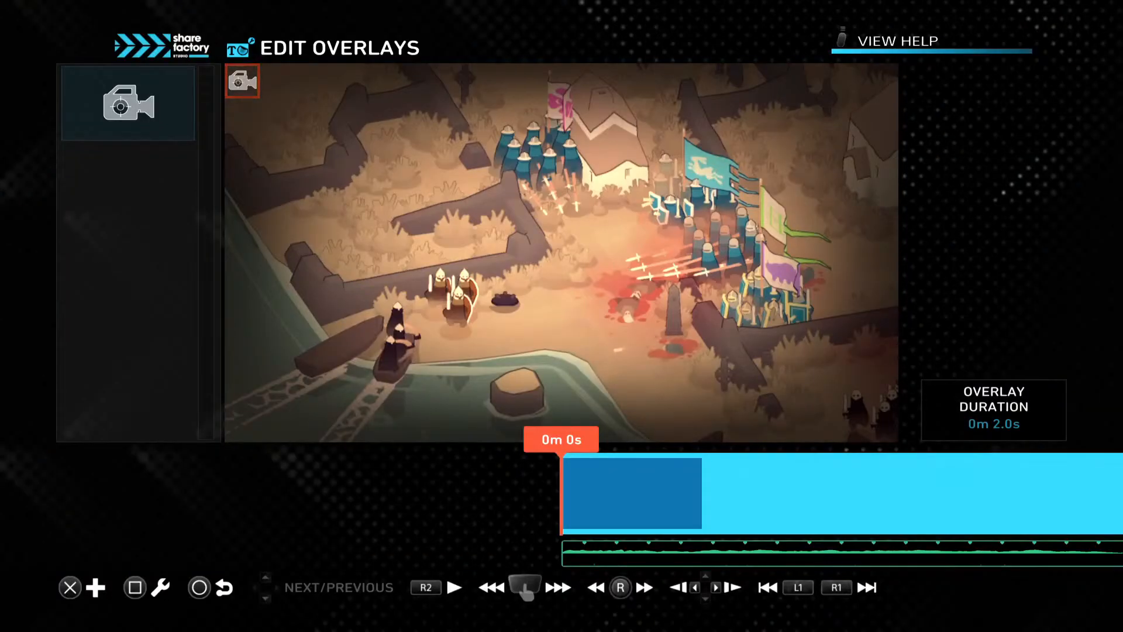
# - Play the opening clip from 0m 0s several times to check the Focus camera effect and its timing
pyautogui.press('space')
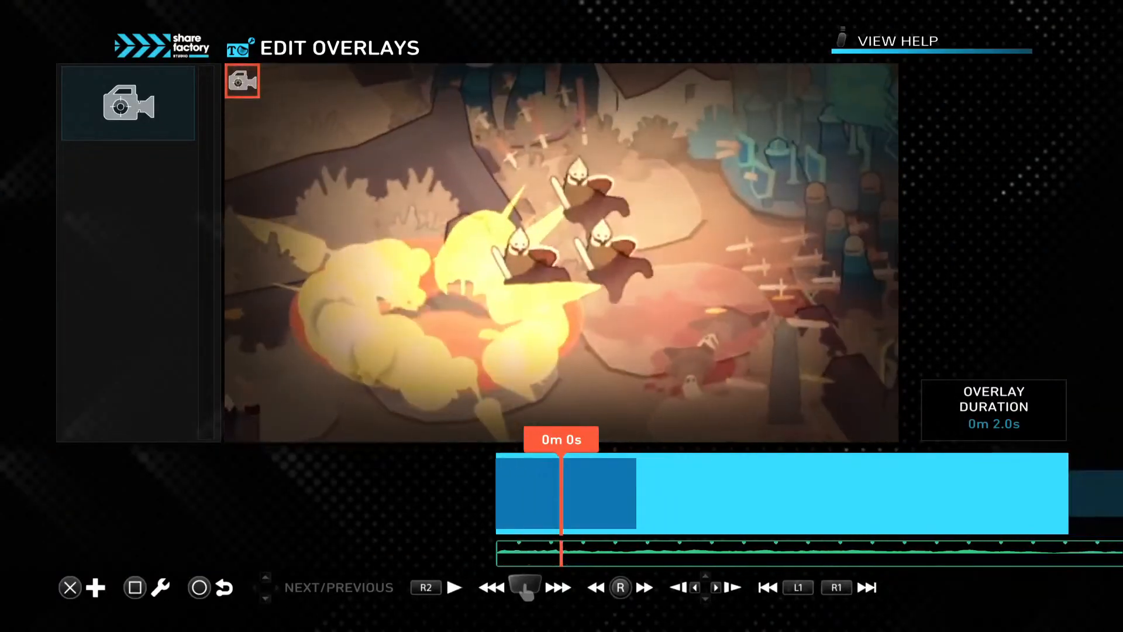
pyautogui.press('space')
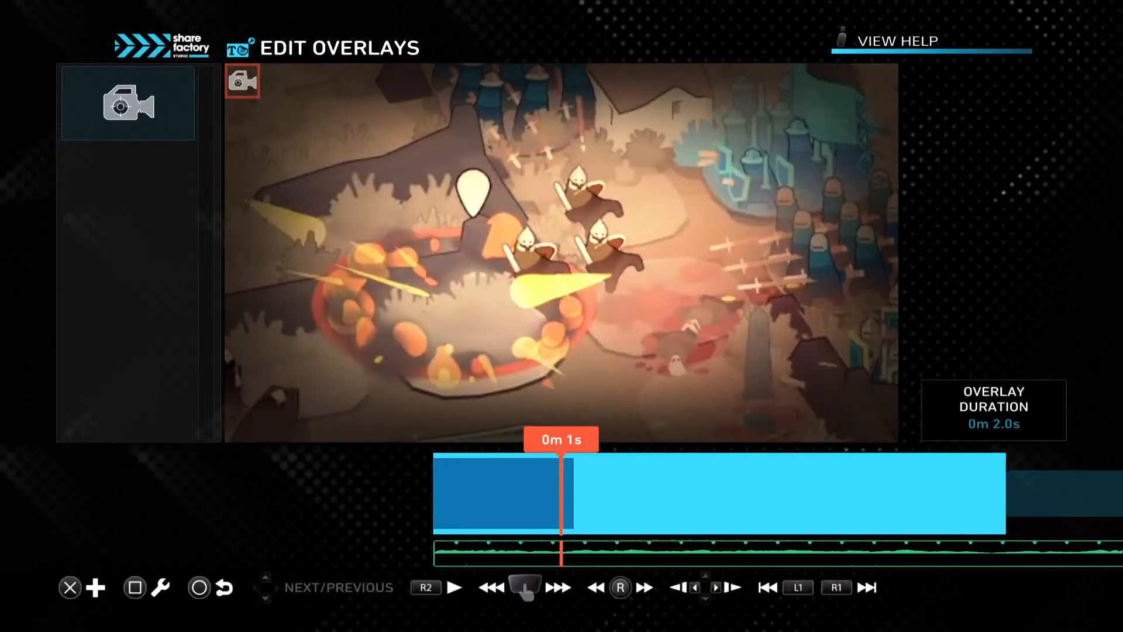
pyautogui.press('Left')
pyautogui.press('Right')
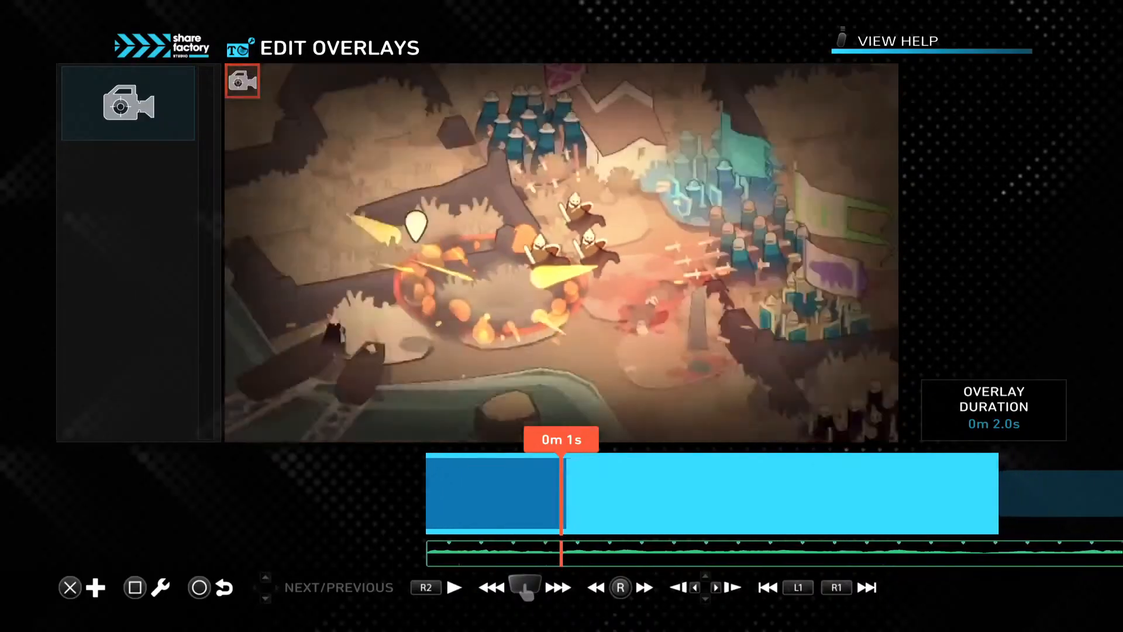
pyautogui.press('Right')
pyautogui.press('Left')
pyautogui.press('space')
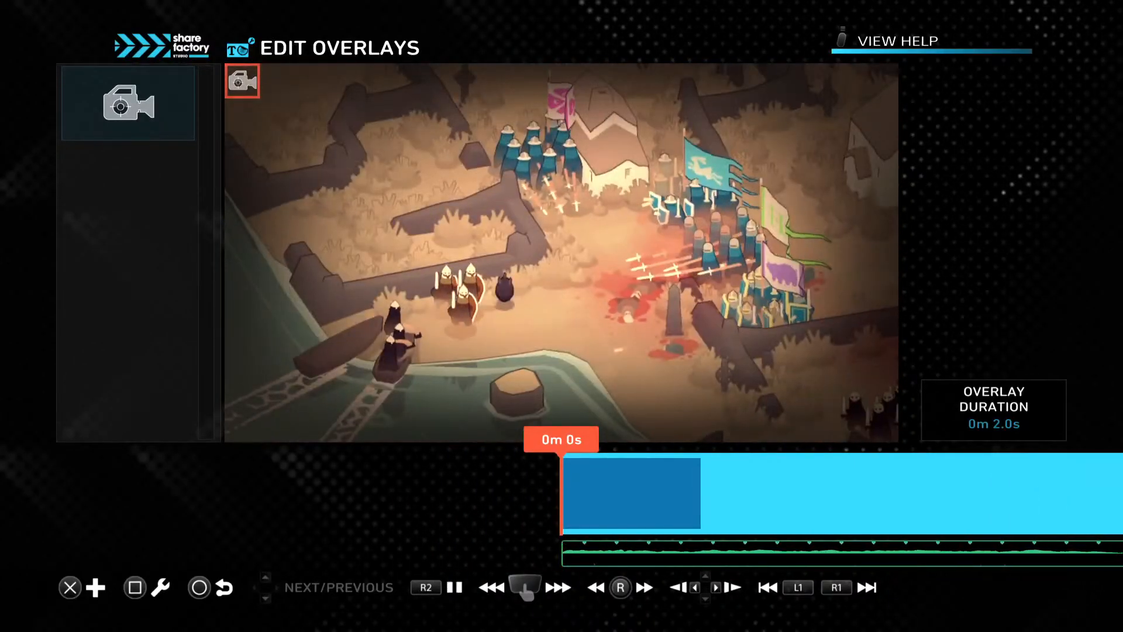
pyautogui.press('space')
pyautogui.press('Left')
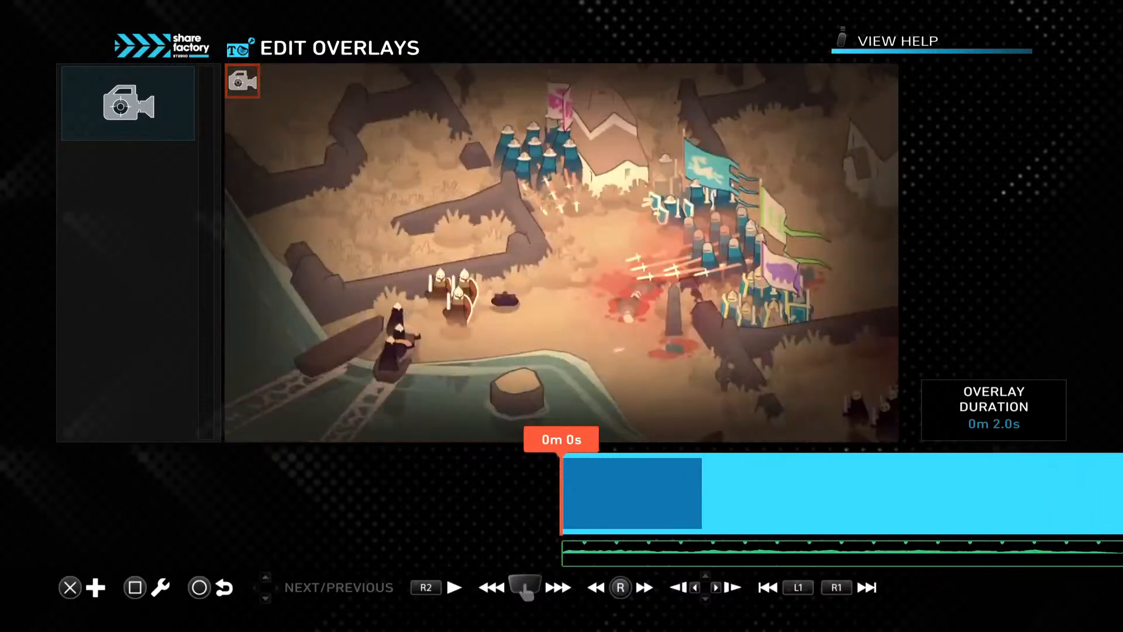
pyautogui.press('space')
pyautogui.press('space')
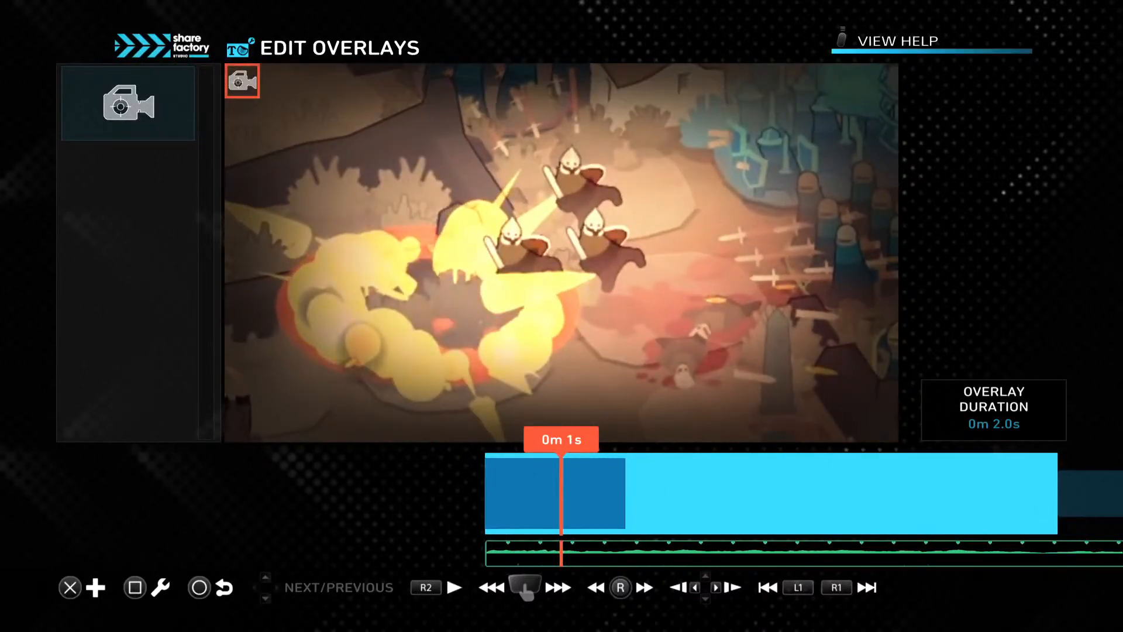
pyautogui.press('Left')
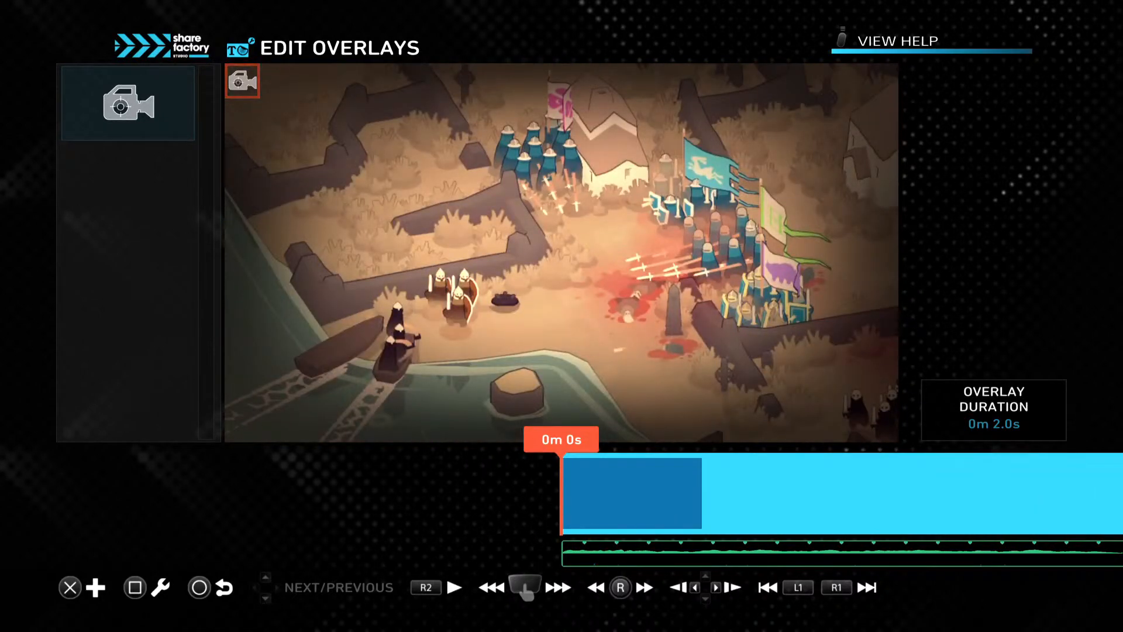
# - Move the opening clip's start point slightly further back within 4m 23s using a fine trim
pyautogui.press('Escape')
pyautogui.press('Return')
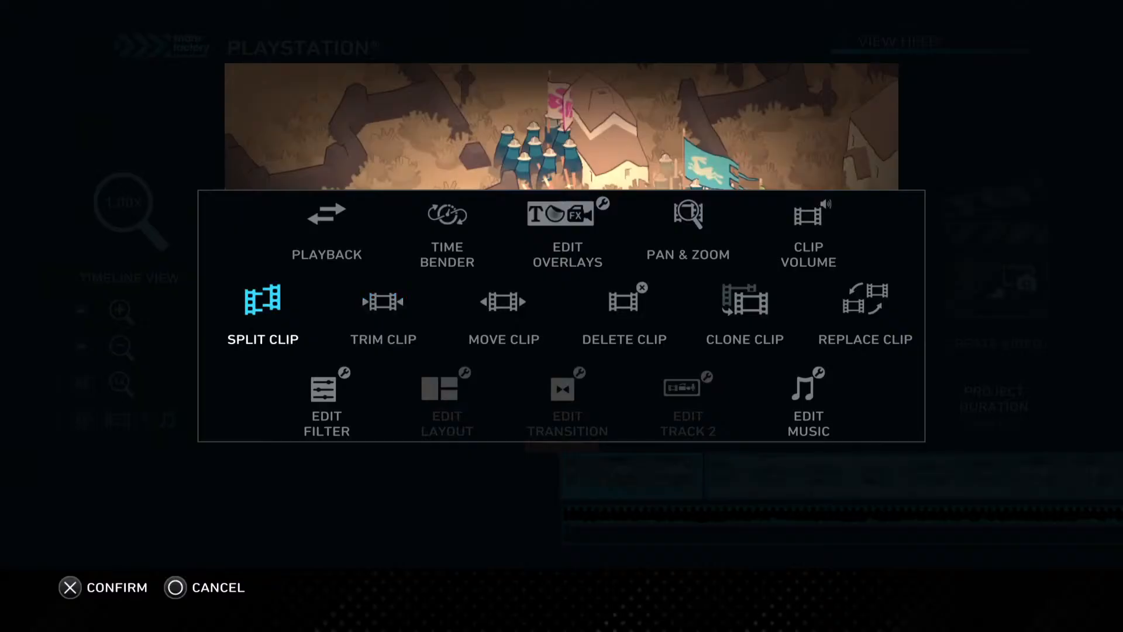
pyautogui.press('Right')
pyautogui.press('Return')
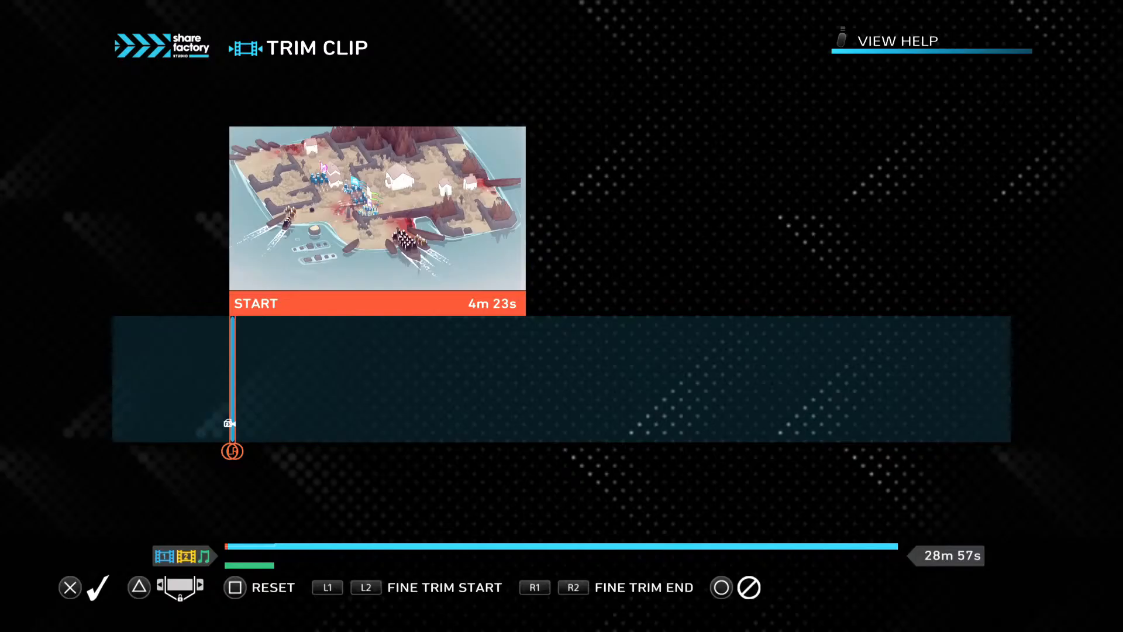
pyautogui.press('Escape')
pyautogui.press('space')
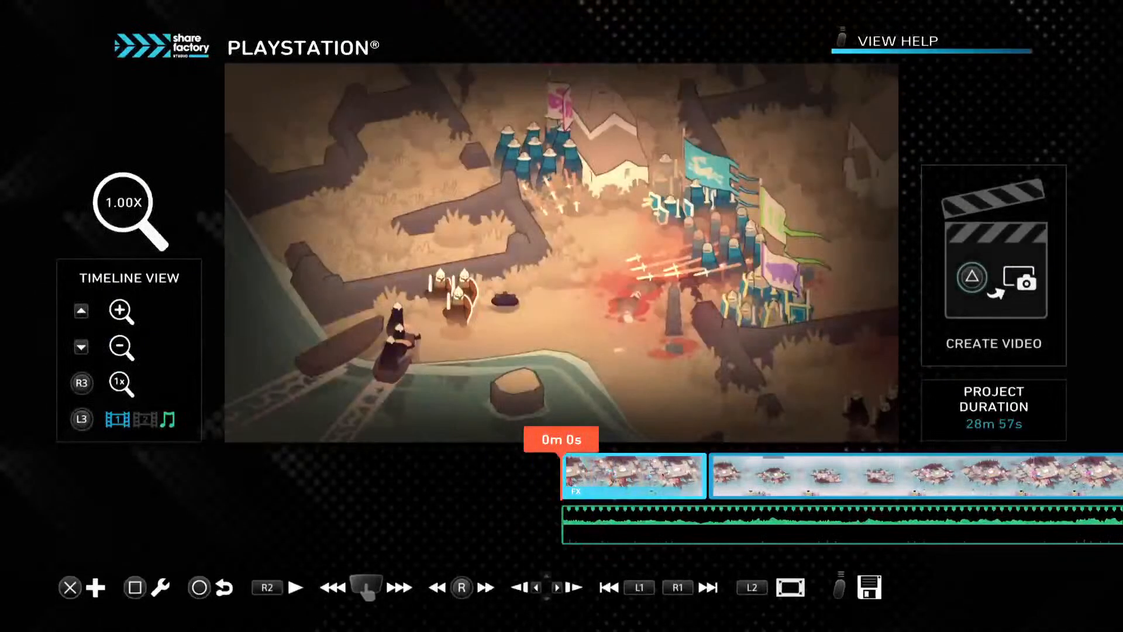
# - Add the camera FX overlay with the hand icon at 0m 0s of the opening clip with a duration of 8.4s
pyautogui.press('Return')
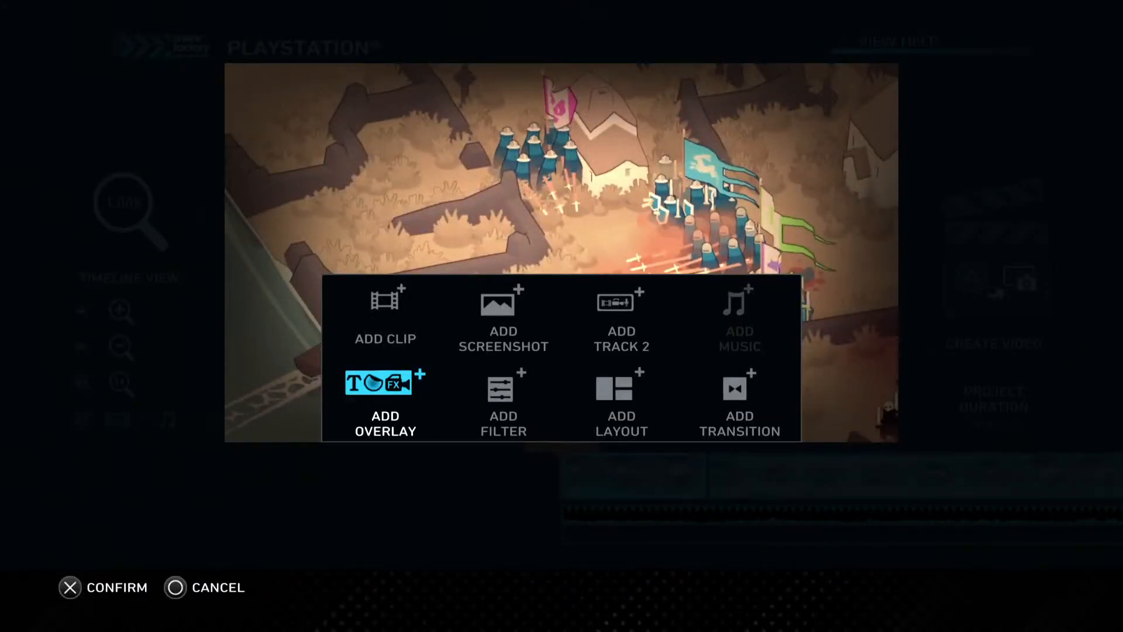
pyautogui.press('Right')
pyautogui.press('Right')
pyautogui.press('Right')
pyautogui.press('Left')
pyautogui.press('Left')
pyautogui.press('Left')
pyautogui.press('Return')
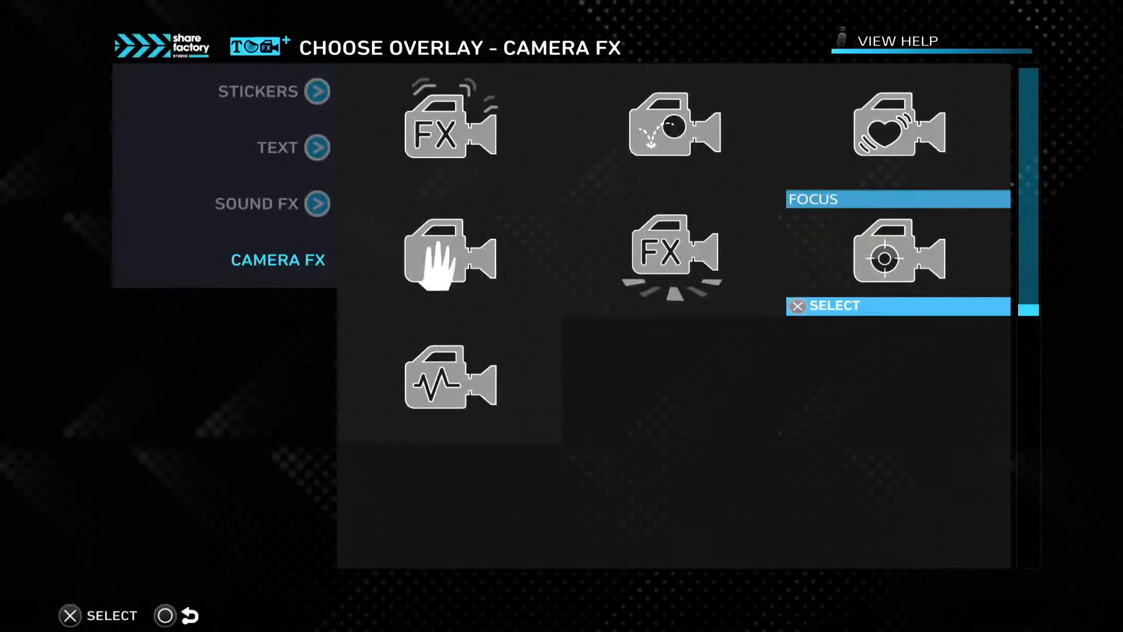
pyautogui.press('Left')
# - Go through the new camera overlay's editing options and confirm its duration from 0m 0s to 0m 8s
pyautogui.press('Left')
pyautogui.press('Return')
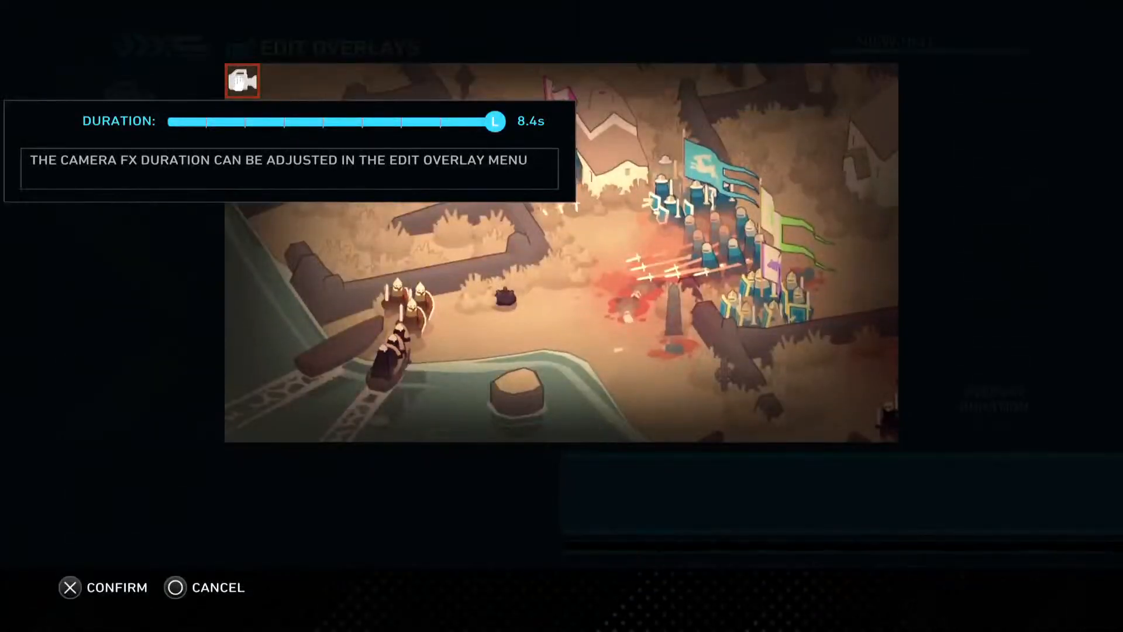
pyautogui.press('Return')
pyautogui.press('Left')
pyautogui.press('Left')
pyautogui.press('Down')
pyautogui.press('Left')
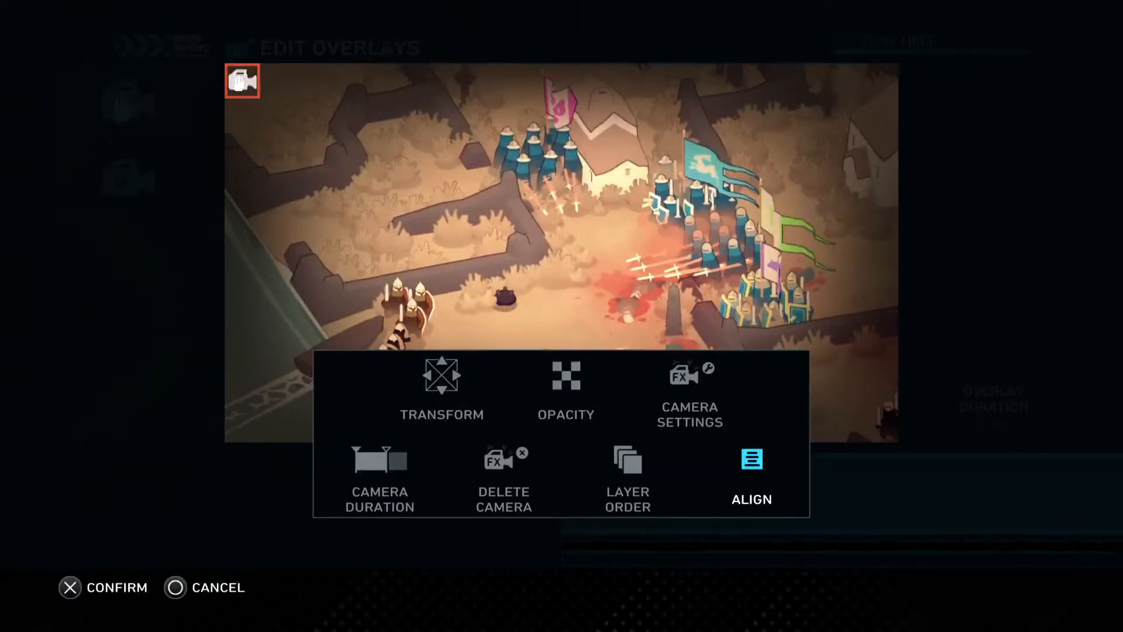
pyautogui.press('Return')
pyautogui.press('Return')
pyautogui.press('Left')
pyautogui.press('Left')
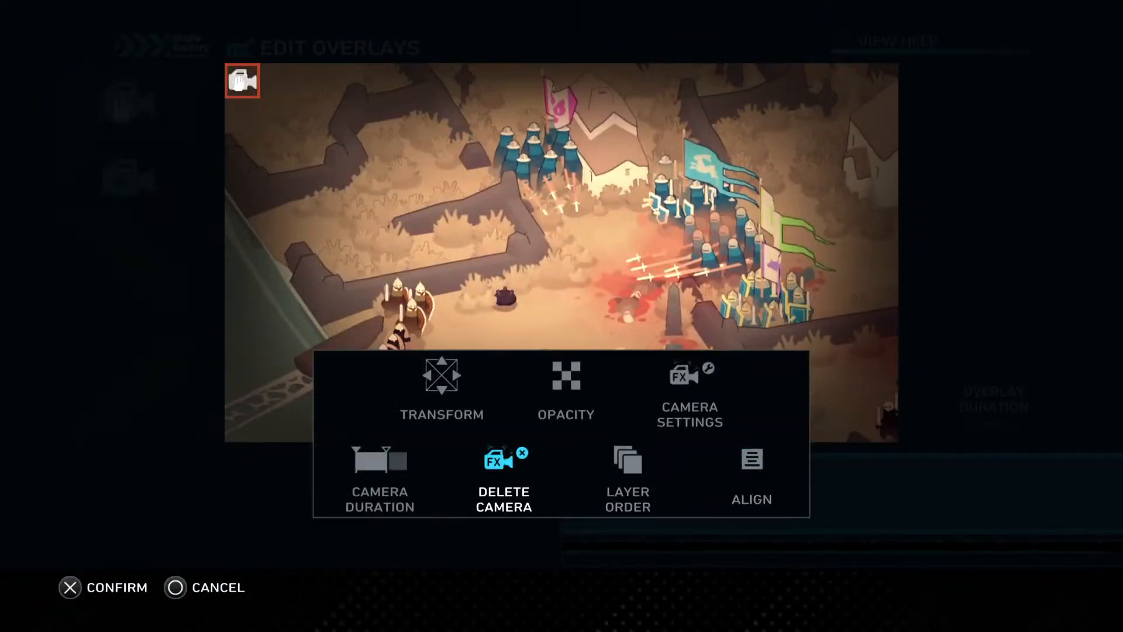
pyautogui.press('Left')
pyautogui.press('Return')
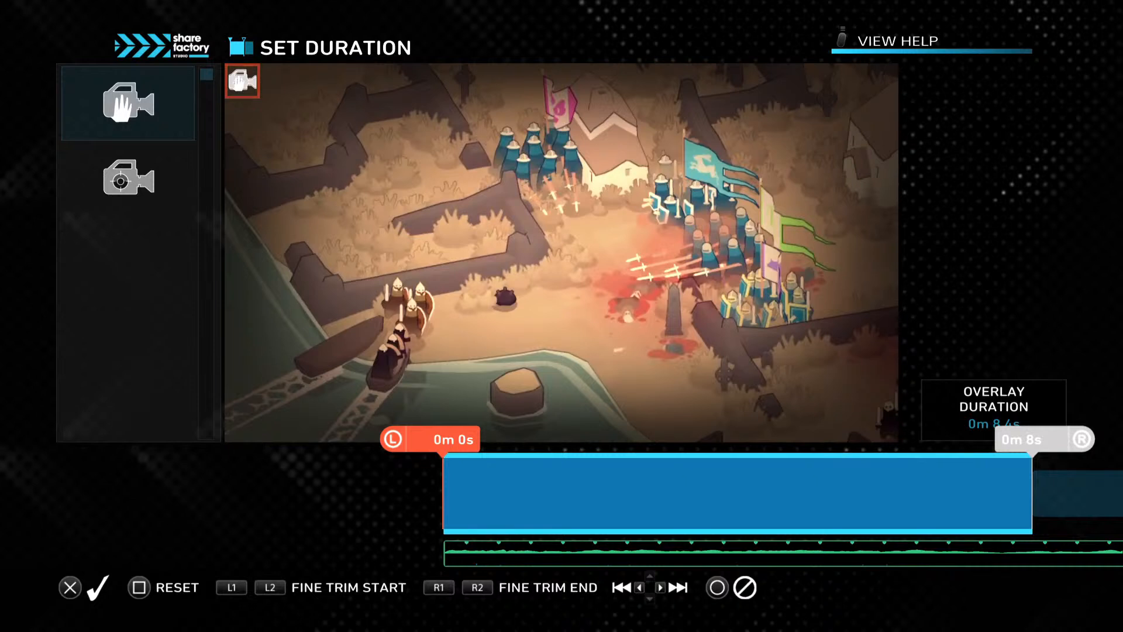
pyautogui.press('Return')
# - Look through the camera overlay's remaining options and play the opening clip from its start to check the effect
pyautogui.press('Up')
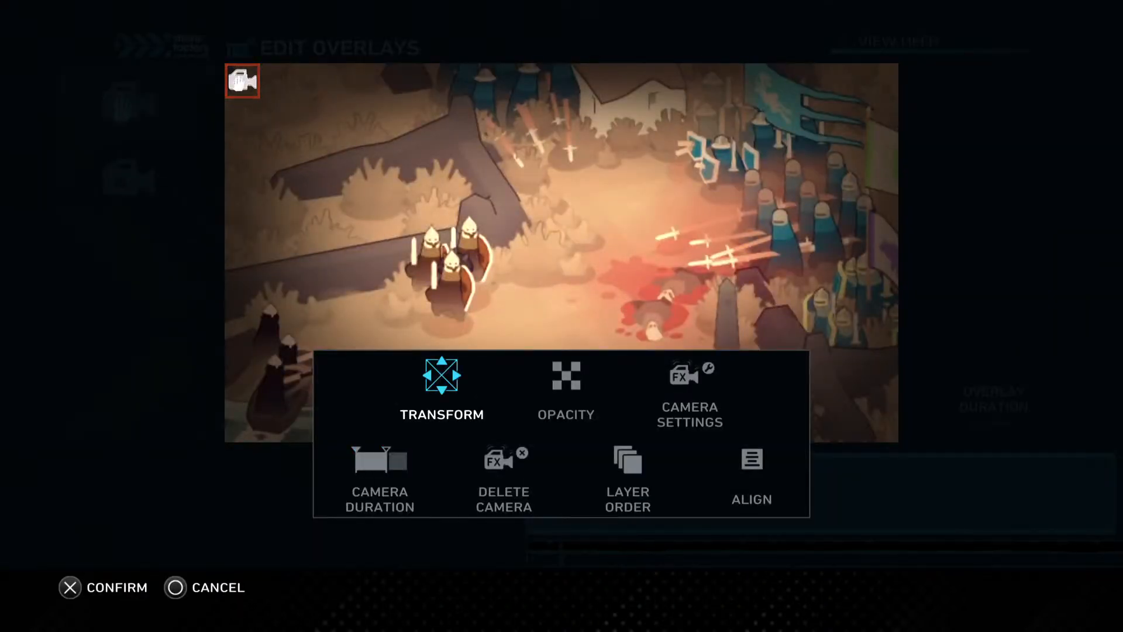
pyautogui.press('Right')
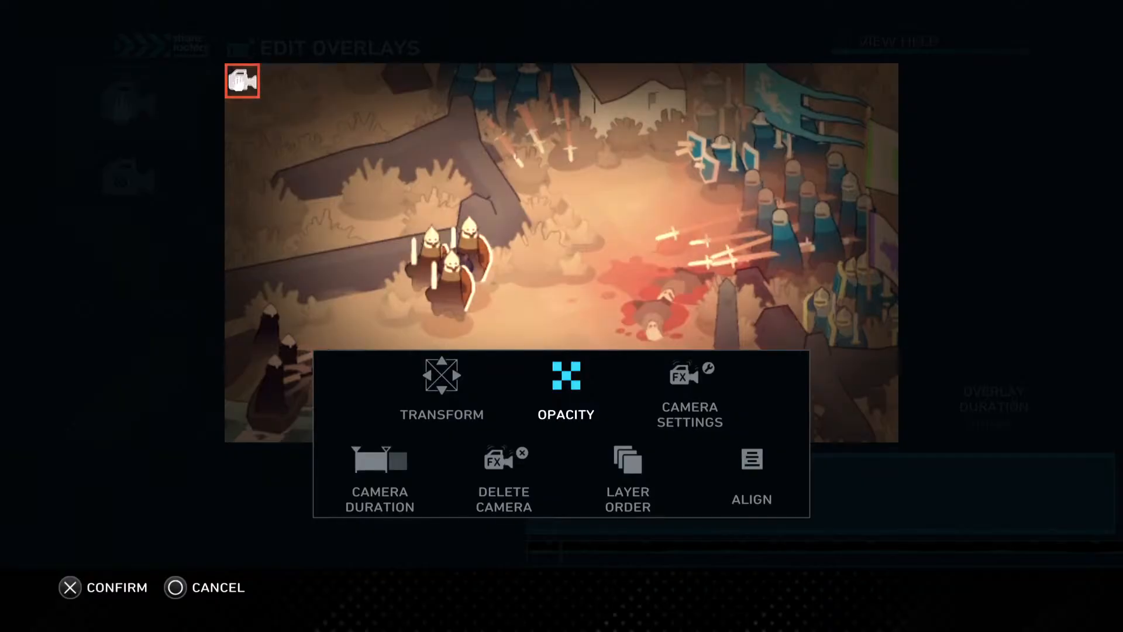
pyautogui.press('Right')
pyautogui.press('Escape')
pyautogui.press('Home')
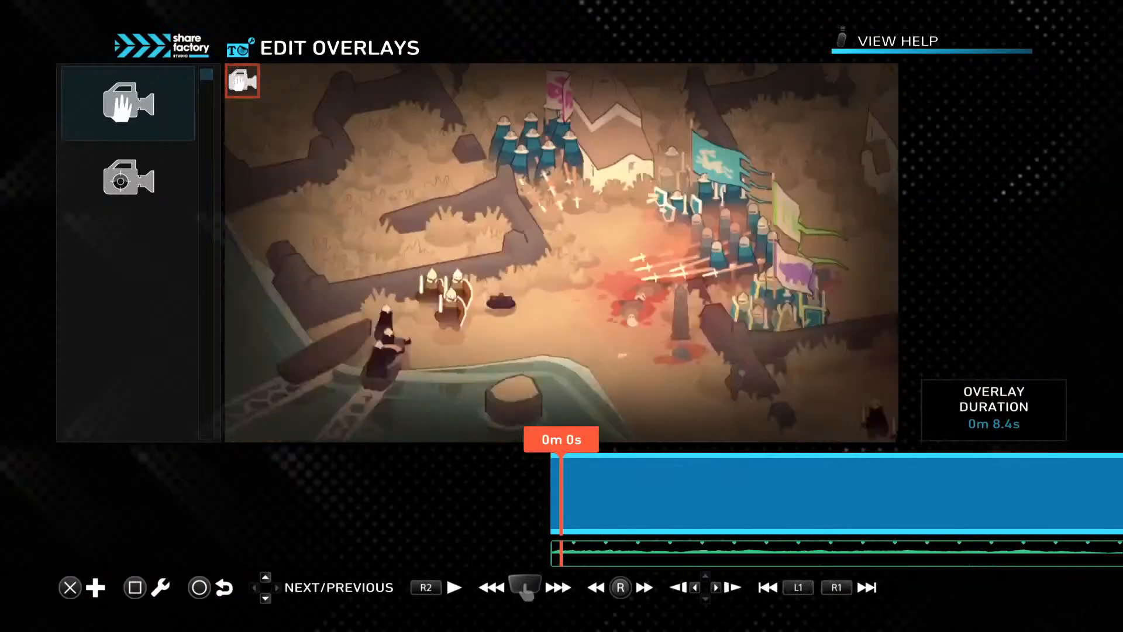
pyautogui.press('space')
pyautogui.press('space')
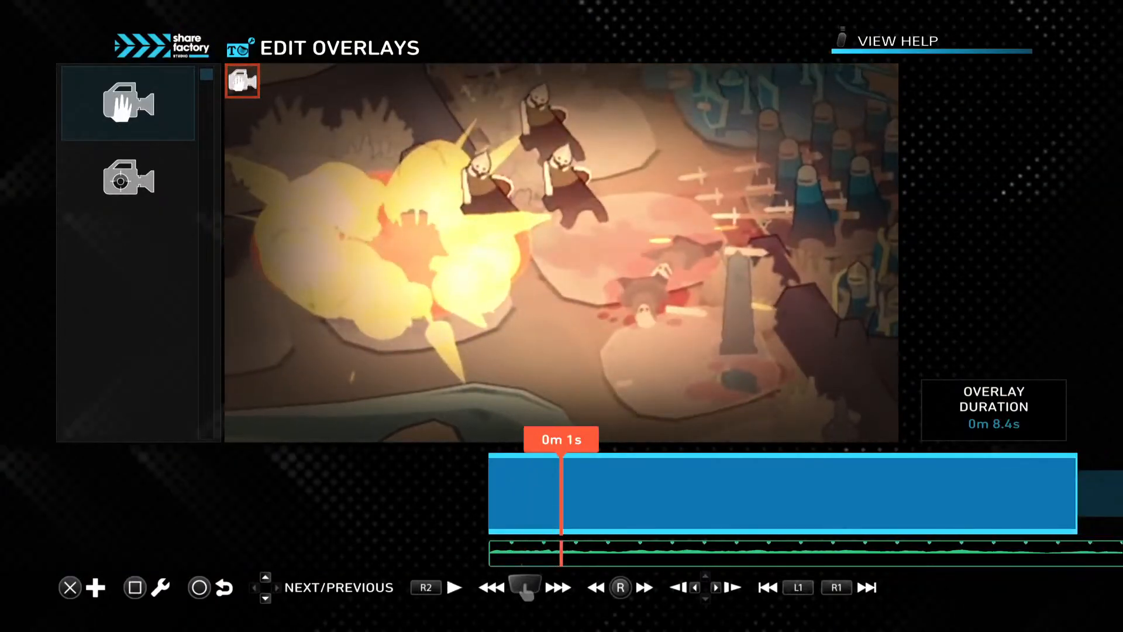
pyautogui.press('space')
pyautogui.press('Return')
pyautogui.press('Escape')
pyautogui.press('Escape')
# - Pan the opening clip's framing upwards with Pan & Zoom, keeping the zoom at 200%
pyautogui.press('Return')
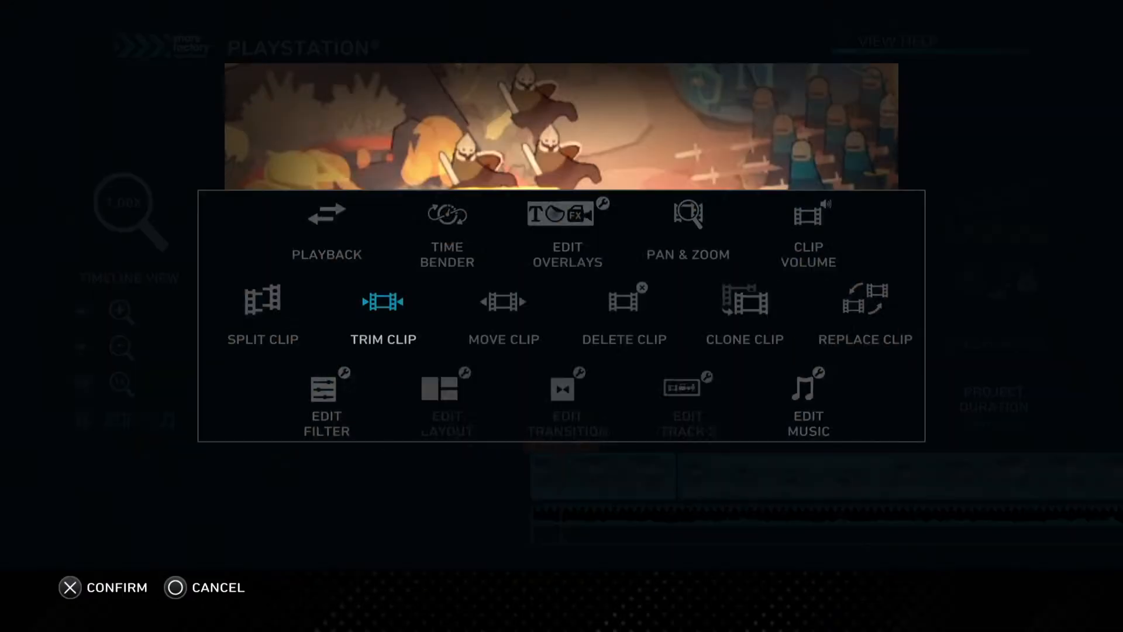
pyautogui.press('Up')
pyautogui.press('Left')
pyautogui.press('Left')
pyautogui.press('Return')
pyautogui.press('Up')
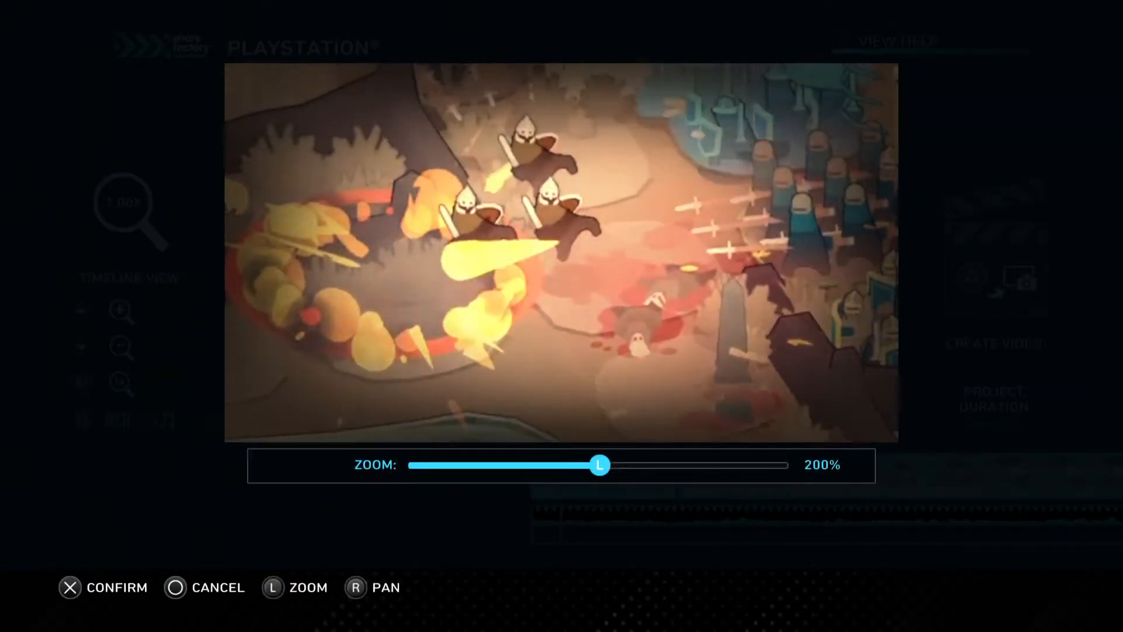
pyautogui.press('Left')
pyautogui.press('Up')
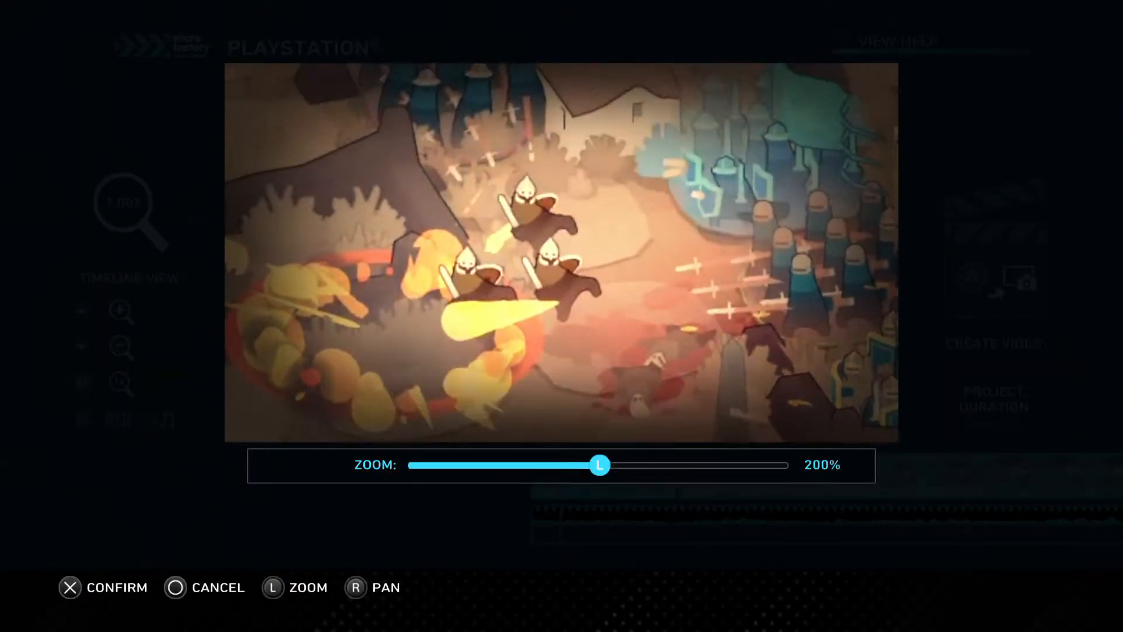
pyautogui.press('Return')
# - Play on to 0m 2s and shift the opening clip's framing slightly down and left at 200% zoom
pyautogui.press('space')
pyautogui.press('space')
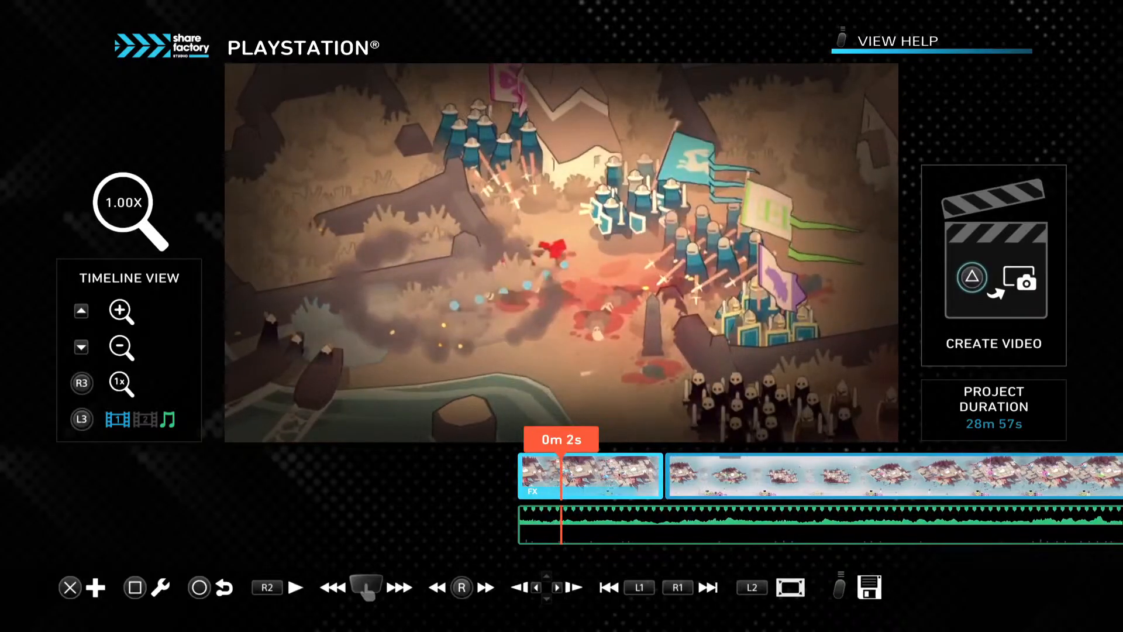
pyautogui.press('Return')
pyautogui.press('Return')
pyautogui.press('Down')
pyautogui.press('Left')
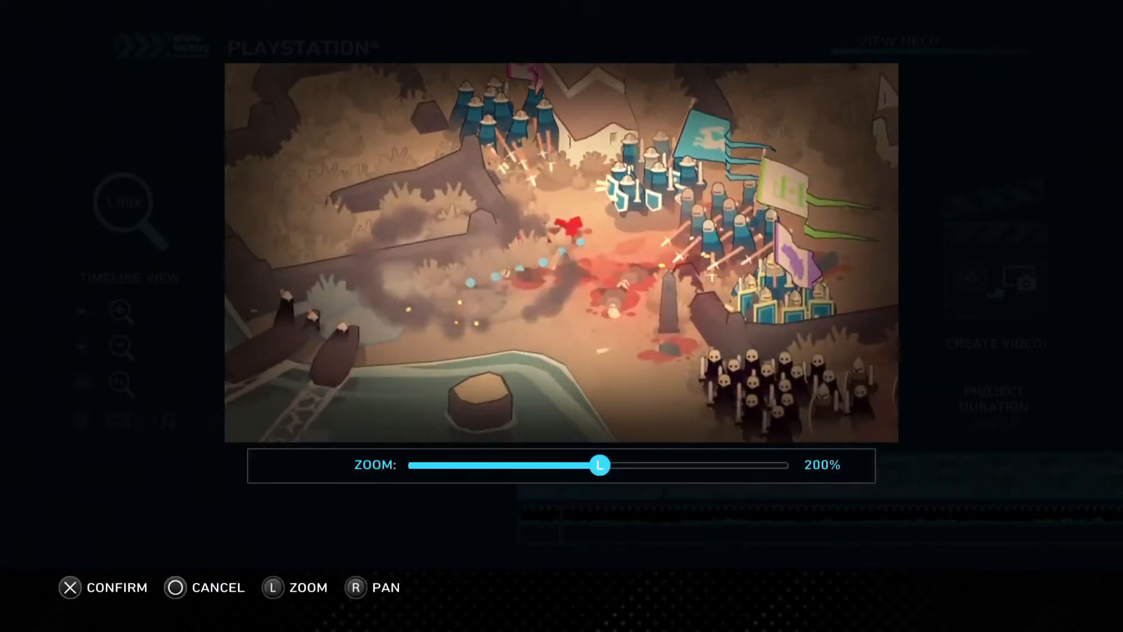
pyautogui.press('Return')
# - Play the opening clip in short stretches up to 0m 7s and rewind to 0m 3s to check the framing
pyautogui.press('space')
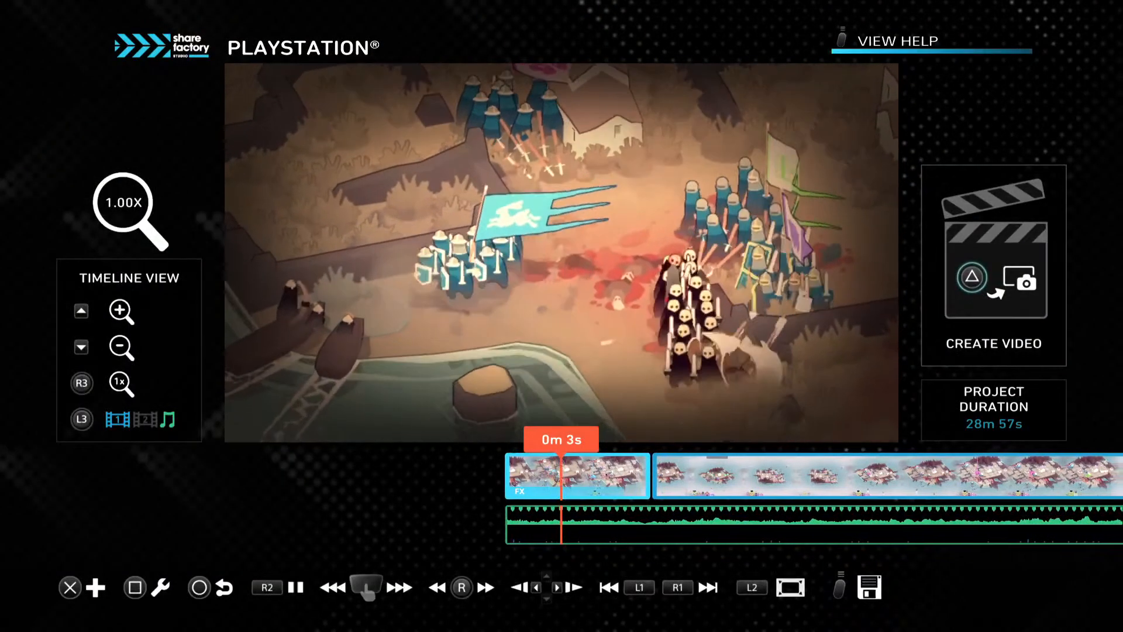
pyautogui.press('space')
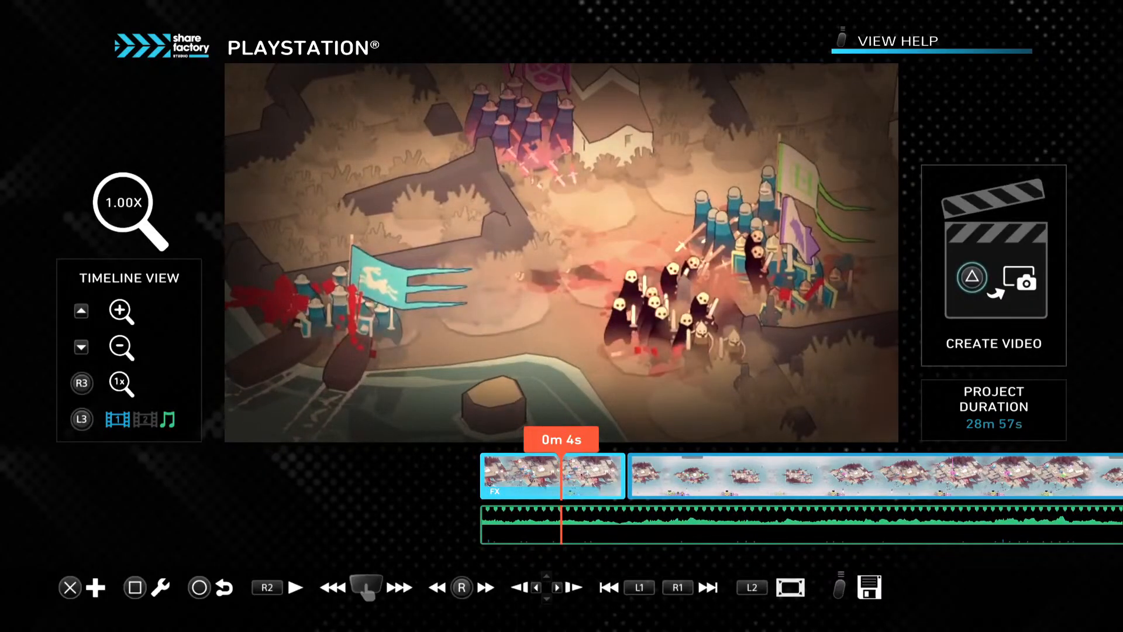
pyautogui.press('space')
pyautogui.press('space')
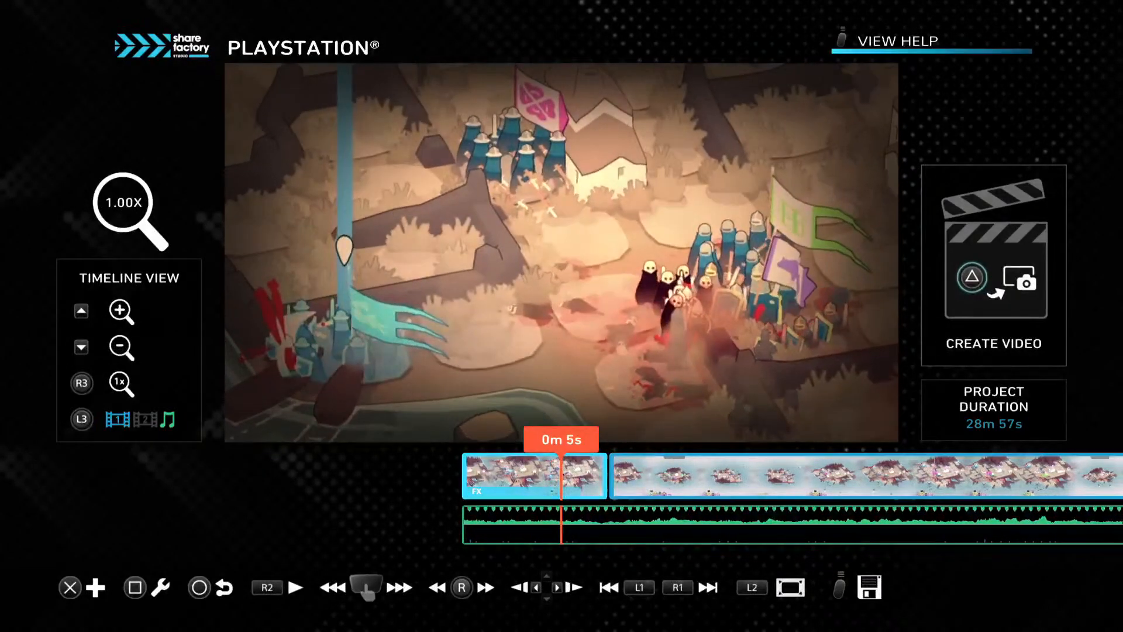
pyautogui.press('space')
pyautogui.press('space')
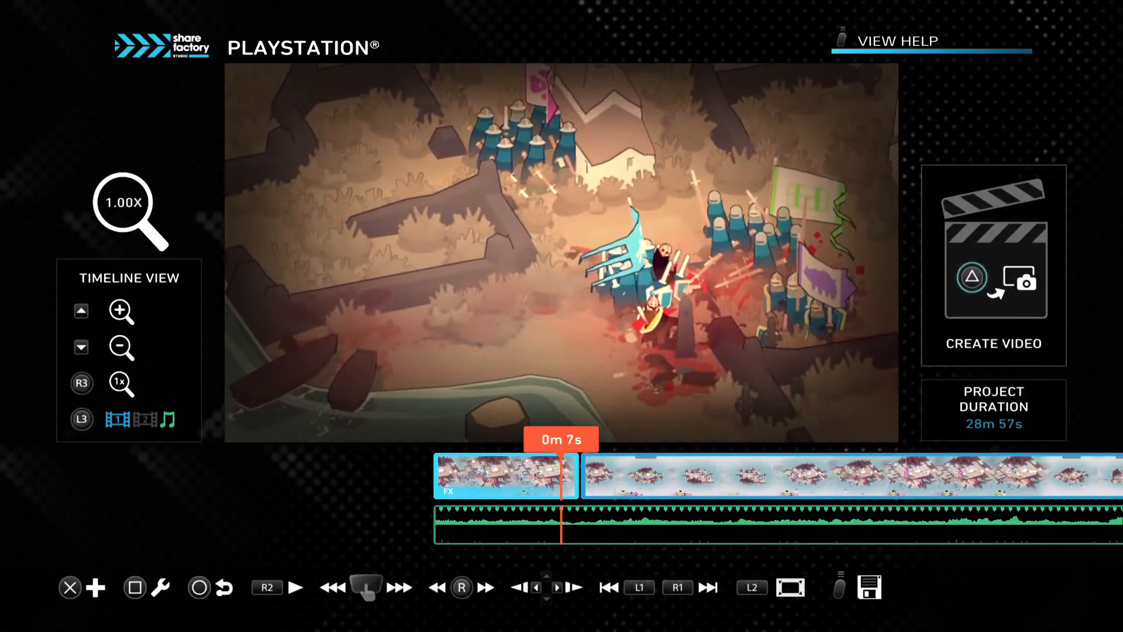
pyautogui.press('Left')
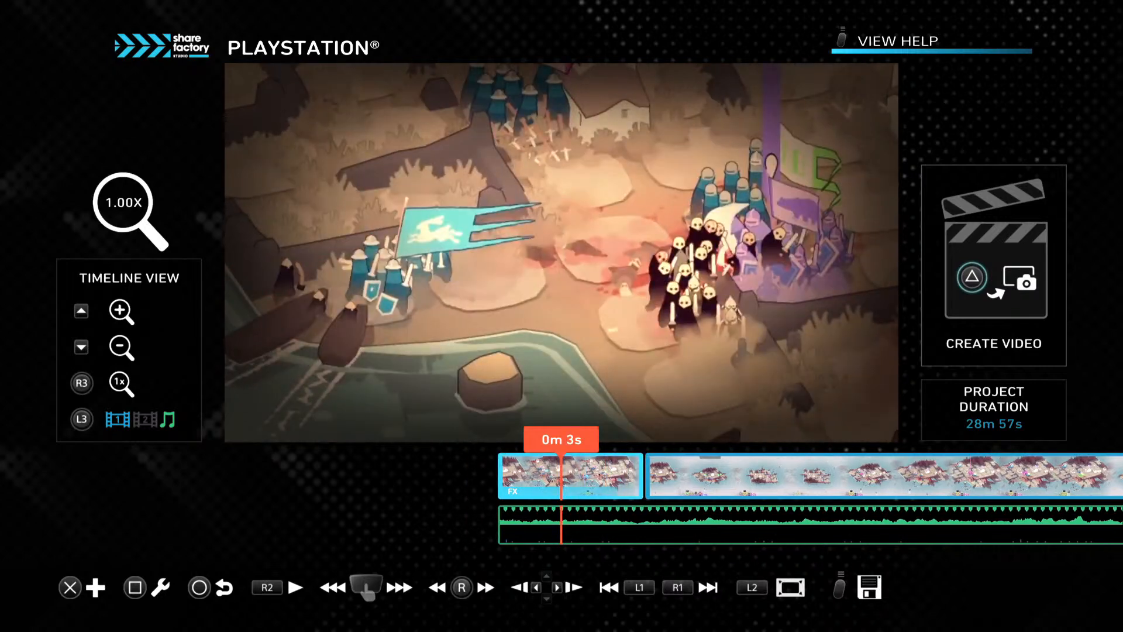
# - Reframe the opening clip at 200% zoom, trying the water area before settling higher up on the battle with the house and banners in view
pyautogui.press('Menu')
pyautogui.press('Return')
pyautogui.press('Left')
pyautogui.press('Down')
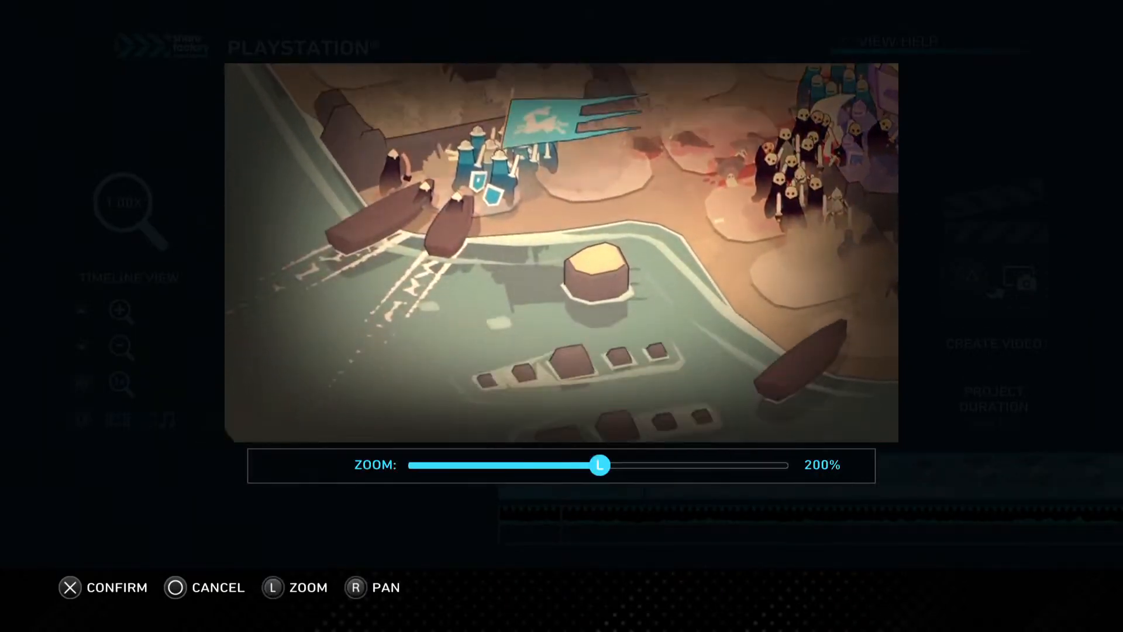
pyautogui.press('Down')
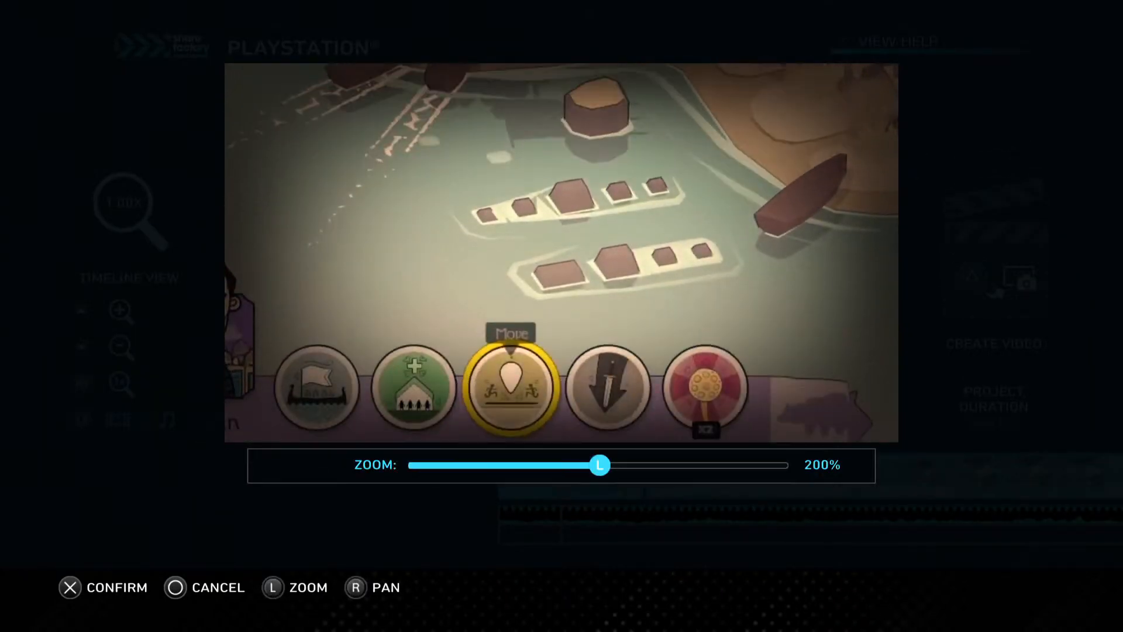
pyautogui.press('Up')
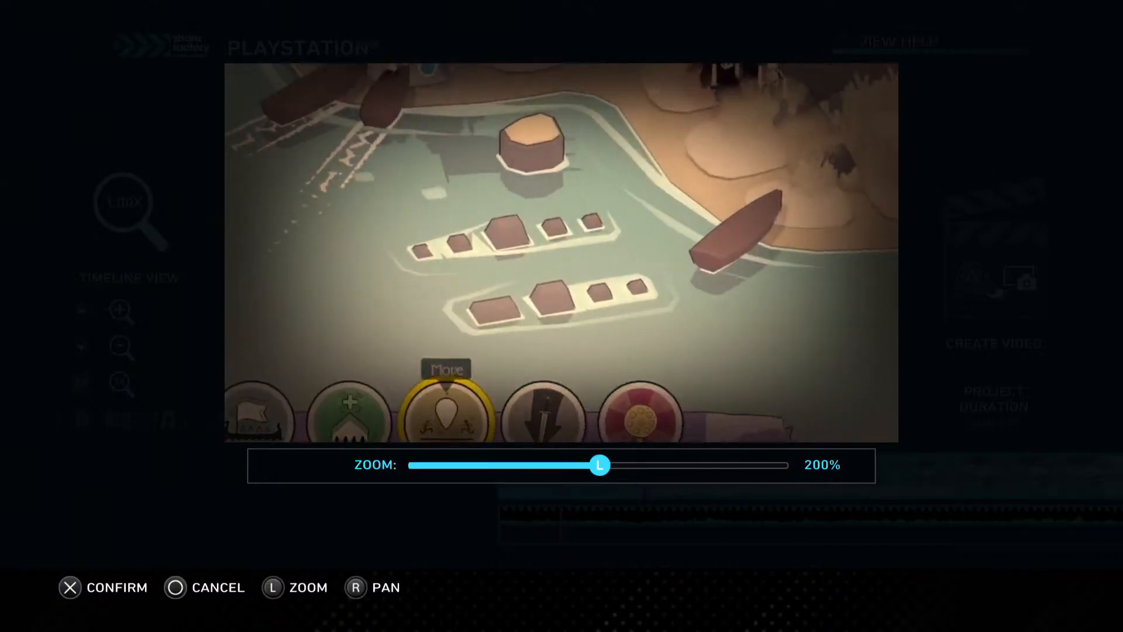
pyautogui.press('Up')
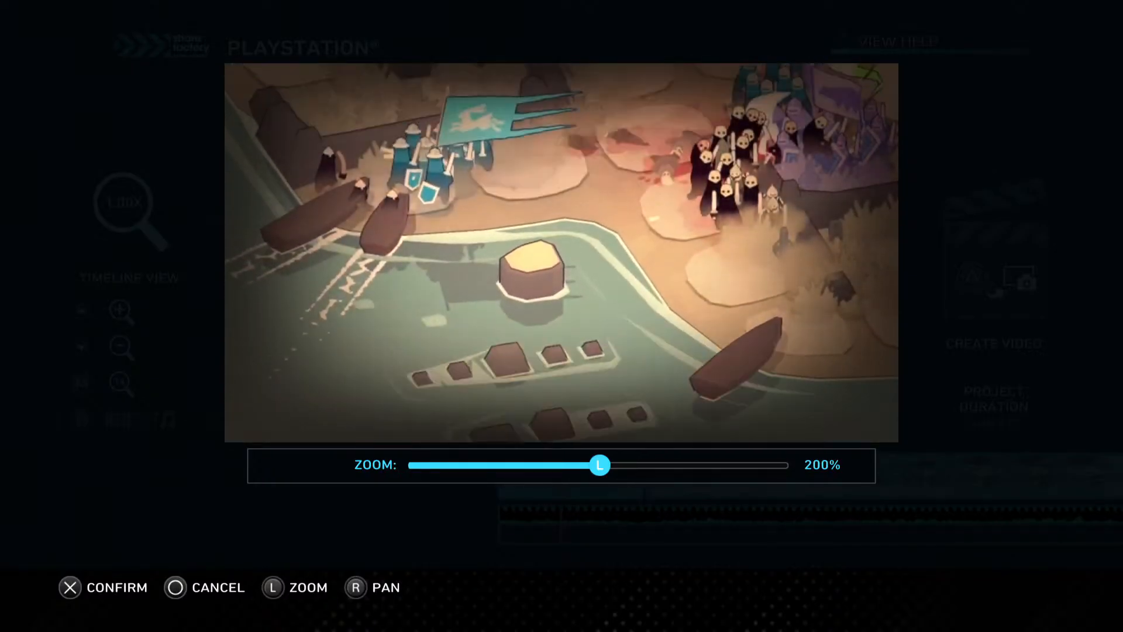
pyautogui.press('Down')
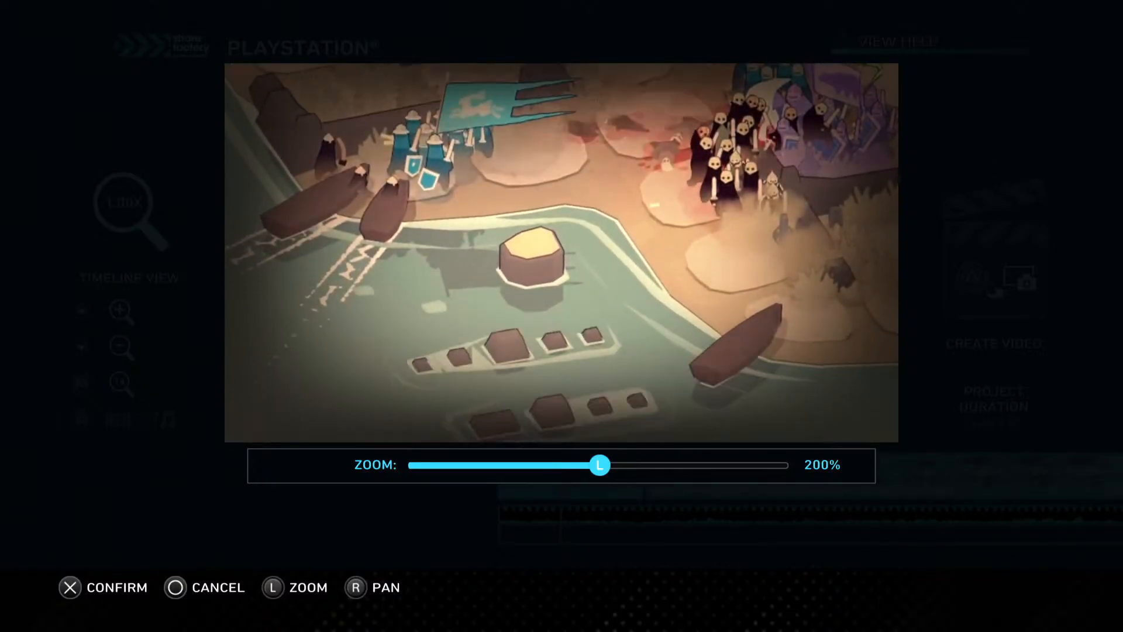
pyautogui.press('Left')
pyautogui.press('Down')
pyautogui.press('Right')
pyautogui.press('Up')
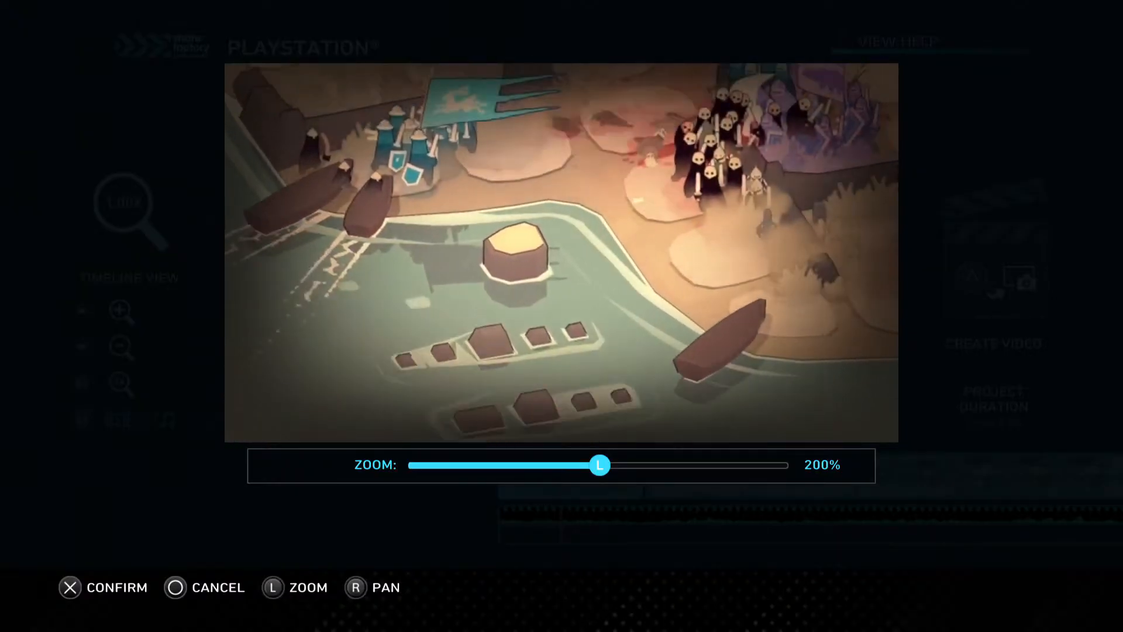
pyautogui.press('Up')
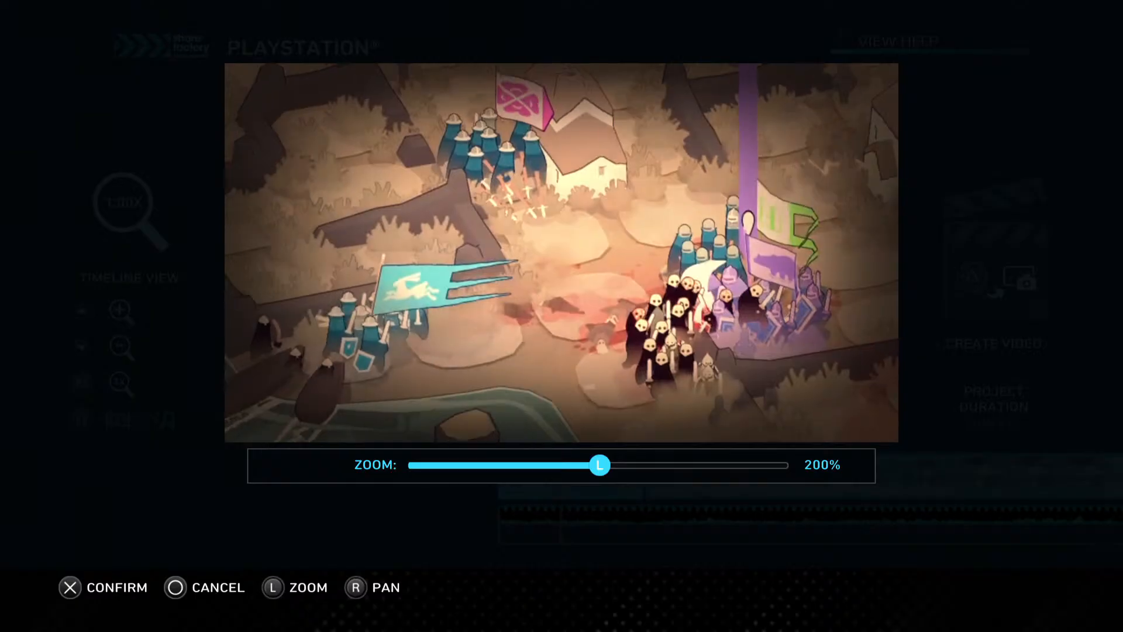
pyautogui.press('Return')
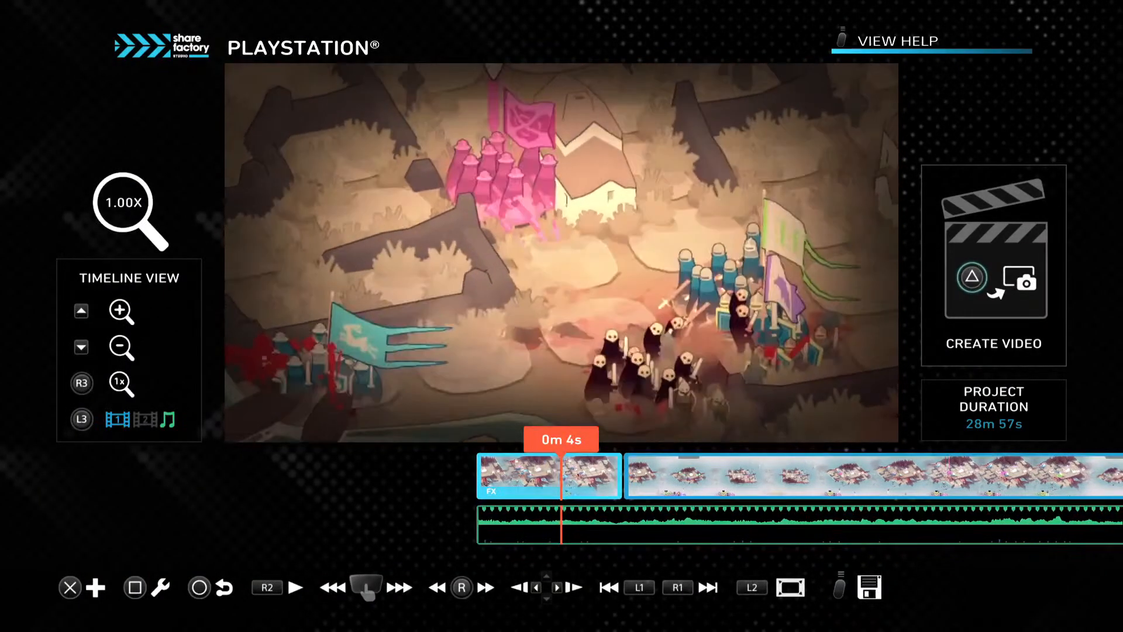
# - Play and scrub the opening clip's second half up to the cut at 0m 8s to examine the framing and camera movement
pyautogui.press('space')
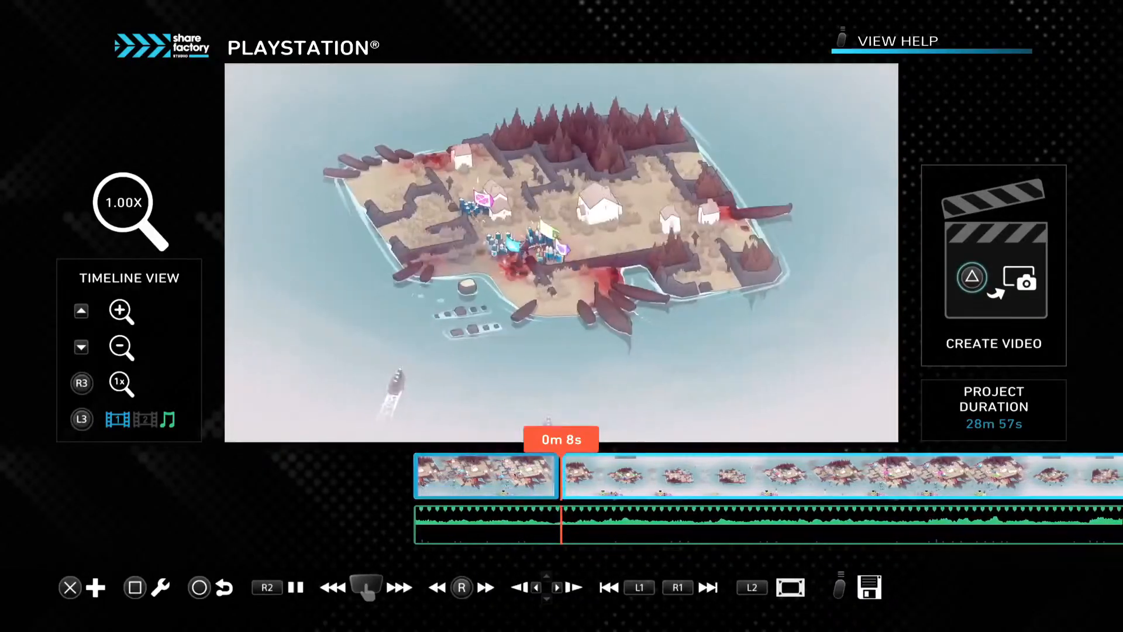
pyautogui.press('space')
pyautogui.press('Left')
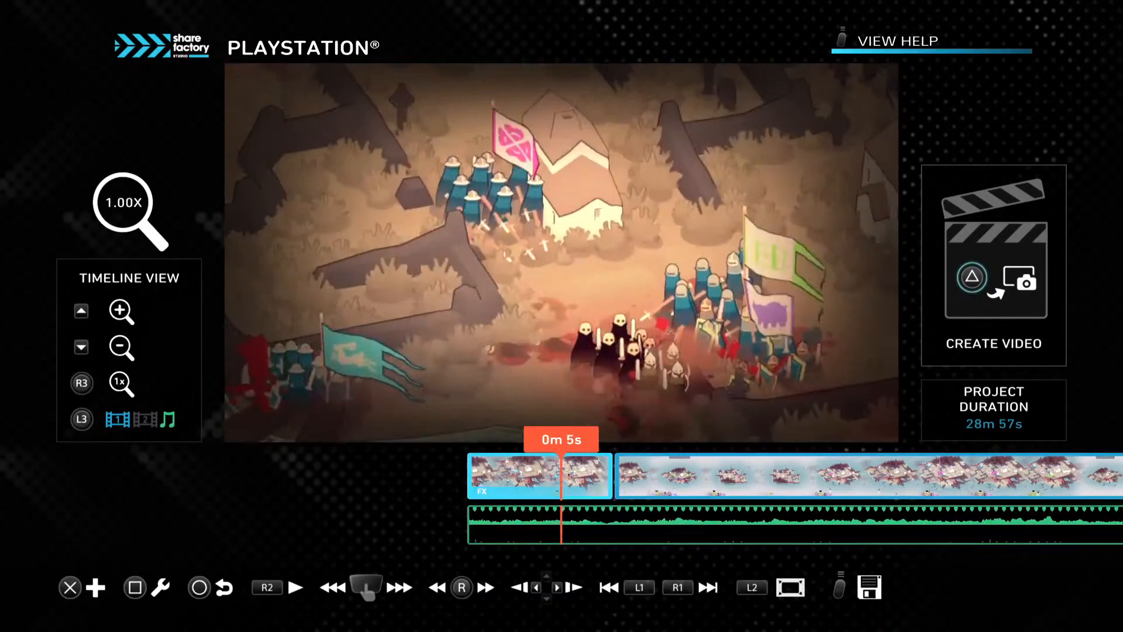
pyautogui.press('space')
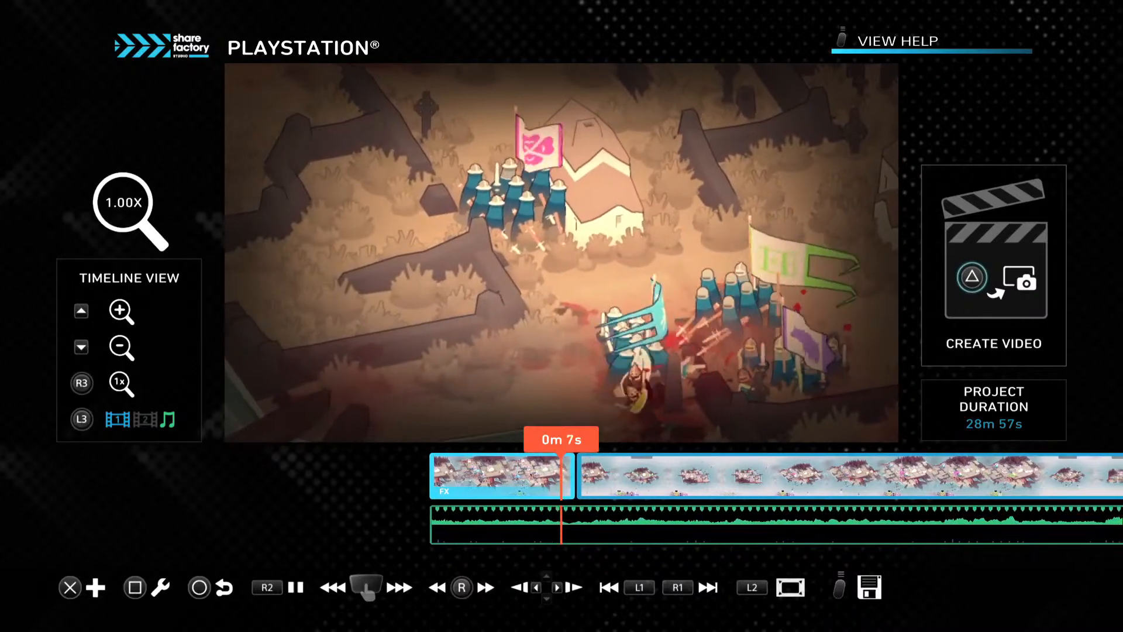
pyautogui.press('space')
pyautogui.press('Left')
pyautogui.press('Left')
pyautogui.press('Left')
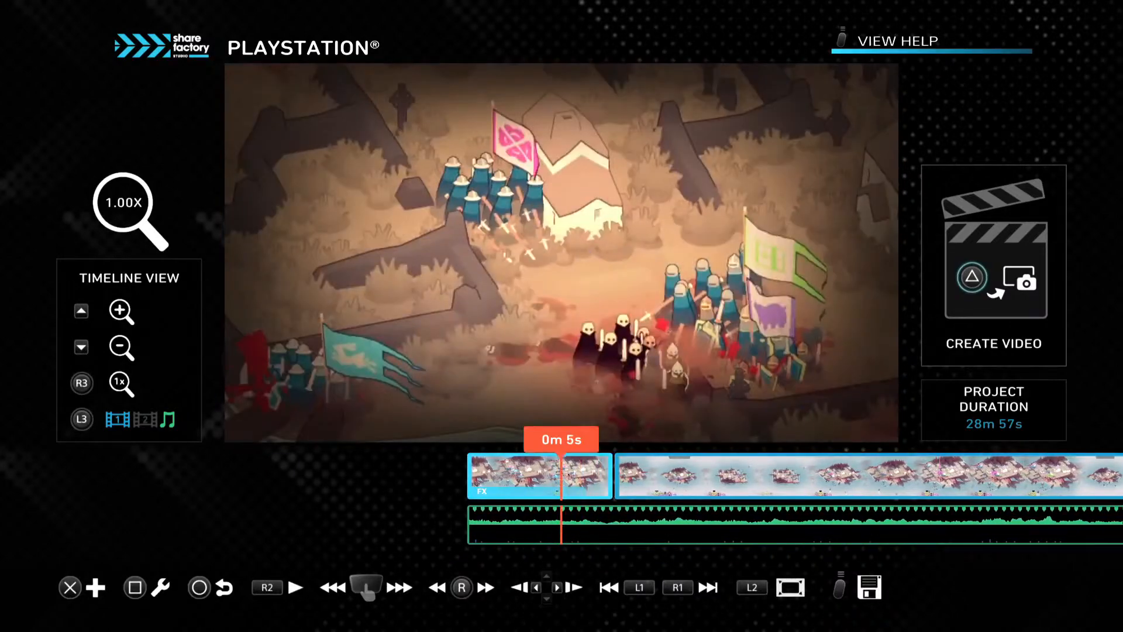
pyautogui.press('Left')
pyautogui.press('Right')
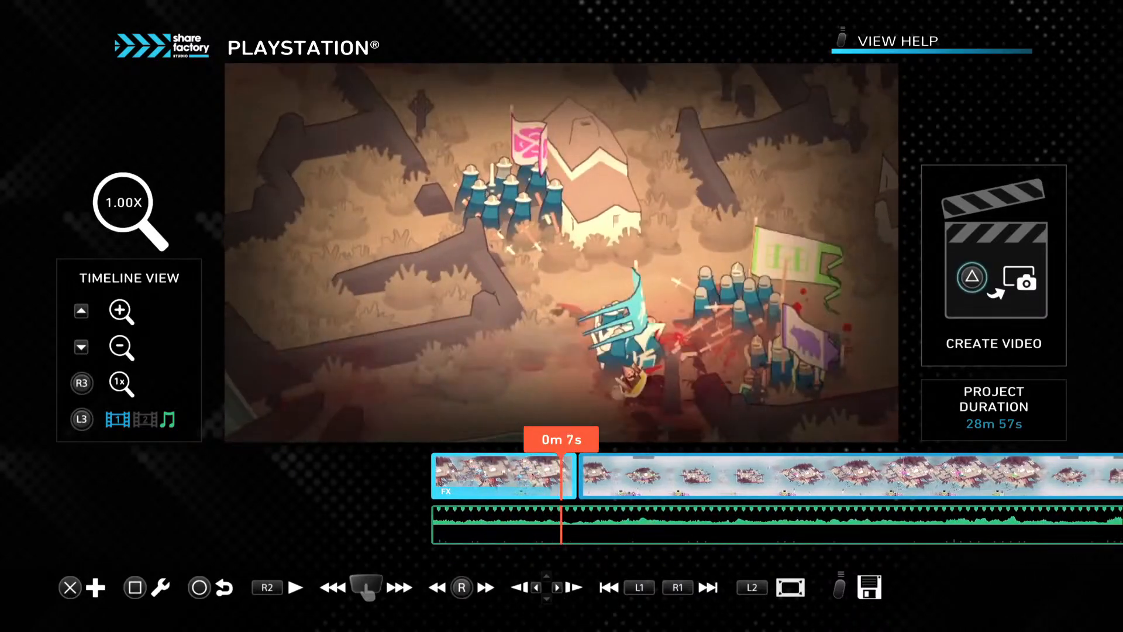
pyautogui.press('space')
pyautogui.press('space')
pyautogui.press('Left')
pyautogui.press('Left')
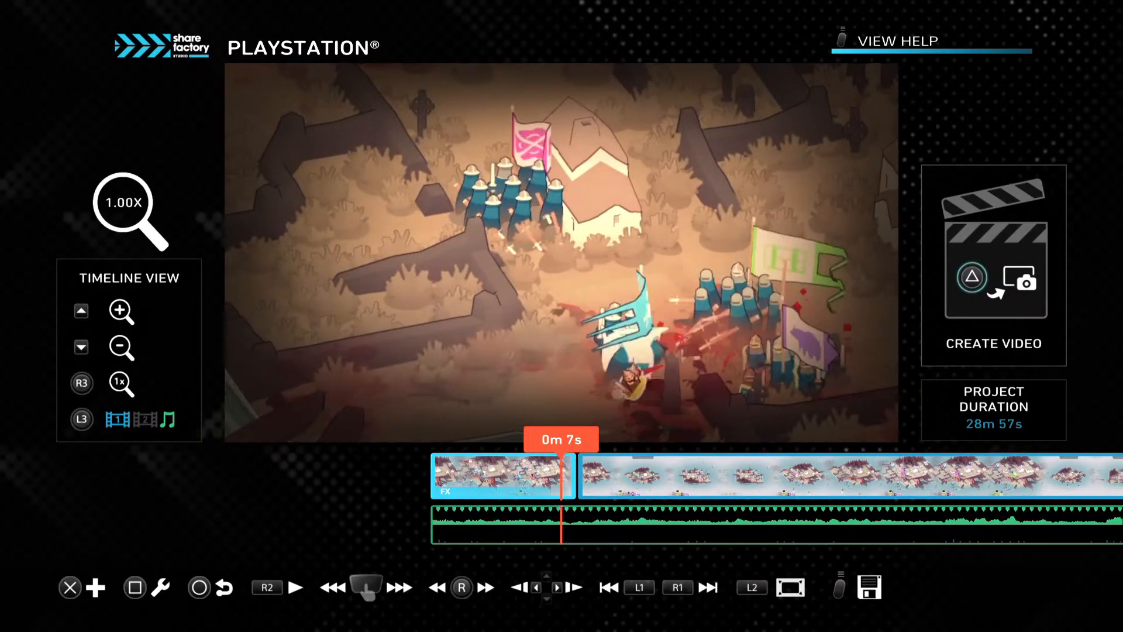
pyautogui.press('space')
# - Play across the cut at 0m 8s, then scrub ahead to 0m 49s and back to examine the battle footage after it
pyautogui.press('space')
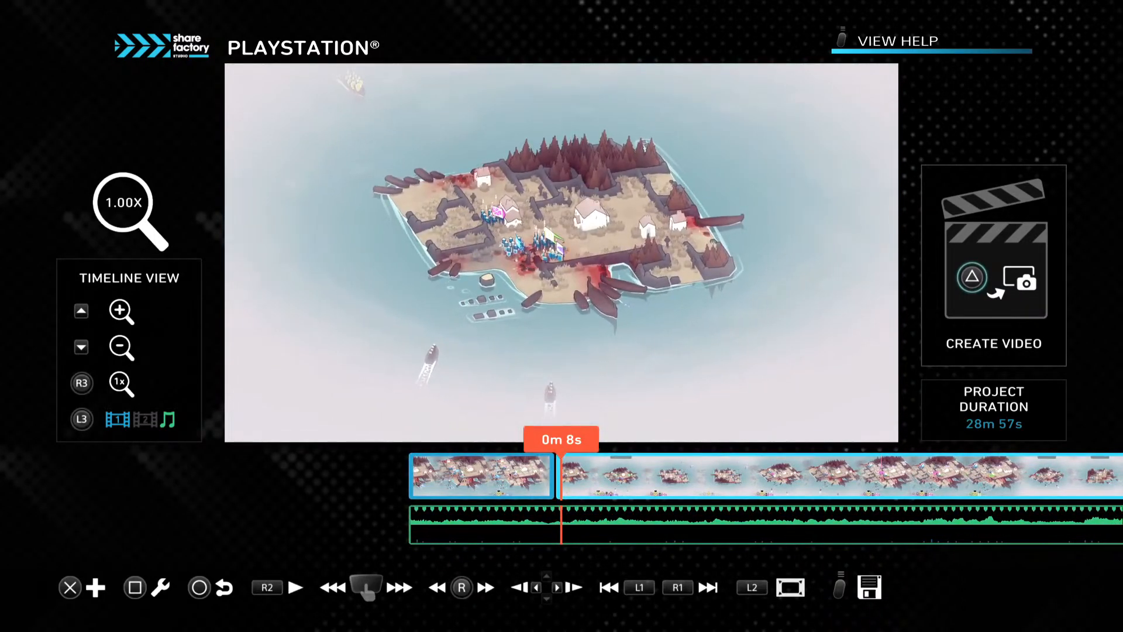
pyautogui.press('Left')
pyautogui.press('space')
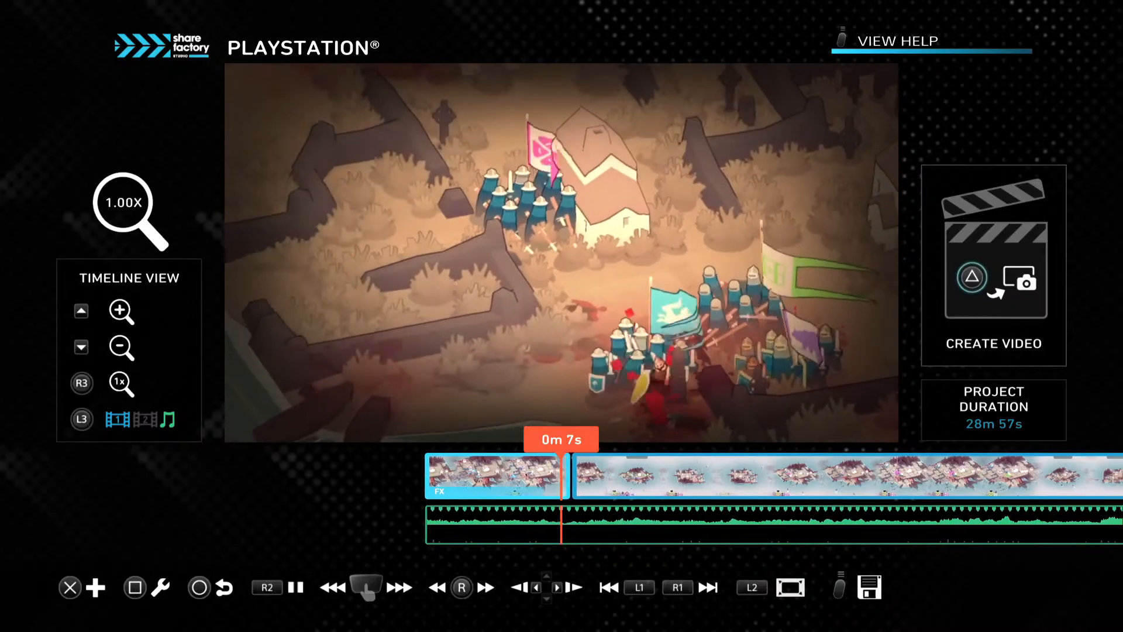
pyautogui.press('Right')
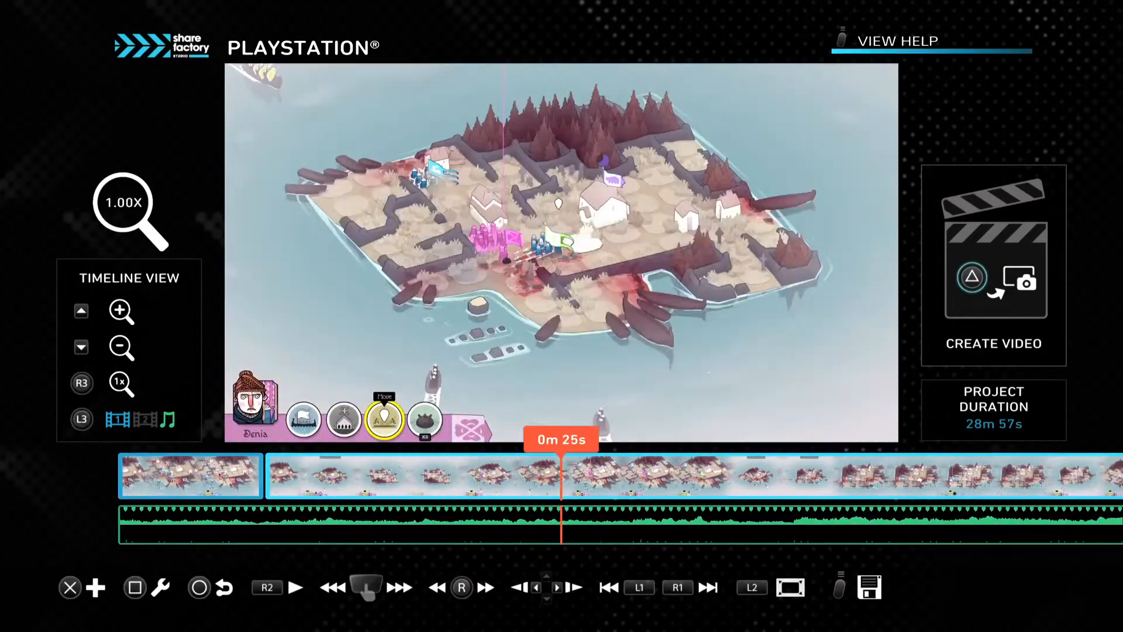
pyautogui.press('Right')
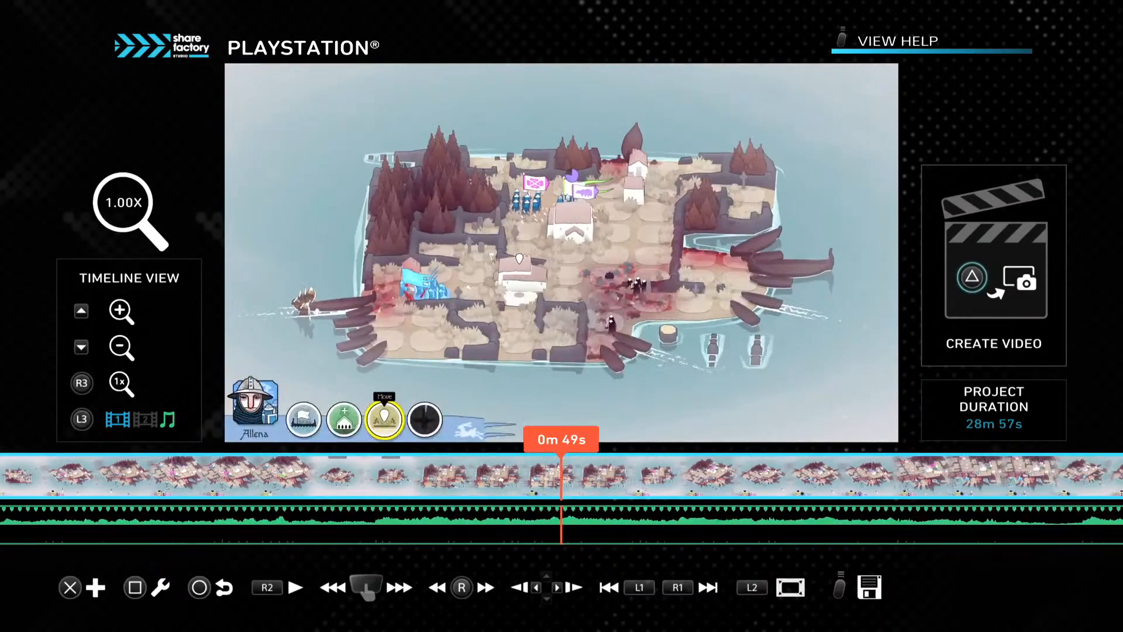
pyautogui.press('Left')
pyautogui.press('Left')
pyautogui.press('space')
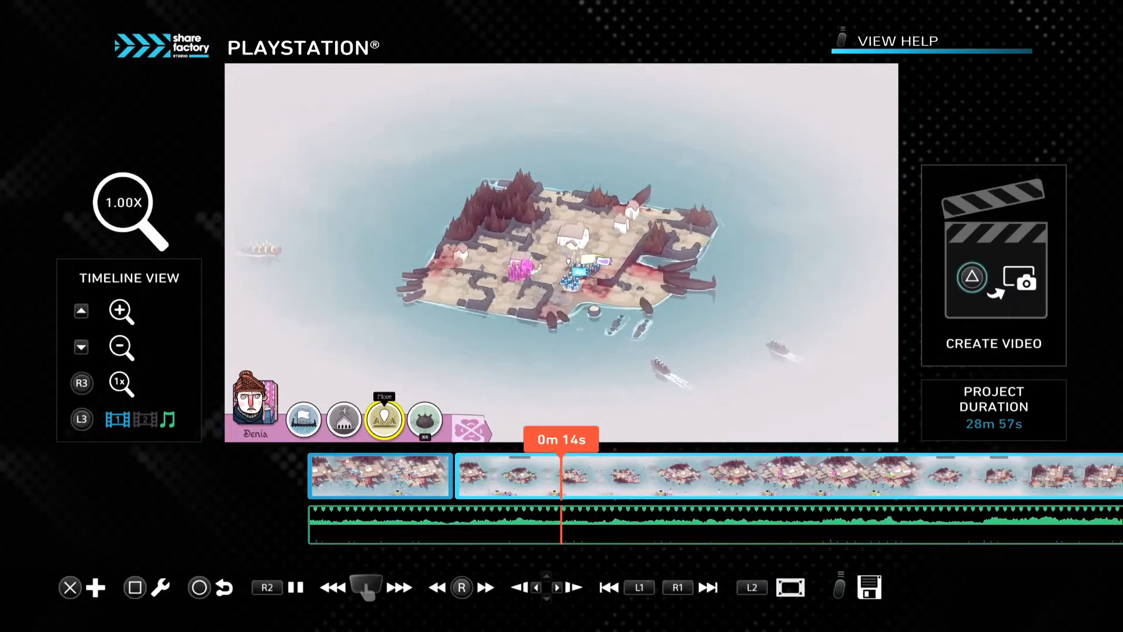
# - Move the playhead through the second clip to 1m 47s, where the enemies advance on the troops gathered at the shore
pyautogui.press('Right')
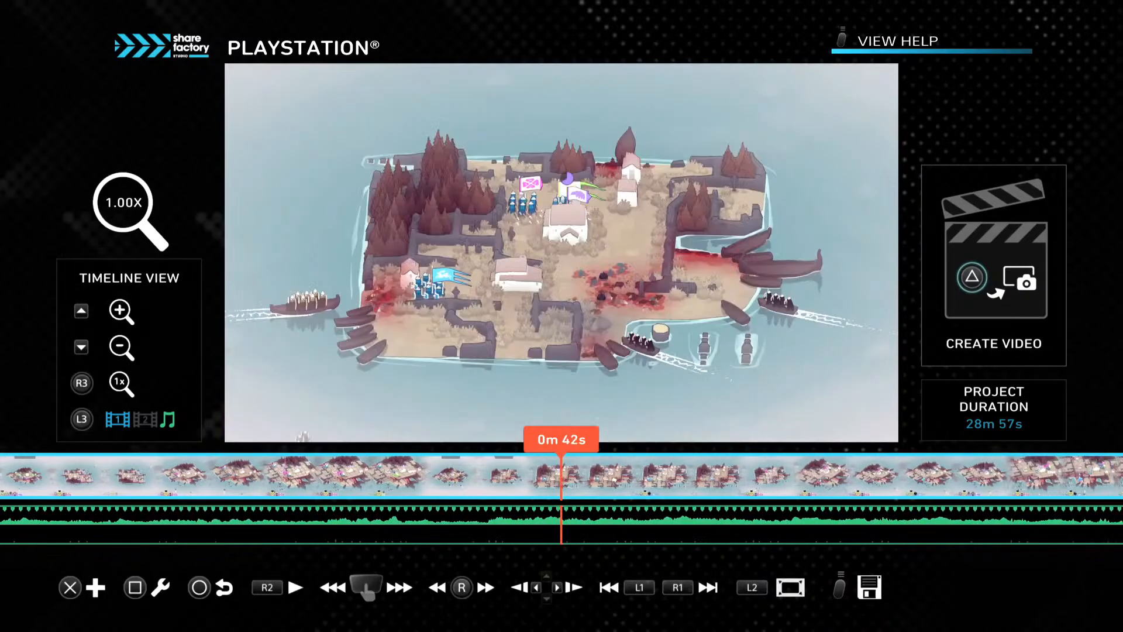
pyautogui.press('Right')
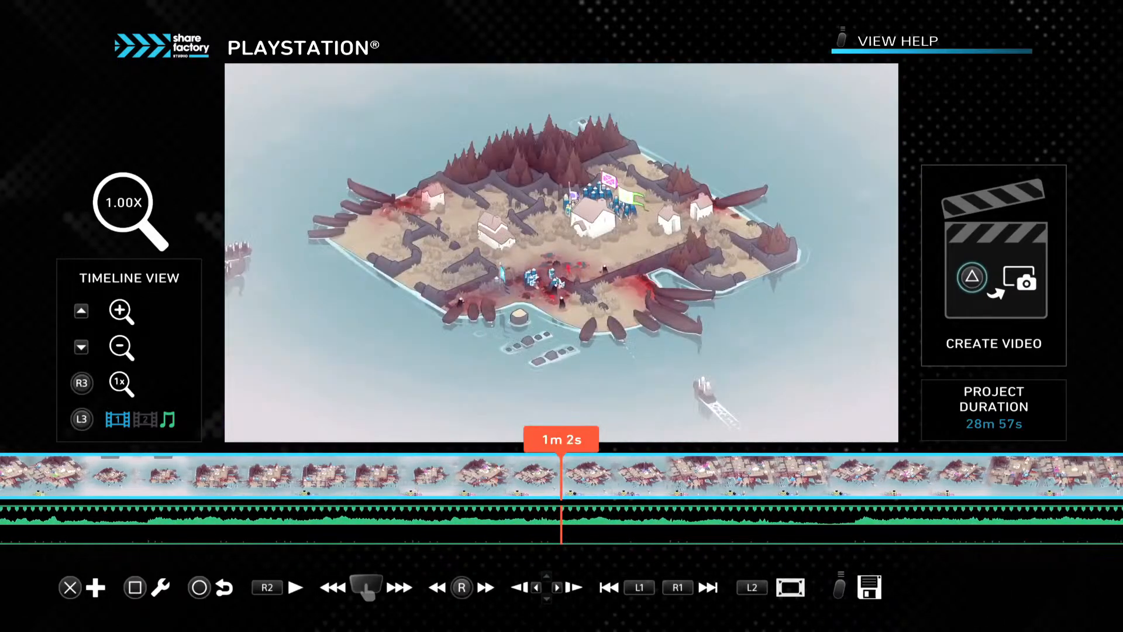
pyautogui.press('Right')
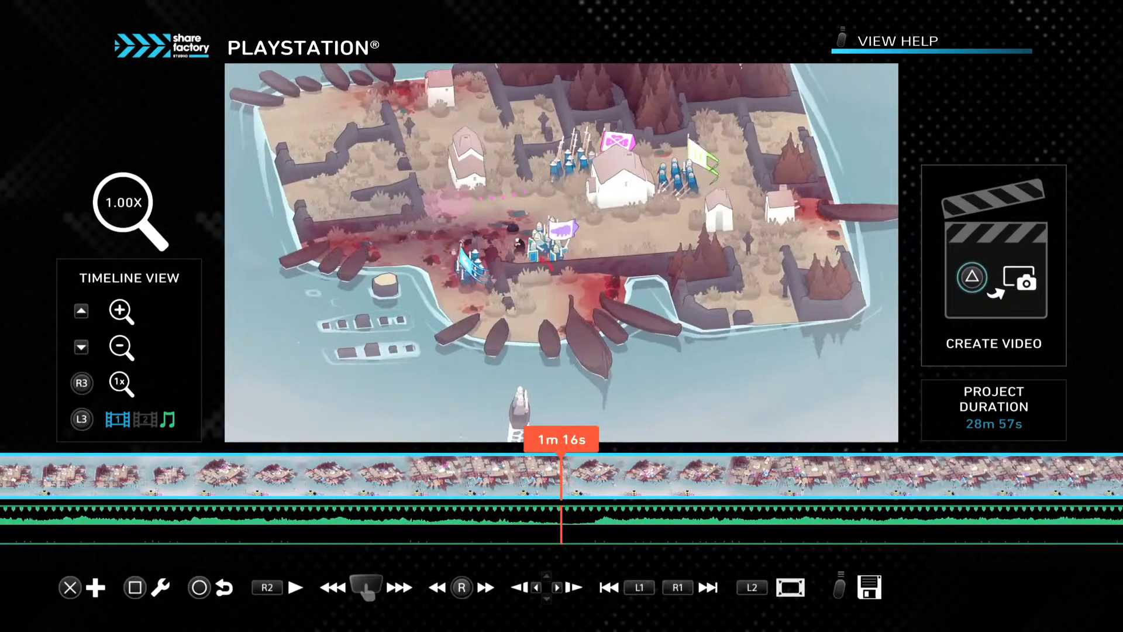
pyautogui.press('Right')
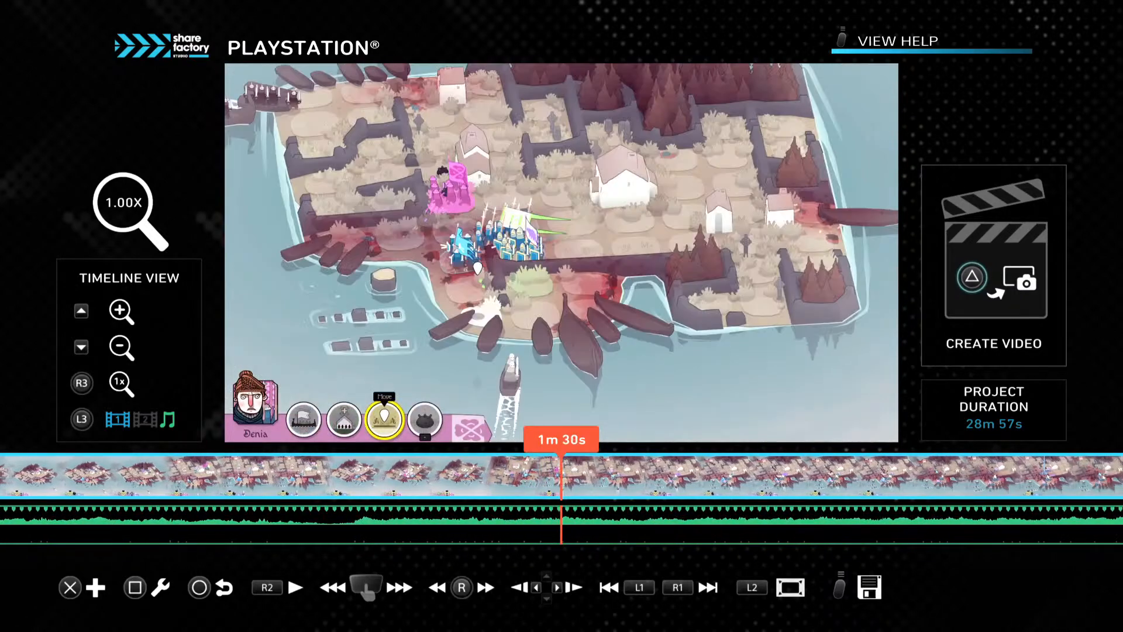
pyautogui.press('Right')
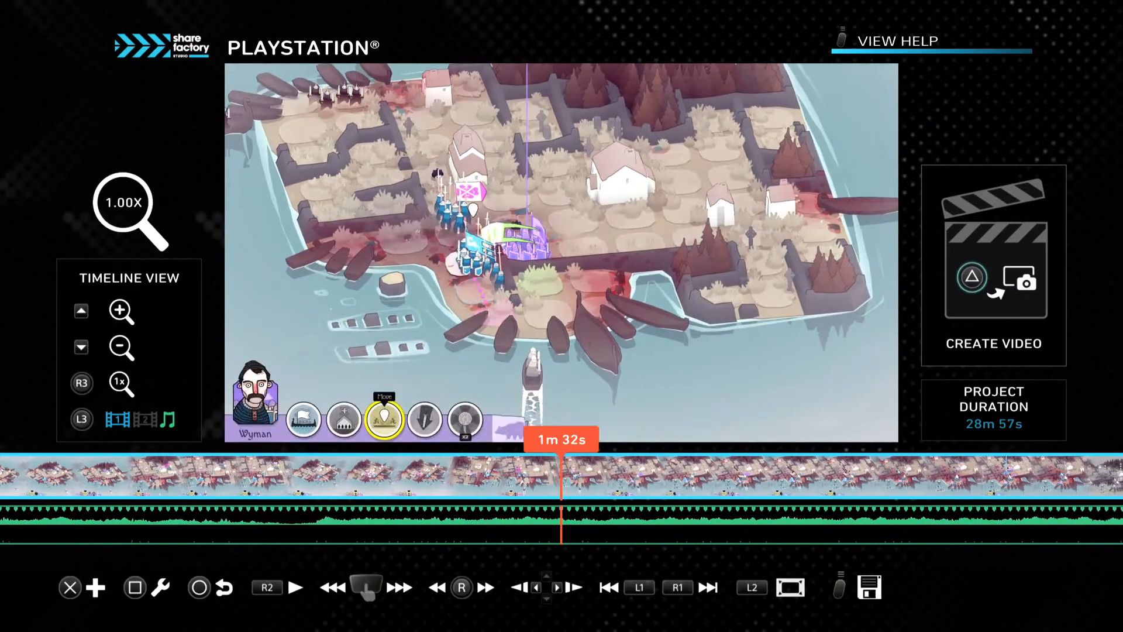
pyautogui.press('Right')
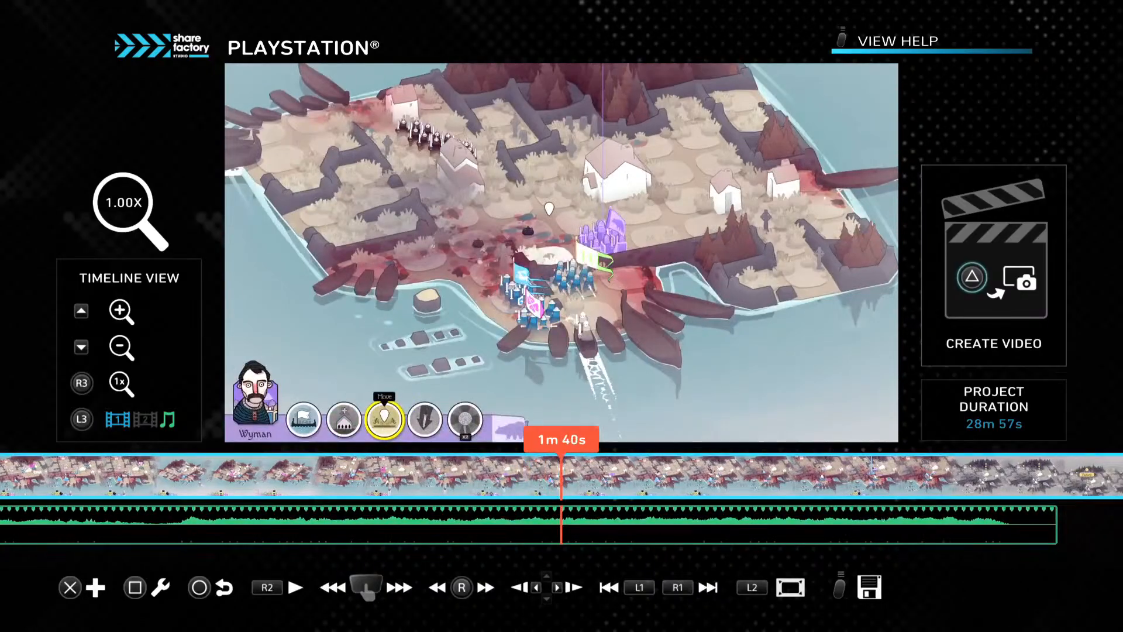
pyautogui.press('Right')
pyautogui.press('space')
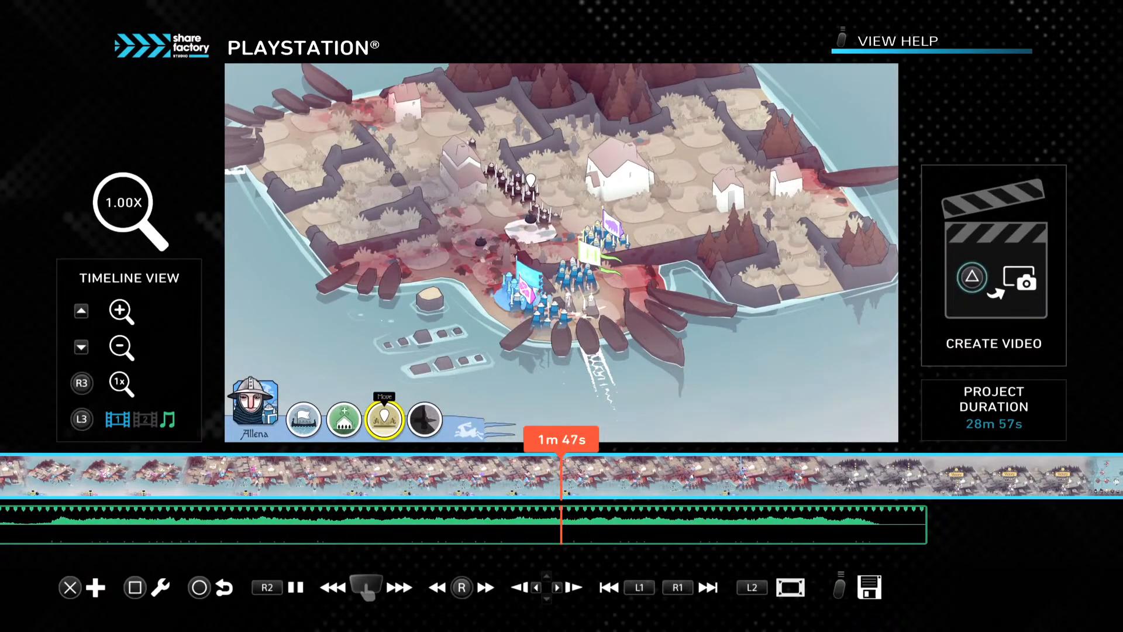
pyautogui.press('space')
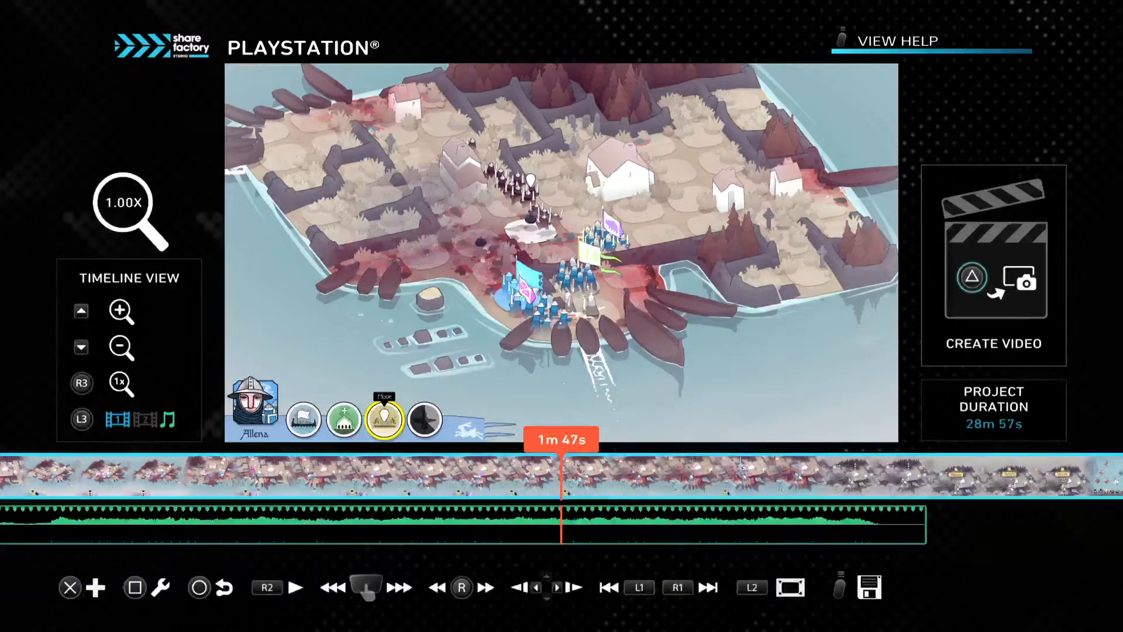
# - Split the second clip at 1m 47s and delete the section between the 0m 8s cut and that point
pyautogui.press('square')
pyautogui.press('Down')
pyautogui.press('Left')
pyautogui.press('Left')
pyautogui.press('Left')
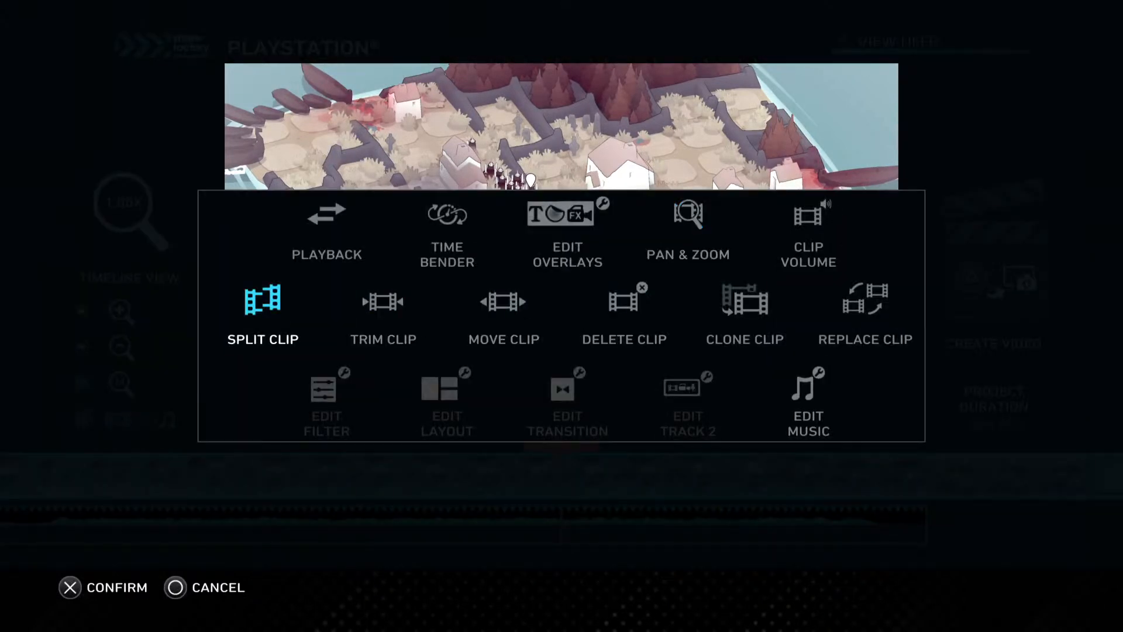
pyautogui.press('Return')
pyautogui.press('Delete')
pyautogui.press('Left')
pyautogui.press('Return')
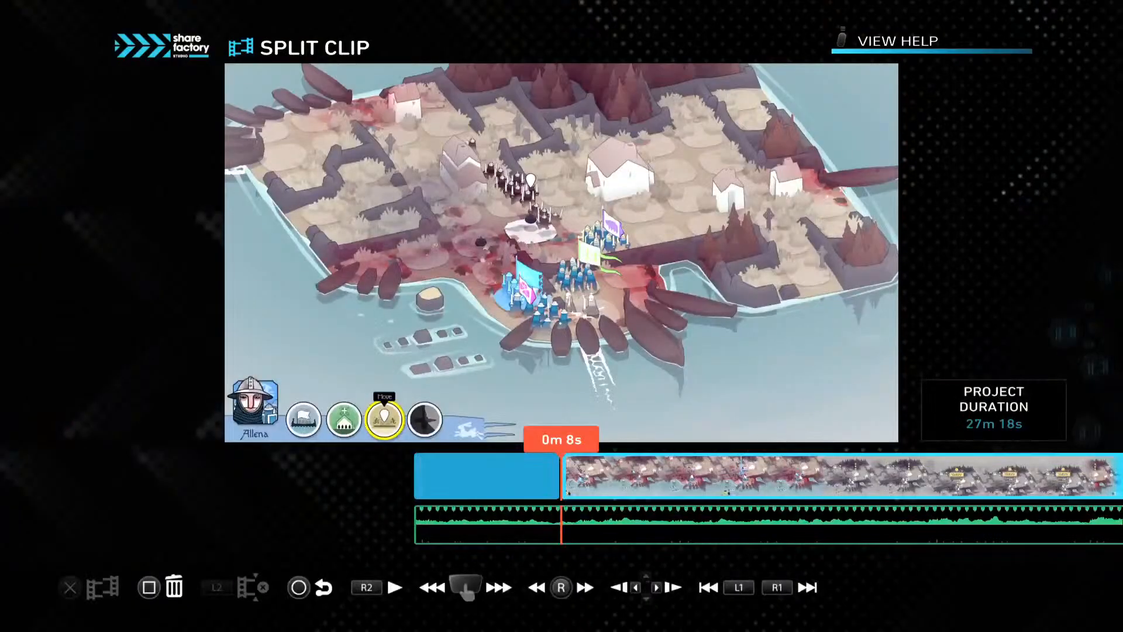
pyautogui.press('Escape')
# - Zoom the clip after the 0m 8s cut to about 198%, keeping the explosion and the bannered troops in frame
pyautogui.press('space')
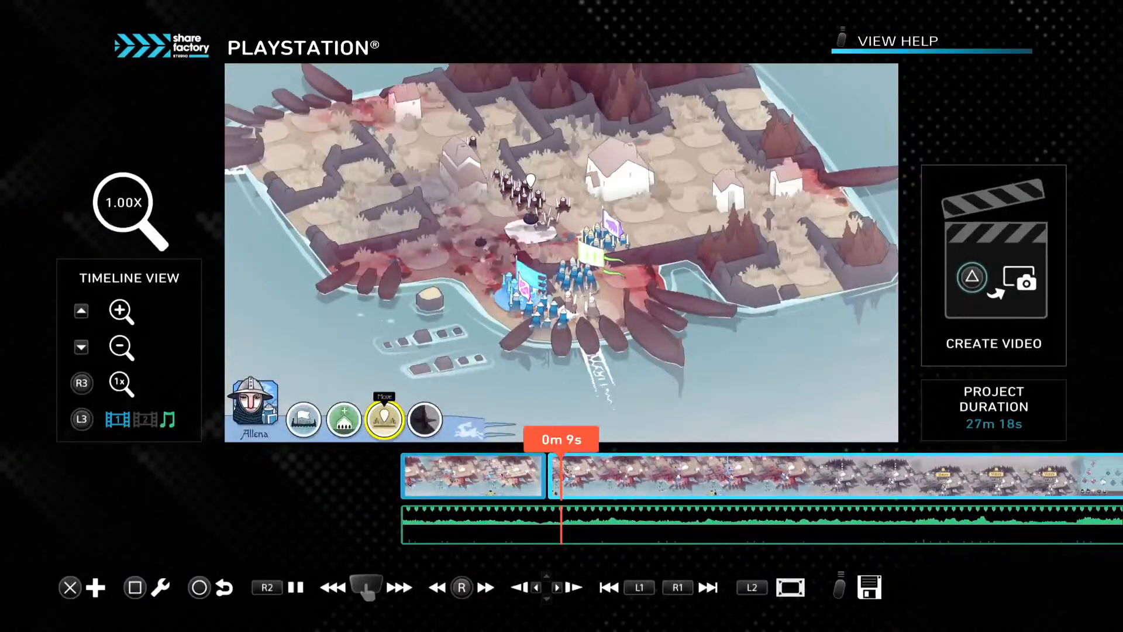
pyautogui.press('Return')
pyautogui.press('Left')
pyautogui.press('Return')
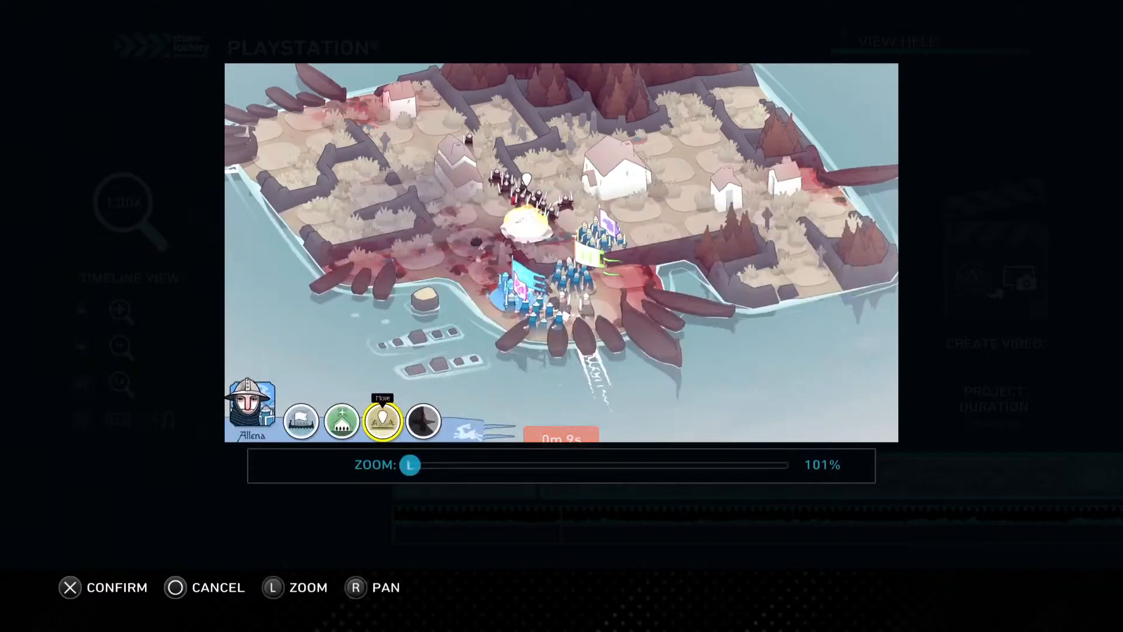
pyautogui.press('Right')
pyautogui.press('Right')
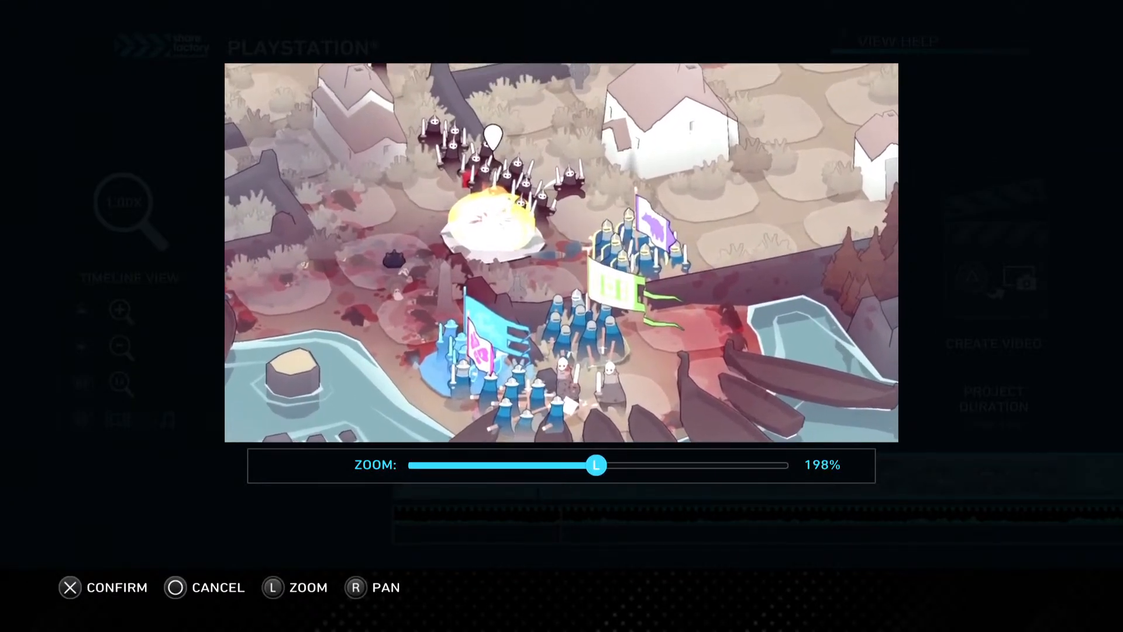
pyautogui.press('Return')
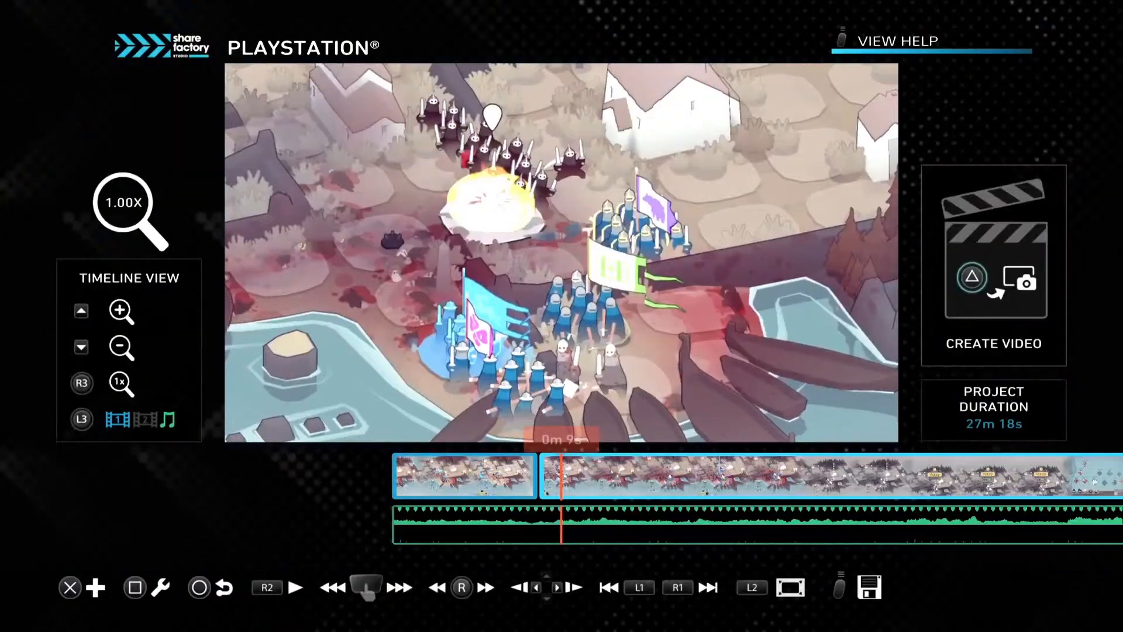
# - Play the new cut full screen from 0m 7s, then split the zoomed battle clip at 0m 15s
pyautogui.press('L2')
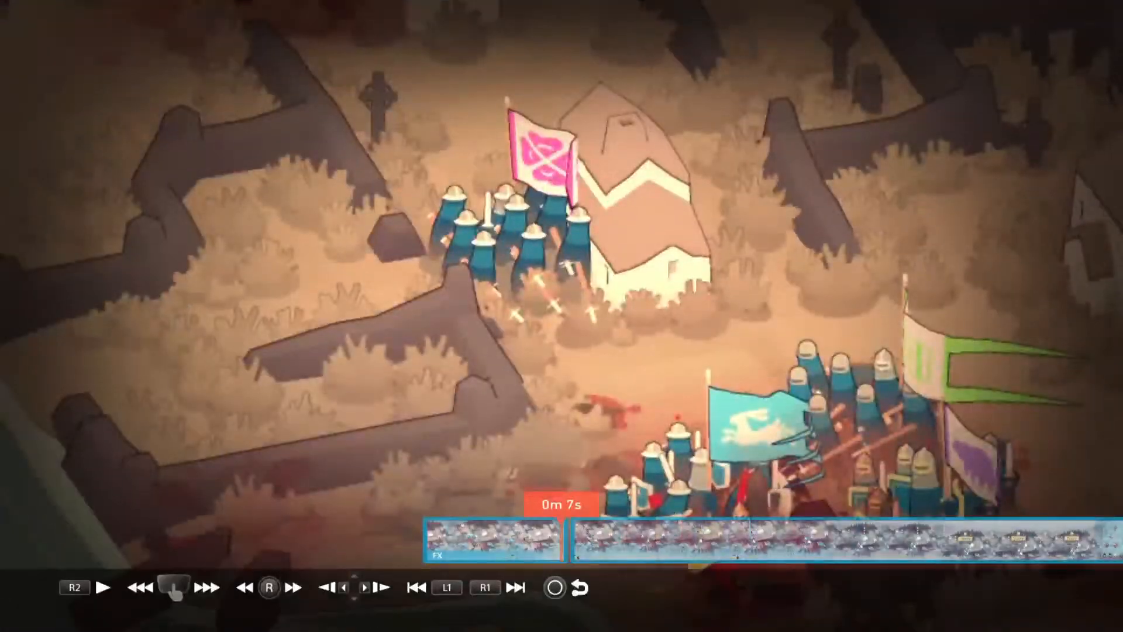
pyautogui.press('R2')
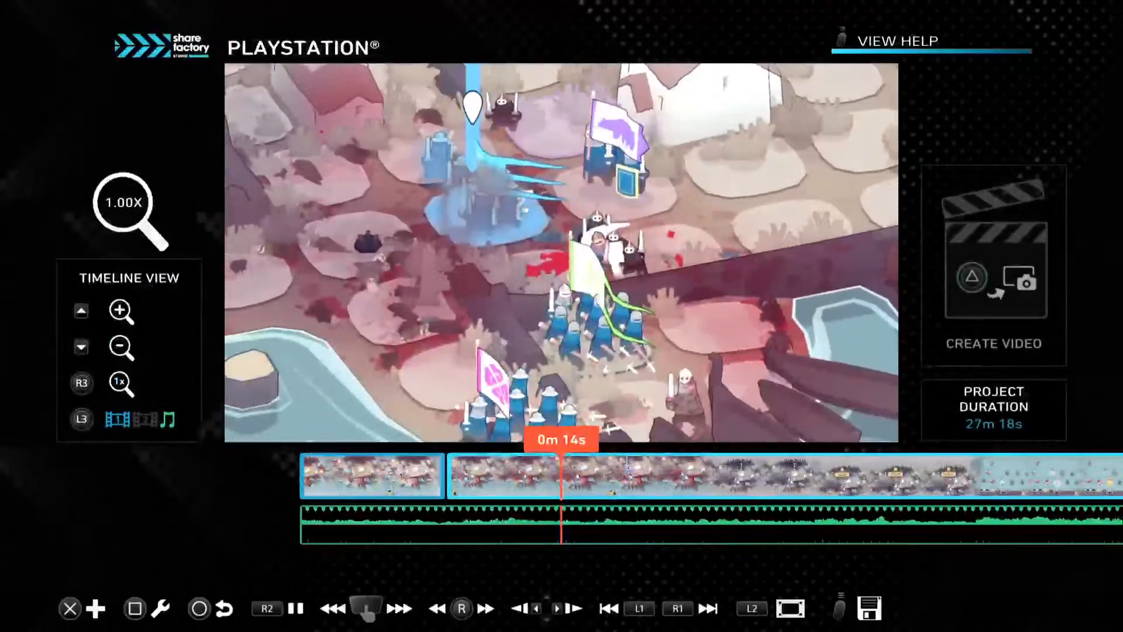
pyautogui.press('R2')
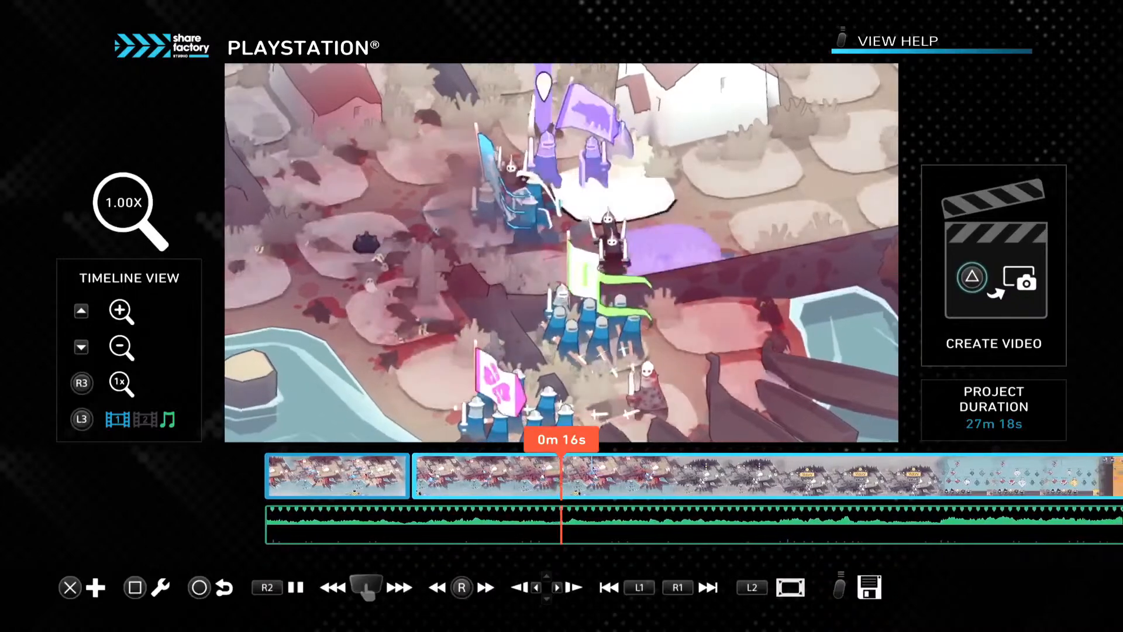
pyautogui.press('Left')
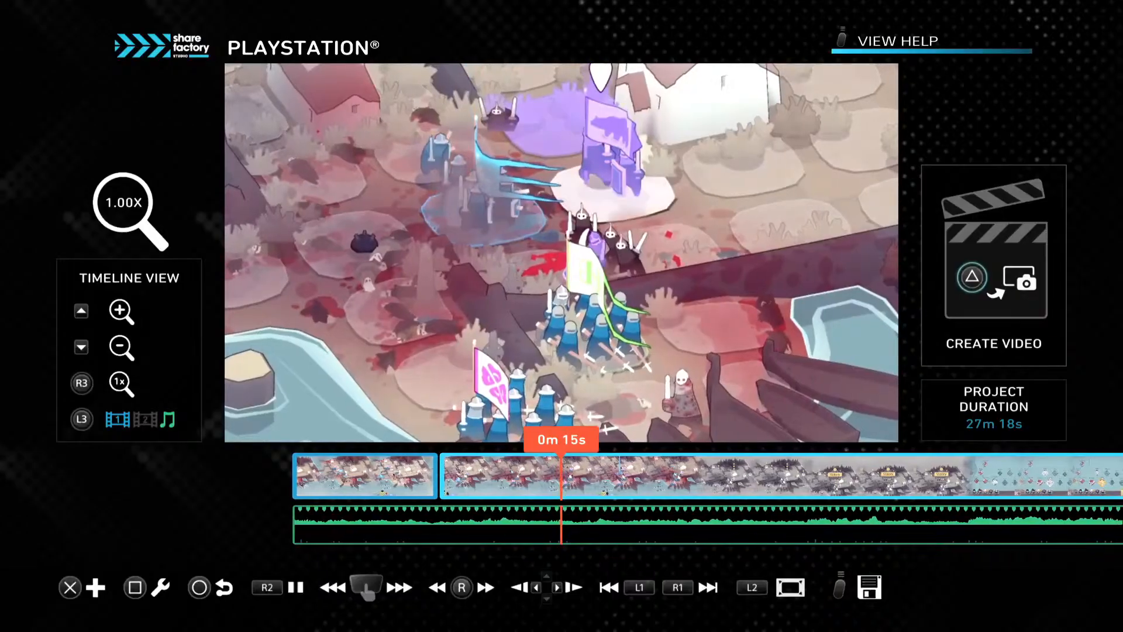
pyautogui.press('space')
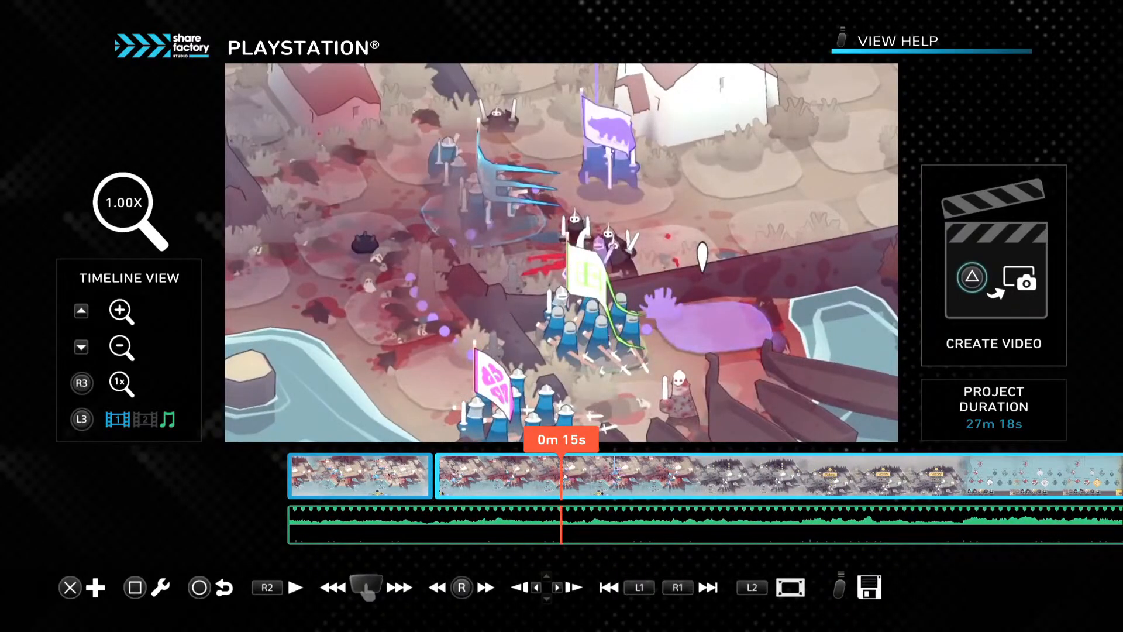
pyautogui.press('s')
pyautogui.press('Return')
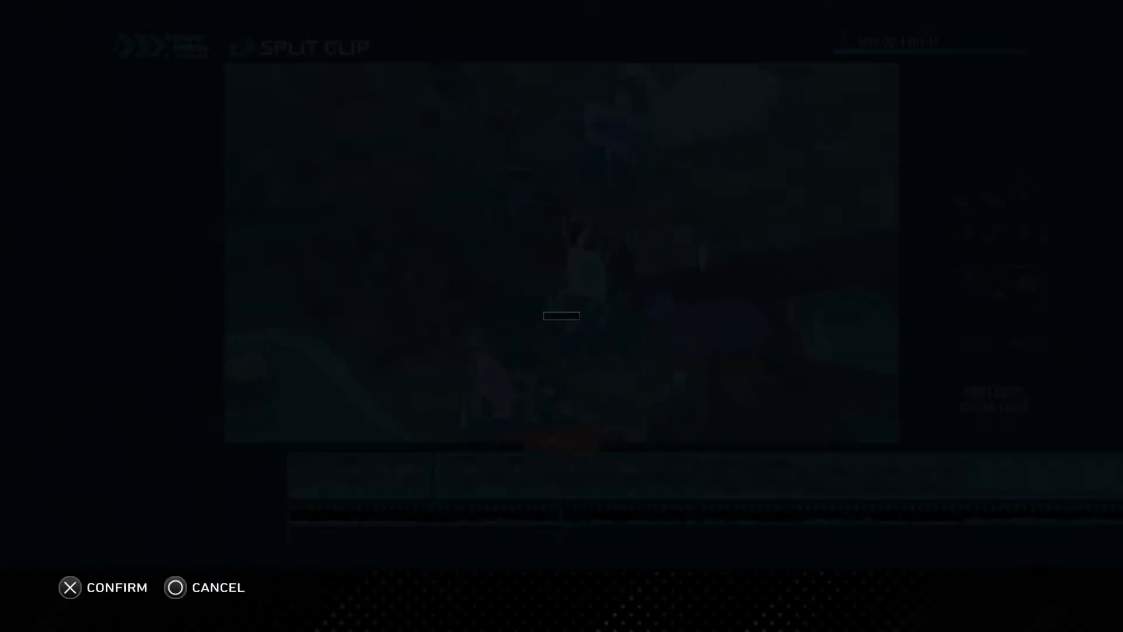
pyautogui.press('Return')
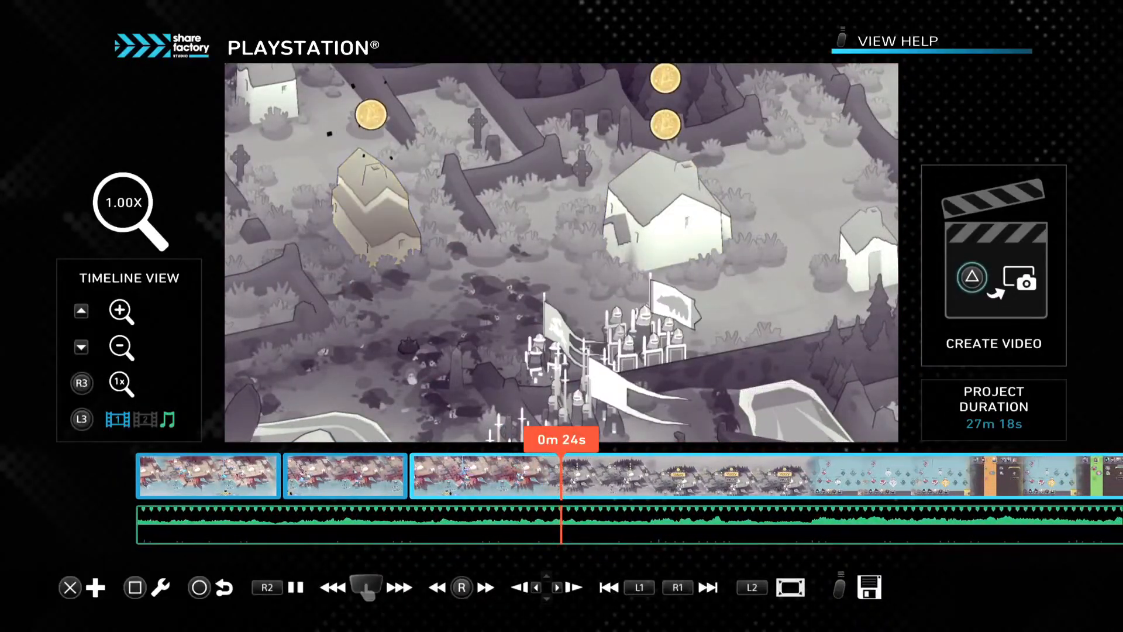
# - Zoom the third clip, starting at 0m 15s, back out to its full frame
pyautogui.press('space')
pyautogui.press('Right')
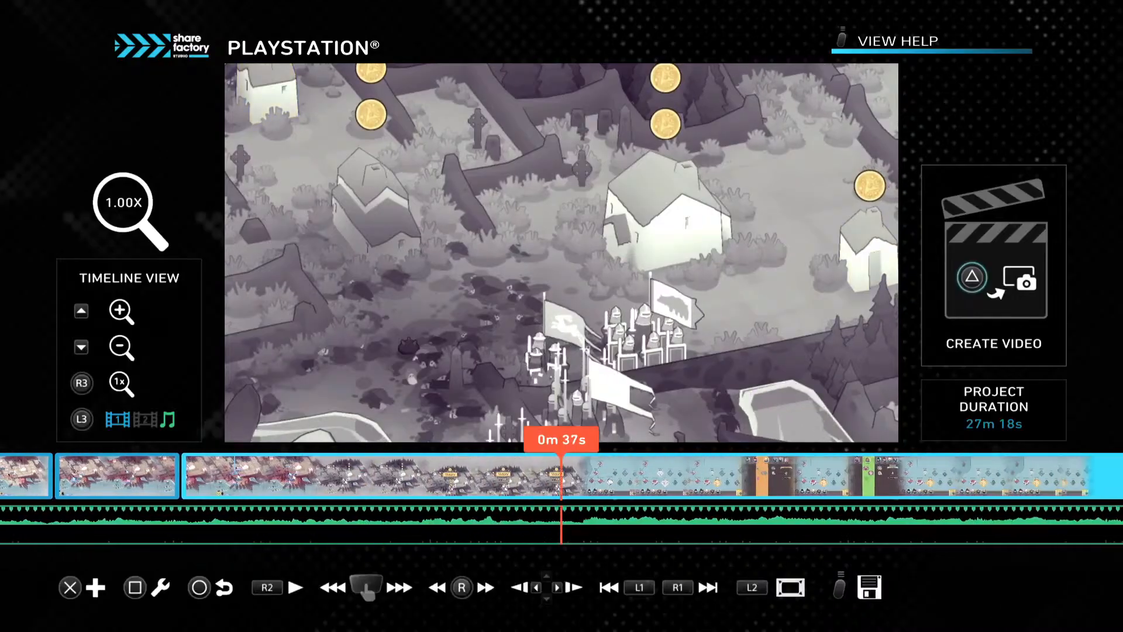
pyautogui.press('Right')
pyautogui.press('s')
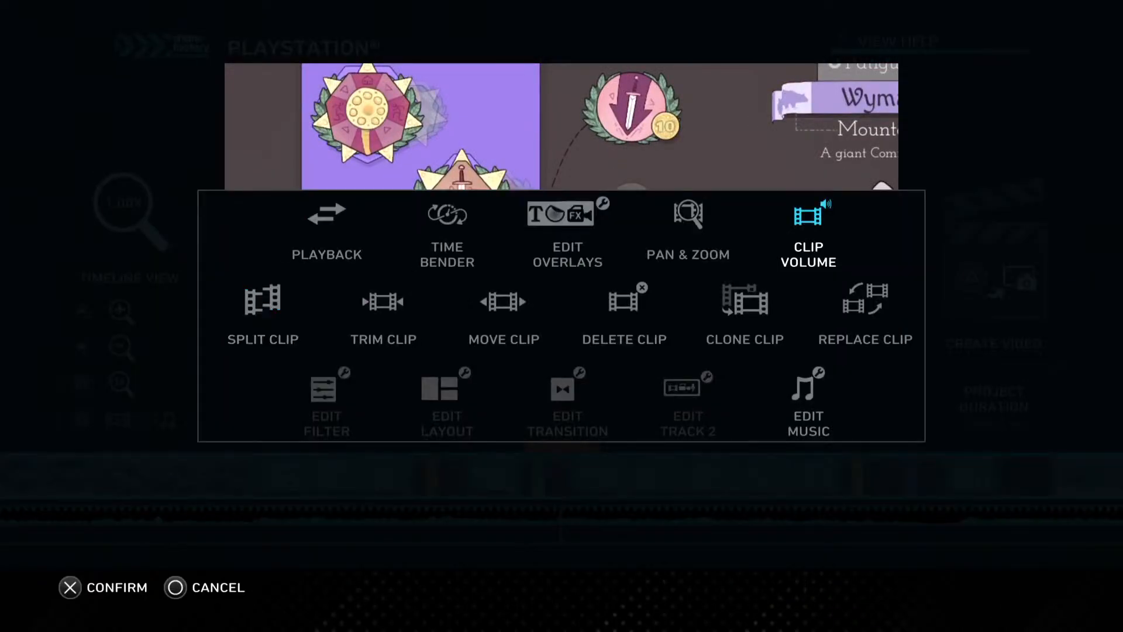
pyautogui.press('Return')
pyautogui.press('Left')
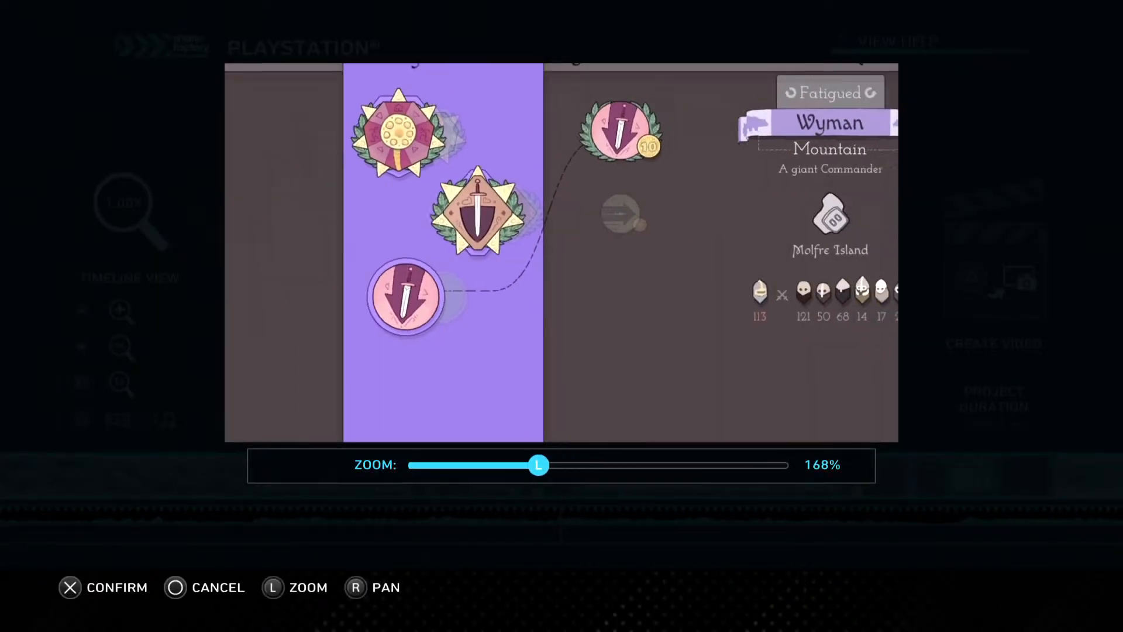
pyautogui.press('Left')
pyautogui.press('Return')
# - Scrub the third clip's map footage up to 1m 20s, then return to its start and play to 0m 24s
pyautogui.press('Right')
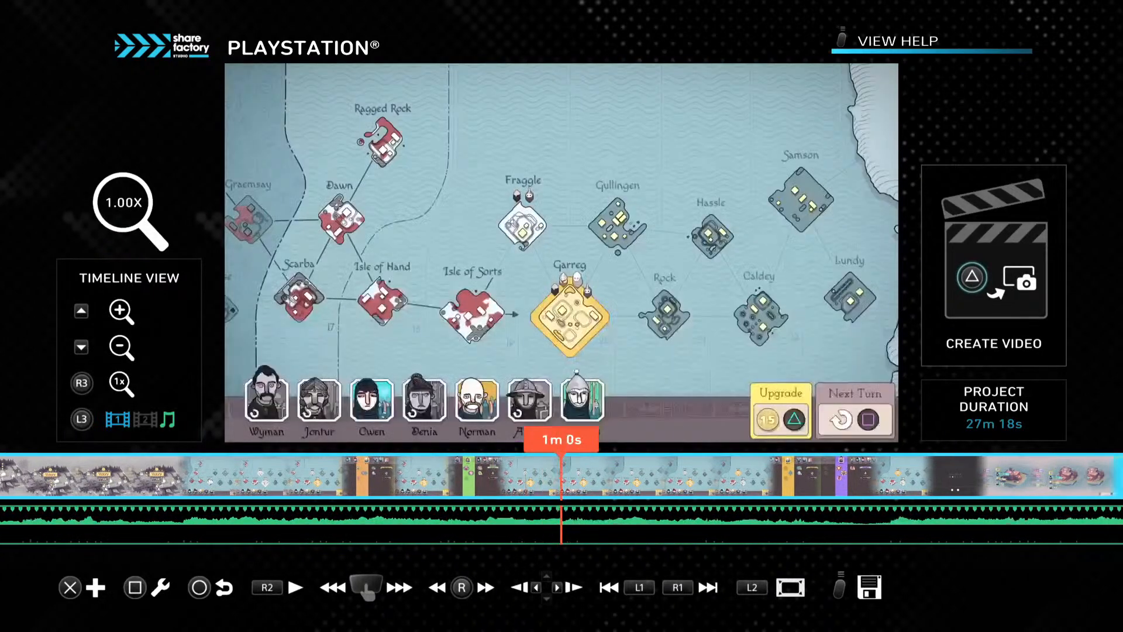
pyautogui.press('Right')
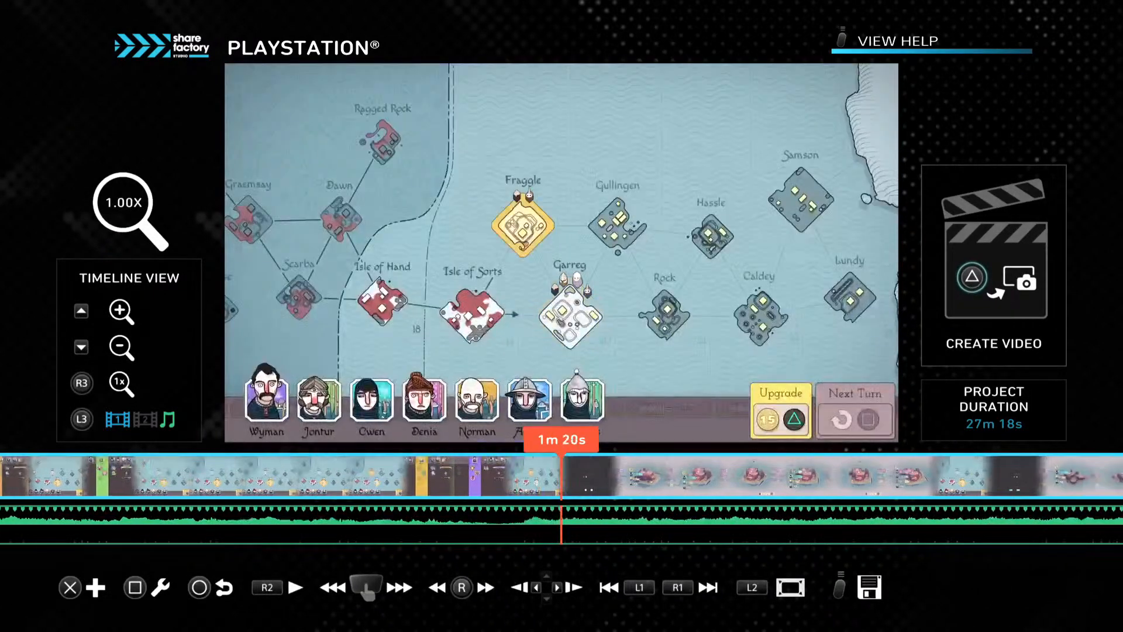
pyautogui.press('pageup')
pyautogui.press('space')
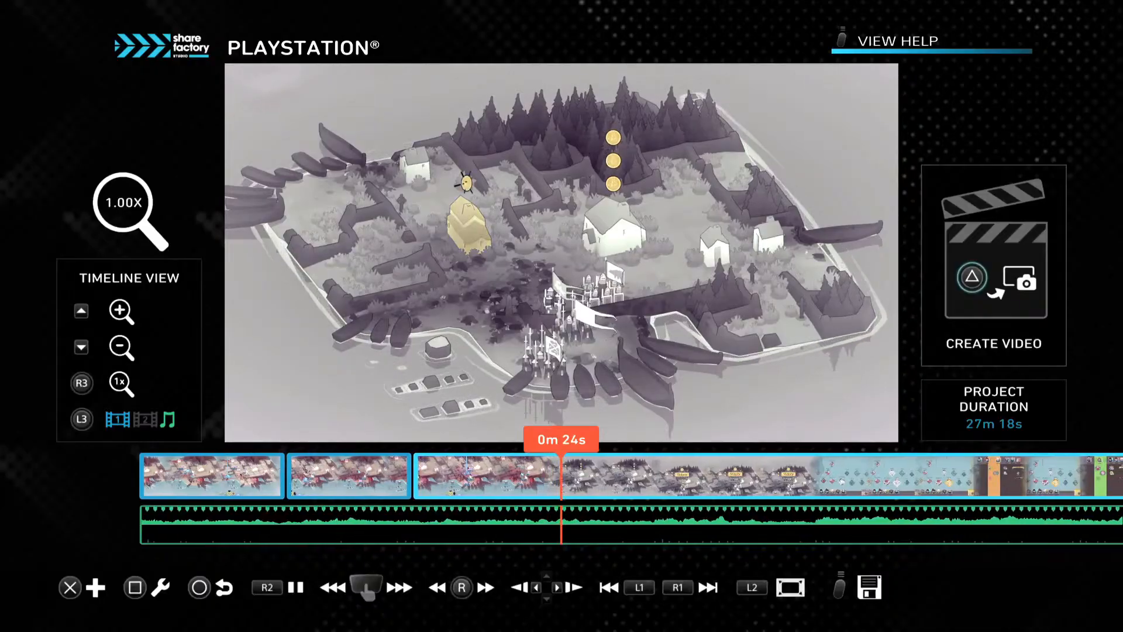
# - Lower the third clip's volume to about 30% without applying it to all clips, and replay from 0m 15s to 0m 24s
pyautogui.press('square')
pyautogui.press('Return')
pyautogui.press('Left')
pyautogui.press('Left')
pyautogui.press('Left')
pyautogui.press('Left')
pyautogui.press('Left')
pyautogui.press('Left')
pyautogui.press('Left')
pyautogui.press('Left')
pyautogui.press('Left')
pyautogui.press('Left')
pyautogui.press('Left')
pyautogui.press('Left')
pyautogui.press('Left')
pyautogui.press('Left')
pyautogui.press('Left')
pyautogui.press('Left')
pyautogui.press('Left')
pyautogui.press('Left')
pyautogui.press('Left')
pyautogui.press('Left')
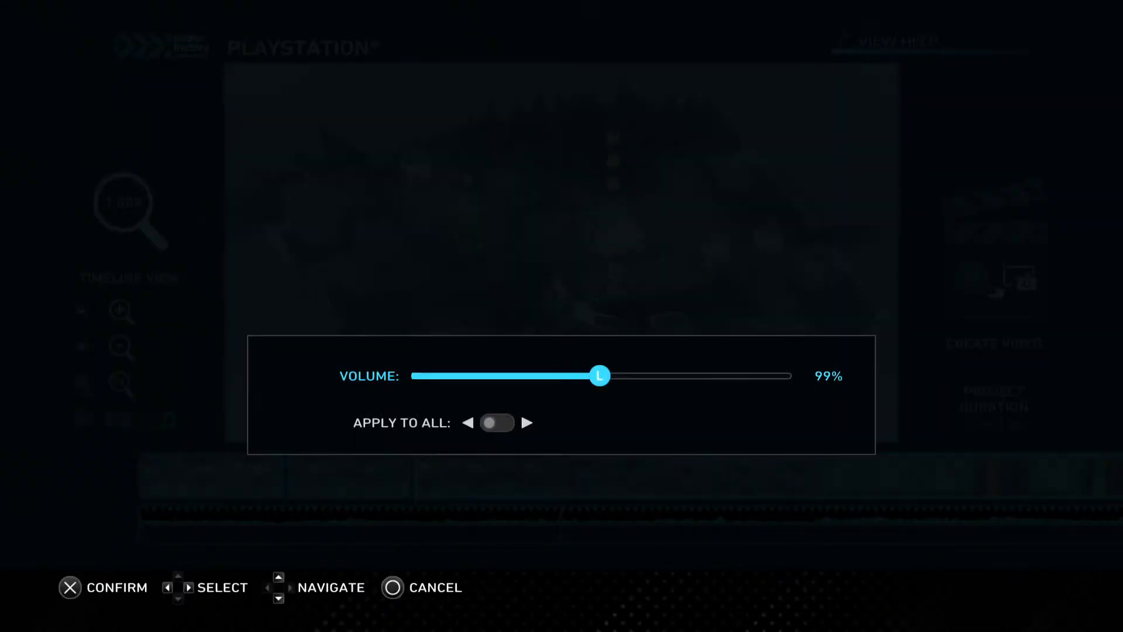
pyautogui.press('Left')
pyautogui.press('Left')
pyautogui.press('Left')
pyautogui.press('Left')
pyautogui.press('Left')
pyautogui.press('Left')
pyautogui.press('Left')
pyautogui.press('Left')
pyautogui.press('Left')
pyautogui.press('Left')
pyautogui.press('Left')
pyautogui.press('Left')
pyautogui.press('Left')
pyautogui.press('Left')
pyautogui.press('Left')
pyautogui.press('Left')
pyautogui.press('Left')
pyautogui.press('Left')
pyautogui.press('Left')
pyautogui.press('Left')
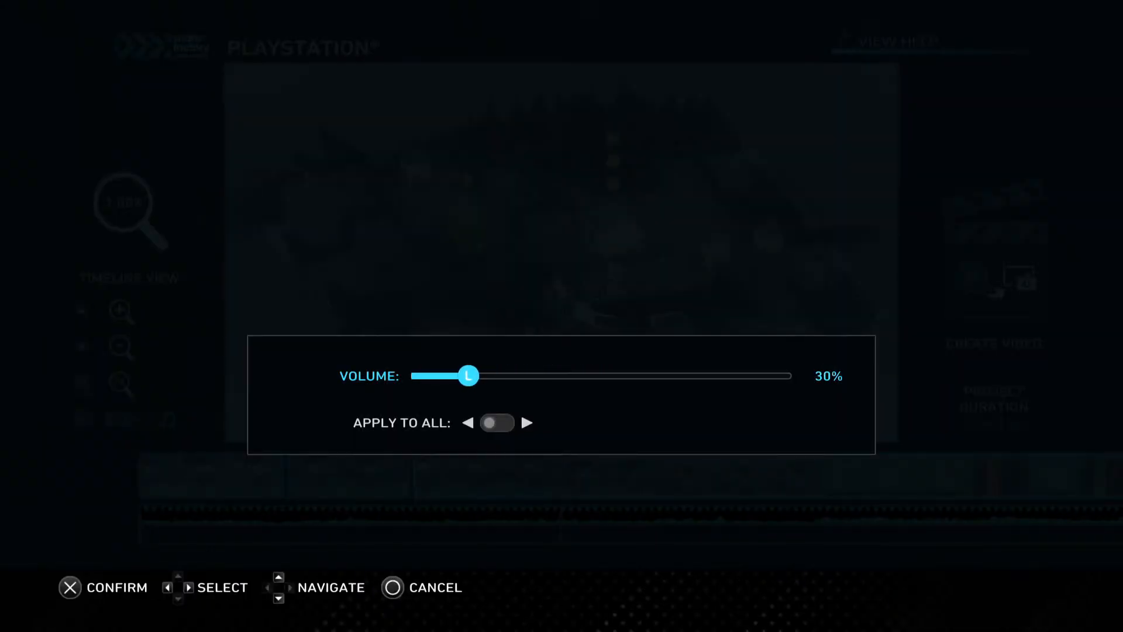
pyautogui.press('Return')
pyautogui.press('Escape')
pyautogui.press('L1')
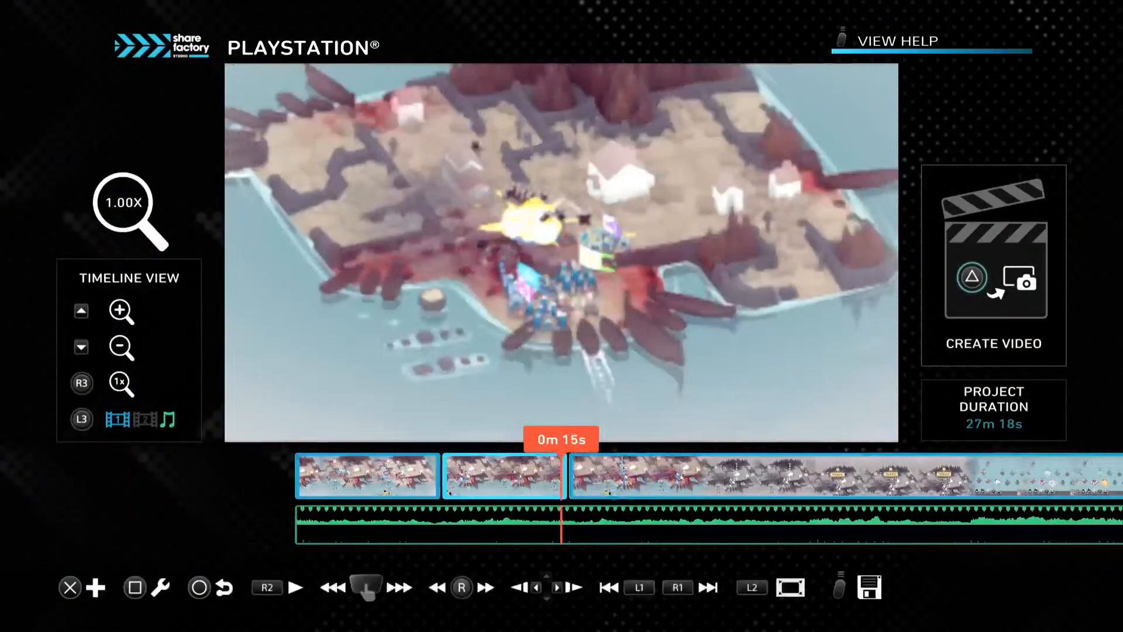
pyautogui.press('R2')
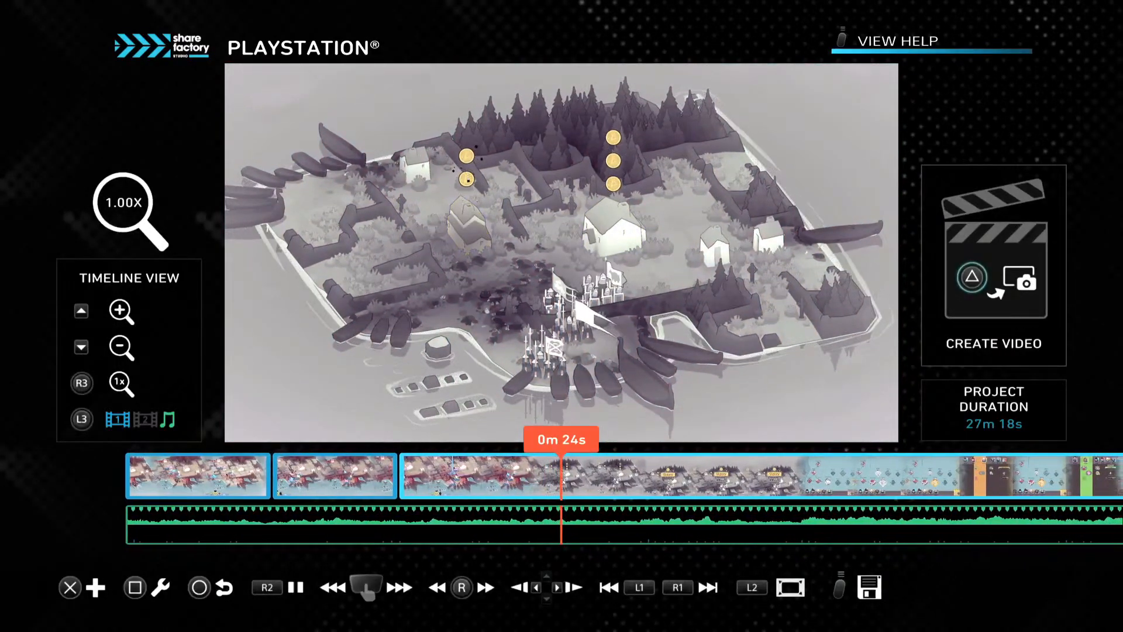
# - Scrub through the third clip from 0m 24s to 3m 28s, examining the map, commander selection and island battle footage past the music's end
pyautogui.hscroll(5, 562, 476)
pyautogui.hscroll(8, 561, 475)
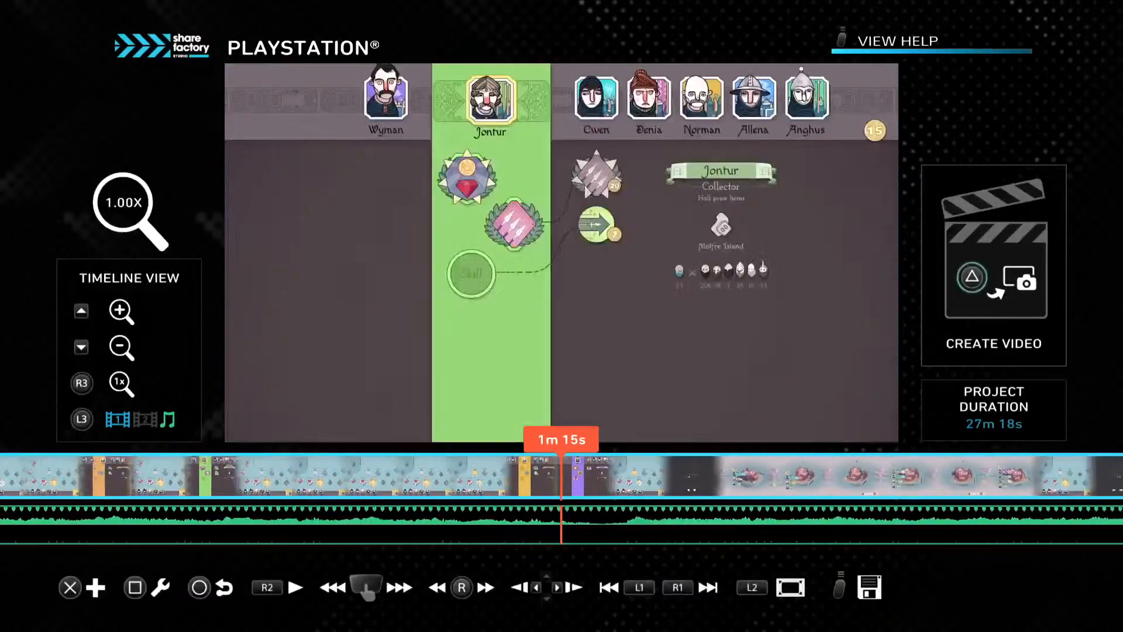
pyautogui.hscroll(1, 561, 476)
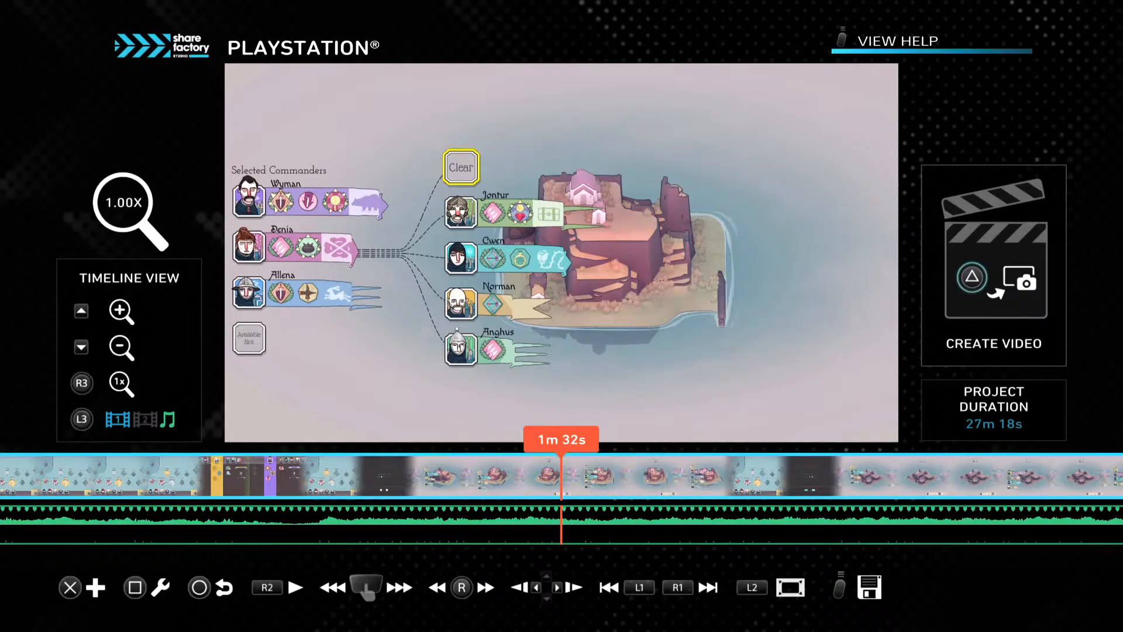
pyautogui.hscroll(5, 562, 476)
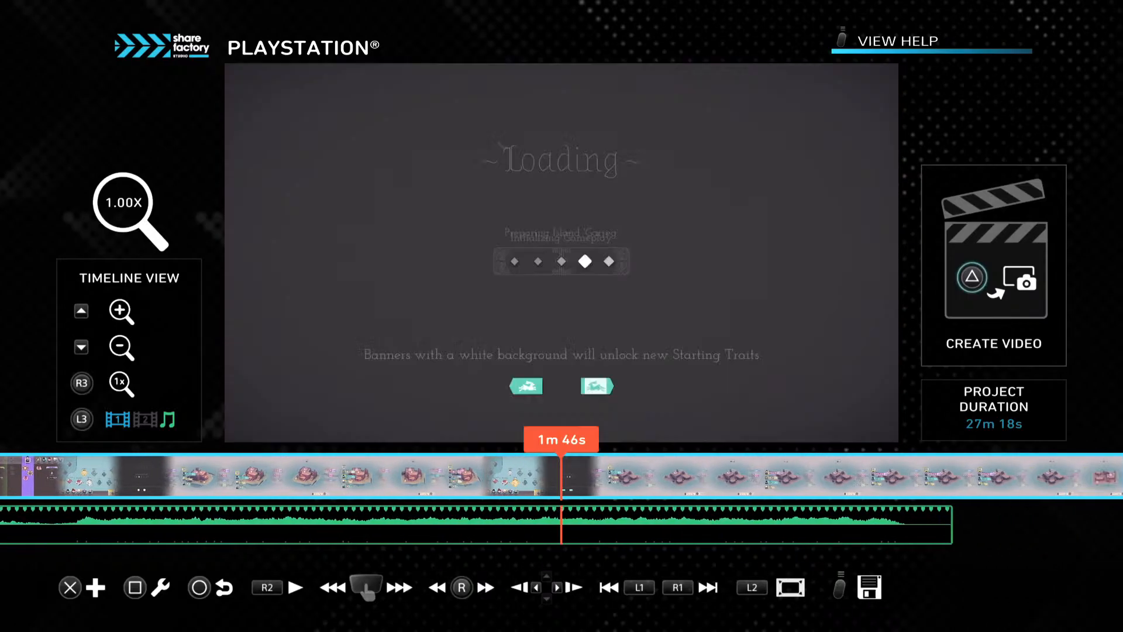
pyautogui.hscroll(-4, 561, 476)
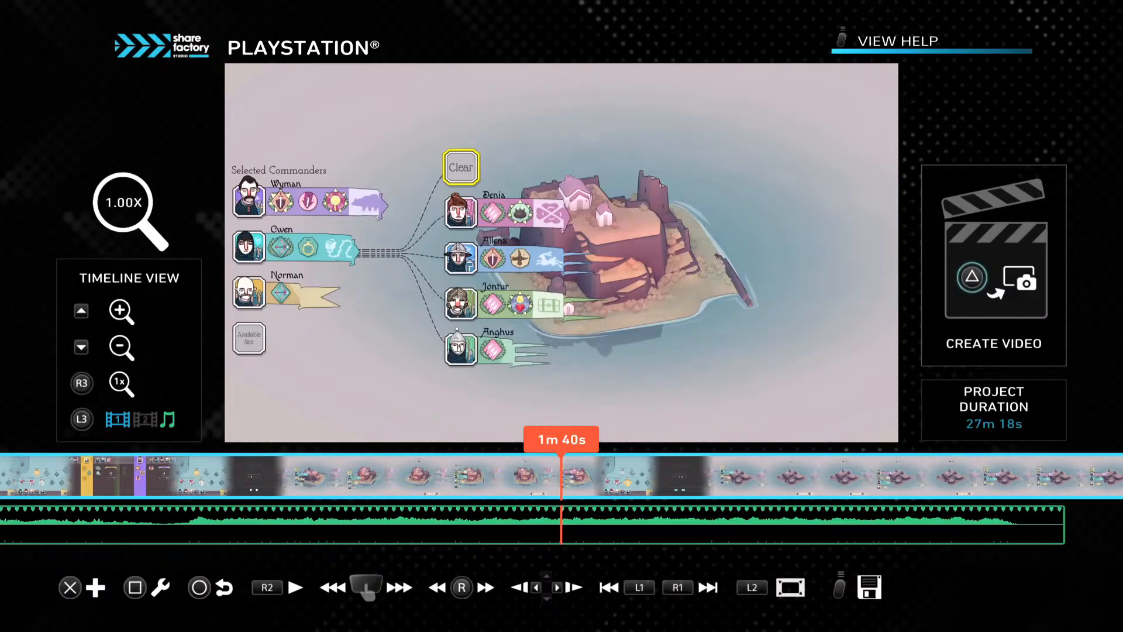
pyautogui.hscroll(5, 562, 475)
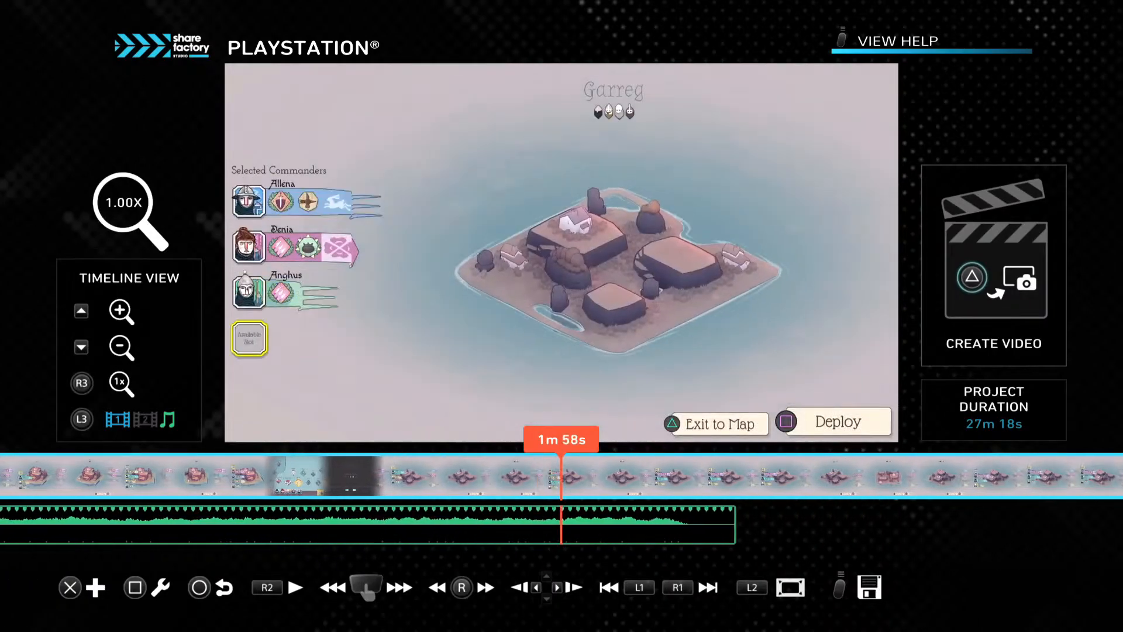
pyautogui.hscroll(5, 561, 475)
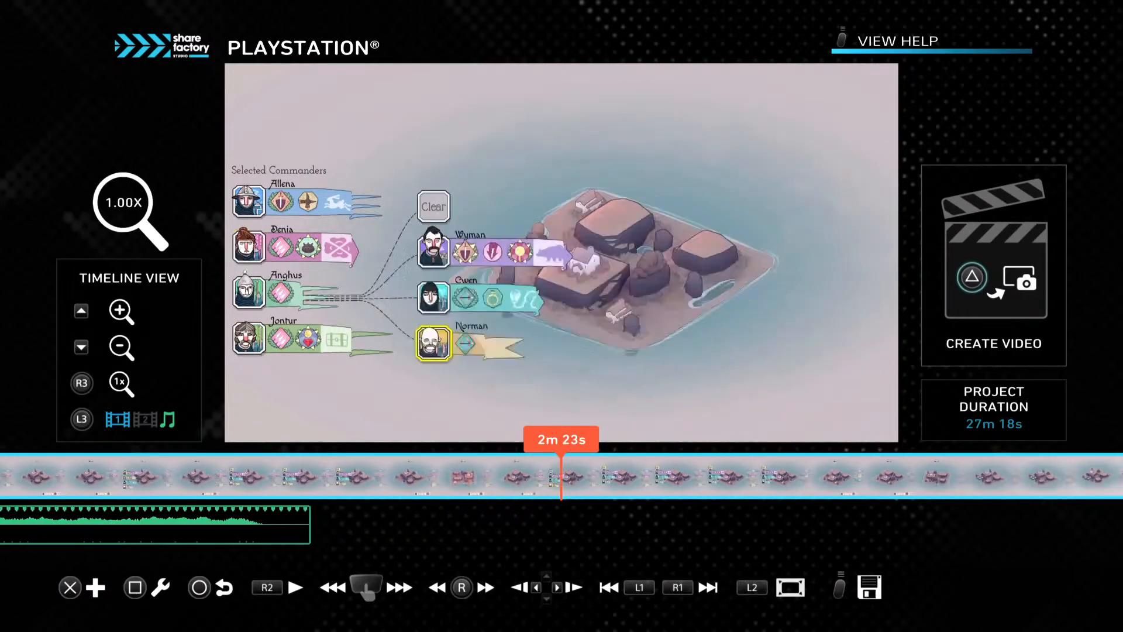
pyautogui.hscroll(5, 562, 476)
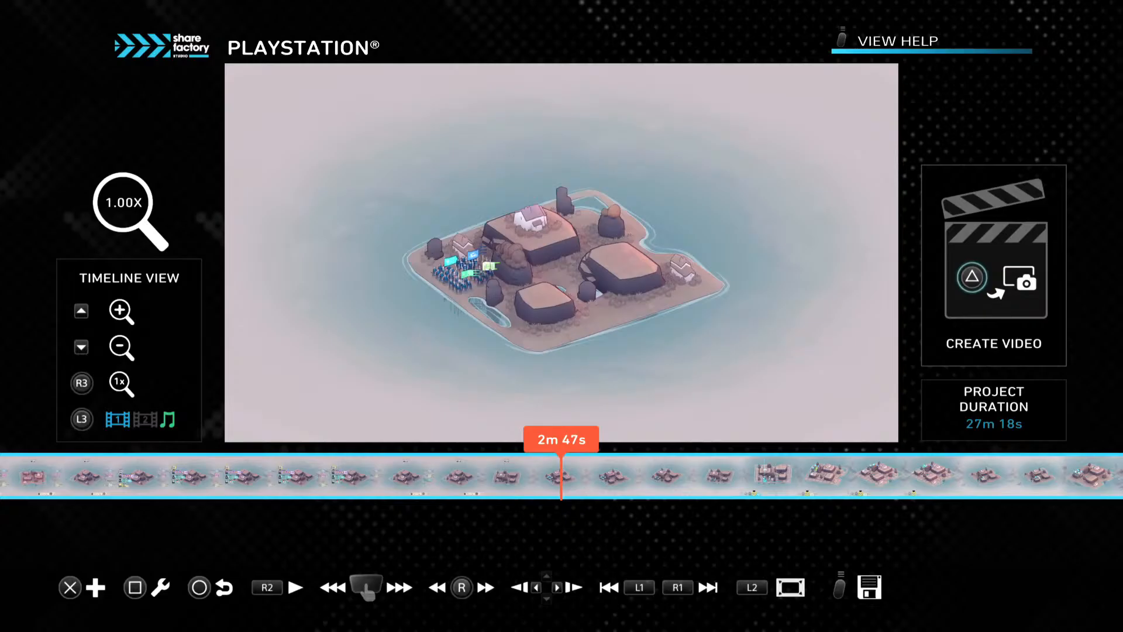
pyautogui.hscroll(5, 562, 476)
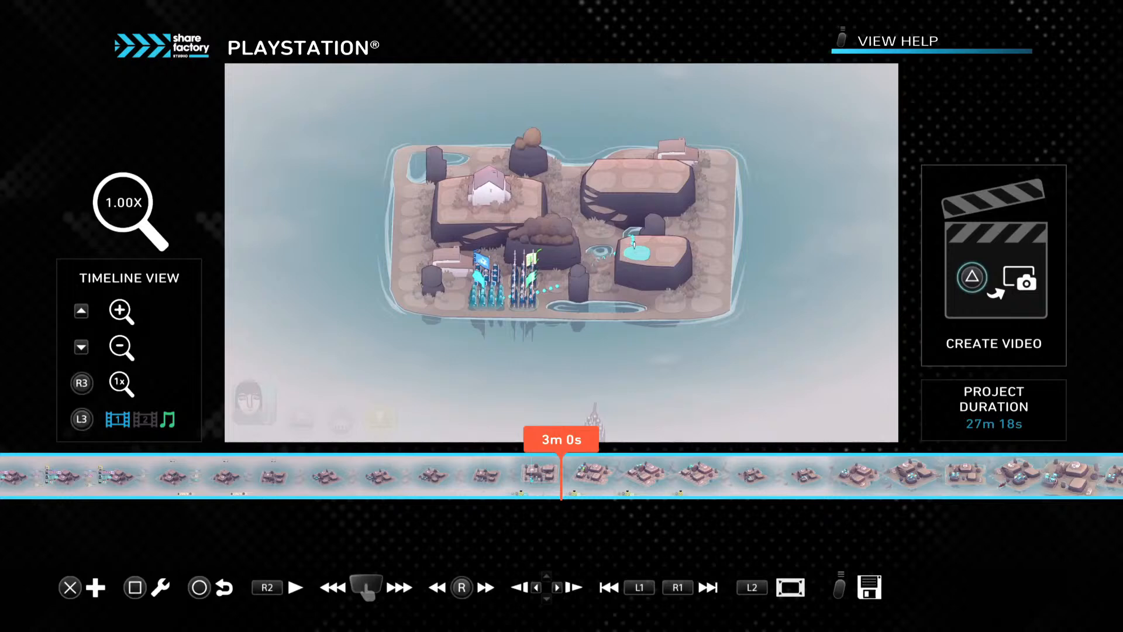
pyautogui.hscroll(2, 562, 475)
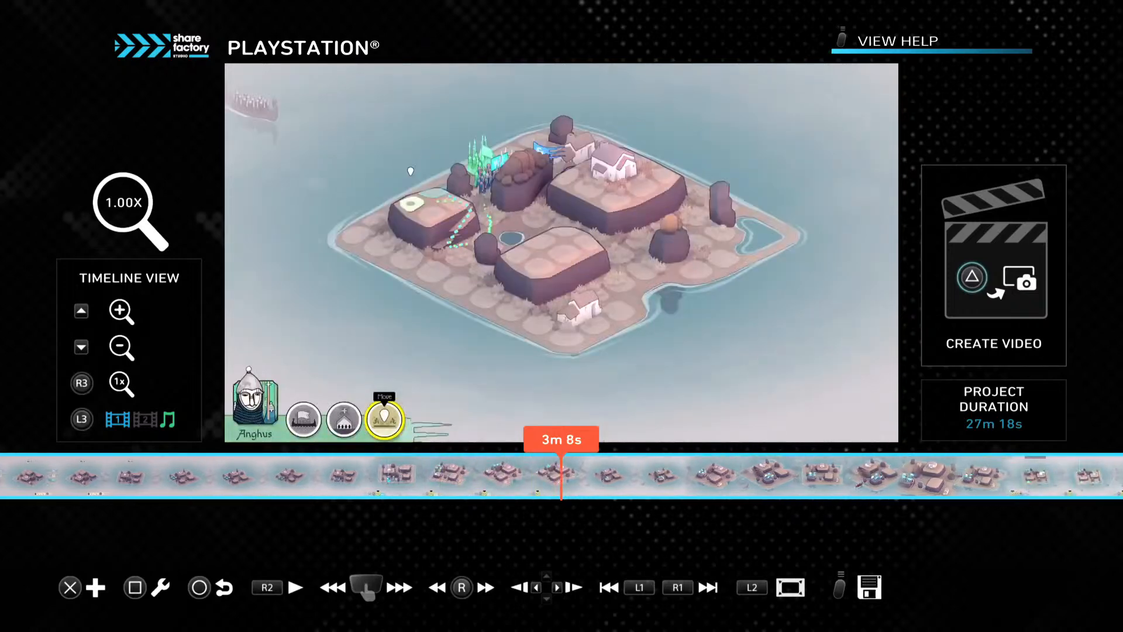
pyautogui.hscroll(3, 562, 476)
pyautogui.hscroll(4, 561, 475)
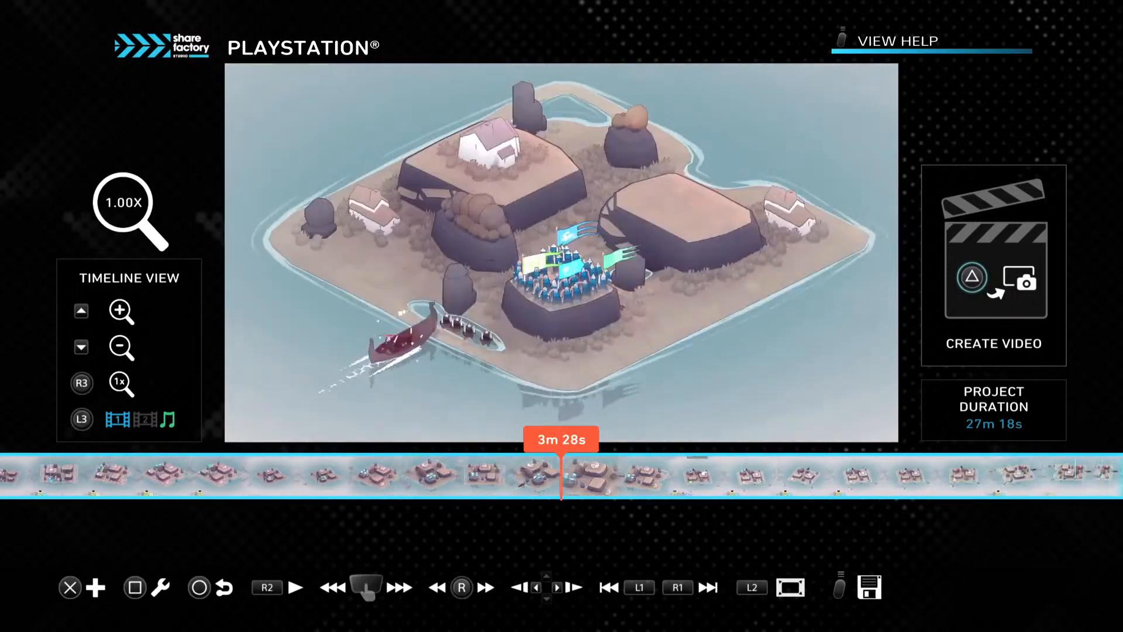
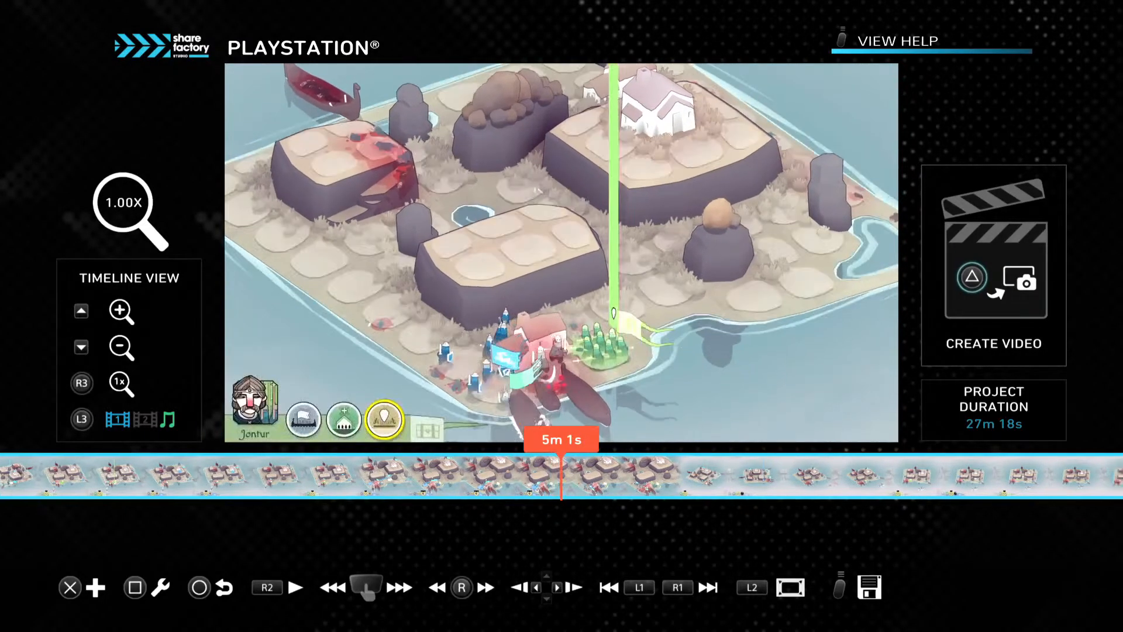
# - Return to the third clip's start at 0m 15s and replay its opening battle footage to about 0m 29s
pyautogui.press('Left')
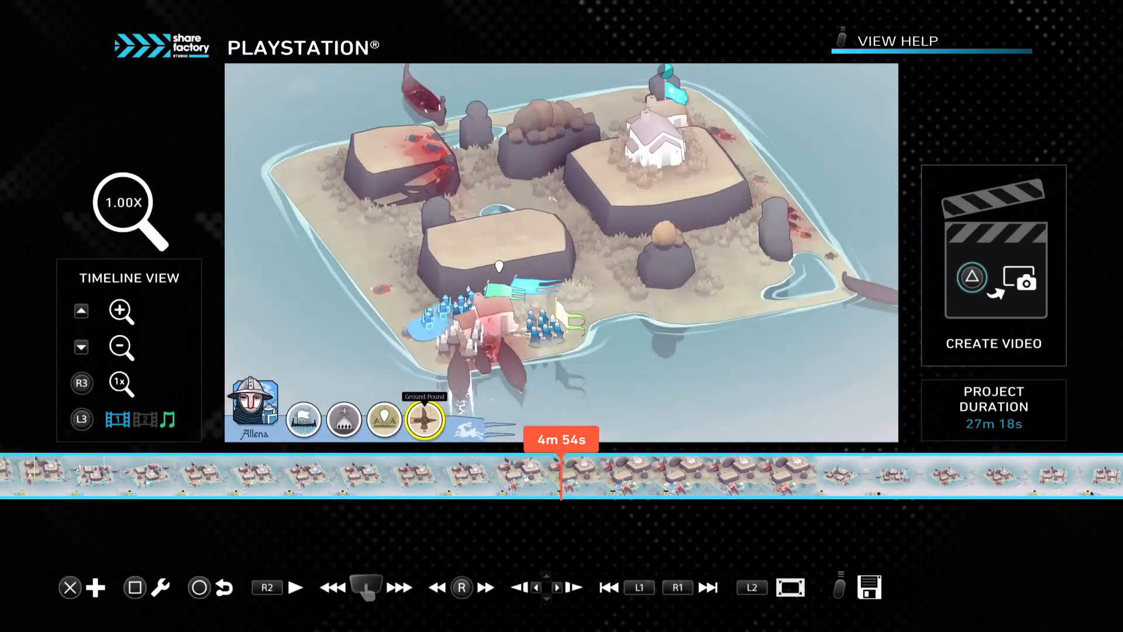
pyautogui.press('Left')
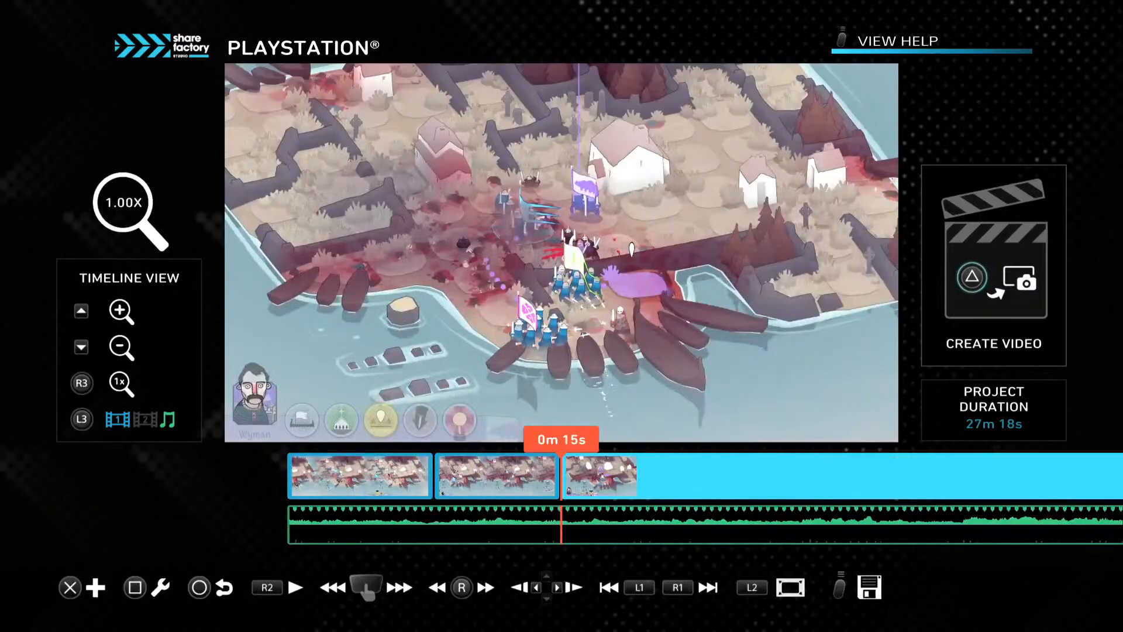
pyautogui.press('space')
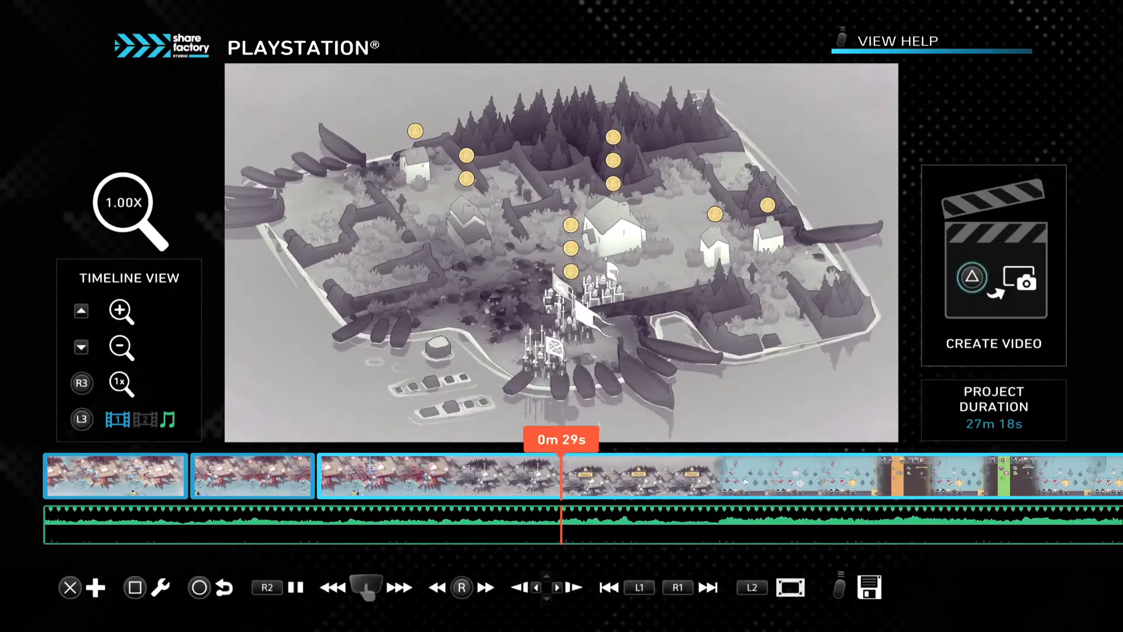
pyautogui.press('space')
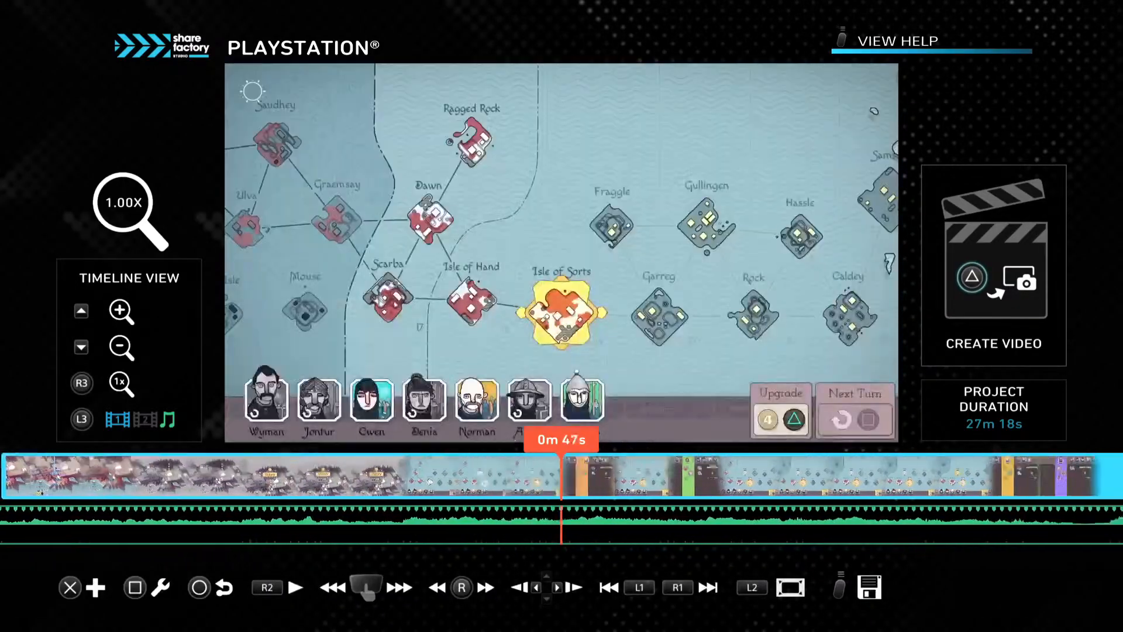
# - Scrub the third clip from 0m 47s to about 5m 1s, examining the map, commander selection and island battle footage
pyautogui.hscroll(10, 562, 475)
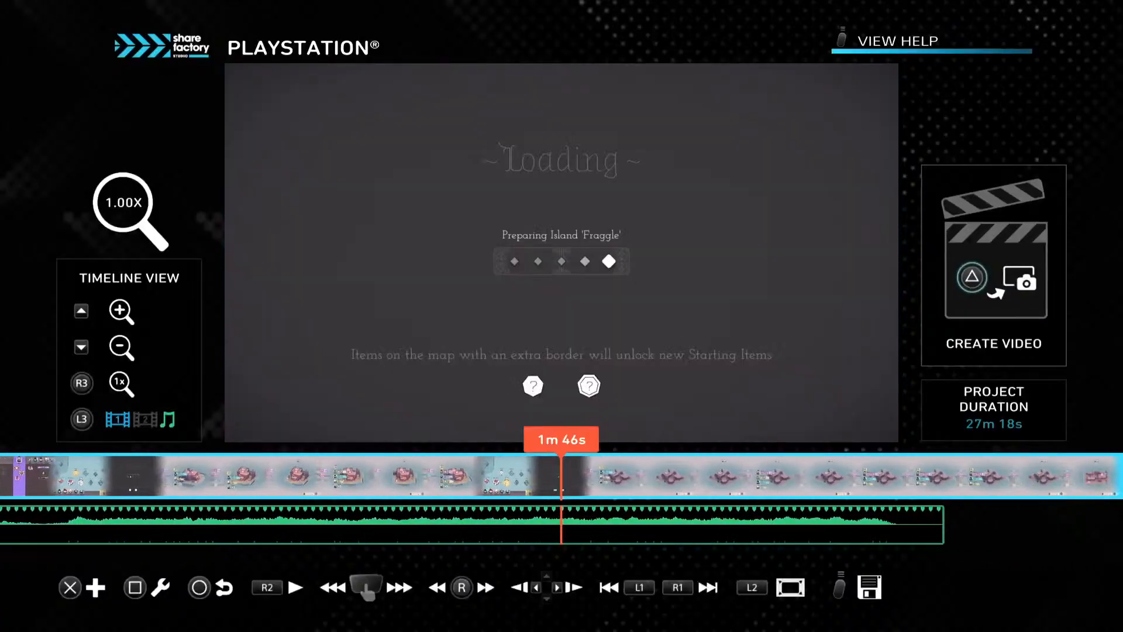
pyautogui.hscroll(6, 561, 475)
pyautogui.hscroll(7, 561, 475)
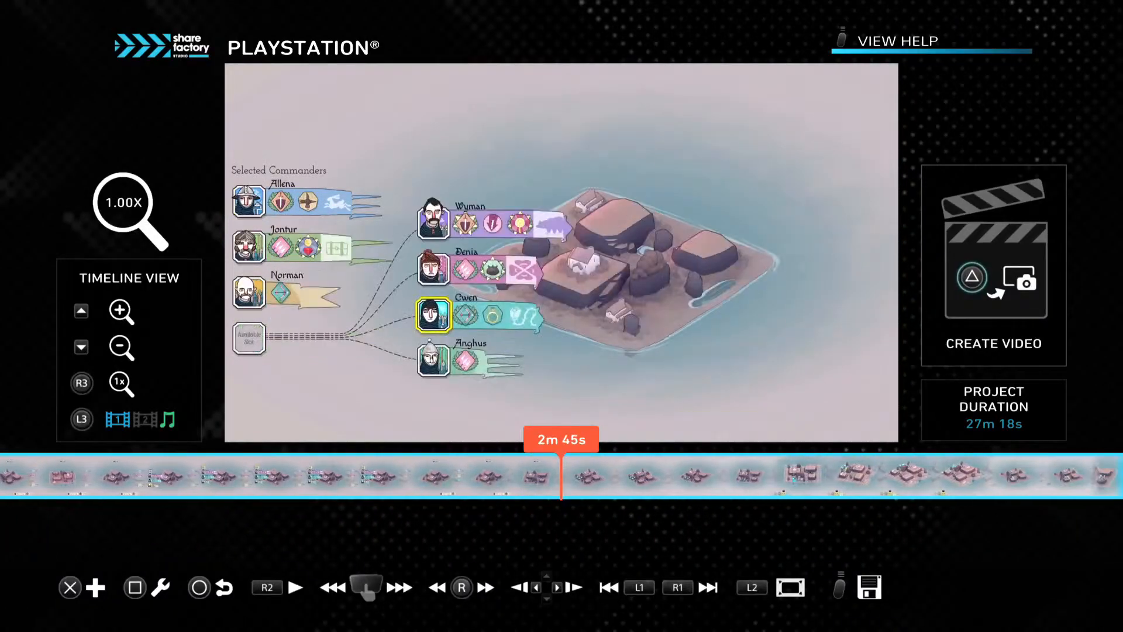
pyautogui.hscroll(6, 561, 476)
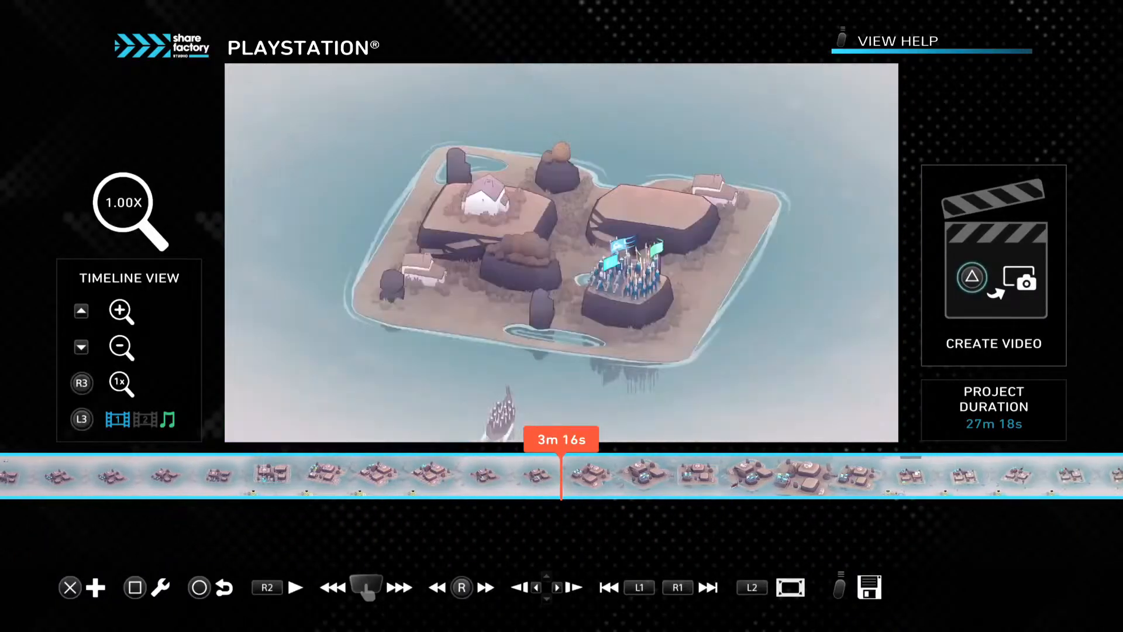
pyautogui.hscroll(6, 562, 475)
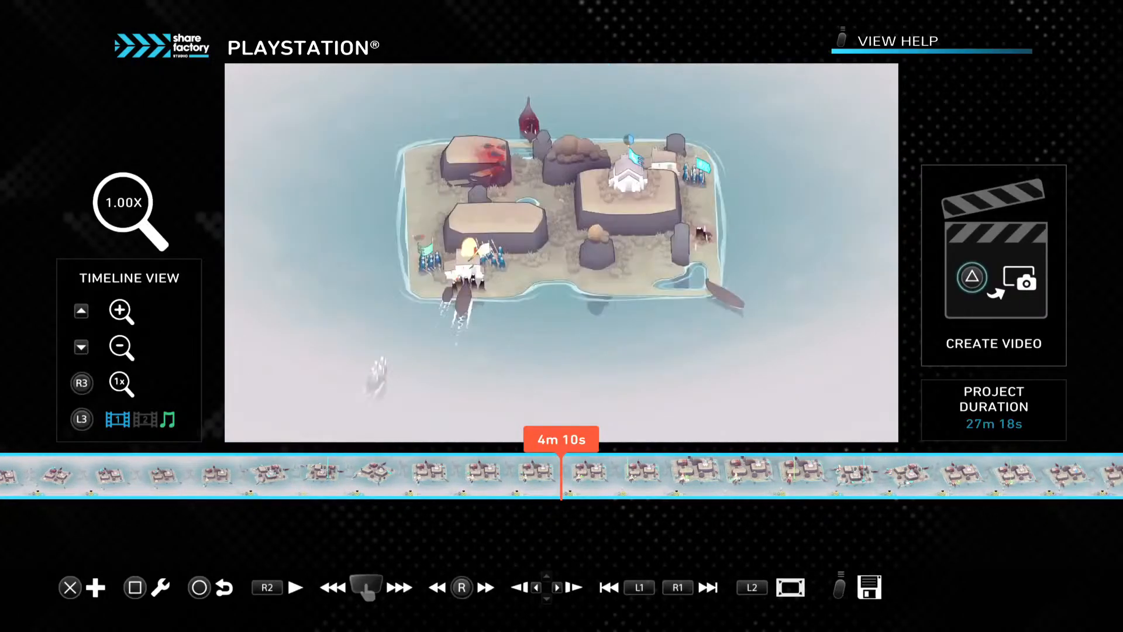
pyautogui.hscroll(7, 562, 475)
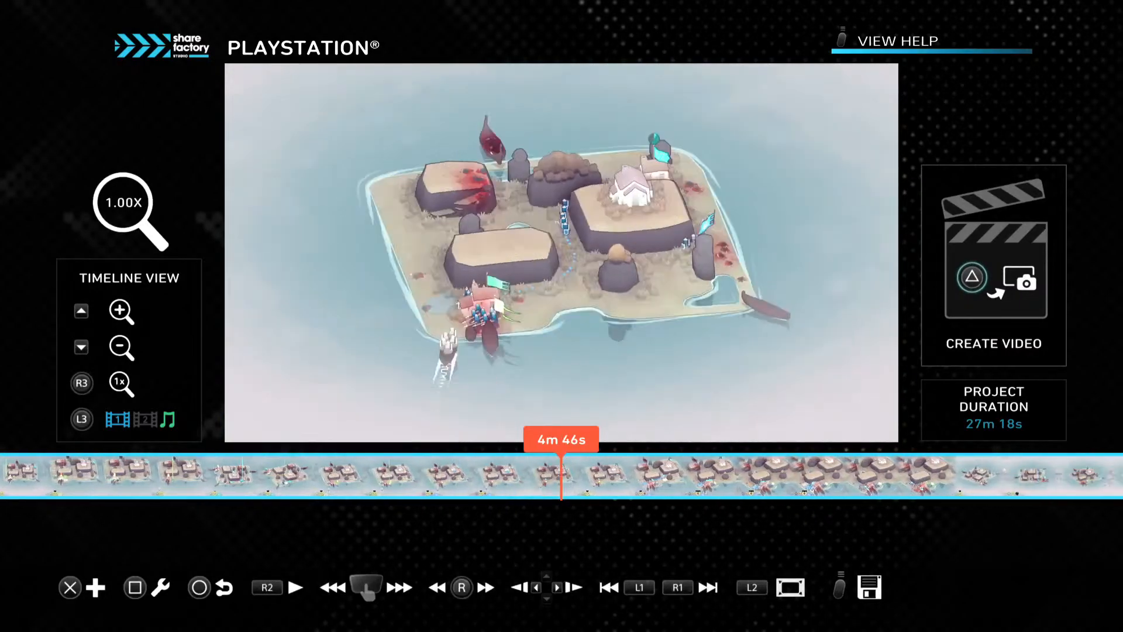
pyautogui.hscroll(2, 562, 475)
pyautogui.hscroll(3, 562, 475)
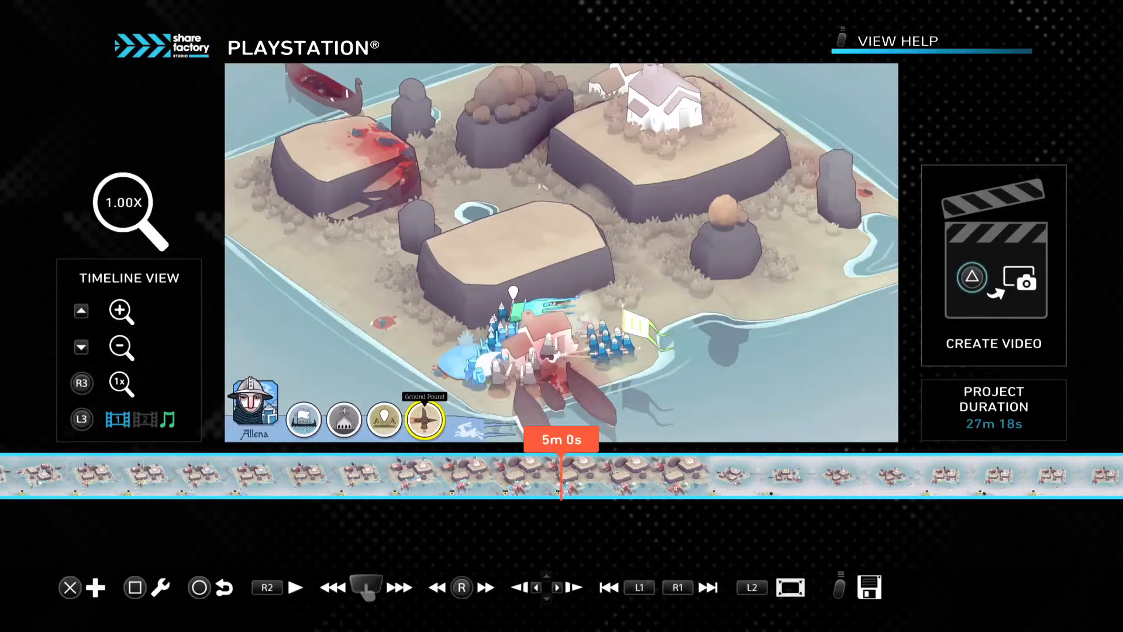
pyautogui.hscroll(-3, 562, 475)
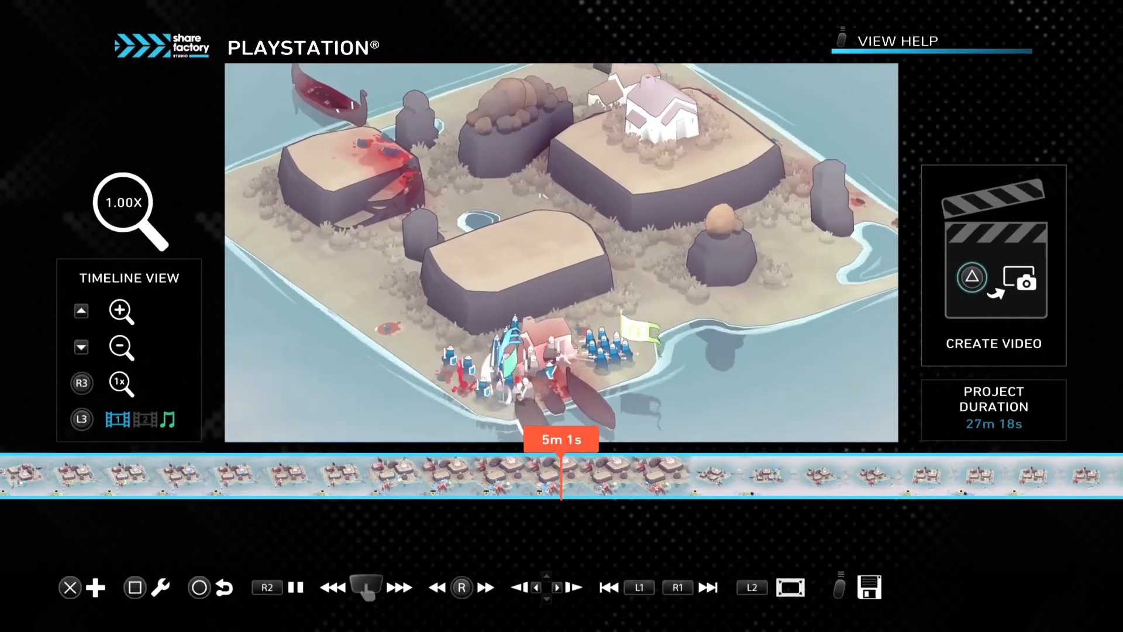
# - Scrub the island battle forward to 6m 7s and back to 5m 38s to examine the landing of the boats
pyautogui.press('Right')
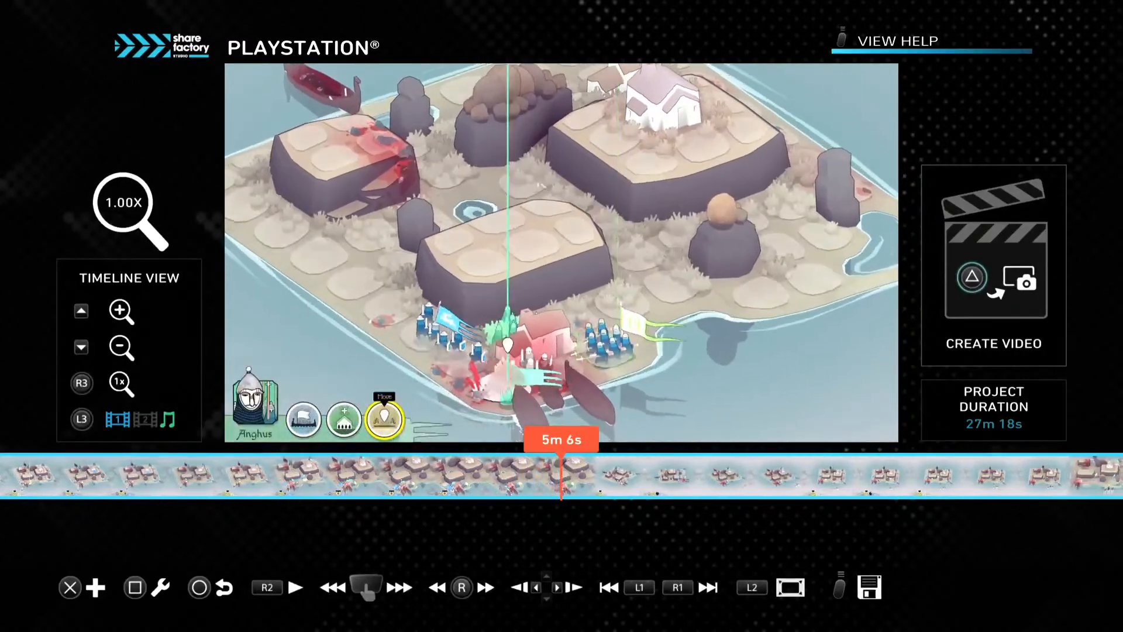
pyautogui.press('Right')
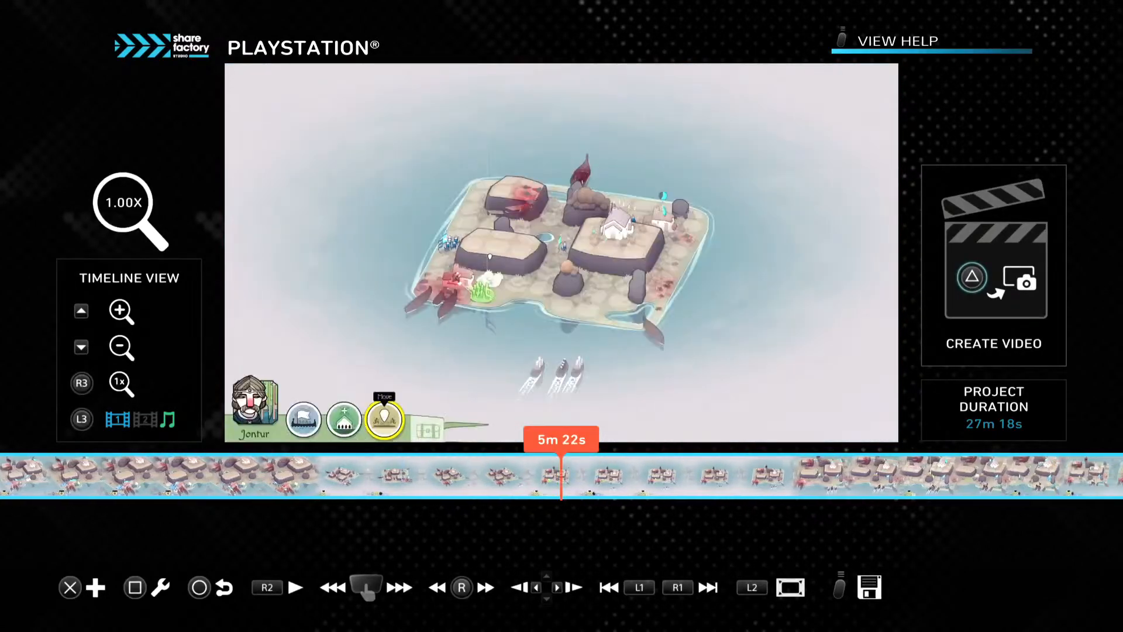
pyautogui.press('Right')
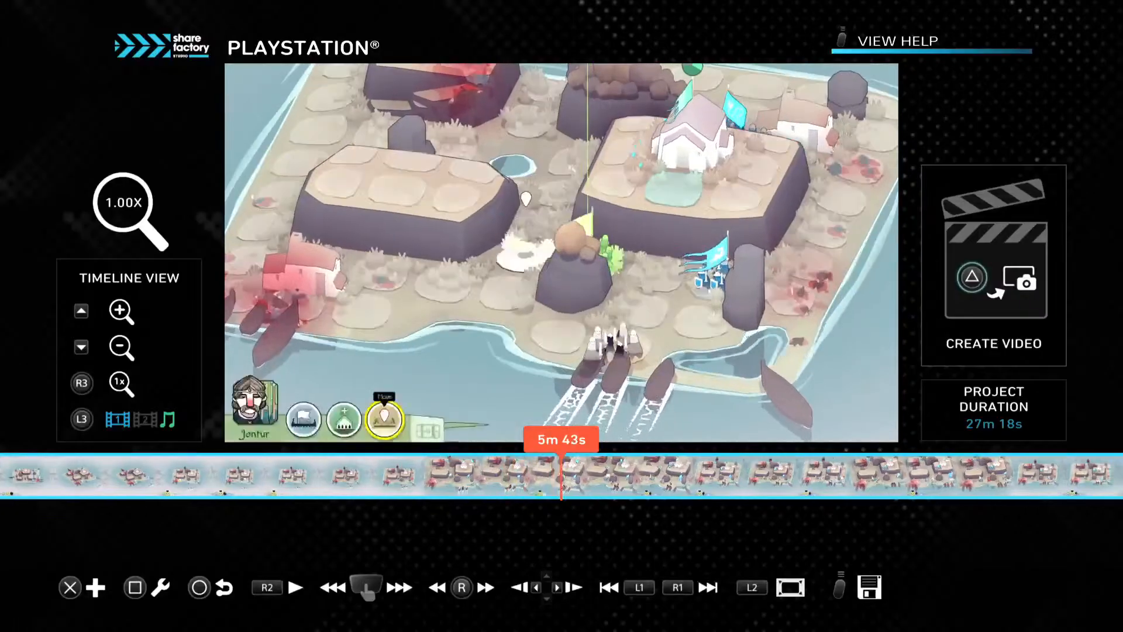
pyautogui.press('Right')
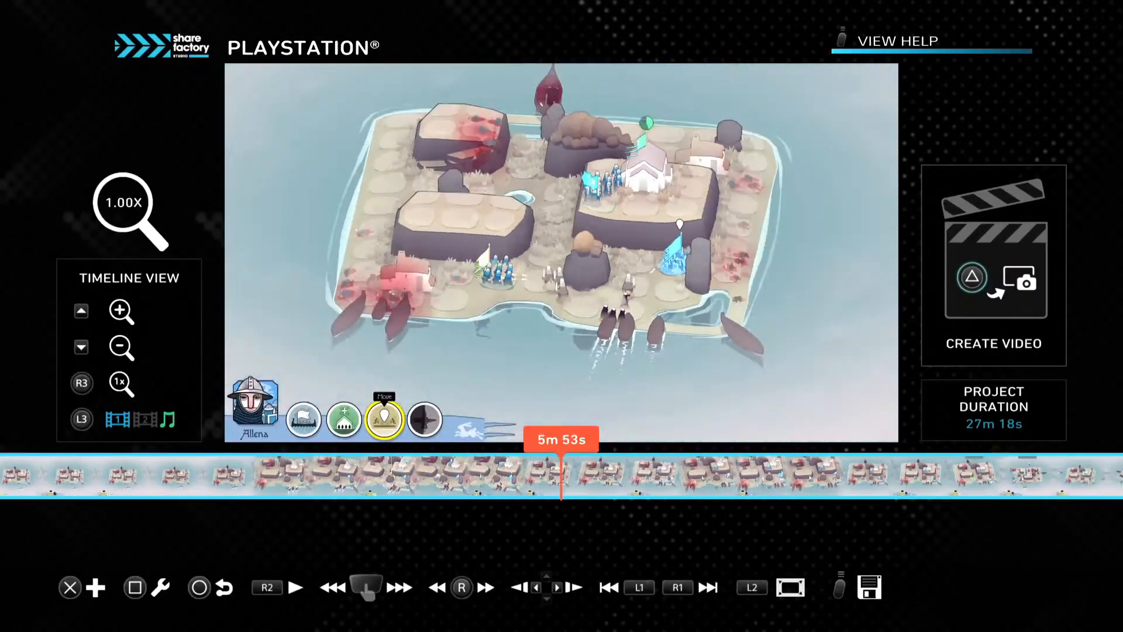
pyautogui.press('Right')
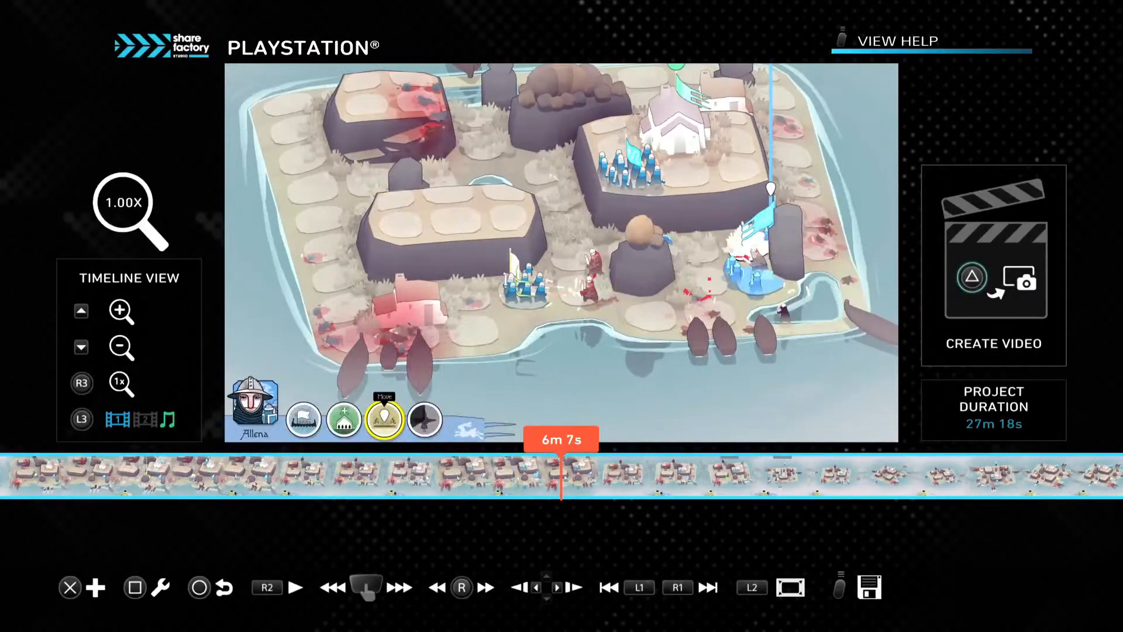
pyautogui.press('Left')
pyautogui.press('Left')
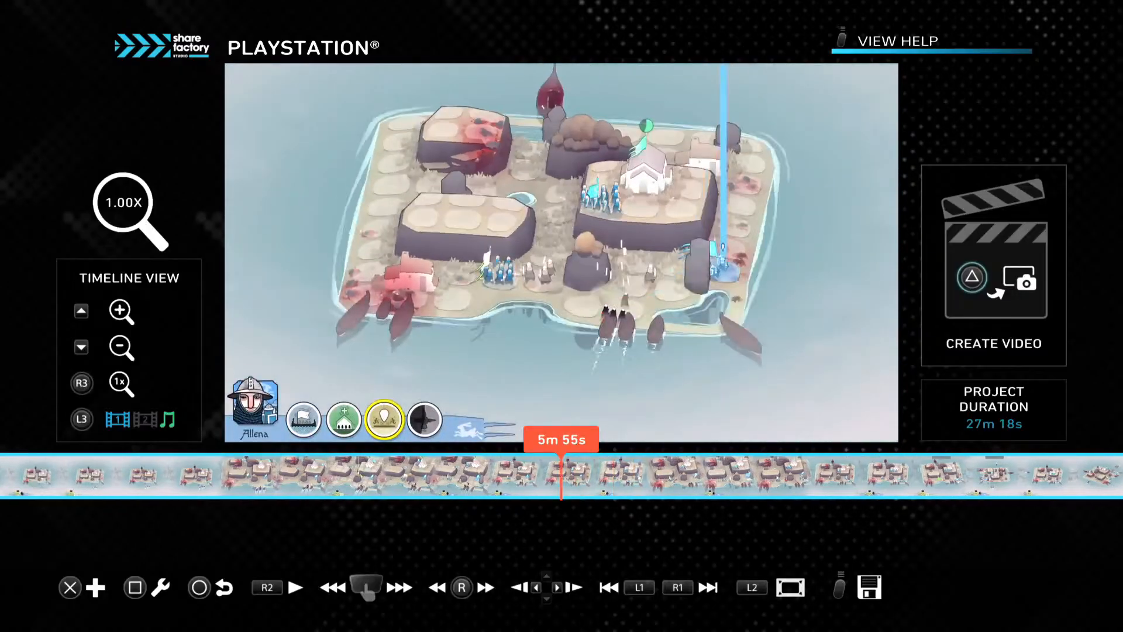
pyautogui.press('Left')
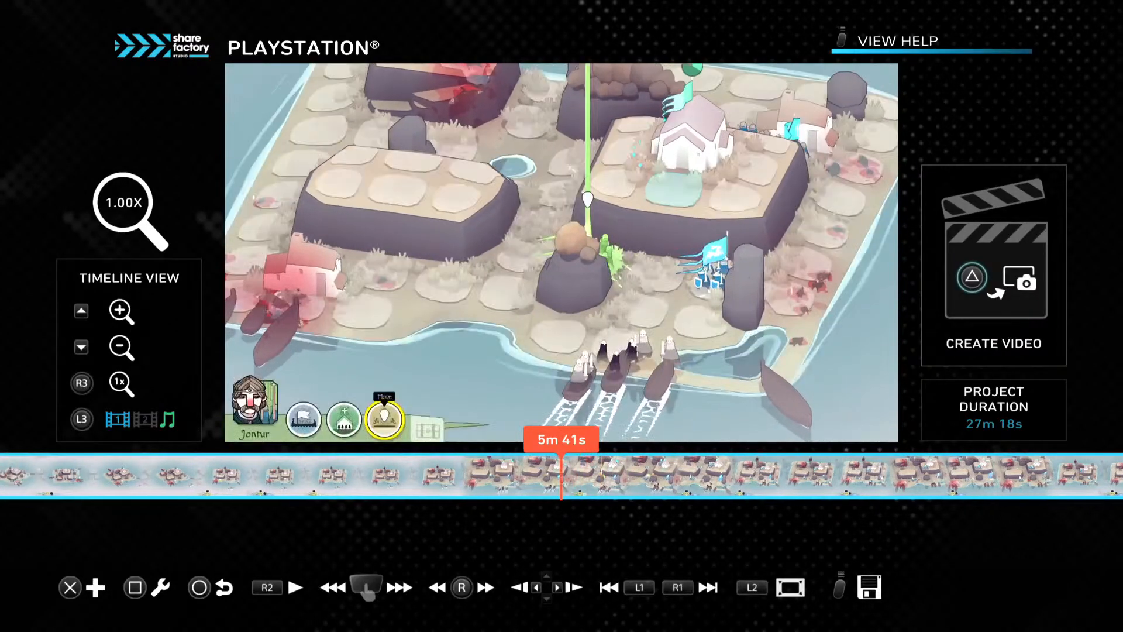
pyautogui.press('Left')
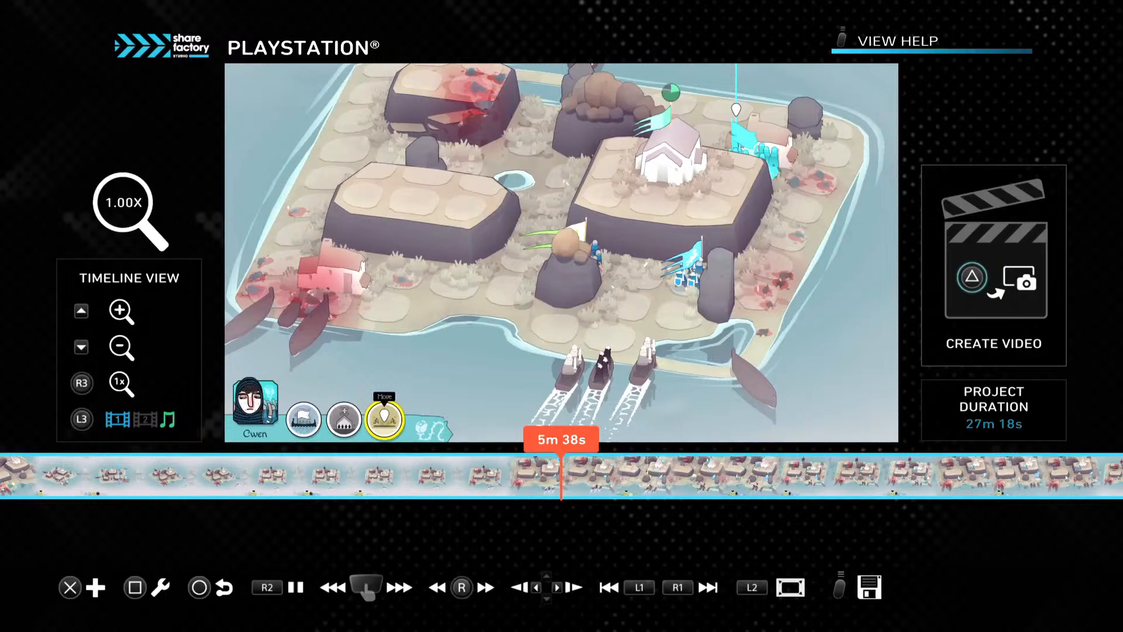
# - Split the third clip at 5m 40s and delete its footage before the cut
pyautogui.press('space')
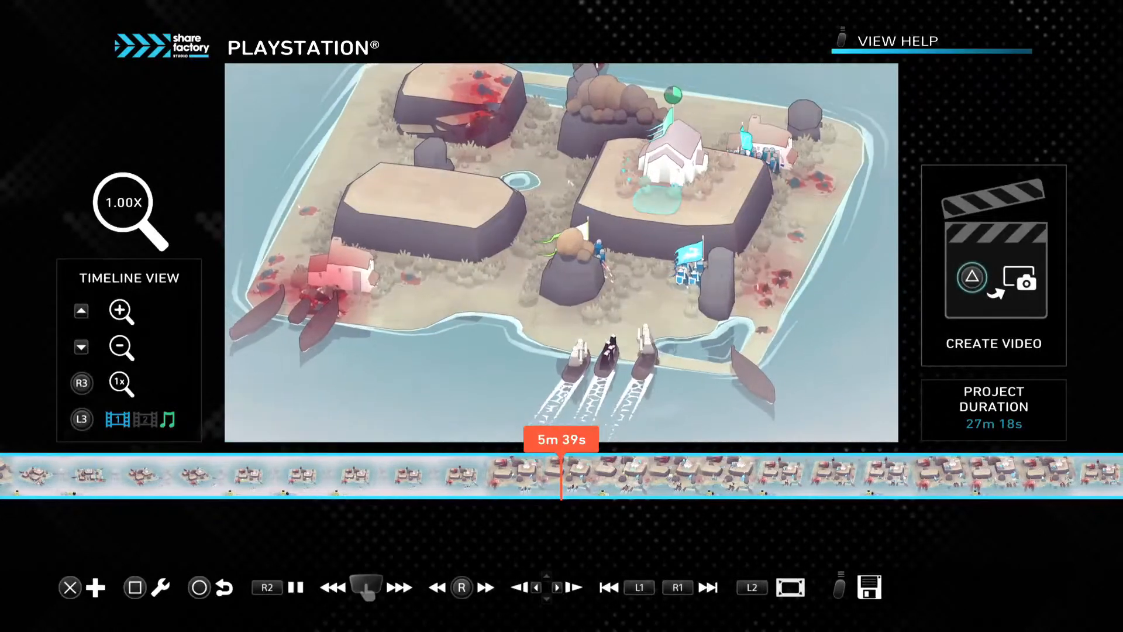
pyautogui.press('s')
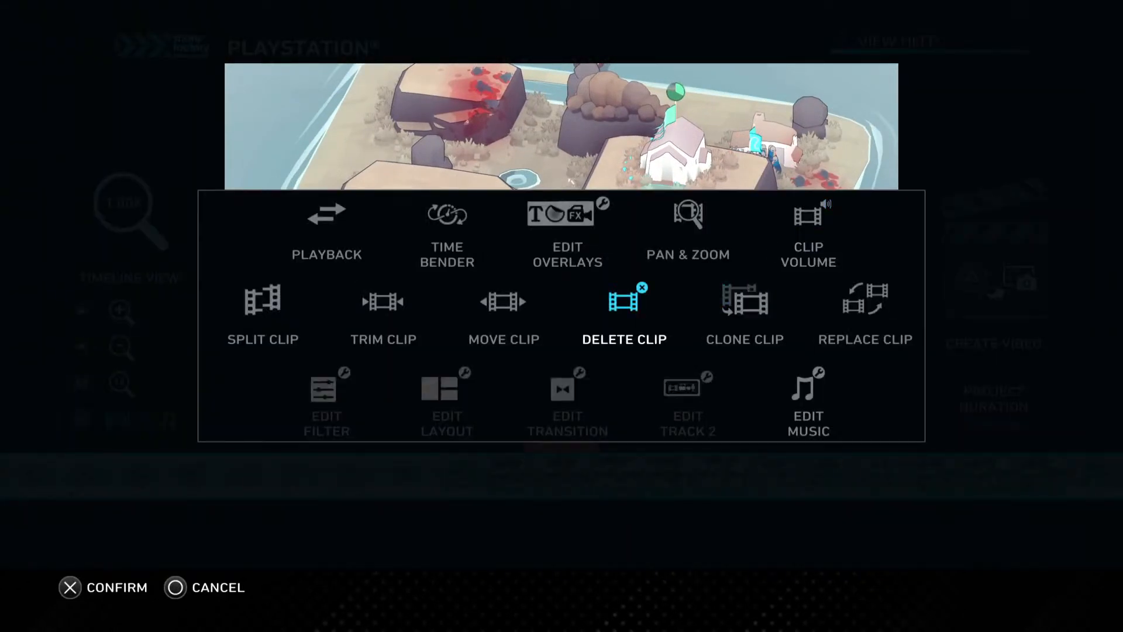
pyautogui.press('Return')
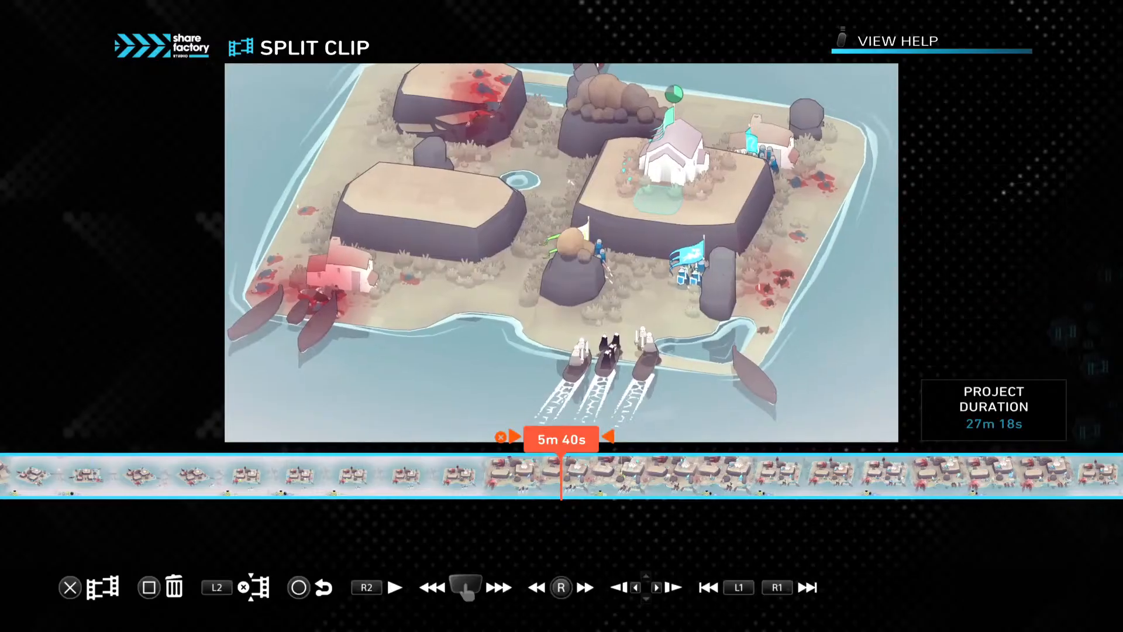
pyautogui.press('Return')
pyautogui.press('Return')
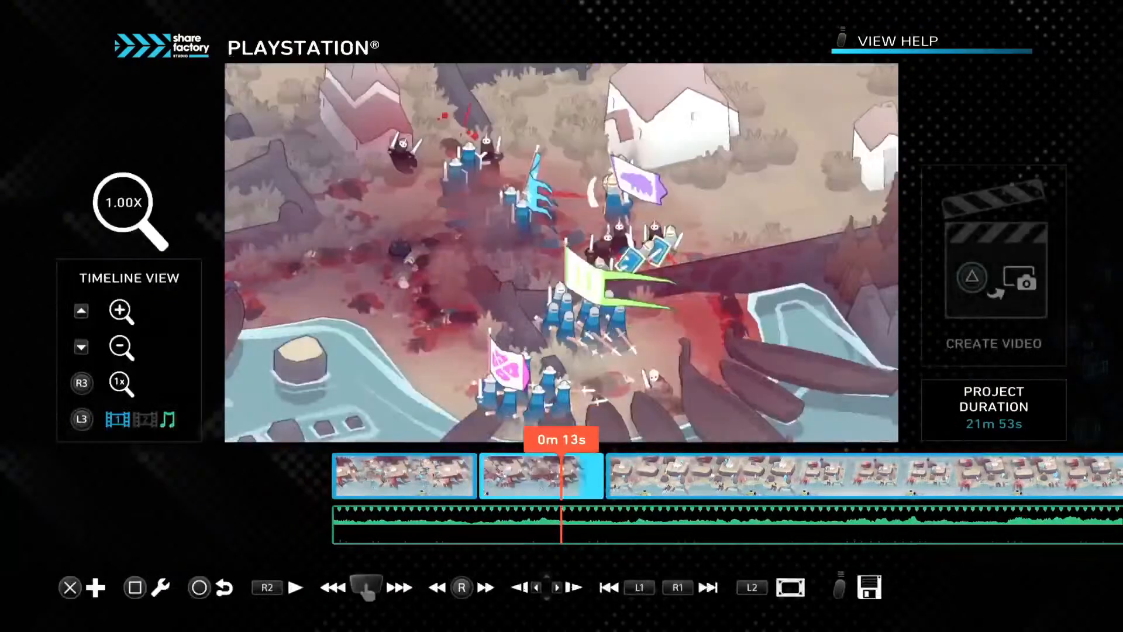
# - Play across the join to 0m 19s, split the third clip there and delete the short piece before the cut
pyautogui.press('space')
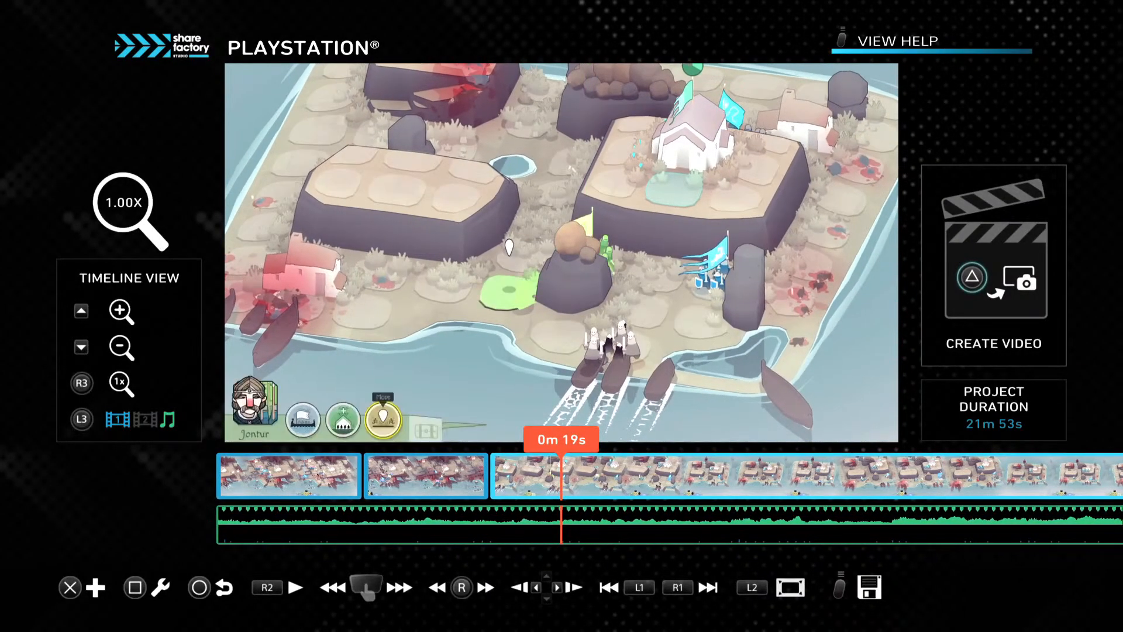
pyautogui.press('square')
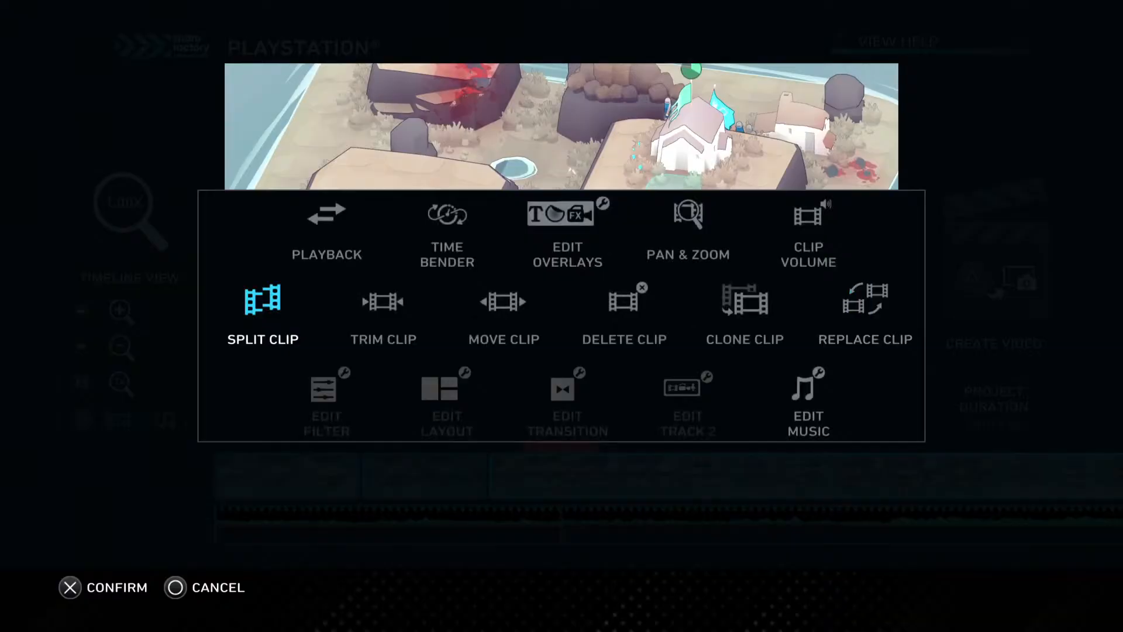
pyautogui.press('Return')
pyautogui.press('Return')
pyautogui.press('Left')
pyautogui.press('Return')
pyautogui.press('Left')
pyautogui.press('square')
pyautogui.press('Escape')
pyautogui.press('Right')
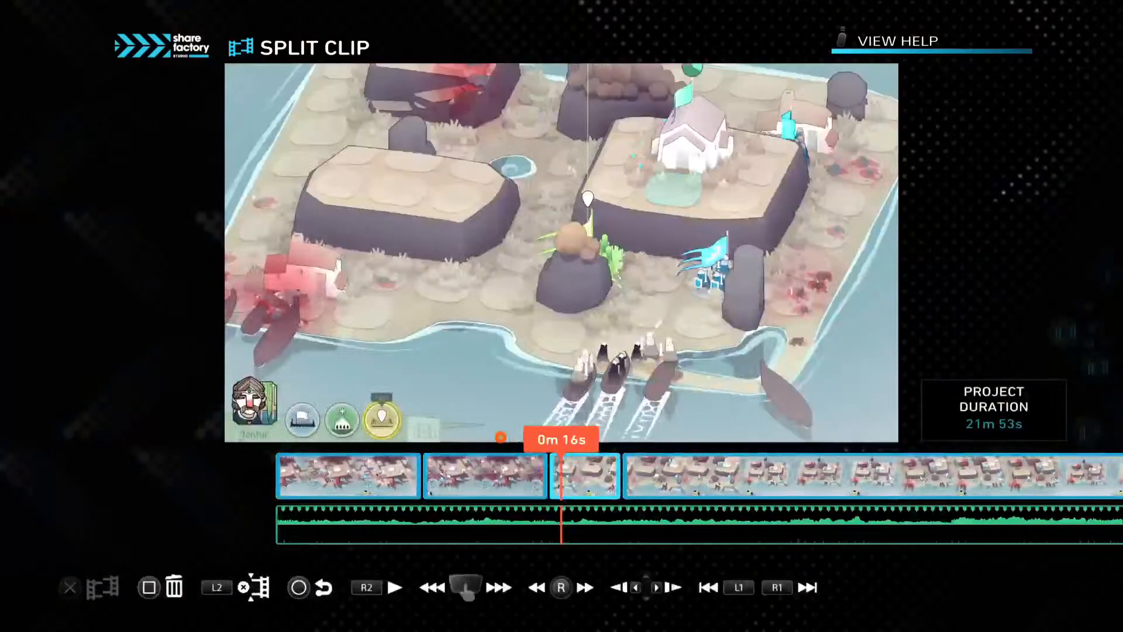
pyautogui.press('square')
pyautogui.press('Return')
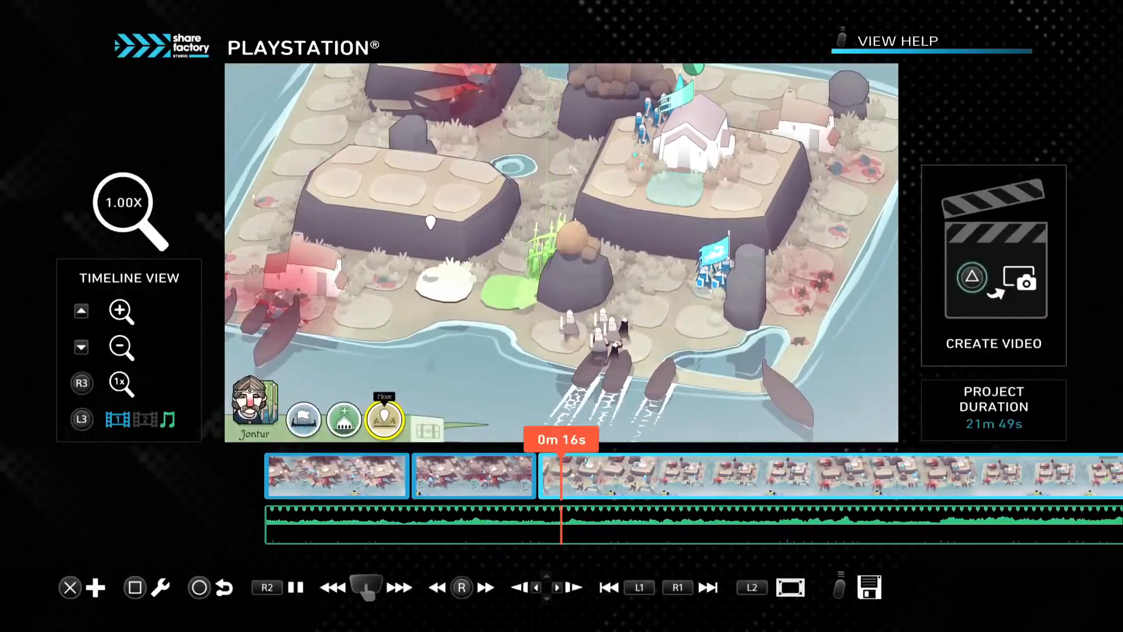
# - Play the shortened third clip from 0m 16s in short stretches, pausing at 0m 28s to examine where the fighting starts
pyautogui.press('R2')
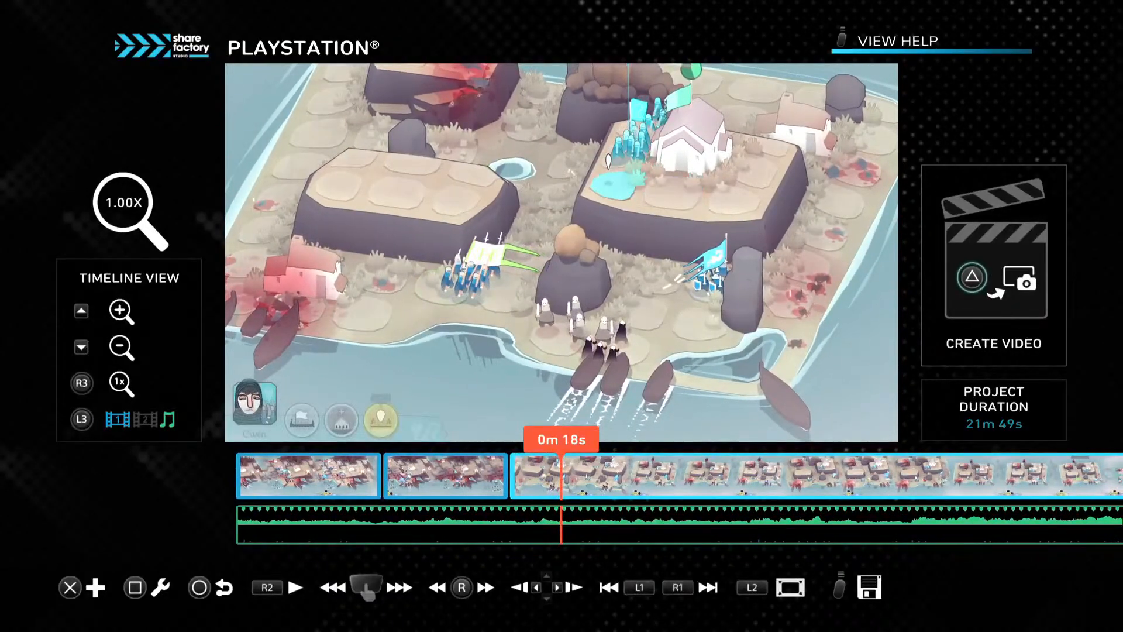
pyautogui.press('R2')
pyautogui.press('R2')
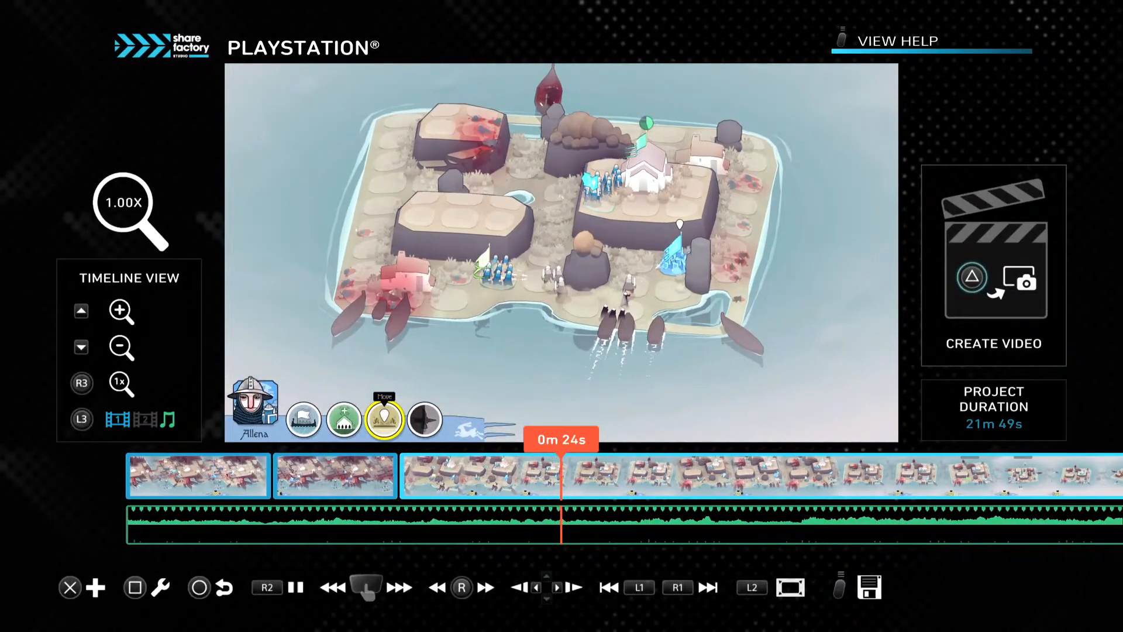
pyautogui.press('space')
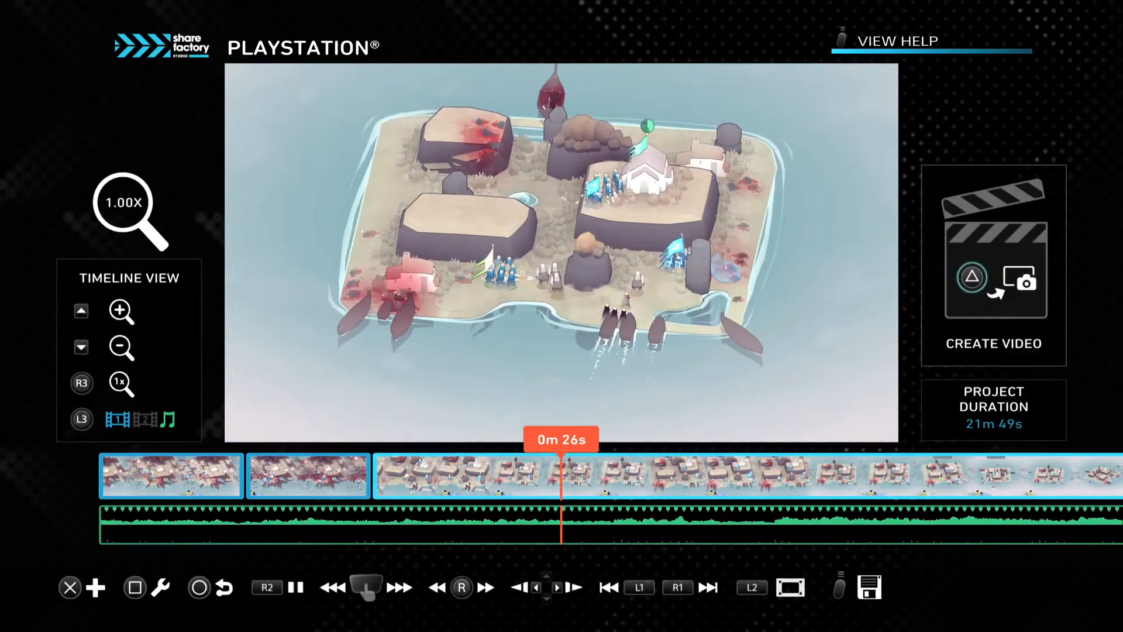
pyautogui.press('space')
pyautogui.press('space')
pyautogui.press('space')
pyautogui.press('space')
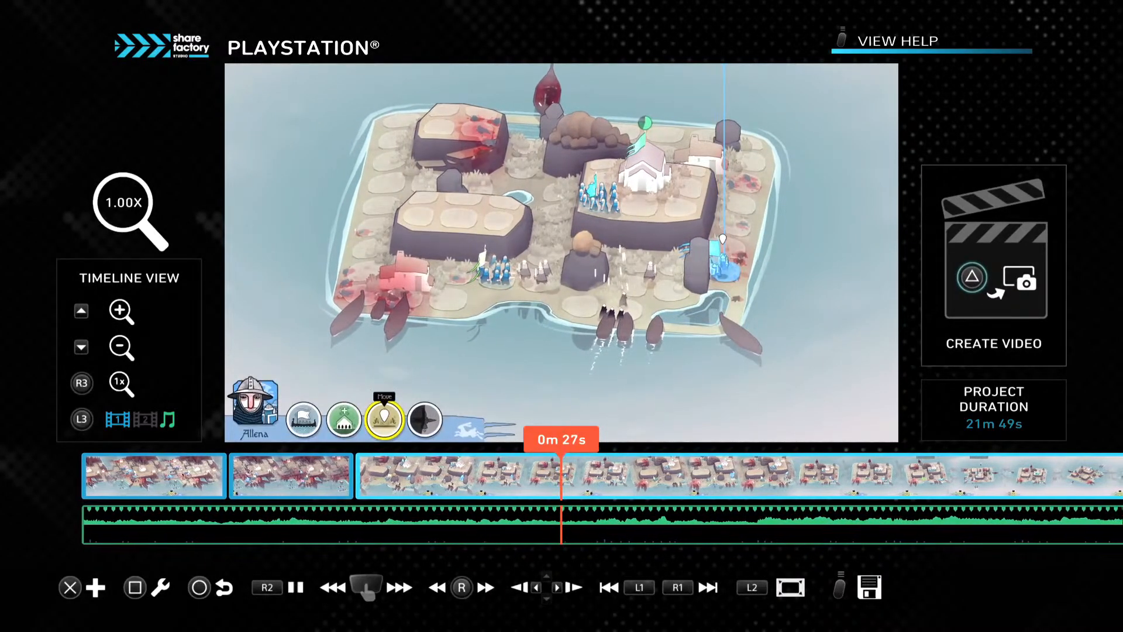
pyautogui.press('space')
pyautogui.press('space')
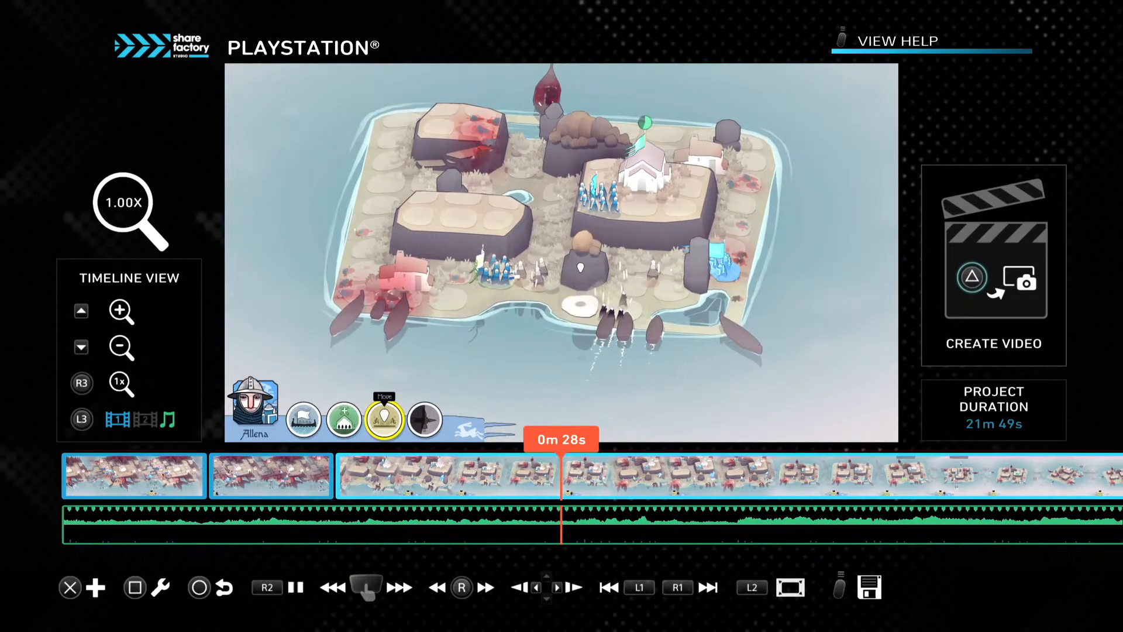
pyautogui.press('space')
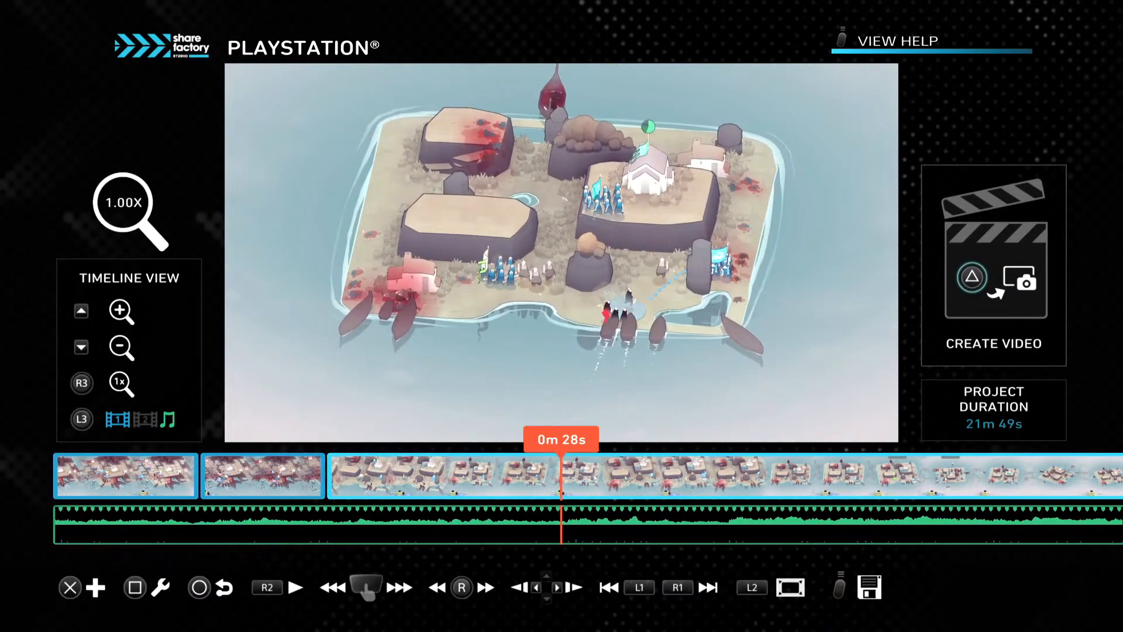
# - Split the third clip at 0m 28s, delete the piece before the cut and replay the join from the second clip
pyautogui.press('Return')
pyautogui.press('Return')
pyautogui.press('Return')
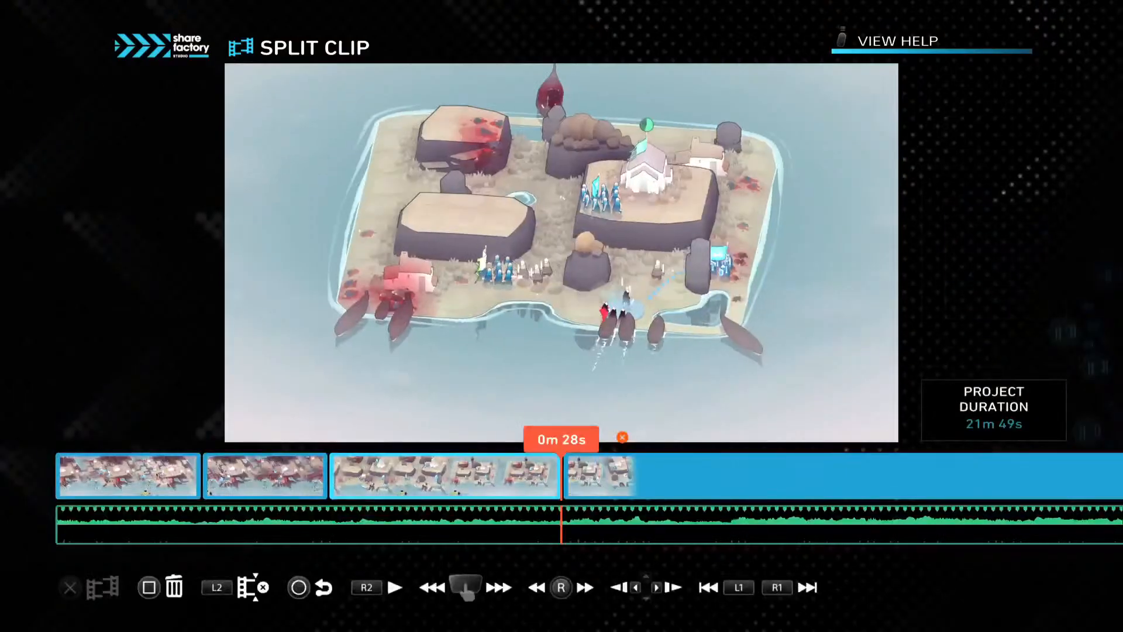
# - Apply Pan & Zoom to the third clip, enlarging the island battle to 200%
pyautogui.press('Return')
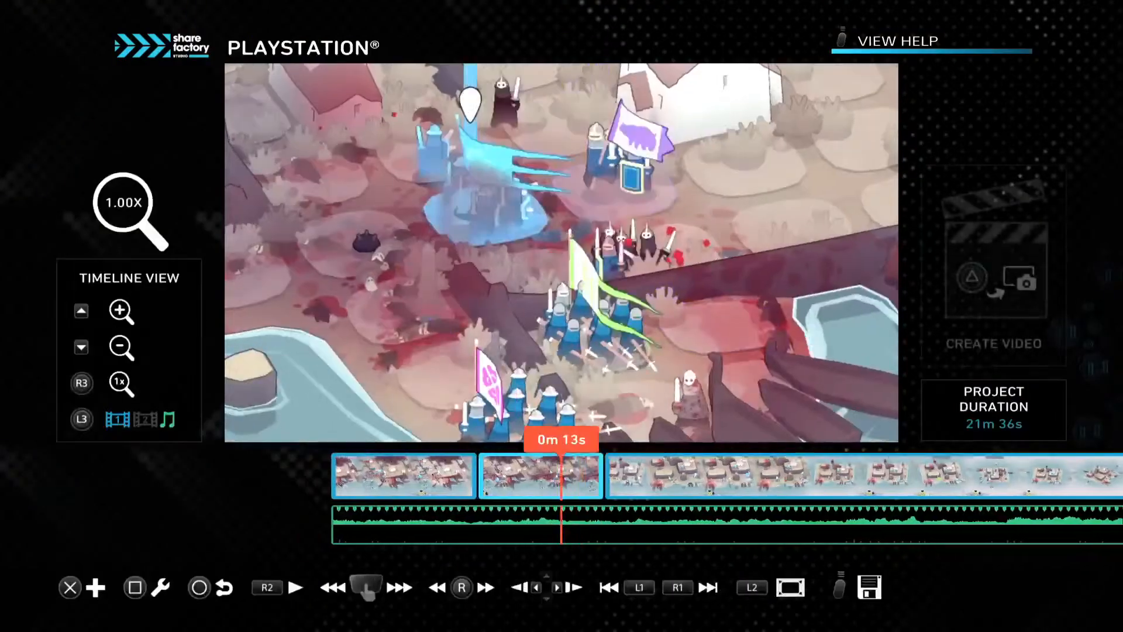
pyautogui.press('space')
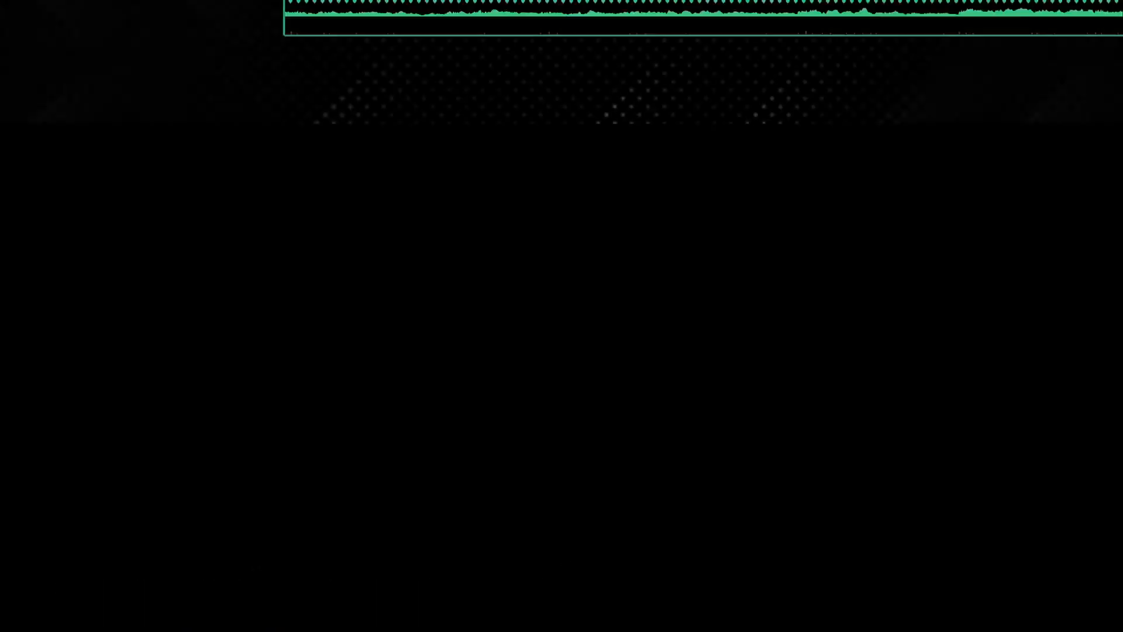
pyautogui.press('Return')
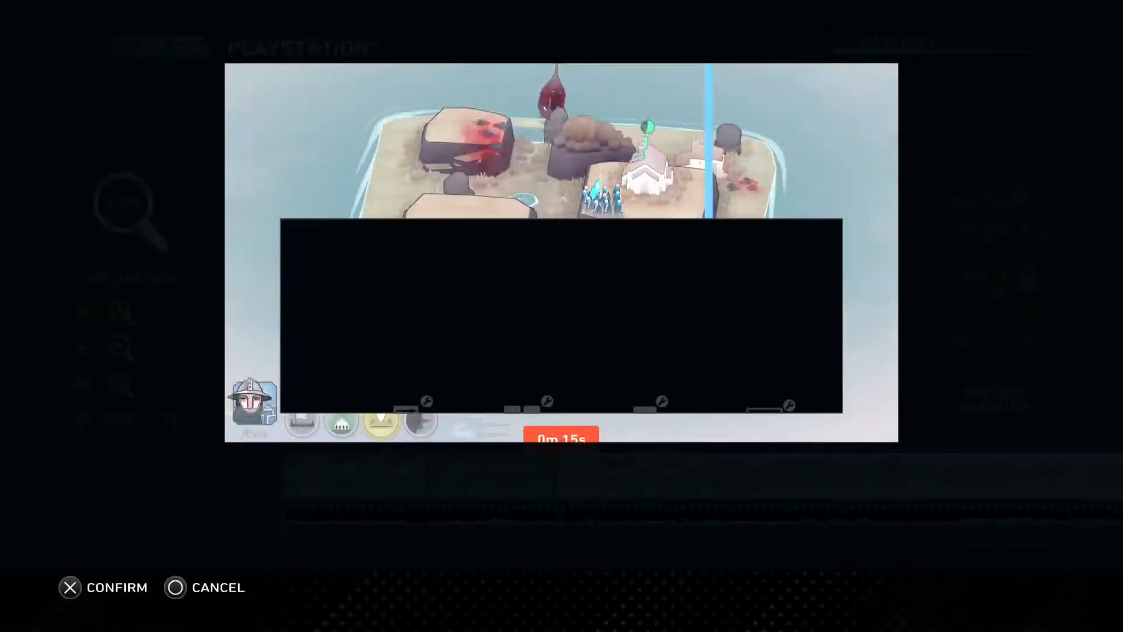
pyautogui.press('Up')
pyautogui.press('Left')
pyautogui.press('Return')
pyautogui.press('Right')
pyautogui.press('Right')
pyautogui.press('Right')
pyautogui.press('Right')
pyautogui.press('Right')
pyautogui.press('Right')
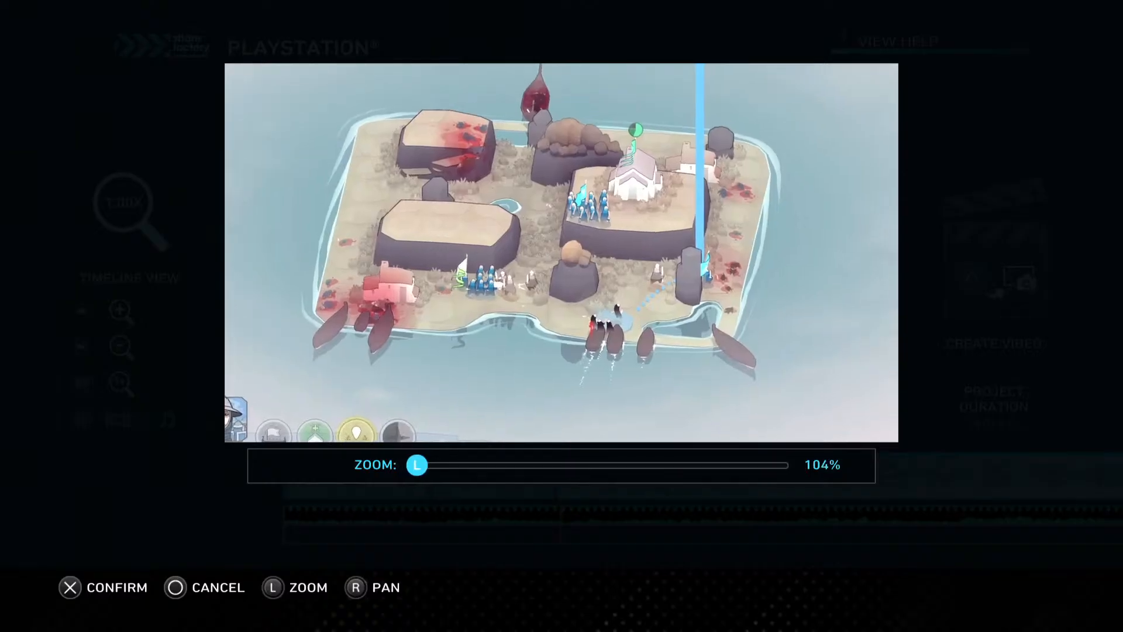
pyautogui.press('Right')
pyautogui.press('Right')
pyautogui.press('Right')
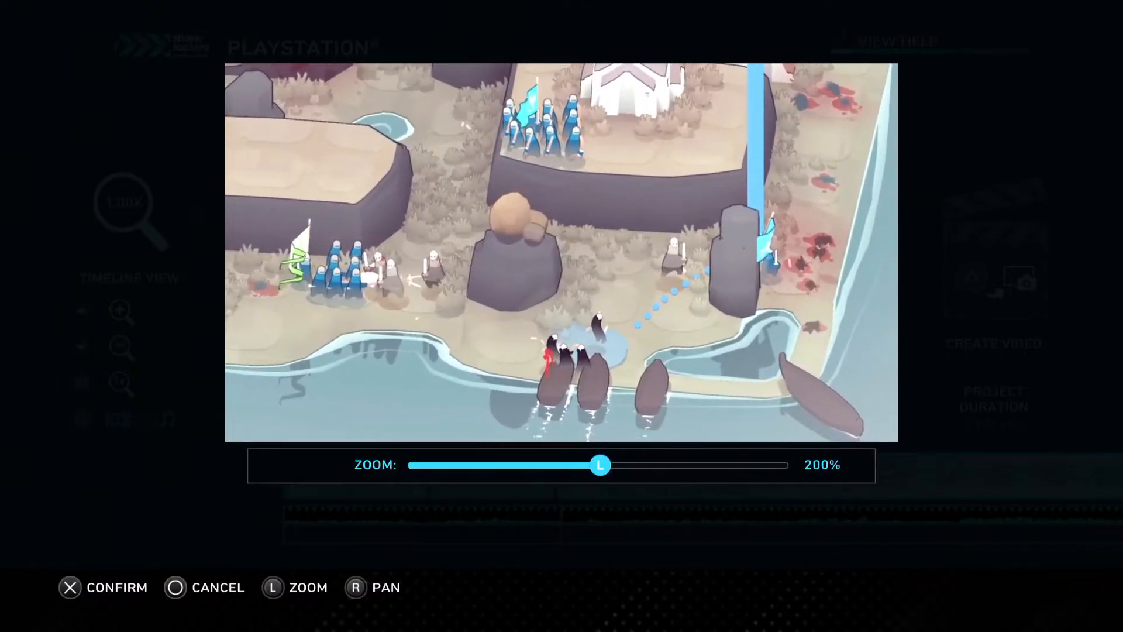
pyautogui.press('Return')
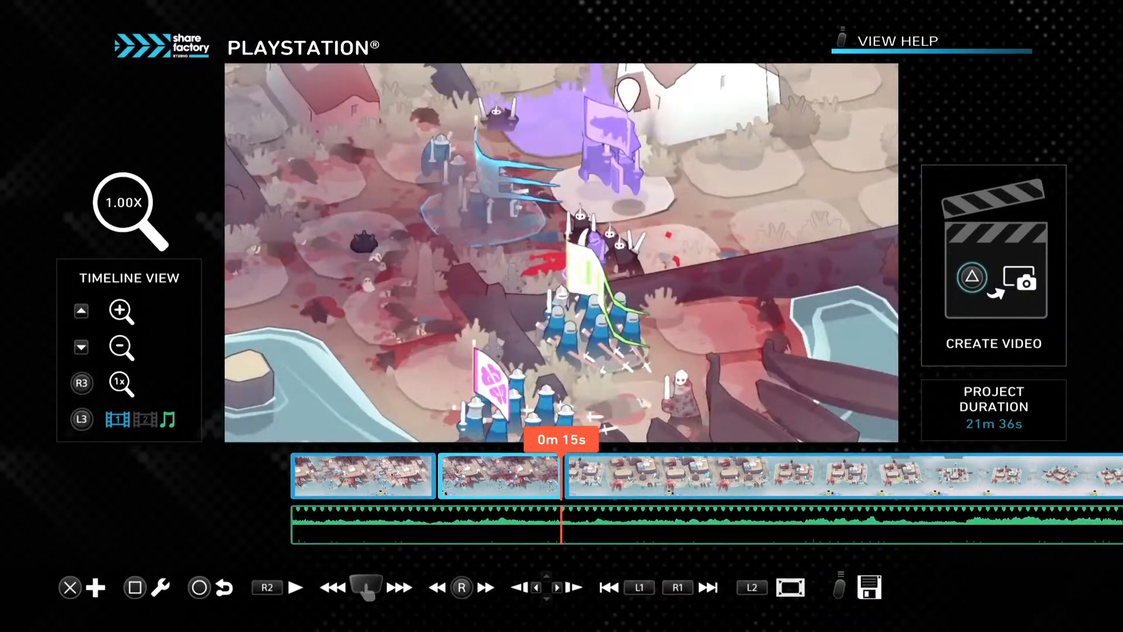
# - Add the Amber filter to the second clip on the timeline
pyautogui.press('space')
pyautogui.press('Return')
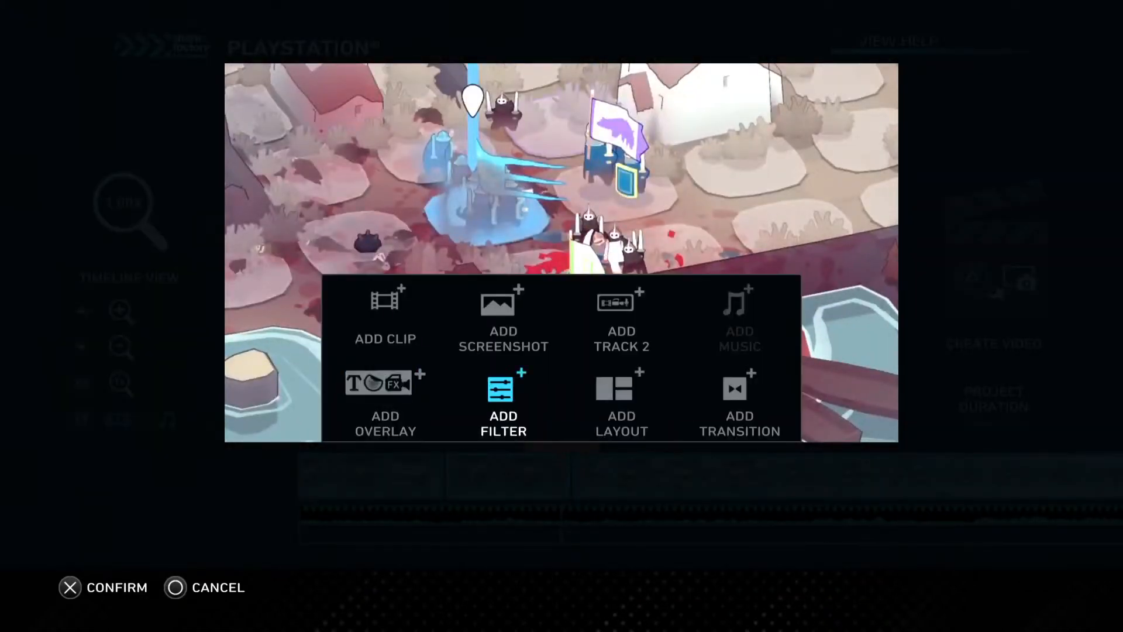
pyautogui.press('Return')
pyautogui.press('Down')
pyautogui.press('Down')
pyautogui.press('Down')
pyautogui.press('Down')
pyautogui.press('Down')
pyautogui.press('Down')
pyautogui.press('Down')
pyautogui.press('Down')
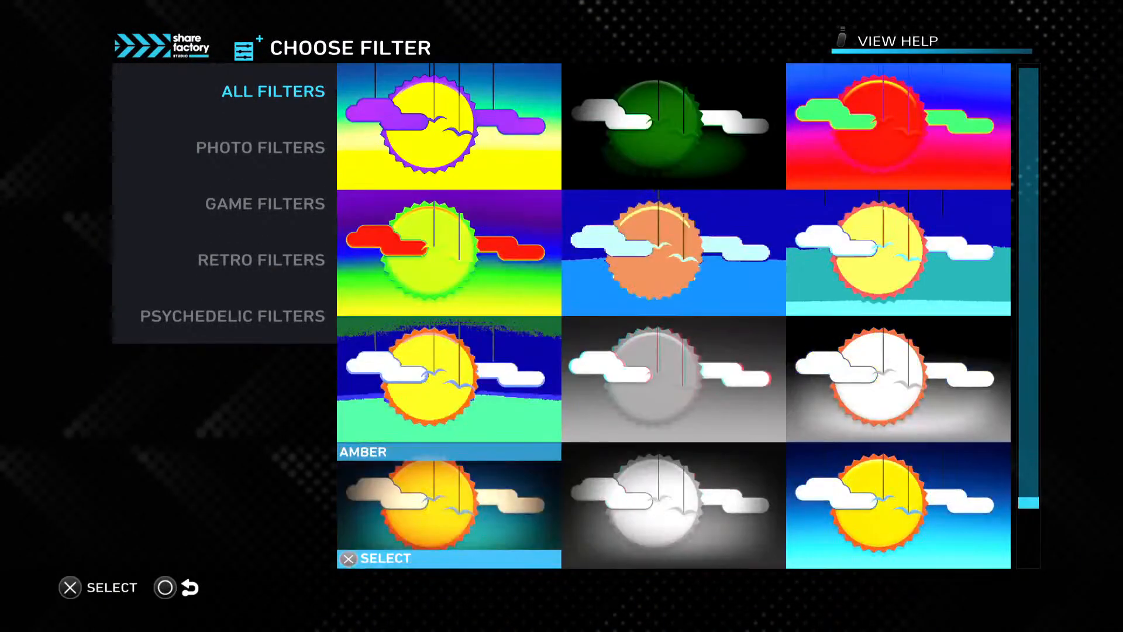
pyautogui.press('Down')
pyautogui.press('Right')
pyautogui.press('Up')
pyautogui.press('Left')
pyautogui.press('Return')
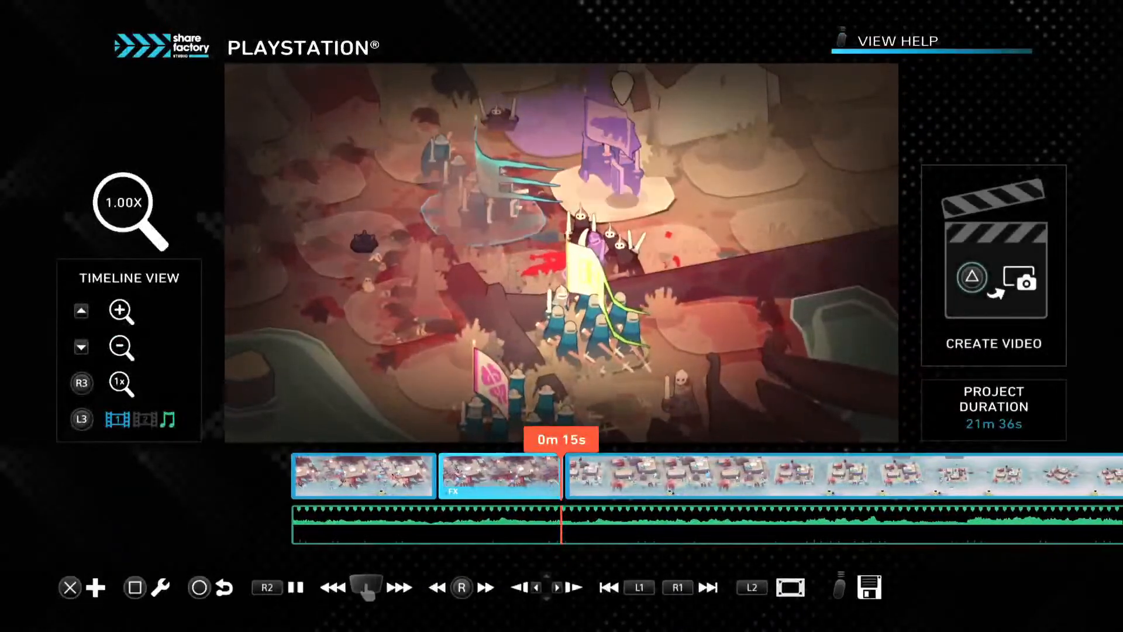
# - Preview the third clip in full screen and pan its zoomed view towards the island's right-hand shore
pyautogui.press('L2')
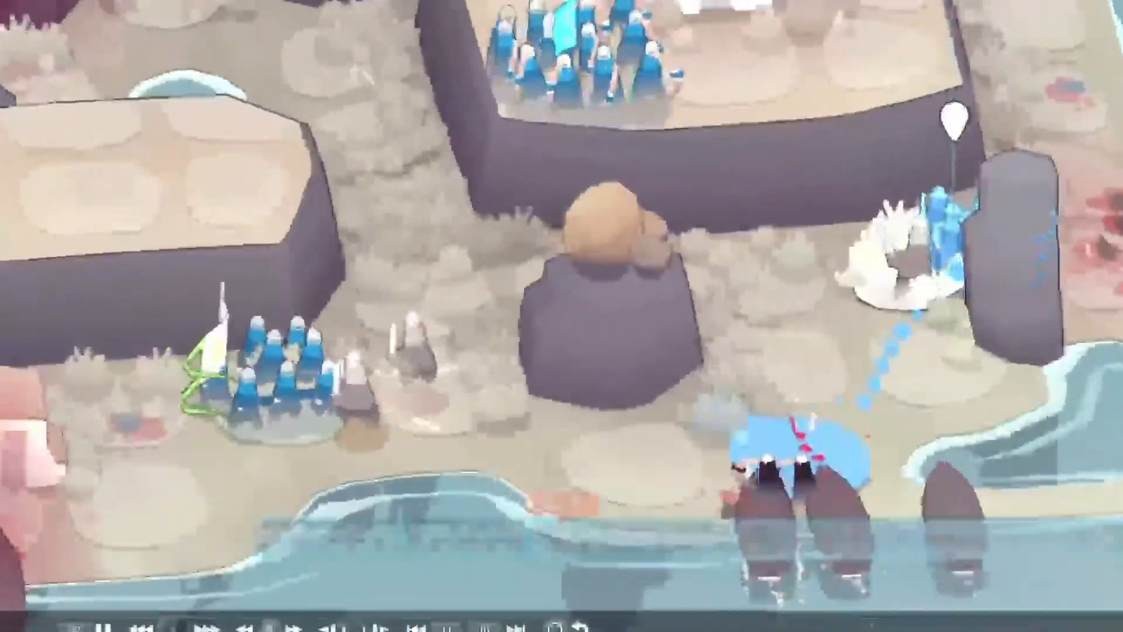
pyautogui.press('Escape')
pyautogui.press('Return')
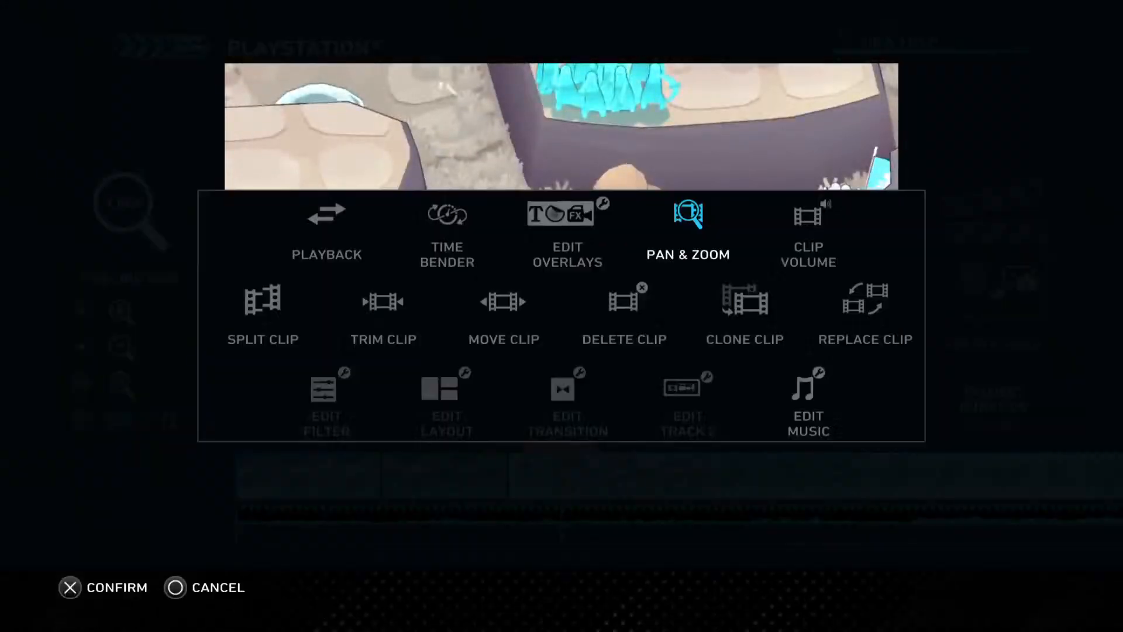
pyautogui.press('Return')
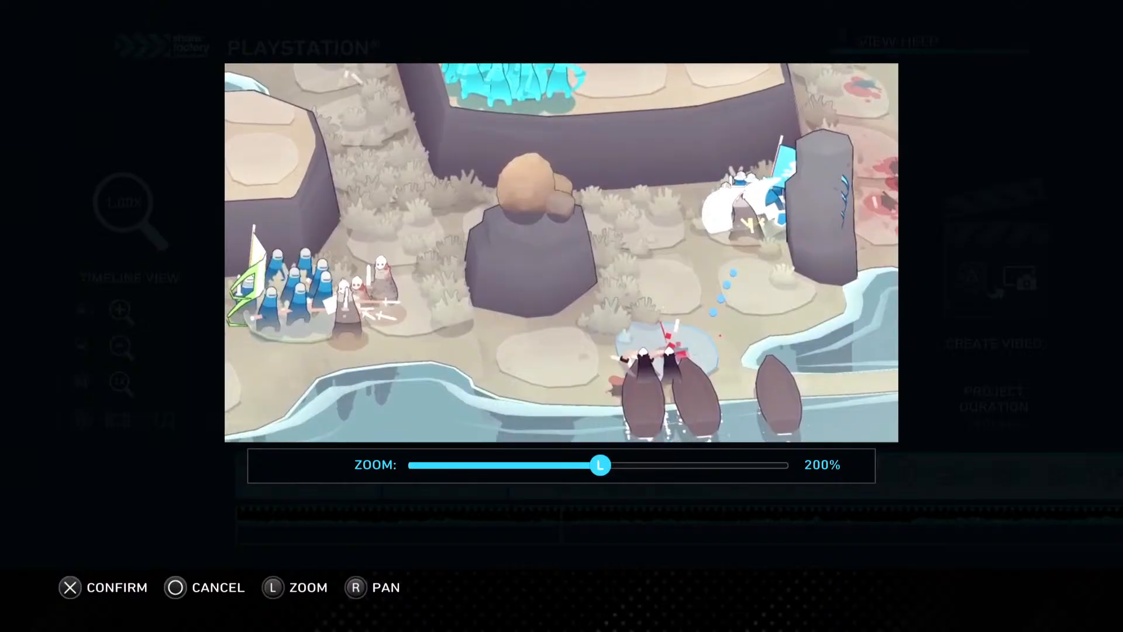
pyautogui.press('Return')
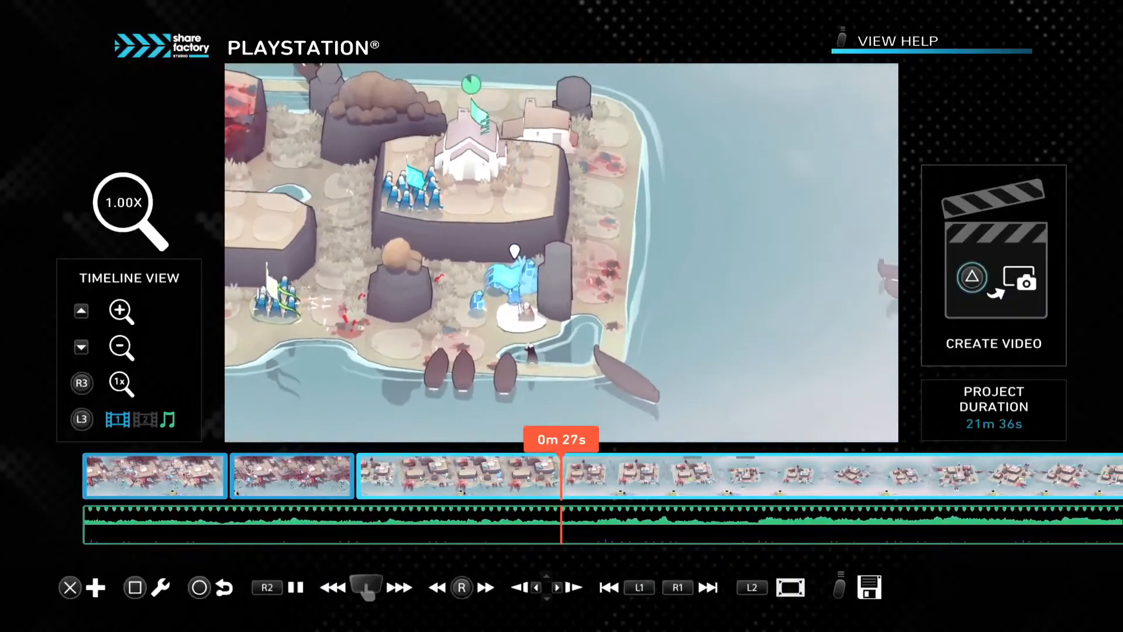
# - Pause playback at 0m 30s and split the third clip there
pyautogui.press('space')
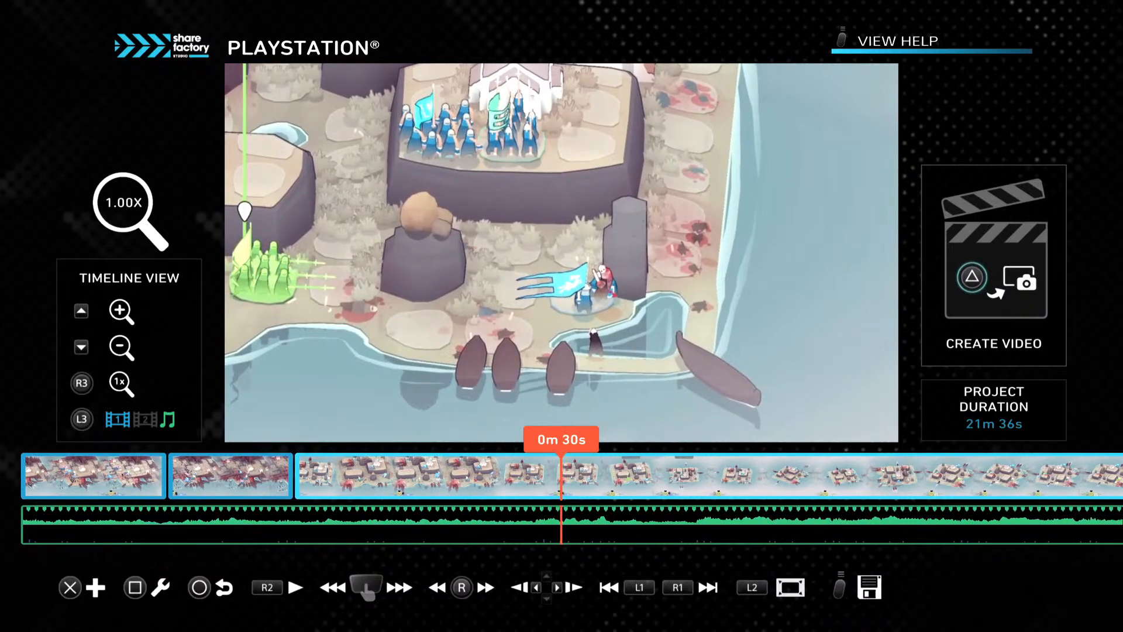
pyautogui.press('square')
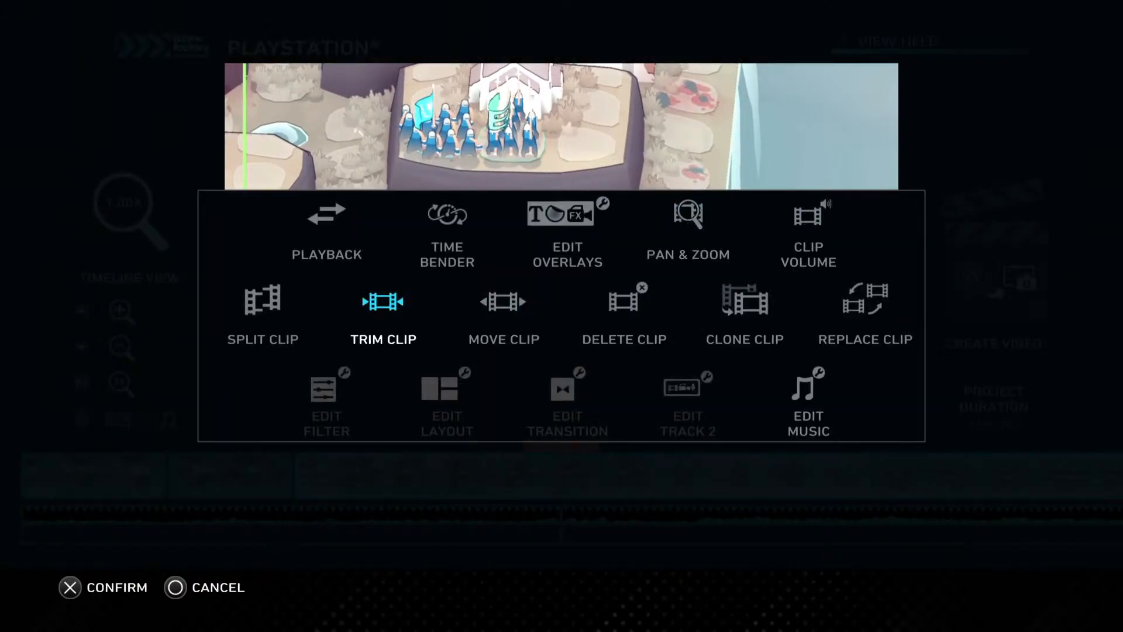
pyautogui.press('cross')
pyautogui.press('circle')
pyautogui.press('square')
pyautogui.press('Left')
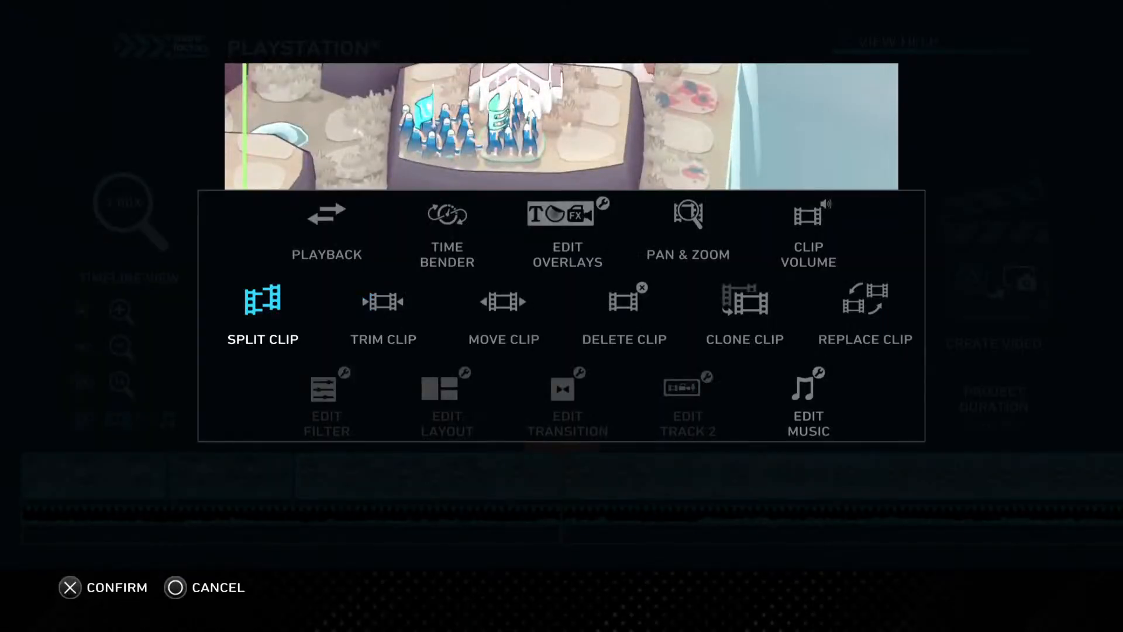
pyautogui.press('cross')
pyautogui.press('cross')
pyautogui.press('cross')
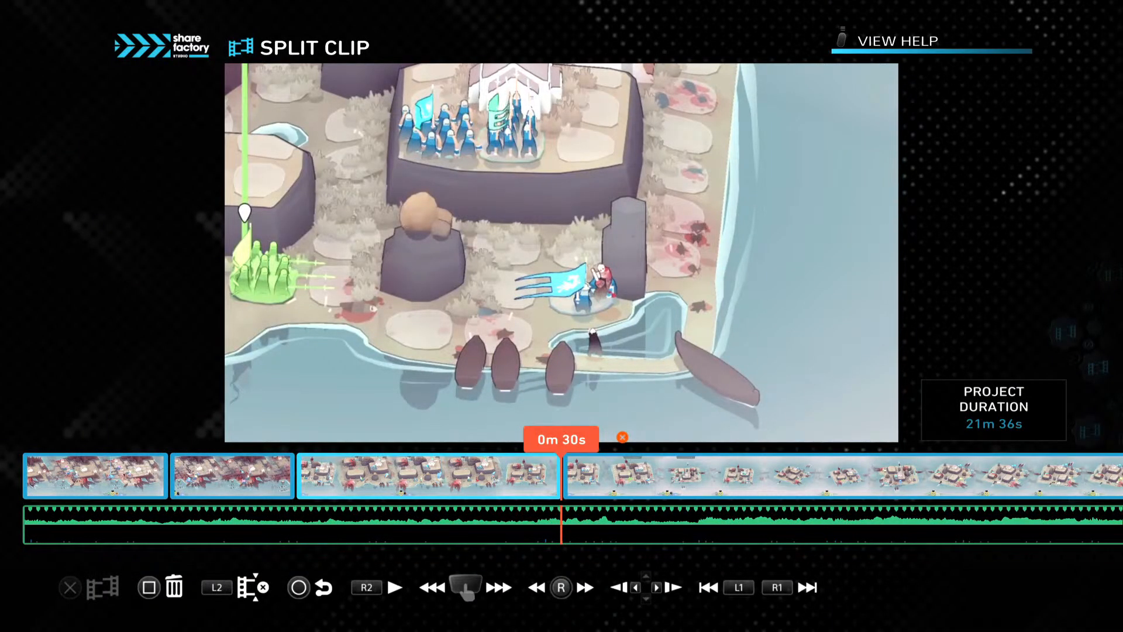
pyautogui.press('Right')
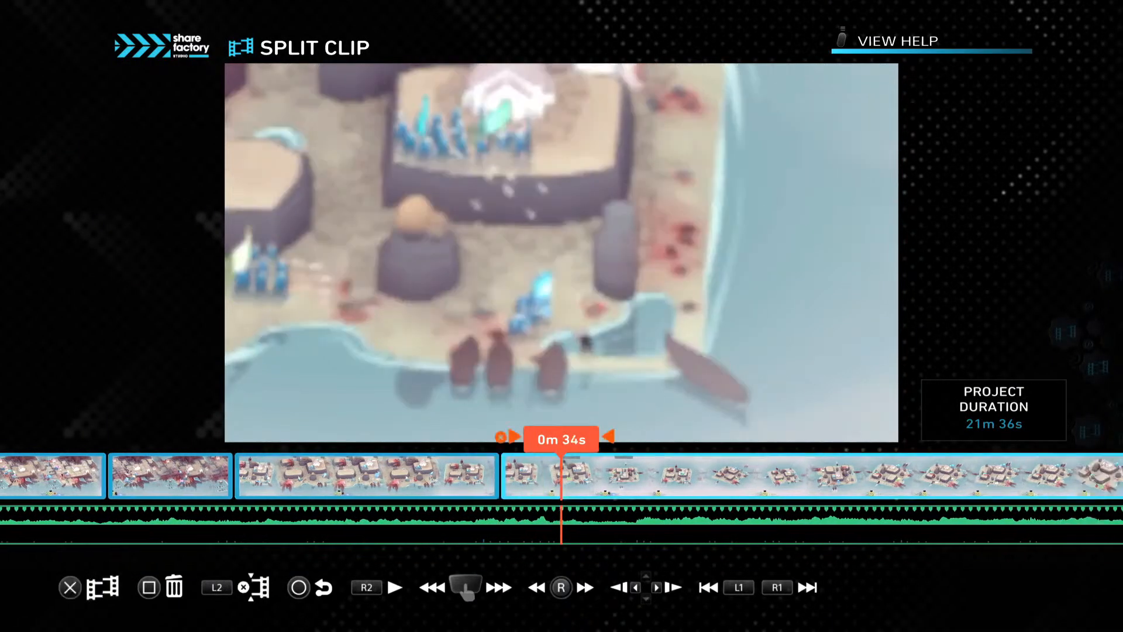
pyautogui.press('circle')
# - Reset the Pan & Zoom of the clip after the 0m 30s cut to 100%
pyautogui.press('square')
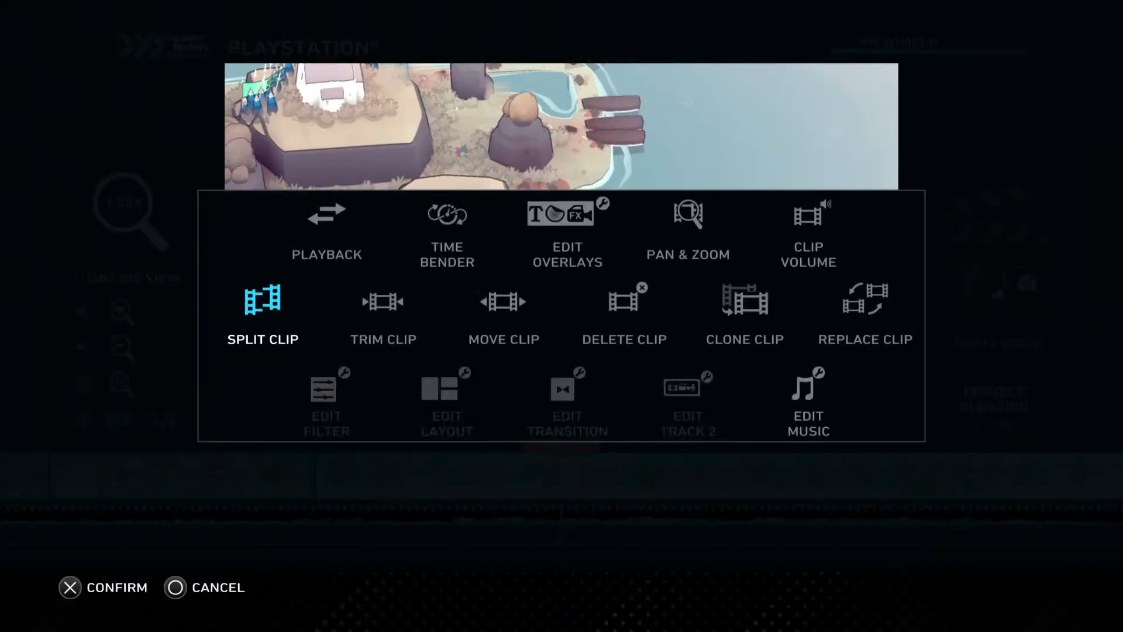
pyautogui.press('cross')
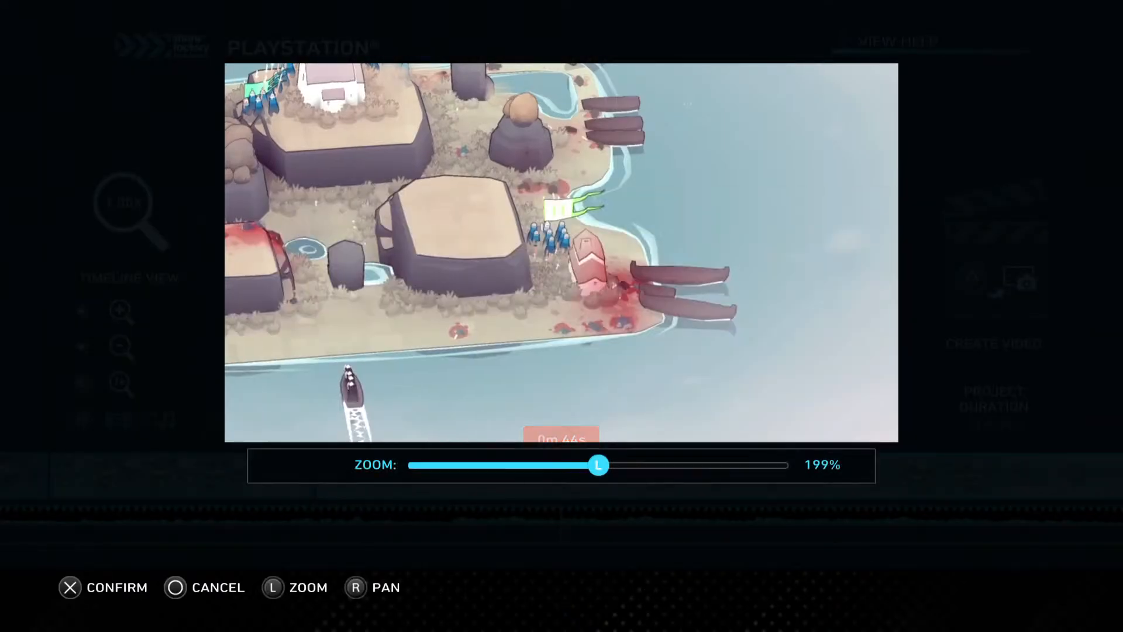
pyautogui.press('Left')
pyautogui.press('Left')
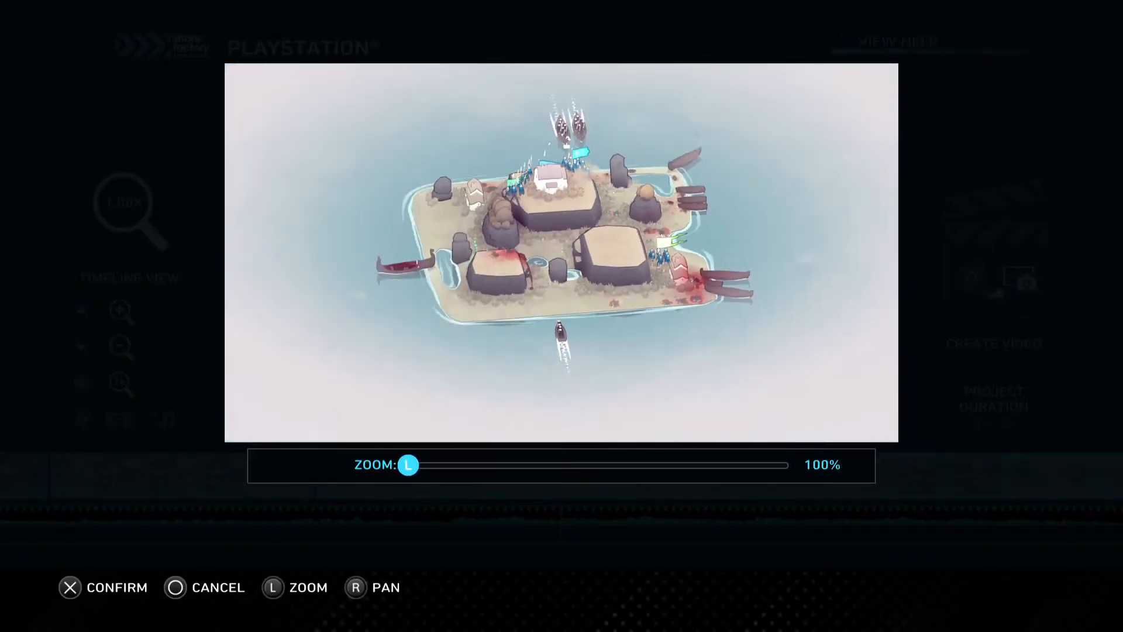
pyautogui.press('cross')
# - Scrub the fourth clip past the victory and upgrade scenes to 3m 15s to find where the next island starts
pyautogui.press('Right')
pyautogui.press('Right')
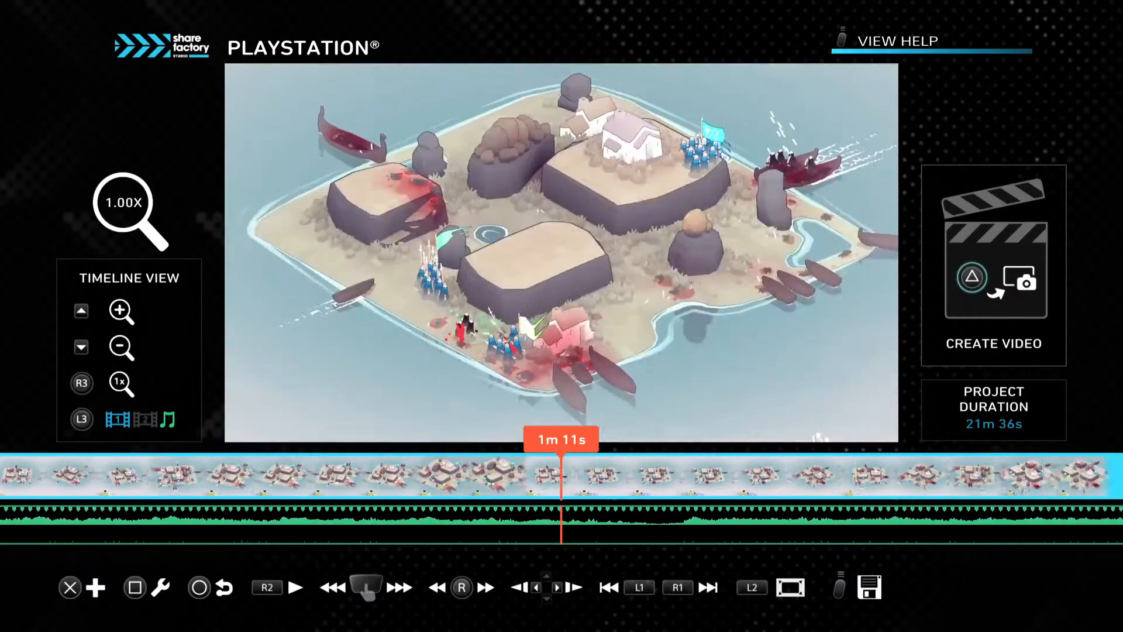
pyautogui.press('Right')
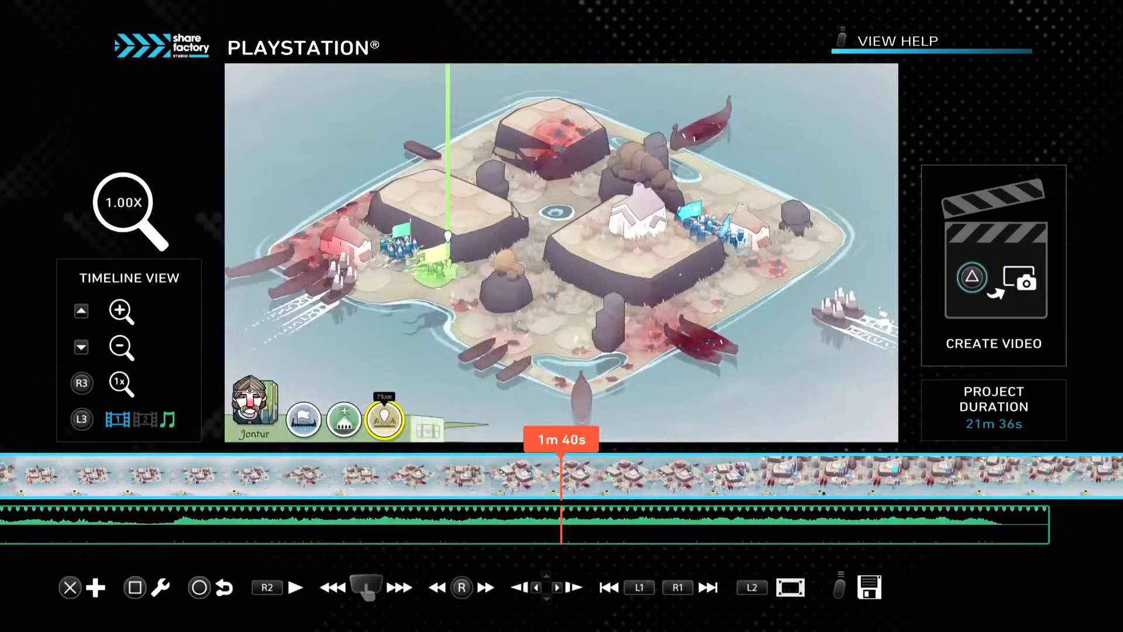
pyautogui.press('Right')
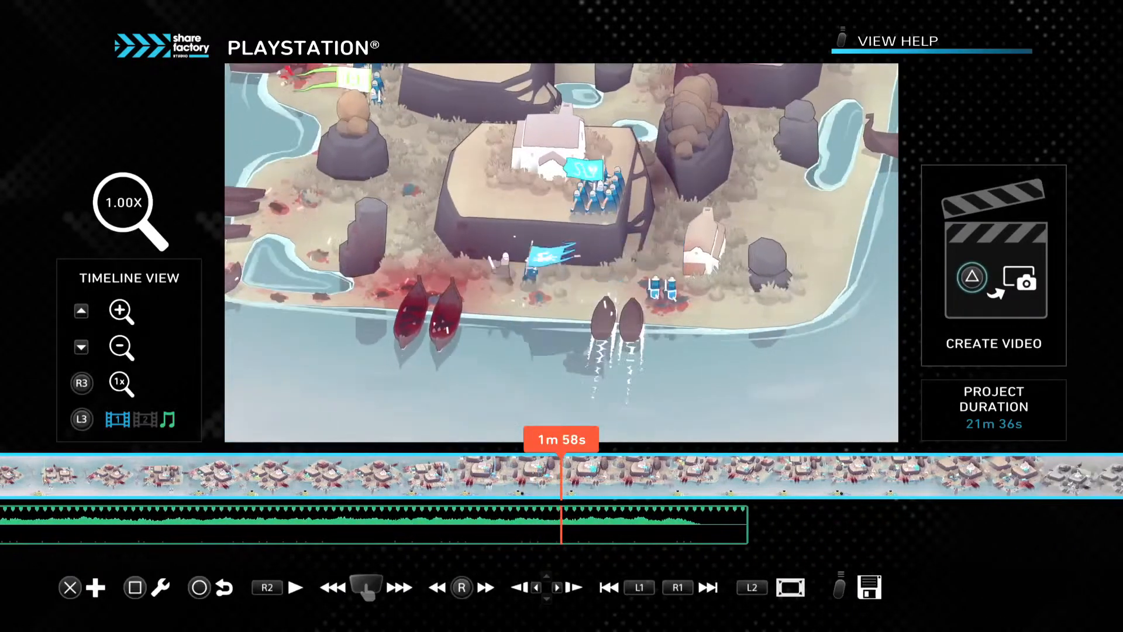
pyautogui.press('Left')
pyautogui.press('Right')
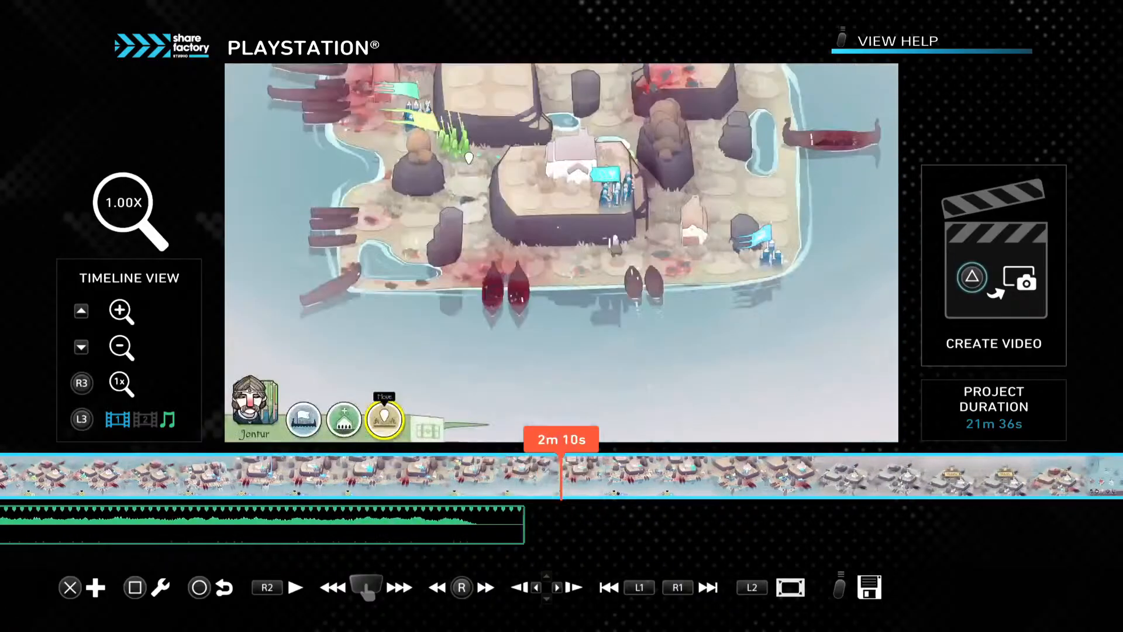
pyautogui.press('Right')
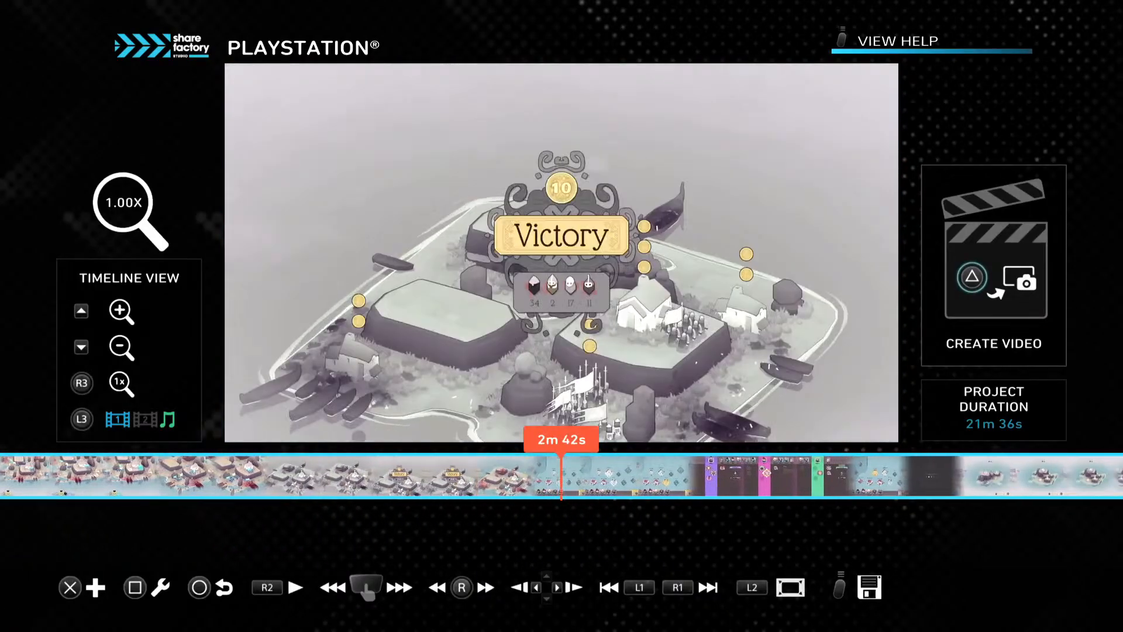
pyautogui.press('Right')
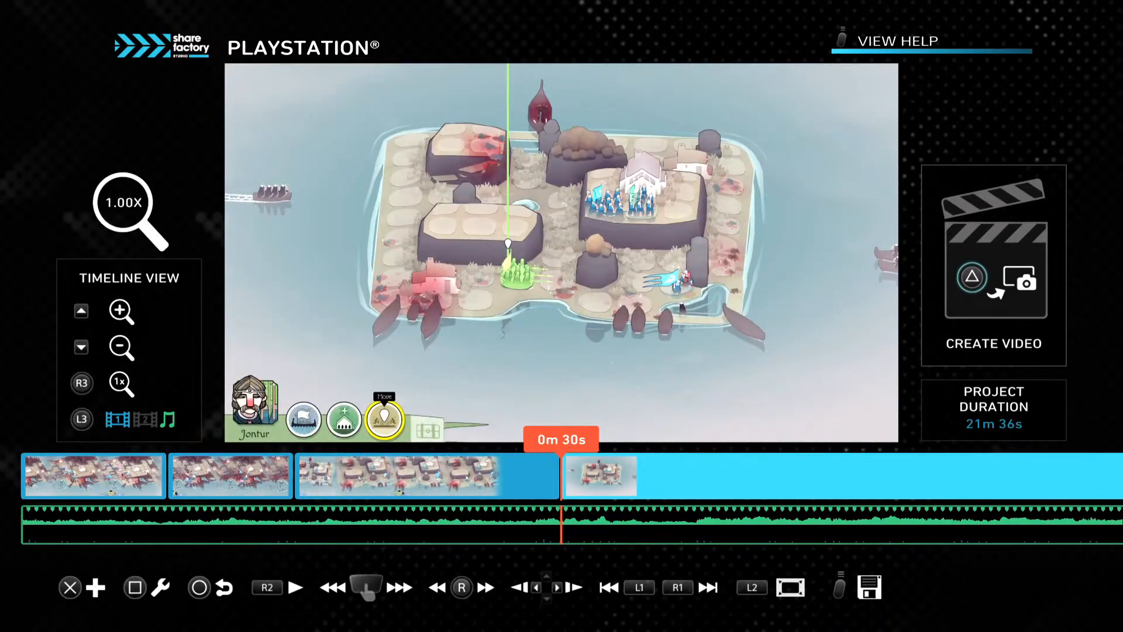
# - Split the fourth clip at the next island's opening, just past 3m 19s, and delete its footage between 0m 30s and the cut
pyautogui.press('space')
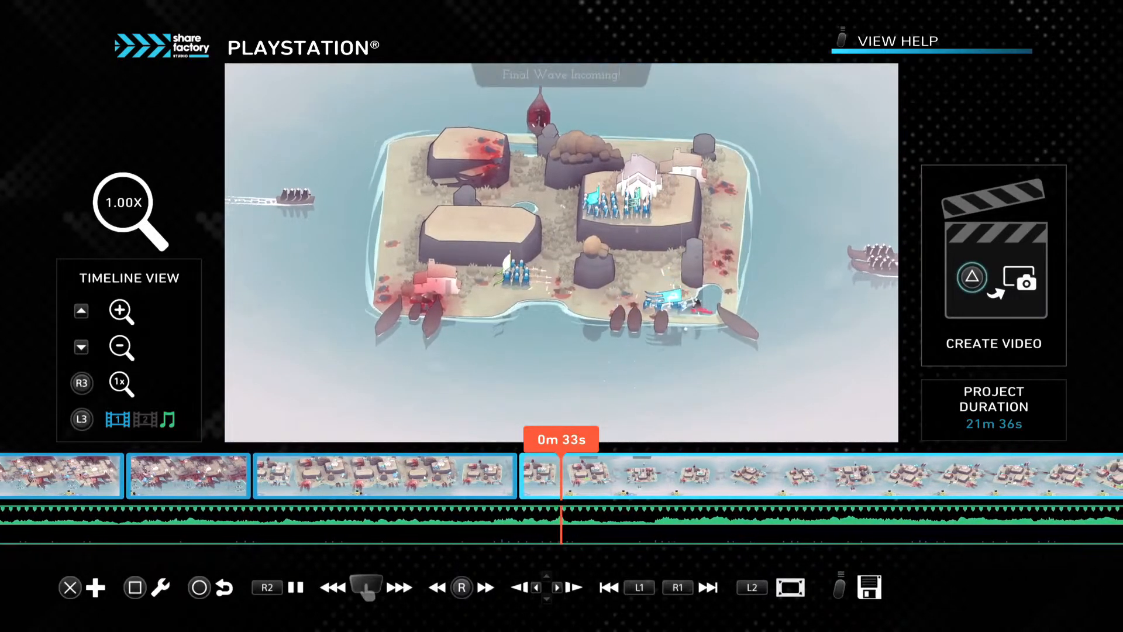
pyautogui.press('Right')
pyautogui.press('Left')
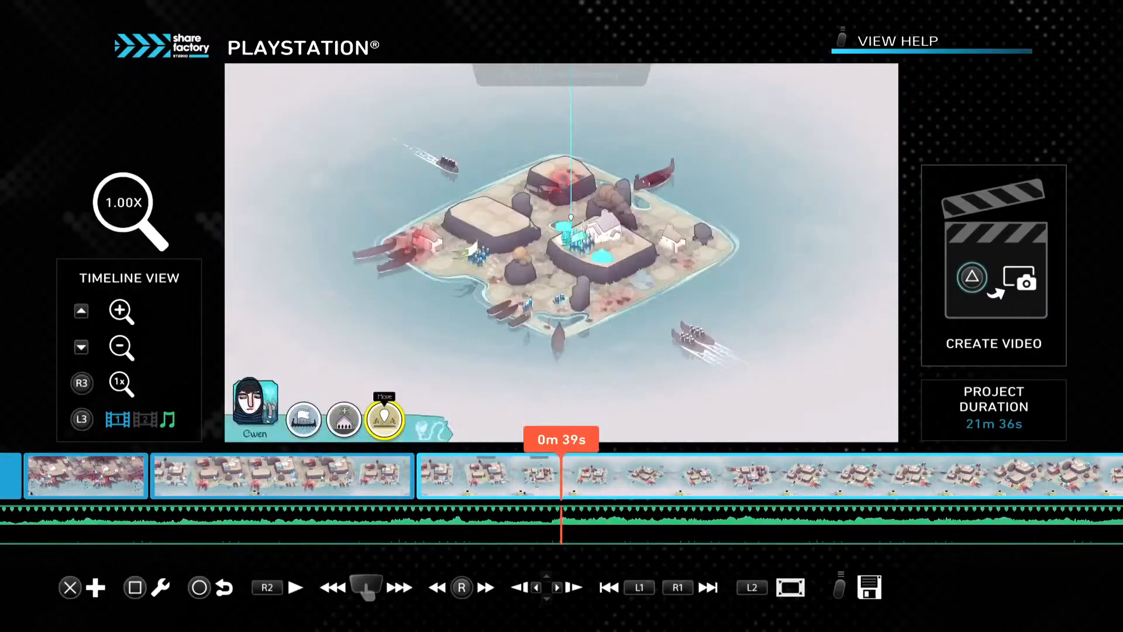
pyautogui.press('space')
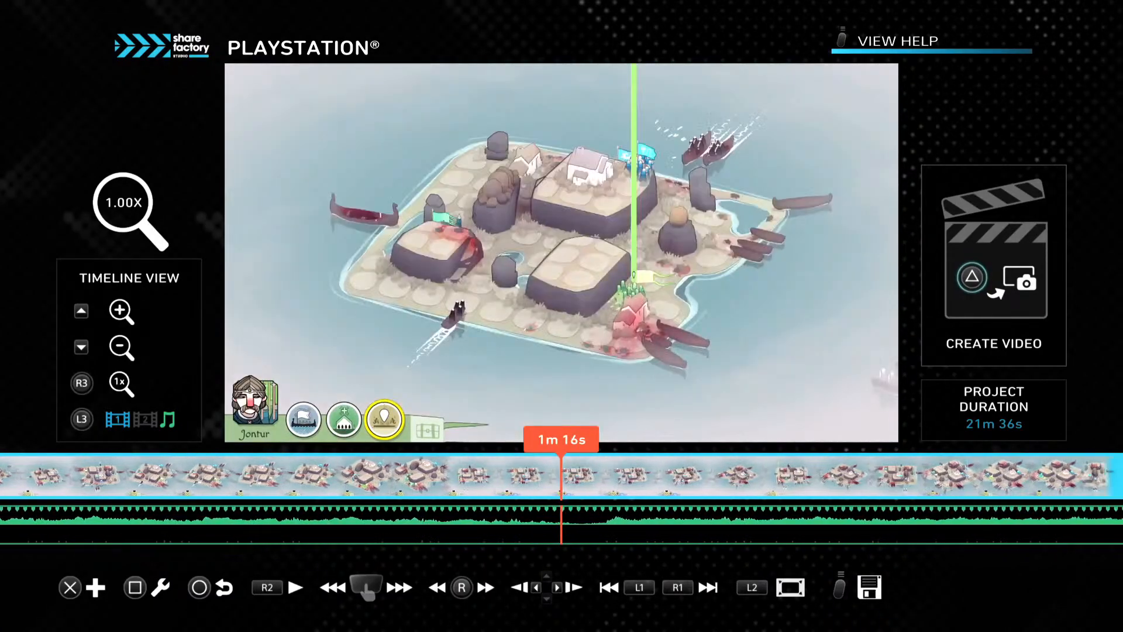
pyautogui.hscroll(10, 562, 477)
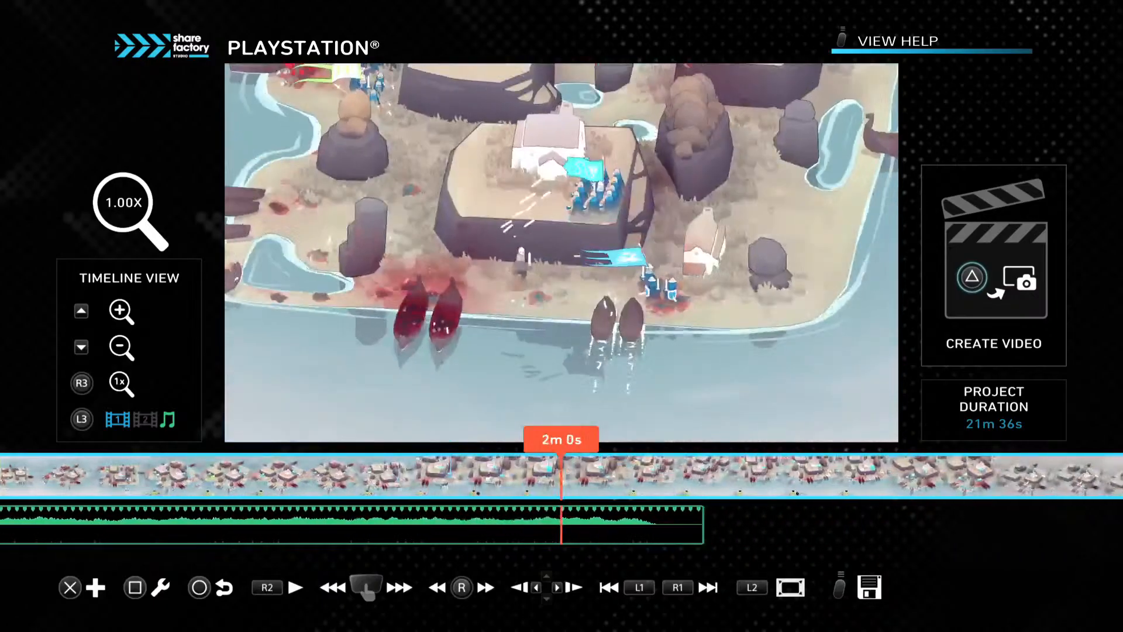
pyautogui.hscroll(10, 562, 477)
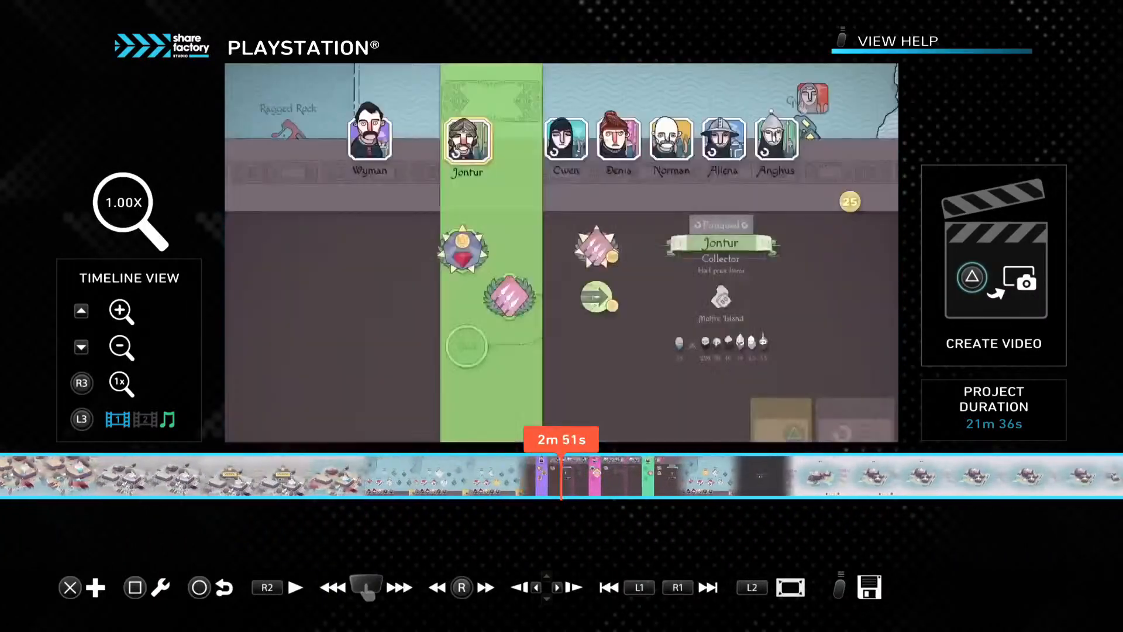
pyautogui.hscroll(8, 562, 476)
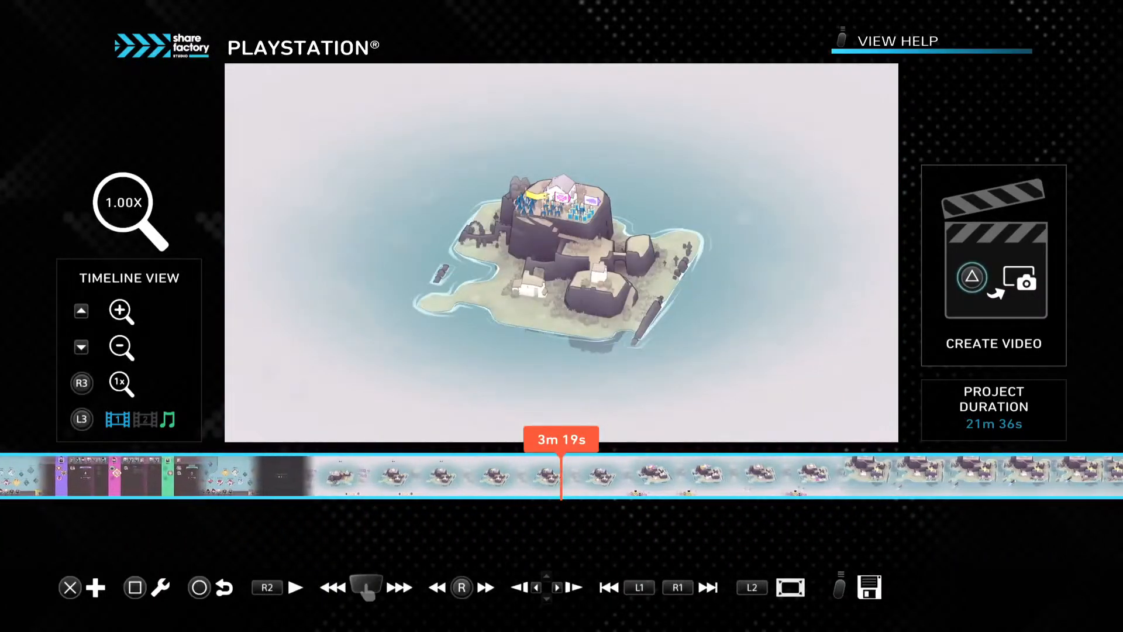
pyautogui.press('Return')
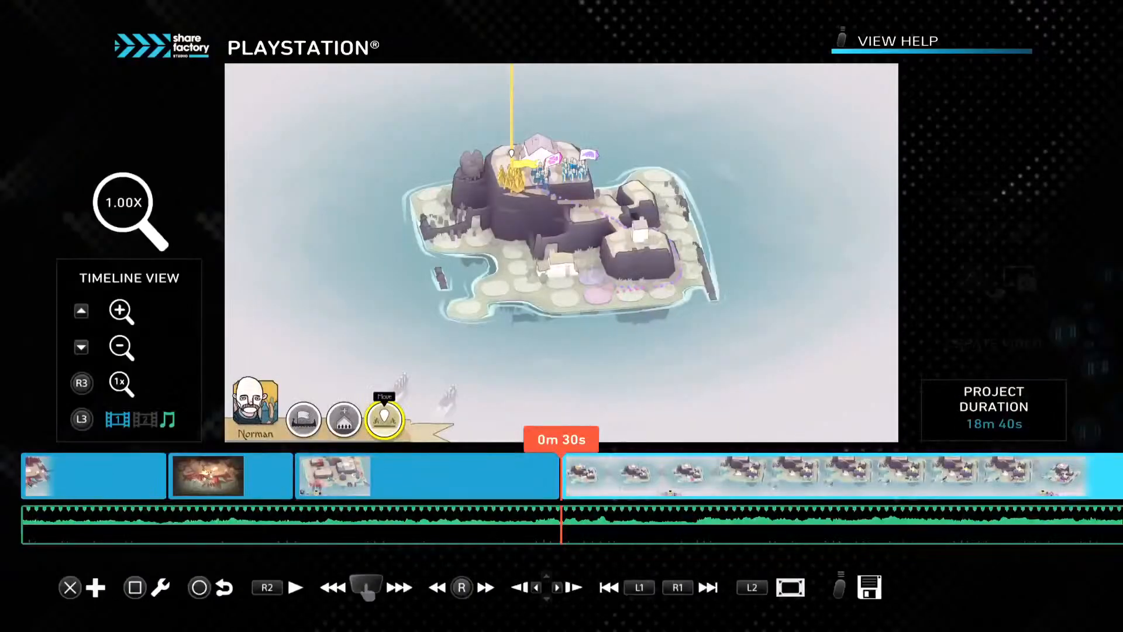
# - Check the new join around 0m 30s and scrub the next island's footage to 1m 4s
pyautogui.hscroll(-2, 562, 477)
pyautogui.hscroll(3, 561, 477)
pyautogui.hscroll(-3, 562, 477)
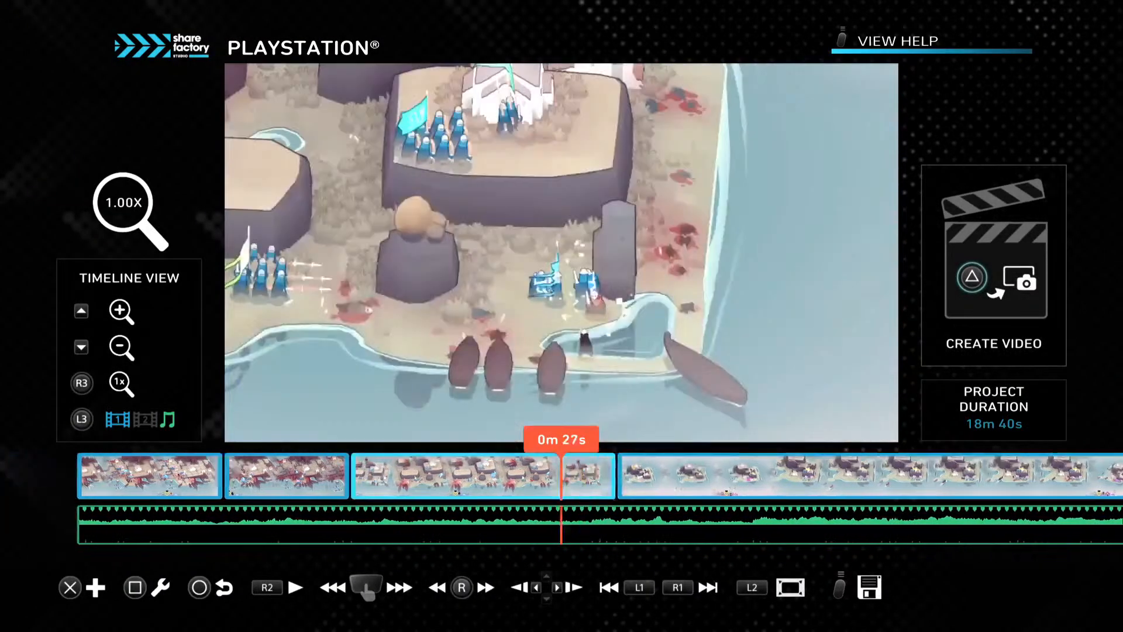
pyautogui.hscroll(10, 561, 477)
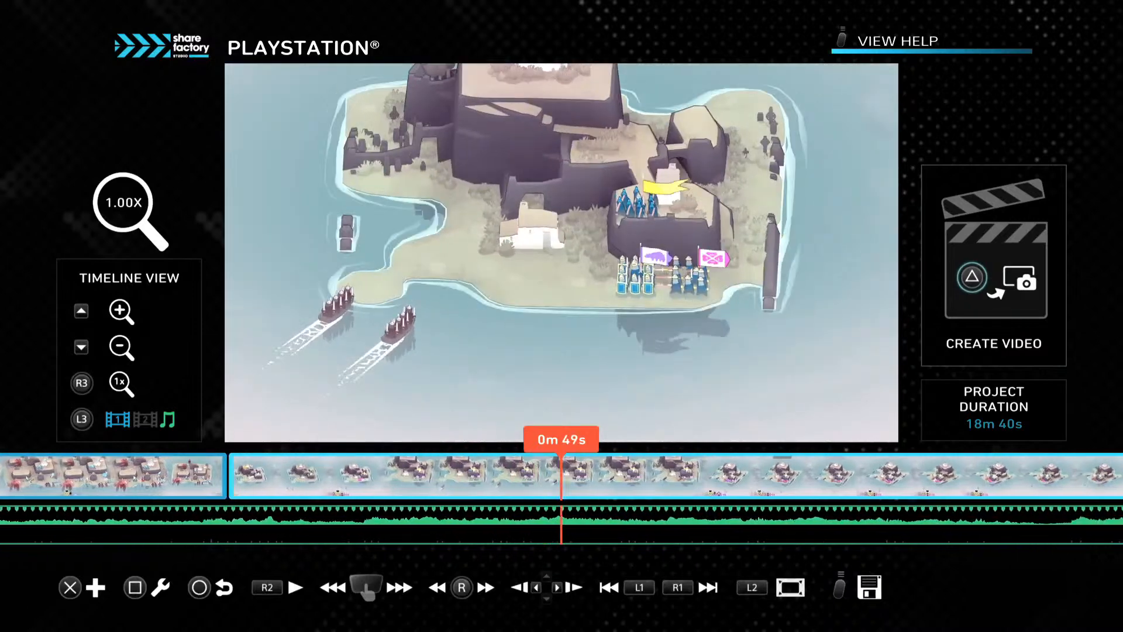
pyautogui.hscroll(7, 562, 477)
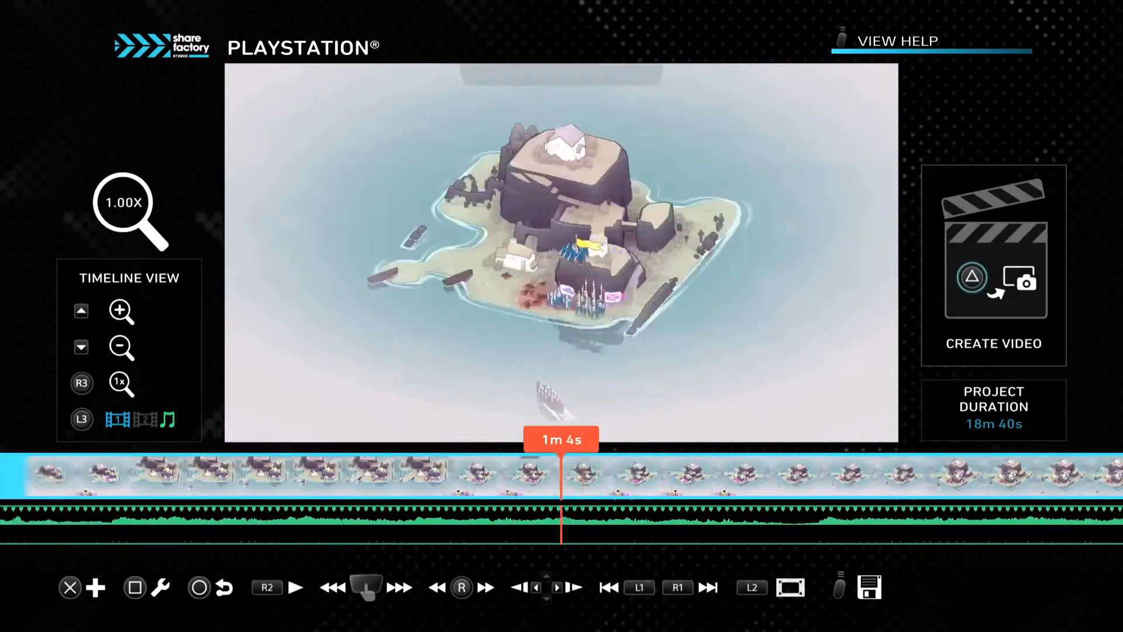
# - Scrub the fourth clip's island footage from 0m 39s to 4m 27s to find where the main battle action takes place
pyautogui.hscroll(-12, 562, 476)
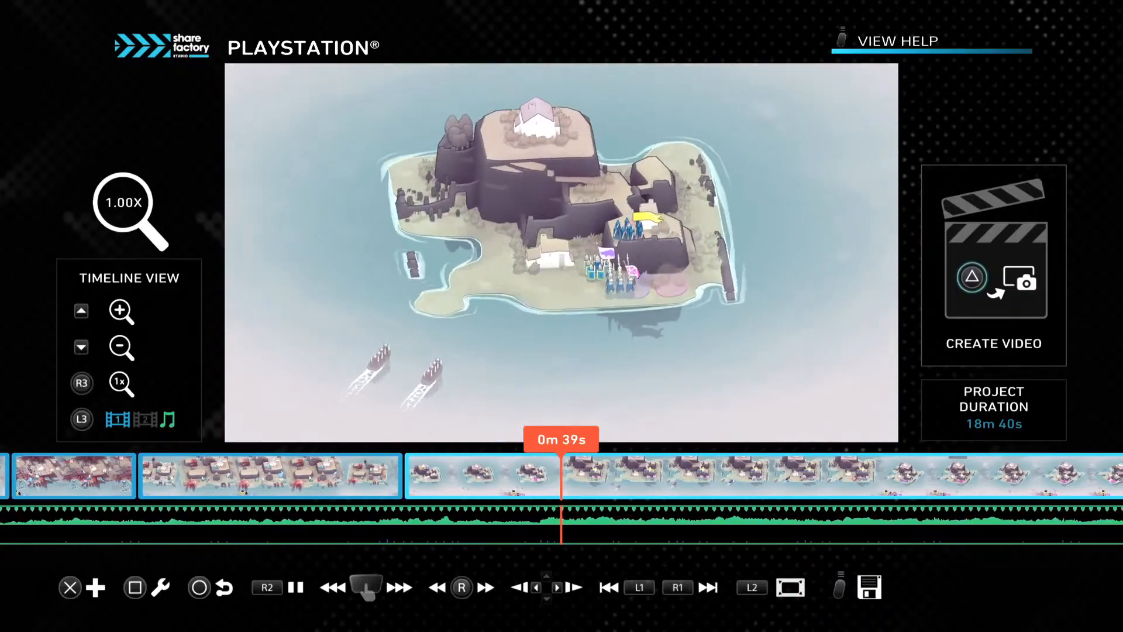
pyautogui.press('Left')
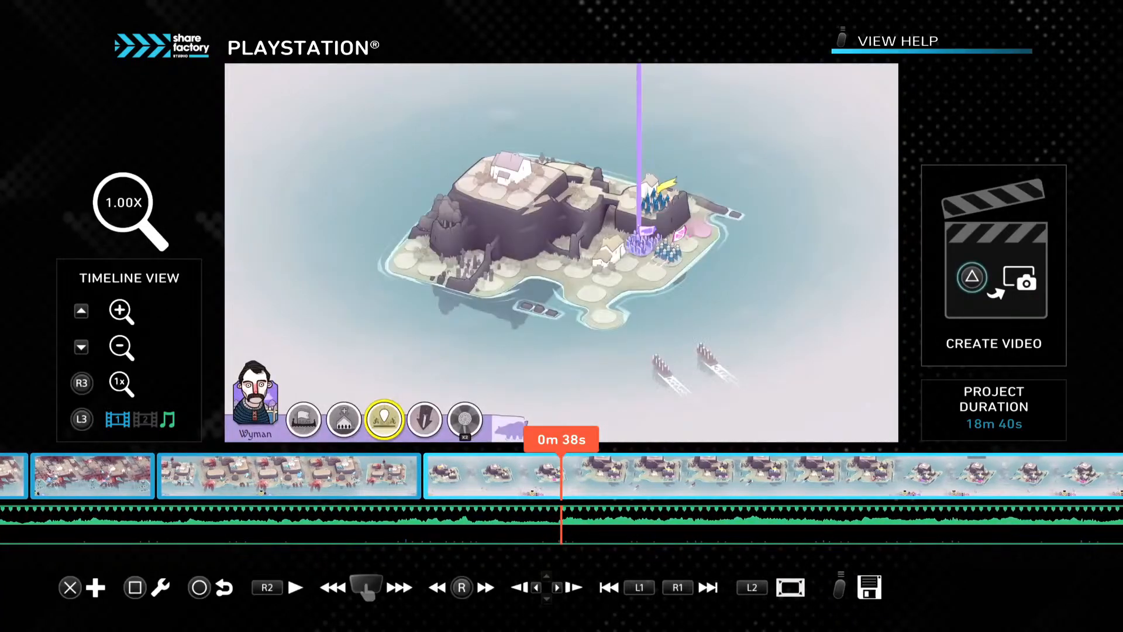
pyautogui.press('Right')
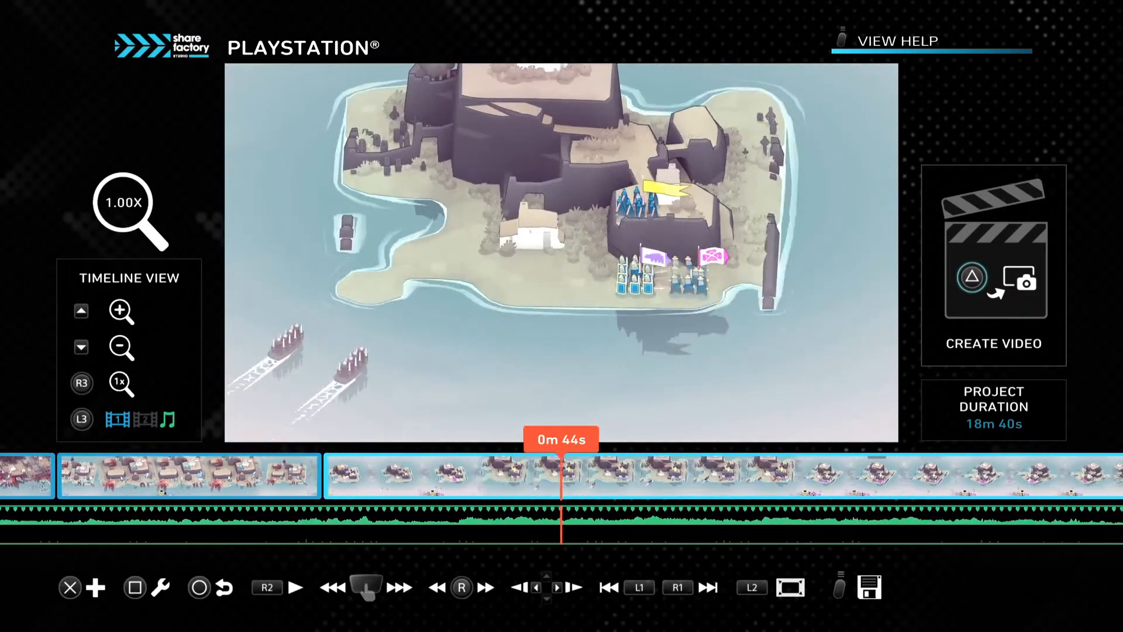
pyautogui.press('Right')
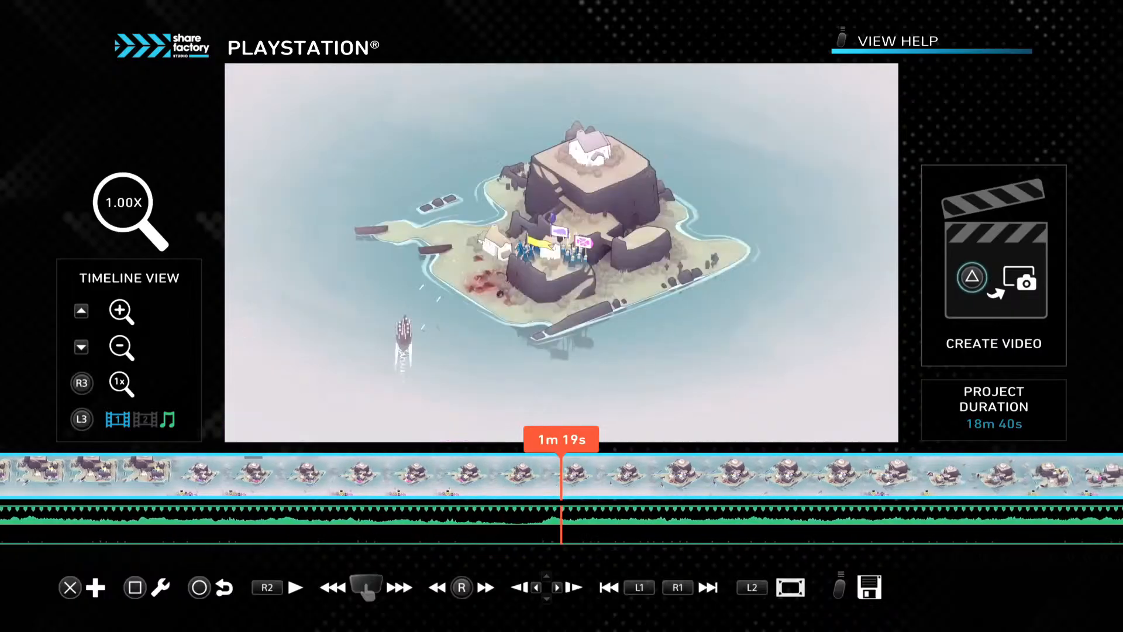
pyautogui.press('Right')
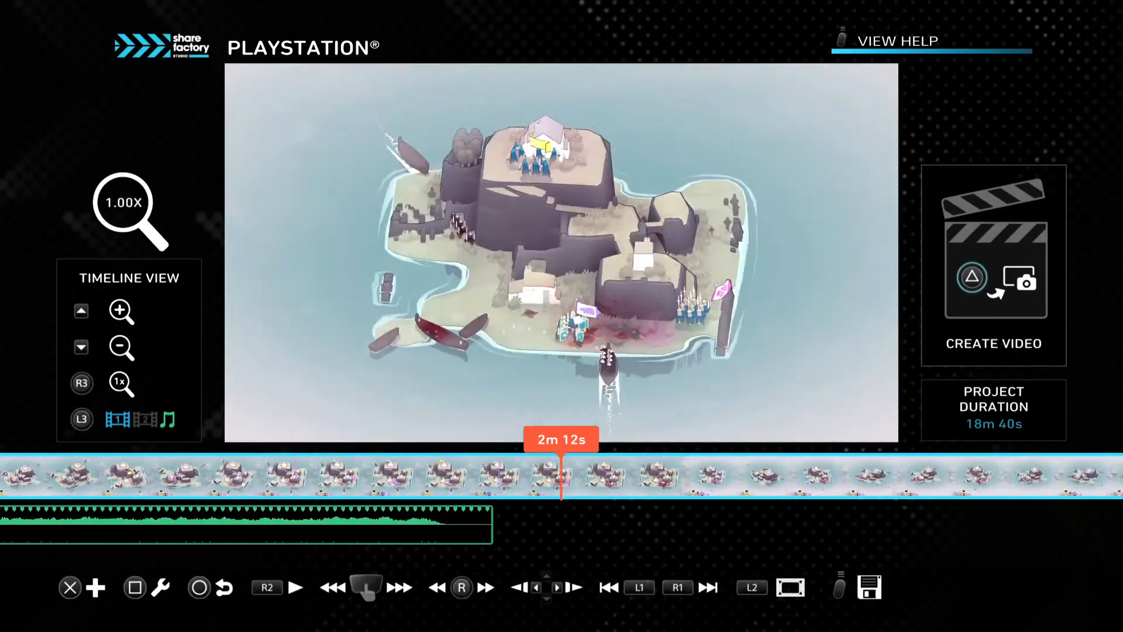
pyautogui.press('Right')
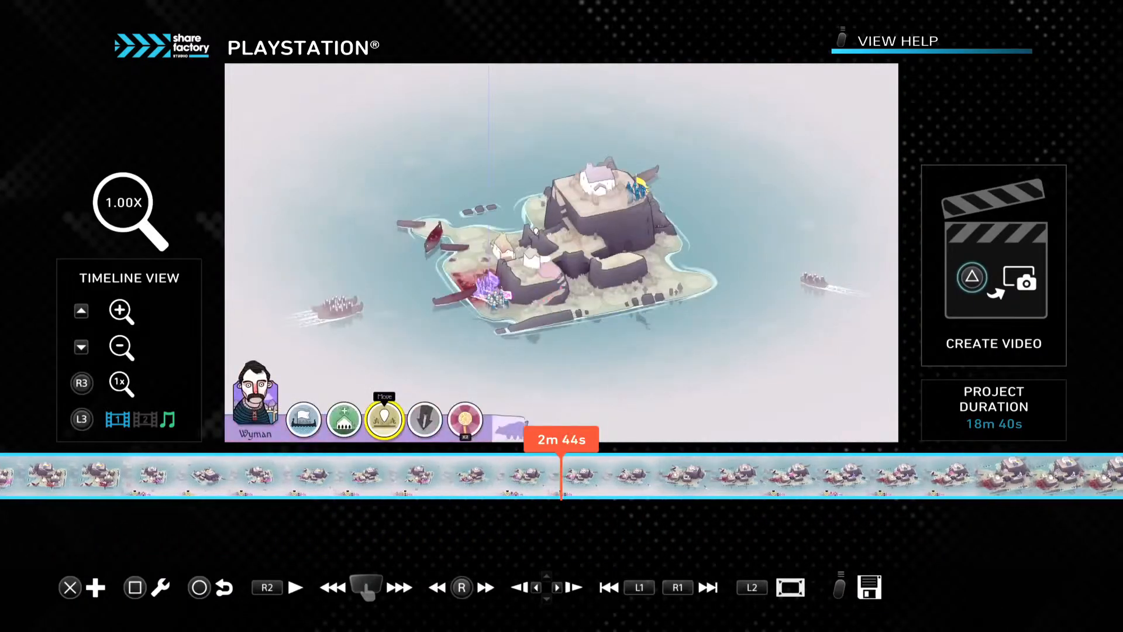
pyautogui.press('Right')
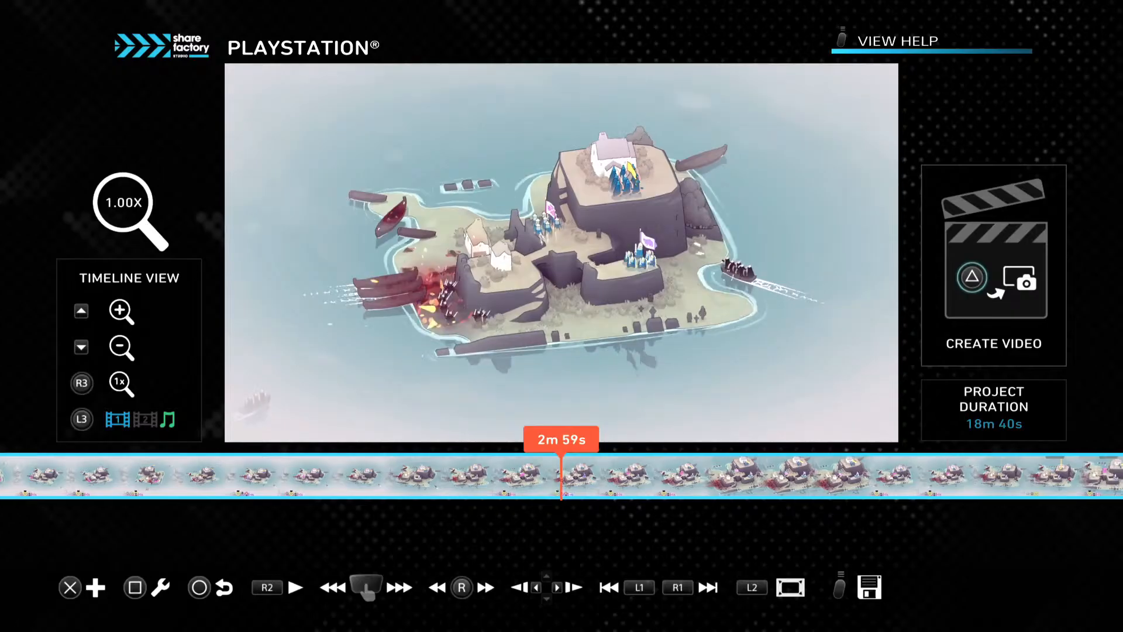
pyautogui.press('Right')
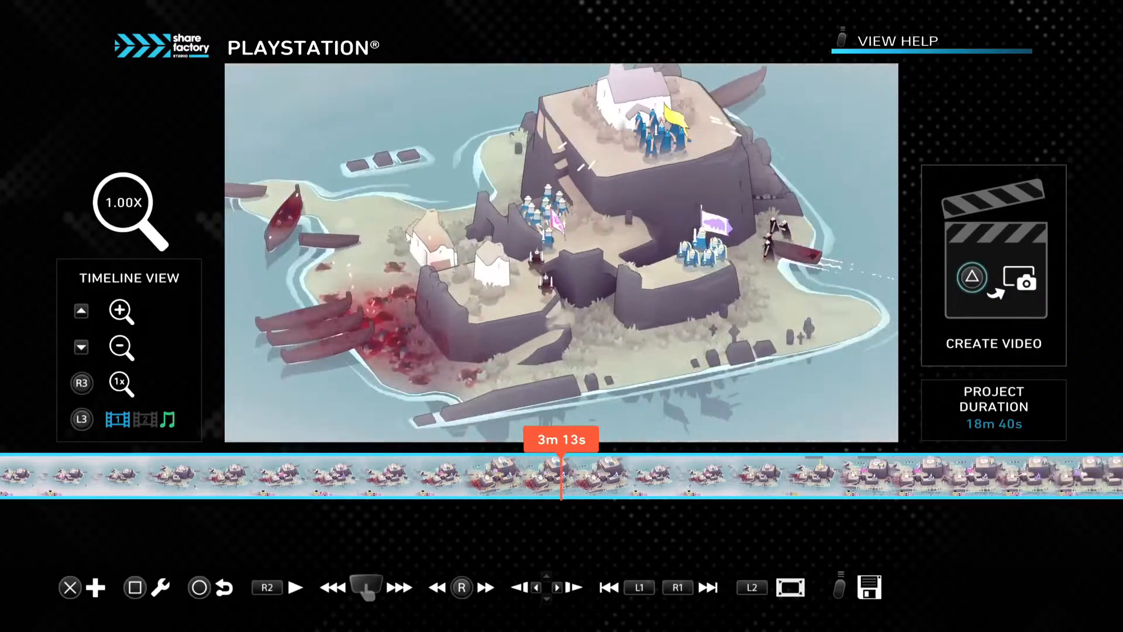
pyautogui.press('Right')
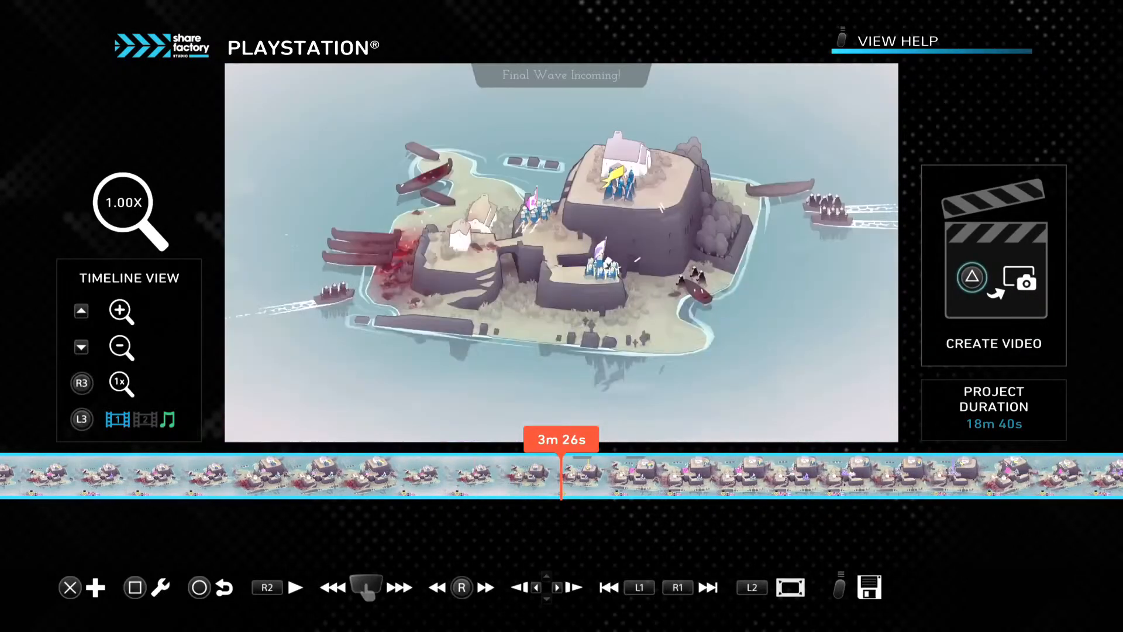
pyautogui.press('Right')
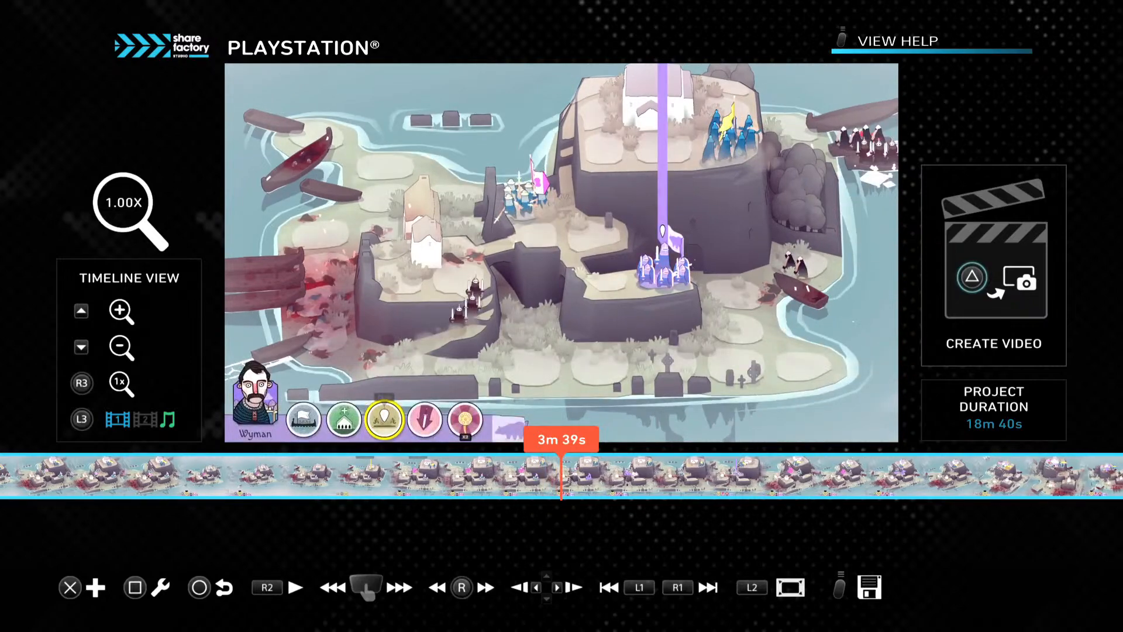
pyautogui.press('Right')
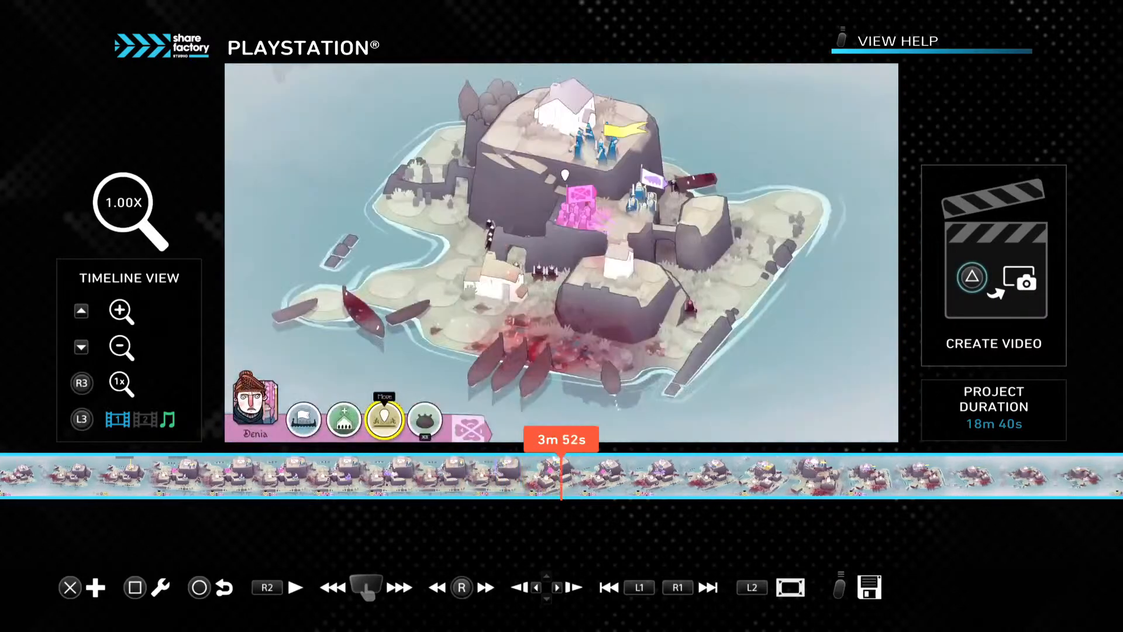
pyautogui.press('Right')
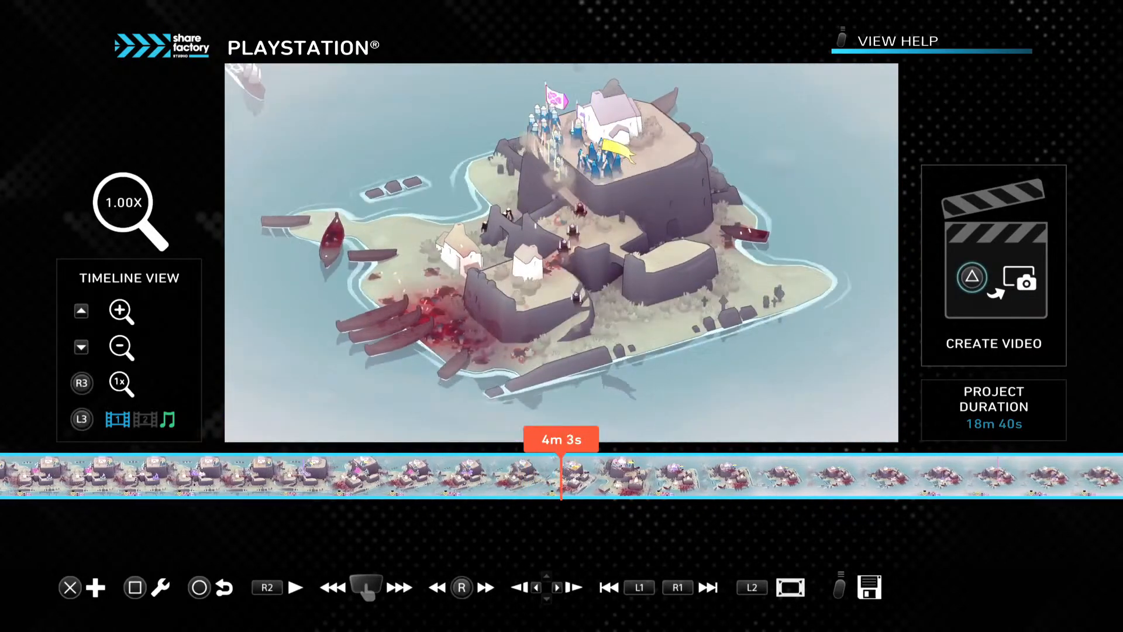
pyautogui.press('Right')
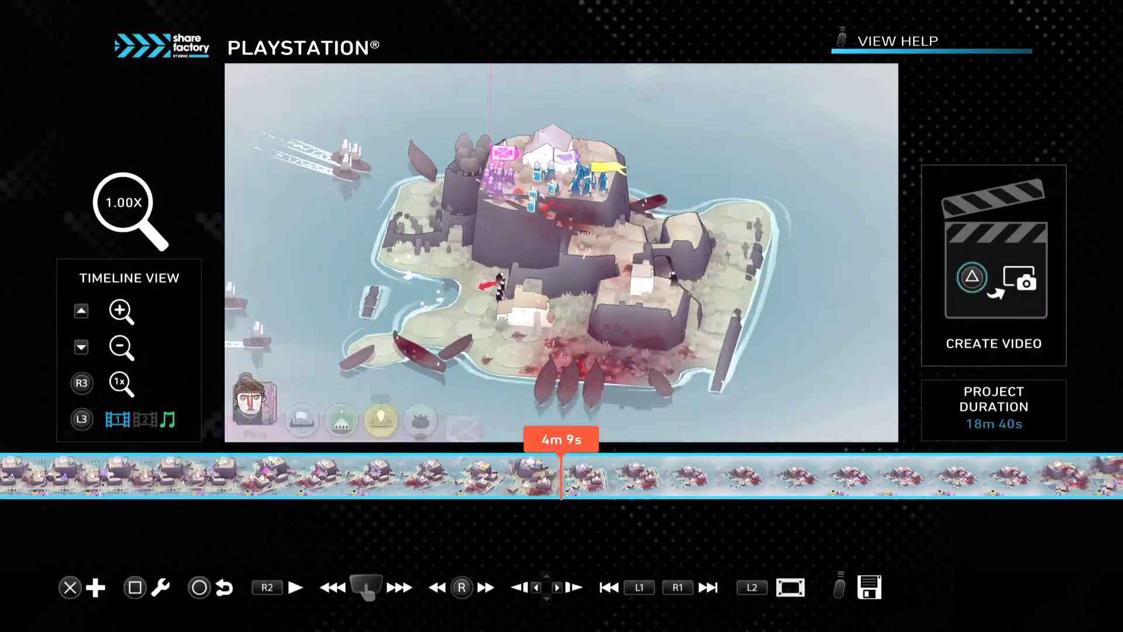
pyautogui.press('Right')
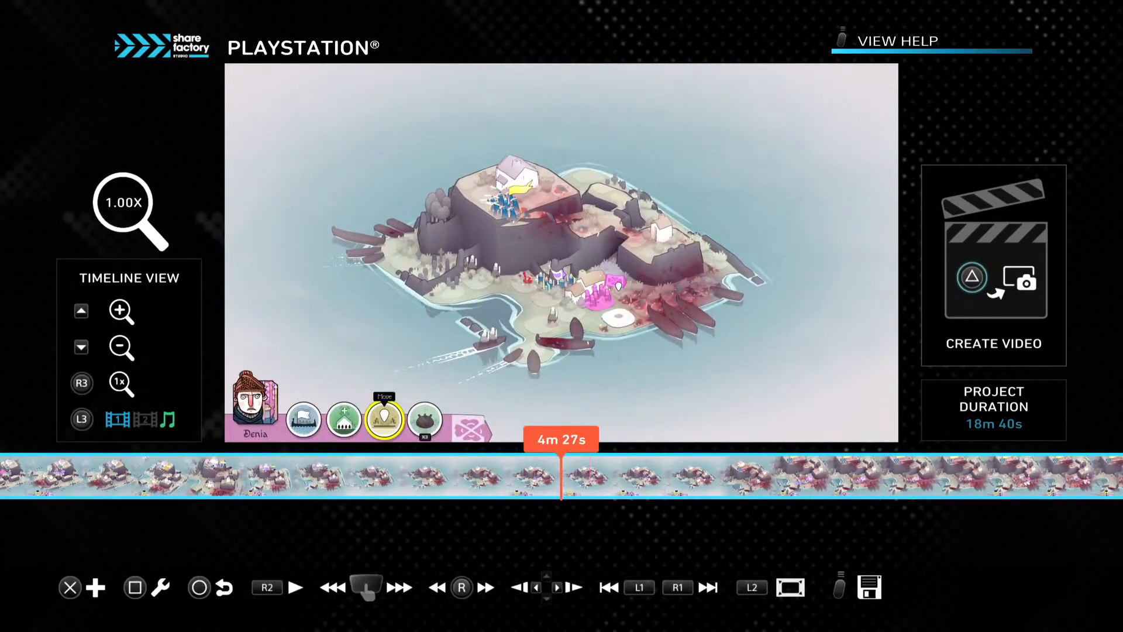
# - Review the final wave footage between 3m 13s and 3m 43s to pick a starting point for the battle highlight
pyautogui.press('Left')
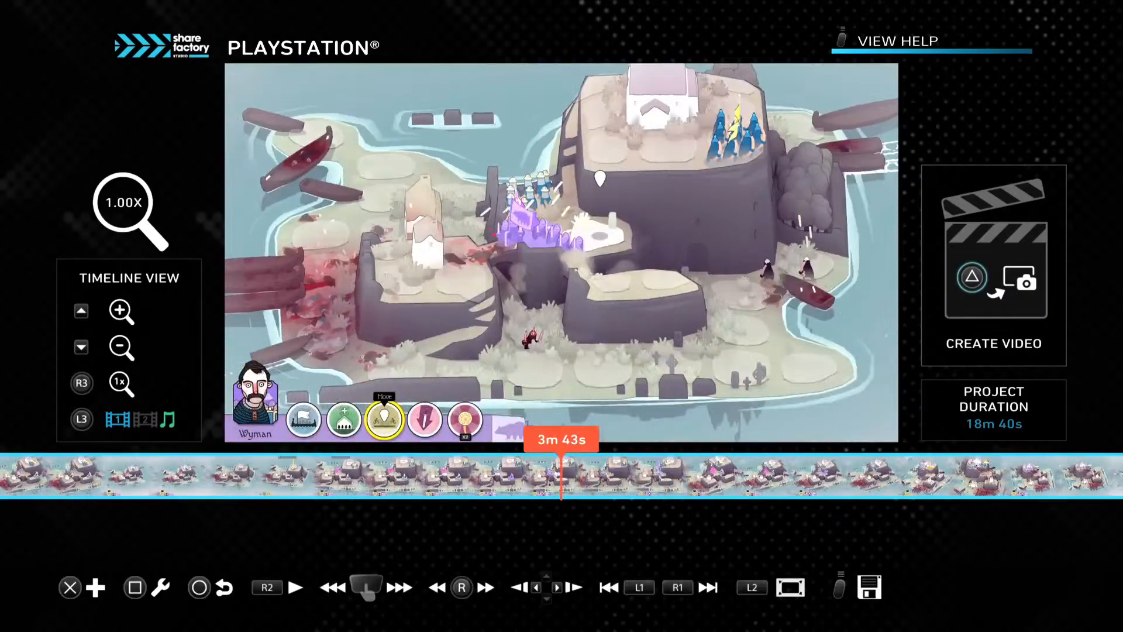
pyautogui.press('Left')
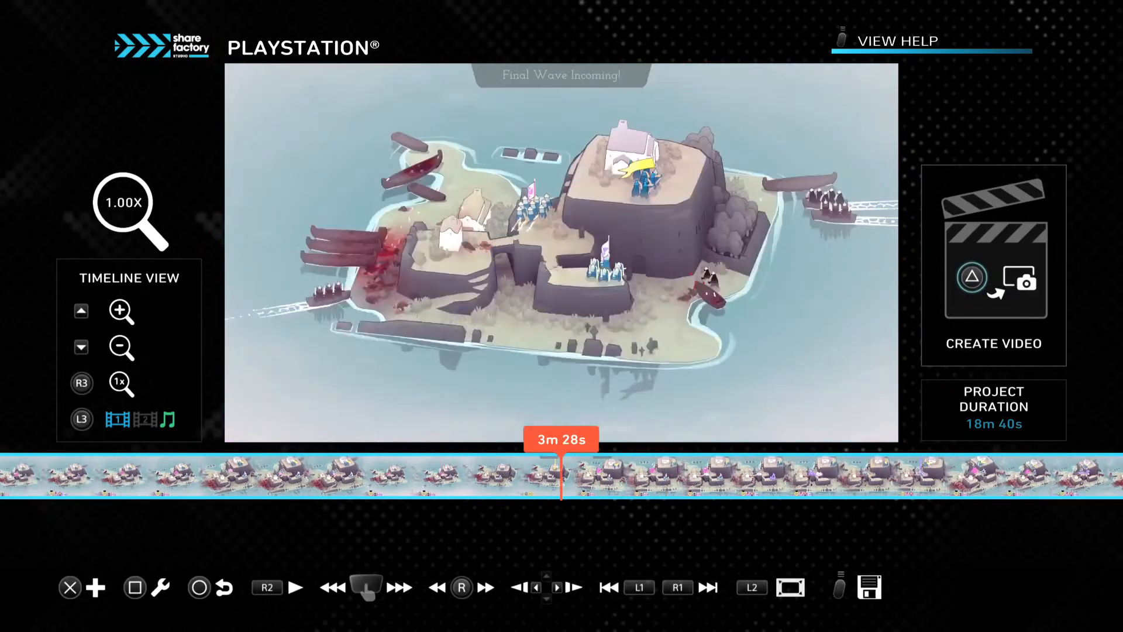
pyautogui.press('Right')
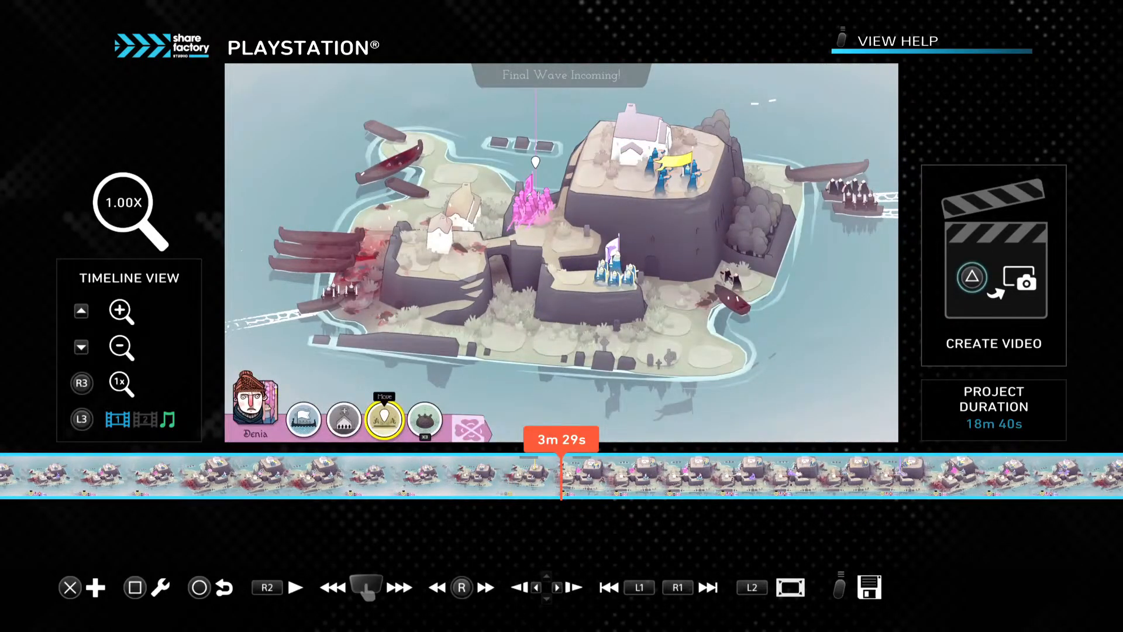
pyautogui.press('Left')
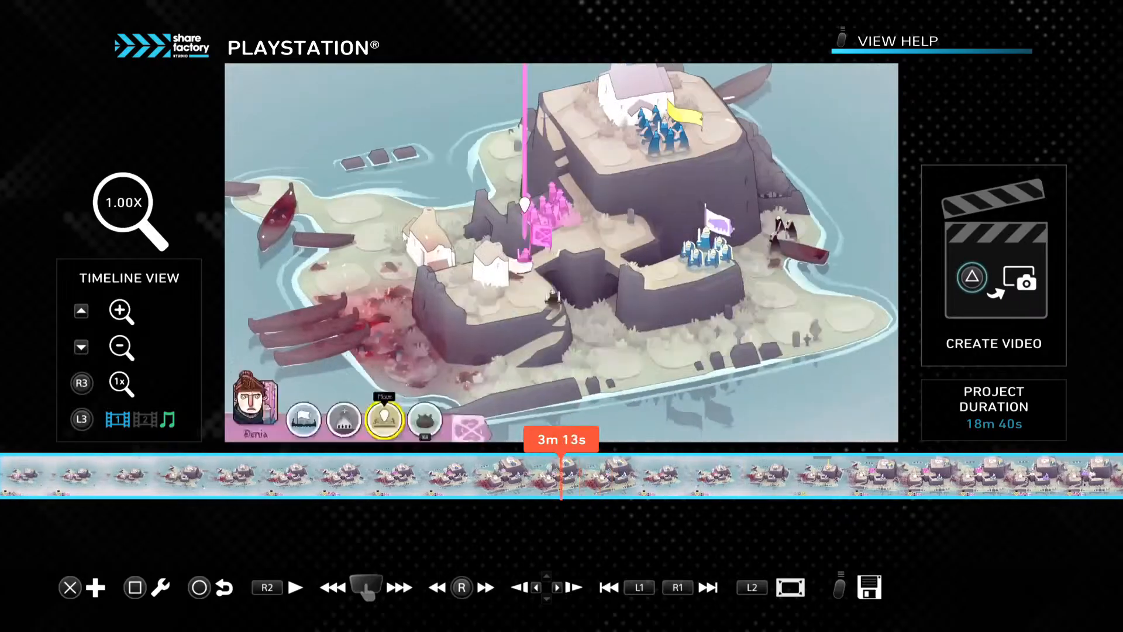
pyautogui.press('Left')
pyautogui.press('Right')
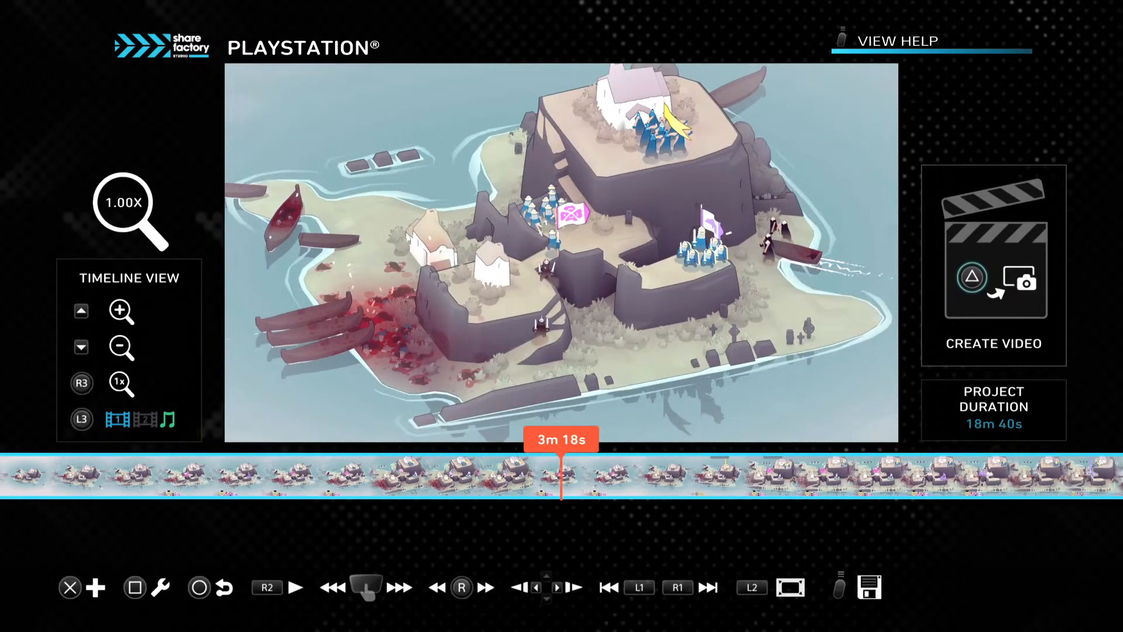
pyautogui.press('Right')
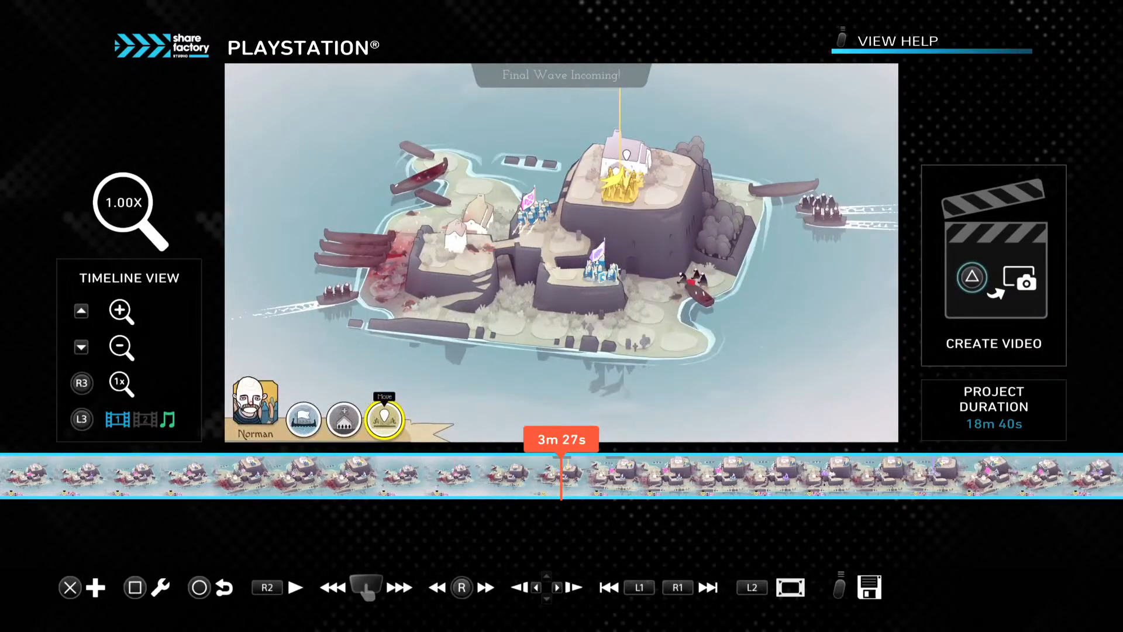
pyautogui.press('Right')
pyautogui.press('space')
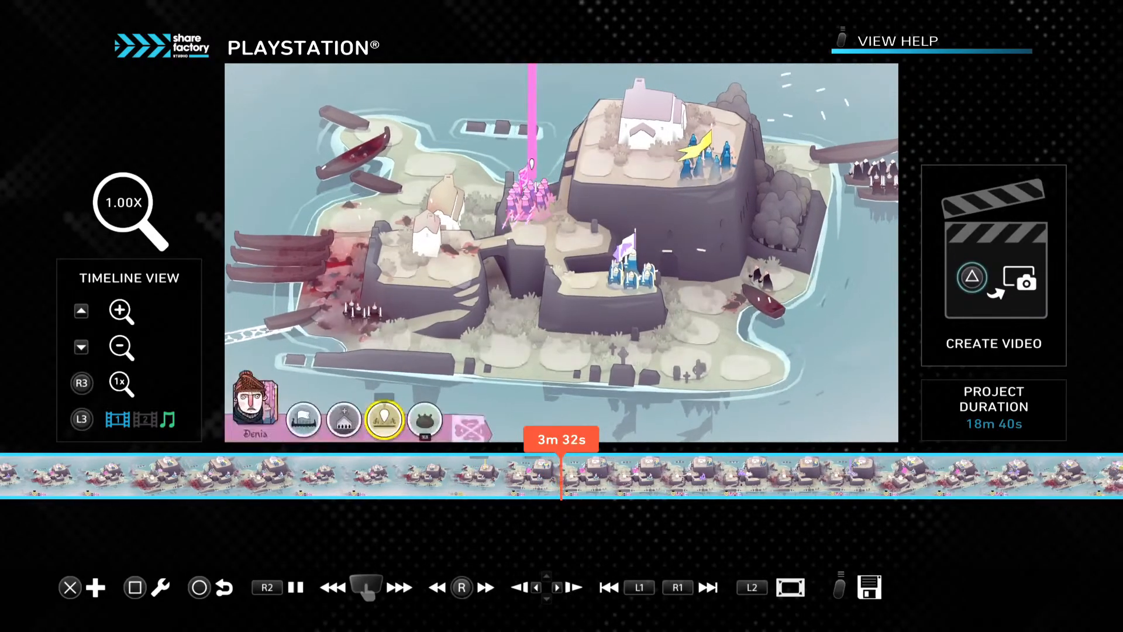
pyautogui.press('space')
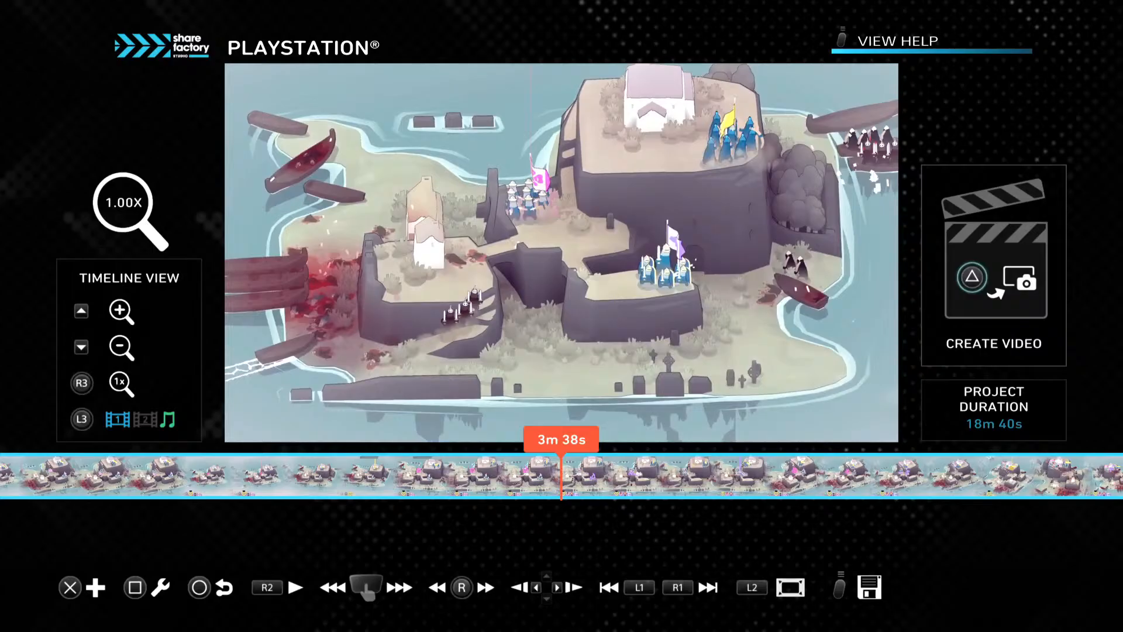
# - Split the fourth clip at 3m 38s, delete its footage between 0m 30s and the cut, and play the new join
pyautogui.press('Menu')
pyautogui.press('Return')
pyautogui.press('Return')
pyautogui.press('Return')
pyautogui.press('Return')
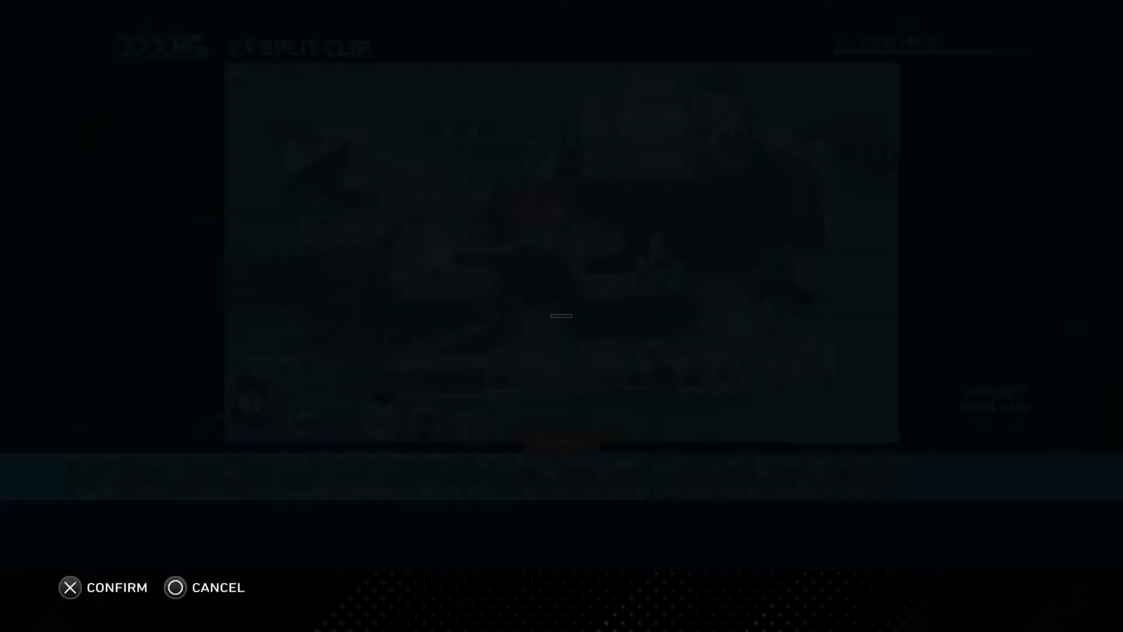
pyautogui.press('Return')
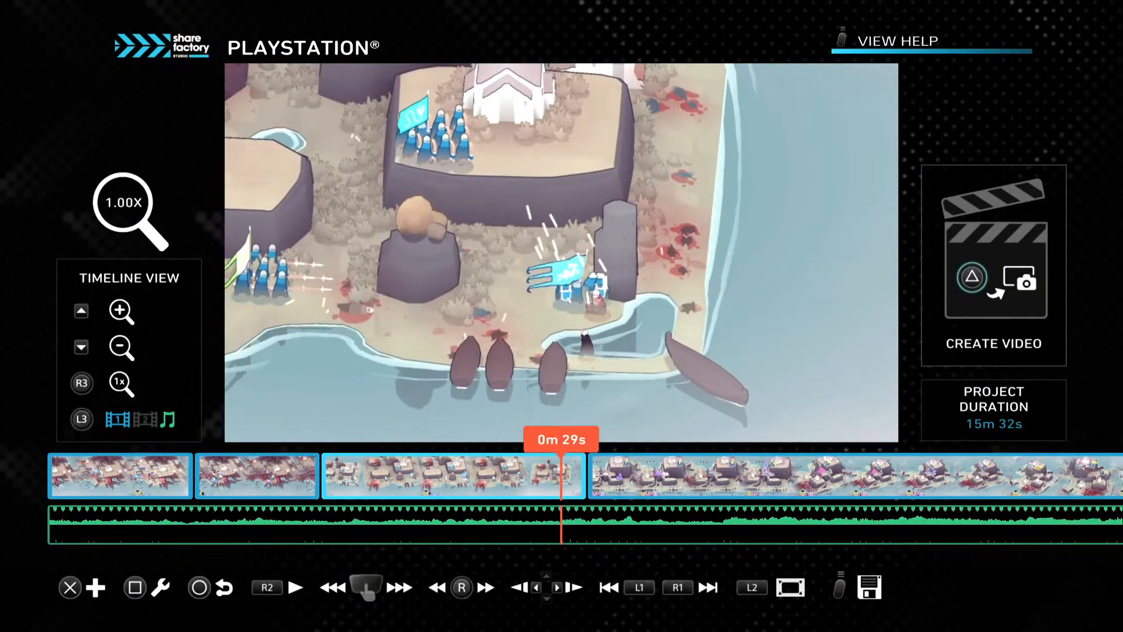
pyautogui.press('space')
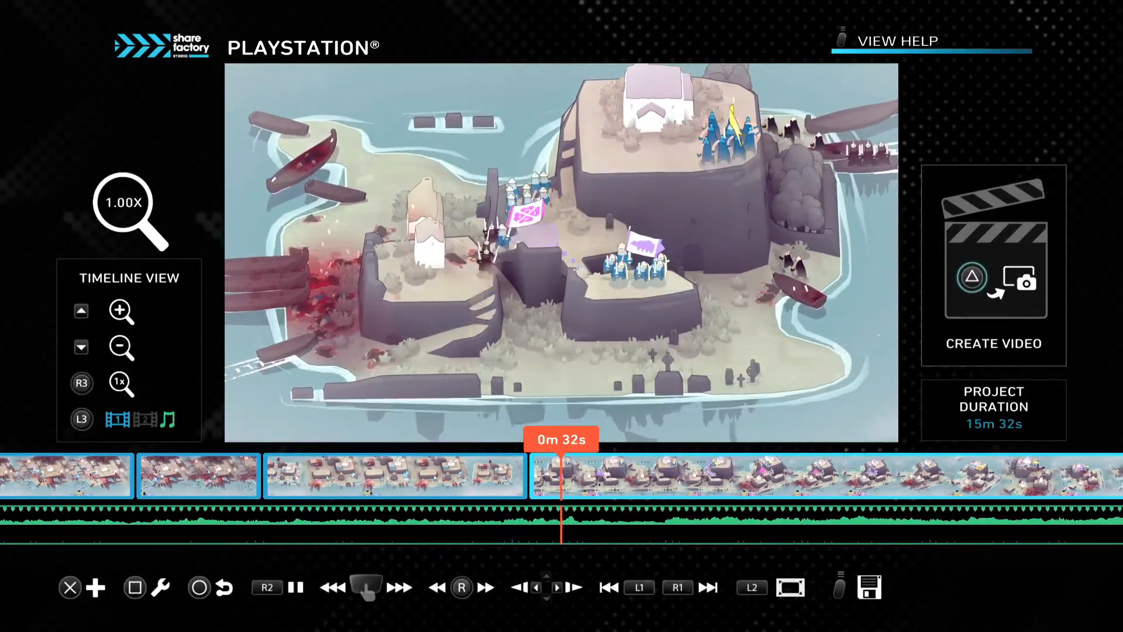
pyautogui.press('space')
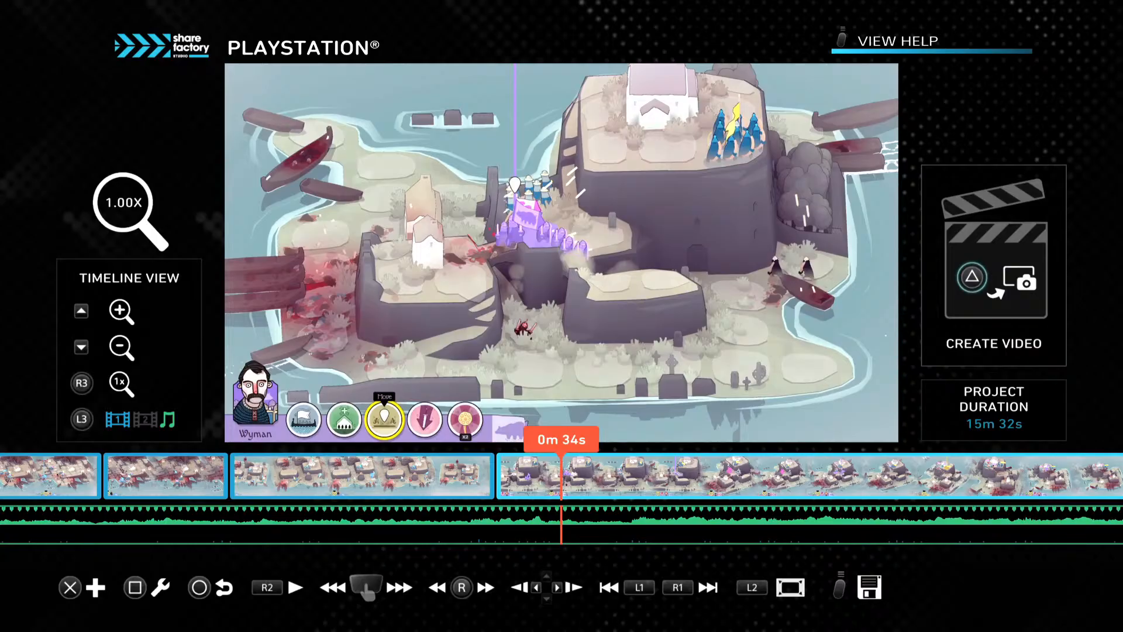
# - Split the fourth clip at 0m 51s, delete its footage between 0m 30s and the cut, and play the new join
pyautogui.press('Right')
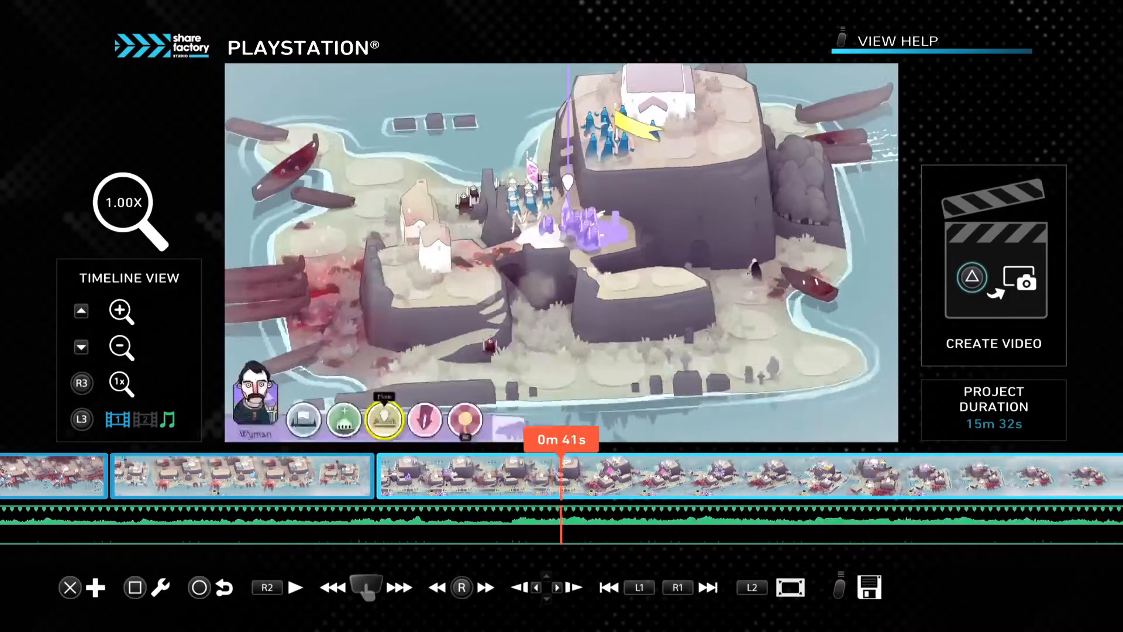
pyautogui.press('Right')
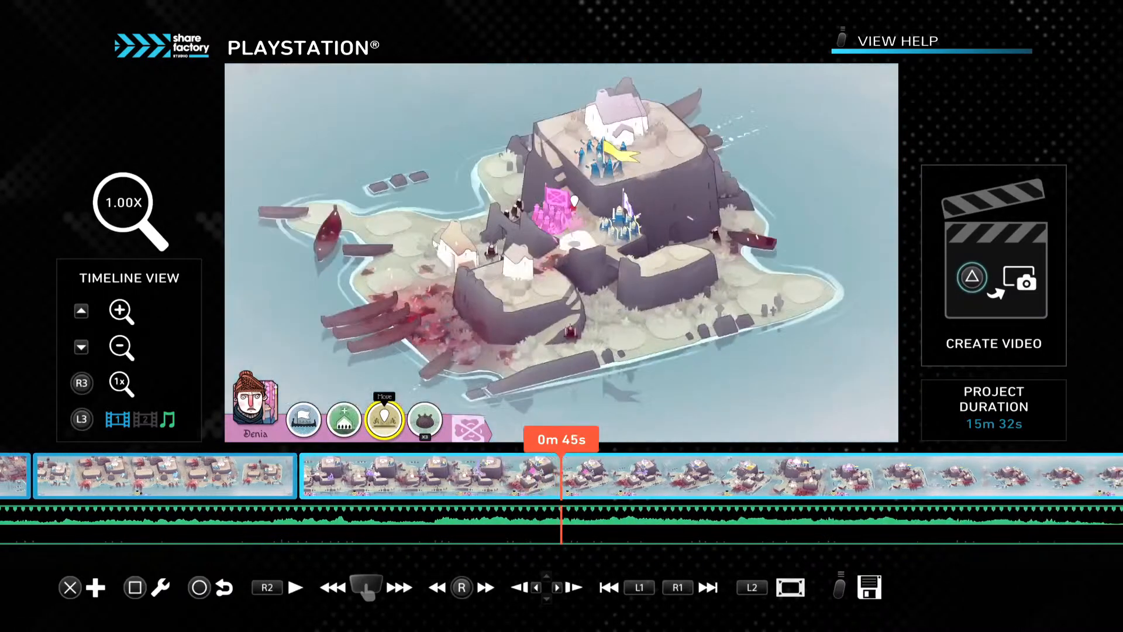
pyautogui.press('Right')
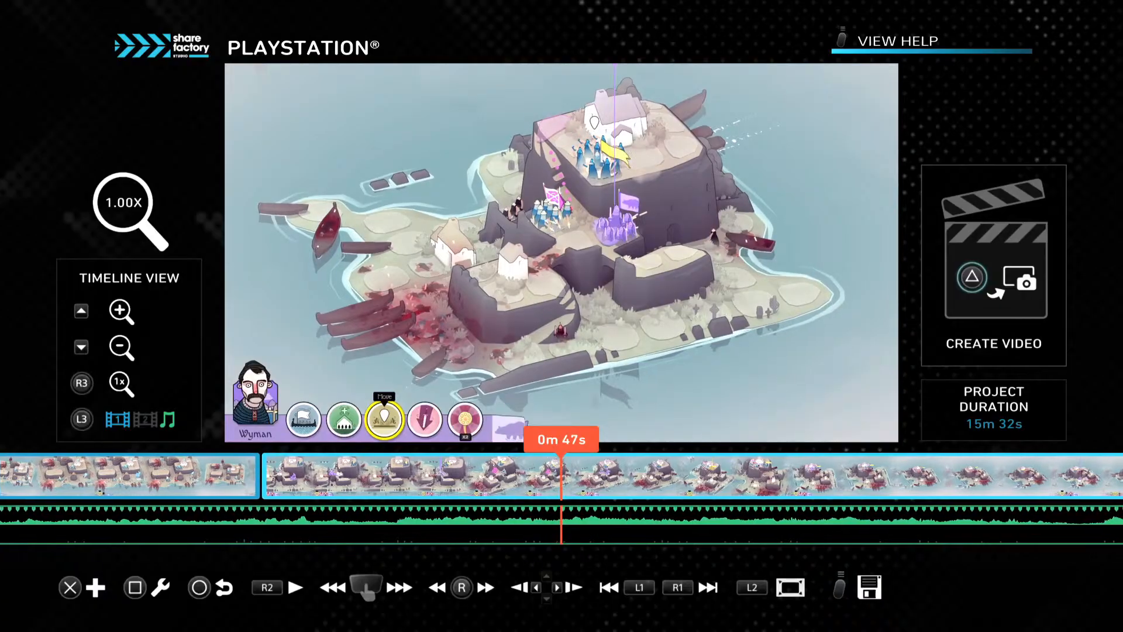
pyautogui.press('Right')
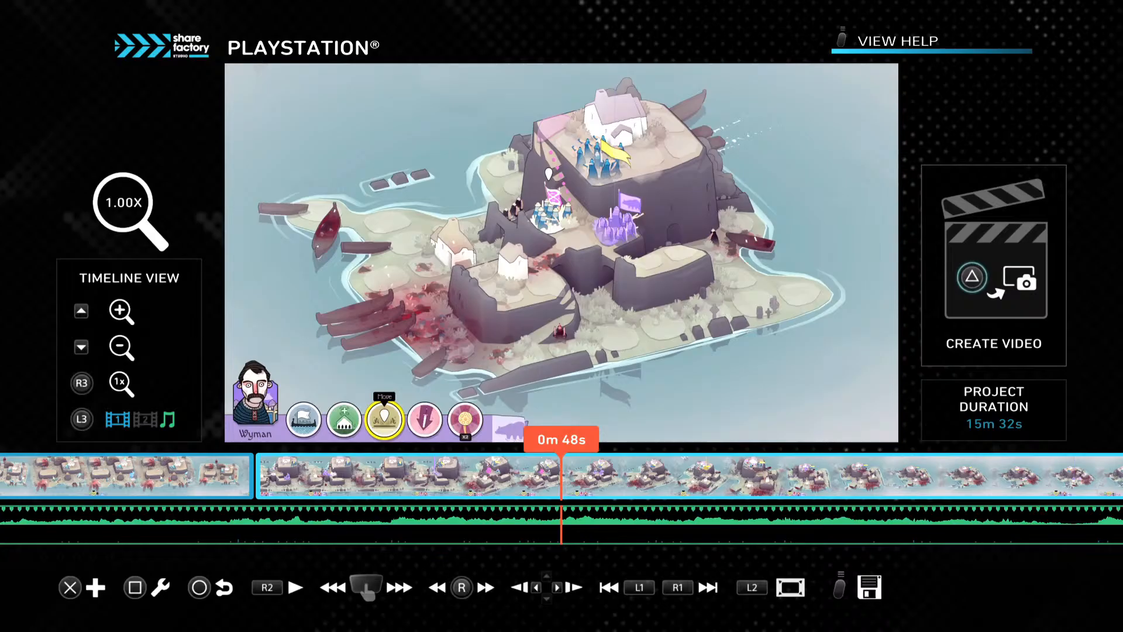
pyautogui.press('space')
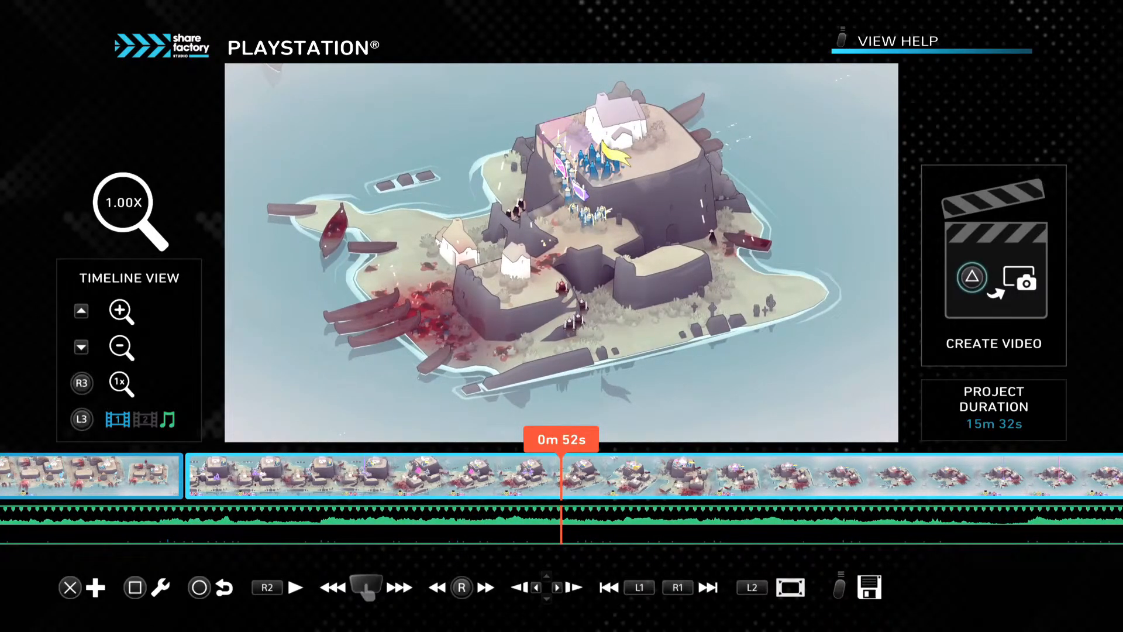
pyautogui.press('Left')
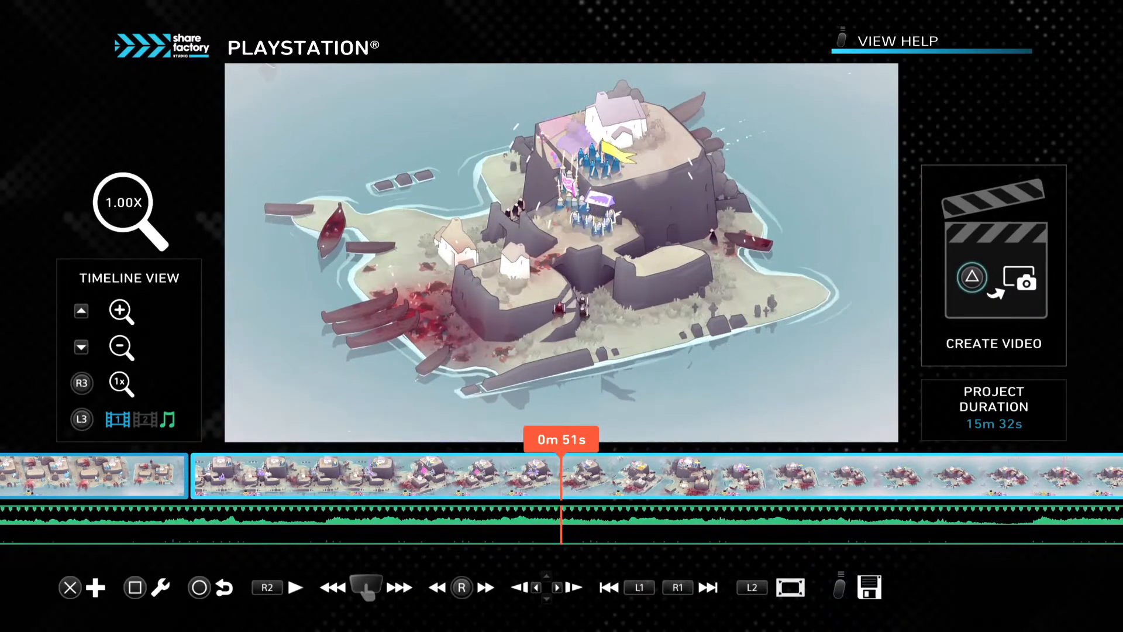
pyautogui.press('Return')
pyautogui.press('Return')
pyautogui.press('Return')
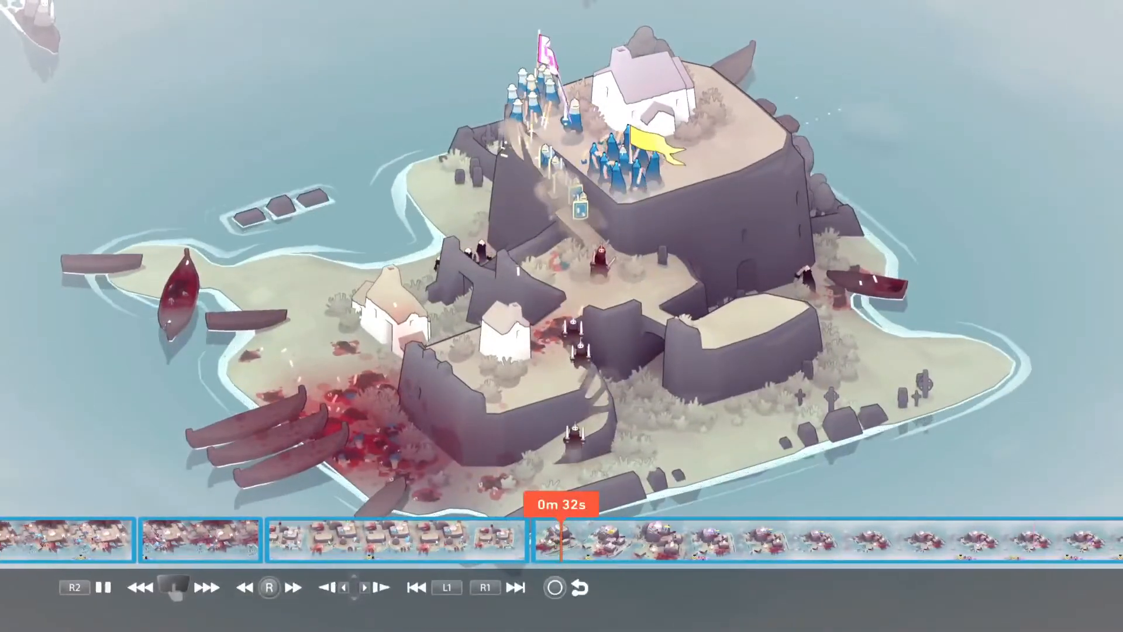
pyautogui.press('space')
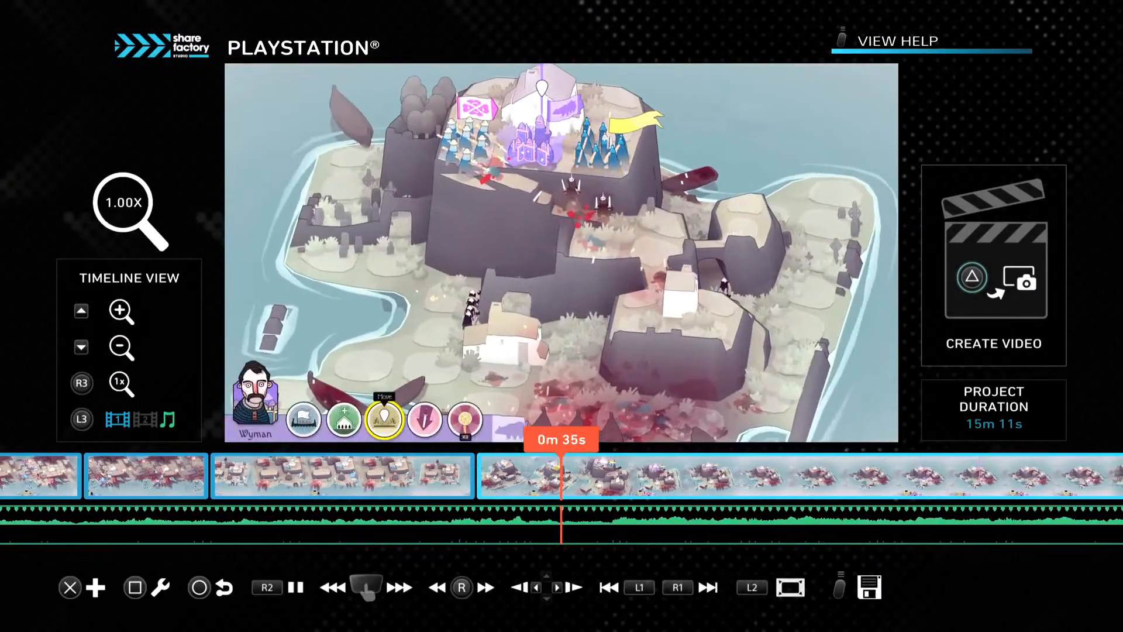
pyautogui.press('space')
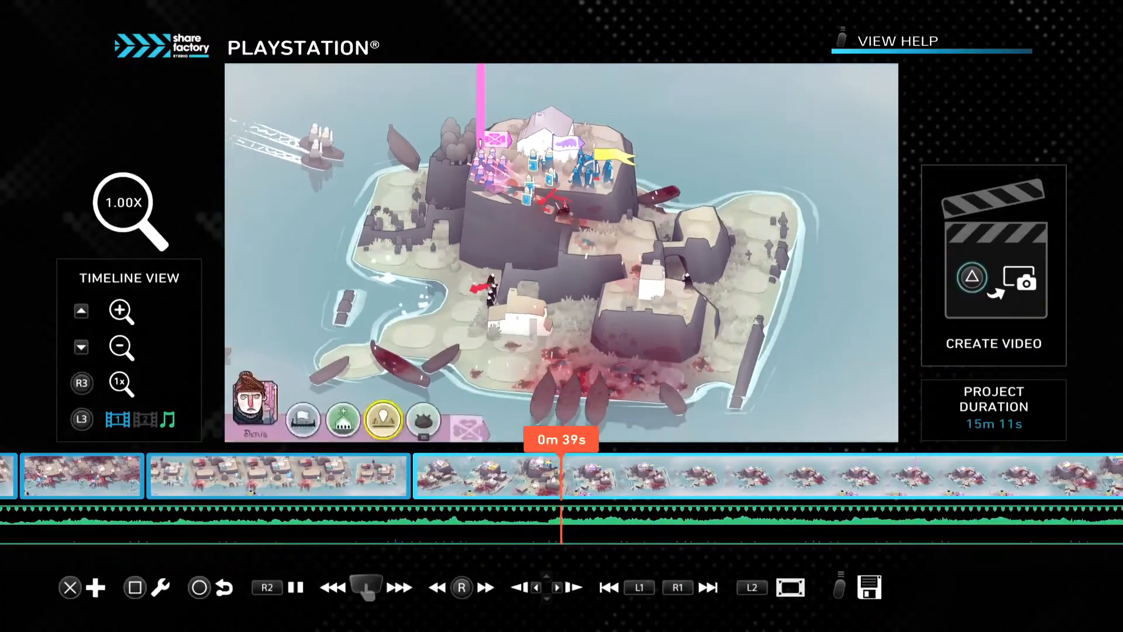
# - Replay the island footage between 0m 32s and 0m 35s and split the clip at 0m 35s
pyautogui.press('space')
pyautogui.press('Left')
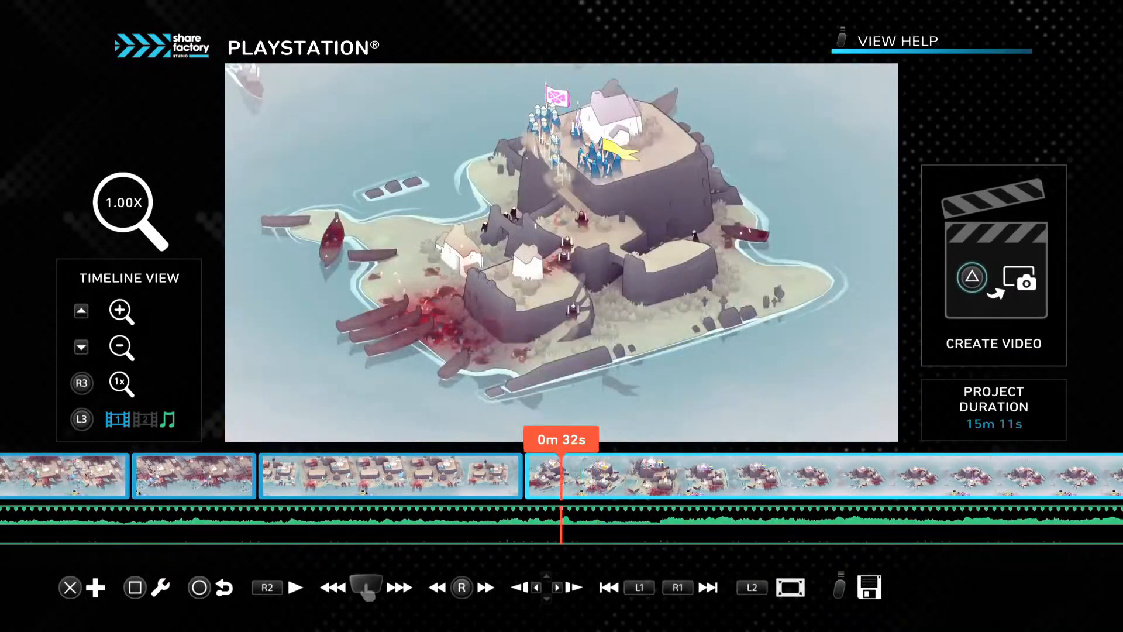
pyautogui.press('space')
pyautogui.press('space')
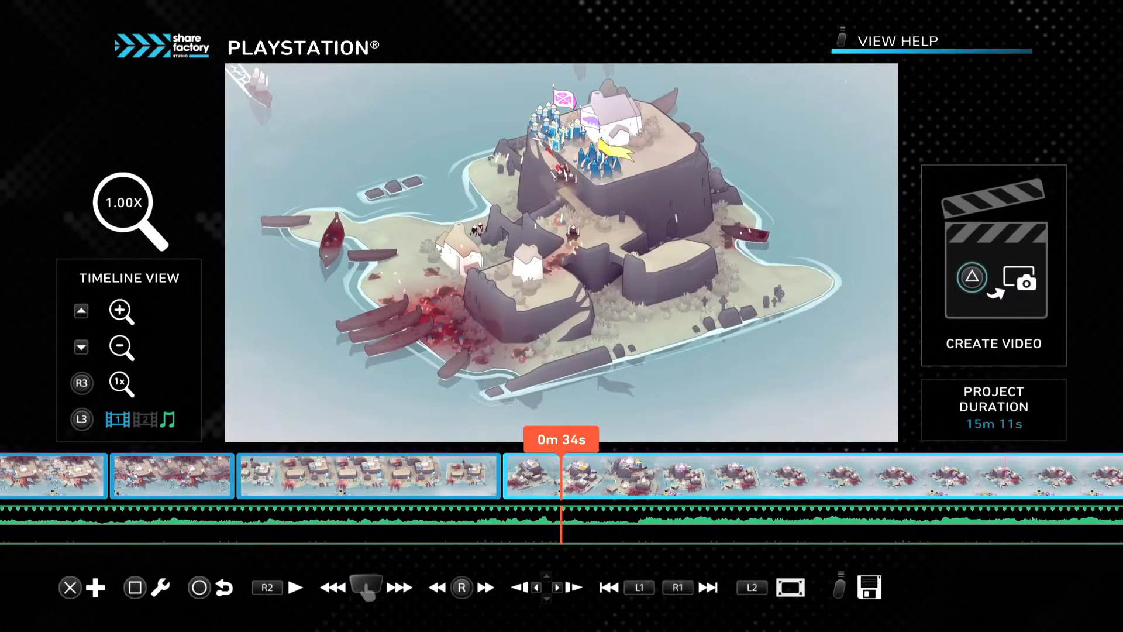
pyautogui.press('space')
pyautogui.press('space')
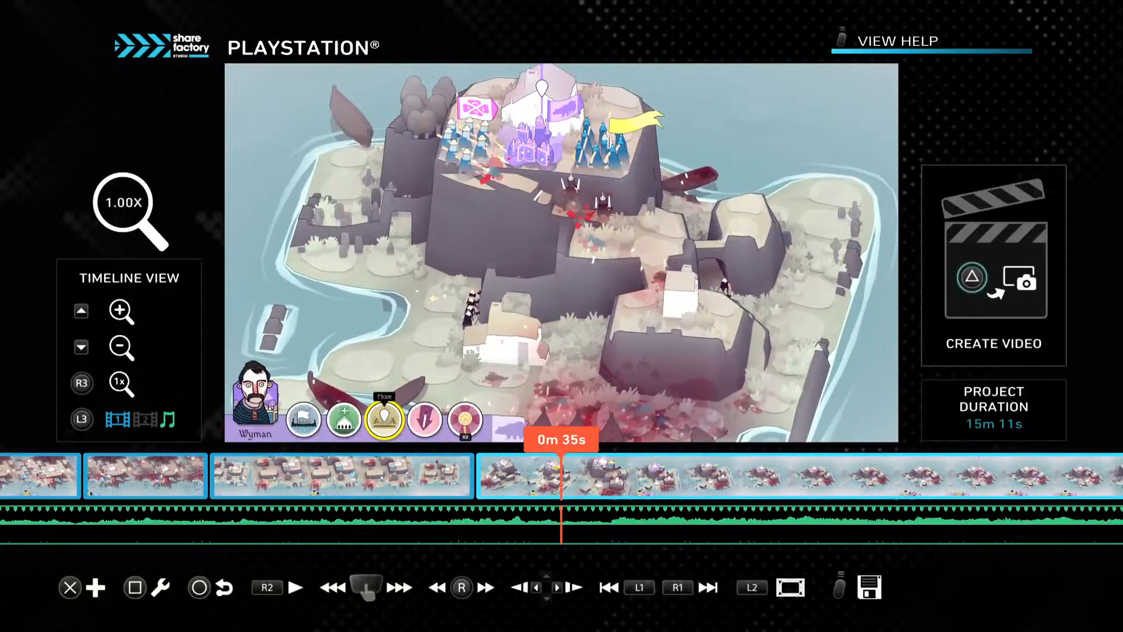
pyautogui.press('s')
pyautogui.press('Return')
pyautogui.press('Return')
pyautogui.press('Left')
pyautogui.press('Return')
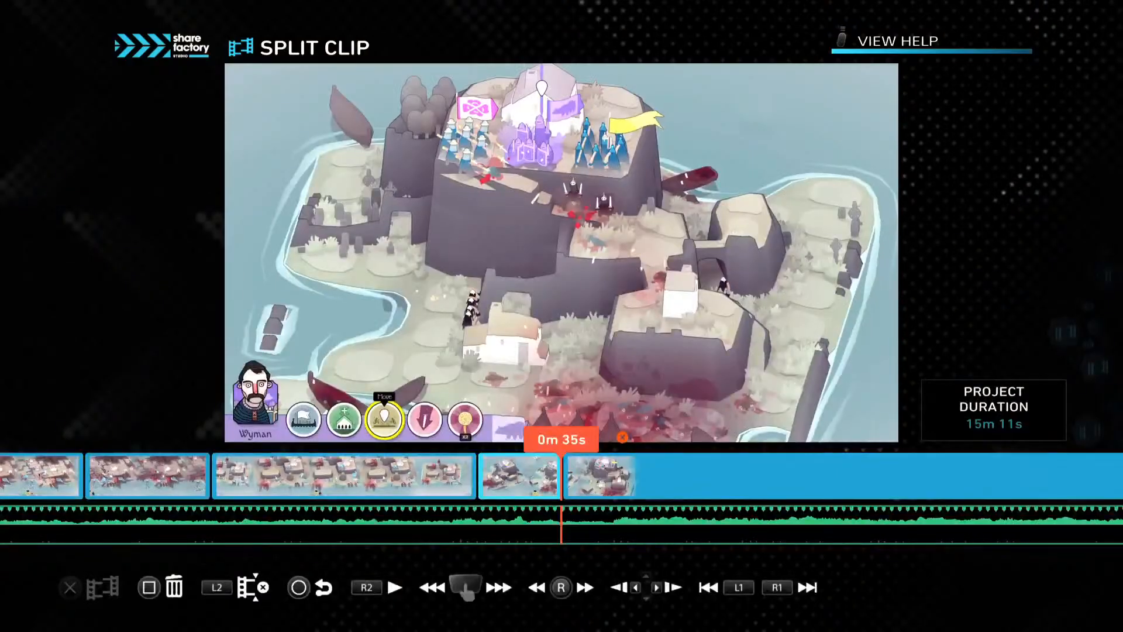
pyautogui.press('Escape')
# - Split the island footage at about 0m 57s and delete the part between 0m 35s and the cut
pyautogui.press('Right')
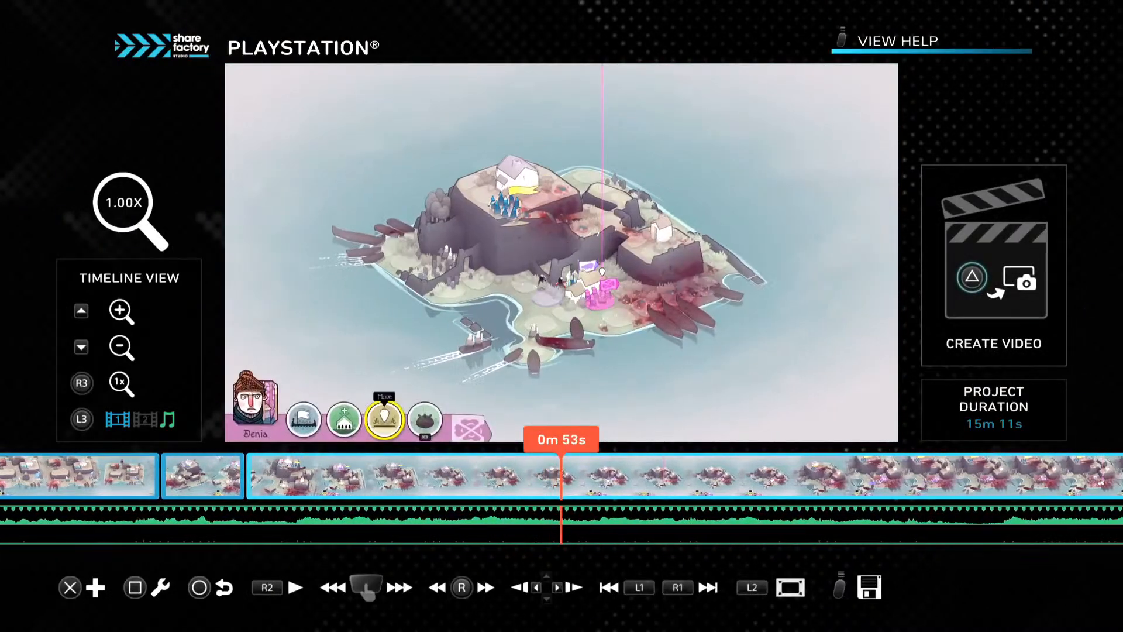
pyautogui.press('Right')
pyautogui.press('Left')
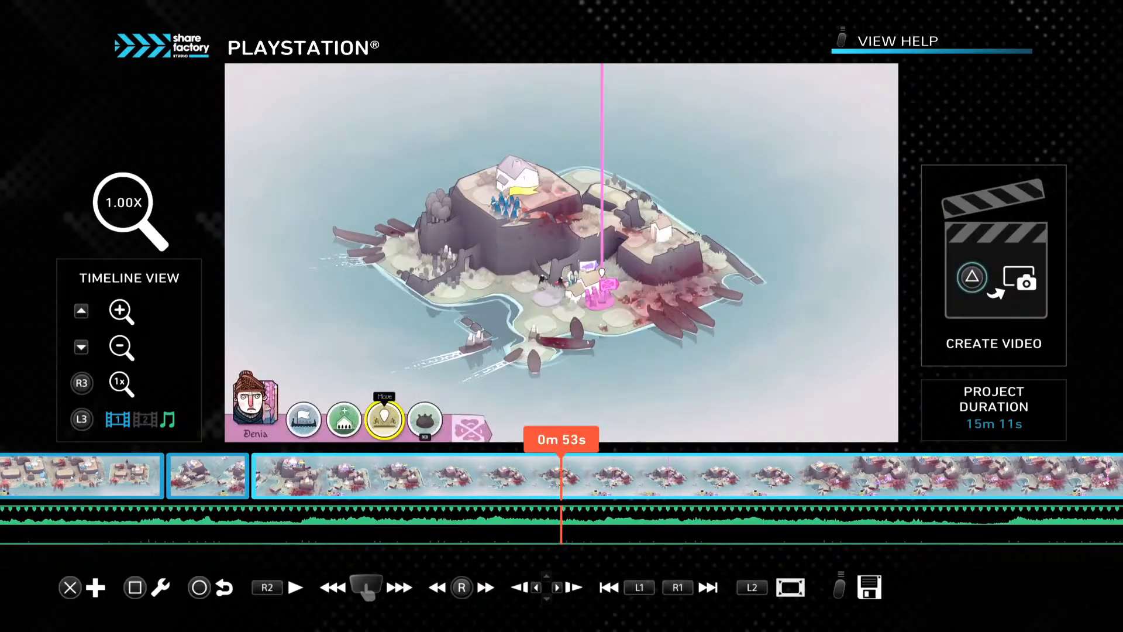
pyautogui.press('Right')
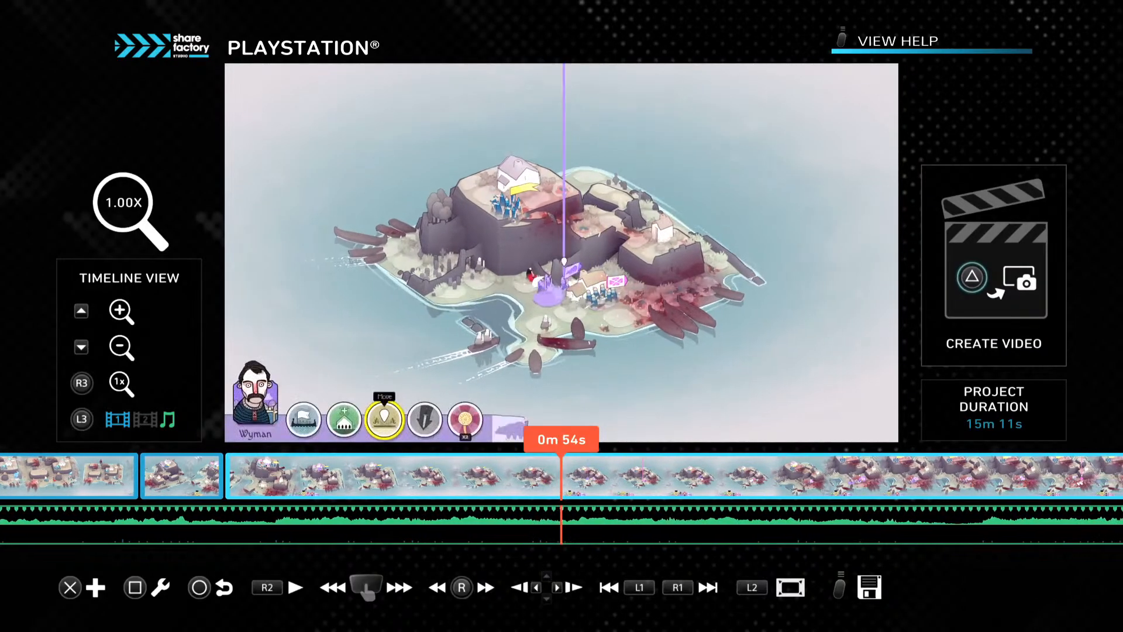
pyautogui.press('Right')
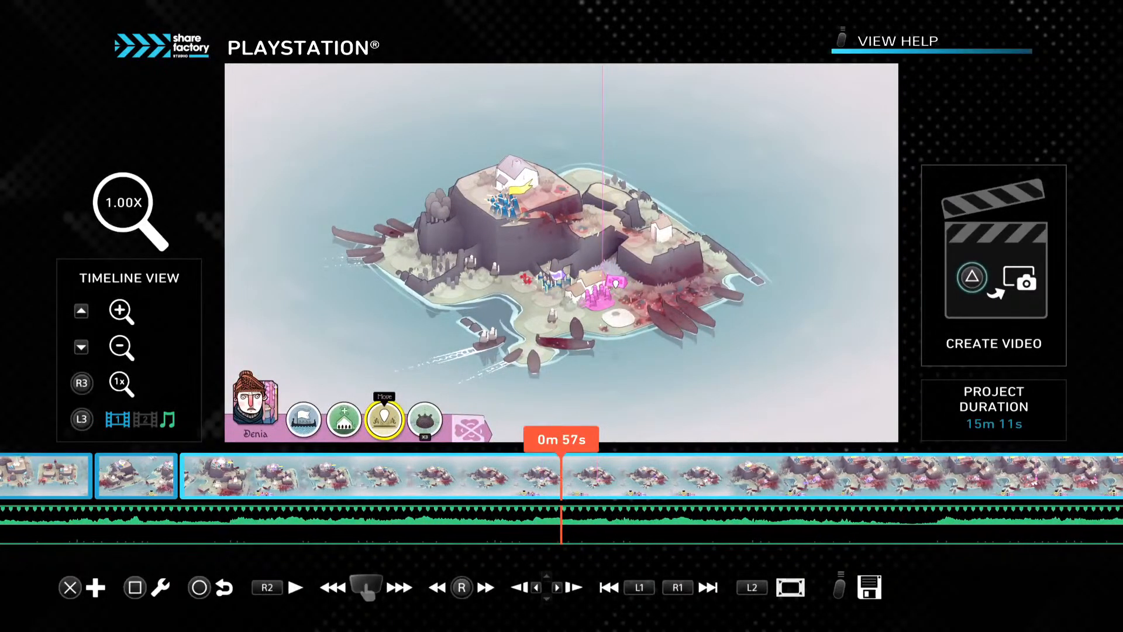
pyautogui.press('Left')
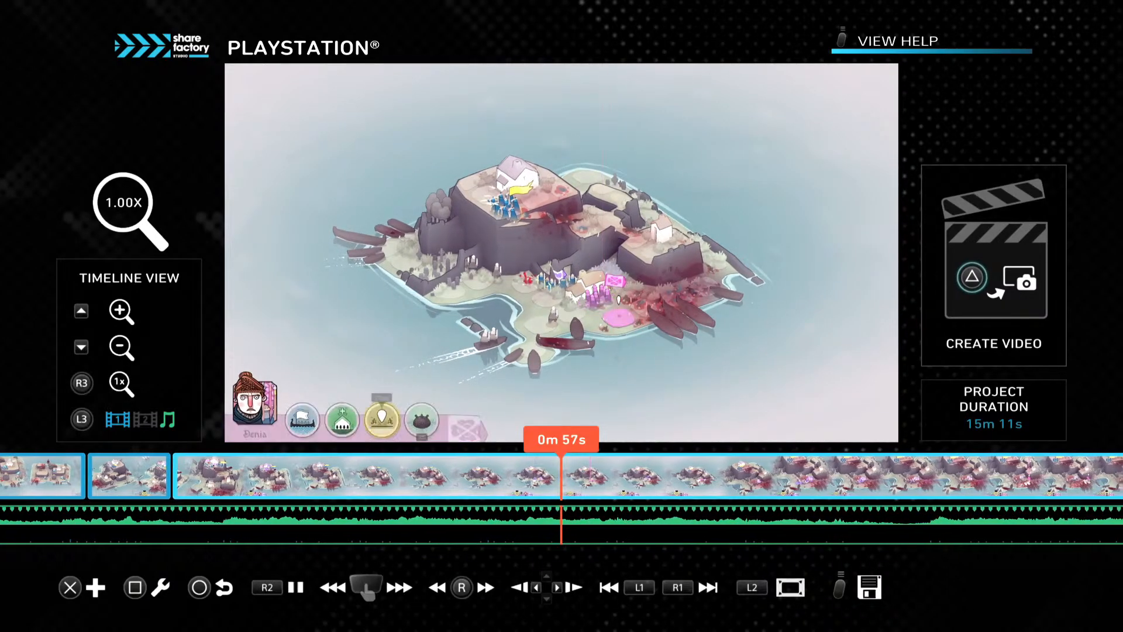
pyautogui.press('Right')
pyautogui.press('Menu')
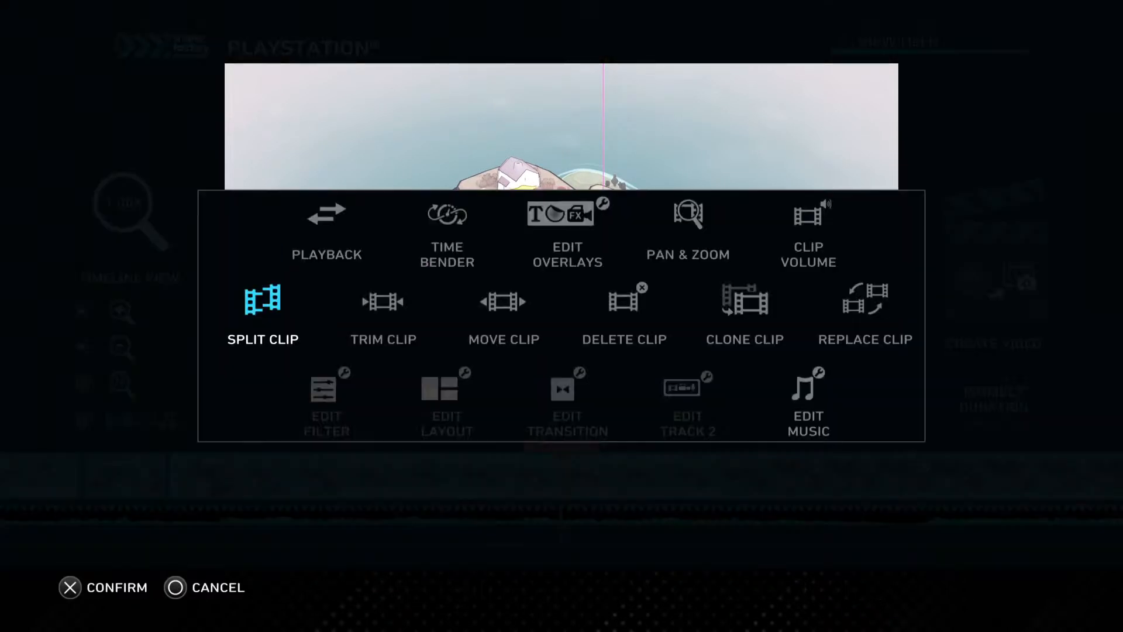
pyautogui.press('Return')
pyautogui.press('Left')
pyautogui.press('Delete')
pyautogui.press('Left')
pyautogui.press('Return')
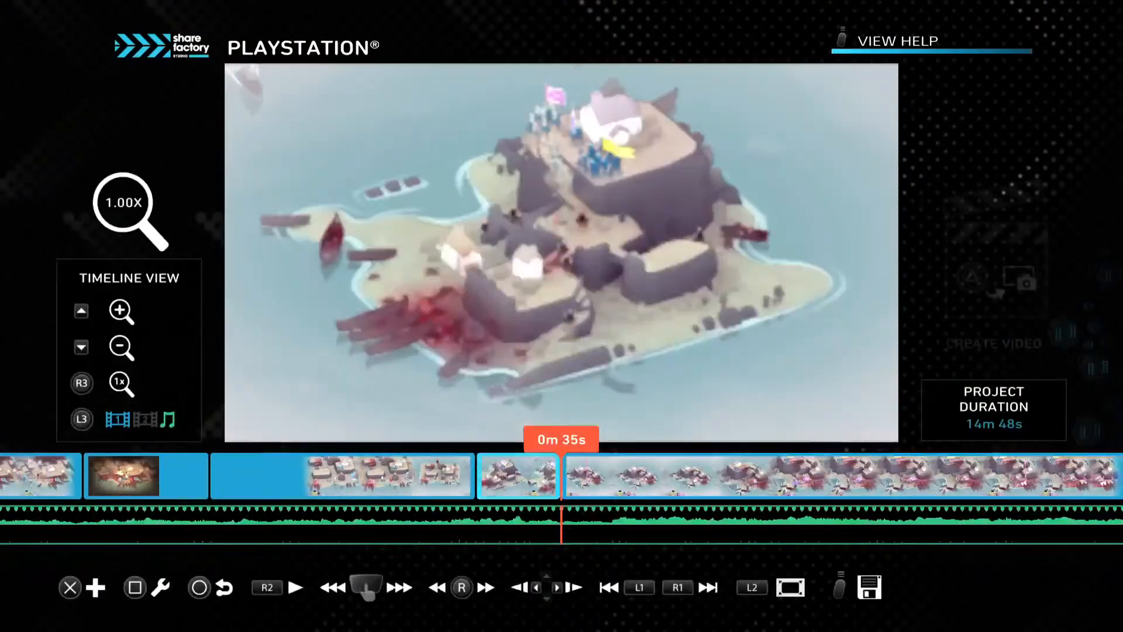
# - Play the new join and review the footage between 0m 36s and 0m 42s to choose the next cut point
pyautogui.press('Left')
pyautogui.press('space')
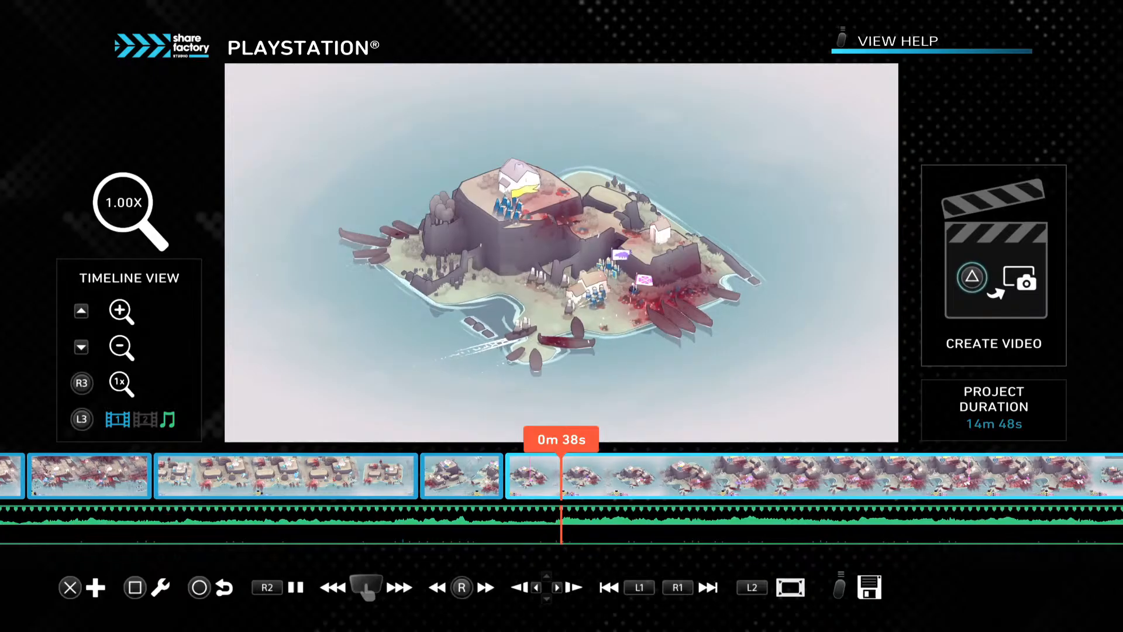
pyautogui.press('space')
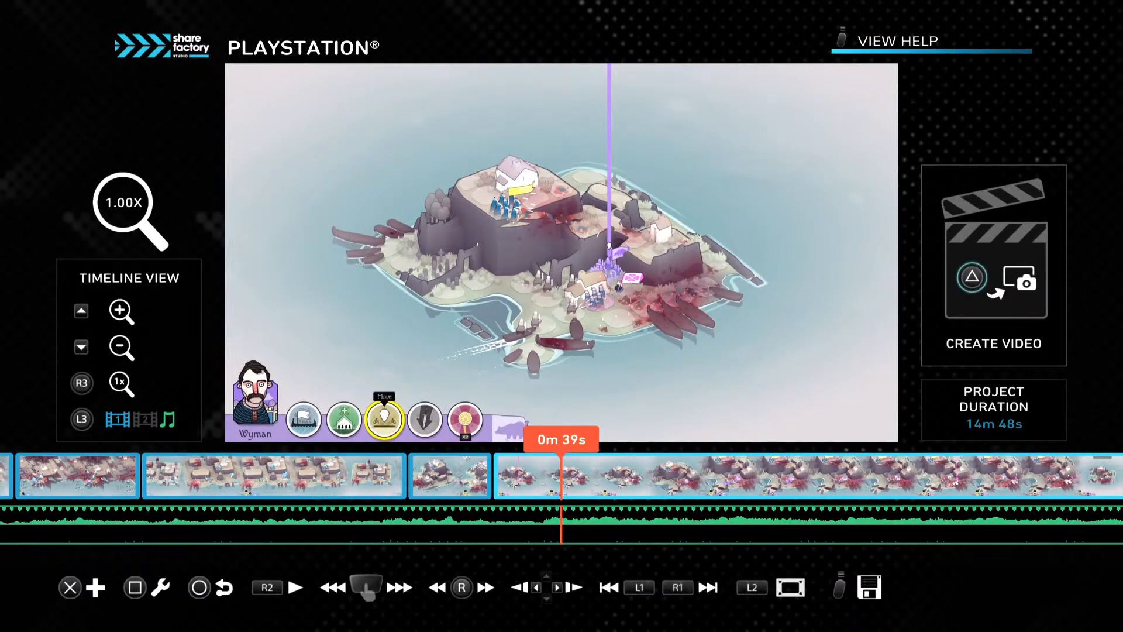
pyautogui.press('Left')
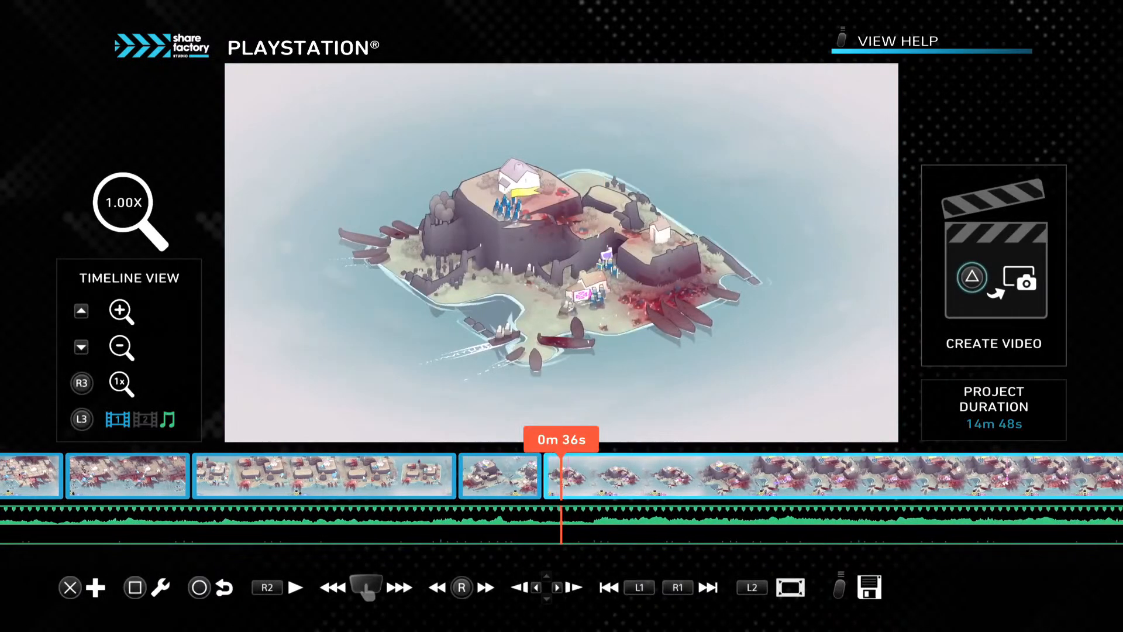
pyautogui.press('Right')
pyautogui.press('Right')
pyautogui.press('Right')
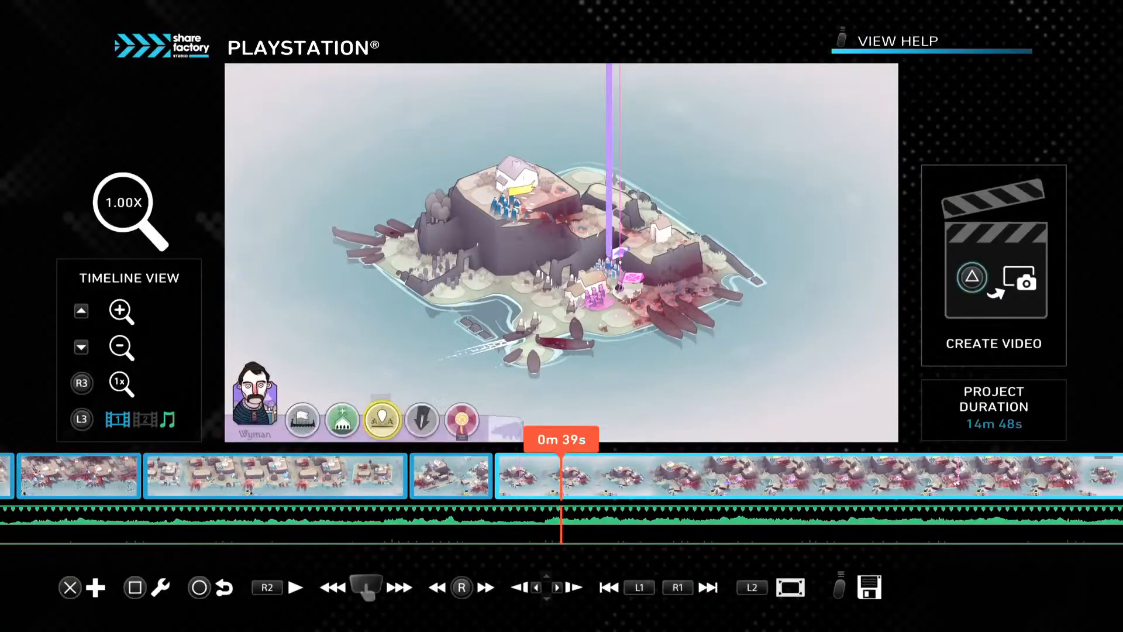
pyautogui.press('Right')
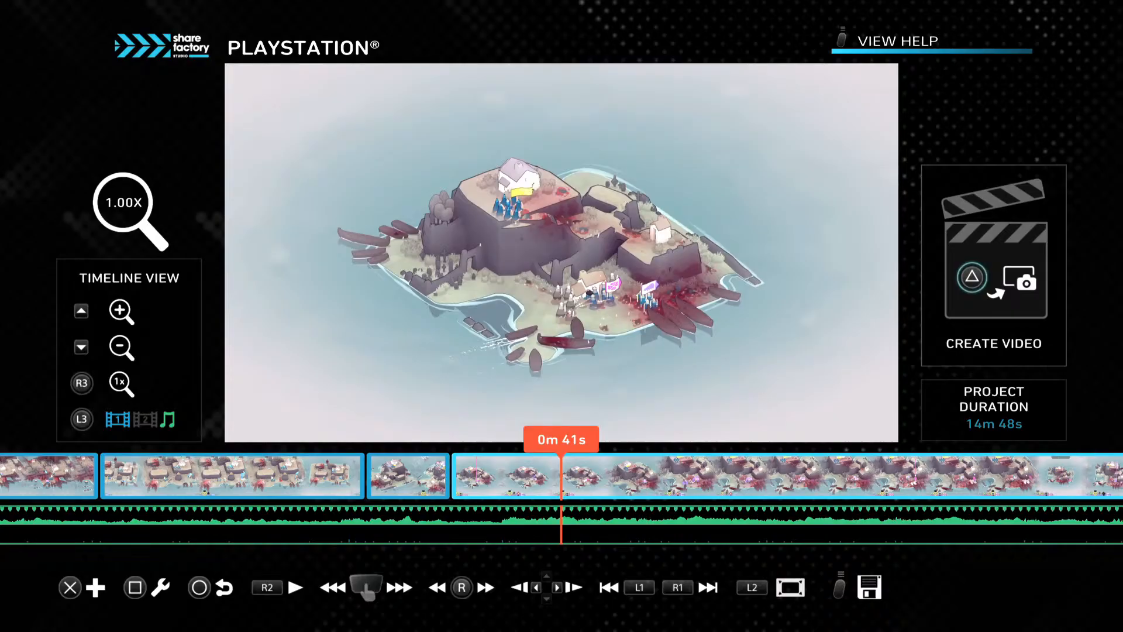
pyautogui.press('Left')
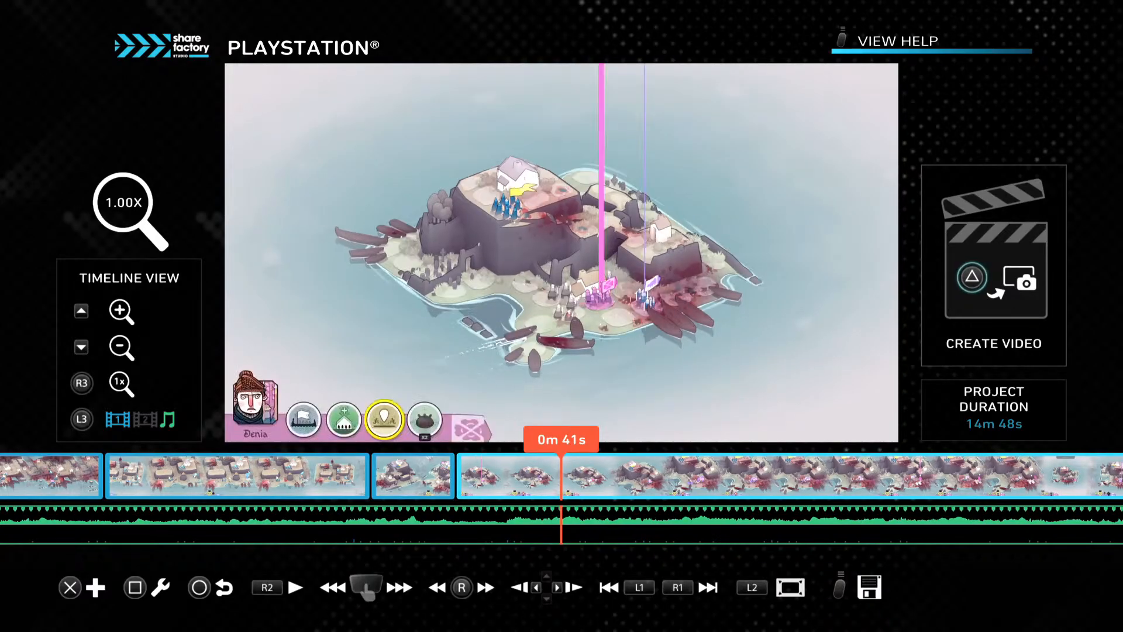
pyautogui.press('Right')
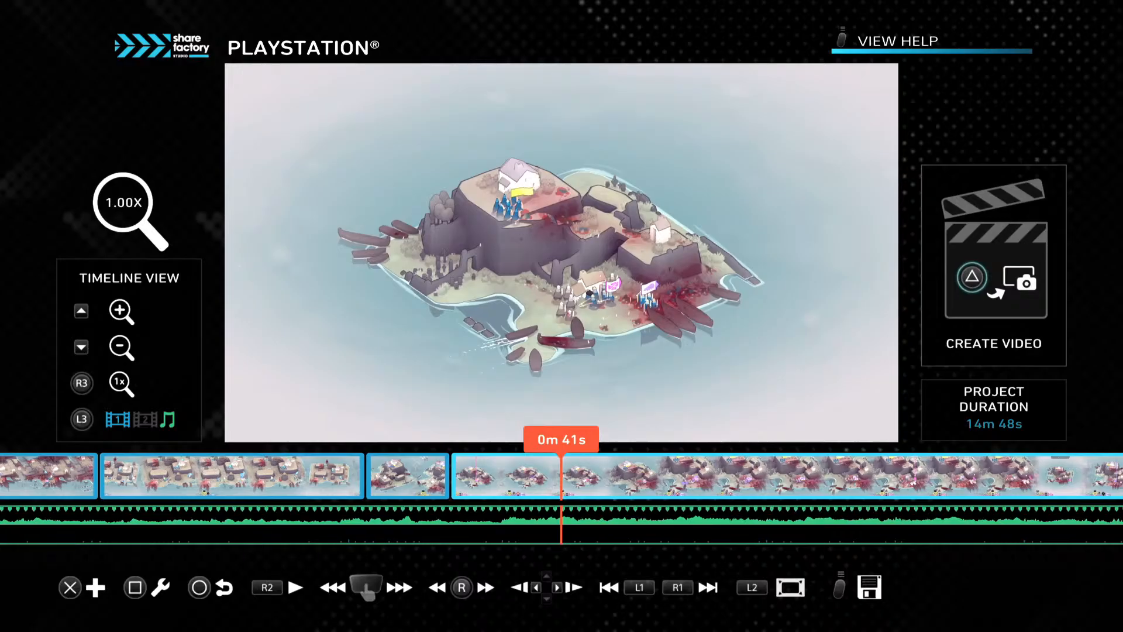
pyautogui.press('Right')
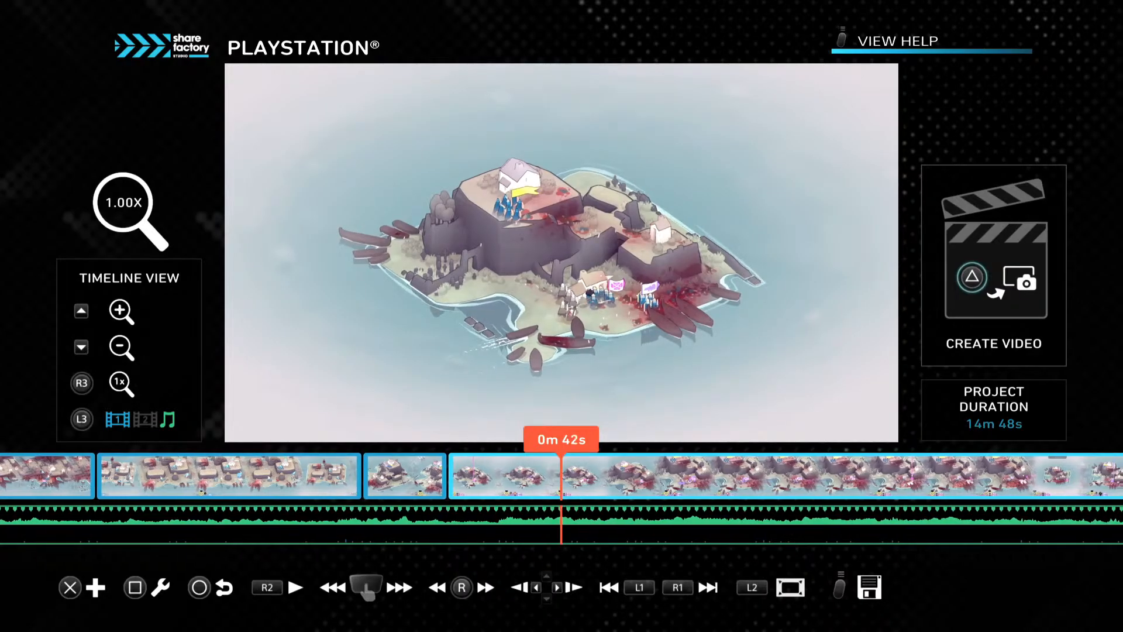
pyautogui.press('Left')
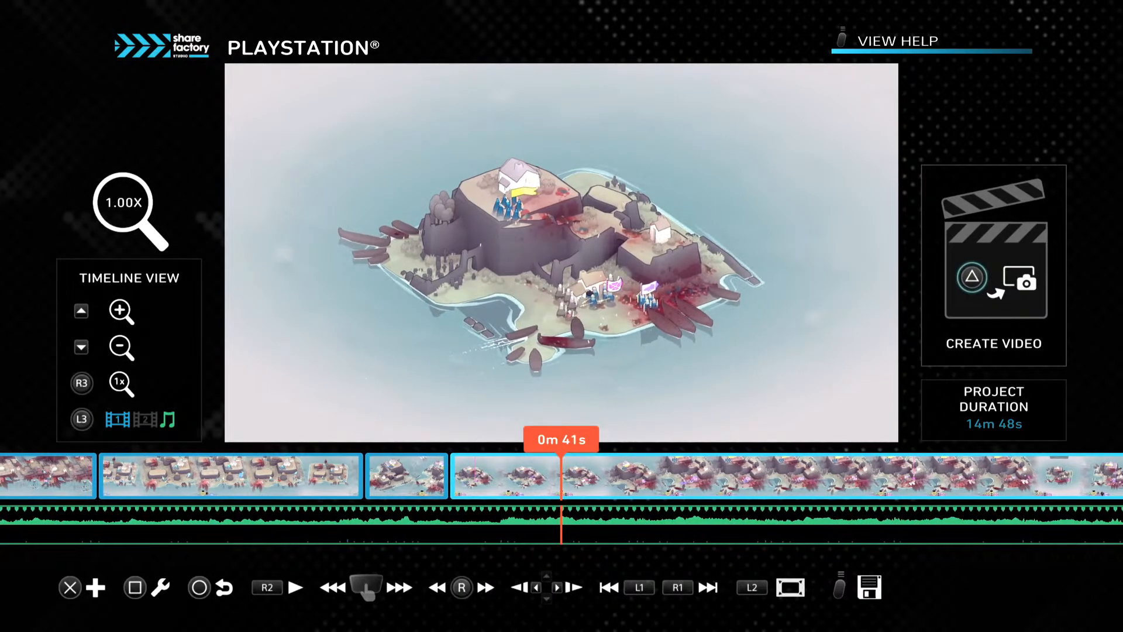
pyautogui.press('Left')
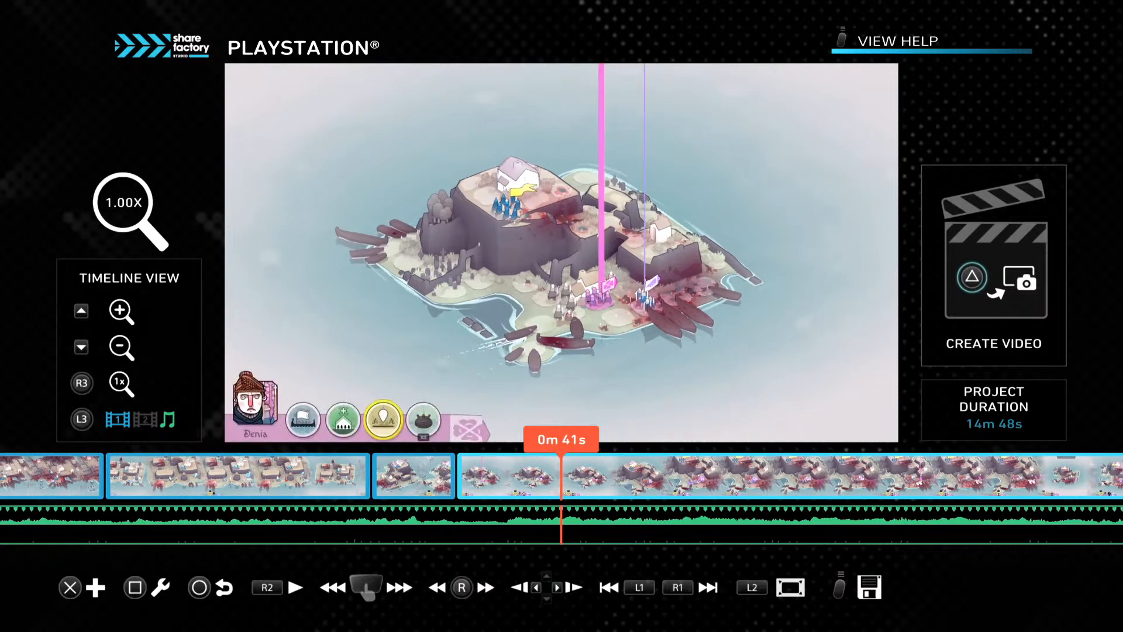
pyautogui.press('Right')
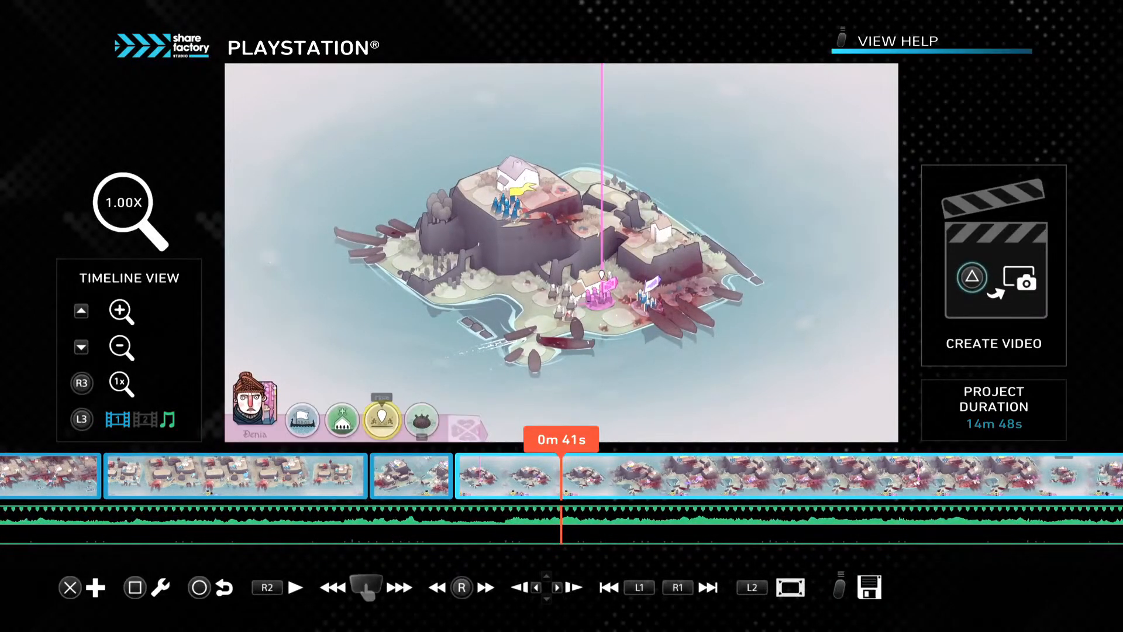
# - Split the clip at 0m 41s and delete the footage between 0m 35s and the cut
pyautogui.press('Menu')
pyautogui.press('Return')
pyautogui.press('Return')
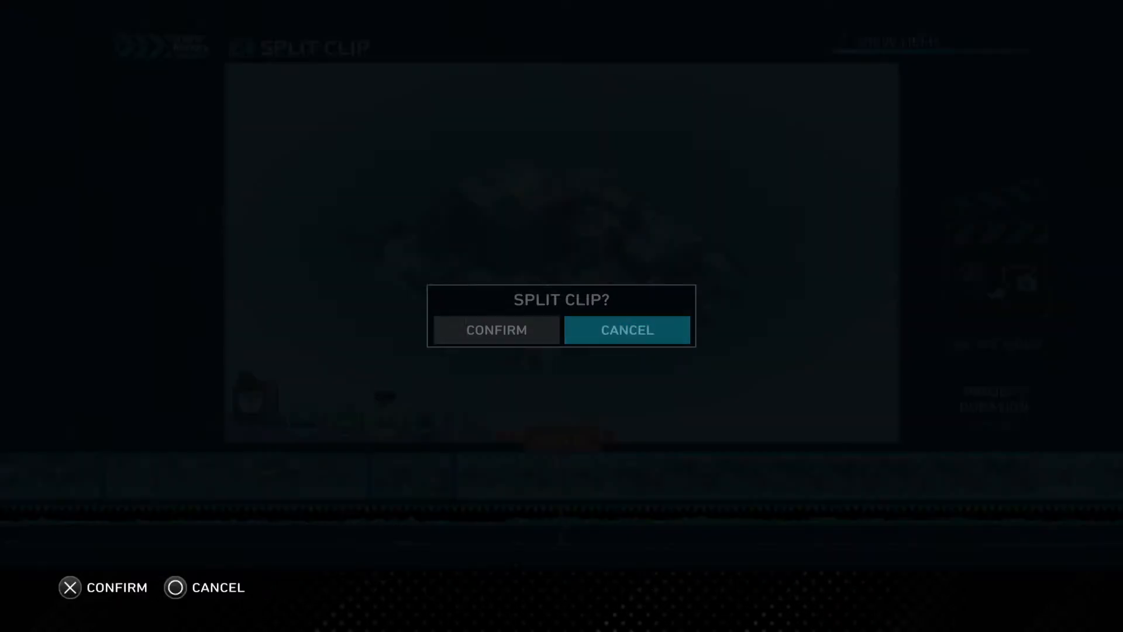
pyautogui.press('Left')
pyautogui.press('Return')
pyautogui.press('pageup')
pyautogui.press('Delete')
pyautogui.press('Left')
pyautogui.press('Return')
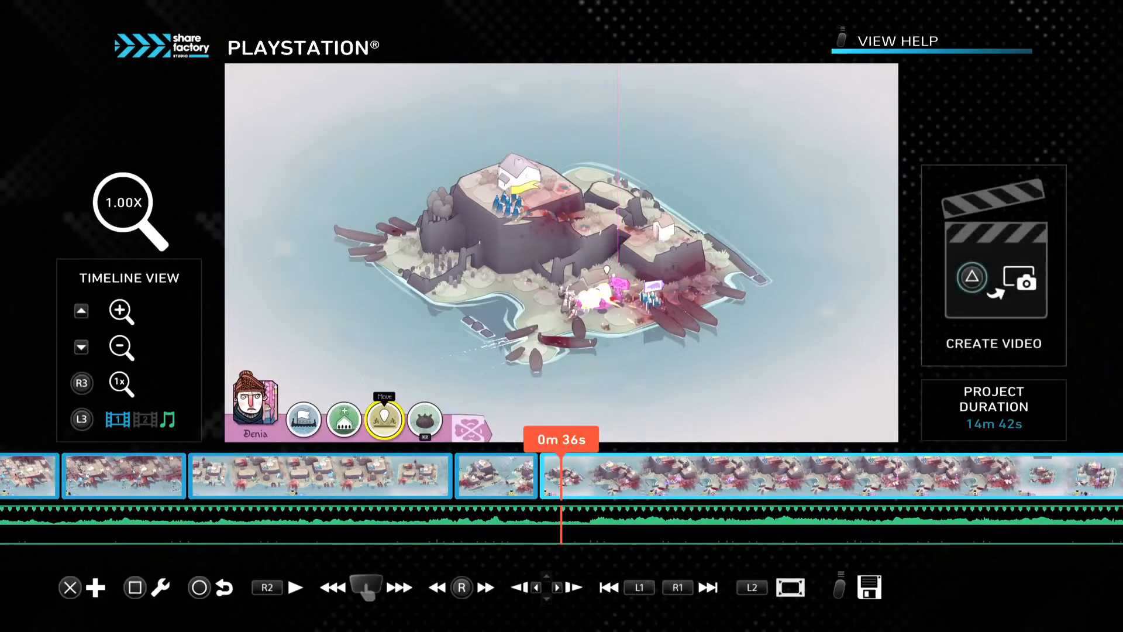
# - Extend the trim end of the short battle clip starting at 0m 30s in stages to 18m 48s
pyautogui.press('Menu')
pyautogui.press('Right')
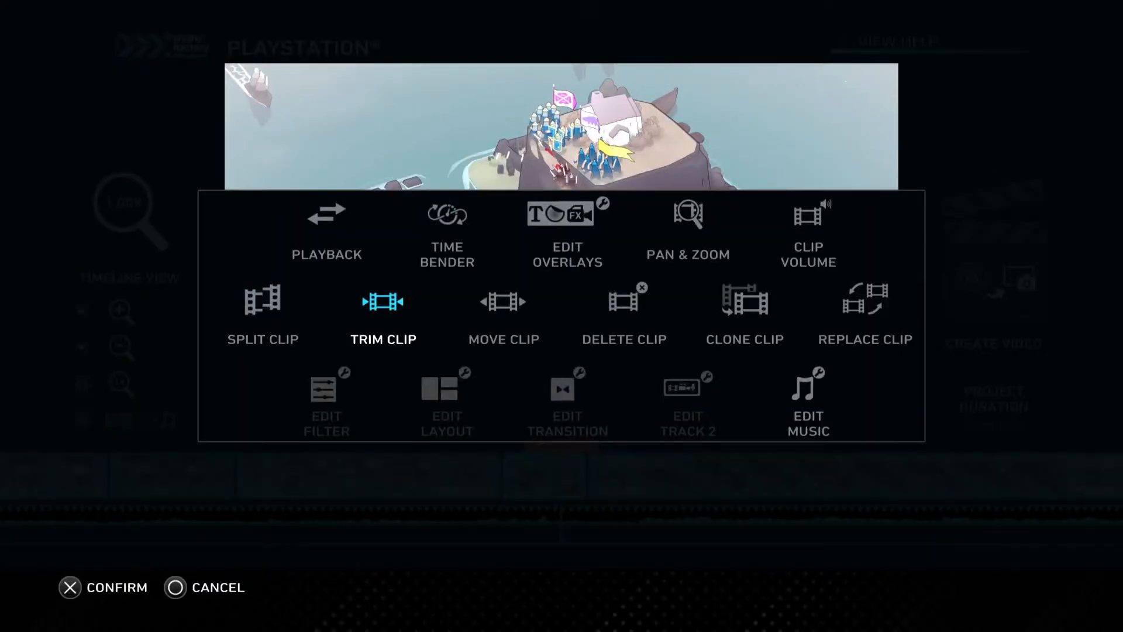
pyautogui.press('Return')
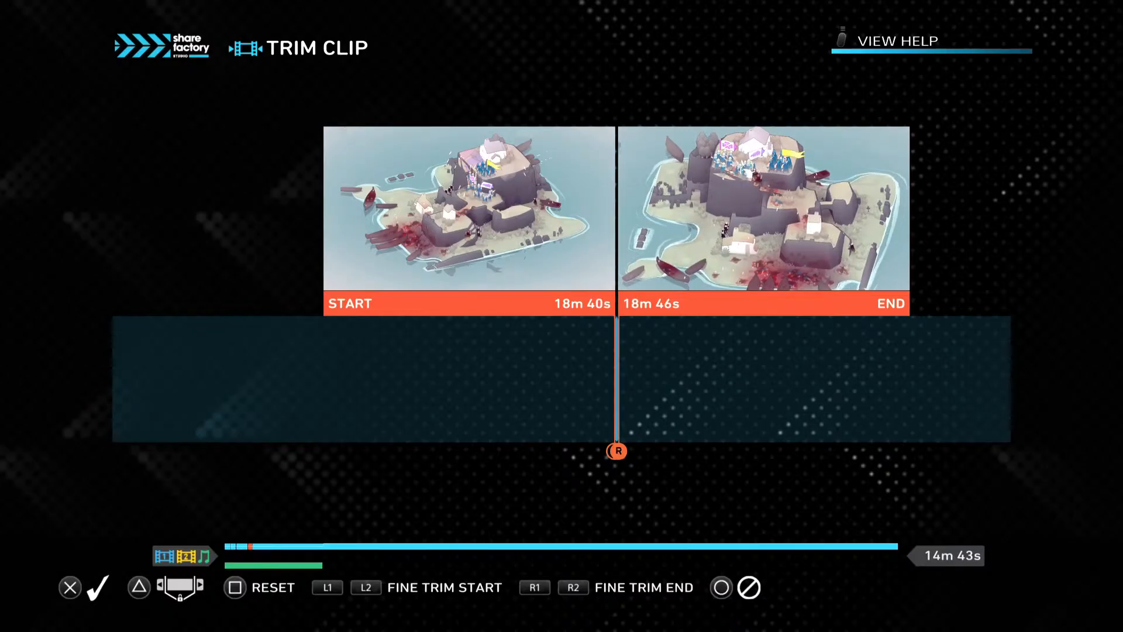
pyautogui.press('Return')
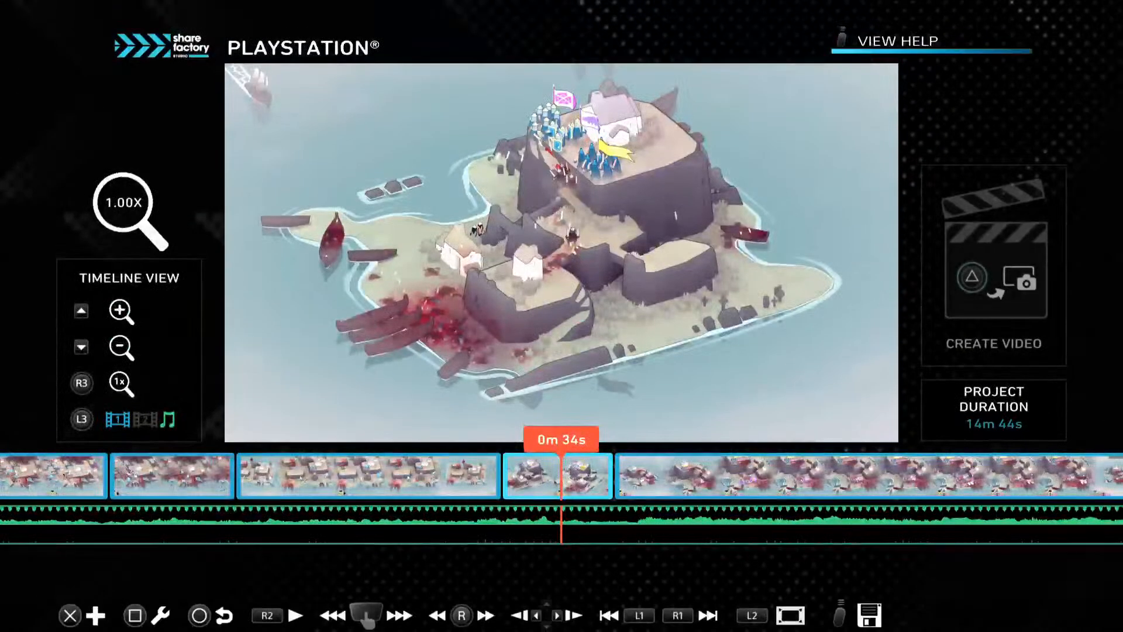
pyautogui.press('Return')
pyautogui.press('Return')
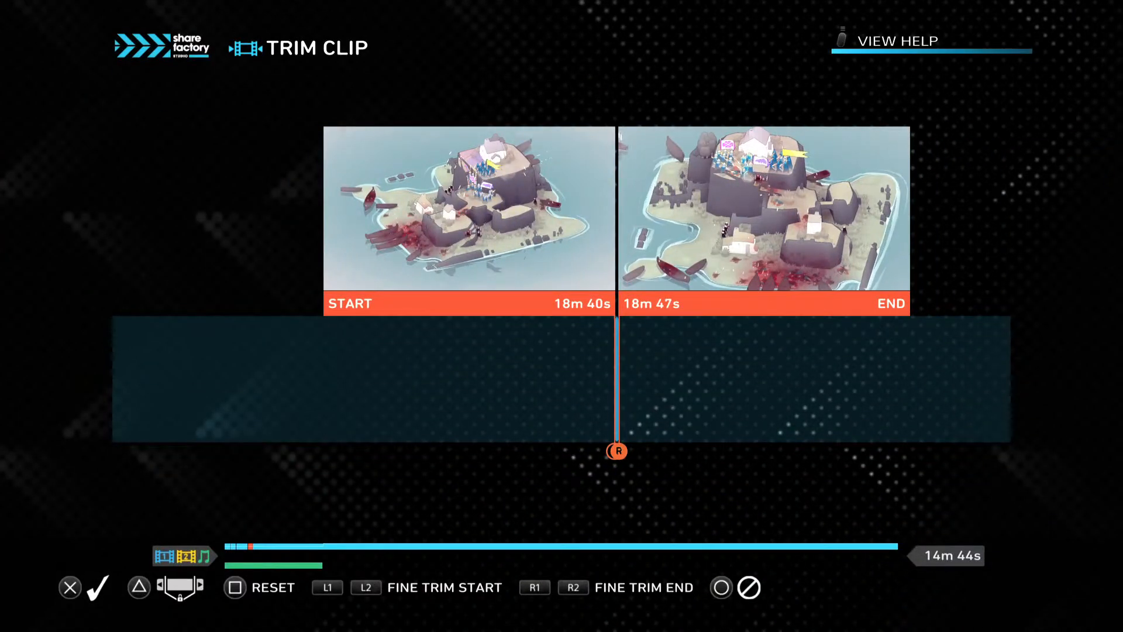
pyautogui.press('Return')
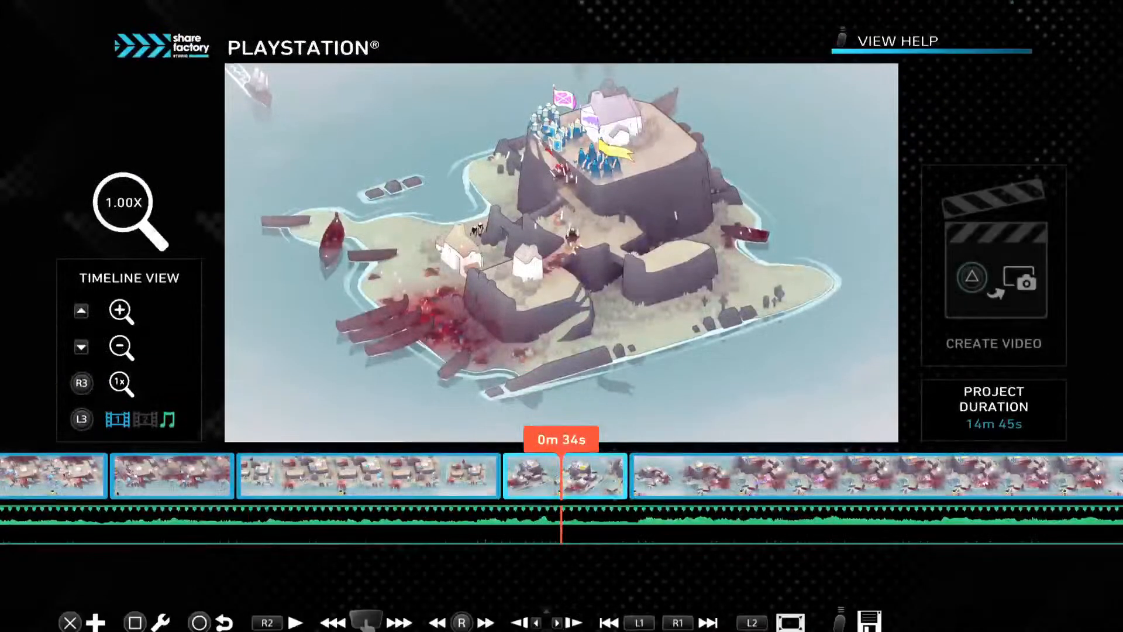
pyautogui.press('Return')
pyautogui.press('Return')
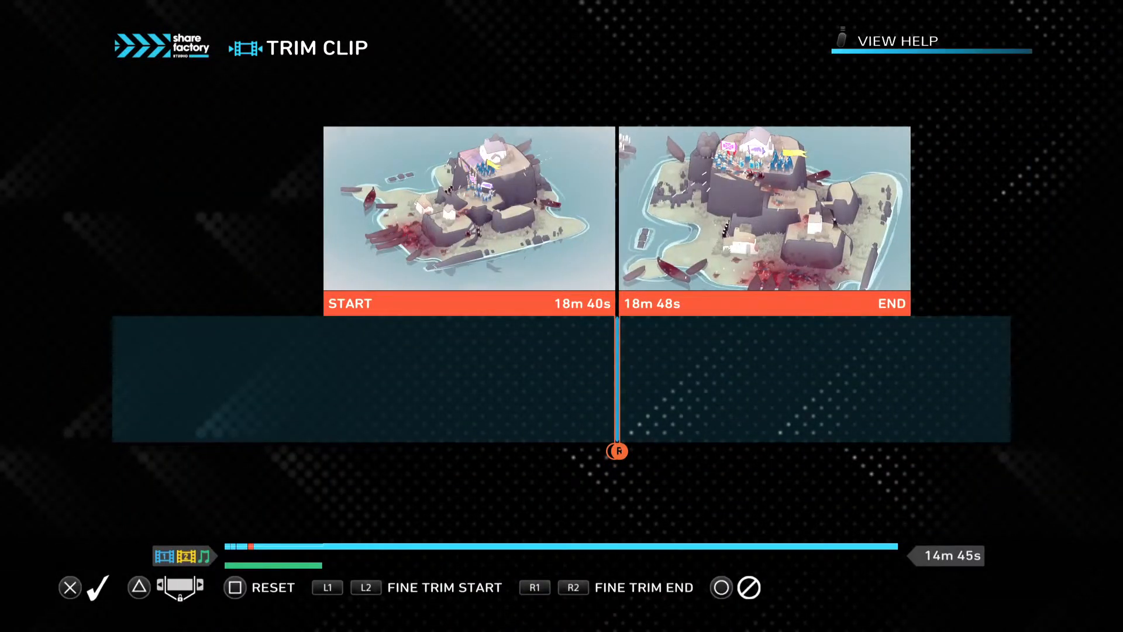
pyautogui.press('Return')
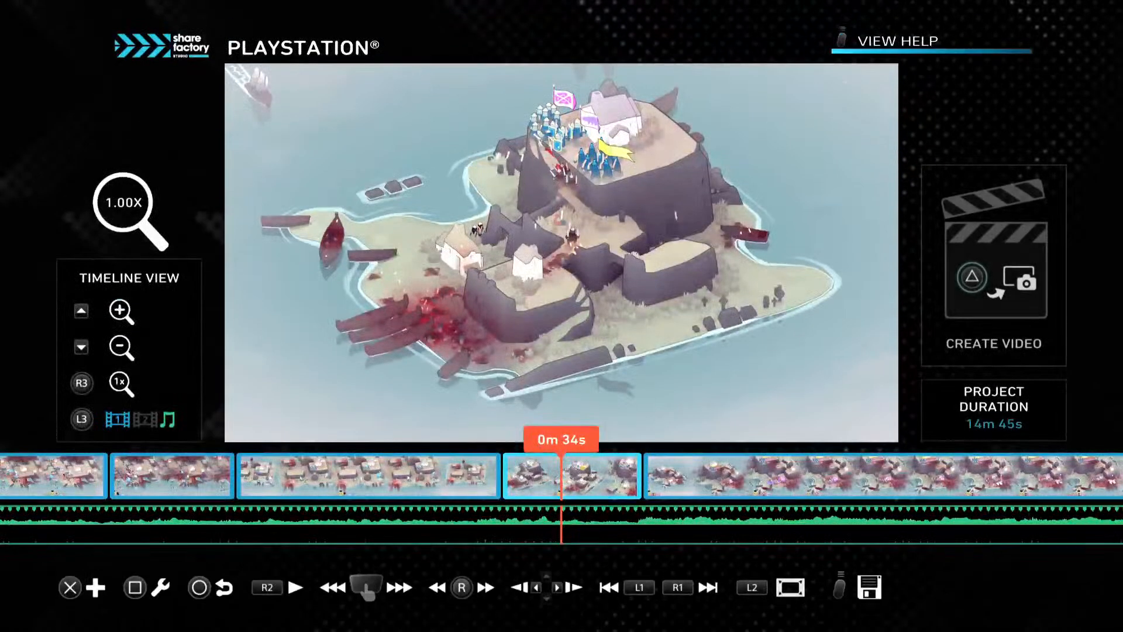
# - Review the short battle clip's trim range again and play across the following join up to 0m 43s
pyautogui.press('Return')
pyautogui.press('Return')
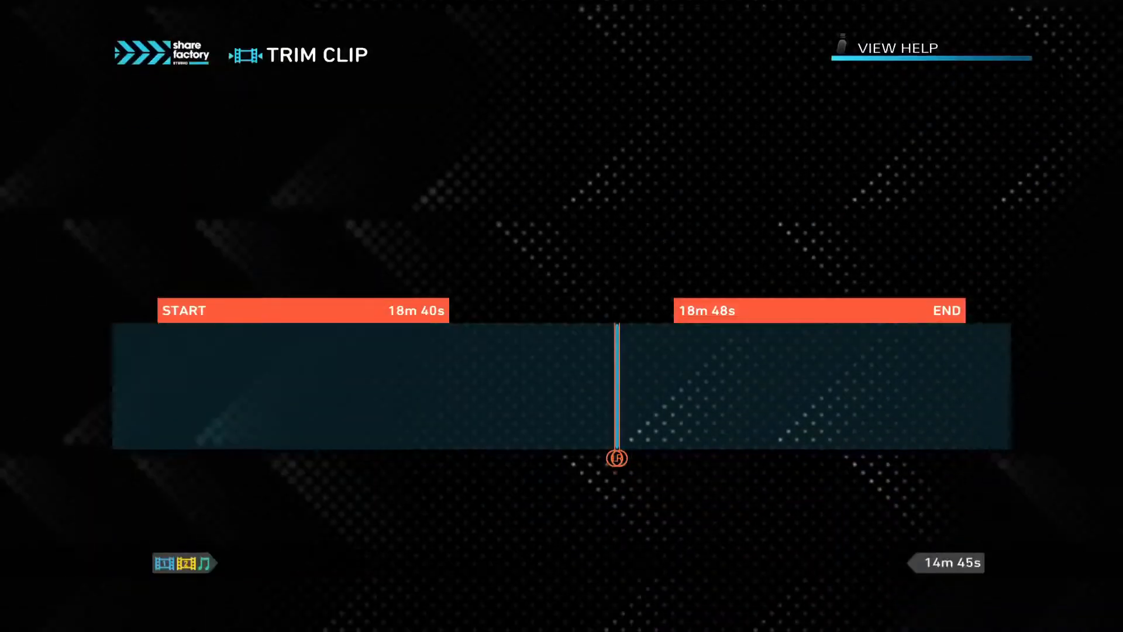
pyautogui.press('Return')
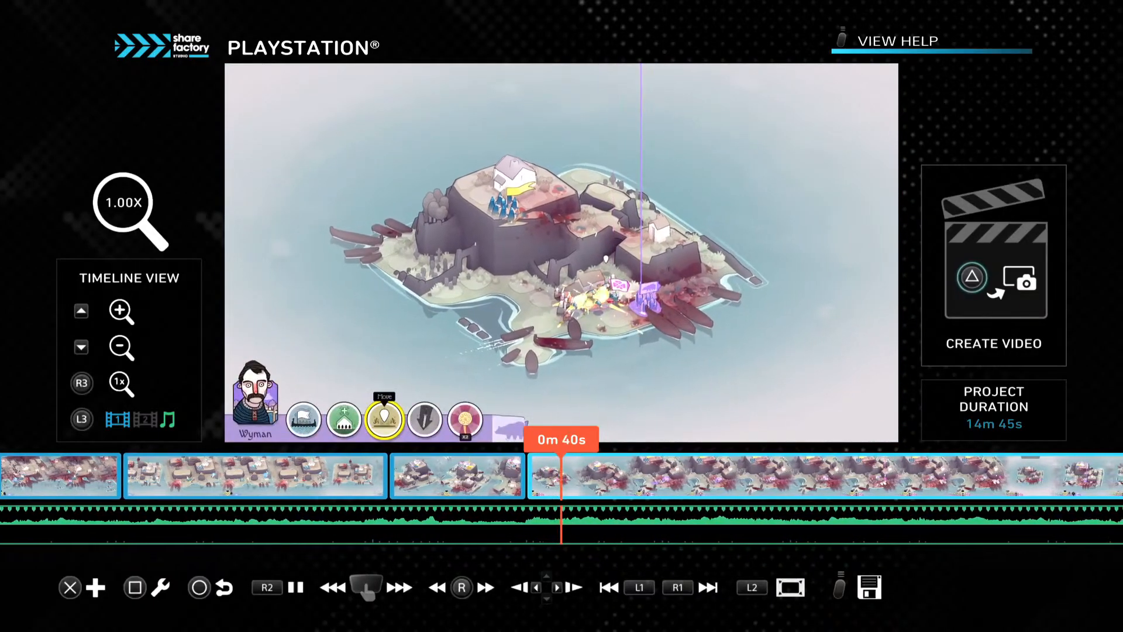
pyautogui.press('space')
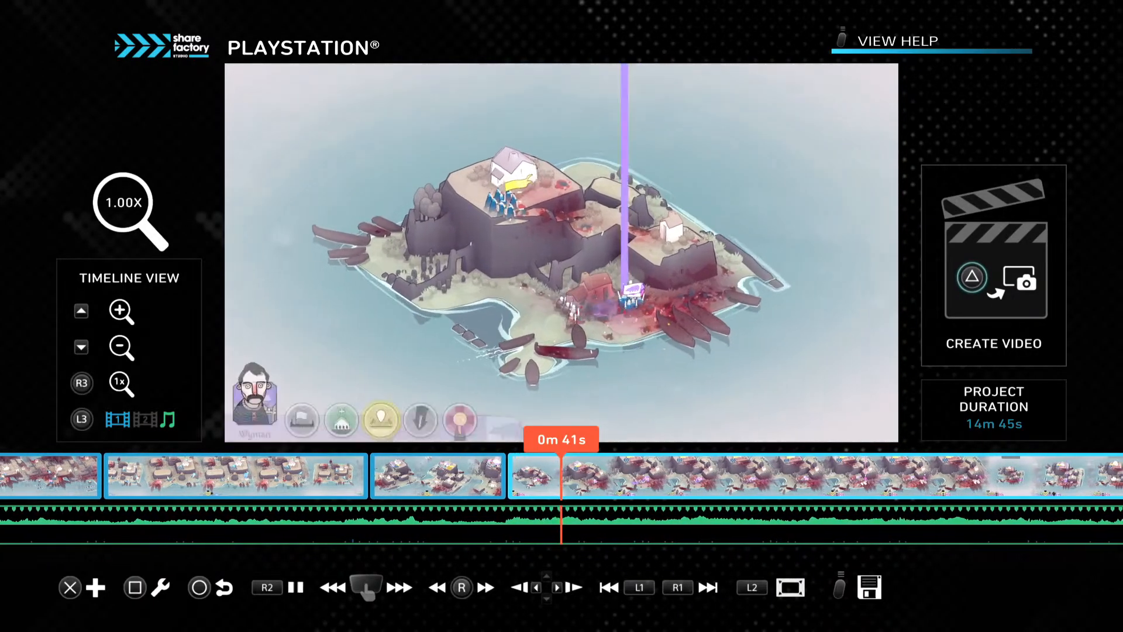
pyautogui.press('space')
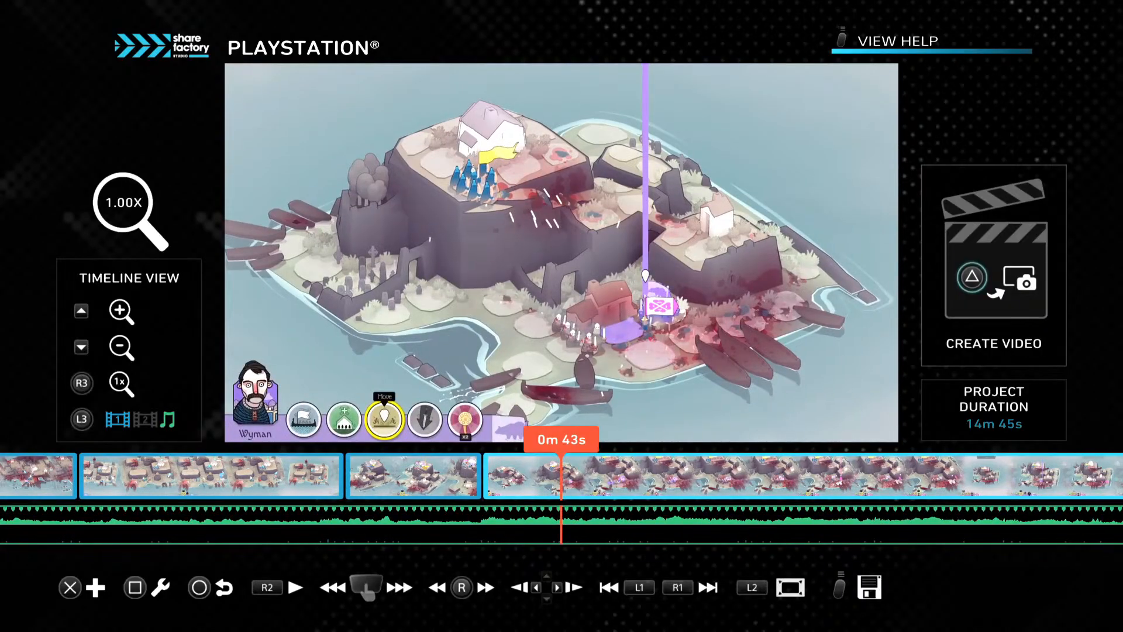
# - Play the main footage on from 0m 43s and split the clip at 0m 46s
pyautogui.press('space')
pyautogui.press('space')
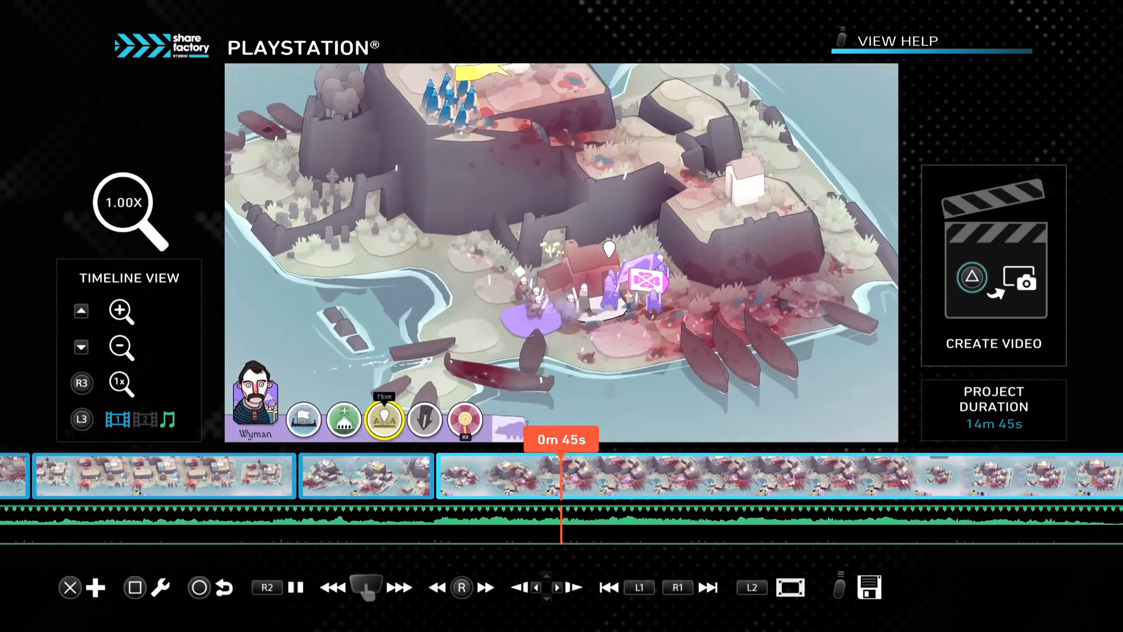
pyautogui.press('space')
pyautogui.press('space')
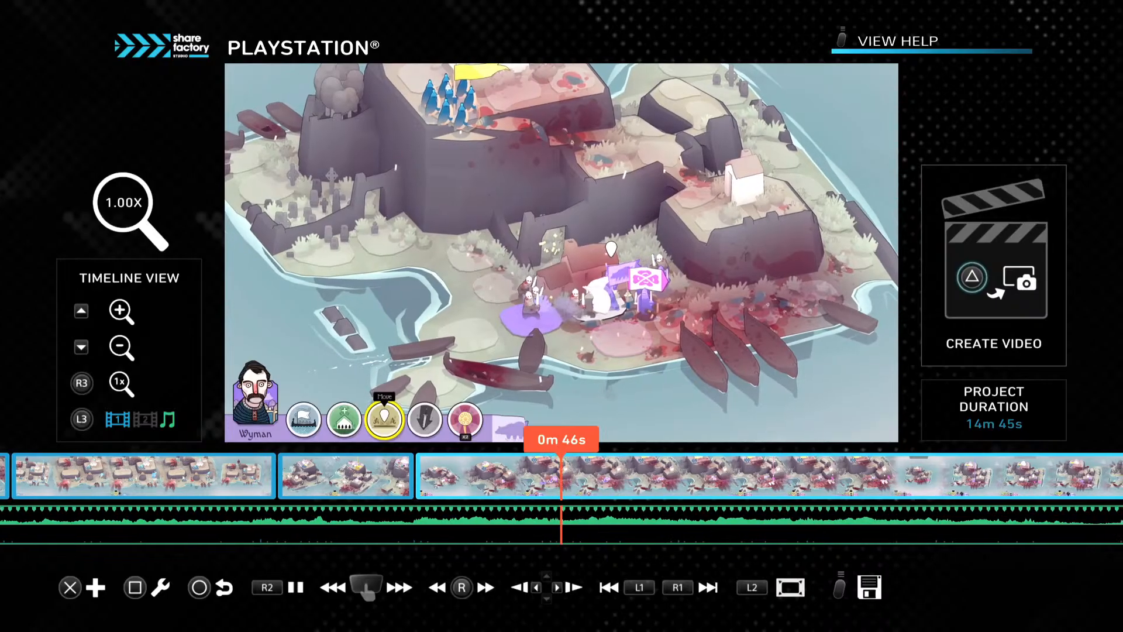
pyautogui.press('space')
pyautogui.press('Left')
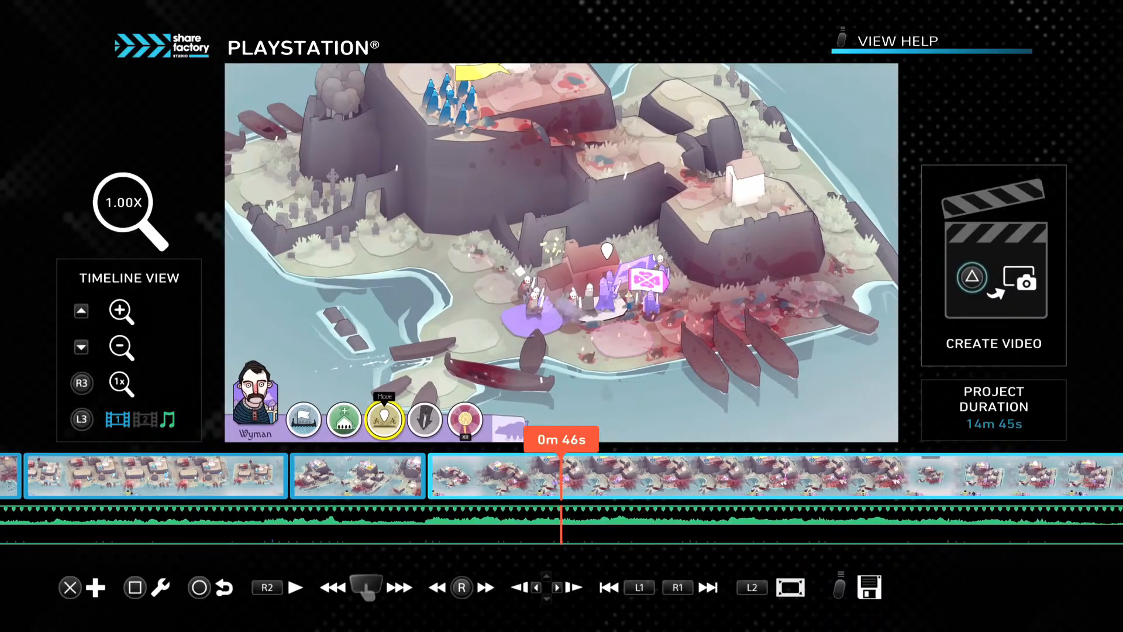
pyautogui.press('s')
pyautogui.press('Left')
pyautogui.press('Return')
pyautogui.press('Return')
pyautogui.press('Left')
pyautogui.press('Return')
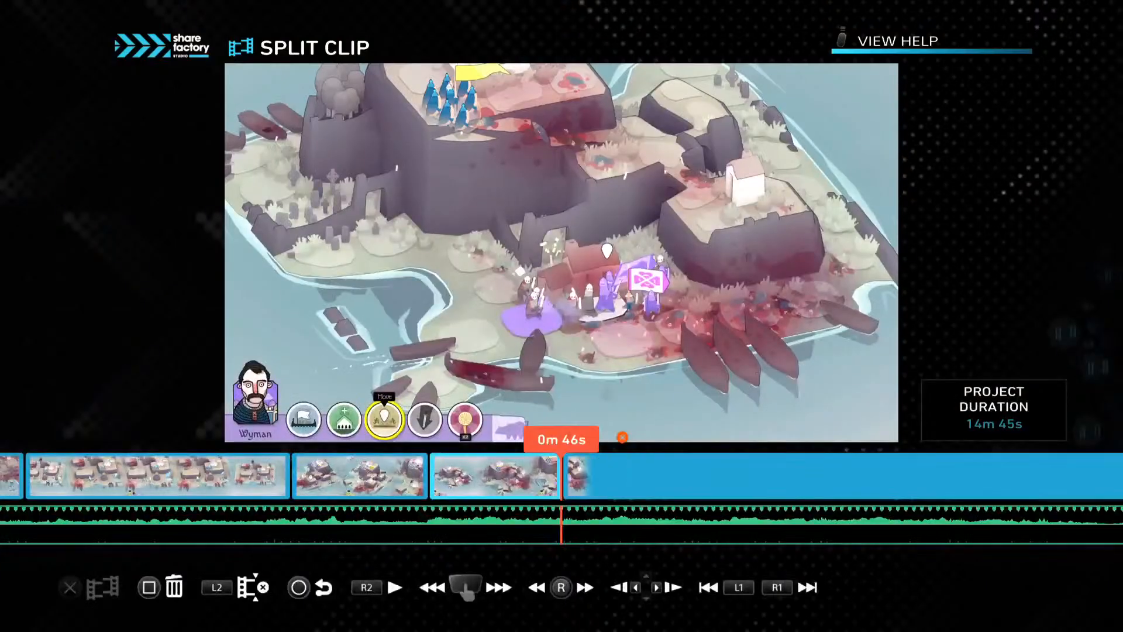
# - Scan the footage after the 0m 46s cut to choose where the unwanted section ends
pyautogui.press('Right')
pyautogui.press('Right')
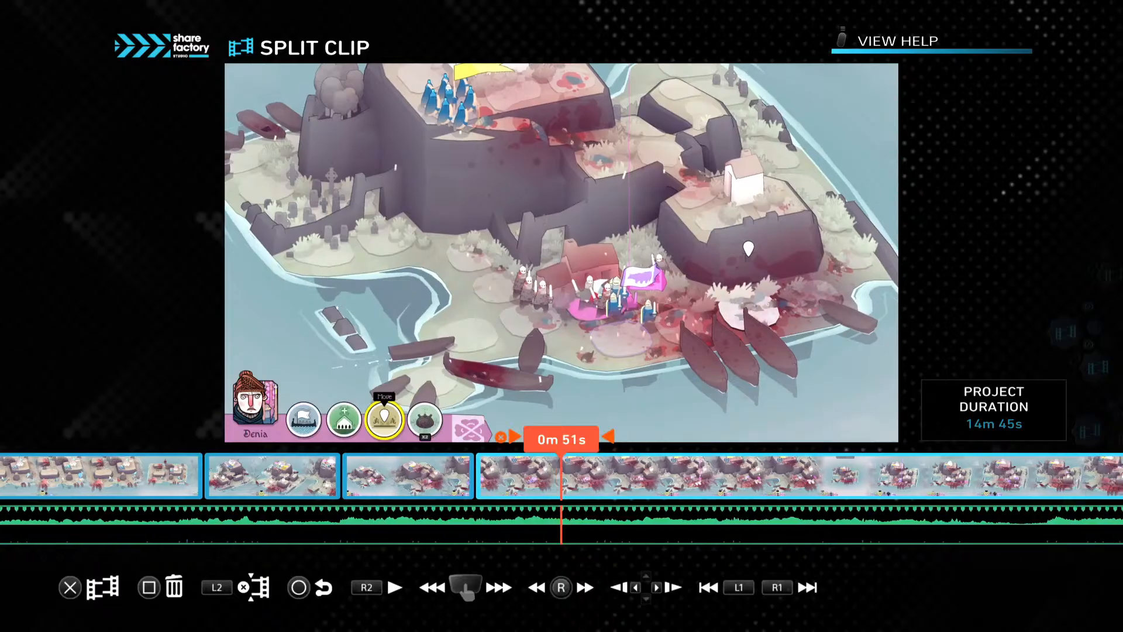
pyautogui.press('Right')
pyautogui.press('Right')
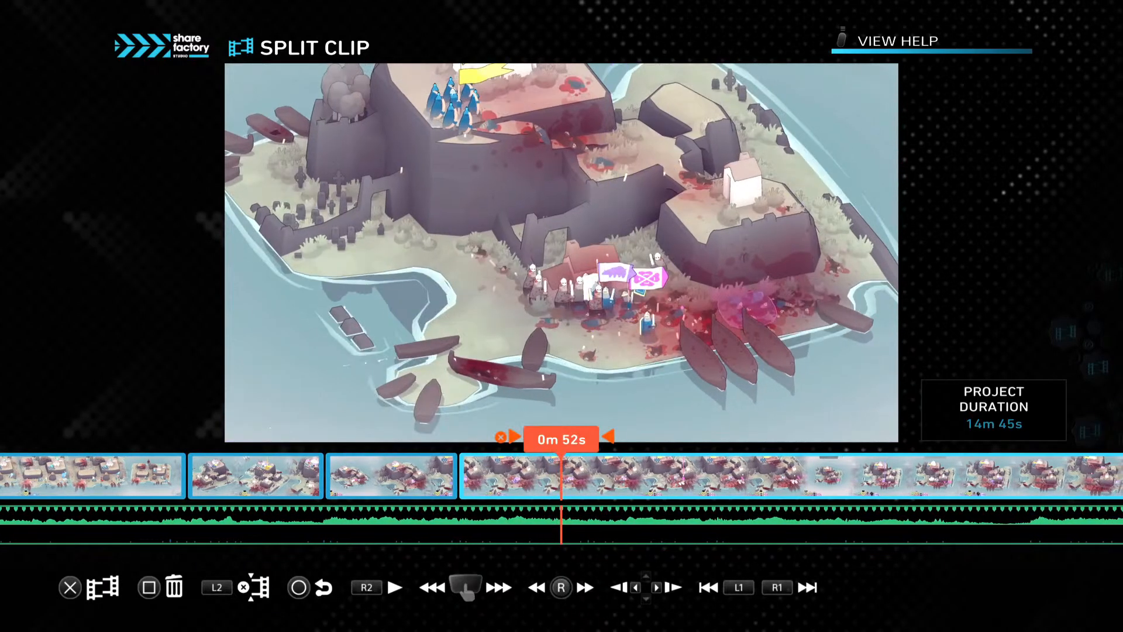
pyautogui.press('Right')
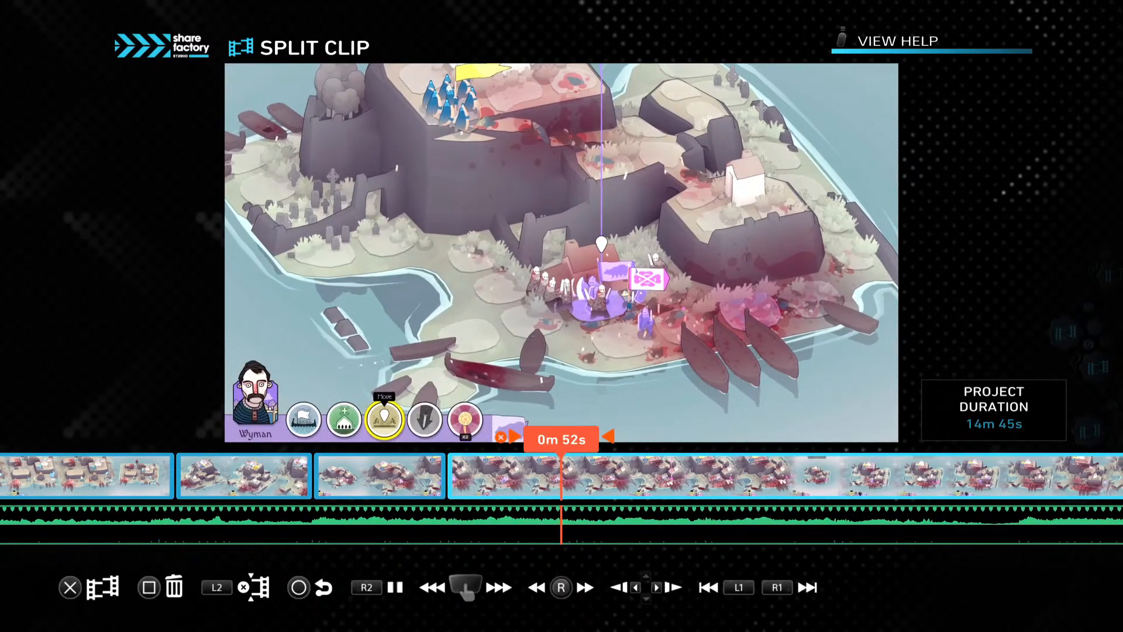
pyautogui.press('Left')
pyautogui.press('Left')
pyautogui.press('space')
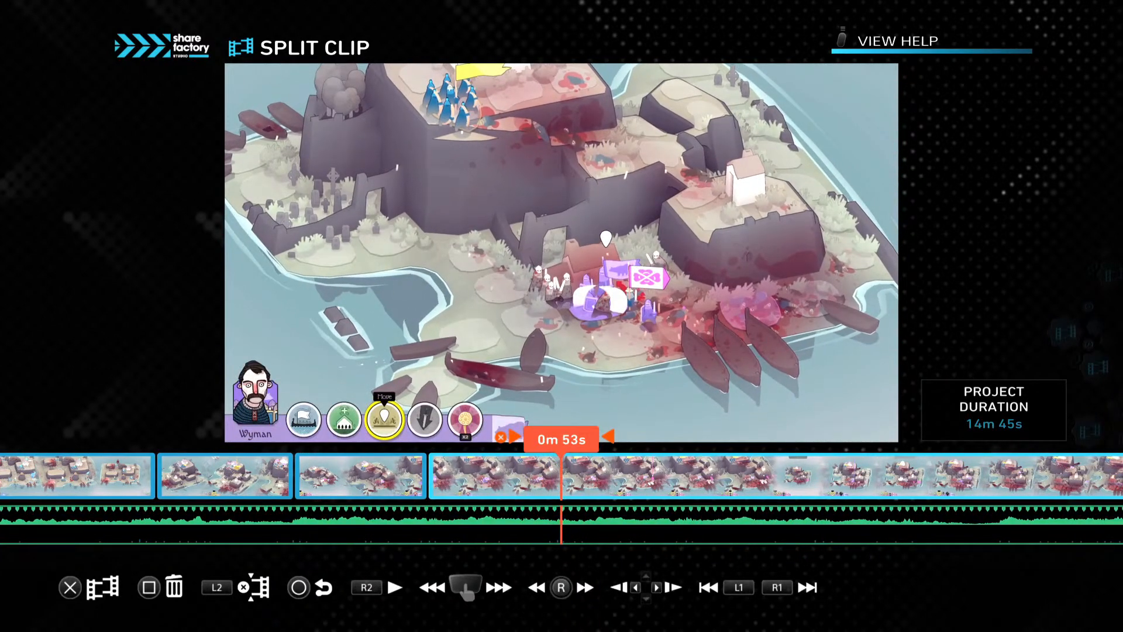
# - Split the clip at 0m 54s and delete the footage between 0m 46s and this cut
pyautogui.press('space')
pyautogui.press('space')
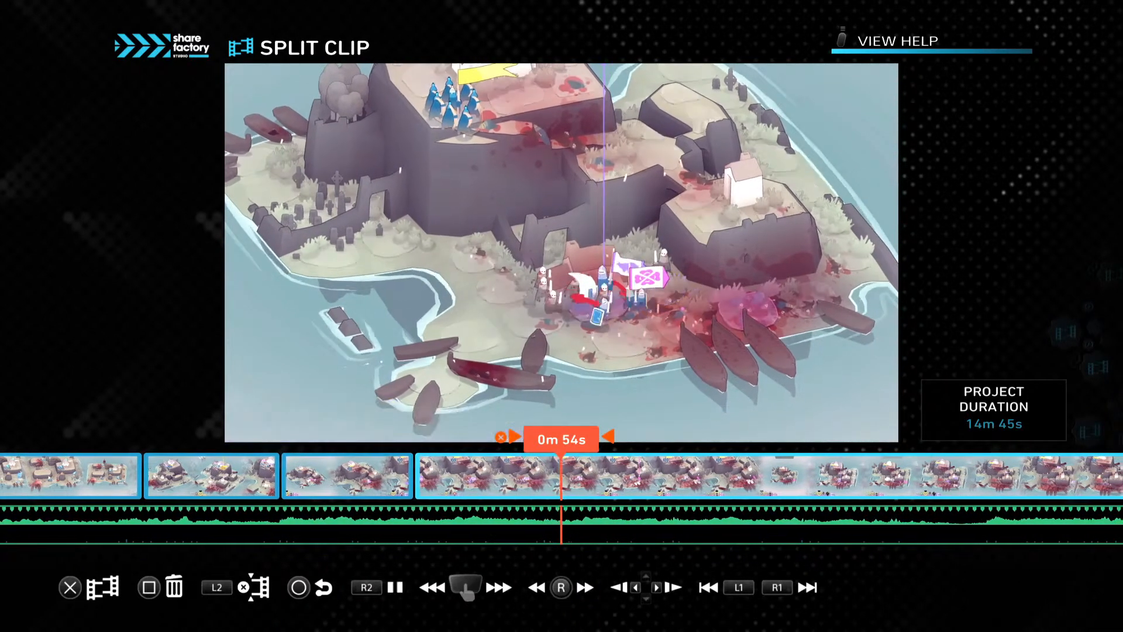
pyautogui.press('space')
pyautogui.press('Return')
pyautogui.press('Left')
pyautogui.press('Return')
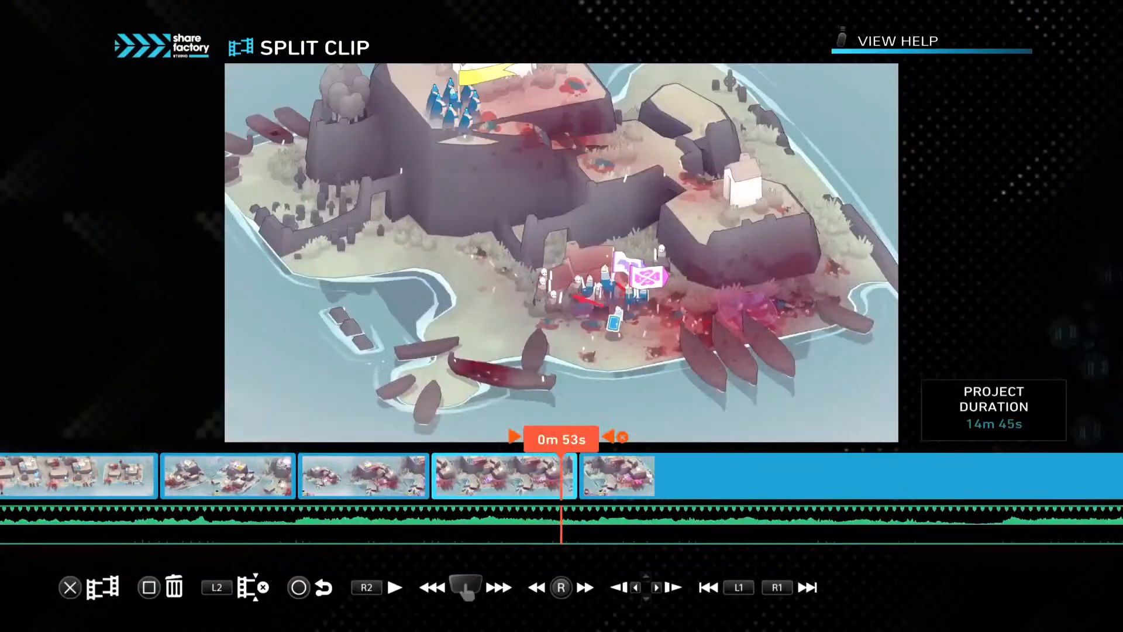
pyautogui.press('Delete')
pyautogui.press('Left')
pyautogui.press('Return')
# - Play the new join in full screen and continue through the footage to 0m 55s
pyautogui.press('f')
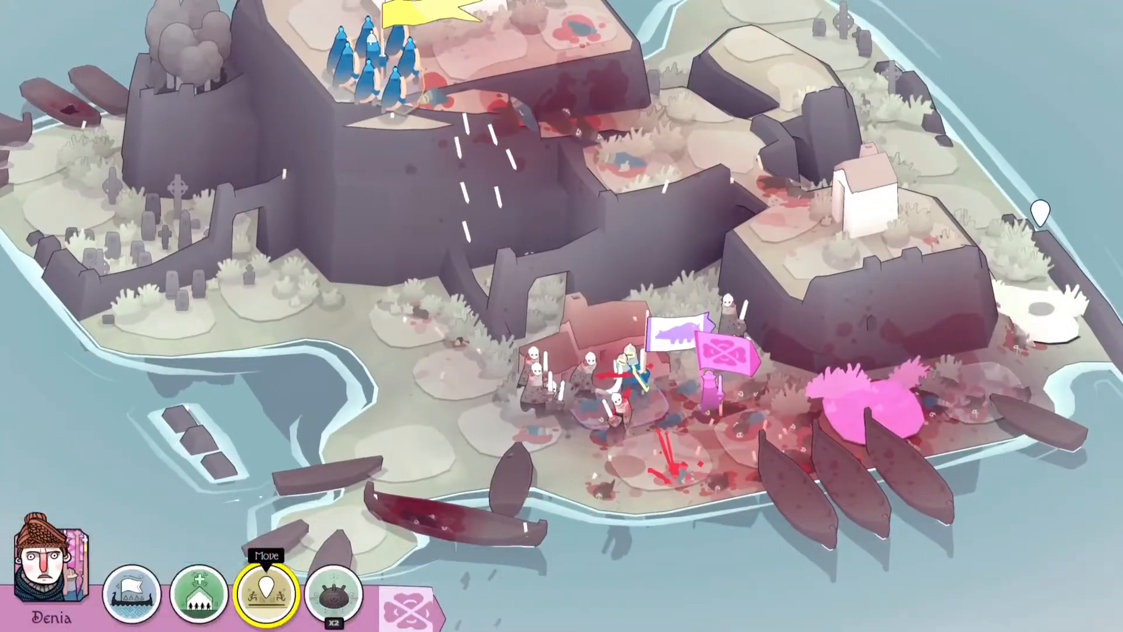
pyautogui.press('space')
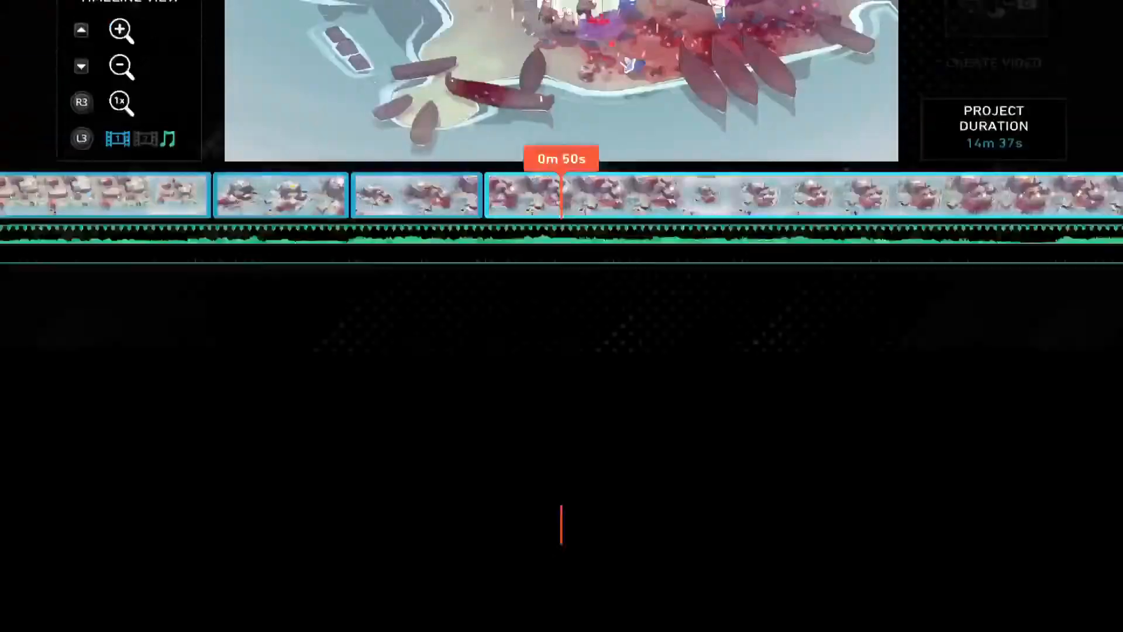
pyautogui.press('space')
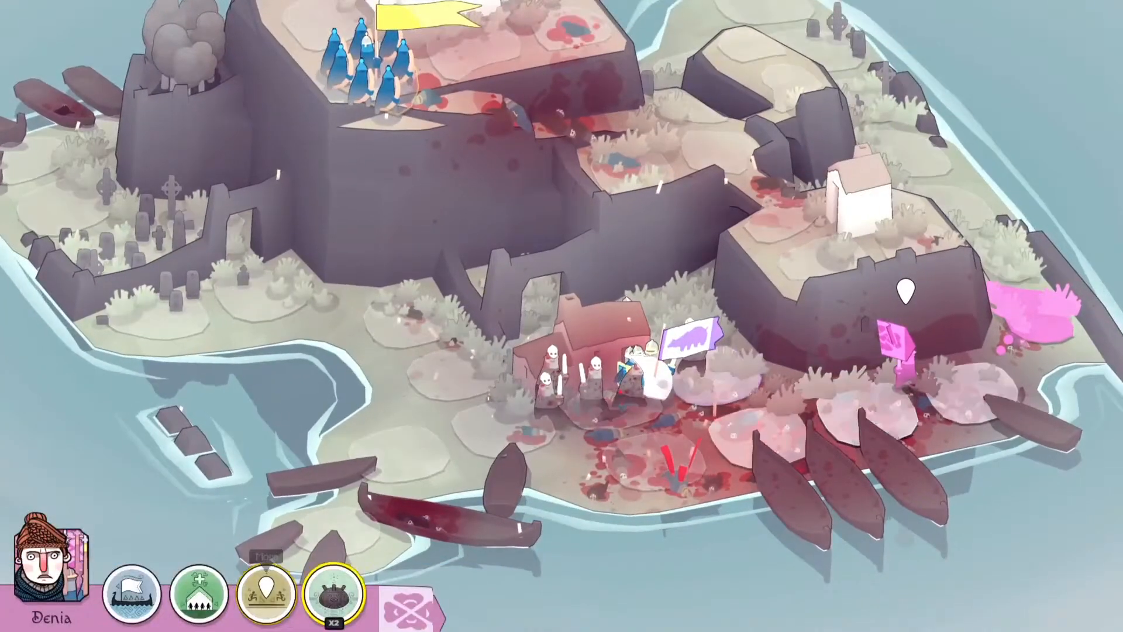
pyautogui.press('space')
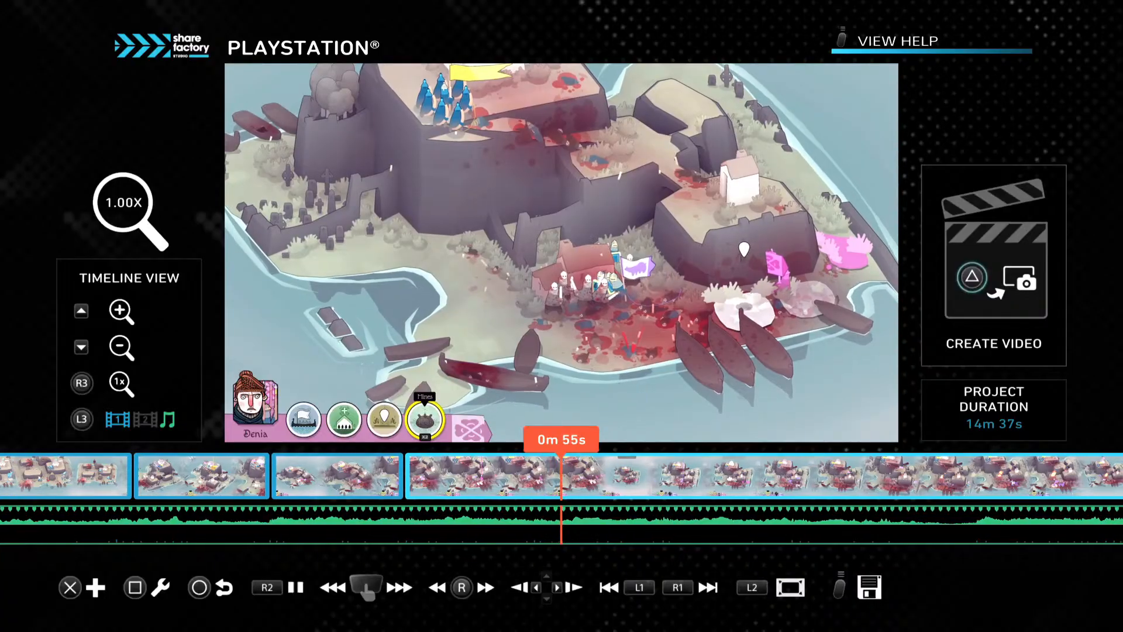
# - Return to 0m 51s, play on to about 0m 53s and split the clip there
pyautogui.press('space')
pyautogui.press('Left')
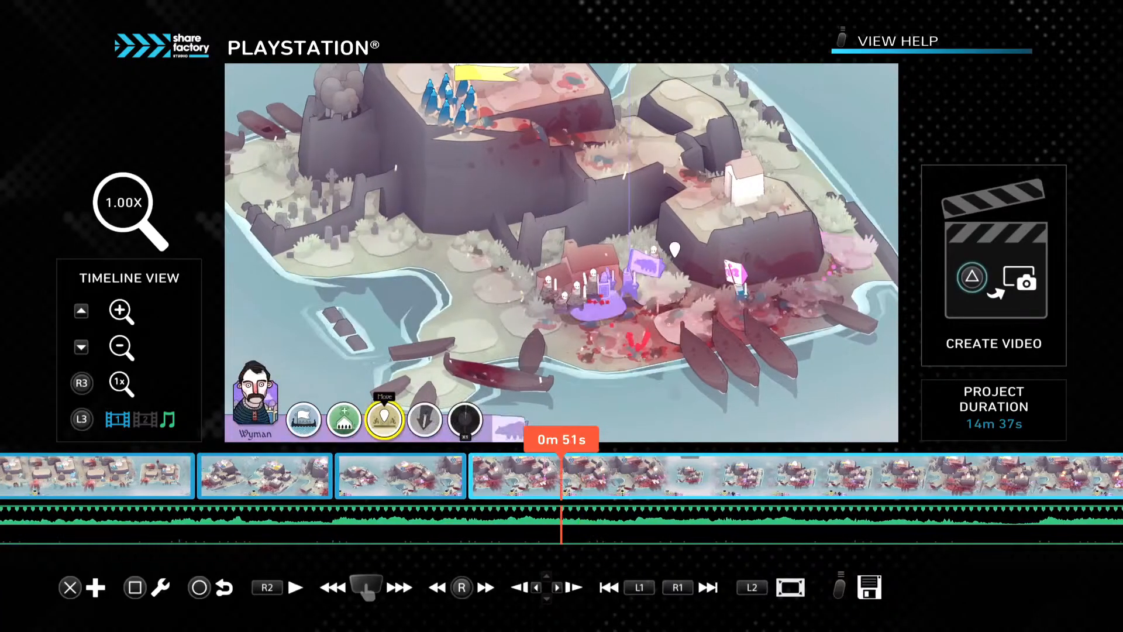
pyautogui.press('space')
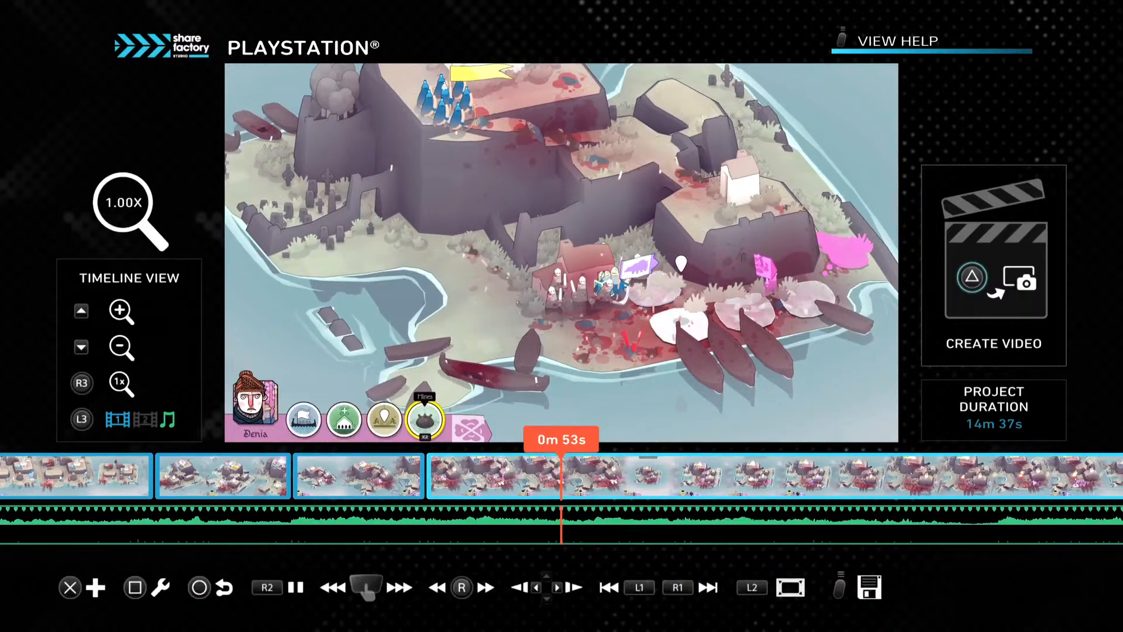
pyautogui.press('s')
pyautogui.press('Return')
pyautogui.press('Return')
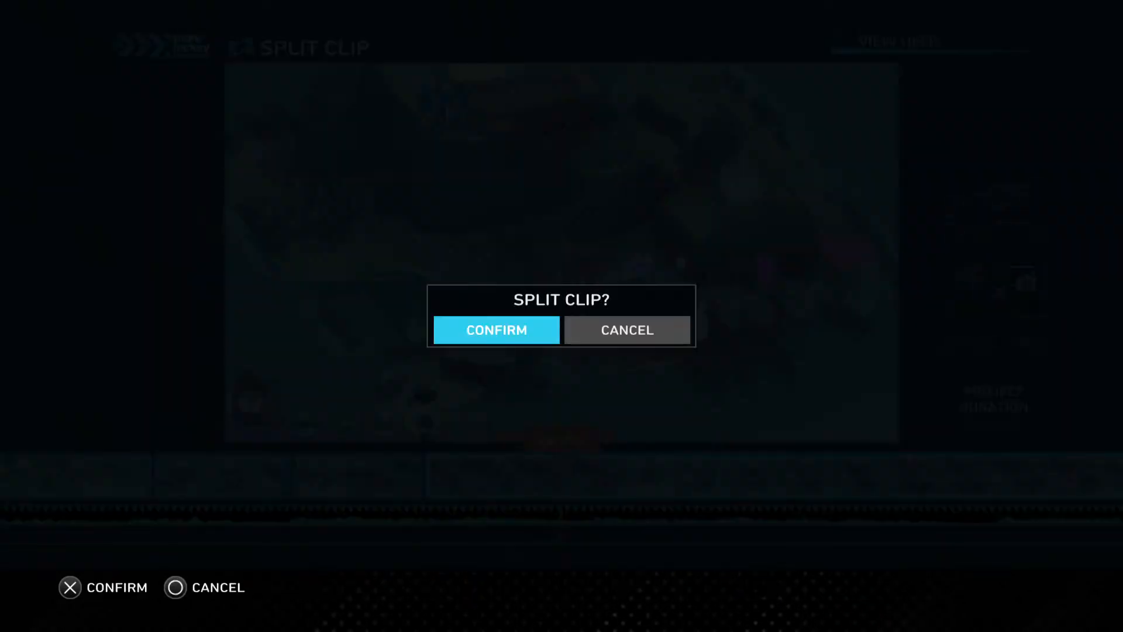
pyautogui.press('Return')
# - Review the footage after the new cut up to 1m 20s to look for the next battle highlight
pyautogui.press('space')
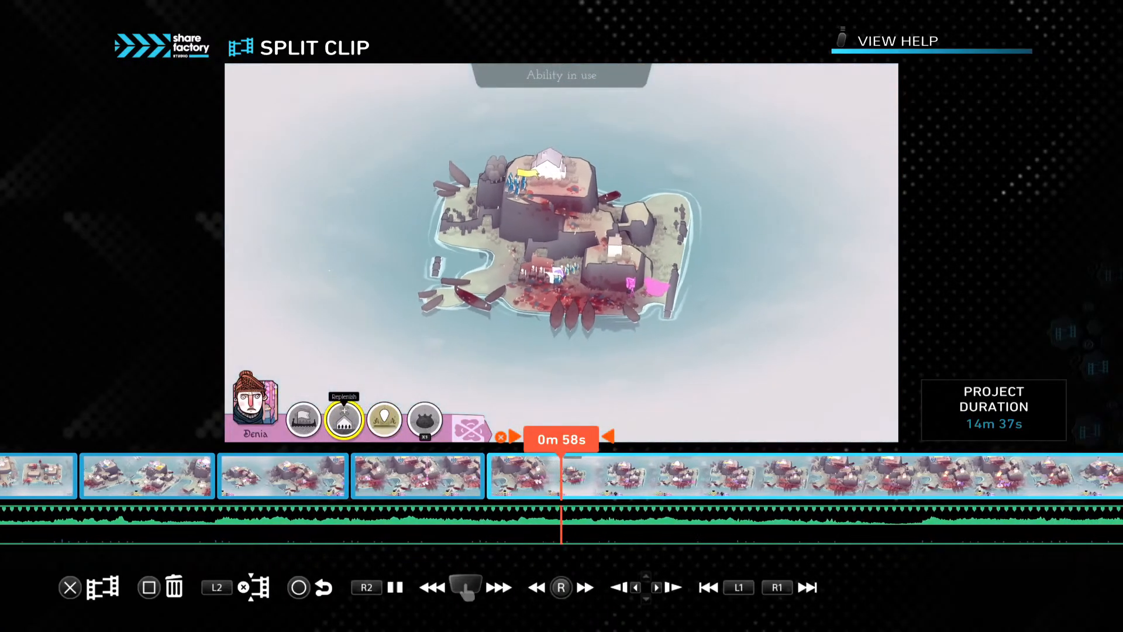
pyautogui.press('space')
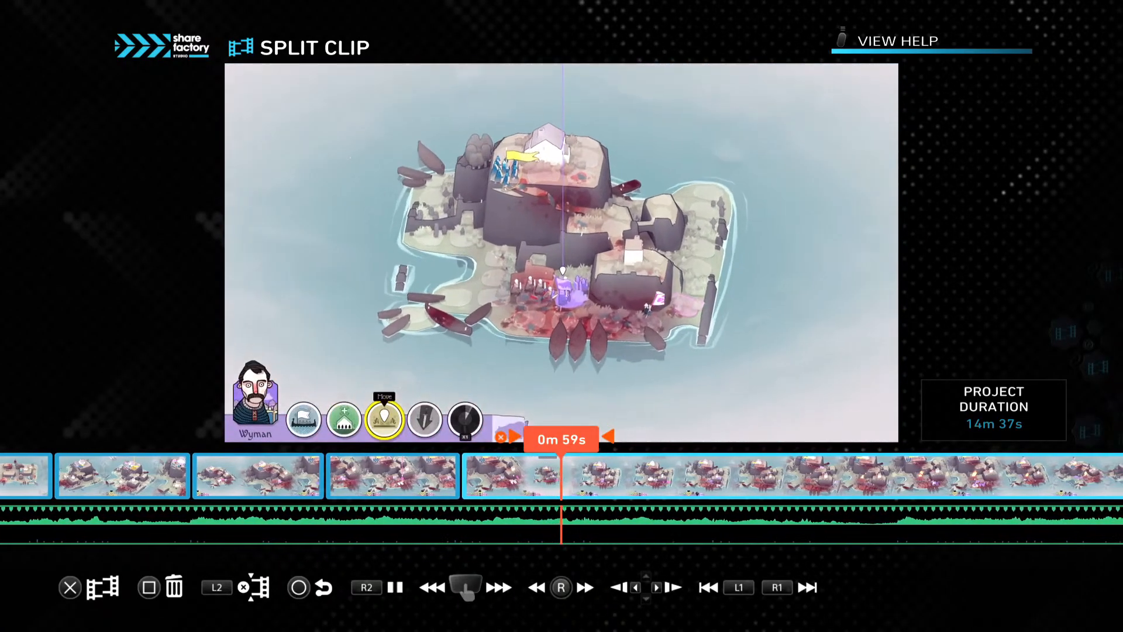
pyautogui.press('space')
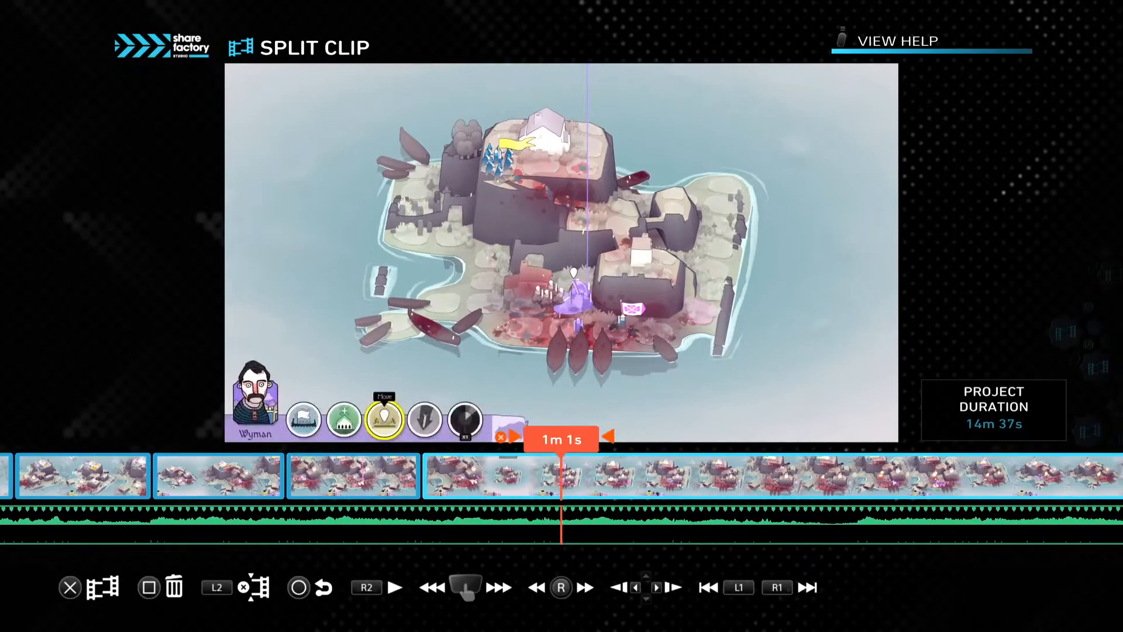
pyautogui.press('Right')
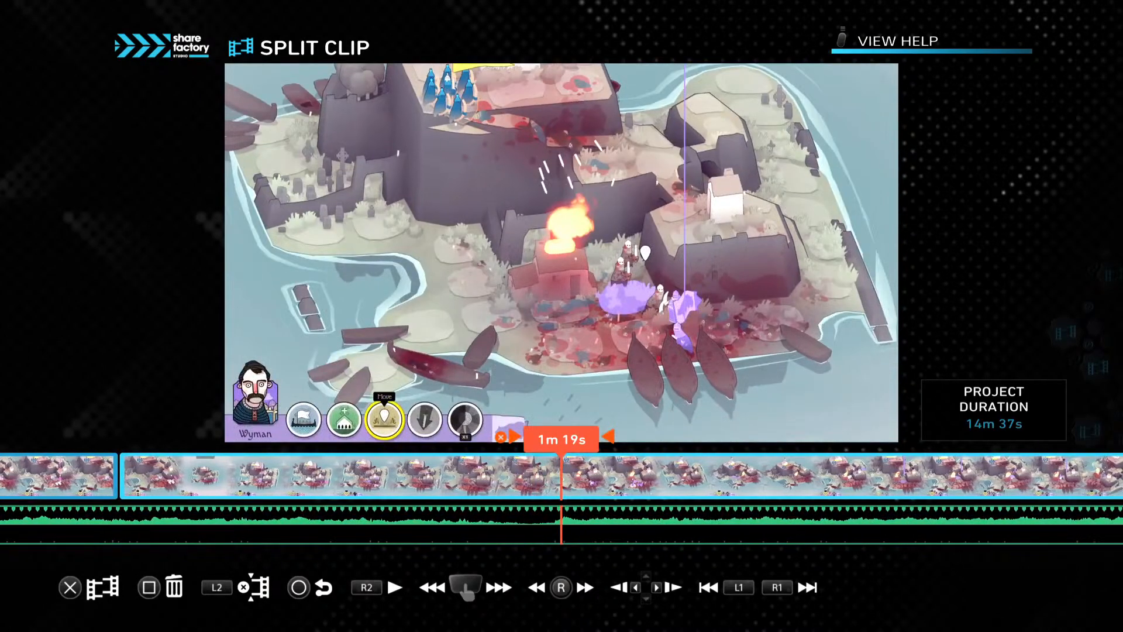
pyautogui.press('Left')
pyautogui.press('Left')
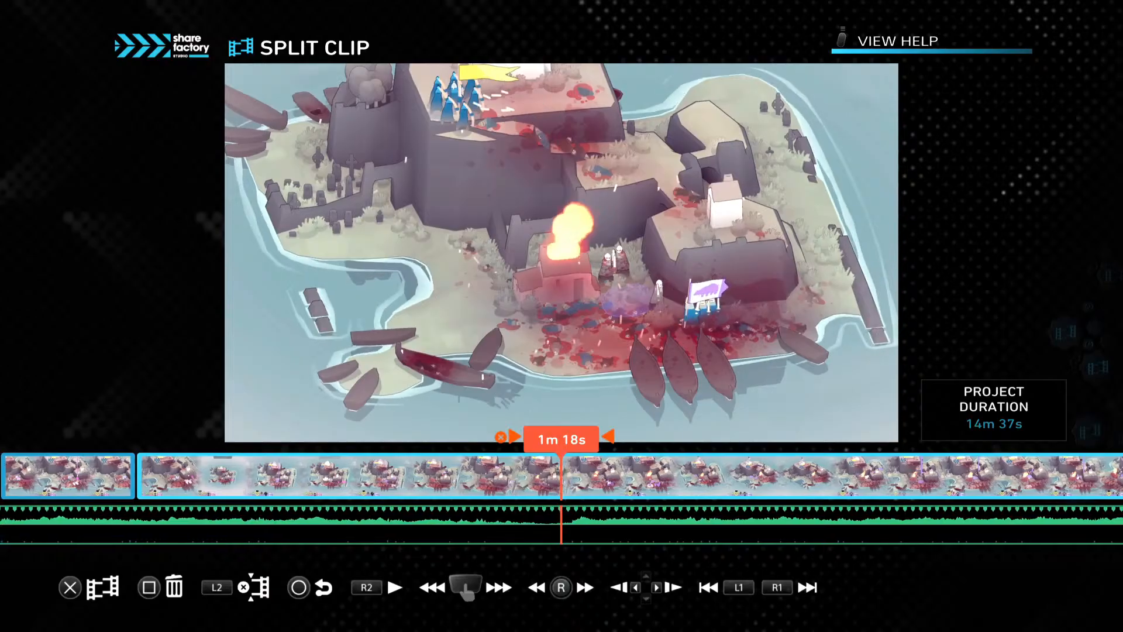
pyautogui.press('space')
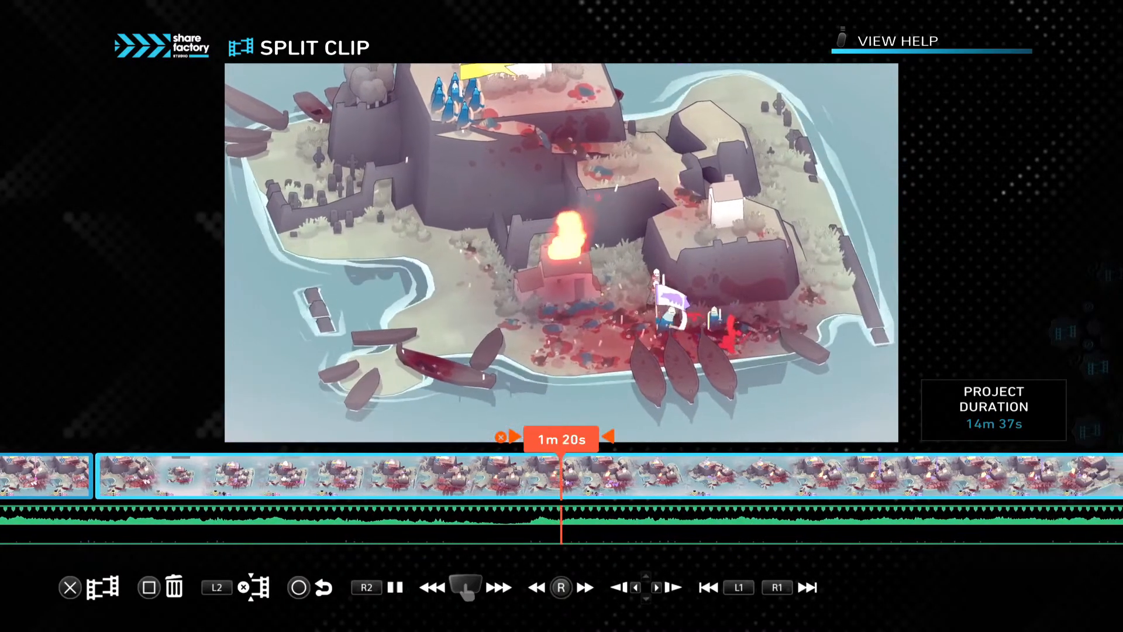
pyautogui.press('space')
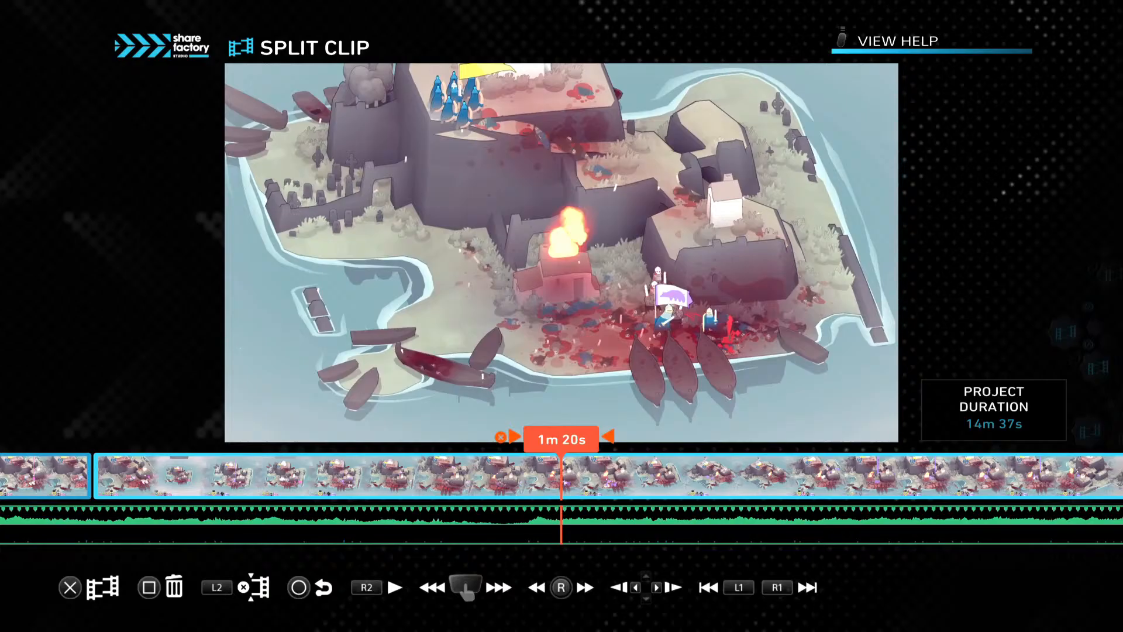
# - Split the clip at 1m 36s and delete the footage between the previous cut and this one
pyautogui.press('Right')
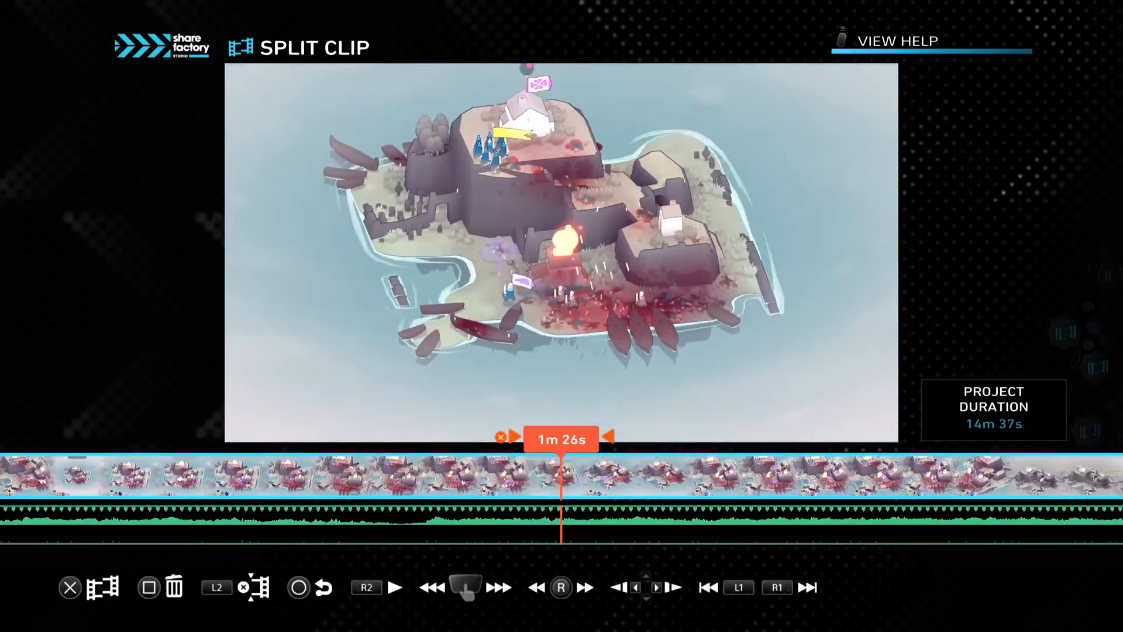
pyautogui.press('Right')
pyautogui.press('Right')
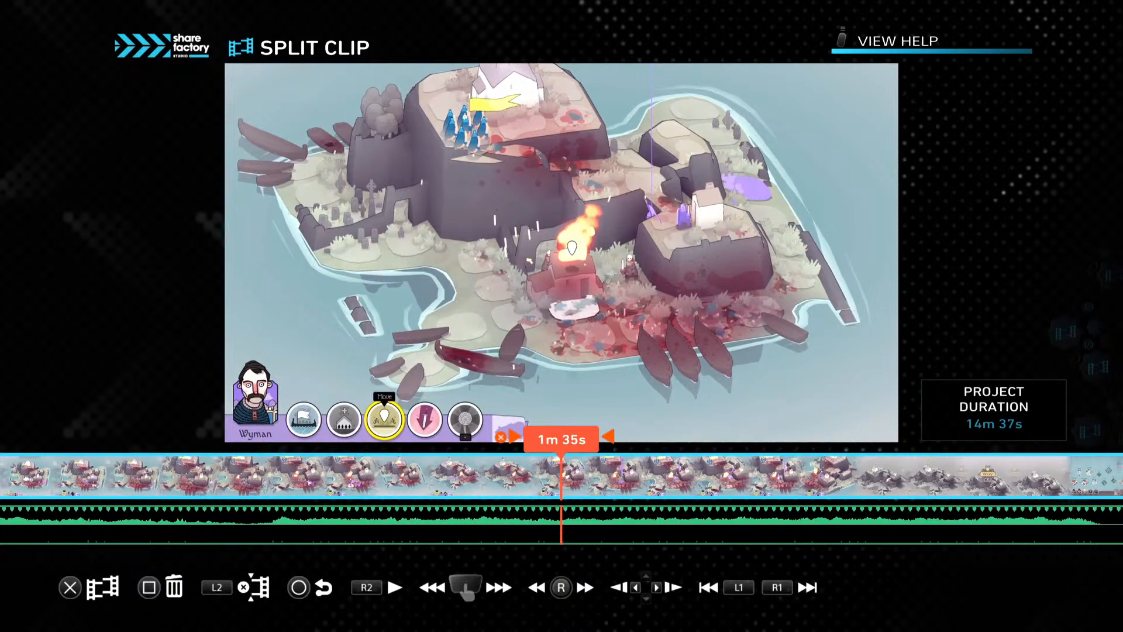
pyautogui.press('space')
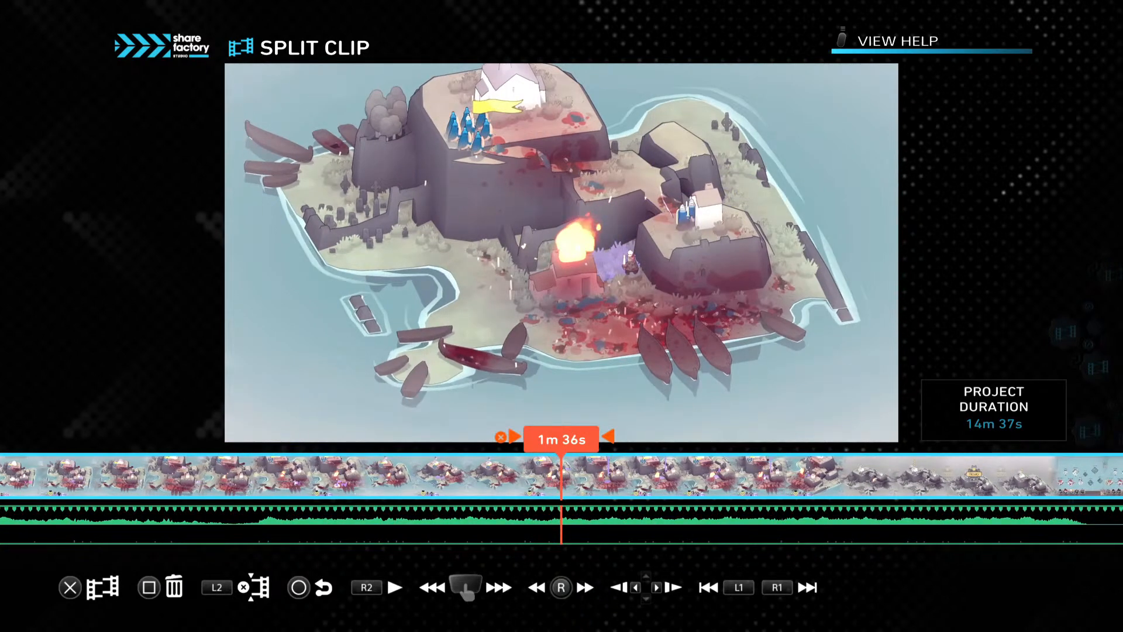
pyautogui.press('Delete')
pyautogui.press('Escape')
pyautogui.press('Return')
pyautogui.press('Return')
pyautogui.press('Left')
pyautogui.press('Delete')
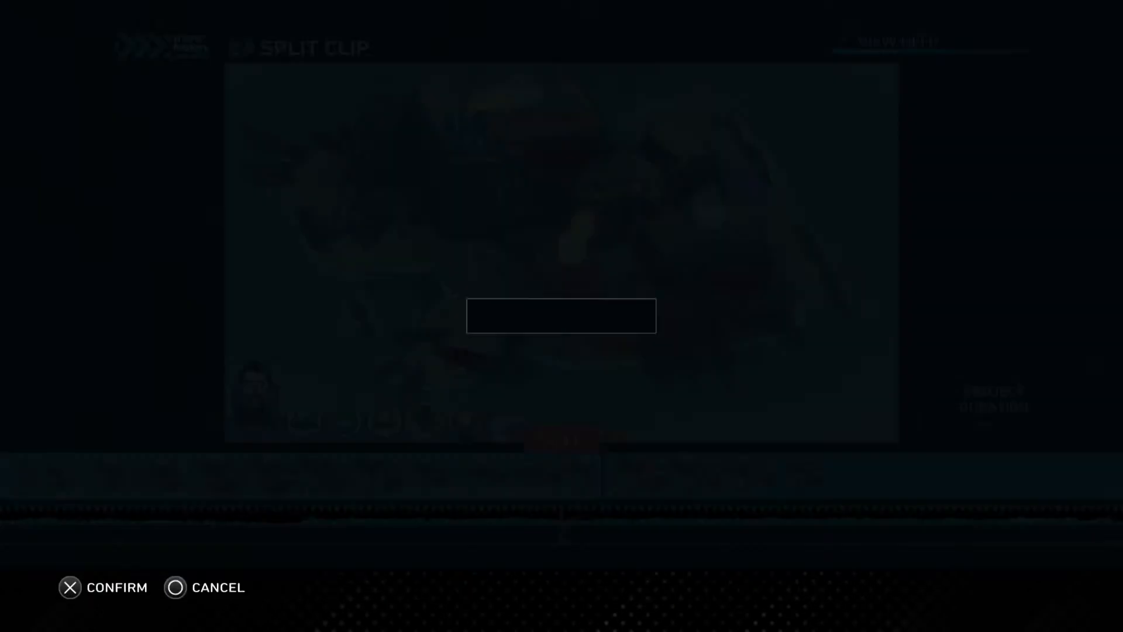
pyautogui.press('Return')
pyautogui.press('Escape')
# - Play the new join in full screen from 0m 51s to 1m 0s
pyautogui.press('Left')
pyautogui.press('space')
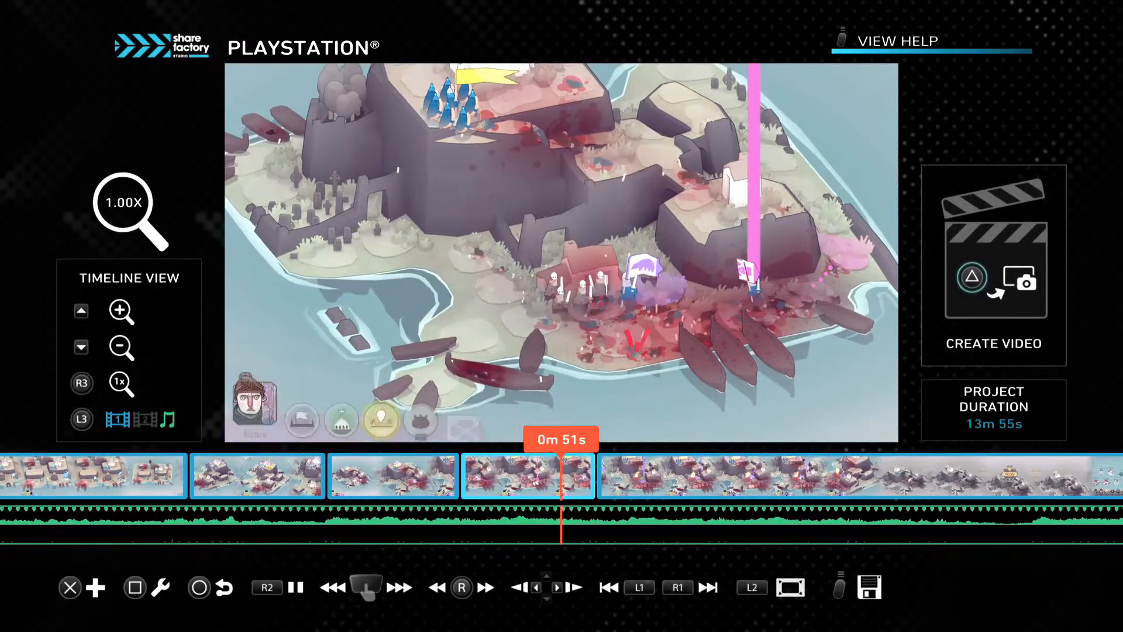
pyautogui.press('f')
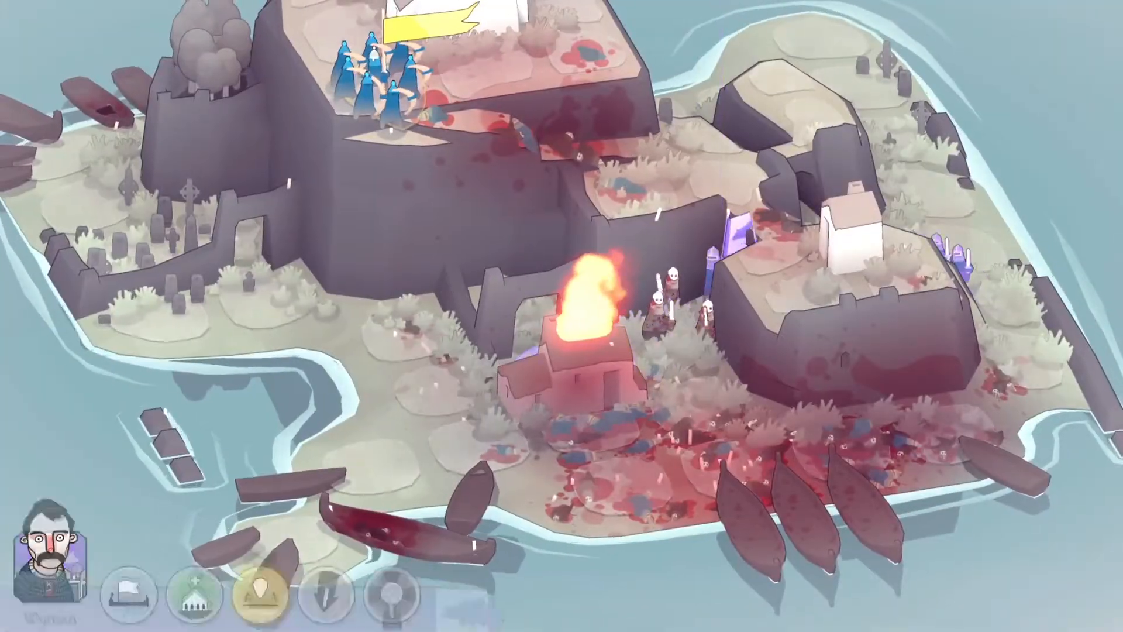
pyautogui.press('f')
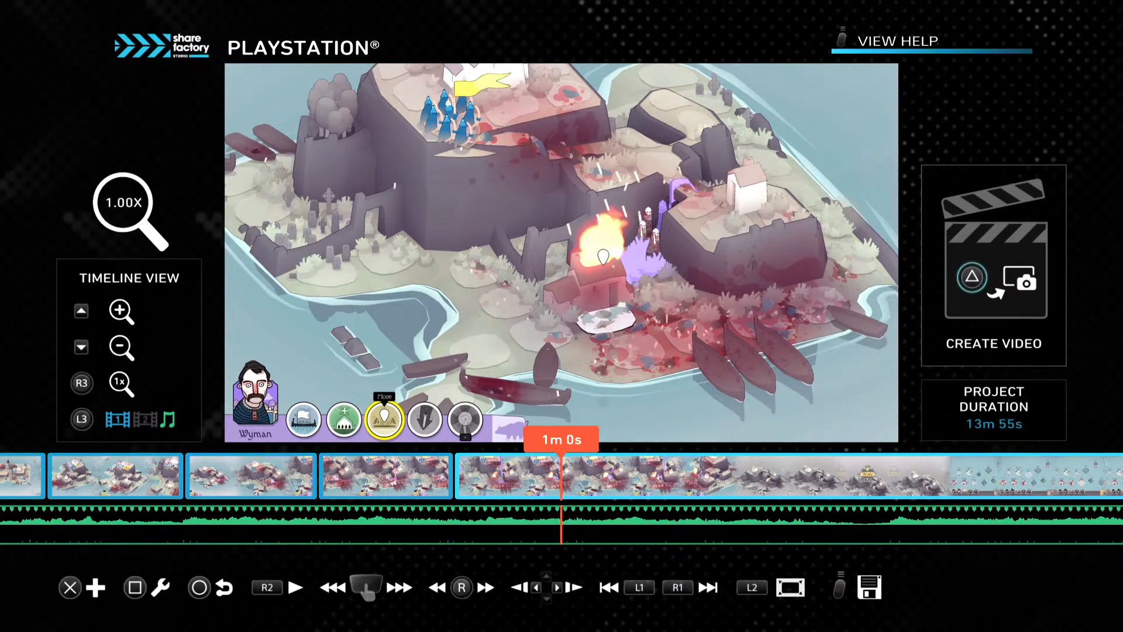
# - Recheck the footage around the join and play on to the Victory screen at 1m 18s
pyautogui.press('Left')
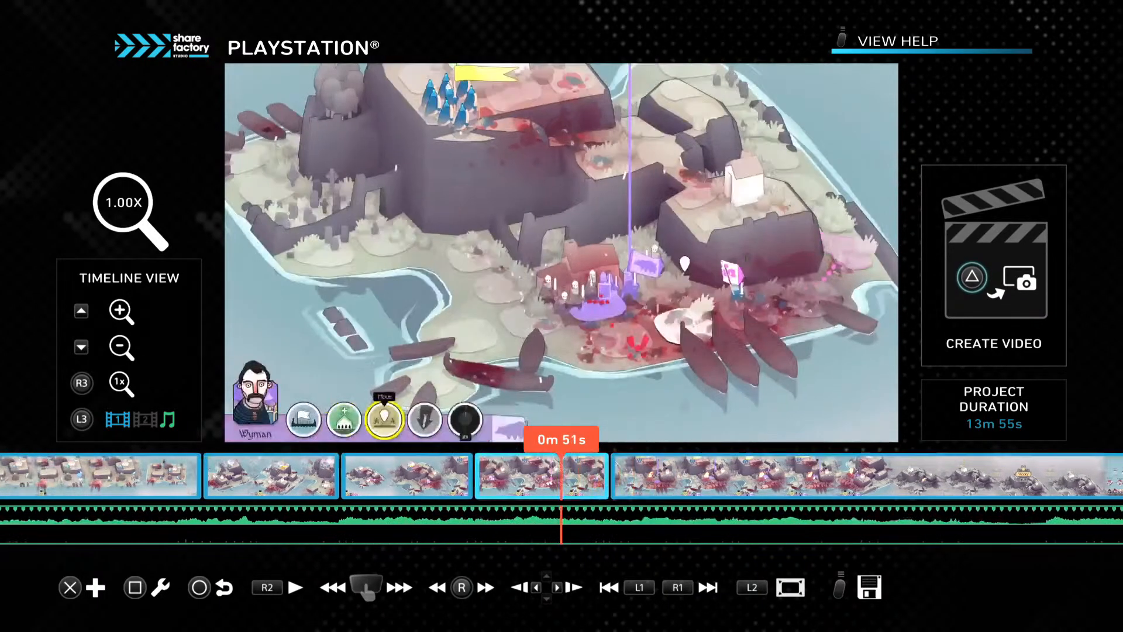
pyautogui.press('Right')
pyautogui.press('Right')
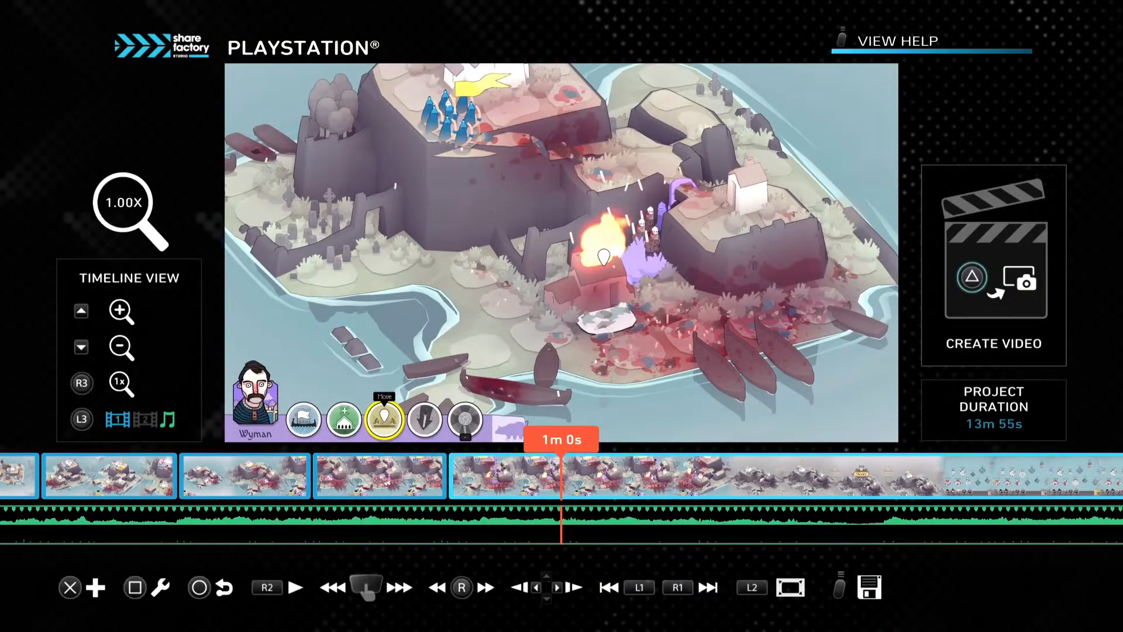
pyautogui.press('Right')
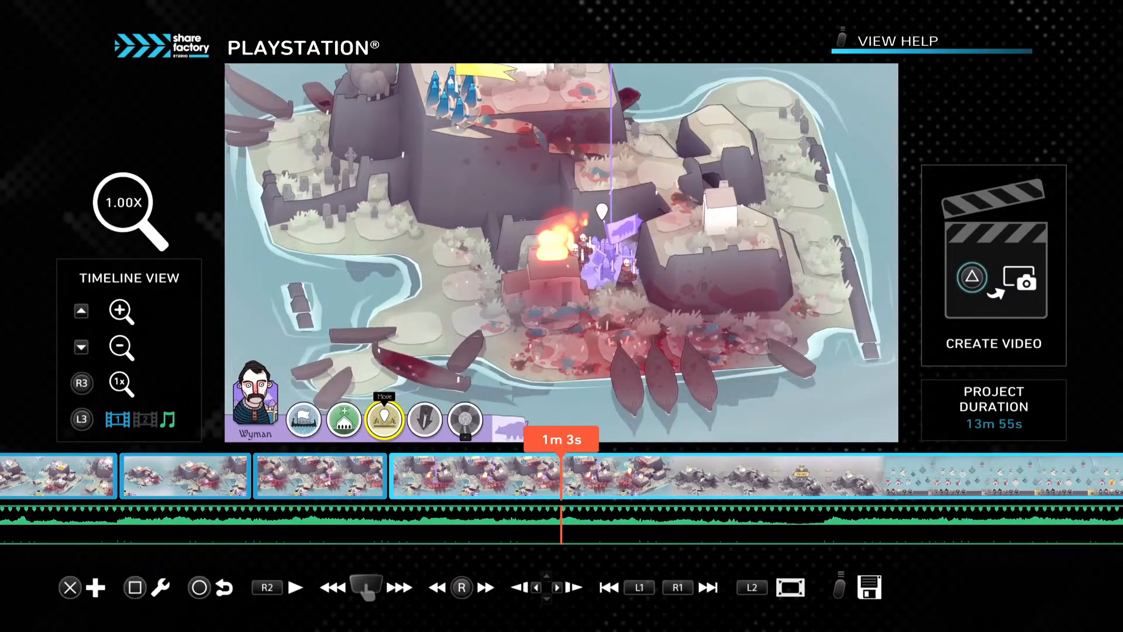
pyautogui.press('Left')
pyautogui.press('space')
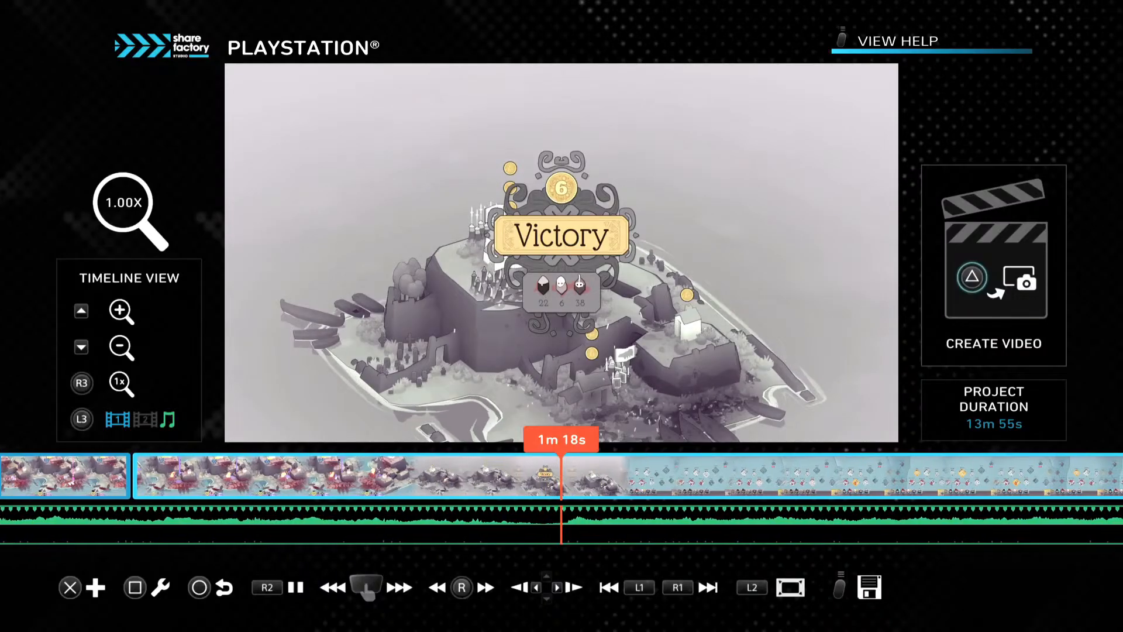
# - Replay the end of the battle up to the Victory screen at 1m 18s and open the music track for editing there
pyautogui.press('Left')
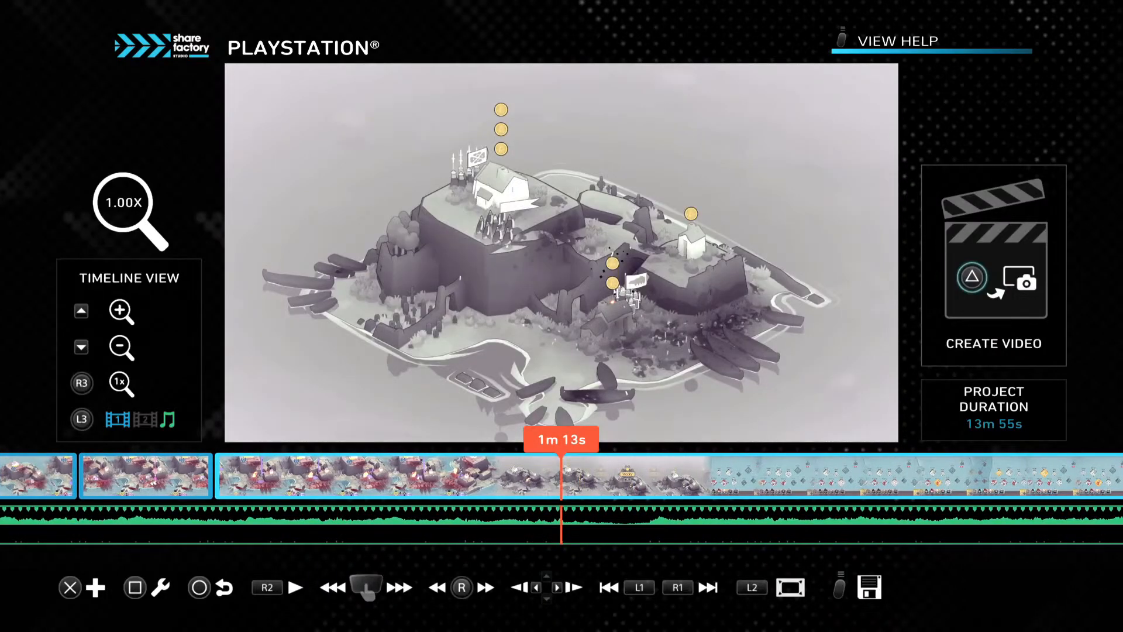
pyautogui.press('space')
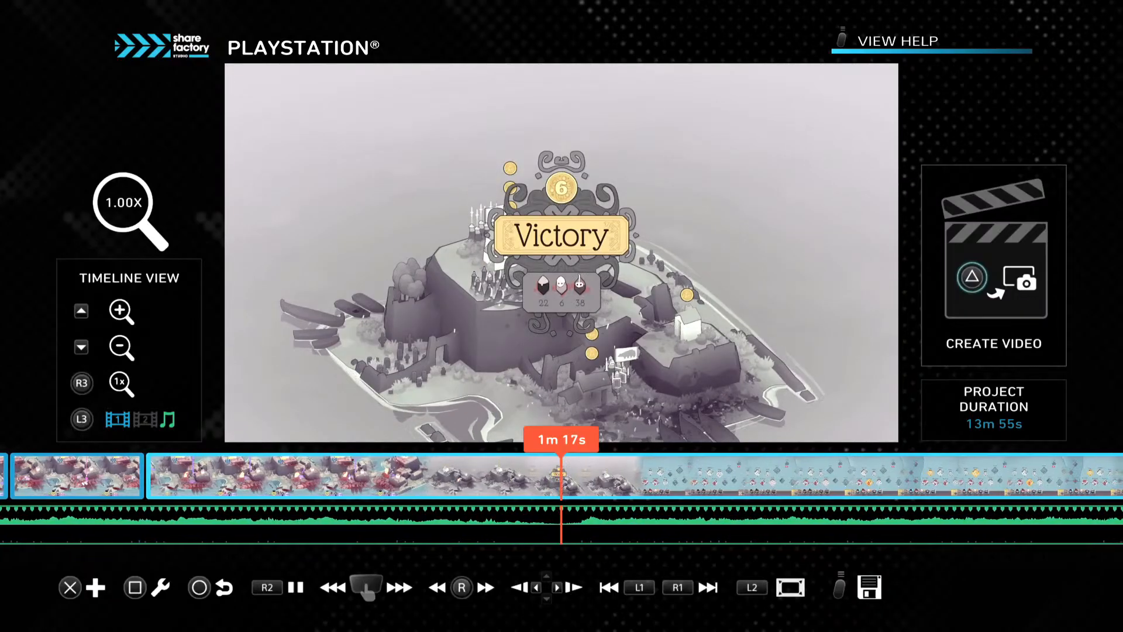
pyautogui.press('s')
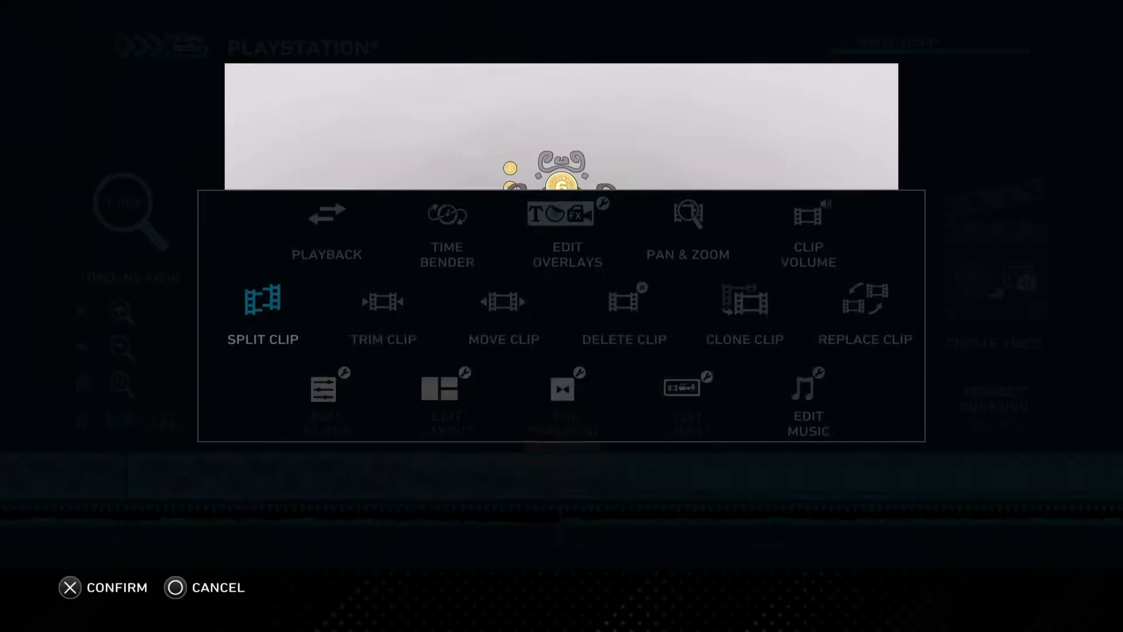
pyautogui.press('Return')
pyautogui.press('s')
pyautogui.press('Left')
pyautogui.press('Down')
pyautogui.press('Return')
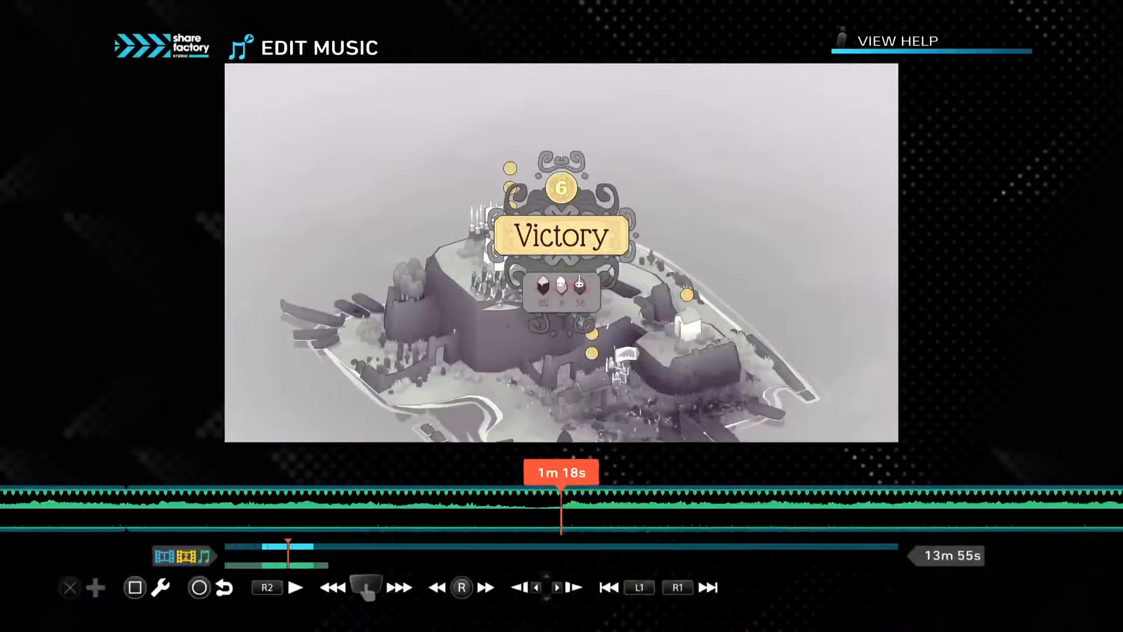
# - Split the music at 1m 18s, delete the part after the split and return to the main timeline
pyautogui.press('s')
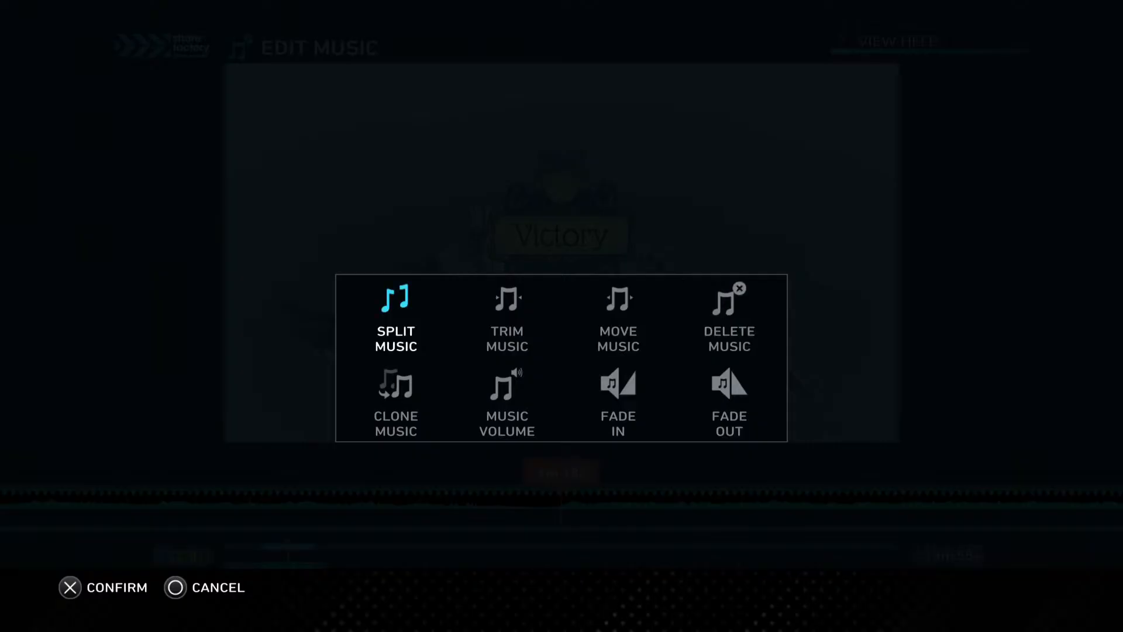
pyautogui.press('Return')
pyautogui.press('Return')
pyautogui.press('Left')
pyautogui.press('Return')
pyautogui.press('Right')
pyautogui.press('s')
pyautogui.press('Left')
pyautogui.press('Return')
pyautogui.press('Escape')
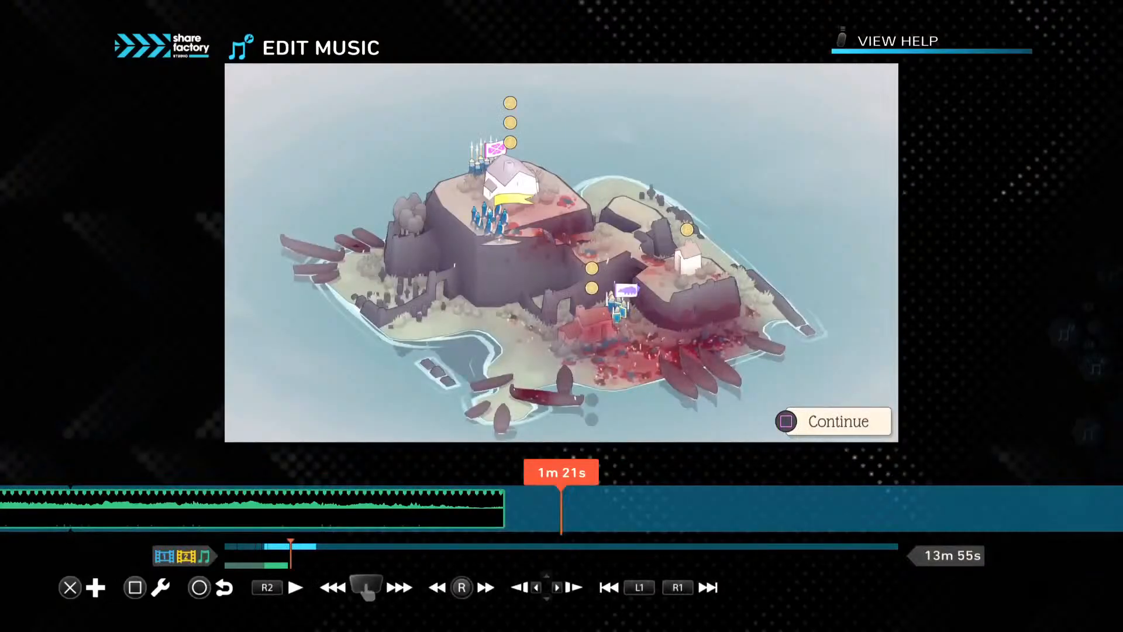
pyautogui.press('Left')
pyautogui.press('Escape')
# - Review the edited footage from the start, around the 0m 54s cut and up to the Victory screen at 1m 16s
pyautogui.press('Left')
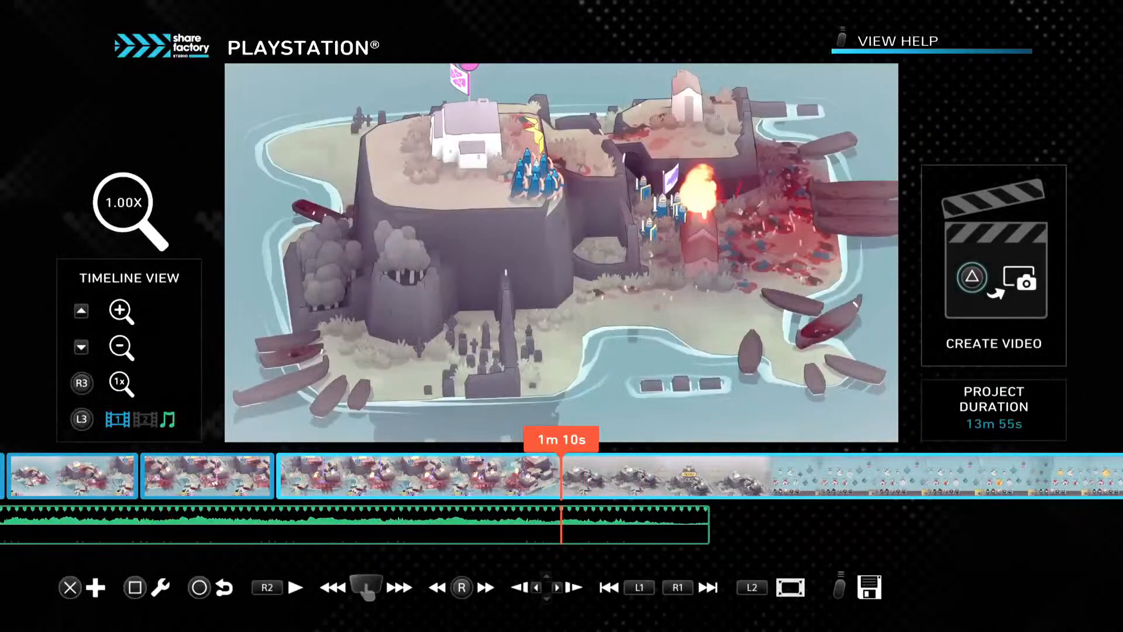
pyautogui.press('Left')
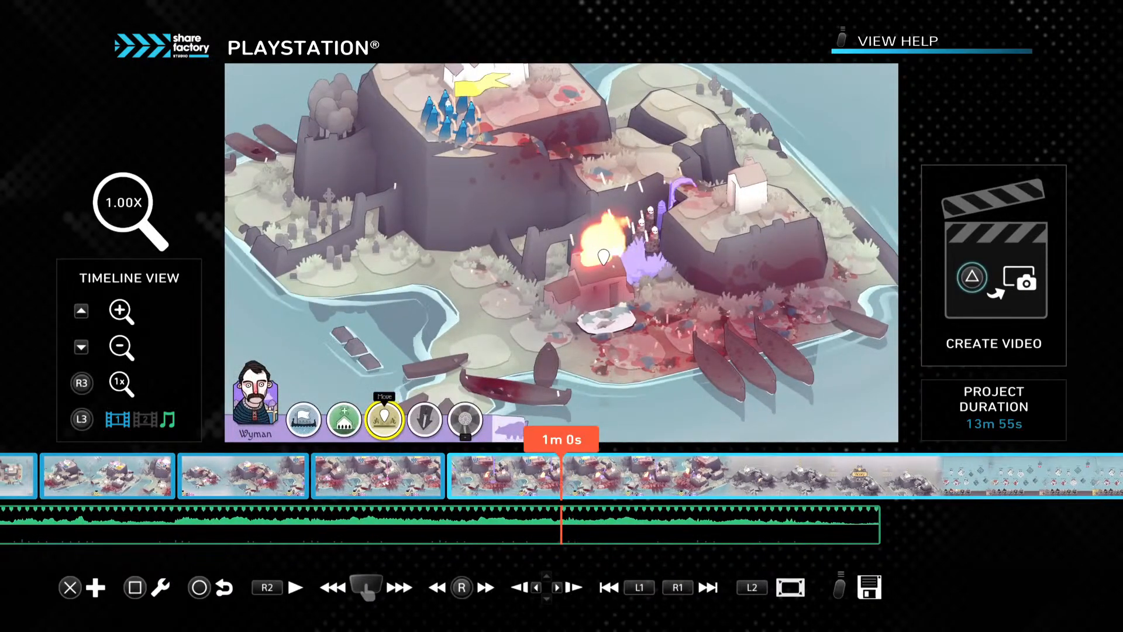
pyautogui.press('Left')
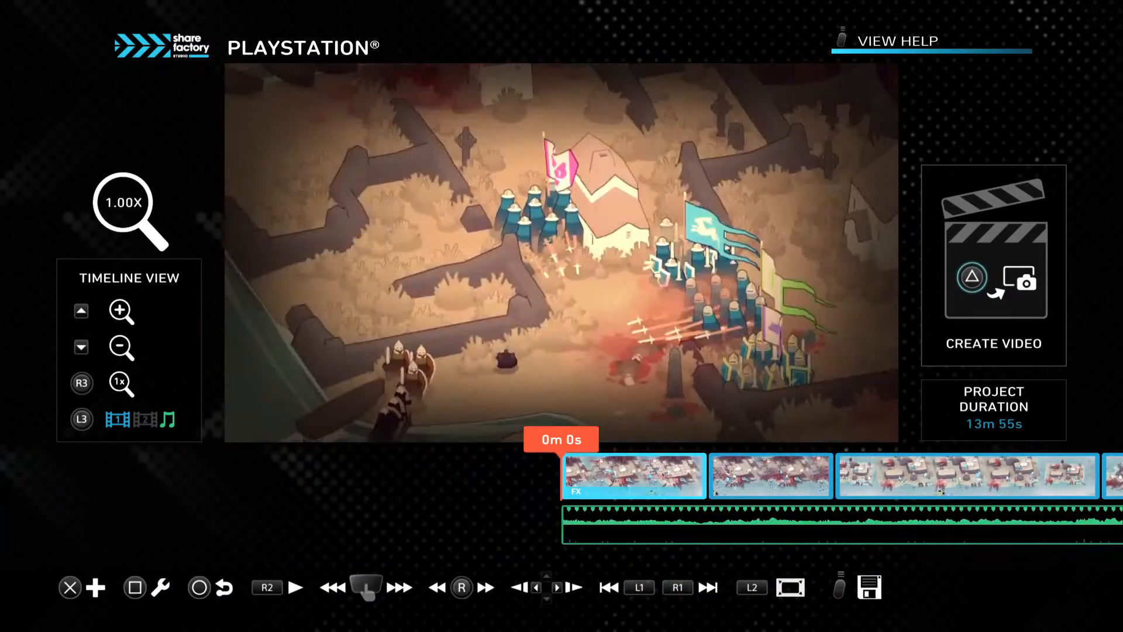
pyautogui.press('Right')
pyautogui.press('R1')
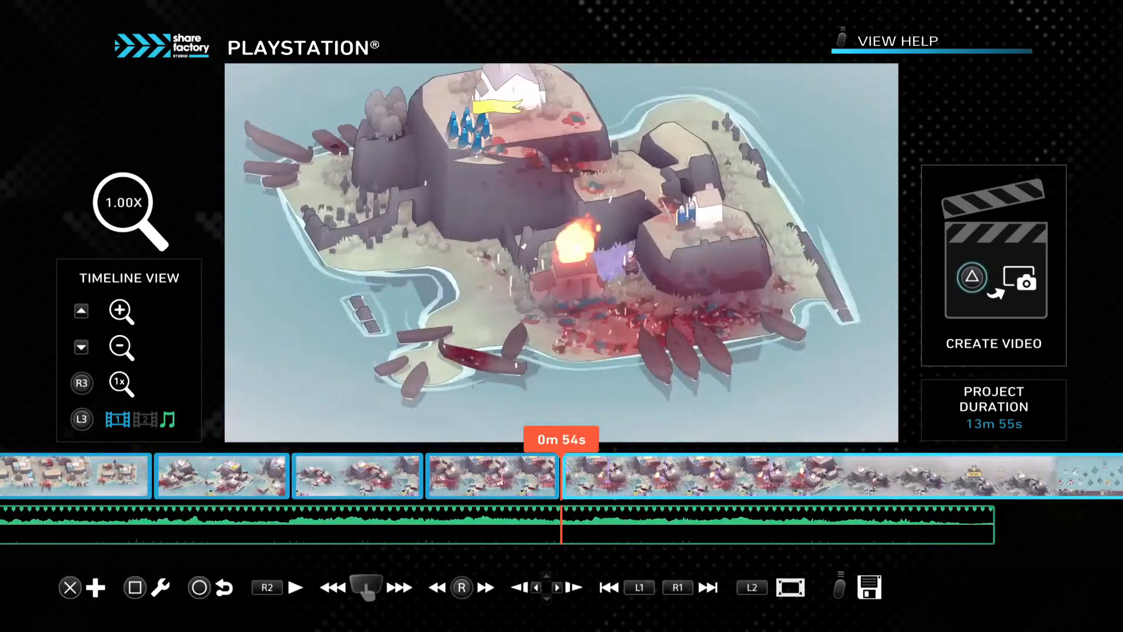
pyautogui.press('R1')
pyautogui.press('Left')
pyautogui.press('L1')
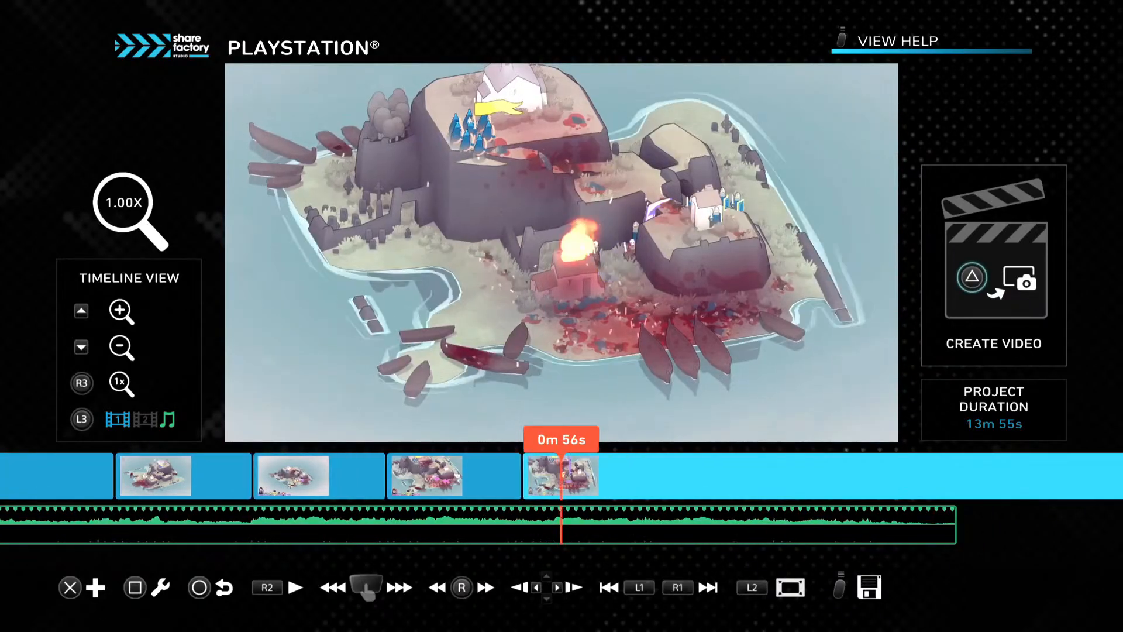
pyautogui.press('Right')
pyautogui.press('Right')
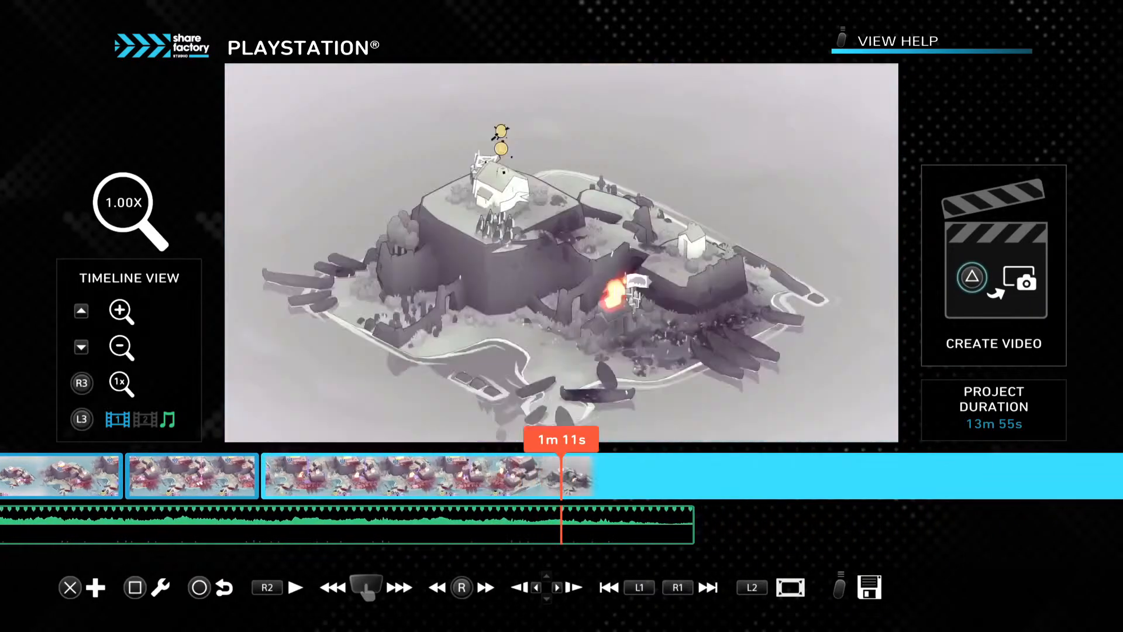
pyautogui.press('Right')
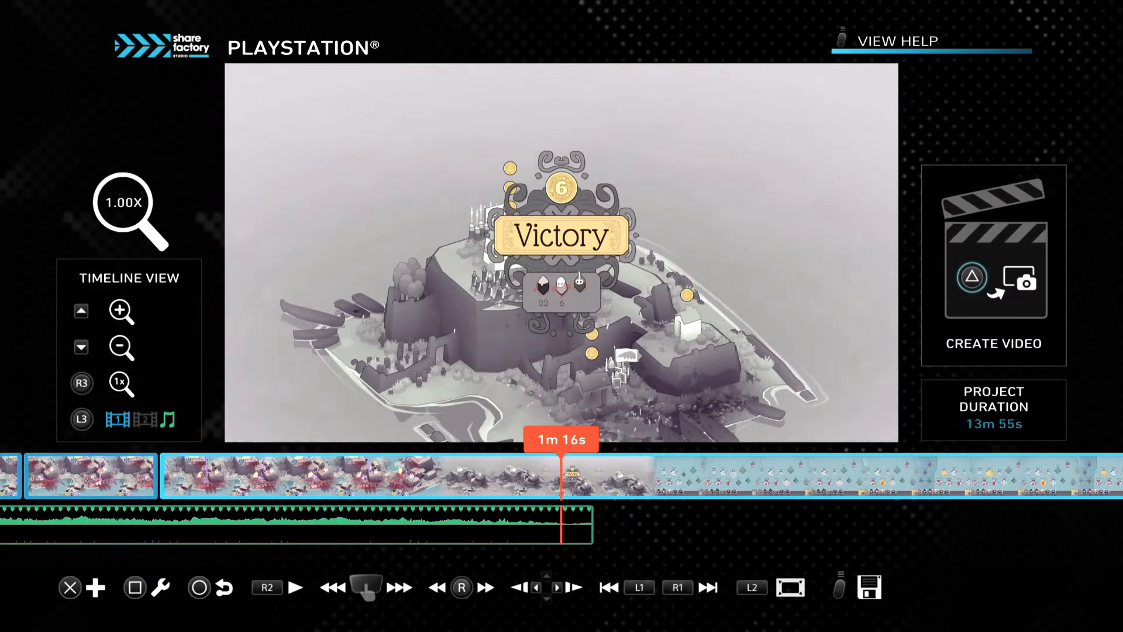
pyautogui.press('Left')
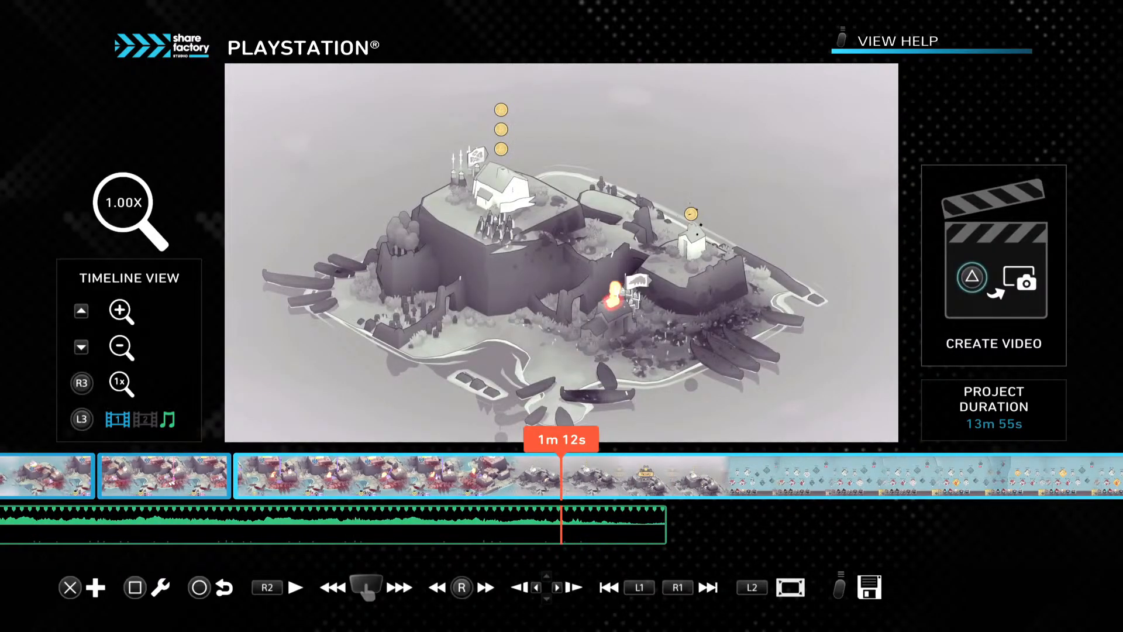
pyautogui.press('Left')
pyautogui.press('Left')
pyautogui.press('Left')
pyautogui.press('Left')
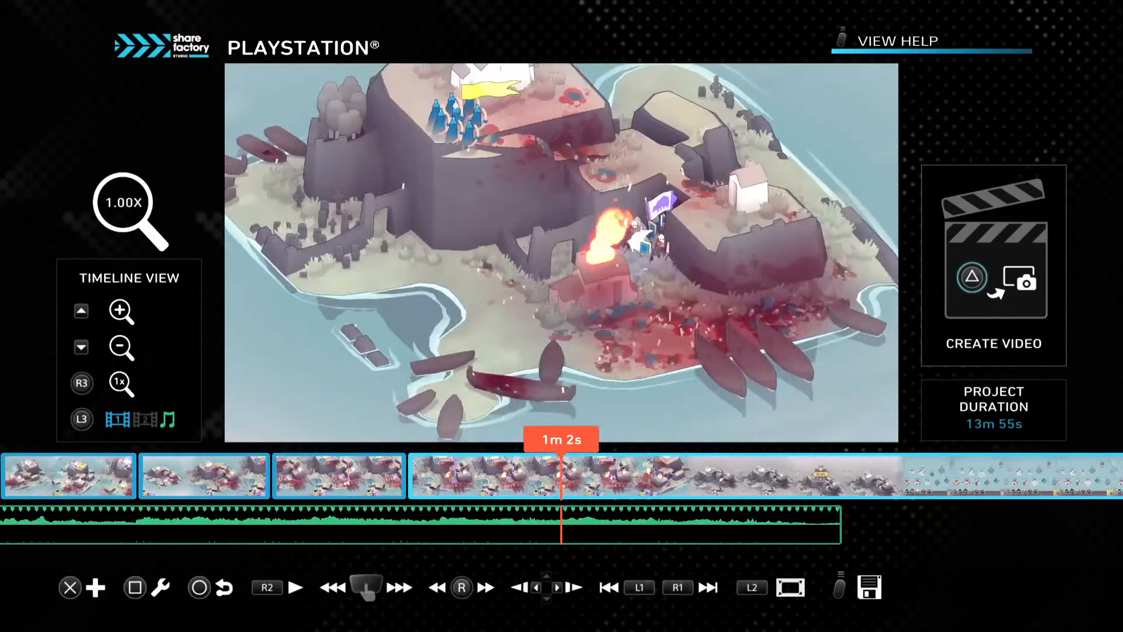
# - Split the final battle clip at 0m 58s, delete the footage back to the 0m 54s cut and play the new join in full screen
pyautogui.press('Left')
pyautogui.press('Right')
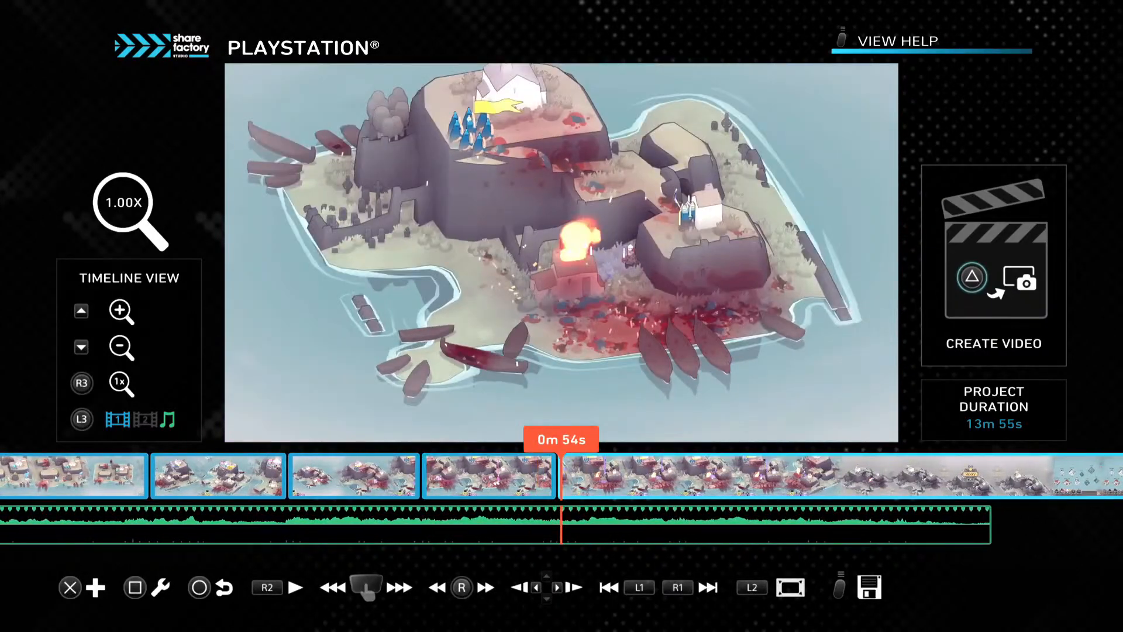
pyautogui.press('space')
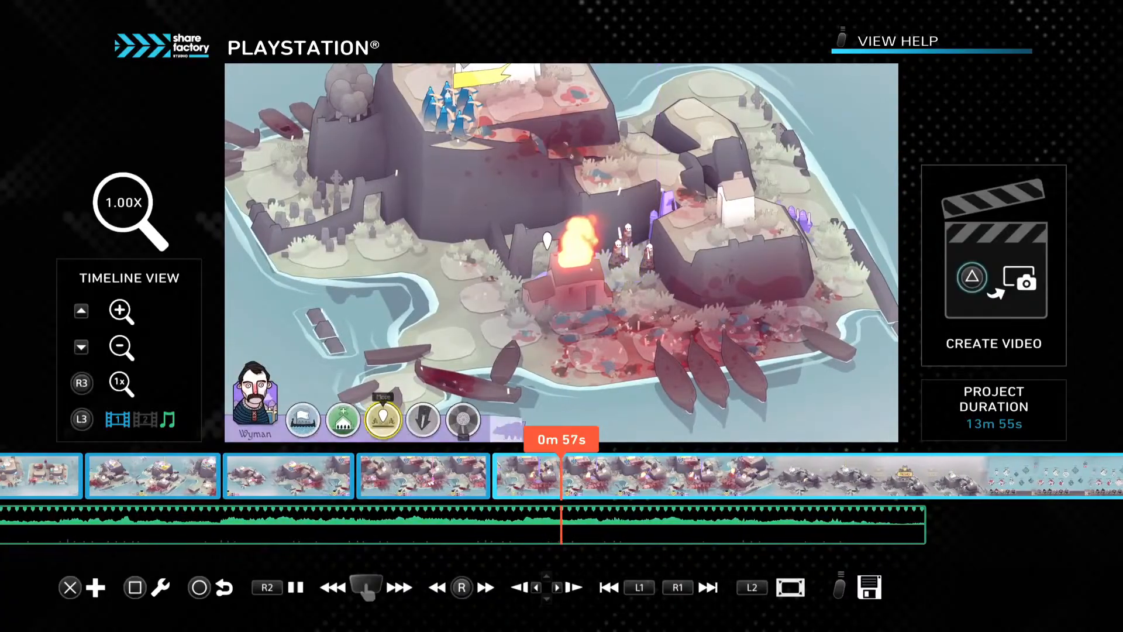
pyautogui.press('space')
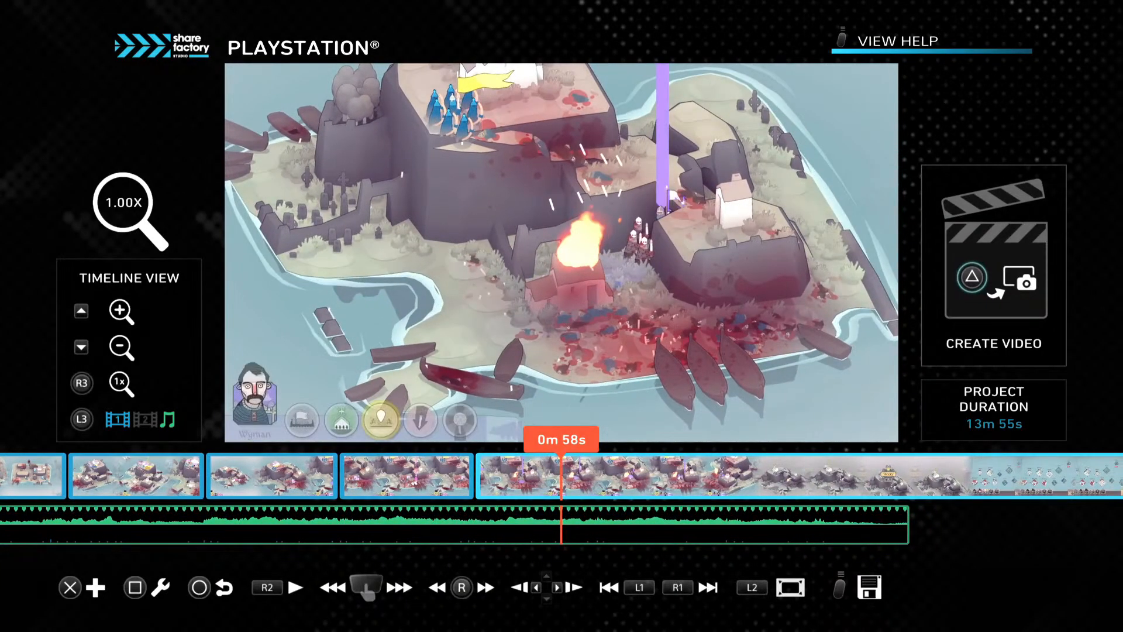
pyautogui.press('square')
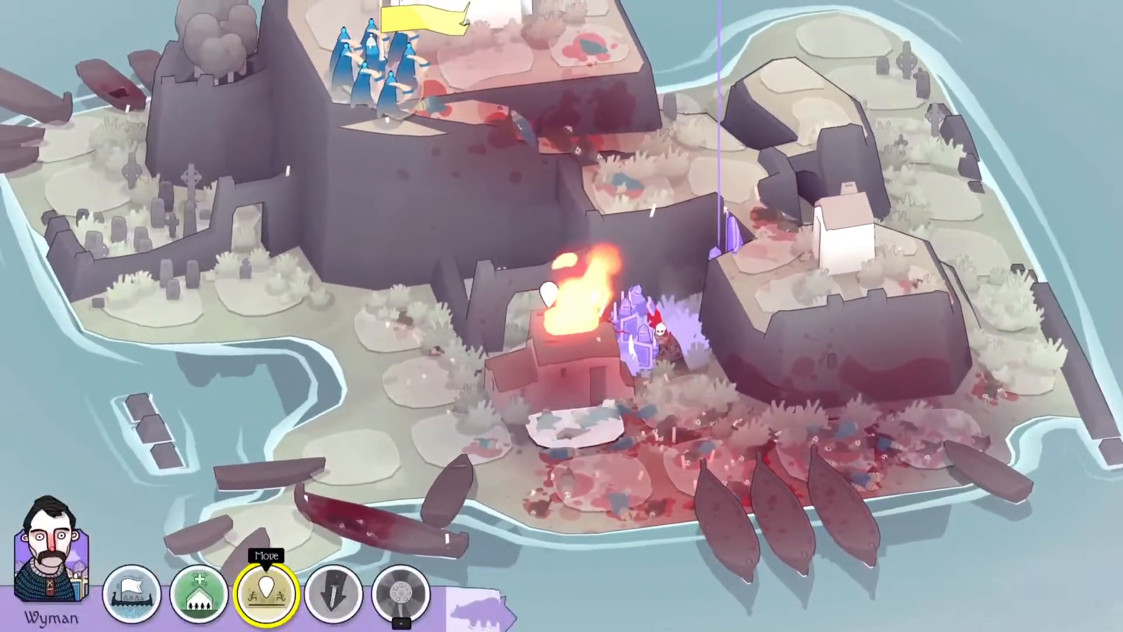
pyautogui.press('space')
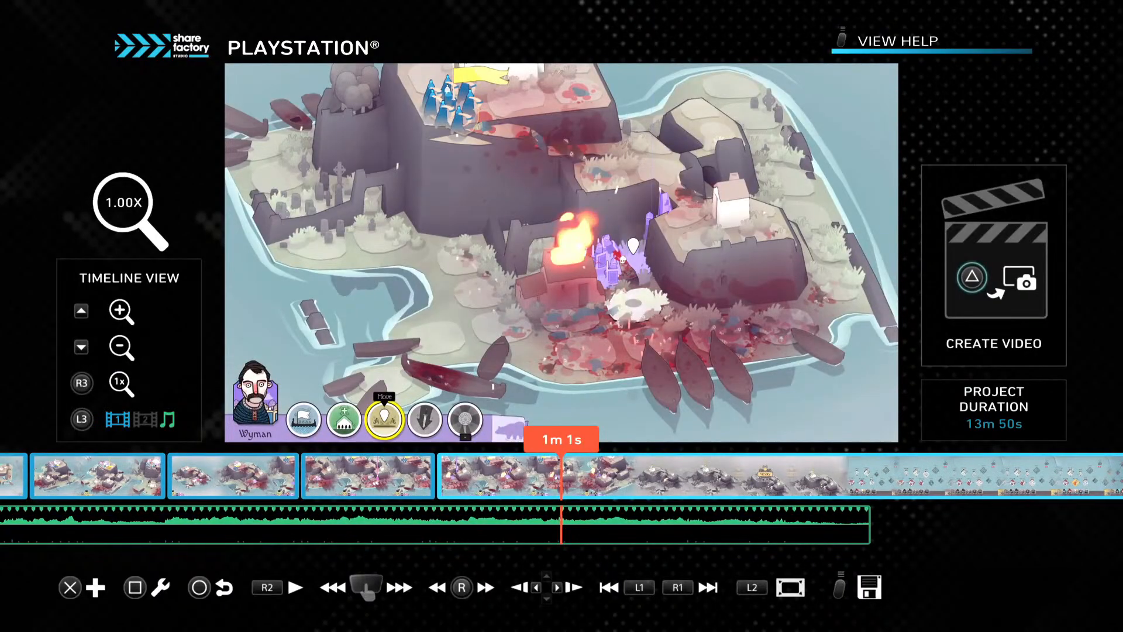
# - Split the final battle clip at 1m 0s and delete all footage after the split
pyautogui.press('Left')
pyautogui.press('Left')
pyautogui.press('Right')
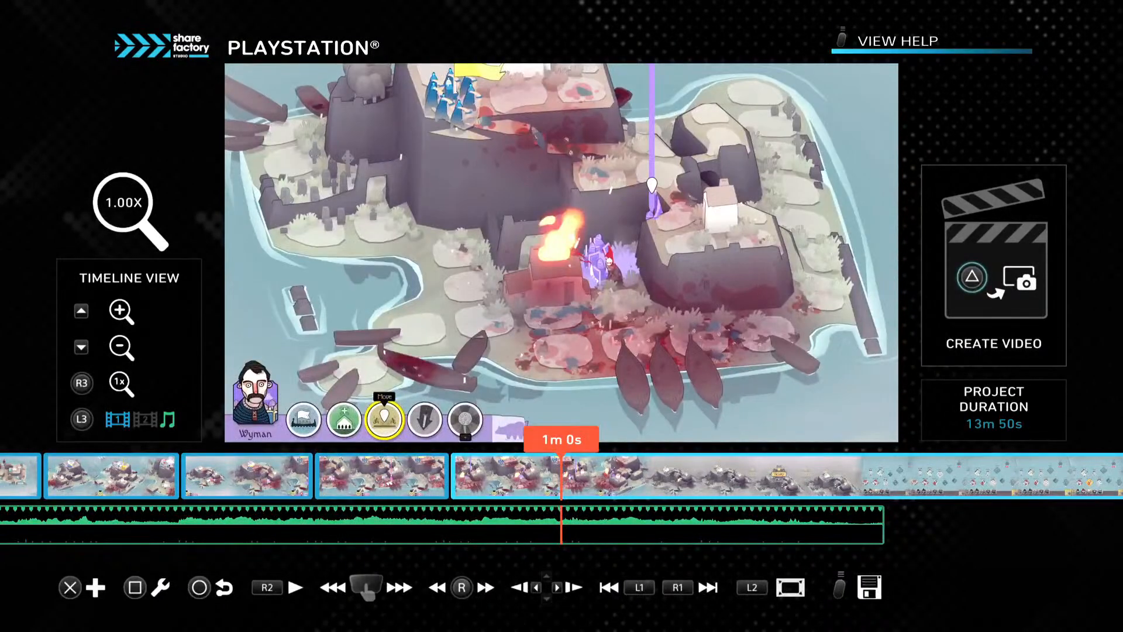
pyautogui.press('Return')
pyautogui.press('Return')
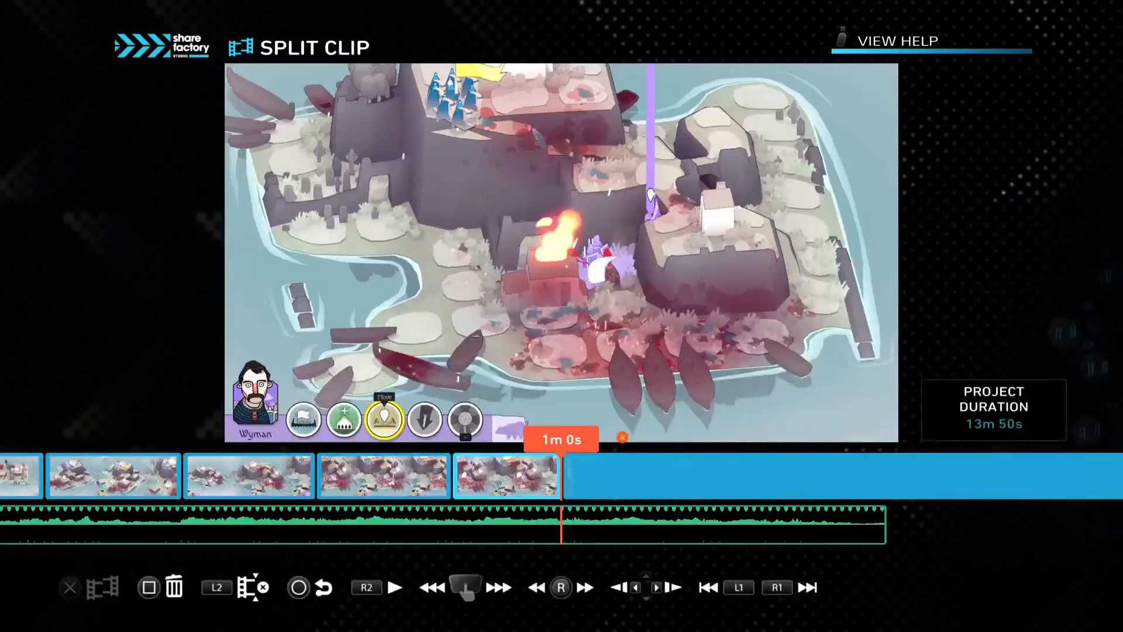
pyautogui.press('Right')
pyautogui.press('Delete')
pyautogui.press('Return')
pyautogui.press('Escape')
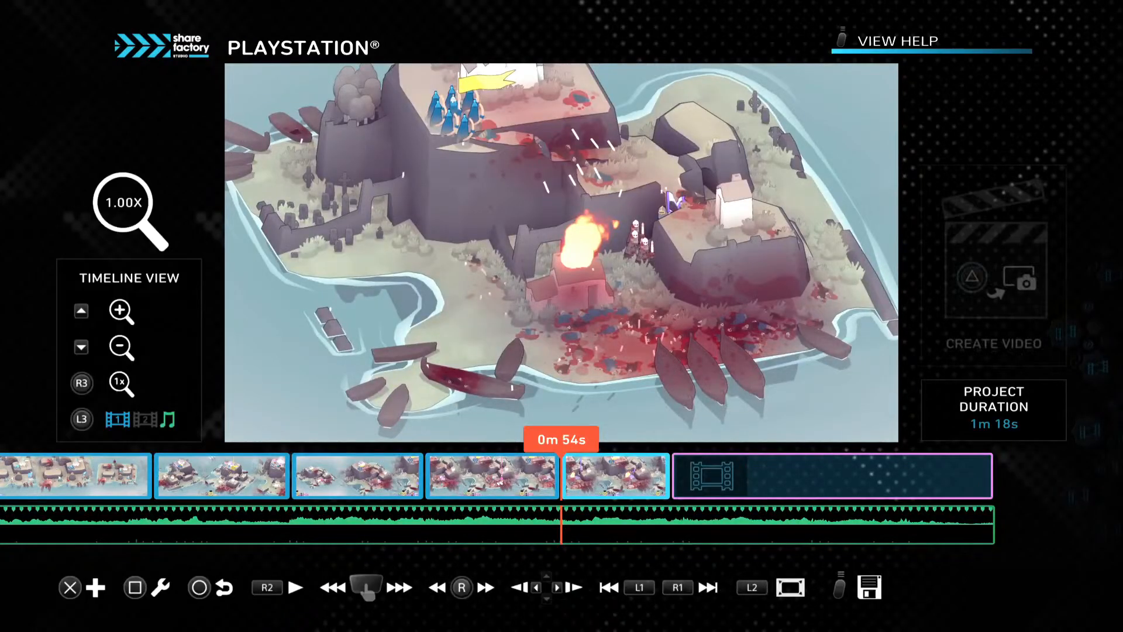
pyautogui.press('Return')
pyautogui.press('Up')
pyautogui.press('Return')
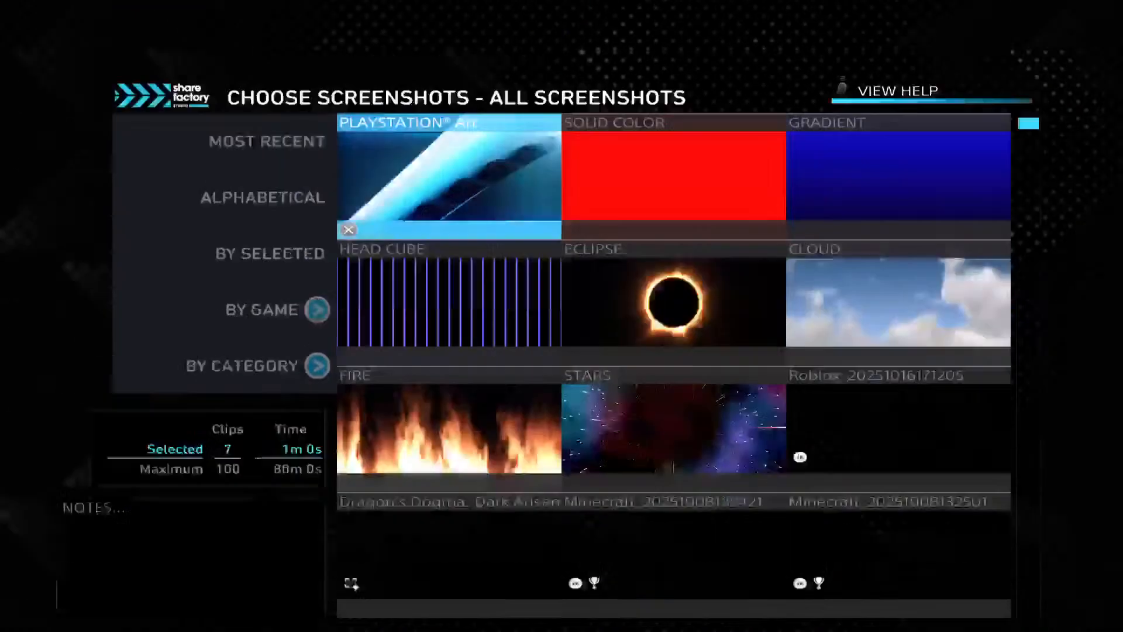
pyautogui.press('Right')
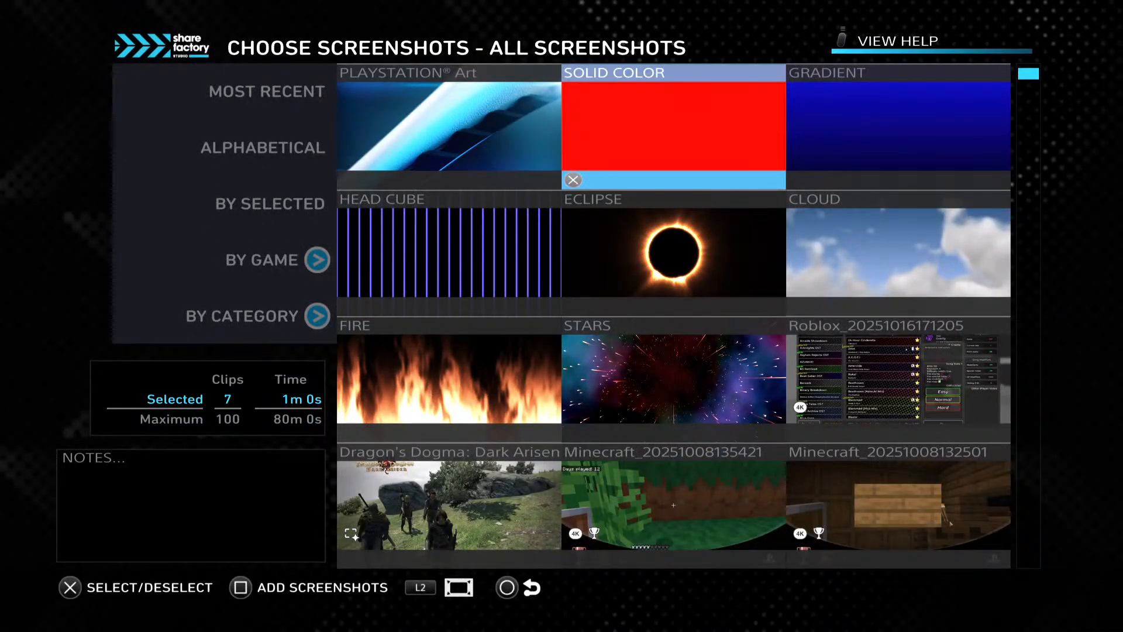
pyautogui.press('Down')
pyautogui.press('Right')
pyautogui.press('Up')
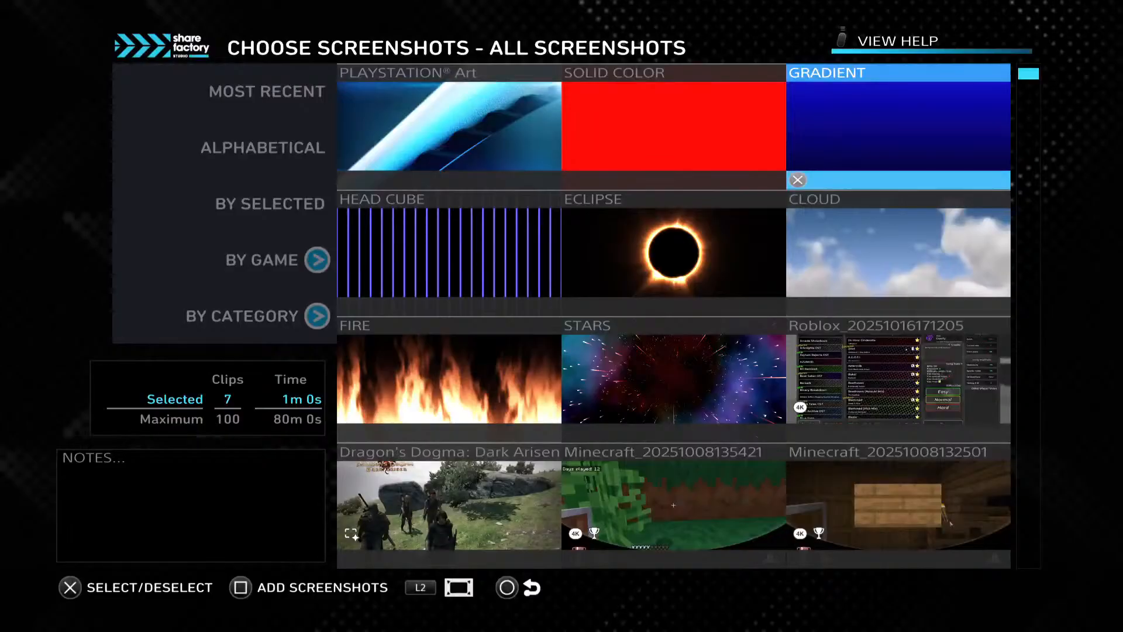
pyautogui.press('Down')
pyautogui.press('Left')
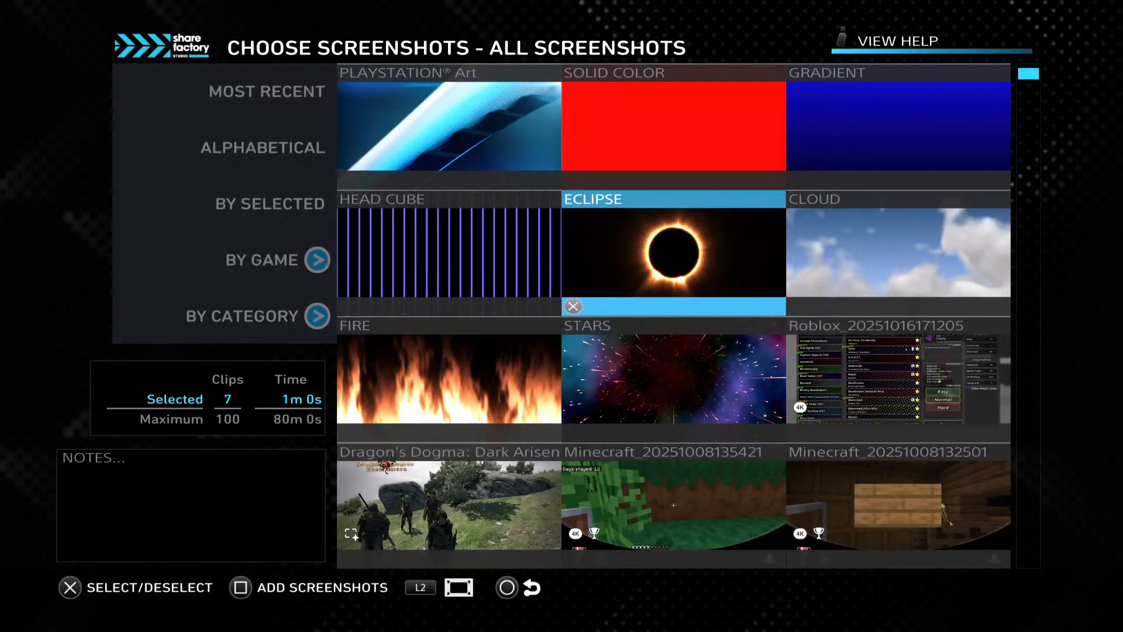
pyautogui.press('Down')
pyautogui.press('Up')
pyautogui.press('Up')
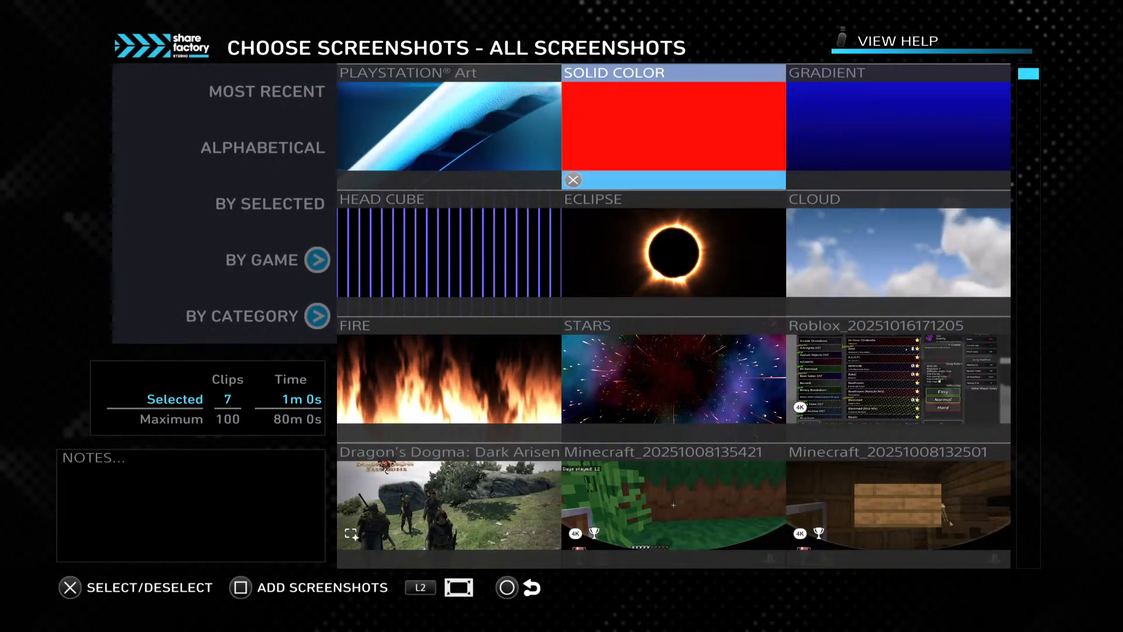
pyautogui.press('Escape')
# - Check the empty stretch up to 1m 5s, then add the STARS background as a screenshot clip at 1m 0s
pyautogui.press('space')
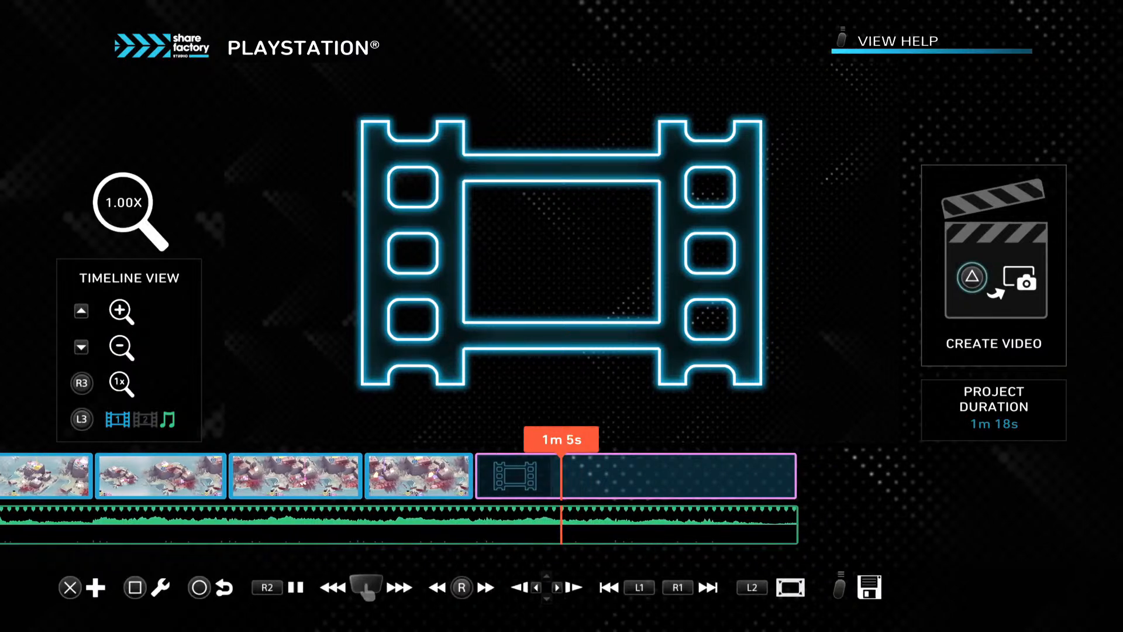
pyautogui.press('space')
pyautogui.press('Return')
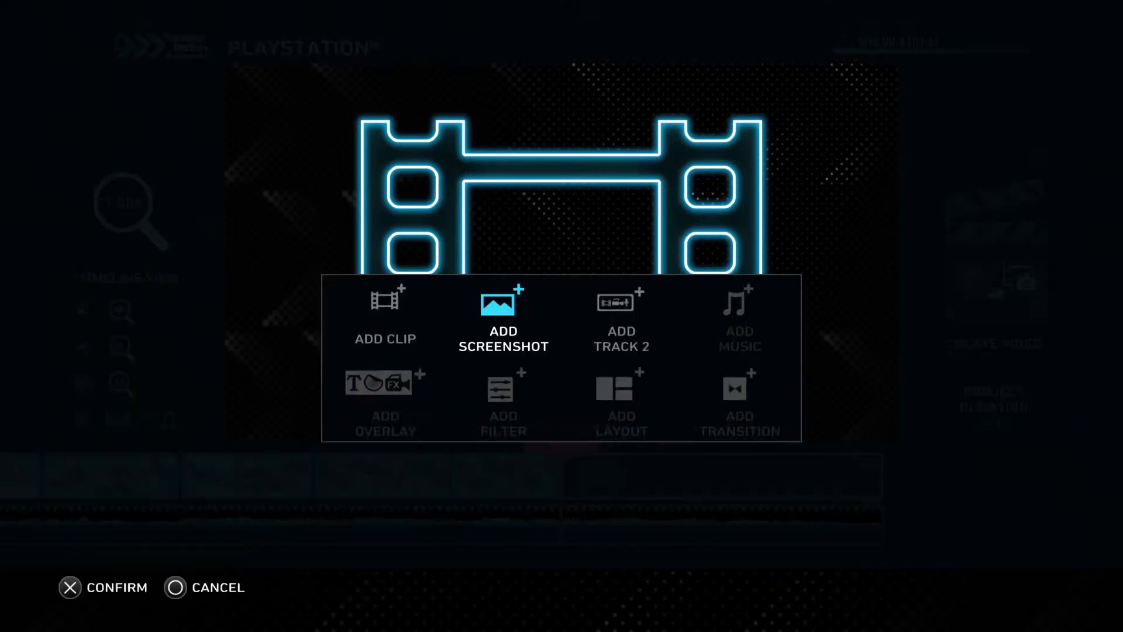
pyautogui.press('Return')
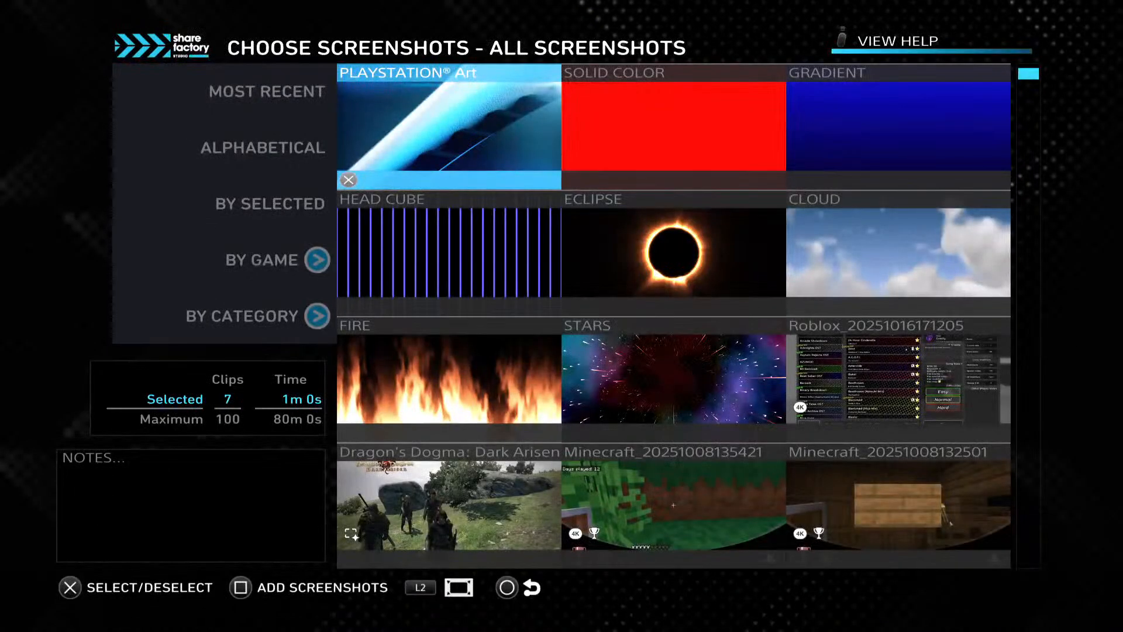
pyautogui.press('Down')
pyautogui.press('Right')
pyautogui.press('Down')
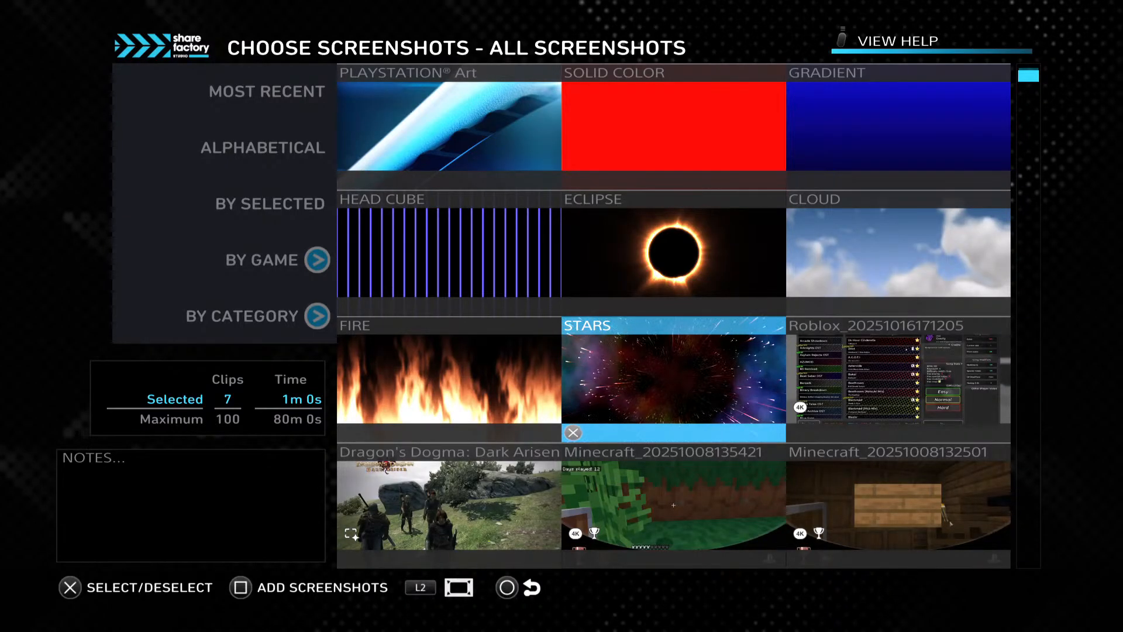
pyautogui.press('Return')
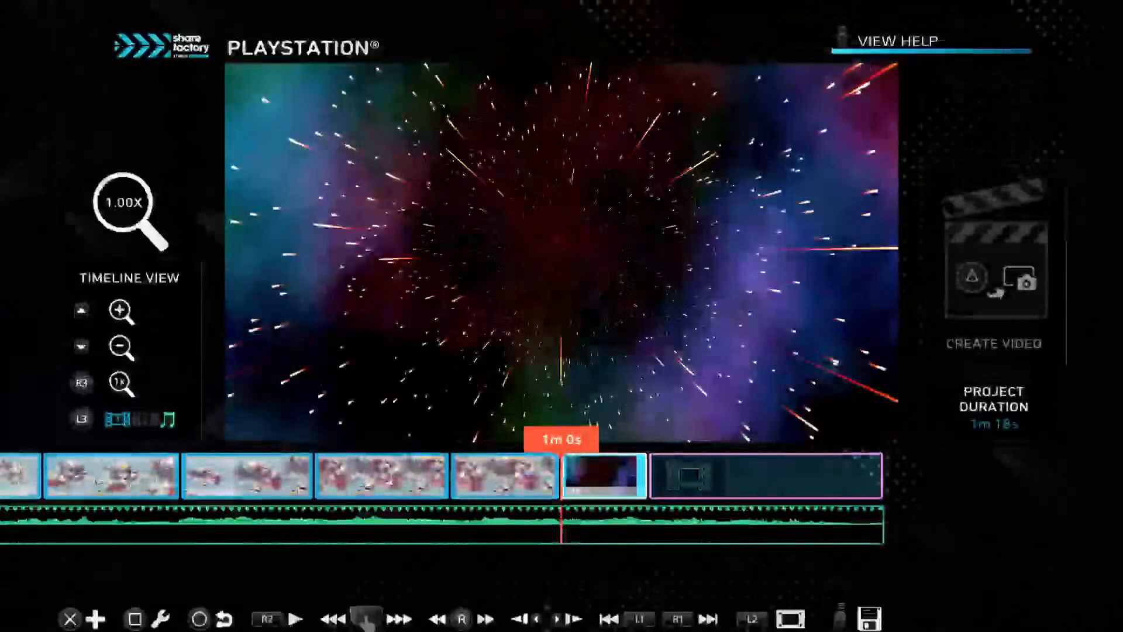
# - Trim the STARS background clip that starts at 1m 0s to a length of 10 seconds
pyautogui.press('Left')
pyautogui.press('Right')
pyautogui.press('Return')
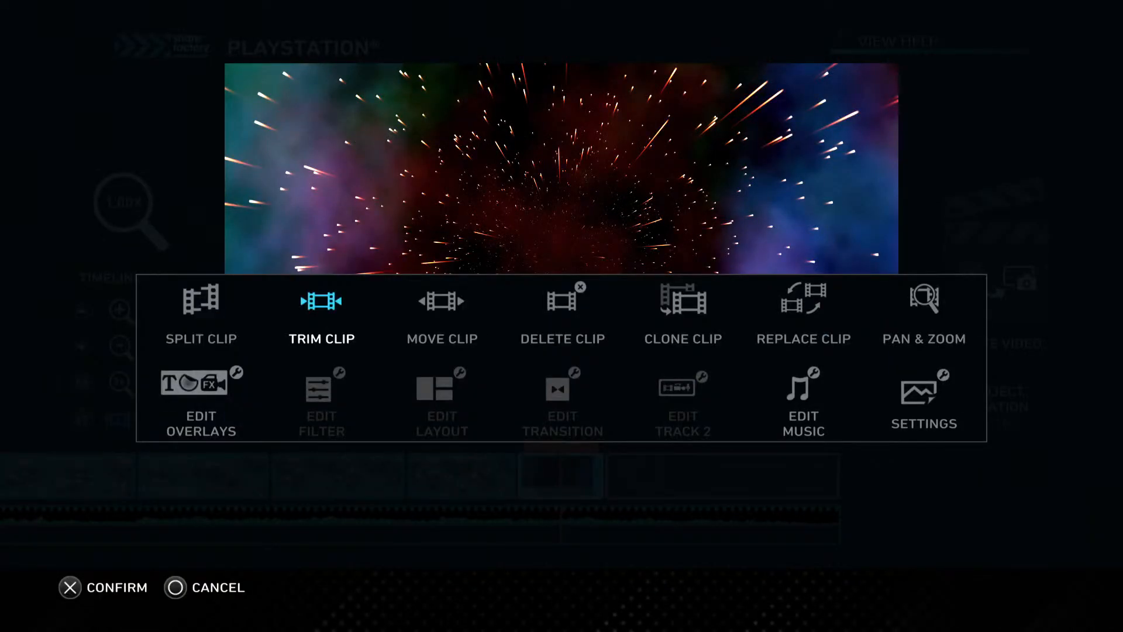
pyautogui.press('Return')
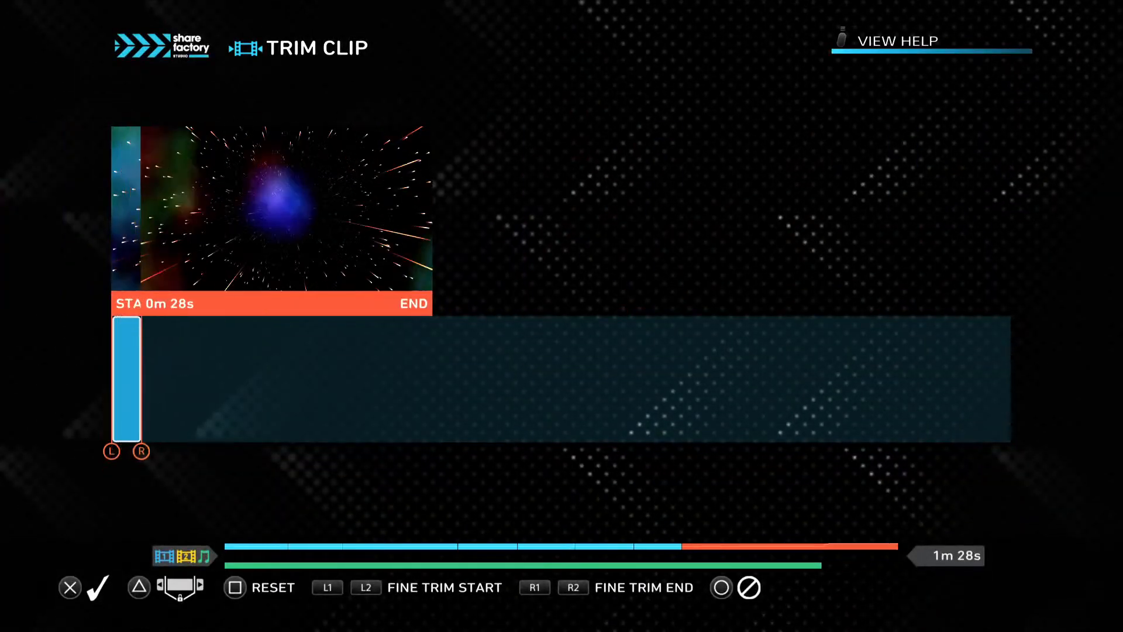
pyautogui.press('Left')
pyautogui.press('Left')
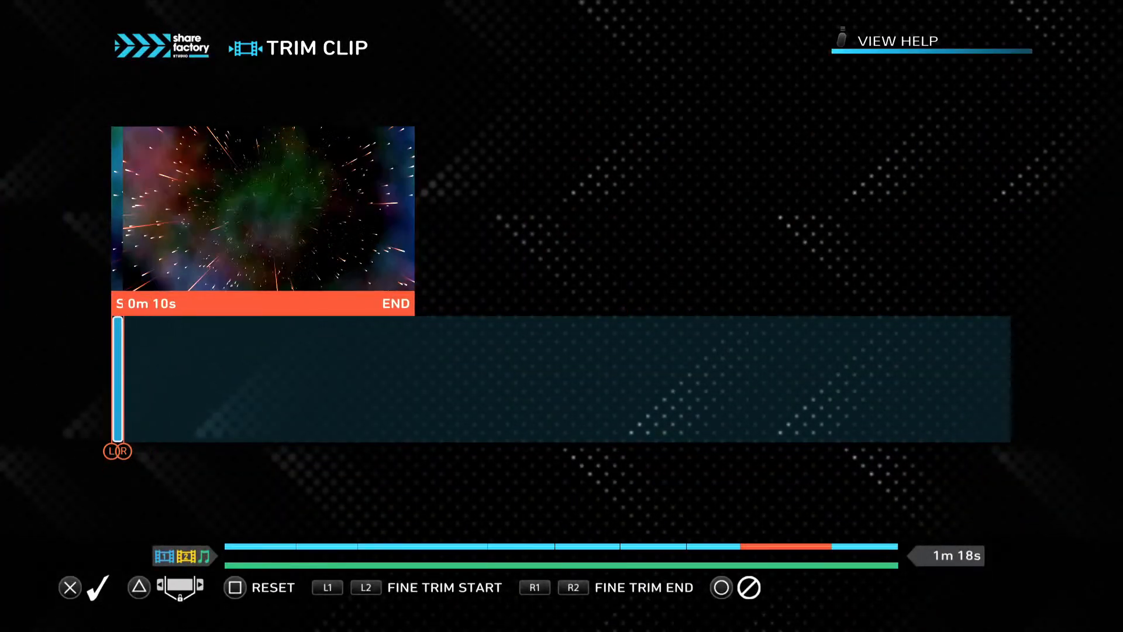
pyautogui.press('Return')
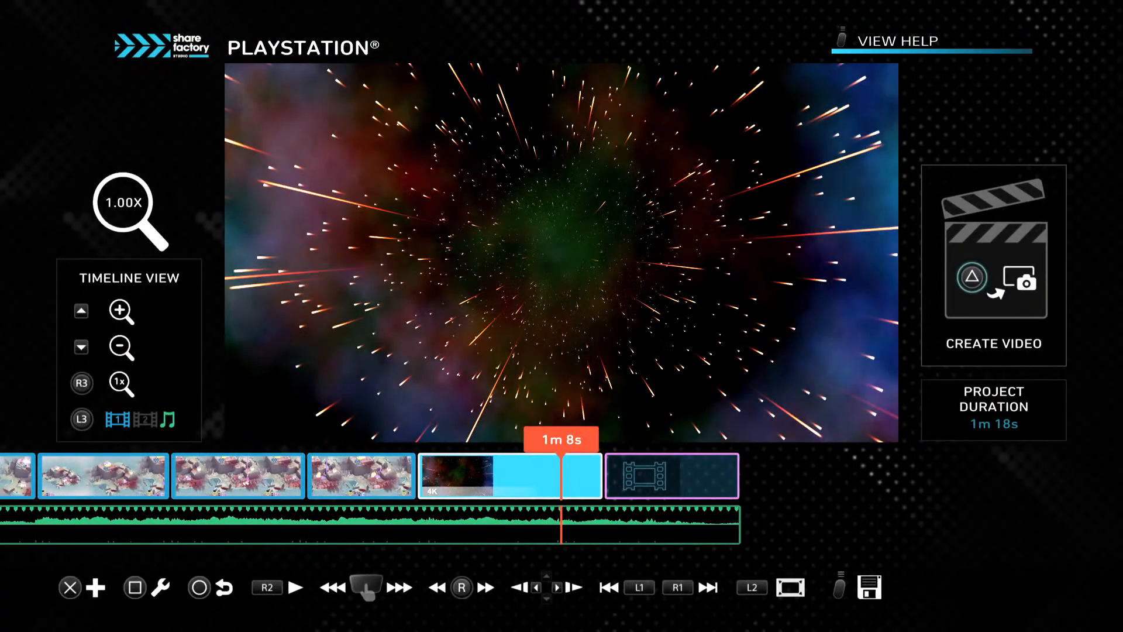
pyautogui.press('Left')
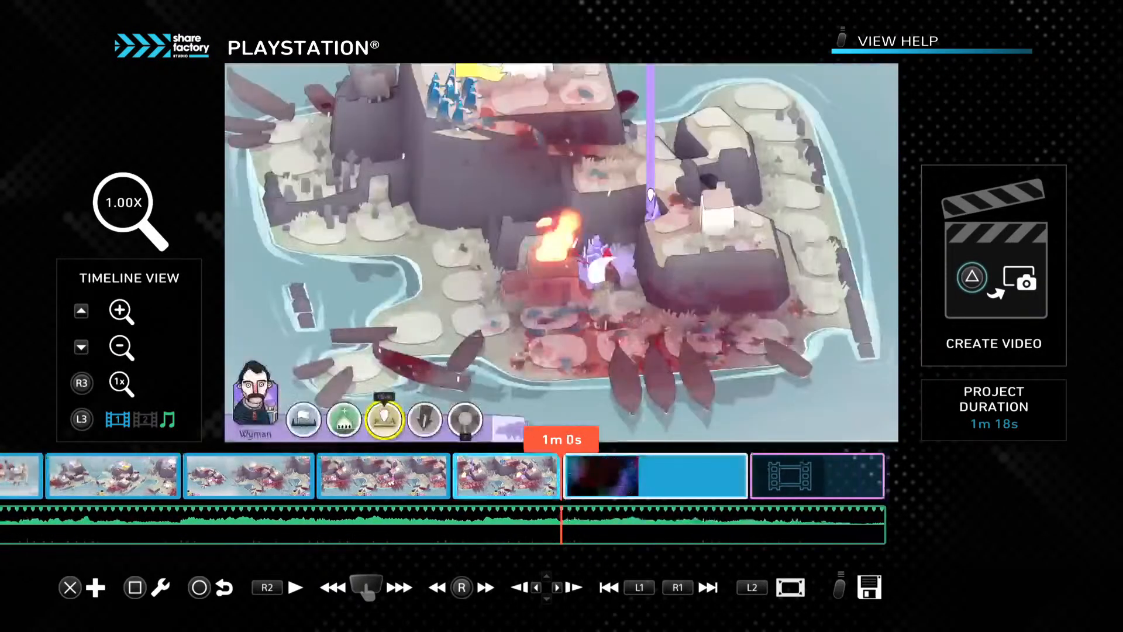
pyautogui.press('Right')
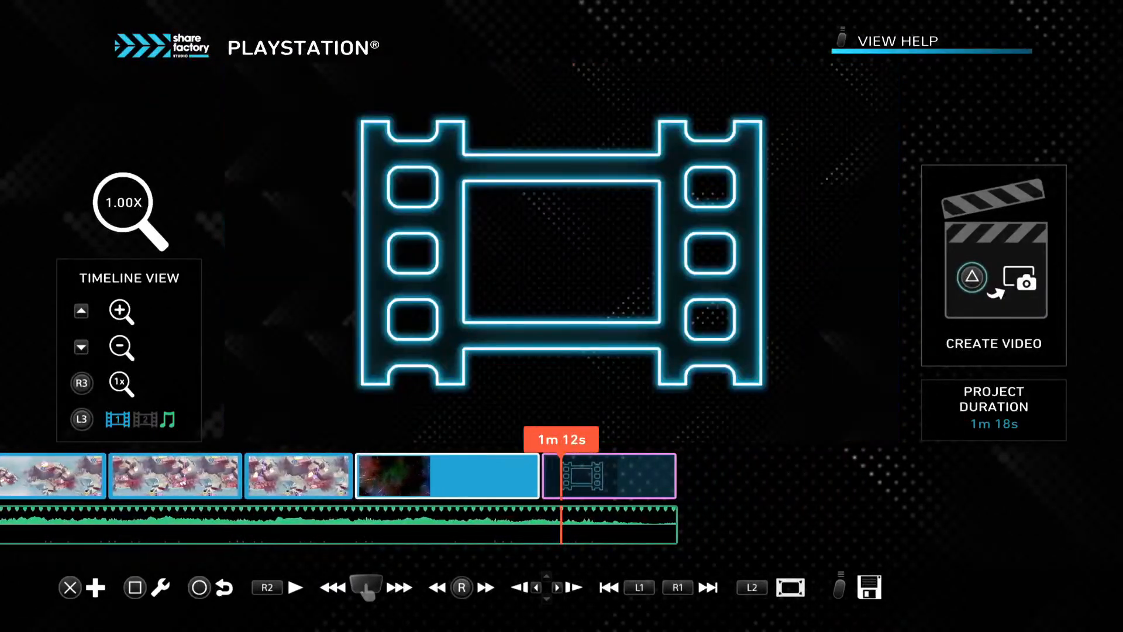
pyautogui.press('Right')
pyautogui.press('Left')
pyautogui.press('Right')
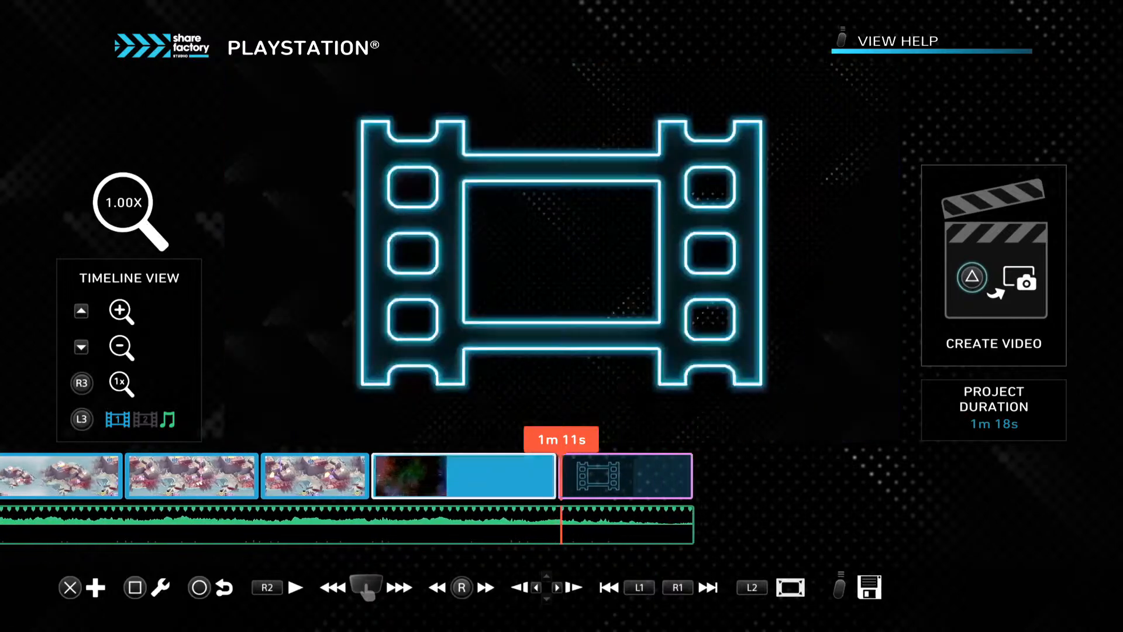
pyautogui.press('Right')
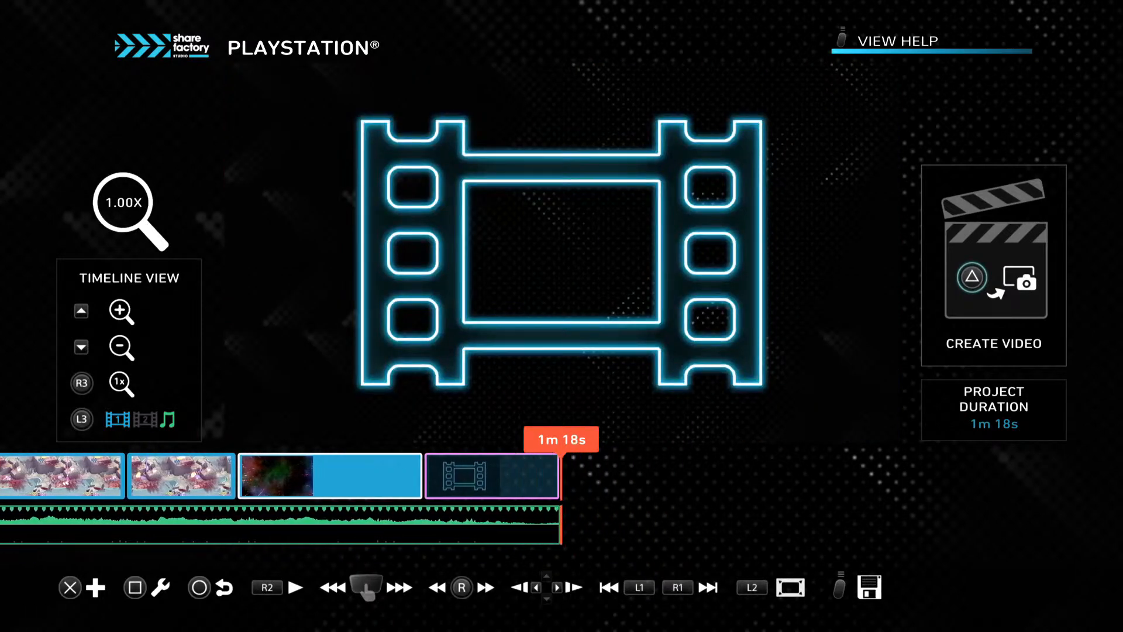
pyautogui.press('Left')
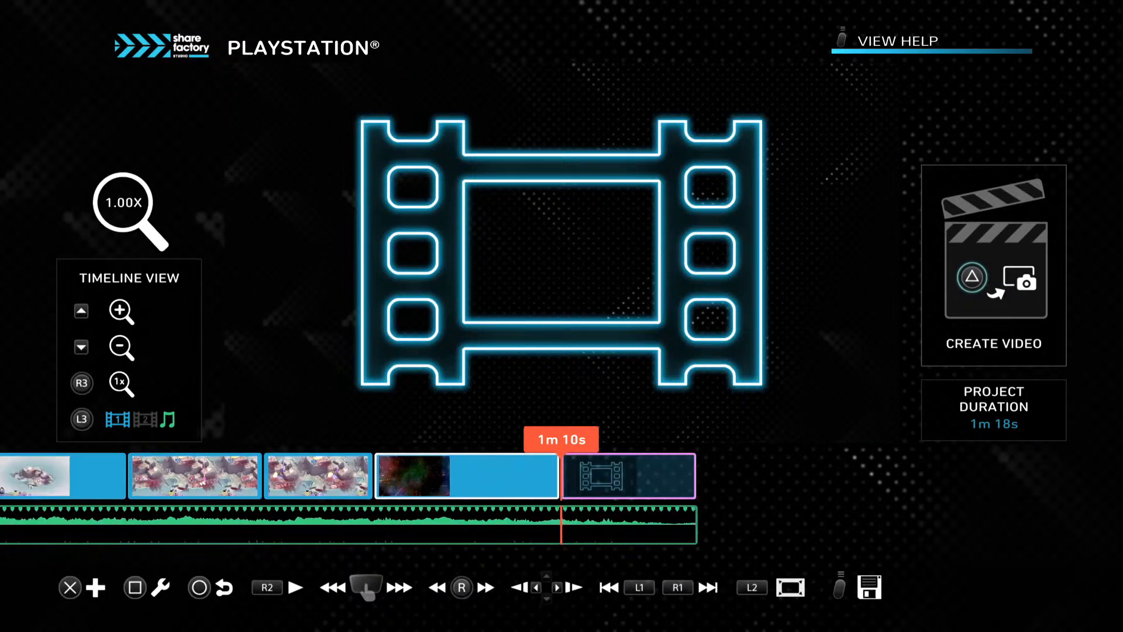
pyautogui.press('Return')
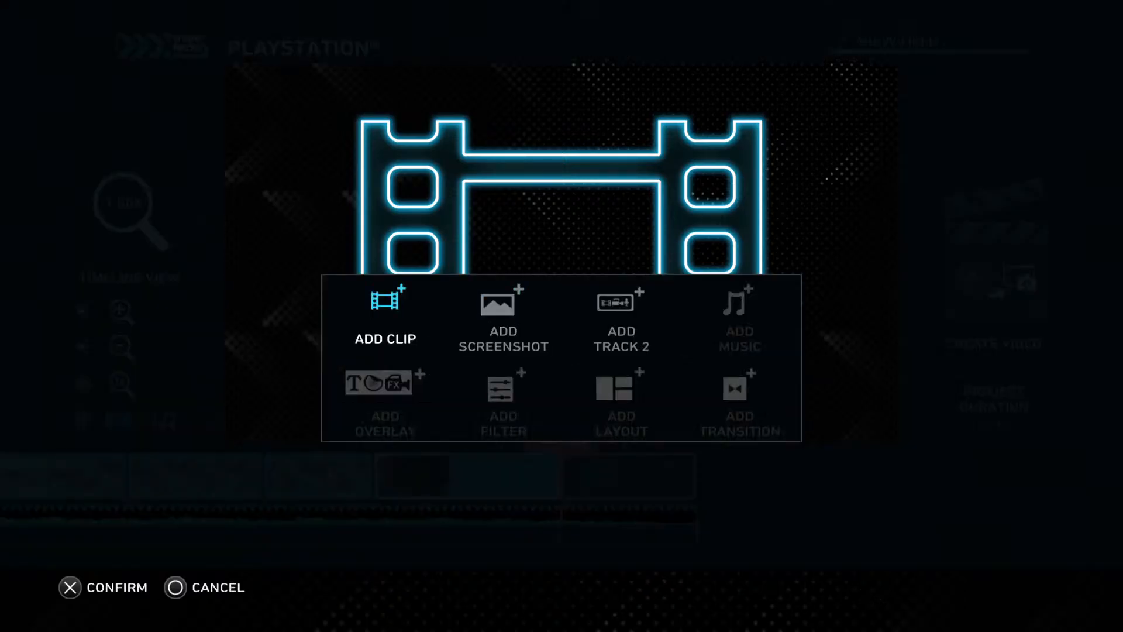
pyautogui.press('Return')
pyautogui.press('Down')
pyautogui.press('Down')
pyautogui.press('Right')
pyautogui.press('Up')
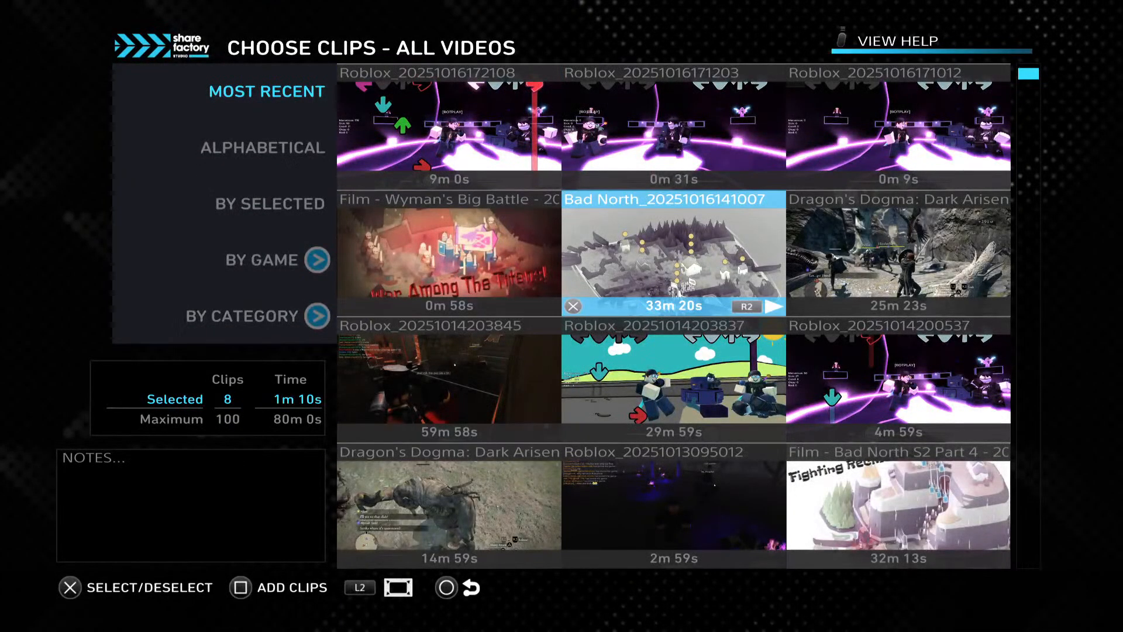
pyautogui.press('Return')
# - Split the new Bad North recording at 1m 23s and delete its loading-screen footage before the split
pyautogui.press('Left')
pyautogui.press('Right')
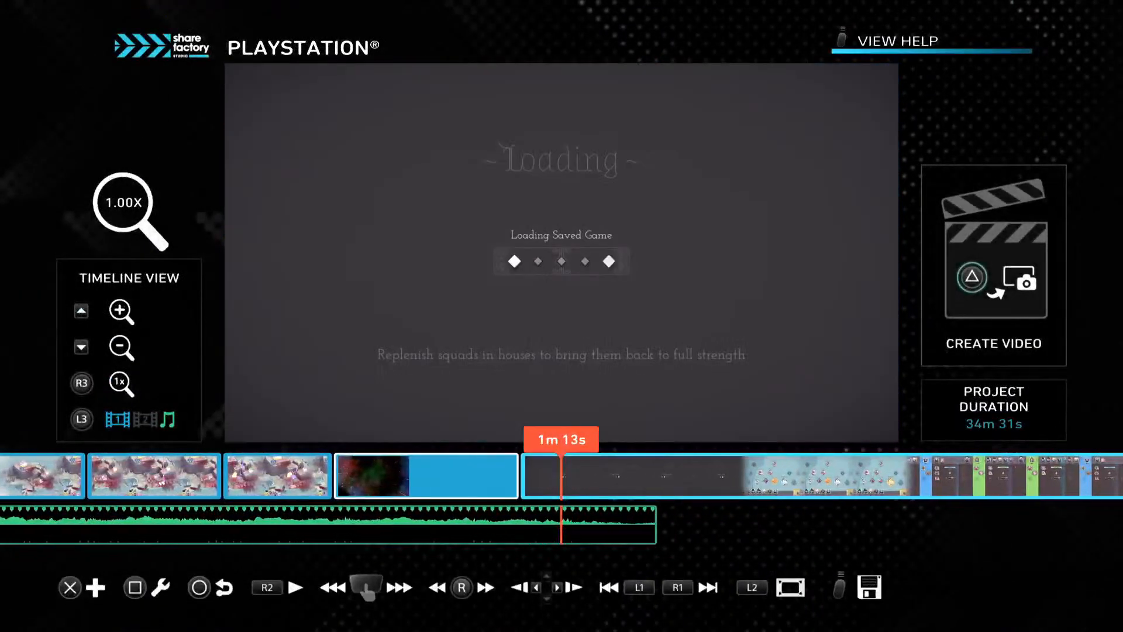
pyautogui.press('Left')
pyautogui.press('Right')
pyautogui.press('Right')
pyautogui.press('Right')
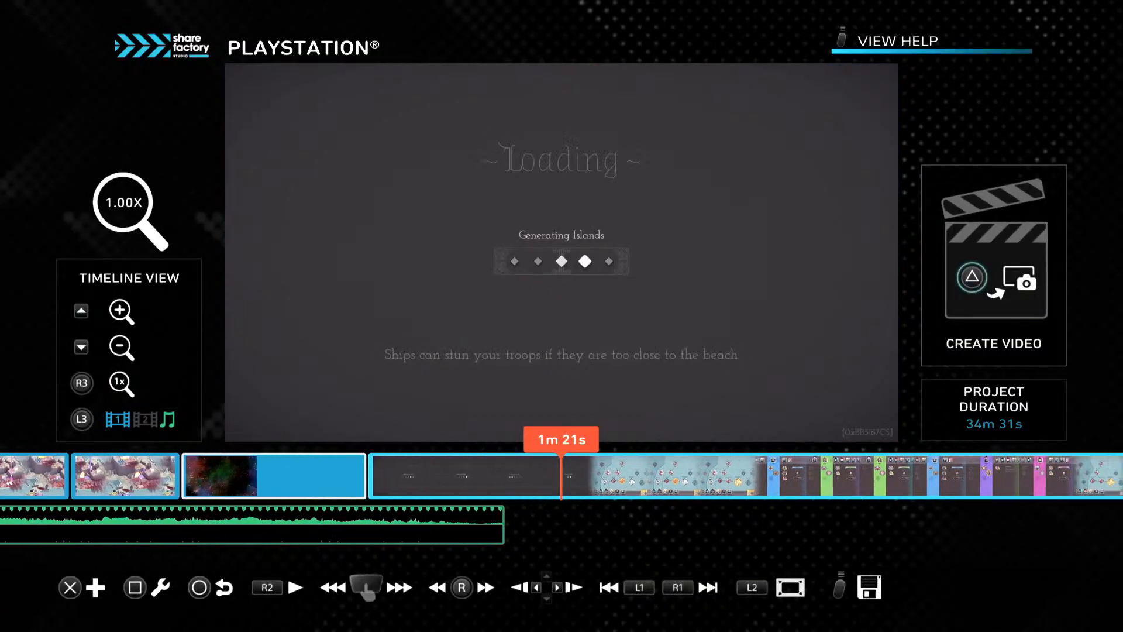
pyautogui.press('Right')
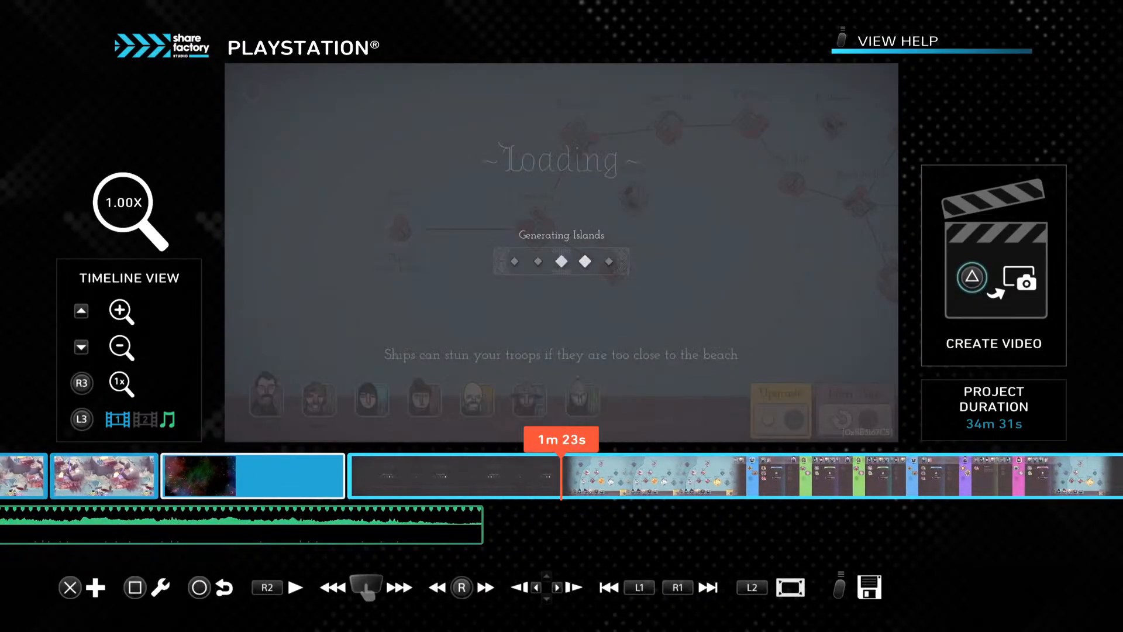
pyautogui.press('Return')
pyautogui.press('Return')
pyautogui.press('Return')
pyautogui.press('Left')
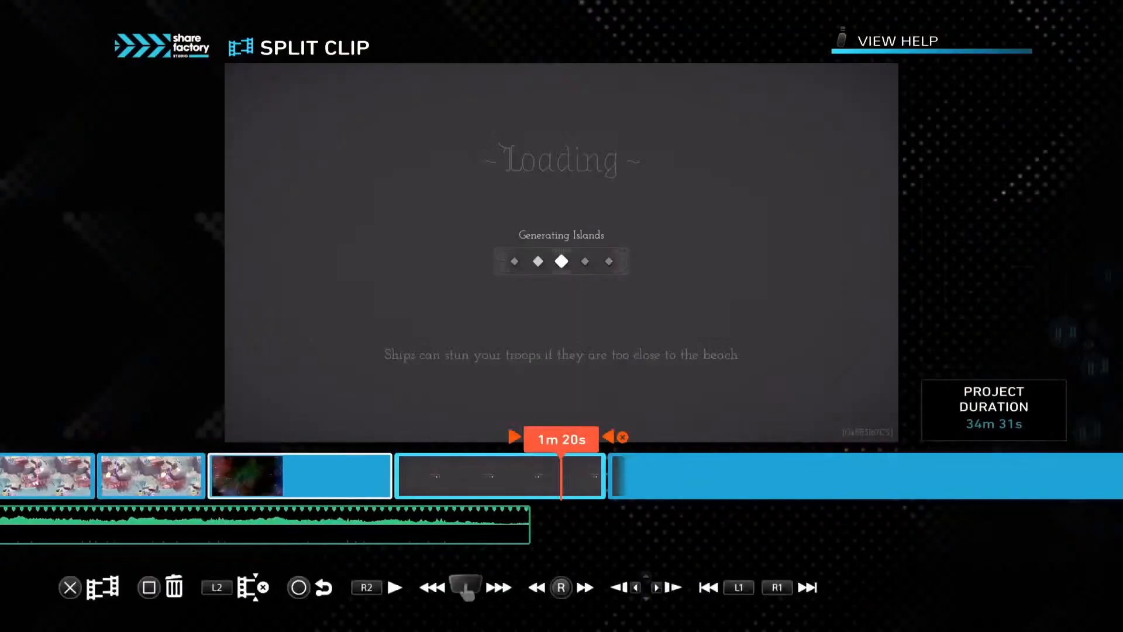
pyautogui.press('Delete')
pyautogui.press('Return')
pyautogui.press('Escape')
# - Play the STARS background clip from 1m 0s through its join with the island map footage
pyautogui.press('Left')
pyautogui.press('Left')
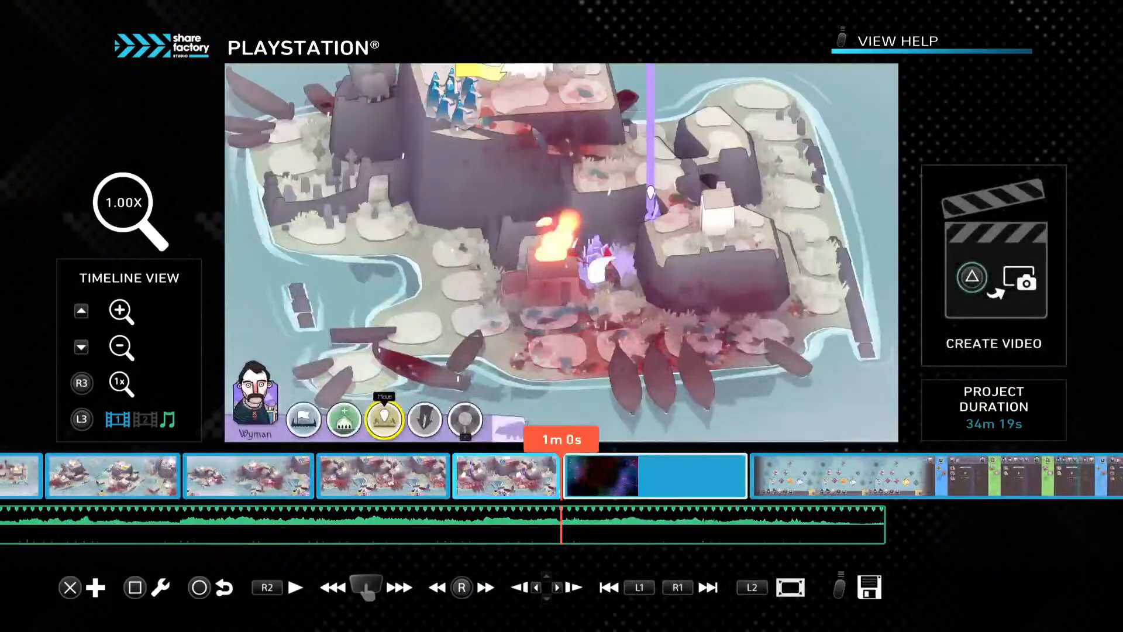
pyautogui.press('Right')
pyautogui.press('Right')
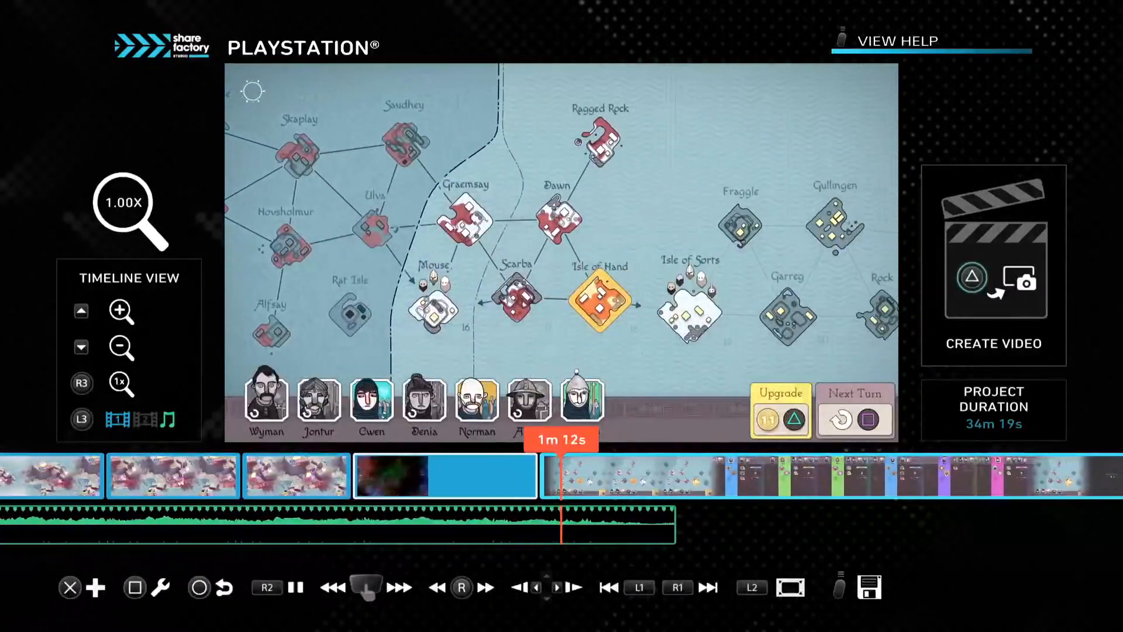
pyautogui.press('space')
pyautogui.press('Left')
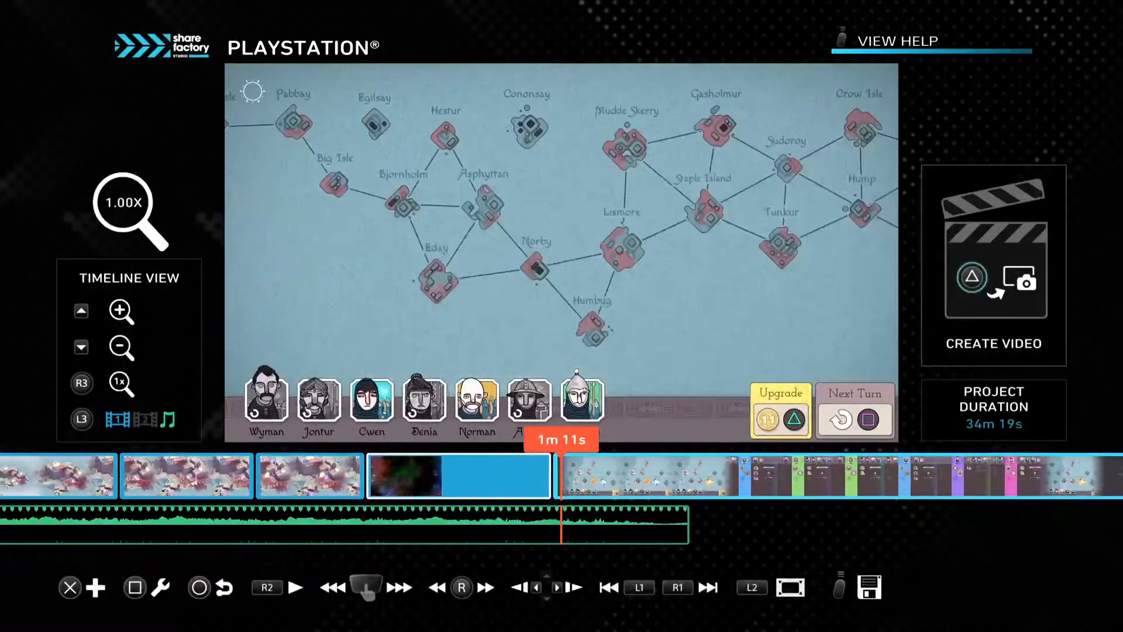
# - Fade out the end of the music over 4.7 seconds and play the ending into the island map footage
pyautogui.press('Right')
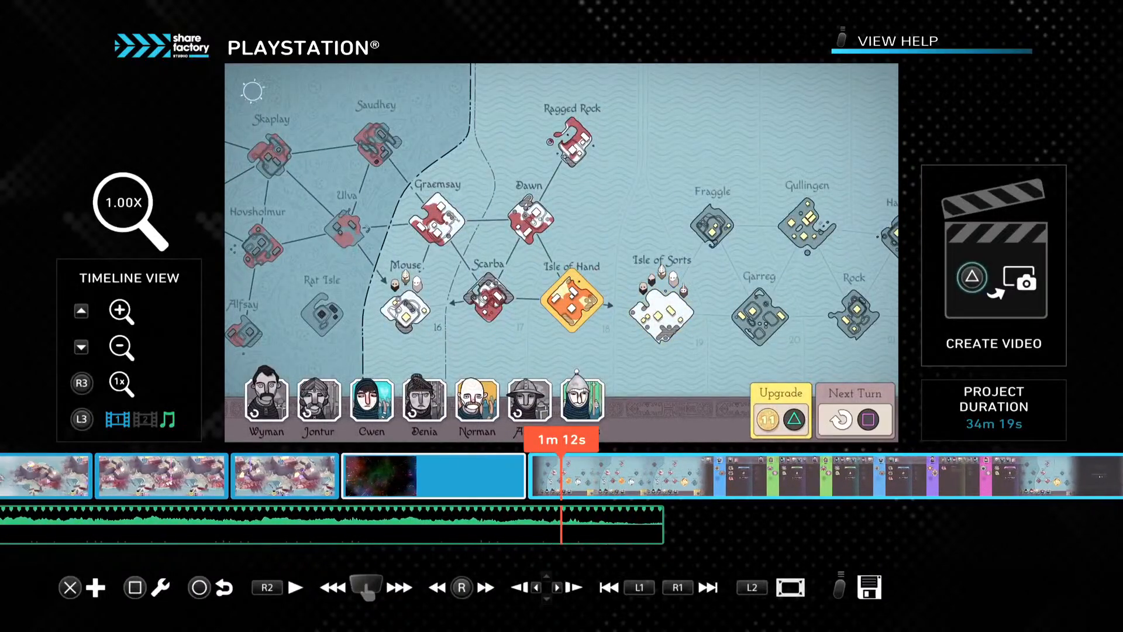
pyautogui.press('Right')
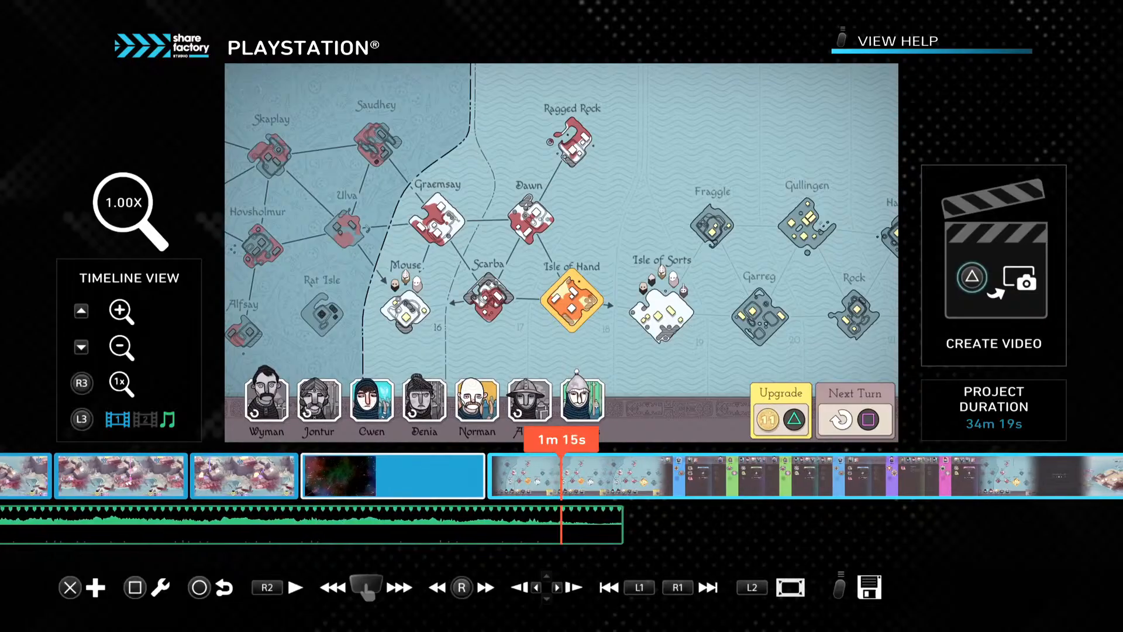
pyautogui.press('square')
pyautogui.press('Return')
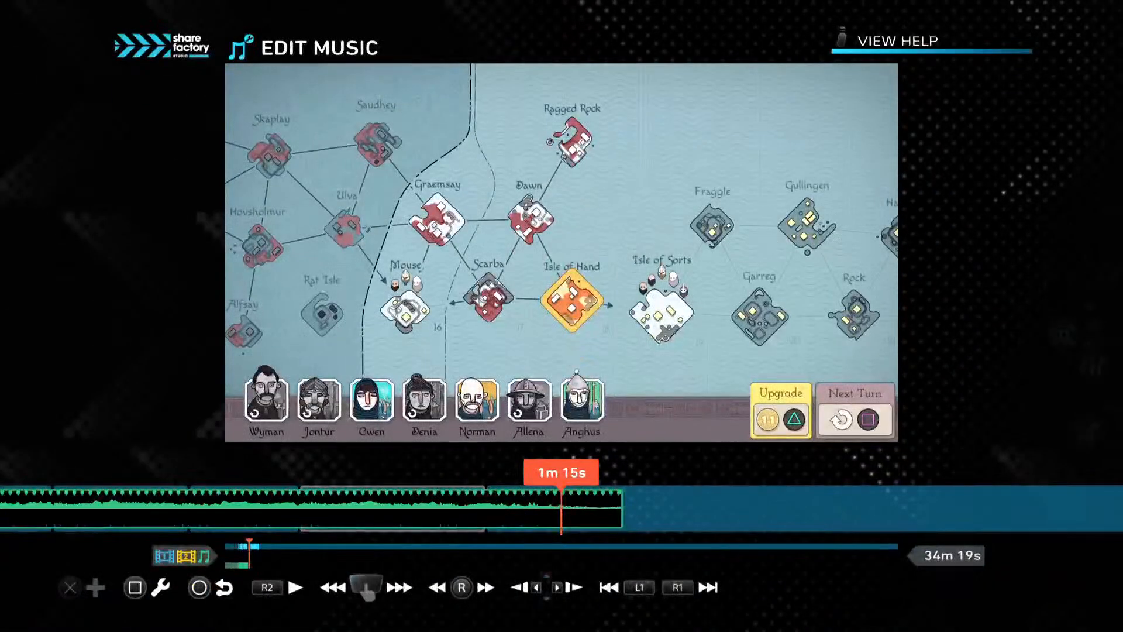
pyautogui.press('square')
pyautogui.press('Return')
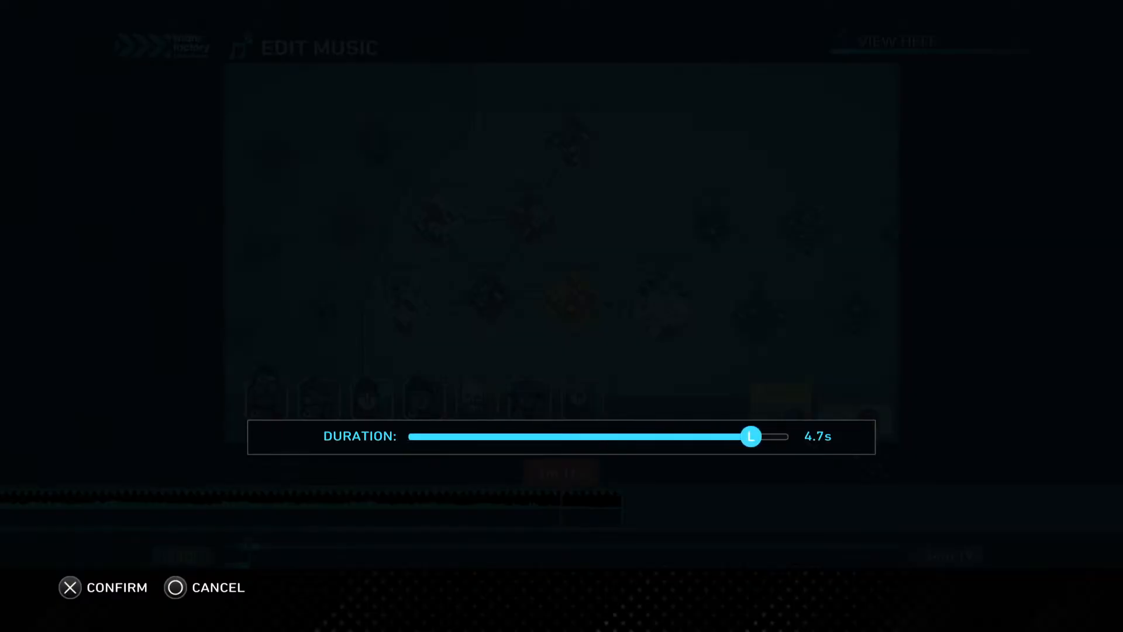
pyautogui.press('Return')
pyautogui.press('Escape')
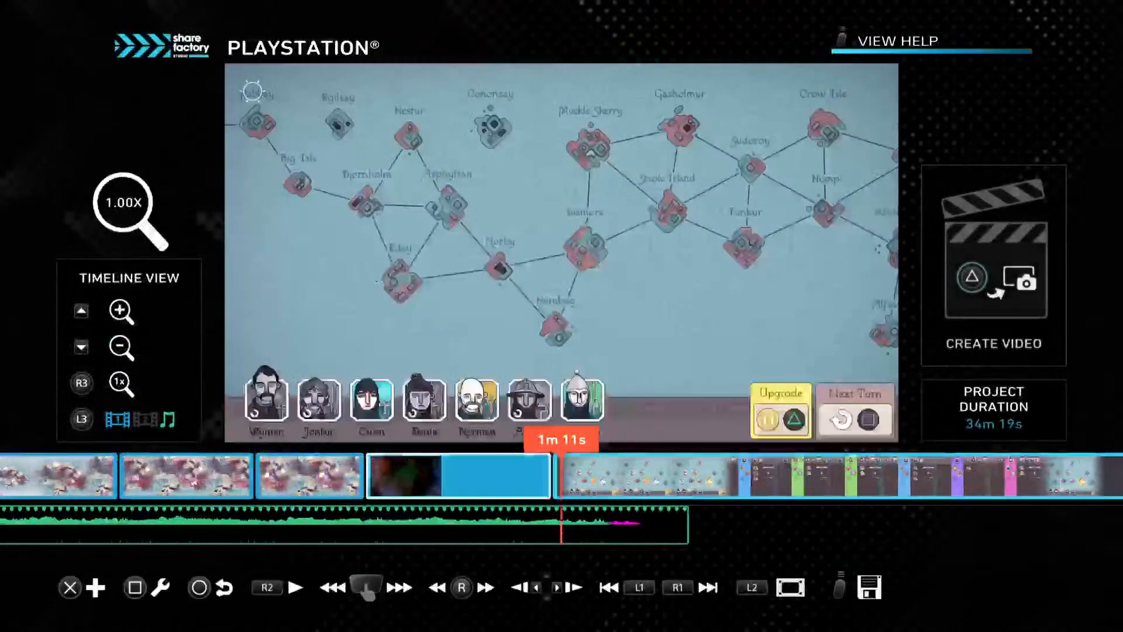
pyautogui.press('Left')
pyautogui.press('space')
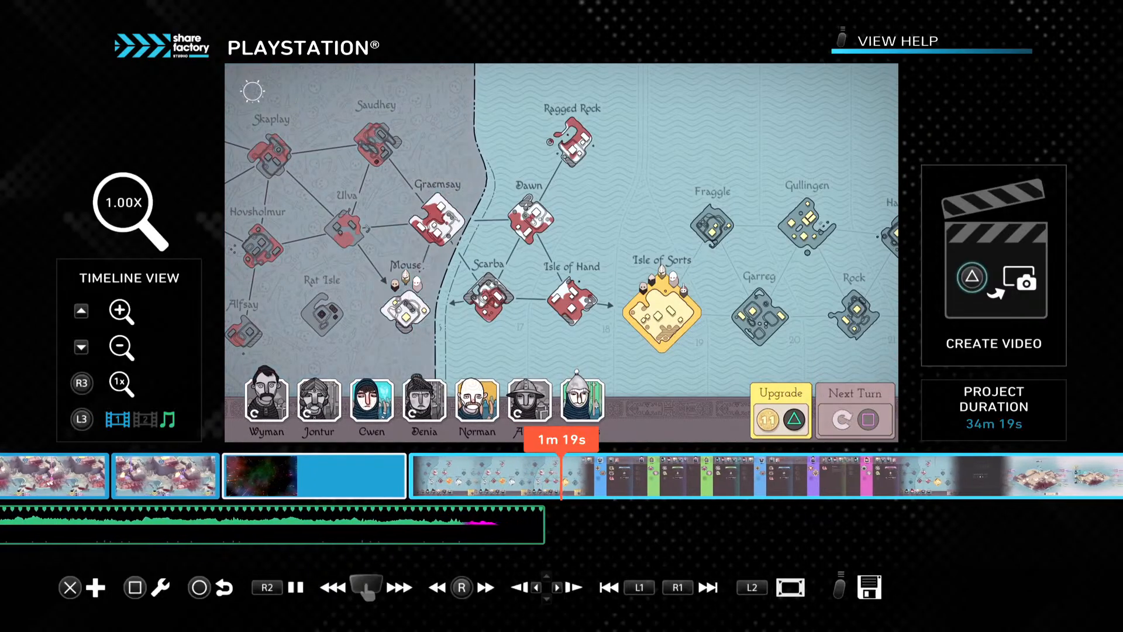
pyautogui.press('Left')
pyautogui.press('Right')
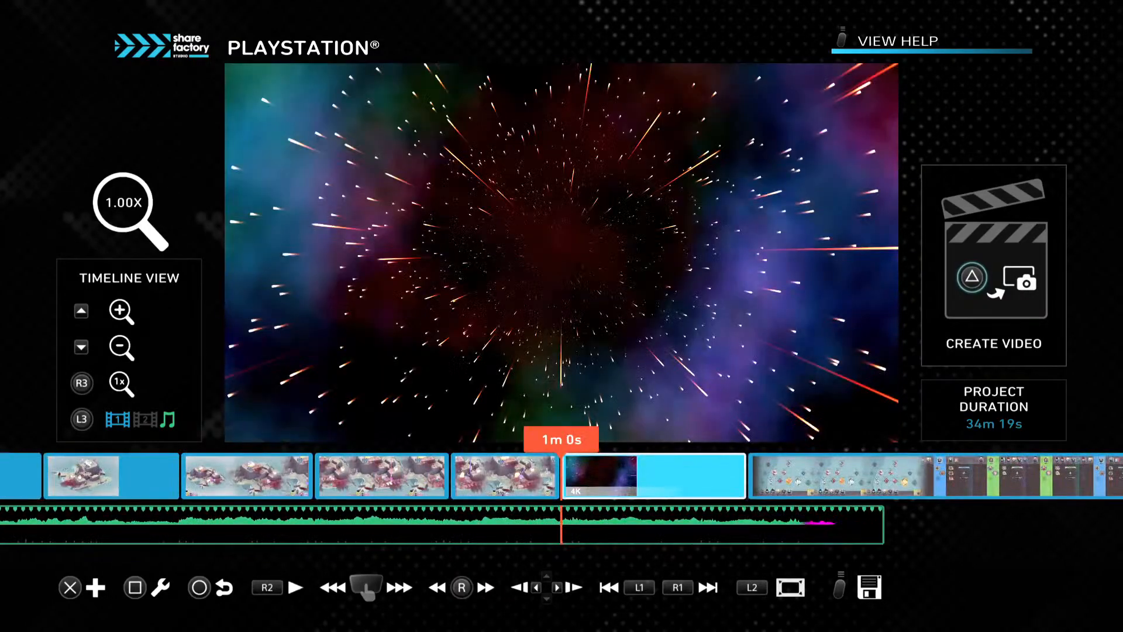
# - Apply the first clip's warm filter with darkened edges to the battle clip at 0m 19s
pyautogui.hscroll(-7, 562, 476)
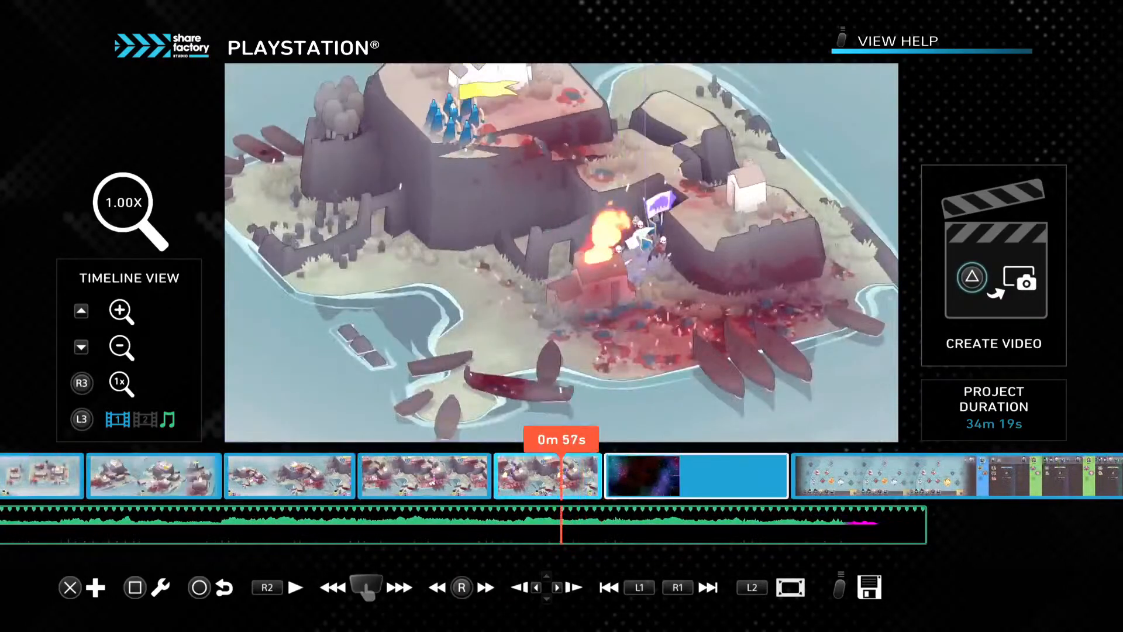
pyautogui.hscroll(-8, 562, 477)
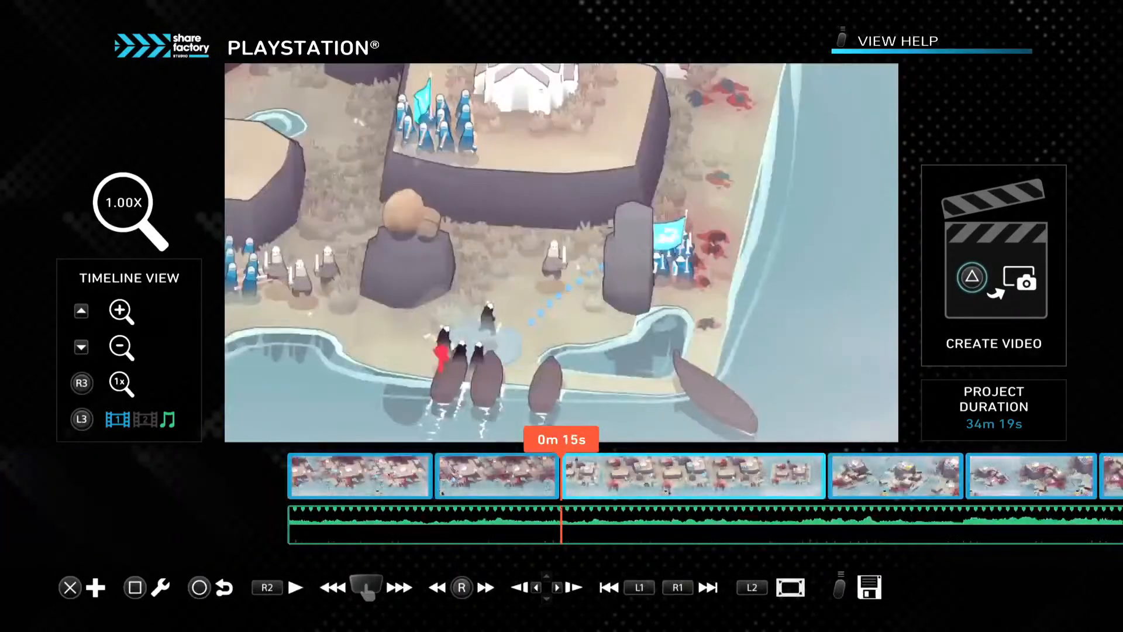
pyautogui.hscroll(-1, 561, 476)
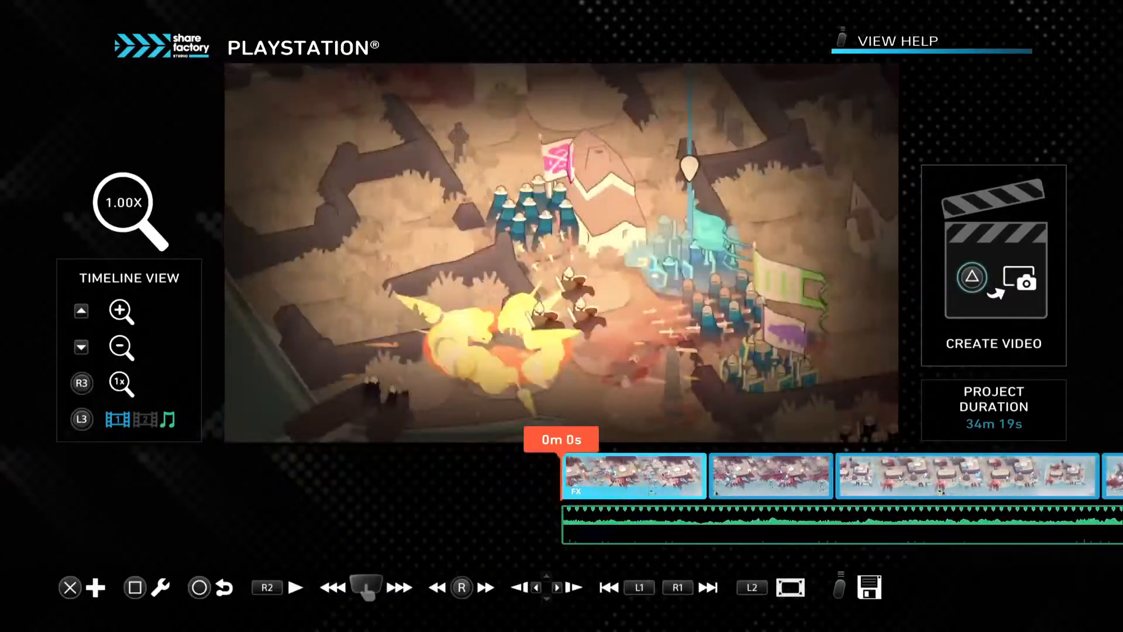
pyautogui.hscroll(2, 562, 476)
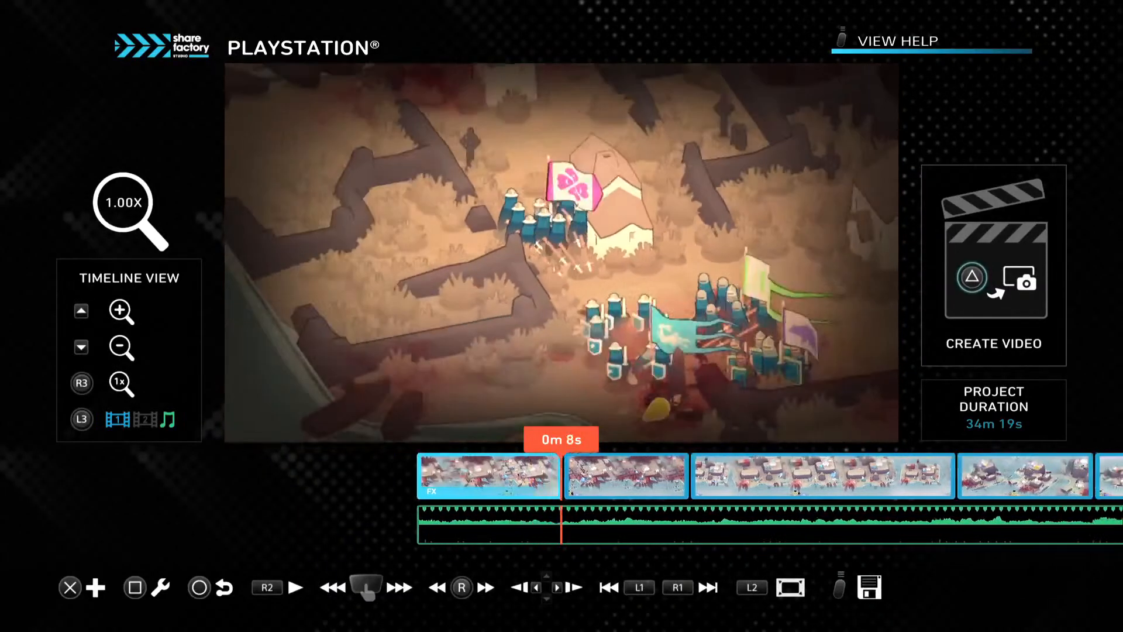
pyautogui.hscroll(1, 562, 476)
pyautogui.hscroll(2, 562, 476)
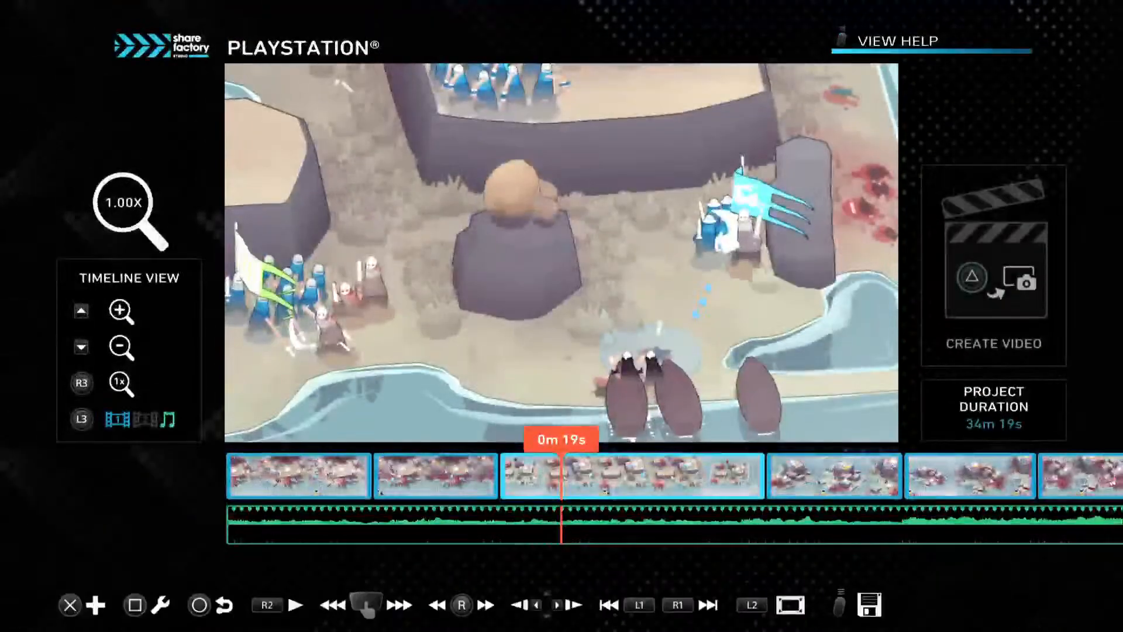
pyautogui.press('Return')
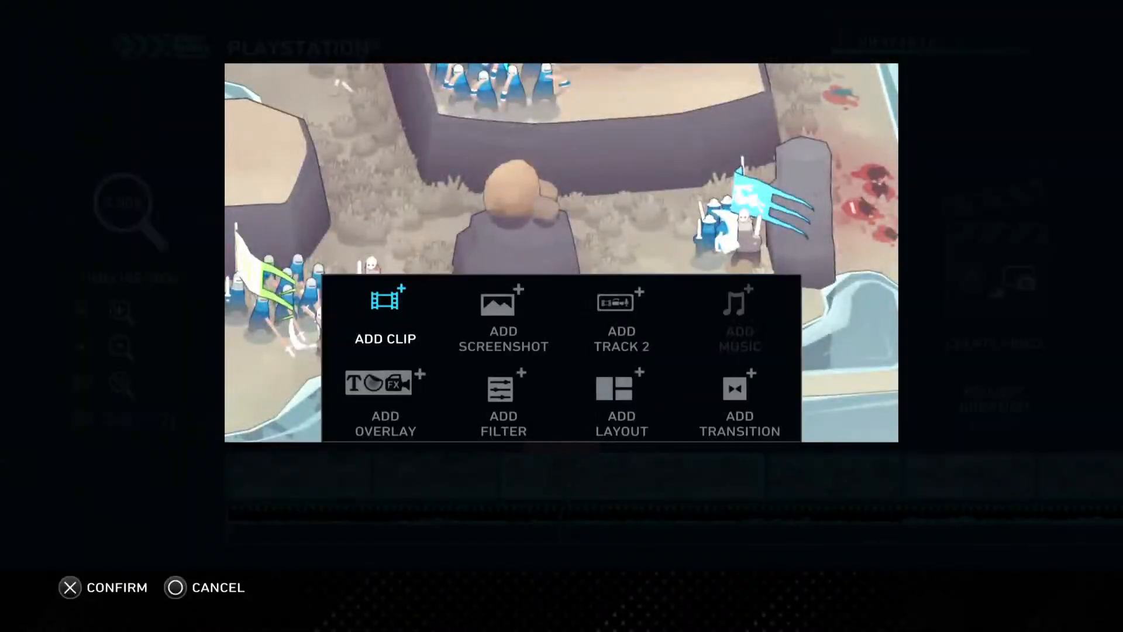
pyautogui.press('Right')
pyautogui.press('Return')
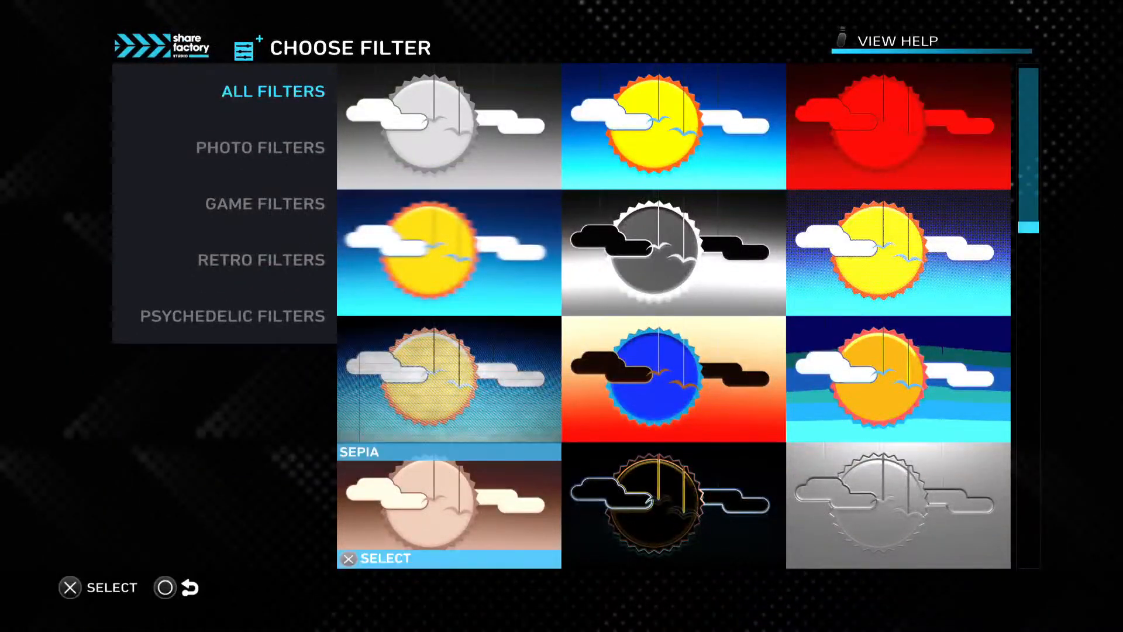
pyautogui.press('Down')
pyautogui.press('Down')
pyautogui.press('Down')
pyautogui.press('Down')
pyautogui.press('Down')
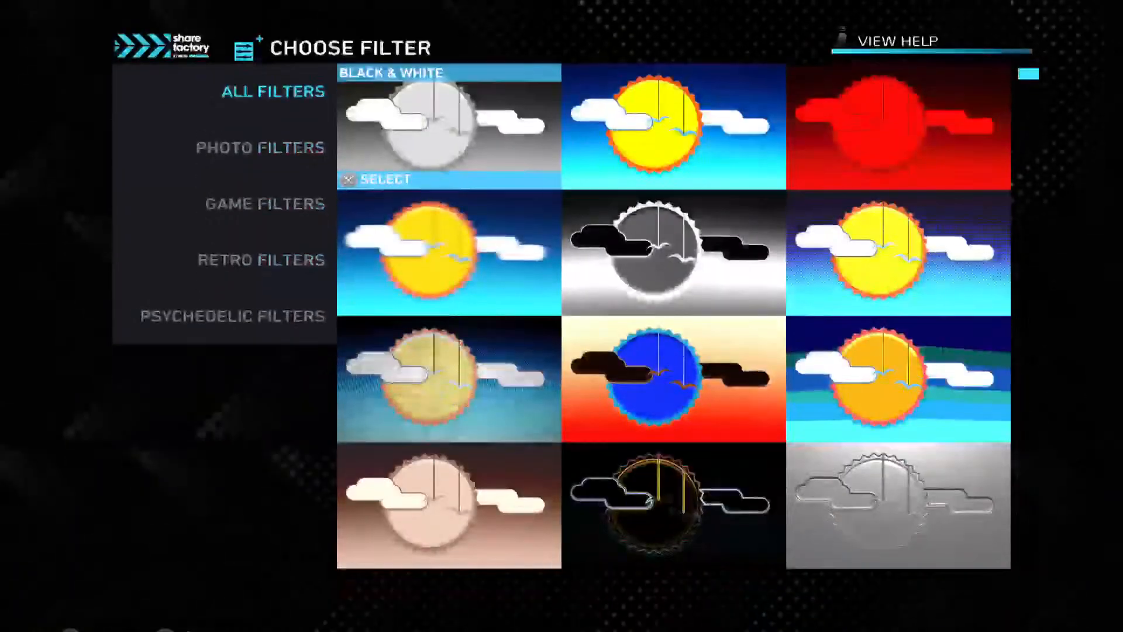
# - Apply the same warm filter to the following battle clip and move on to the clip at 0m 42s
pyautogui.press('Down')
pyautogui.press('Down')
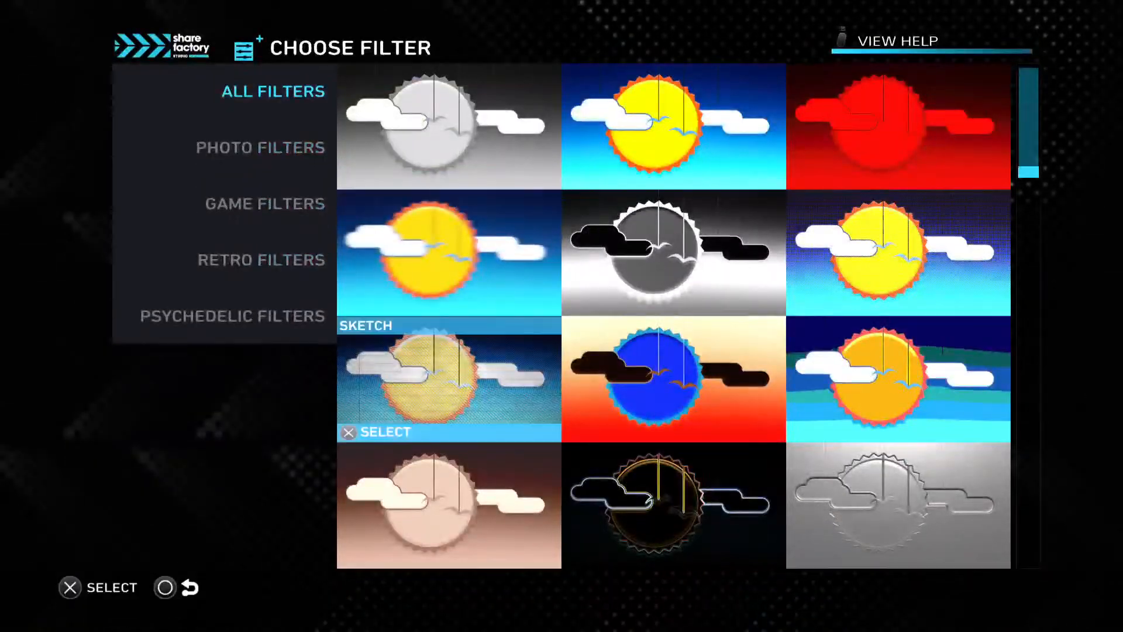
pyautogui.press('Down')
pyautogui.press('Down')
pyautogui.press('Down')
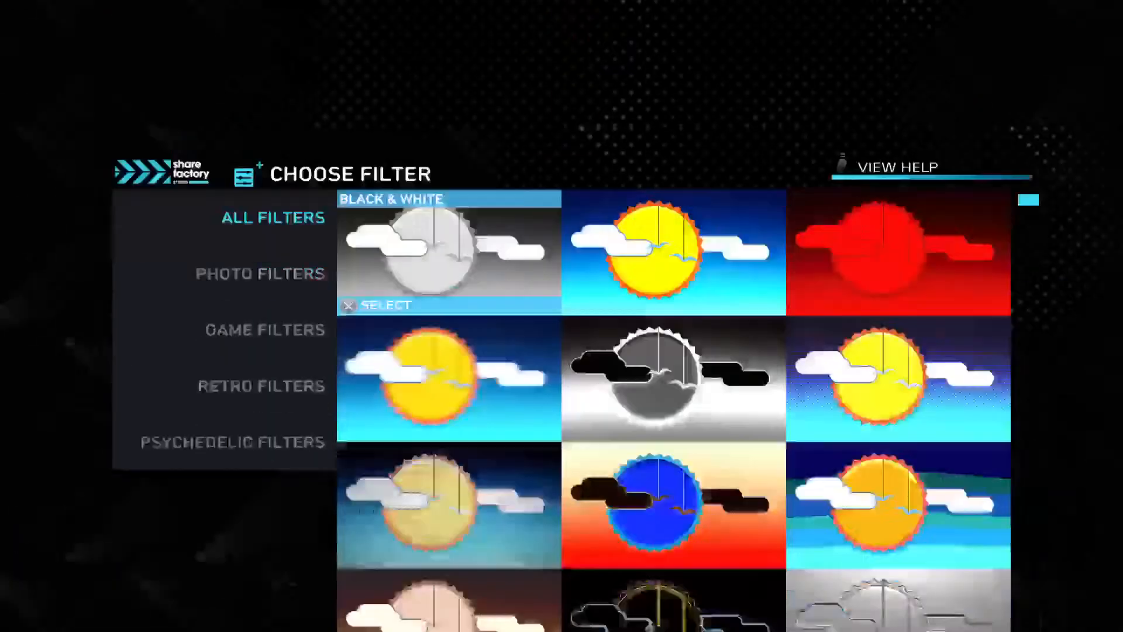
# - Apply the same warm filter with darkened edges to the battle clip at 0m 42s
pyautogui.press('Down')
pyautogui.press('Down')
pyautogui.press('Down')
pyautogui.press('Down')
pyautogui.press('Down')
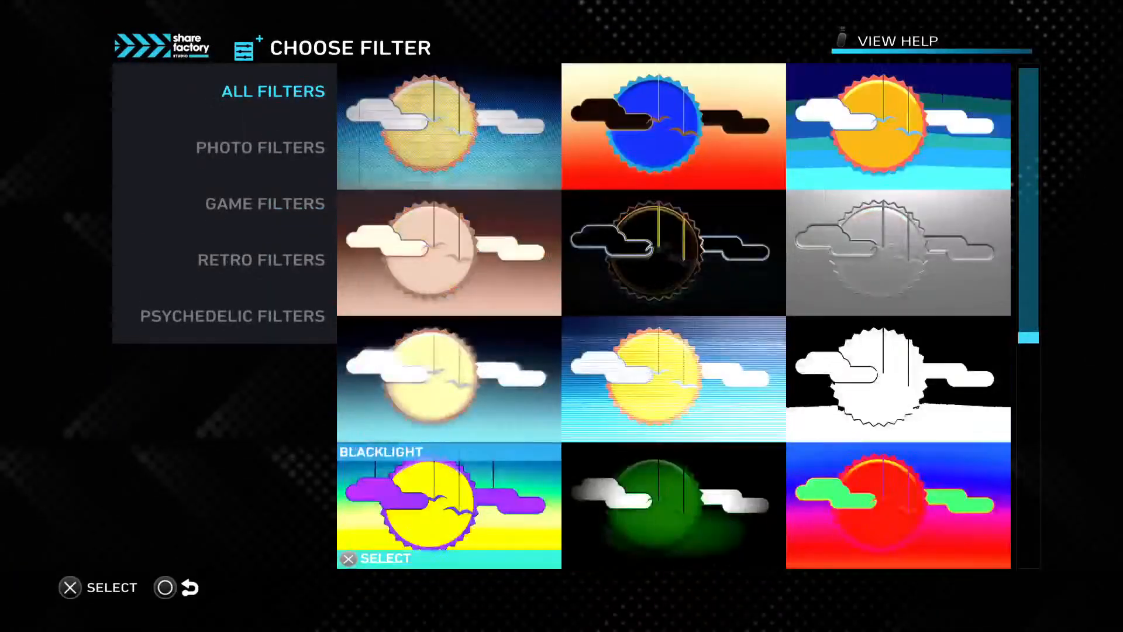
pyautogui.press('Down')
pyautogui.press('Down')
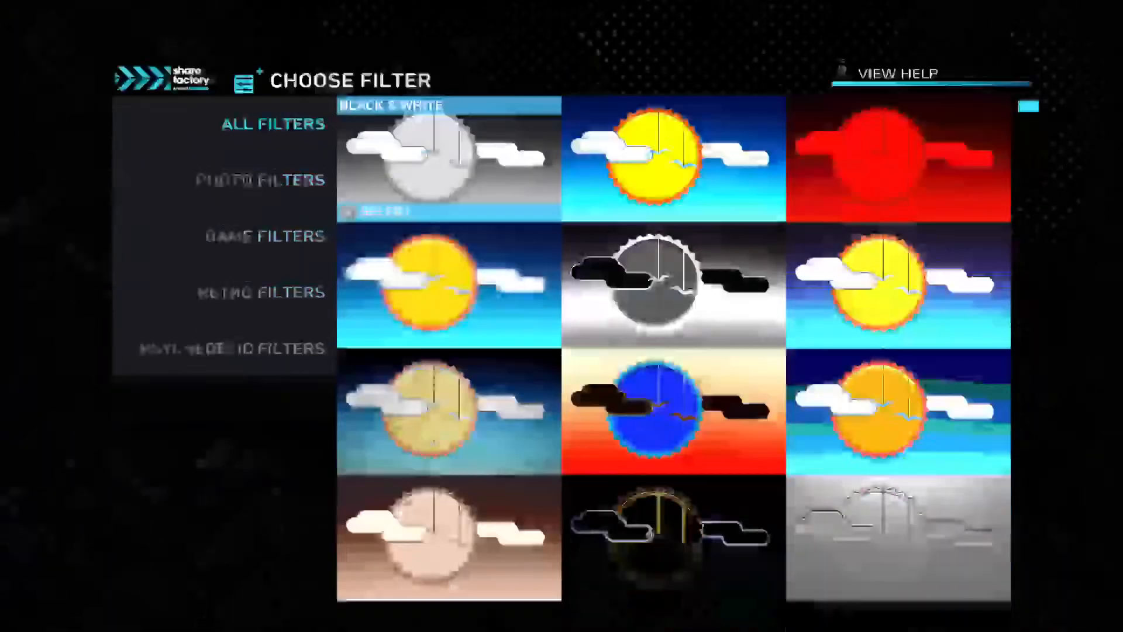
# - Apply the warm filter to the clip at 0m 49s and to the last battle clip before the STARS background
pyautogui.press('Down')
pyautogui.press('Down')
pyautogui.press('Down')
pyautogui.press('Down')
pyautogui.press('Down')
pyautogui.press('Down')
pyautogui.press('Down')
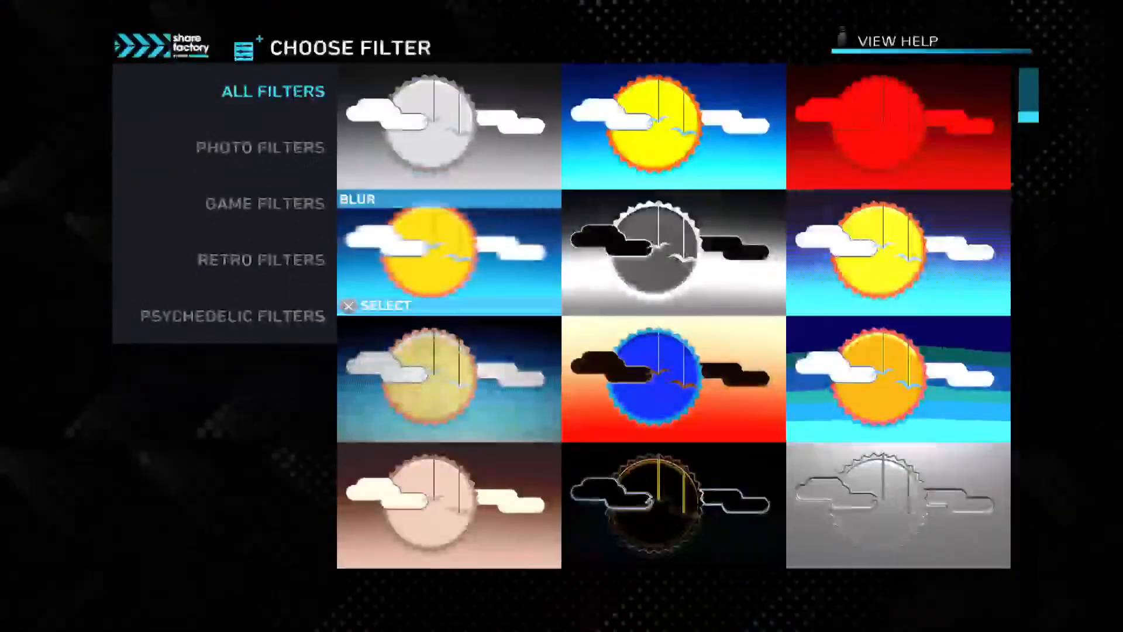
pyautogui.press('Down')
pyautogui.press('Down')
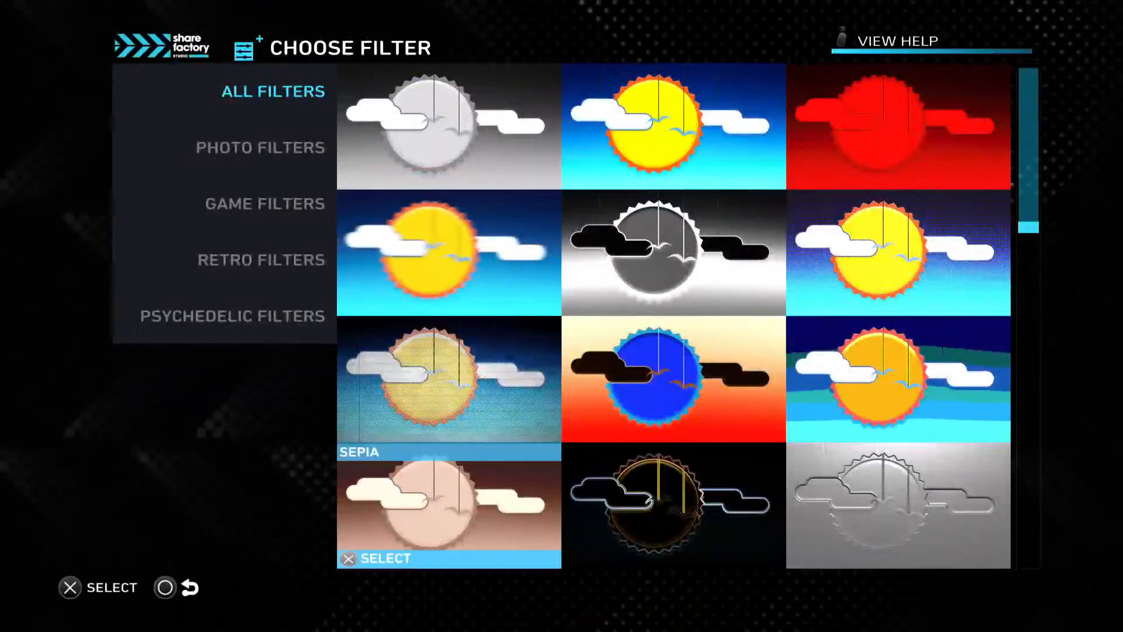
pyautogui.press('Down')
pyautogui.press('Down')
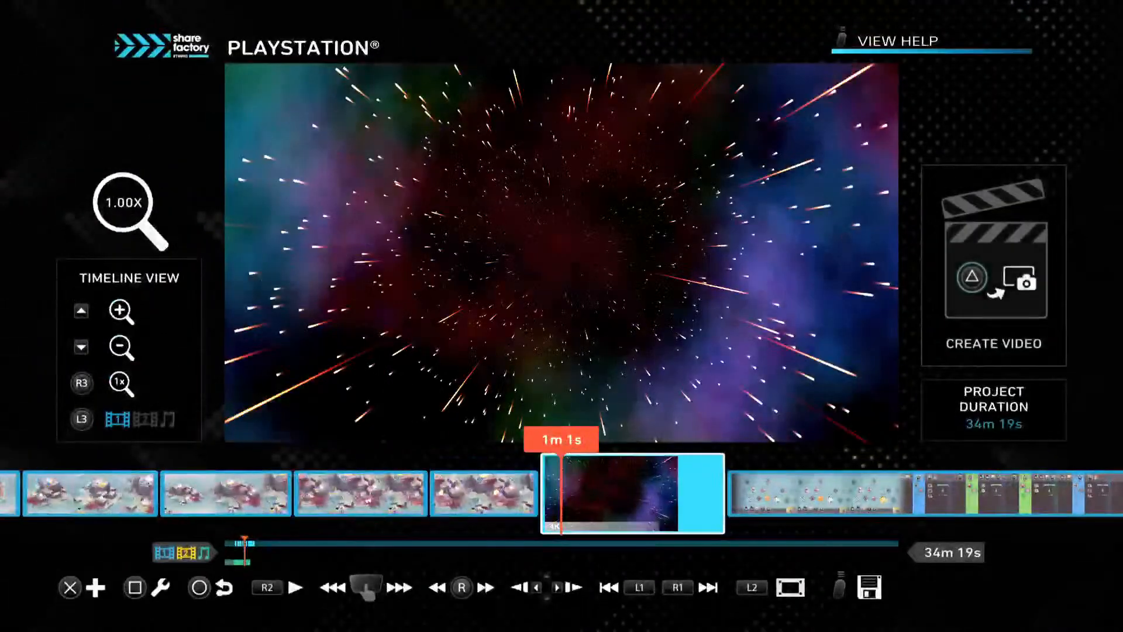
# - Go back through the filtered clips to 0m 19s and advance to the island battle clip at 0m 31s
pyautogui.press('Right')
pyautogui.press('Left')
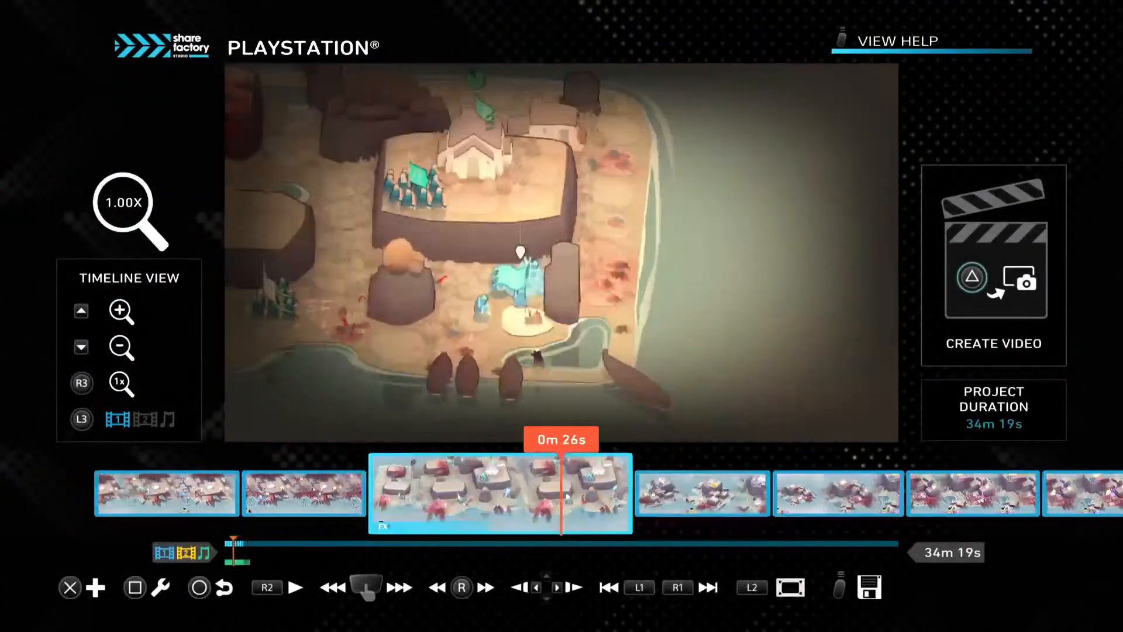
pyautogui.press('Left')
pyautogui.press('Right')
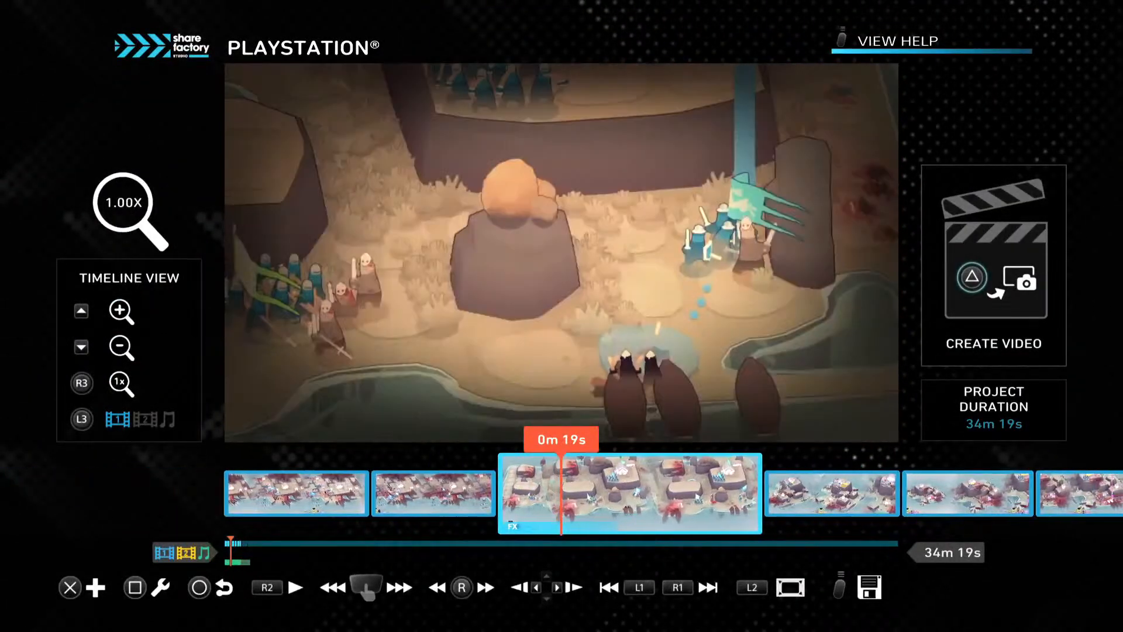
pyautogui.press('Right')
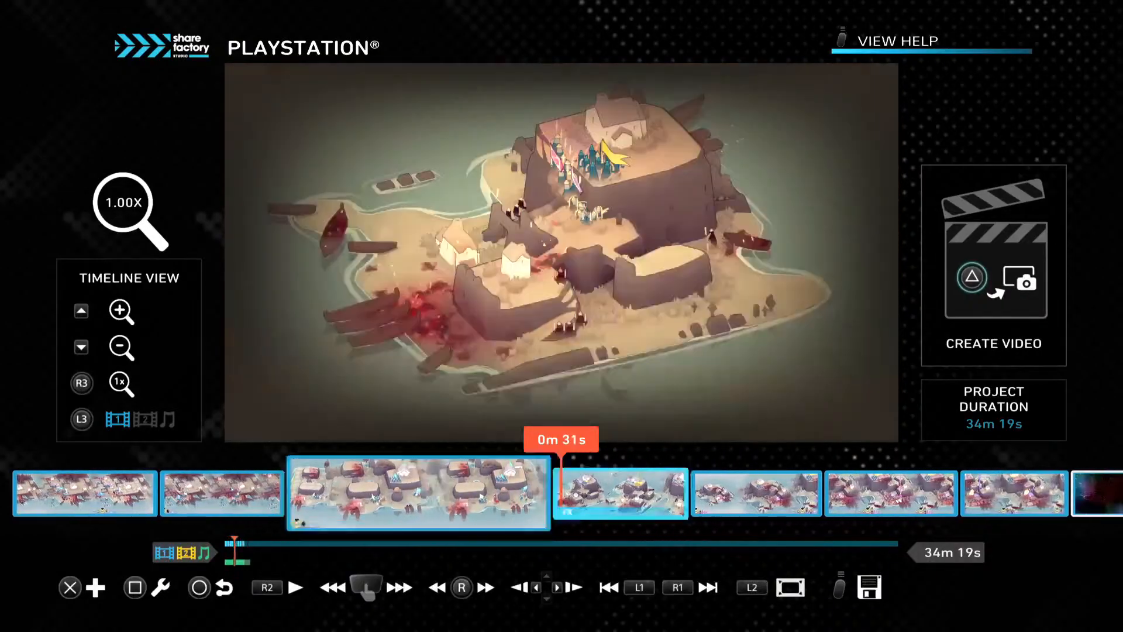
pyautogui.press('Return')
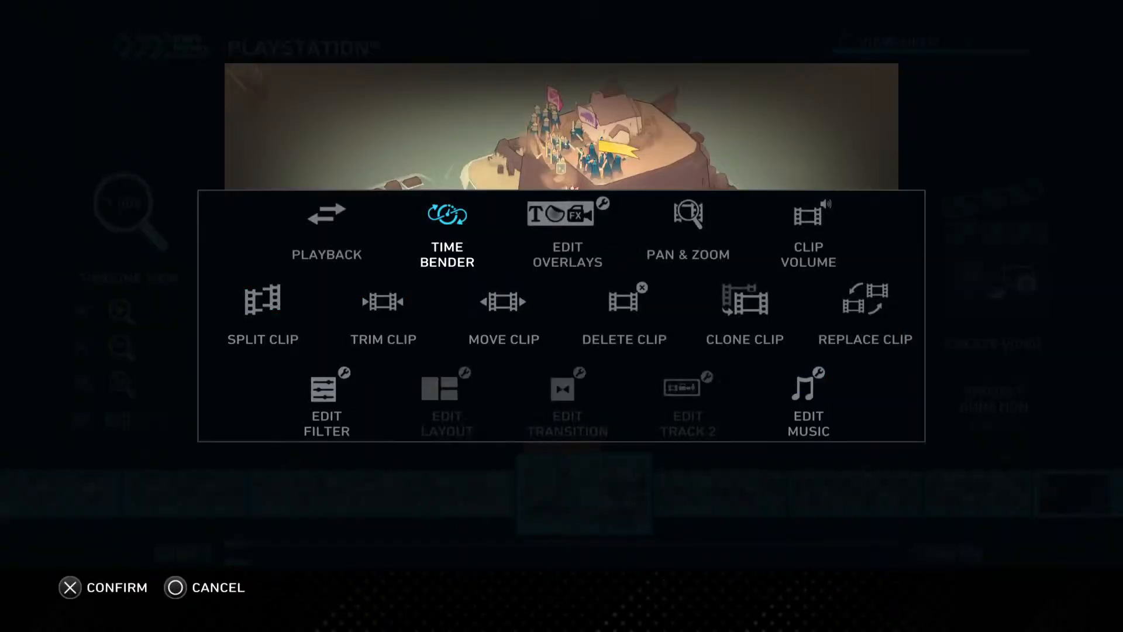
pyautogui.press('Escape')
pyautogui.press('Right')
pyautogui.press('Left')
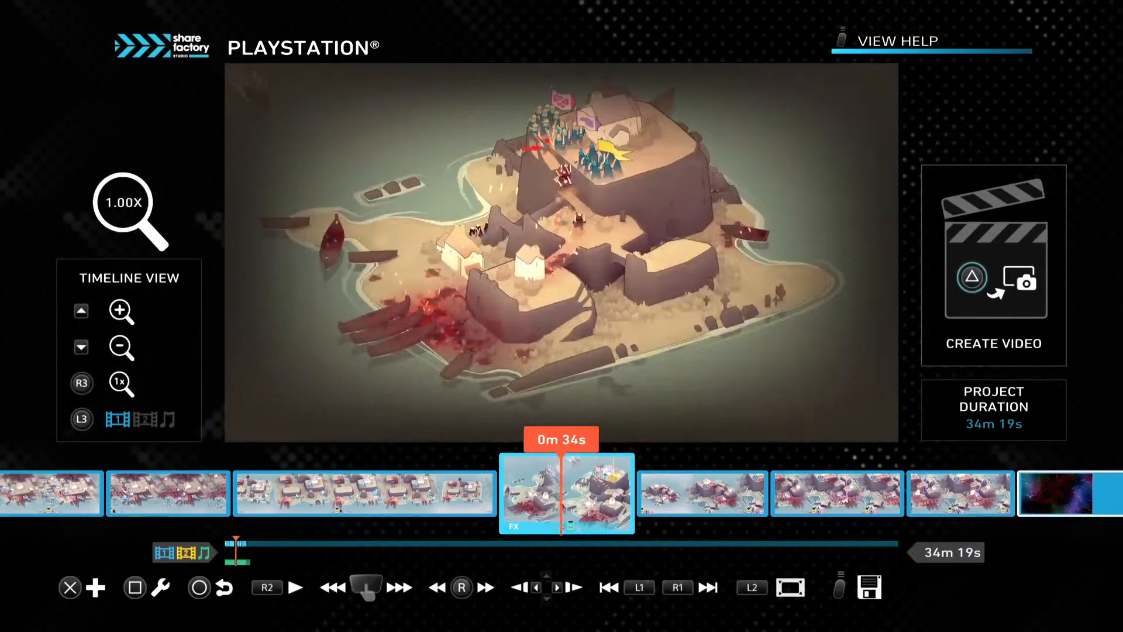
pyautogui.press('Right')
pyautogui.press('Return')
# - Zoom the battle clip at about 0m 34s to 200%, framed on the troops defending the hilltop house
pyautogui.press('Return')
pyautogui.press('Escape')
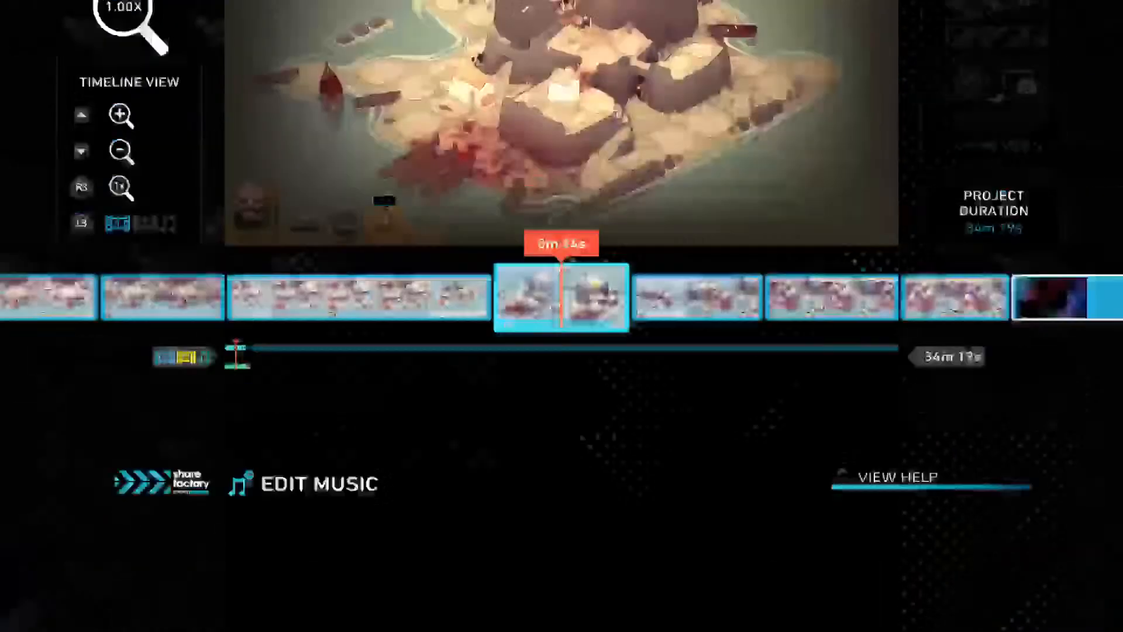
pyautogui.press('Return')
pyautogui.press('Return')
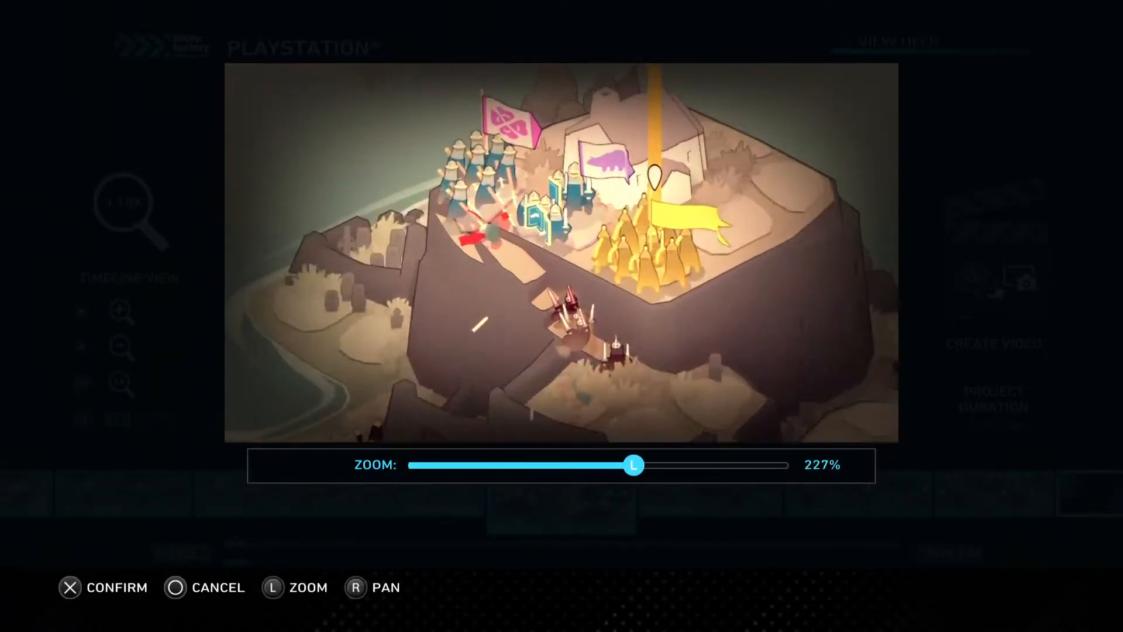
pyautogui.press('Right')
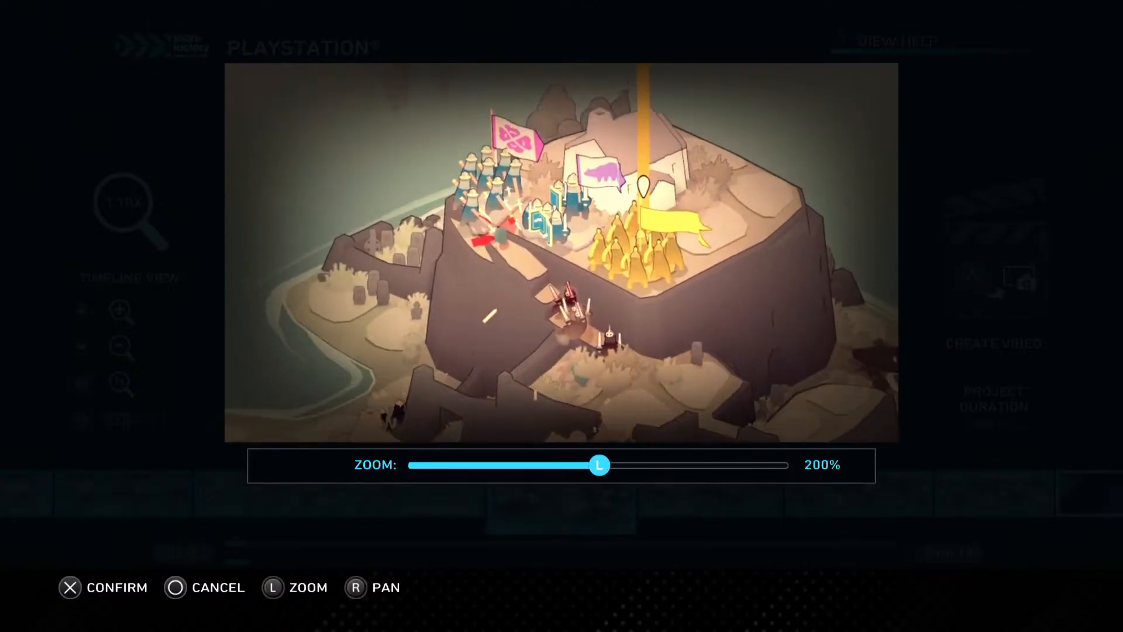
pyautogui.press('Return')
# - Play on to 0m 39s, zoom the following battle clip to 200% and pan it onto the fighting at the shore
pyautogui.press('Left')
pyautogui.press('space')
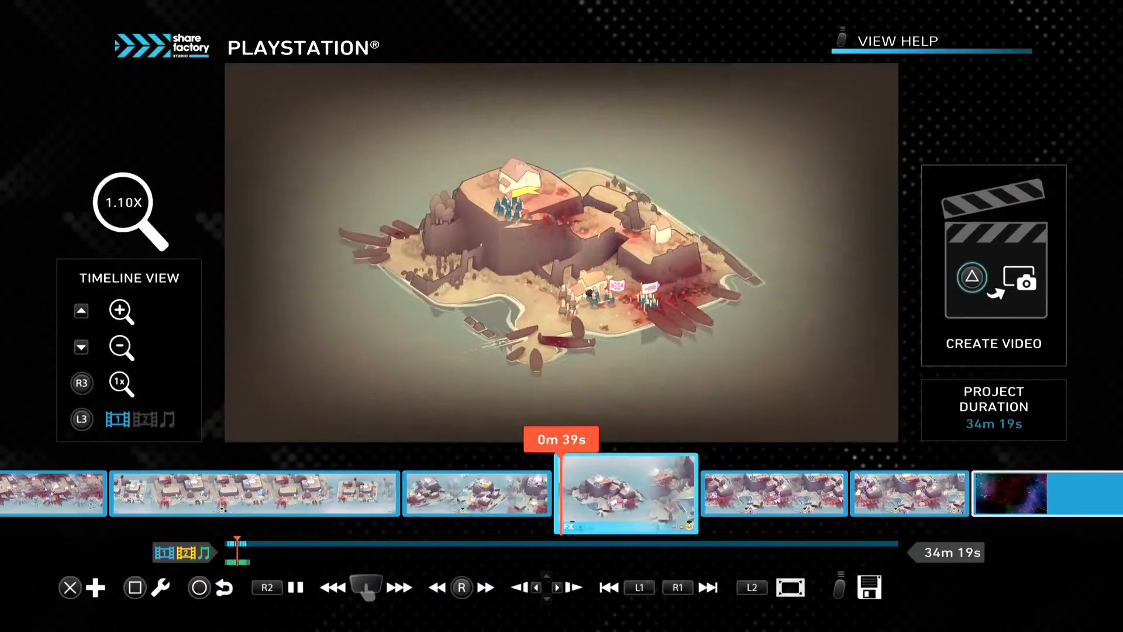
pyautogui.press('s')
pyautogui.press('Return')
pyautogui.press('Up')
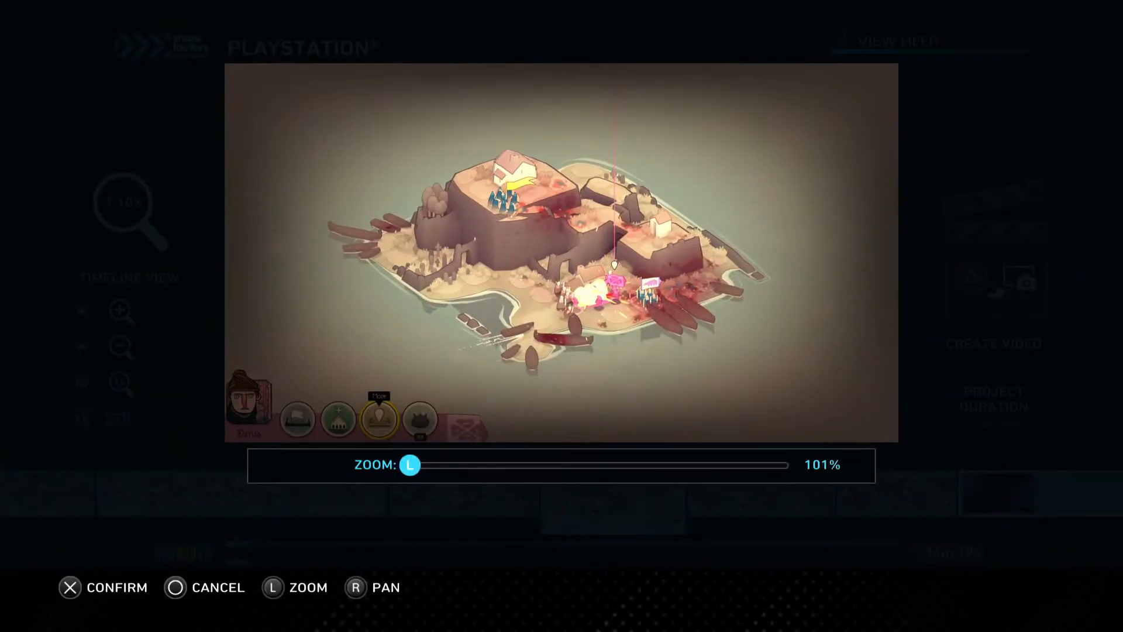
pyautogui.press('Up')
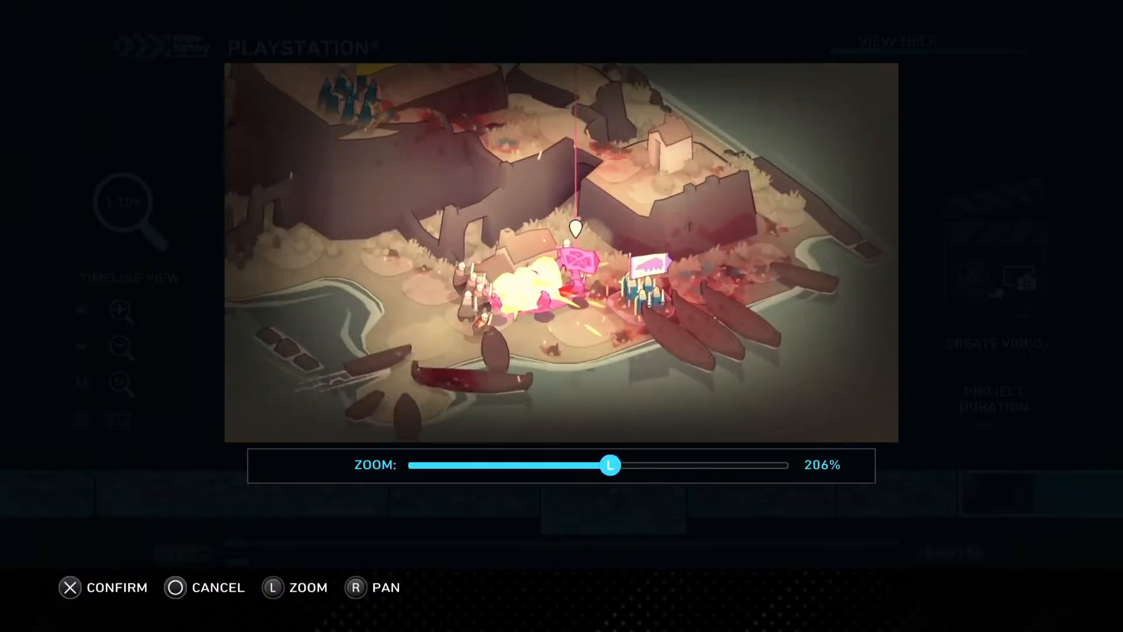
pyautogui.press('Down')
pyautogui.press('Down')
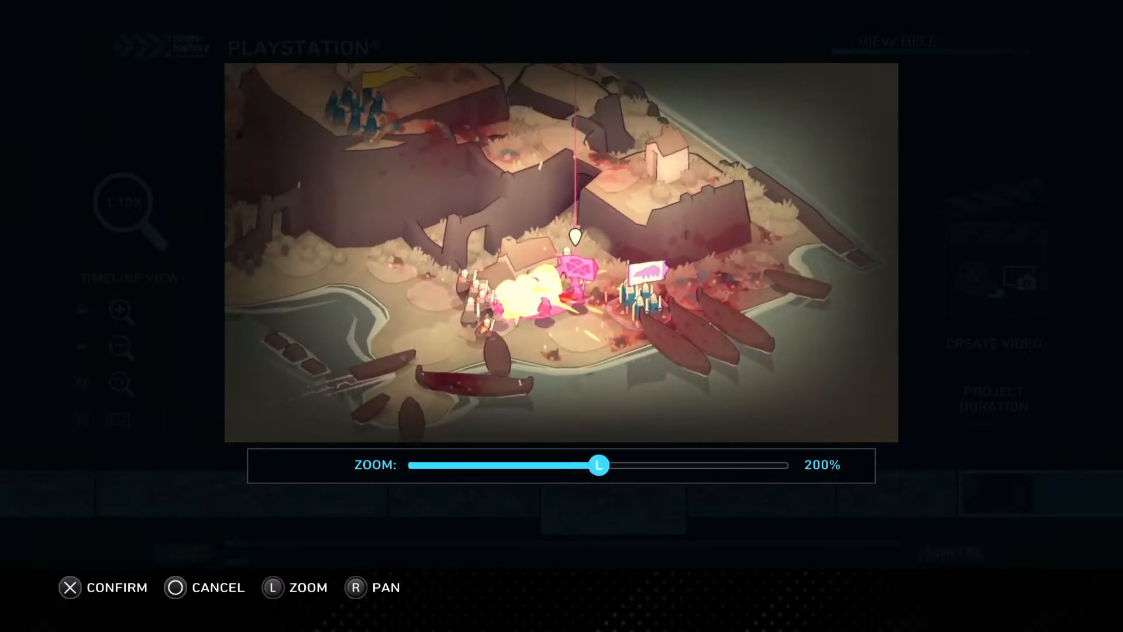
pyautogui.press('Left')
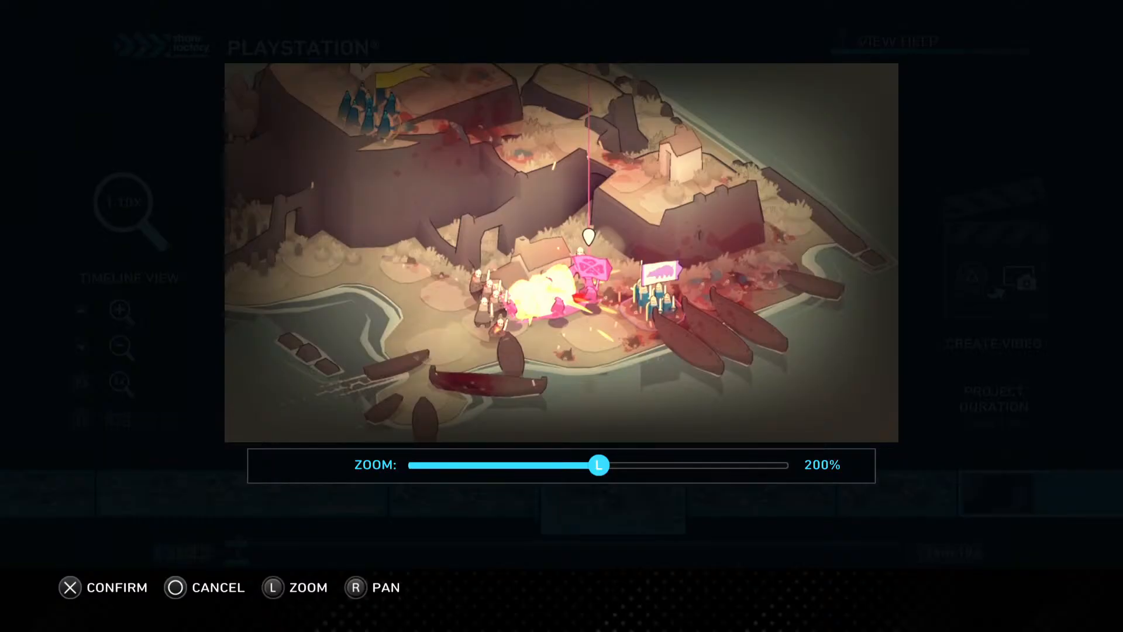
pyautogui.press('Down')
pyautogui.press('Return')
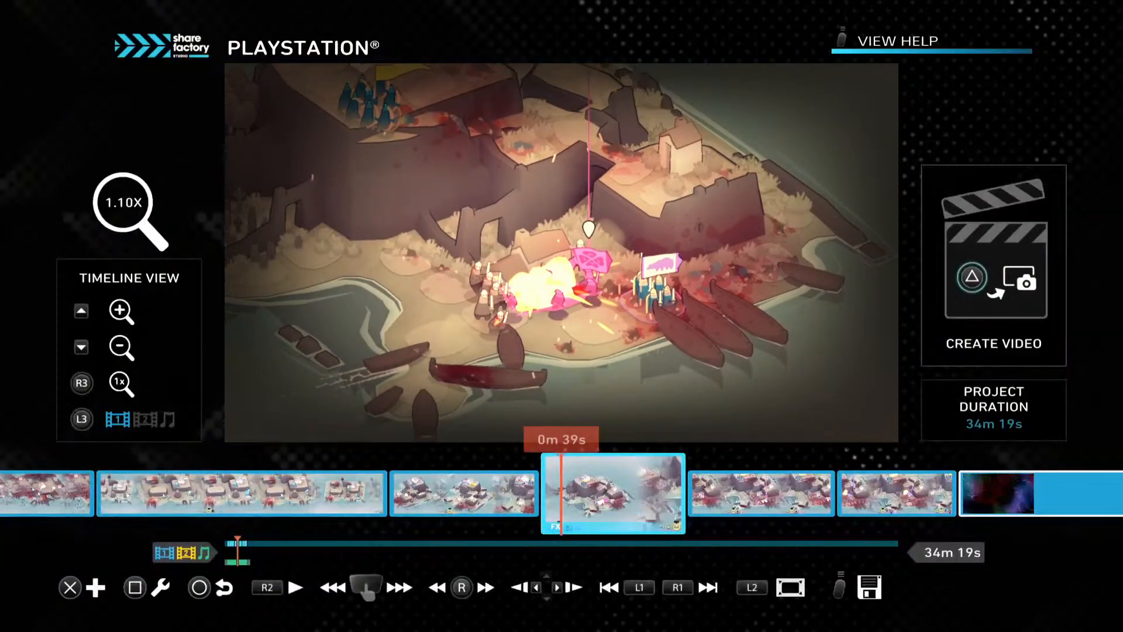
# - Step through the zoomed shore battle clip from 0m 39s to 0m 43s to check its framing
pyautogui.press('Left')
pyautogui.press('Left')
pyautogui.press('Right')
pyautogui.press('Right')
pyautogui.press('Right')
pyautogui.press('Right')
pyautogui.press('Right')
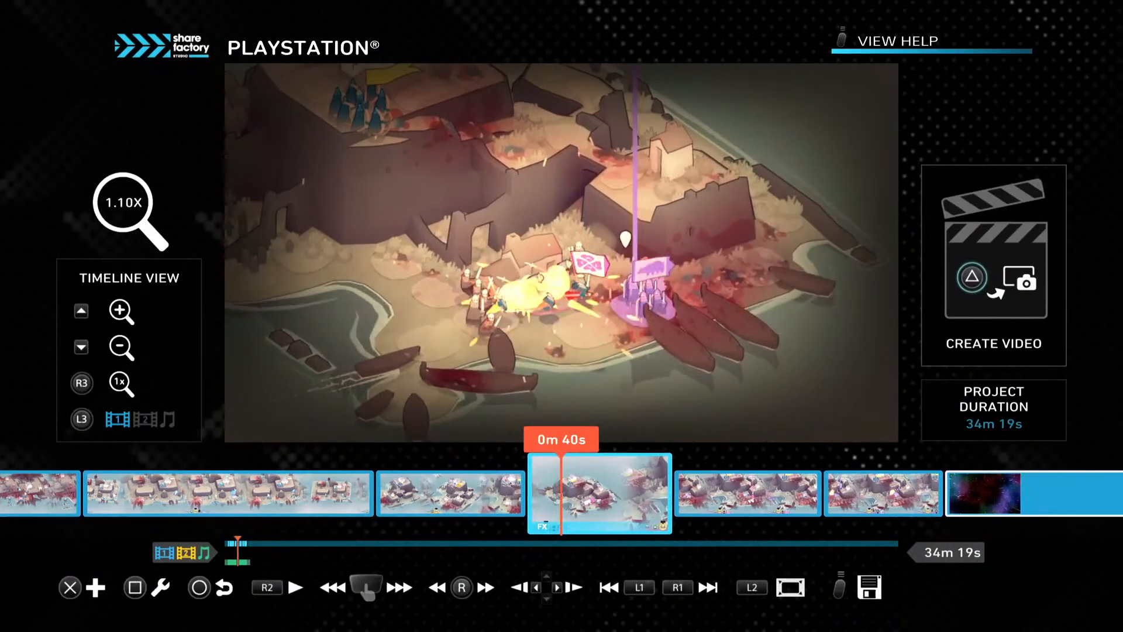
pyautogui.press('Right')
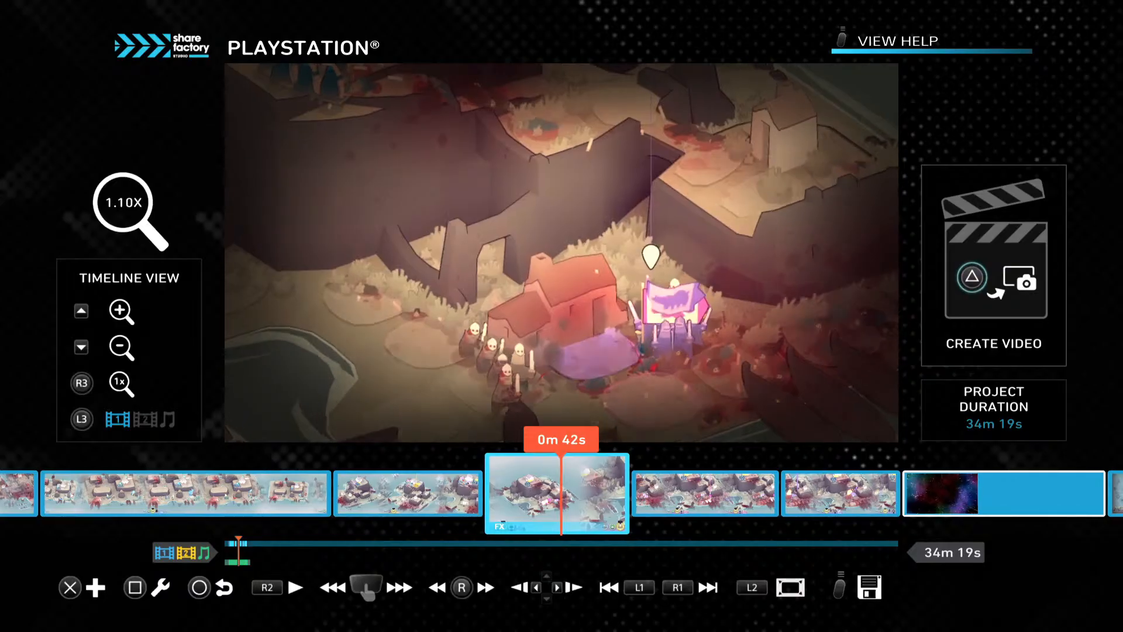
pyautogui.press('Right')
pyautogui.press('Right')
pyautogui.press('Right')
# - Pan the shore battle clip at 0m 43s down and slightly right at 200% zoom, and return to 0m 38s for review
pyautogui.press('Return')
pyautogui.press('Return')
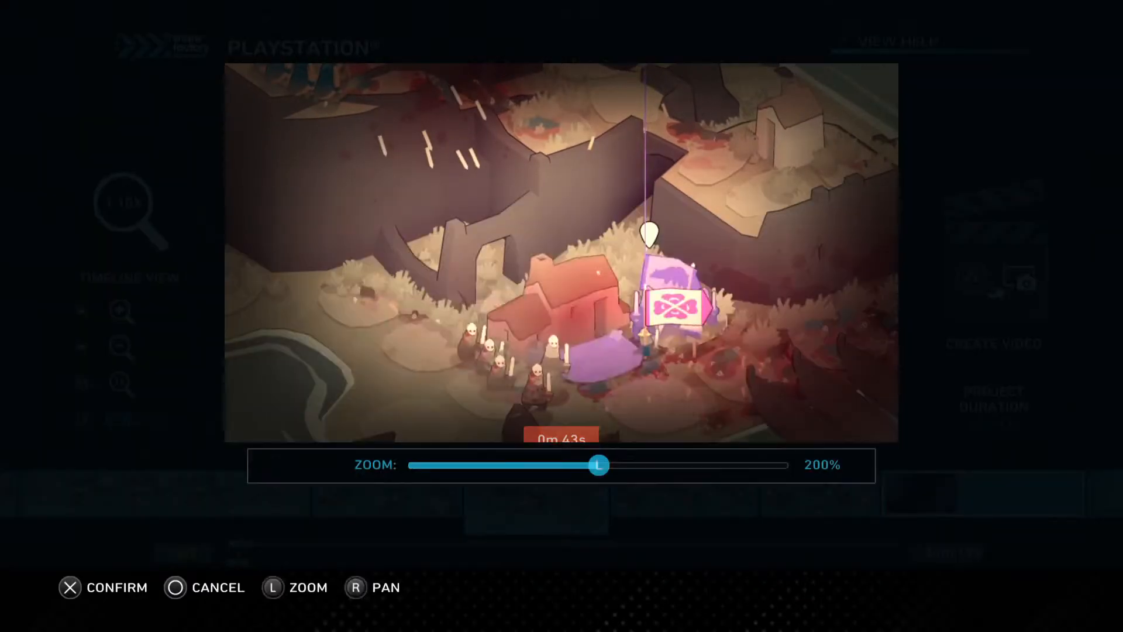
pyautogui.press('Down')
pyautogui.press('Down')
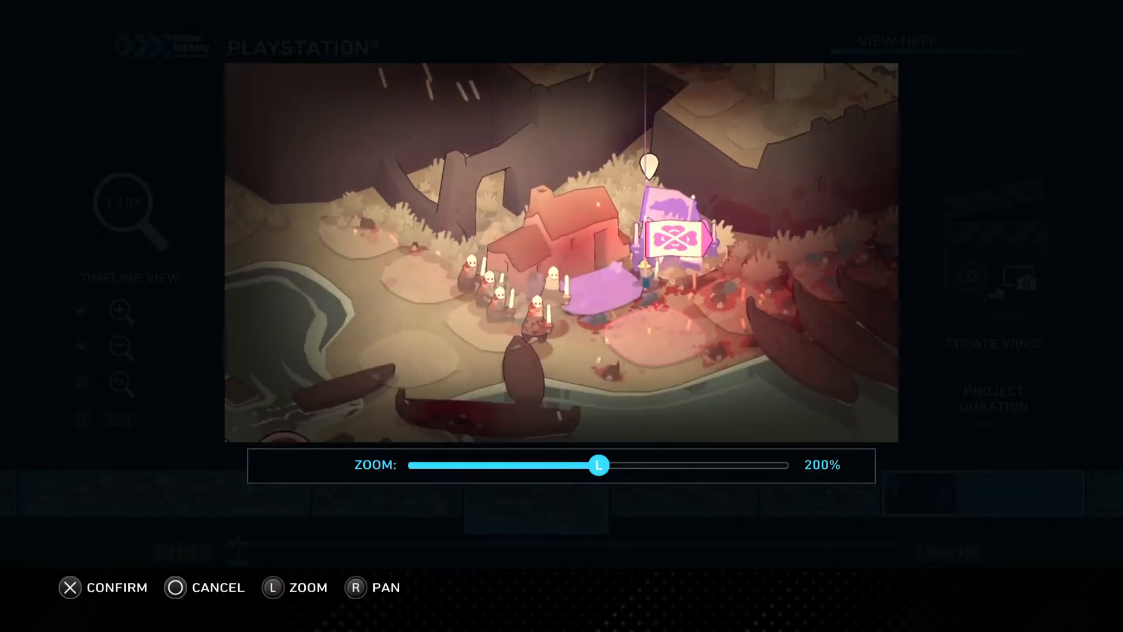
pyautogui.press('Right')
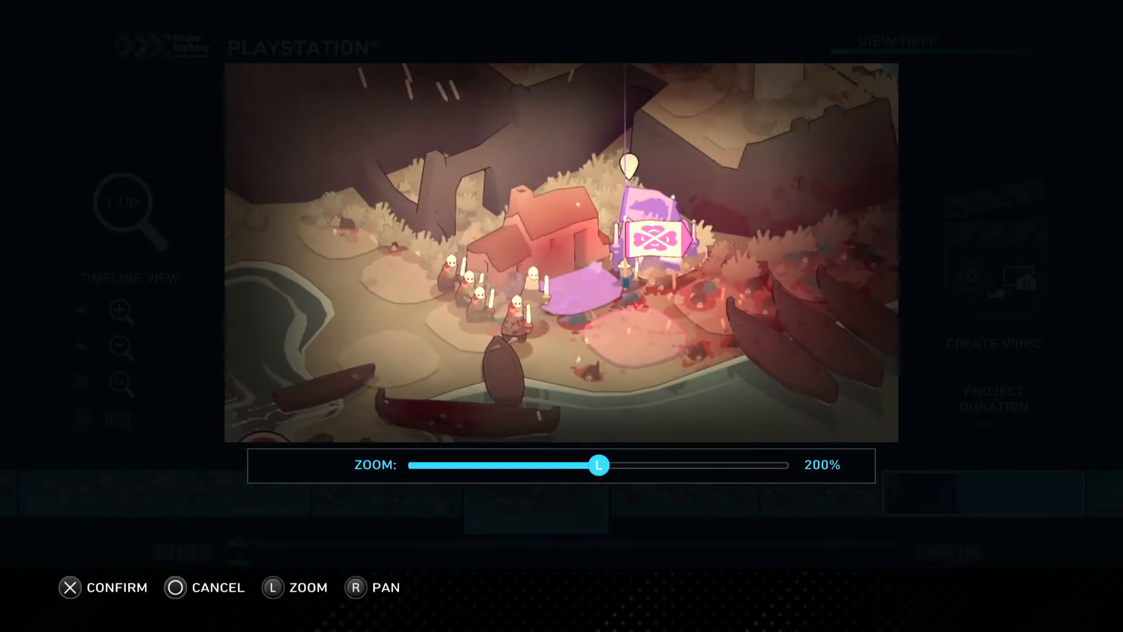
pyautogui.press('Down')
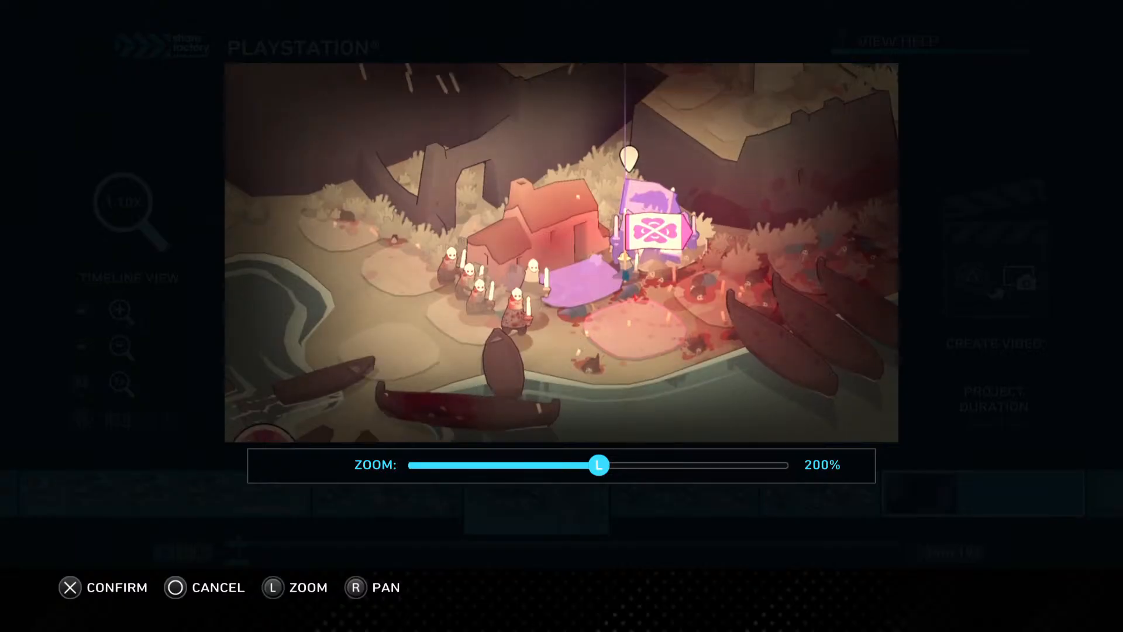
pyautogui.press('Up')
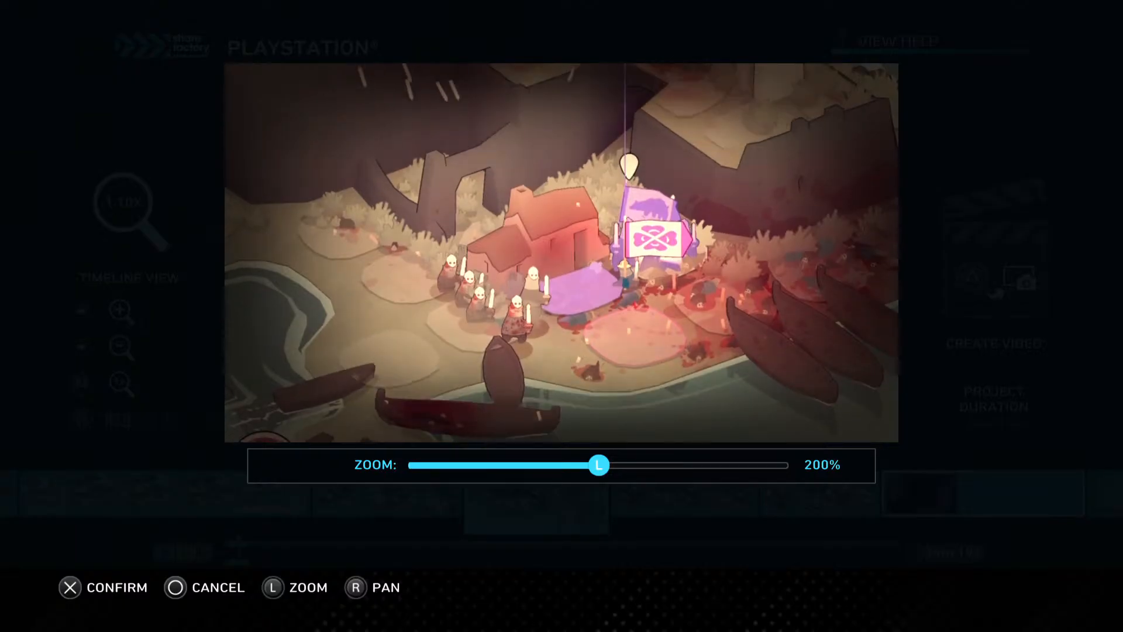
pyautogui.press('Up')
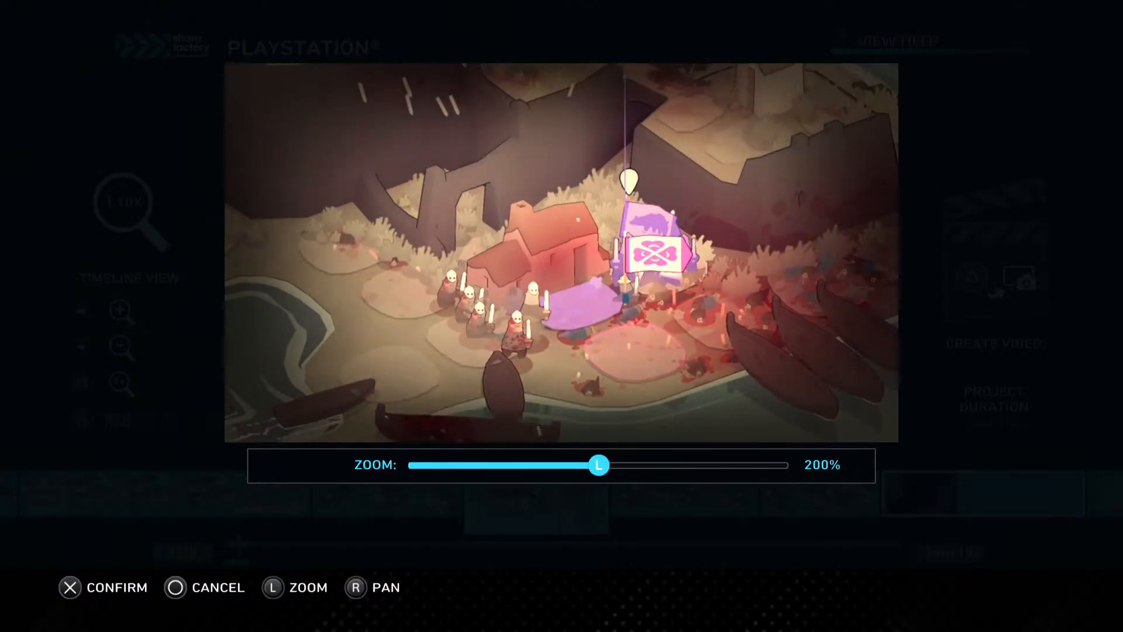
pyautogui.press('Return')
pyautogui.press('Left')
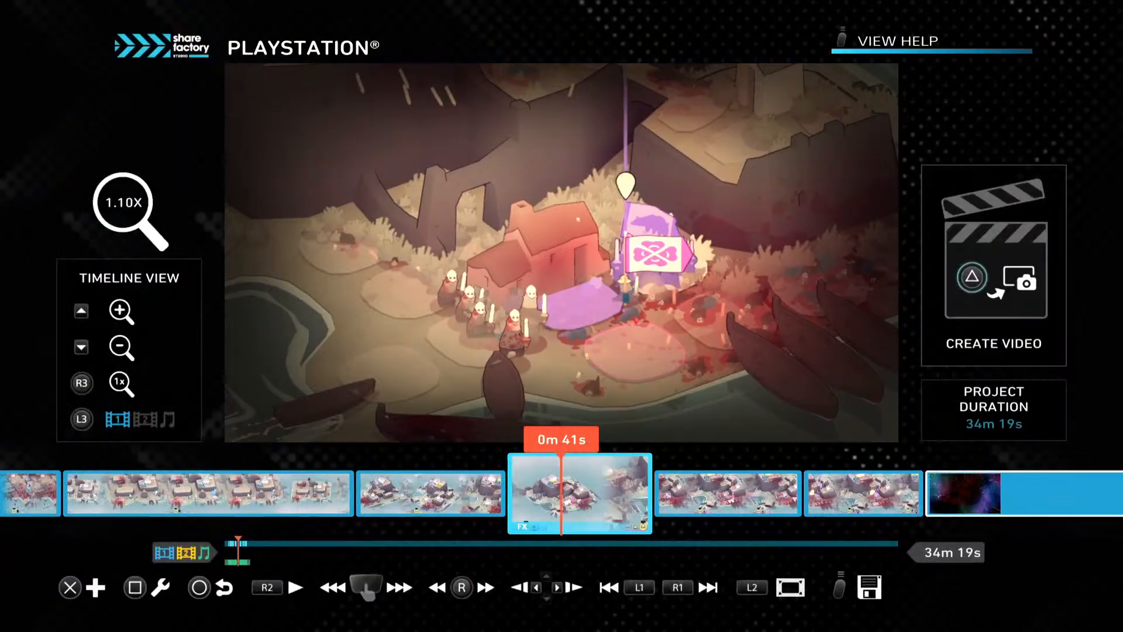
pyautogui.press('Right')
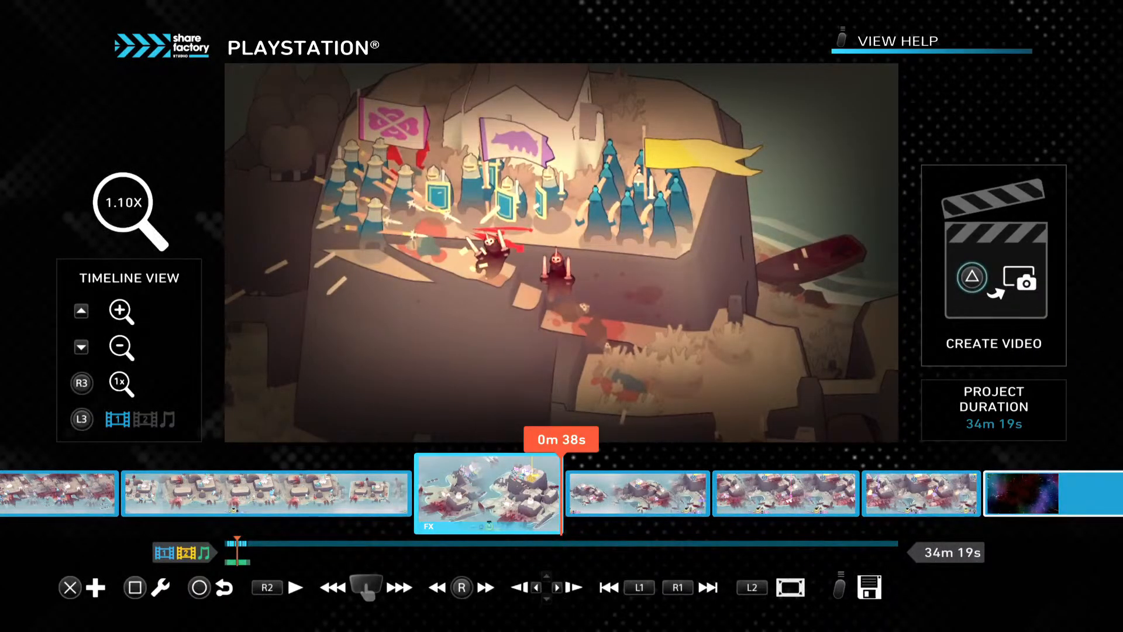
# - Compare the hilltop clip with the shore battle clip and check the shore clip's 200% zoom and pan at 0m 40s
pyautogui.press('Left')
pyautogui.press('Right')
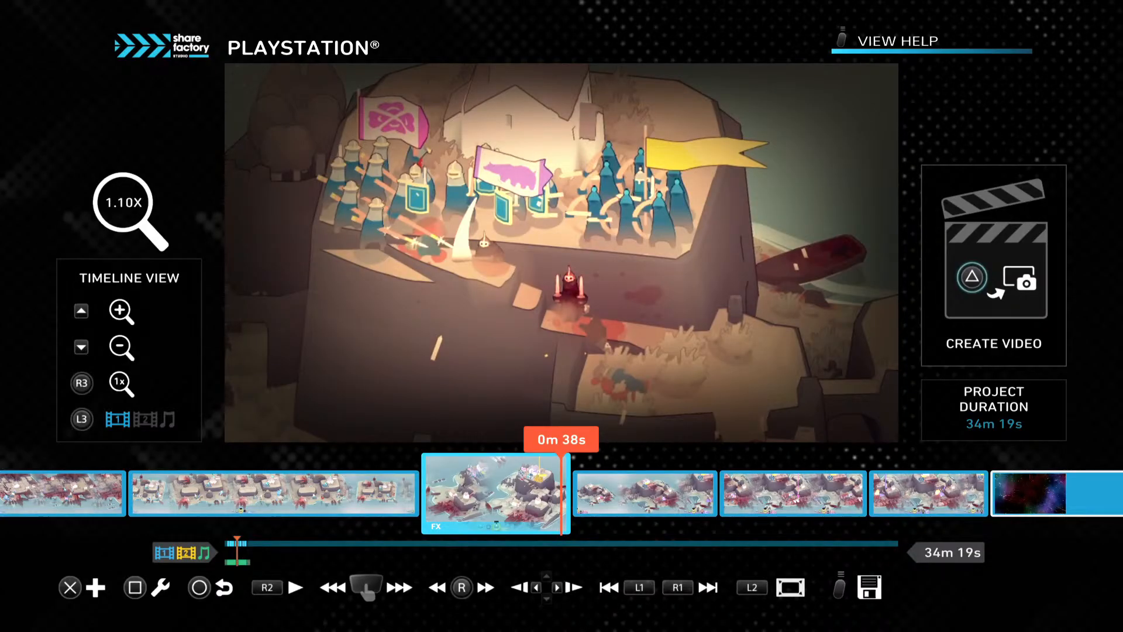
pyautogui.press('Left')
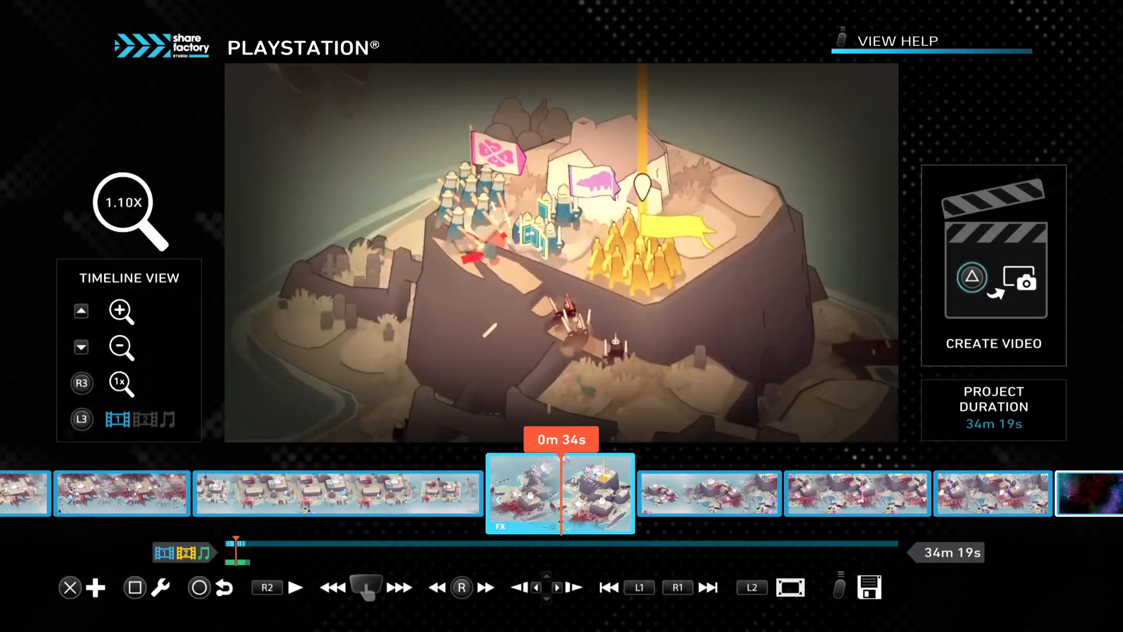
pyautogui.press('Right')
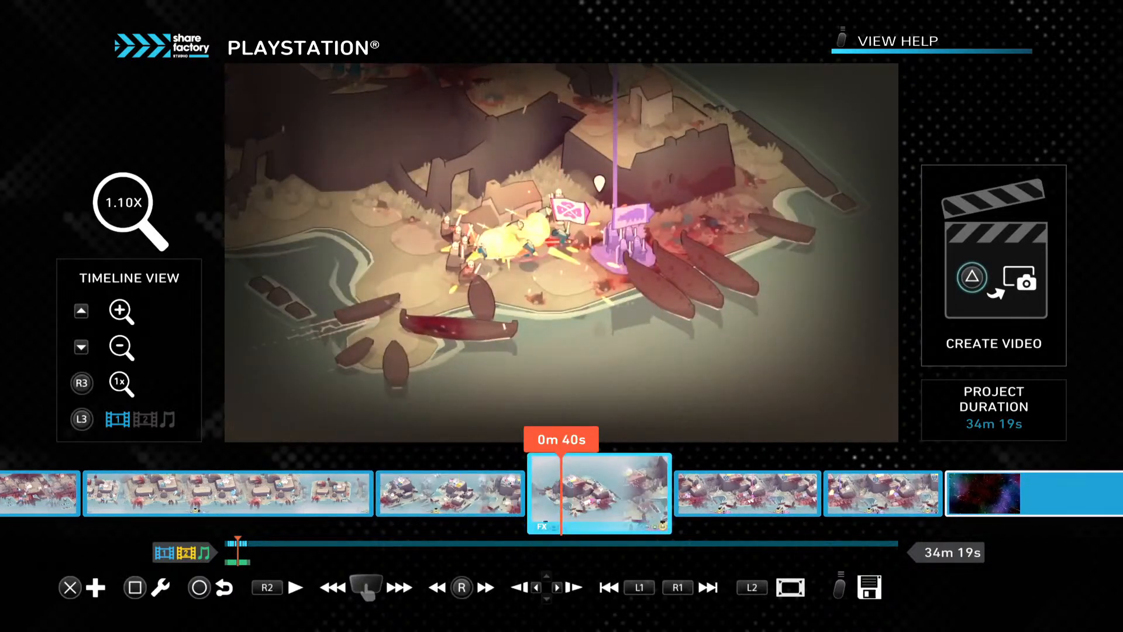
pyautogui.press('square')
pyautogui.press('Return')
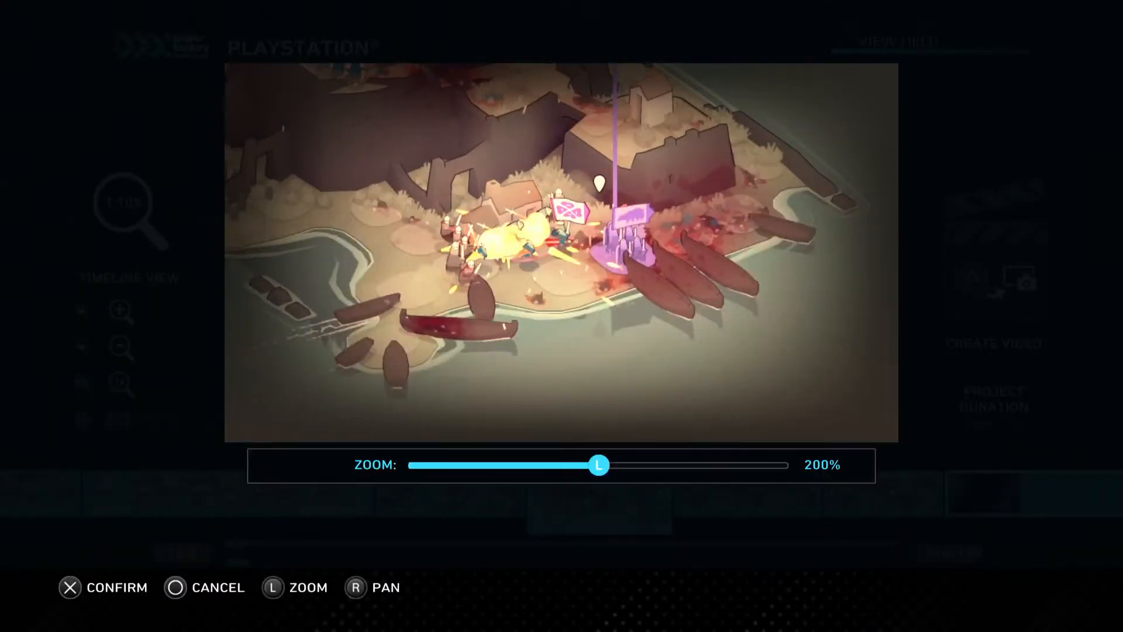
pyautogui.press('Up')
pyautogui.press('Return')
# - Review the zoomed framing across the cut between the hilltop and shore clips, from 0m 37s to 0m 41s
pyautogui.press('Left')
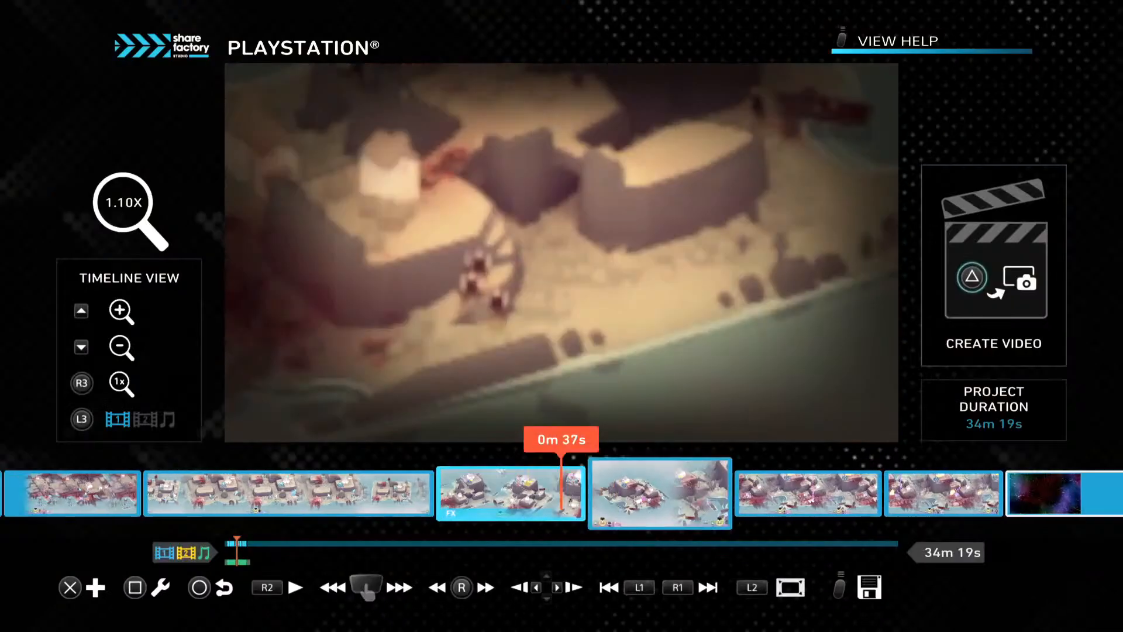
pyautogui.press('Right')
pyautogui.press('Left')
pyautogui.press('Left')
pyautogui.press('Left')
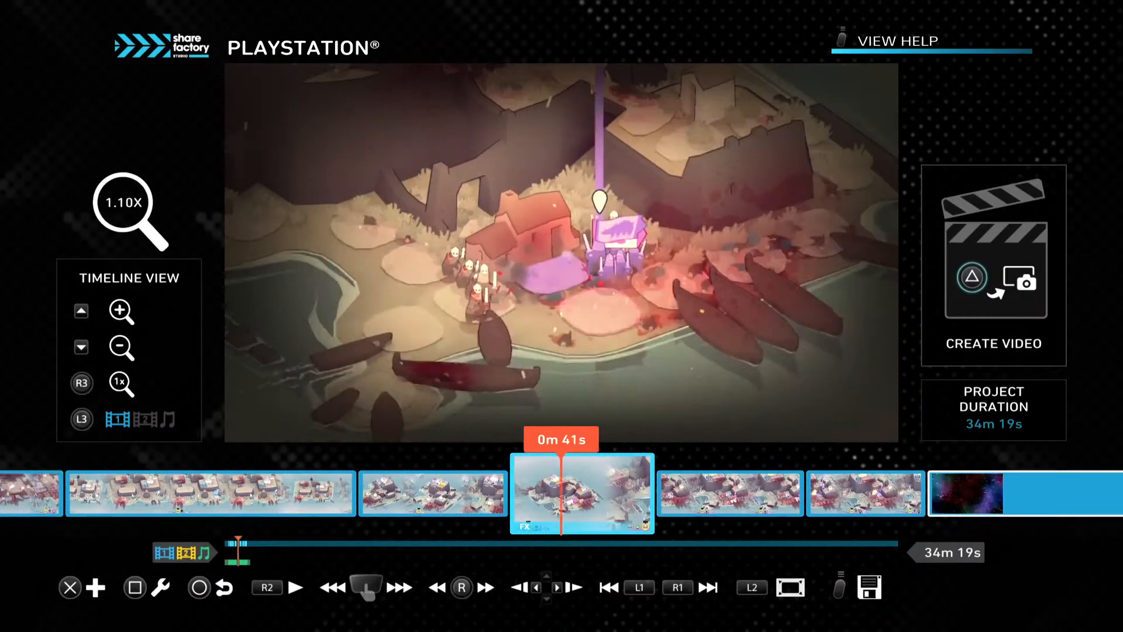
pyautogui.press('Return')
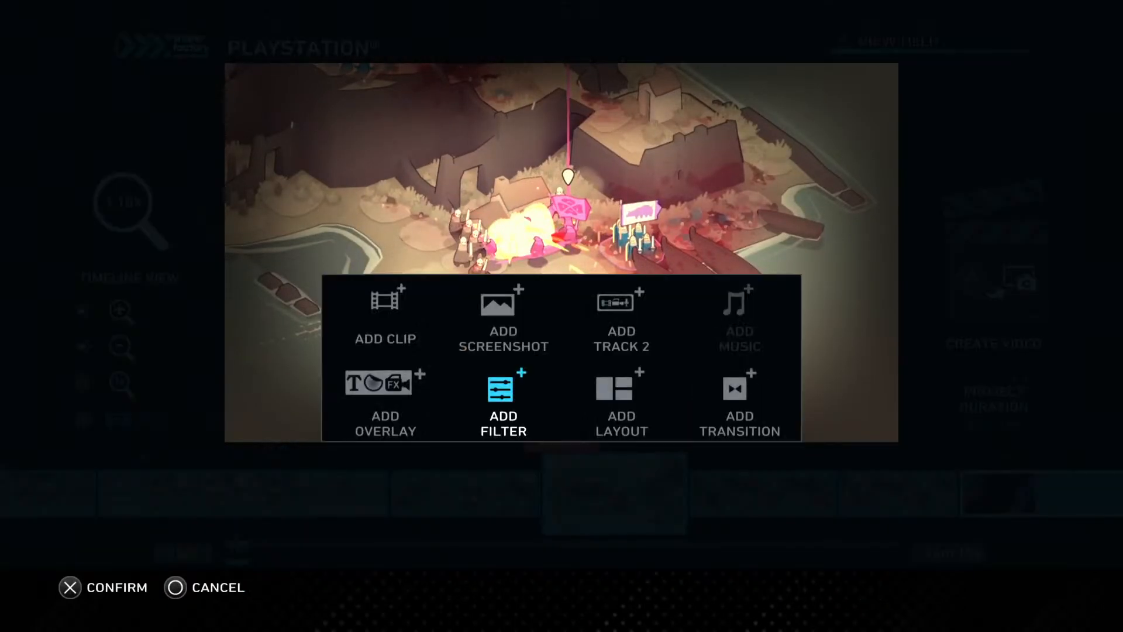
pyautogui.press('Return')
pyautogui.press('Down')
pyautogui.press('Down')
pyautogui.press('Down')
pyautogui.press('Down')
pyautogui.press('Down')
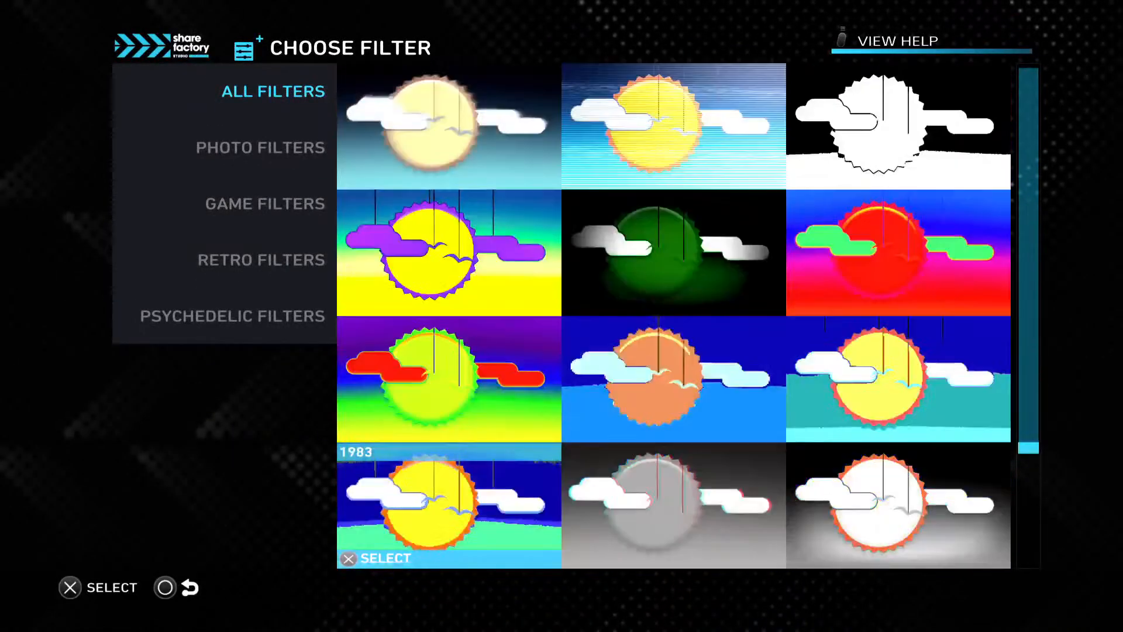
pyautogui.press('Return')
# - Recheck the zoomed hilltop battle clip around 0m 36s and the shore clip that follows it
pyautogui.press('Left')
pyautogui.press('Left')
pyautogui.press('Left')
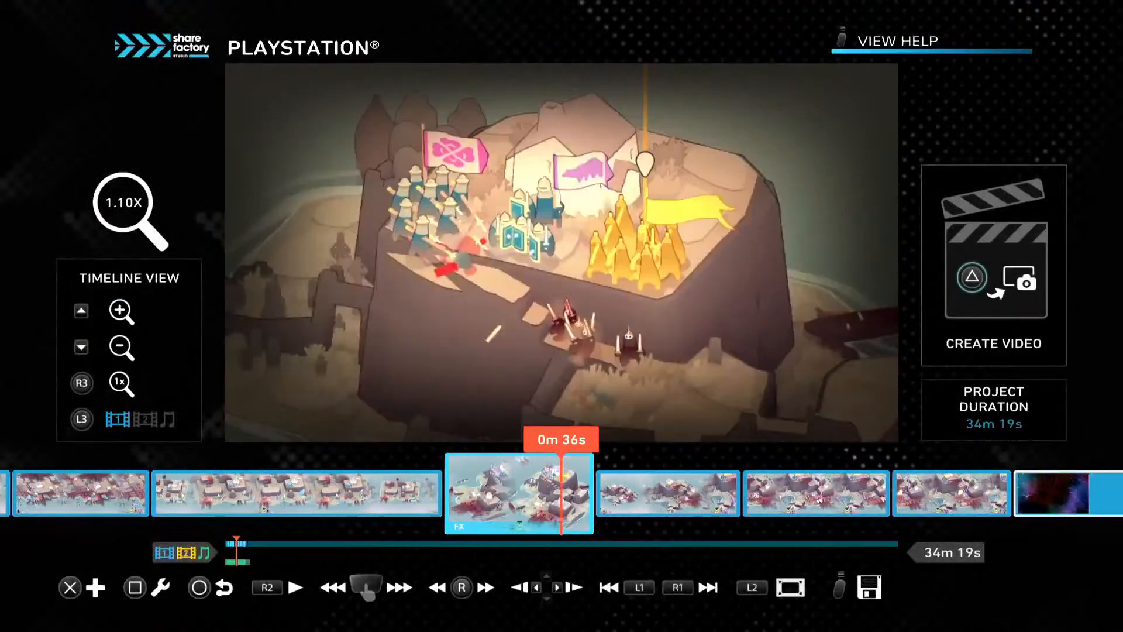
pyautogui.press('Right')
pyautogui.press('Right')
# - Zoom the battle clip at 0m 51s to 200% and pan it onto the fighters beside the red-roofed house
pyautogui.press('Right')
pyautogui.press('Return')
pyautogui.press('Escape')
pyautogui.press('Right')
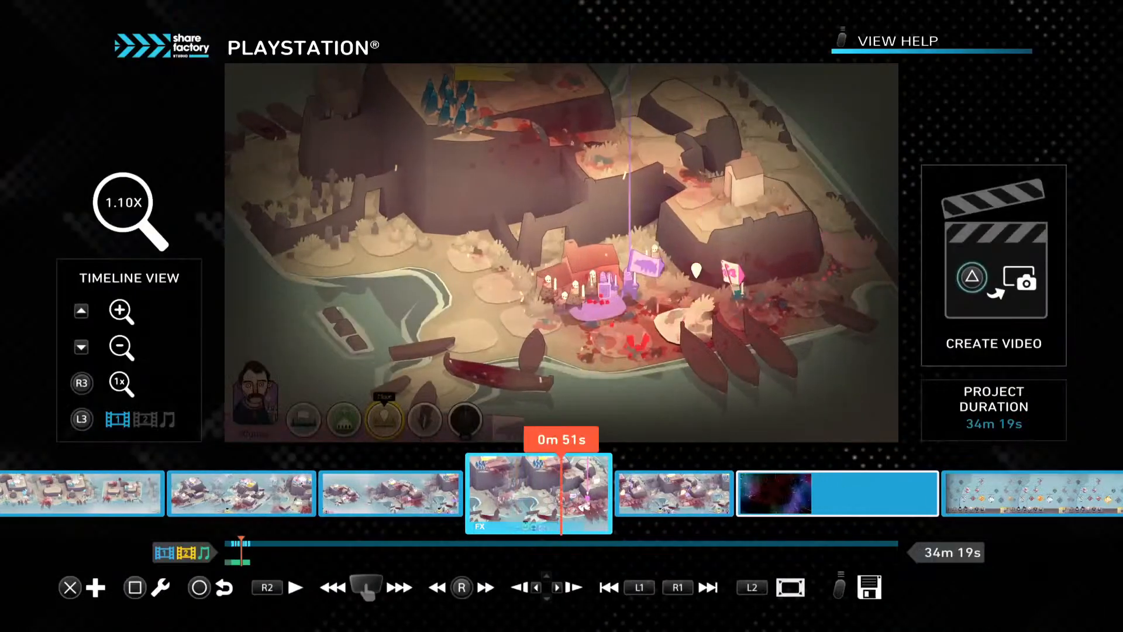
pyautogui.press('Return')
pyautogui.press('Return')
pyautogui.press('Right')
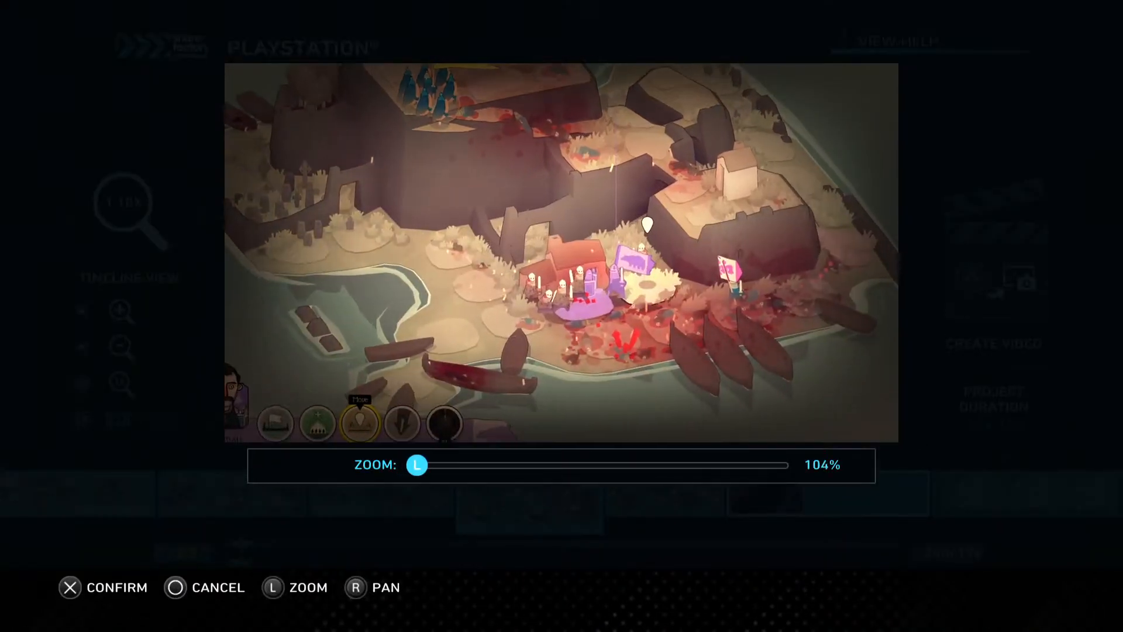
pyautogui.press('Right')
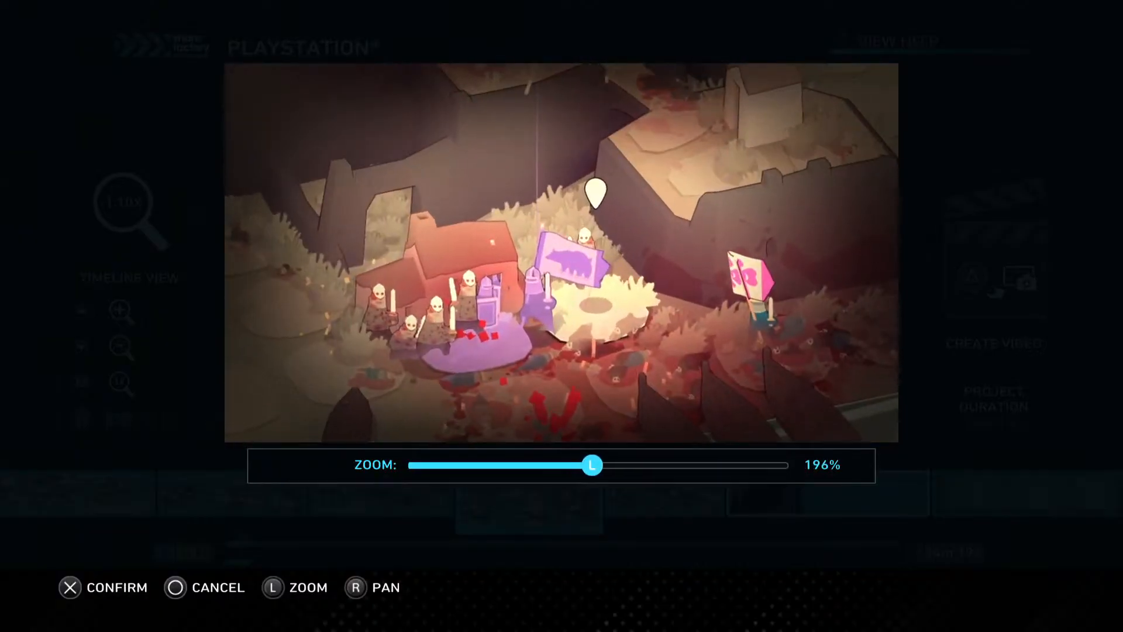
pyautogui.press('Right')
pyautogui.press('Down')
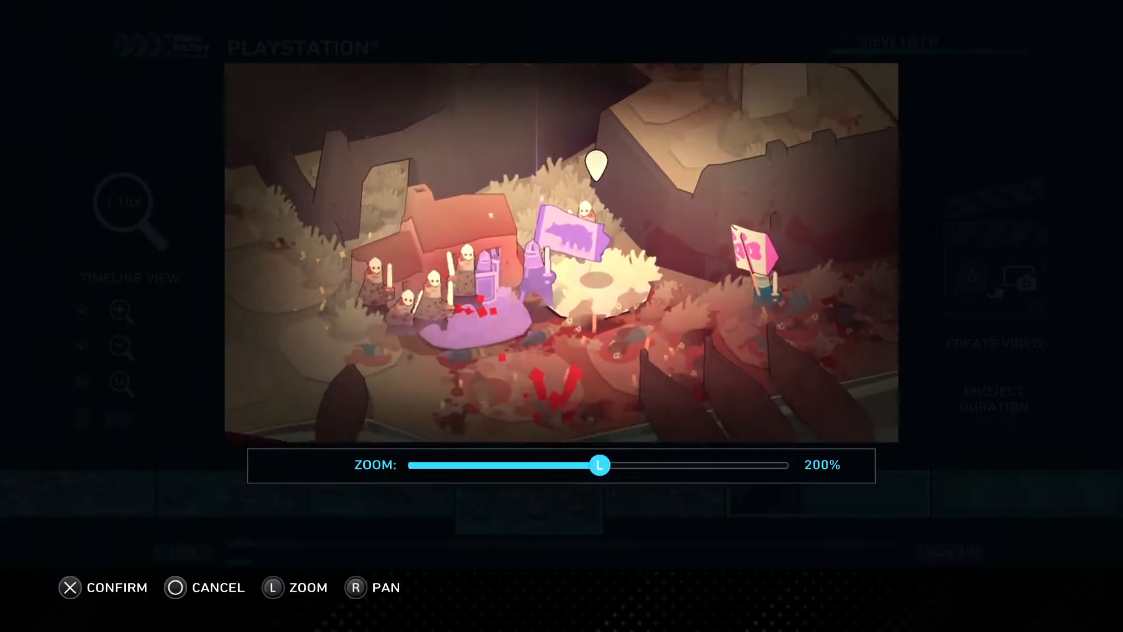
pyautogui.press('Return')
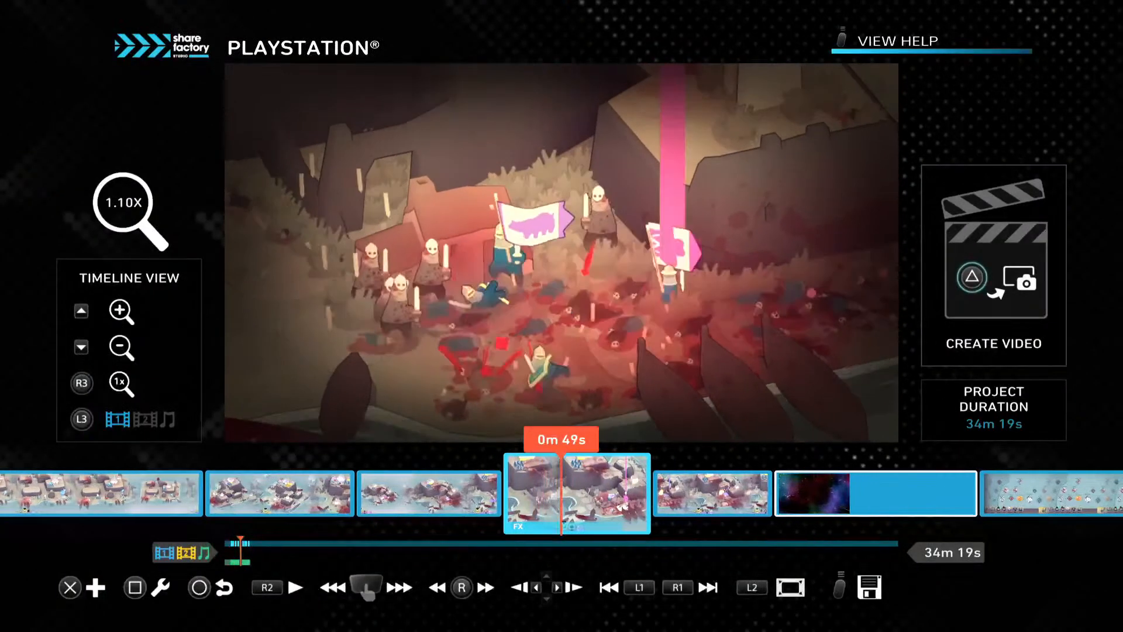
# - Zoom the last battle clip at 0m 56s to about 207% and pan it onto the burning house and nearby troops
pyautogui.press('Right')
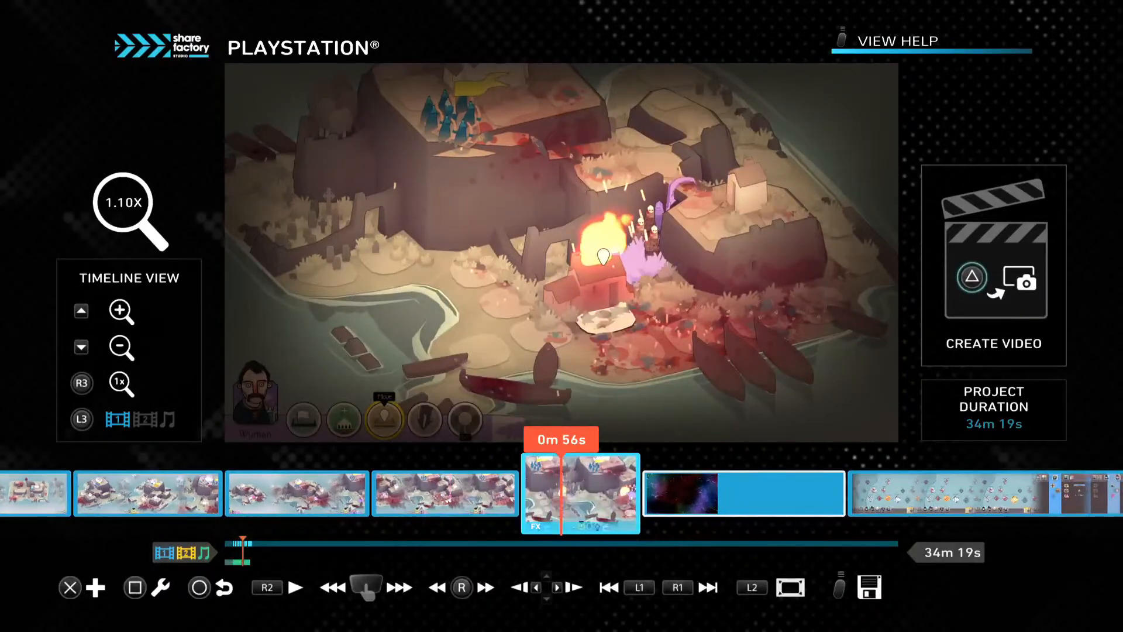
pyautogui.press('Return')
pyautogui.press('Return')
pyautogui.press('Right')
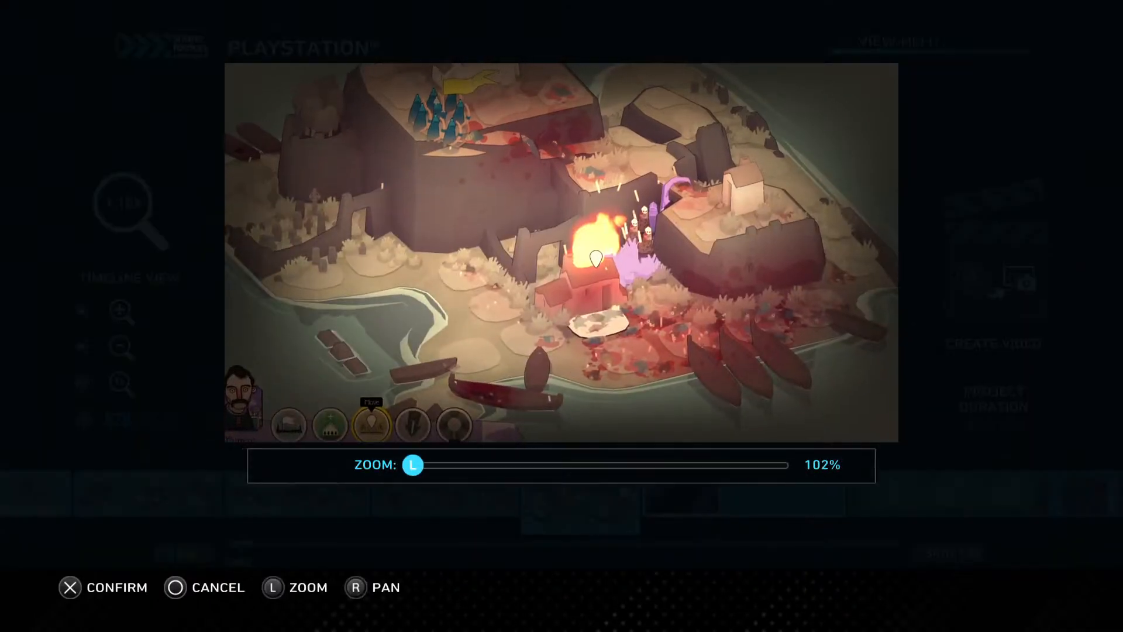
pyautogui.press('Right')
pyautogui.press('Left')
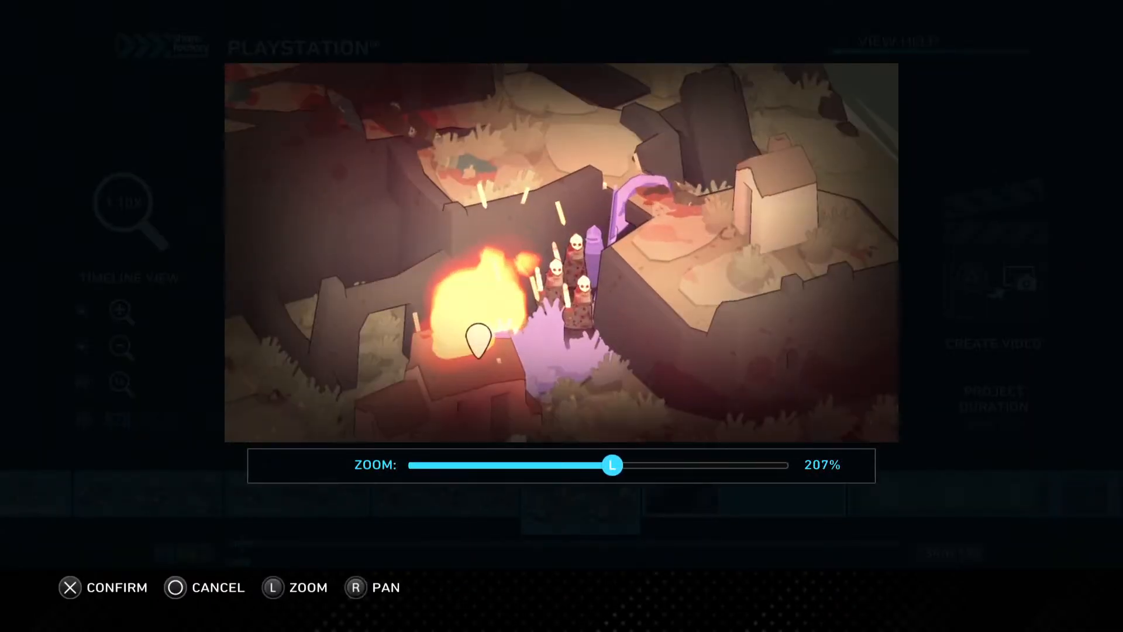
pyautogui.press('Right')
pyautogui.press('Return')
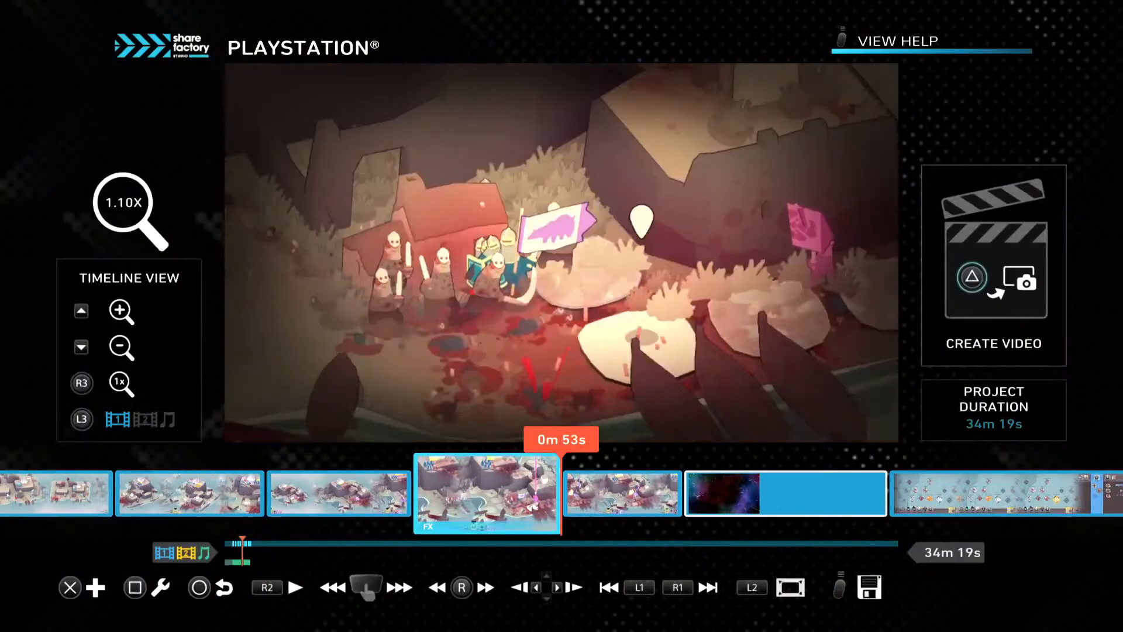
# - Start adding a transition between the end of the last battle clip and the stars clip
pyautogui.press('Right')
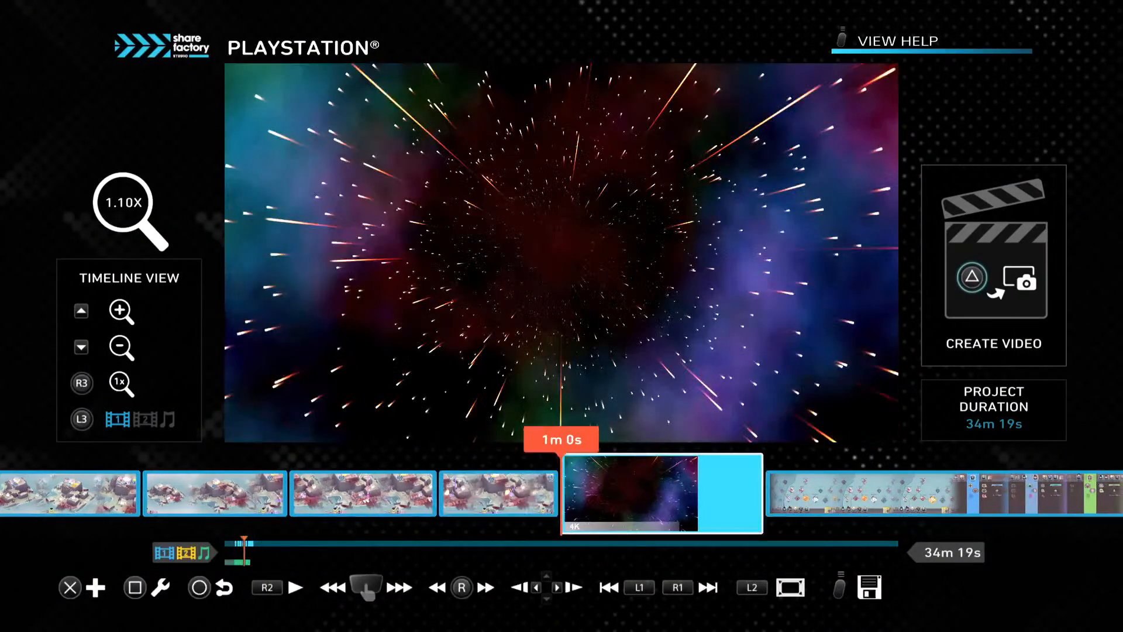
pyautogui.press('Left')
pyautogui.press('space')
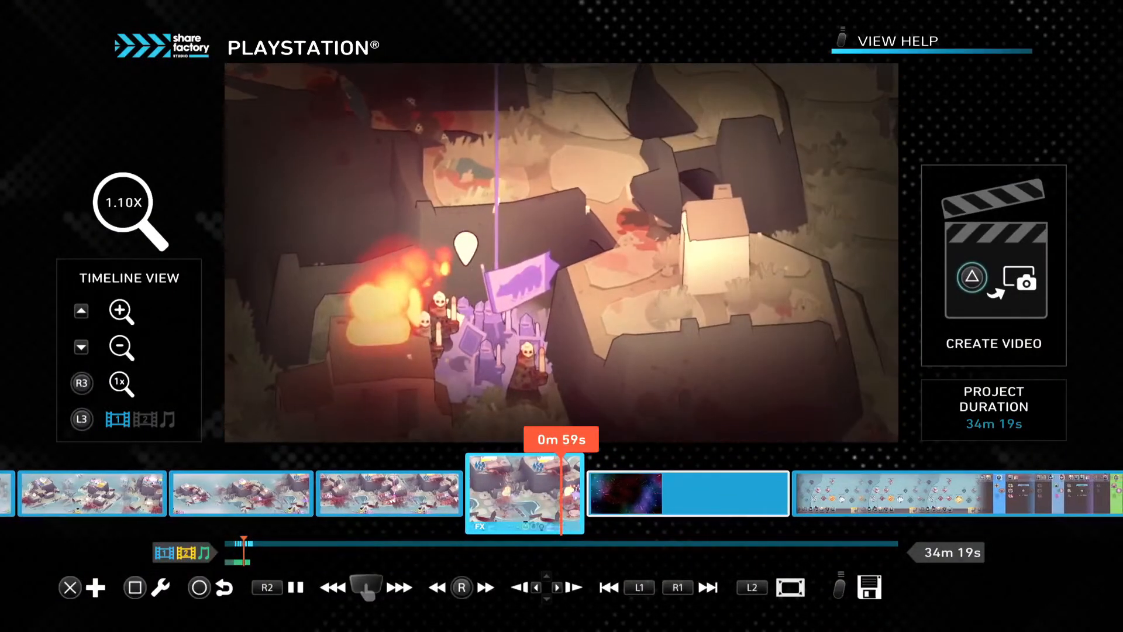
pyautogui.press('Left')
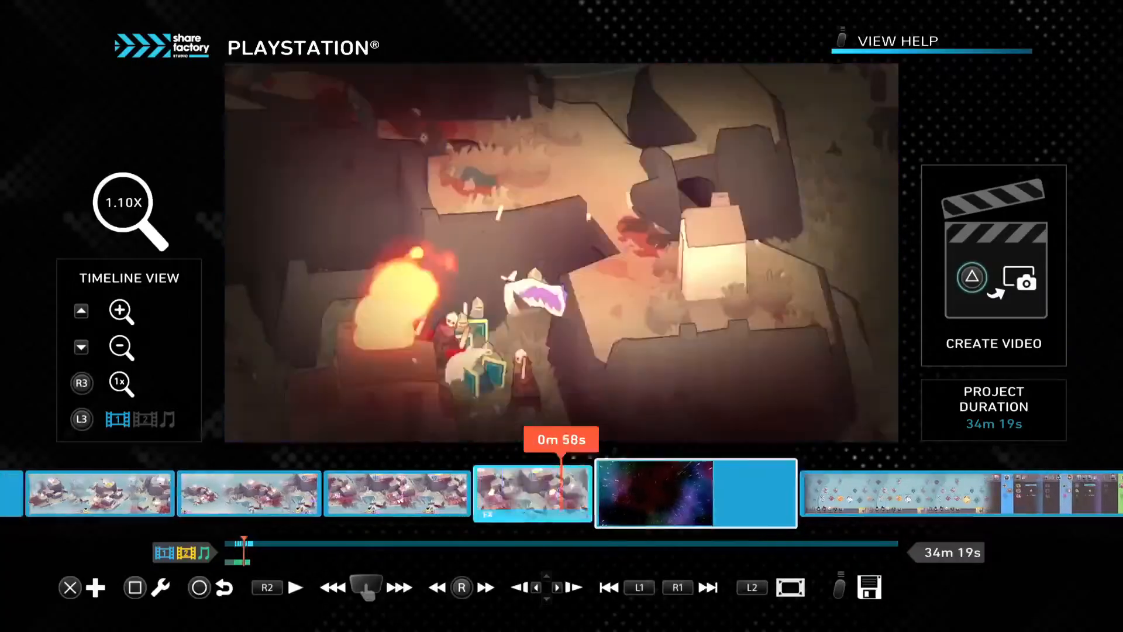
pyautogui.press('Return')
pyautogui.press('Left')
pyautogui.press('Left')
pyautogui.press('Return')
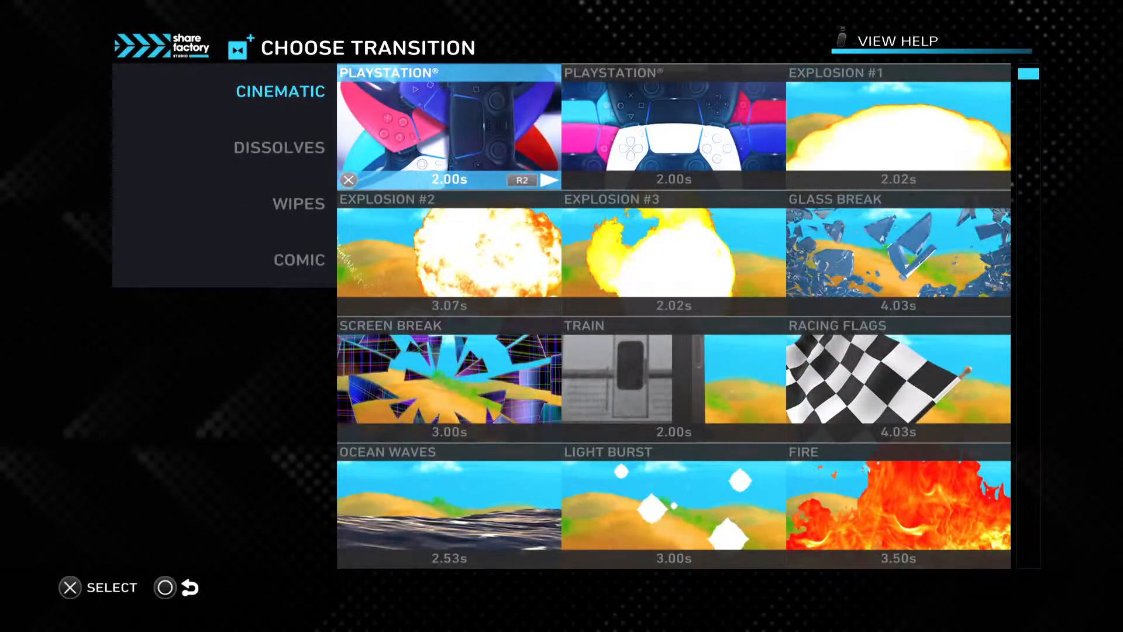
# - Look through the Cinematic transitions for one that suits the change from battle footage to the stars clip
pyautogui.press('Down')
pyautogui.press('Down')
pyautogui.press('Down')
pyautogui.press('Down')
pyautogui.press('Down')
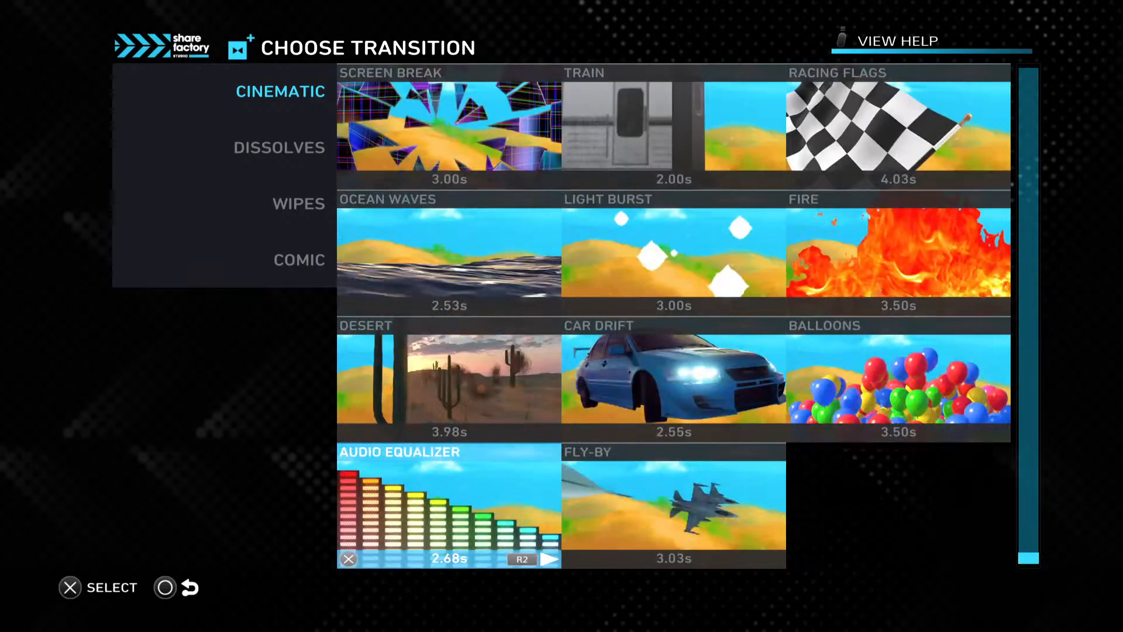
pyautogui.press('Up')
pyautogui.press('Up')
pyautogui.press('Right')
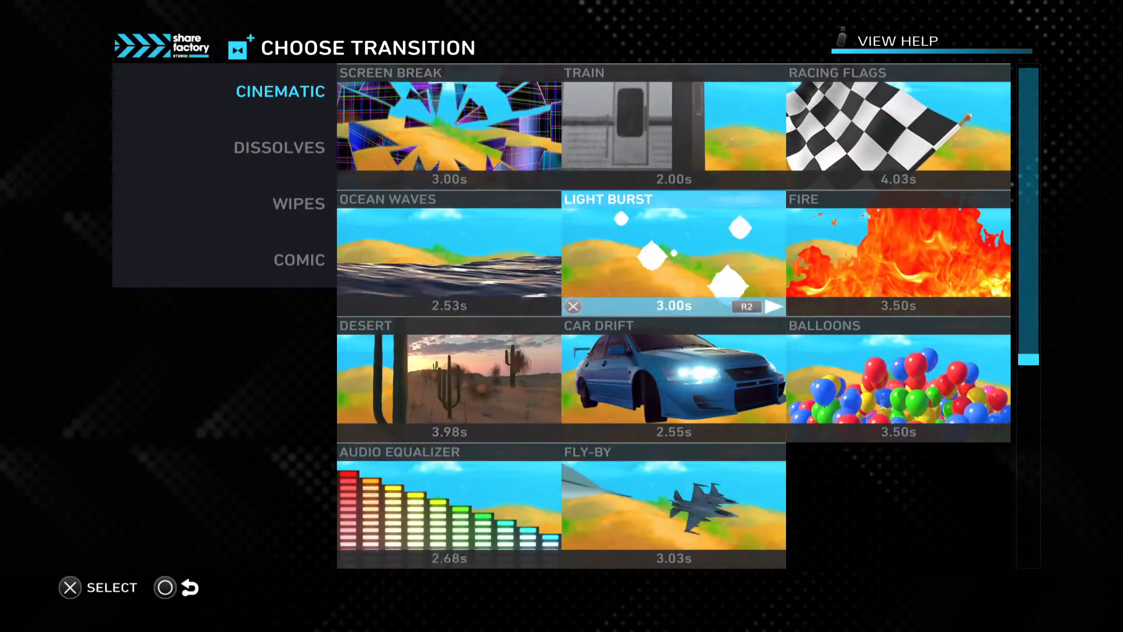
pyautogui.press('Down')
pyautogui.press('Left')
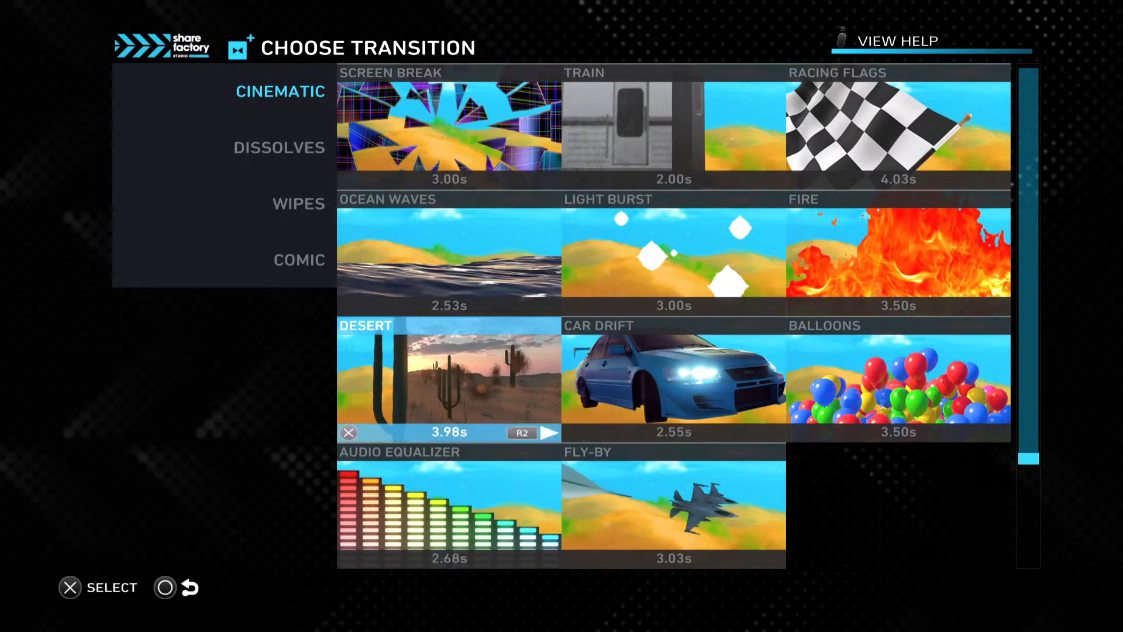
pyautogui.press('Up')
pyautogui.press('Right')
pyautogui.press('Right')
pyautogui.press('Up')
pyautogui.press('Up')
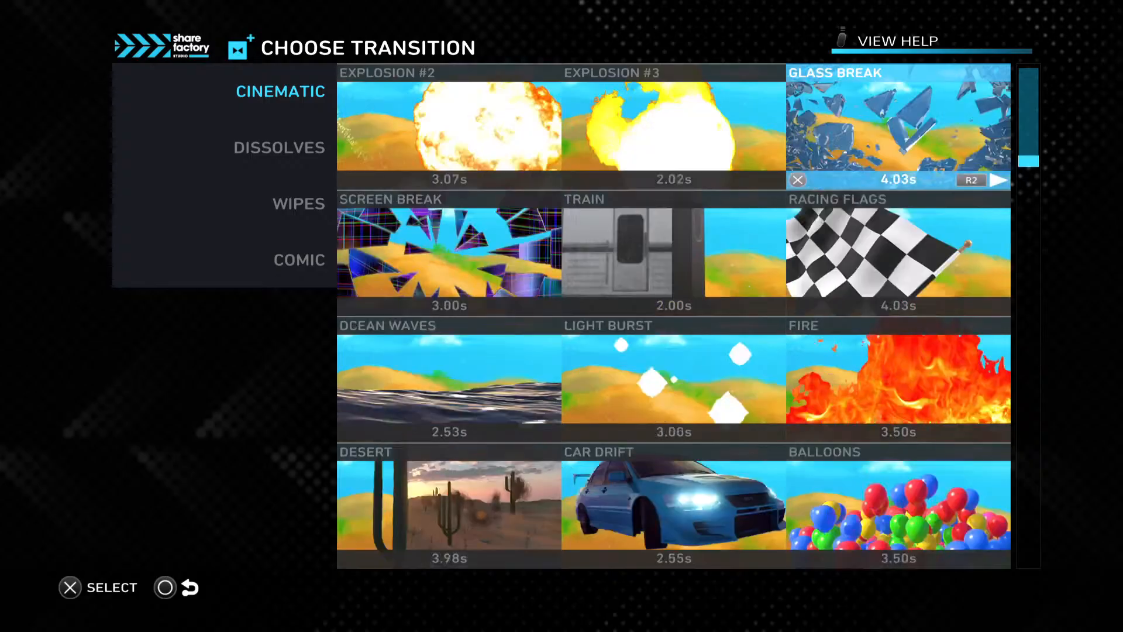
pyautogui.press('Up')
pyautogui.press('Left')
pyautogui.press('Left')
pyautogui.press('Left')
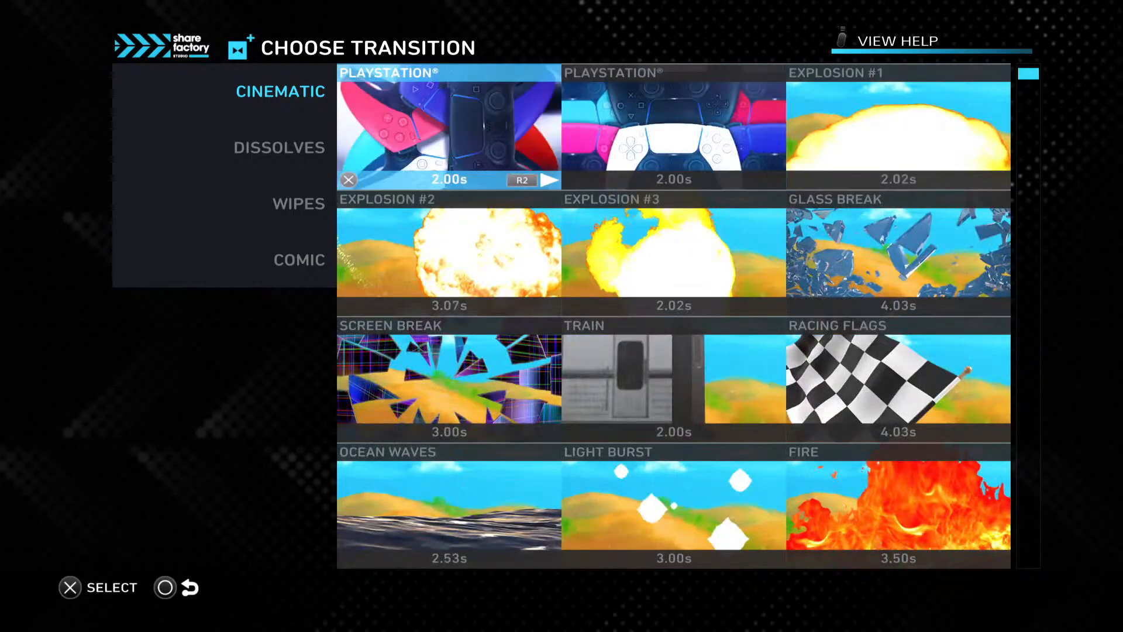
pyautogui.press('Right')
pyautogui.press('Right')
pyautogui.press('Right')
pyautogui.press('Left')
pyautogui.press('Left')
pyautogui.press('Down')
pyautogui.press('Down')
# - Look over the Dissolves transitions and preview Blur Fade
pyautogui.press('Down')
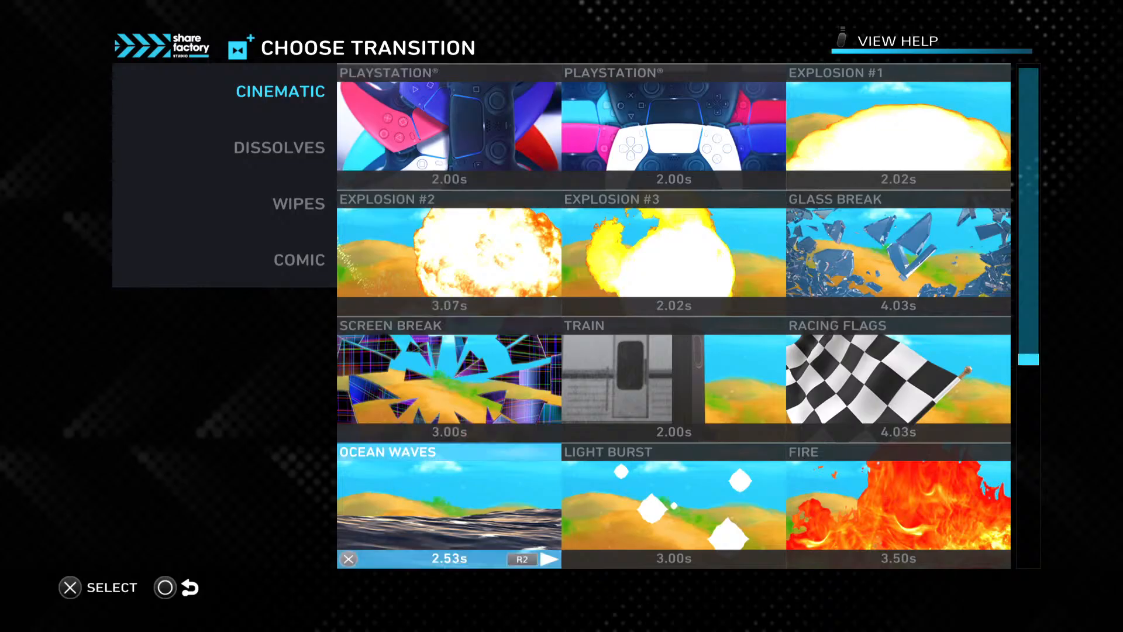
pyautogui.press('Down')
pyautogui.press('Left')
pyautogui.press('Down')
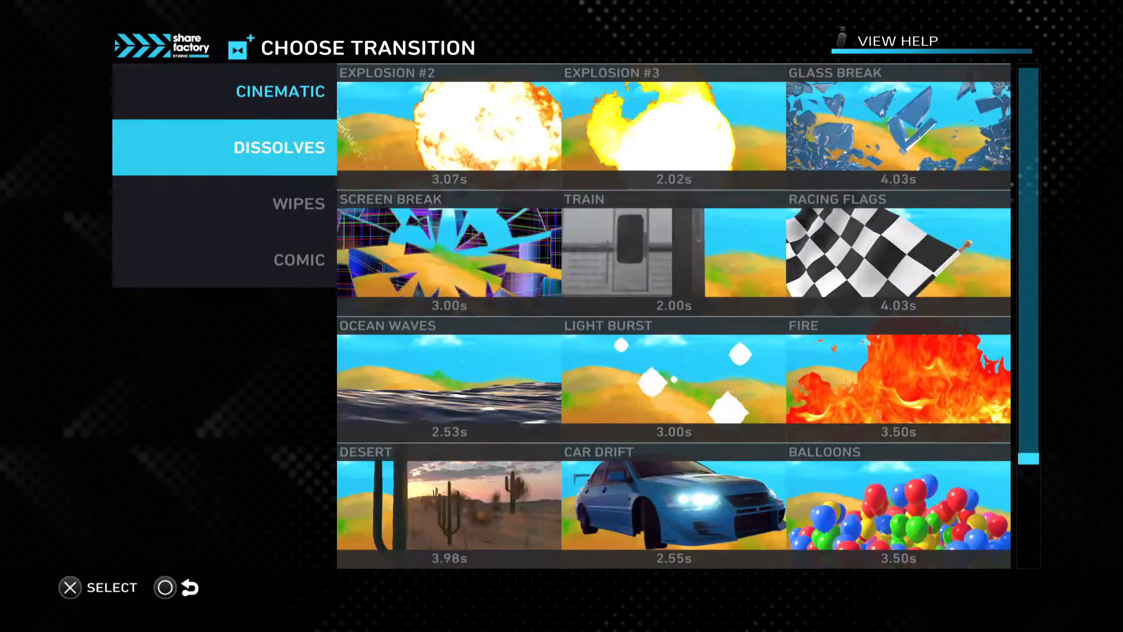
pyautogui.press('Right')
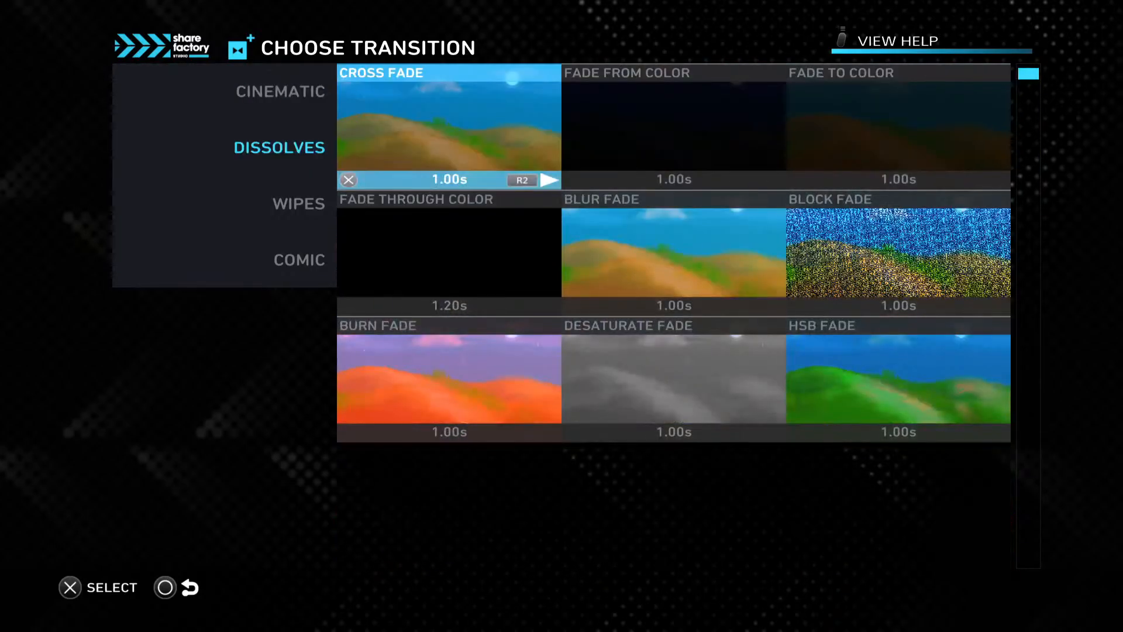
pyautogui.press('Left')
pyautogui.press('Right')
pyautogui.press('Right')
pyautogui.press('Down')
pyautogui.press('R2')
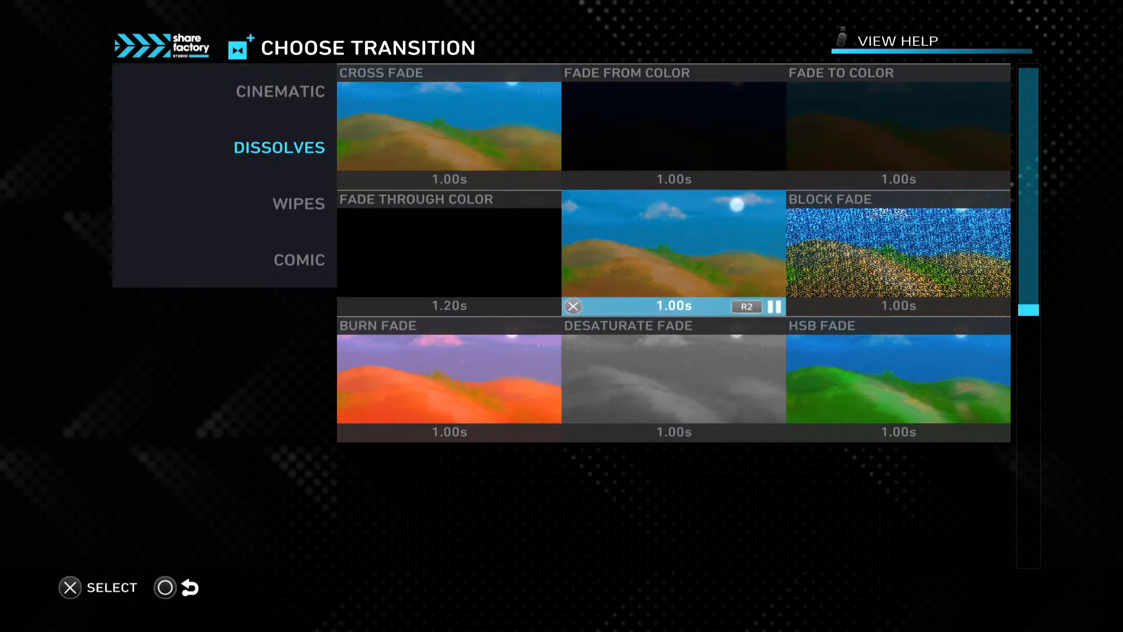
pyautogui.press('Up')
pyautogui.press('Left')
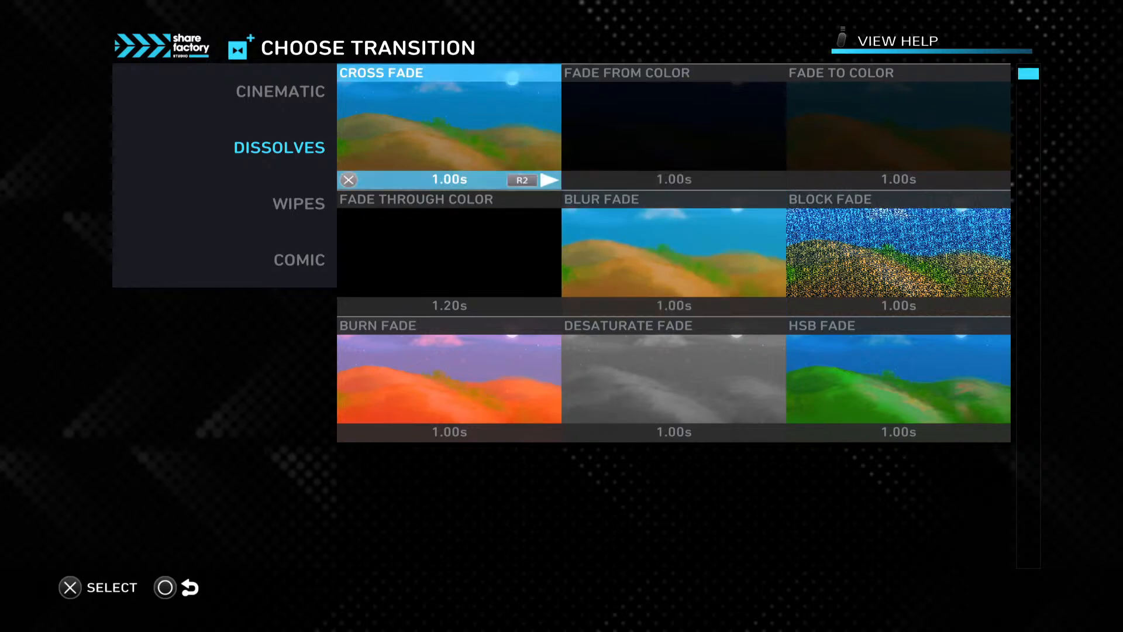
# - Add the 1.00s Fade To Color transition between the last battle clip and the stars clip, and review it from 0m 59s
pyautogui.press('Right')
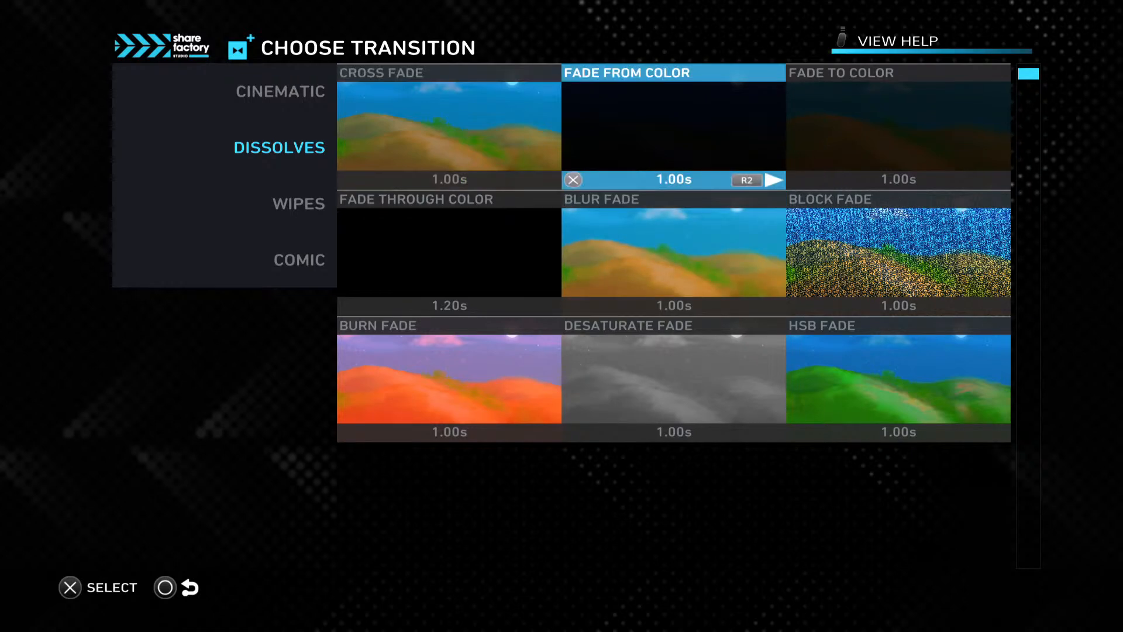
pyautogui.press('Left')
pyautogui.press('Right')
pyautogui.press('Right')
pyautogui.press('Left')
pyautogui.press('Right')
pyautogui.press('Left')
pyautogui.press('Right')
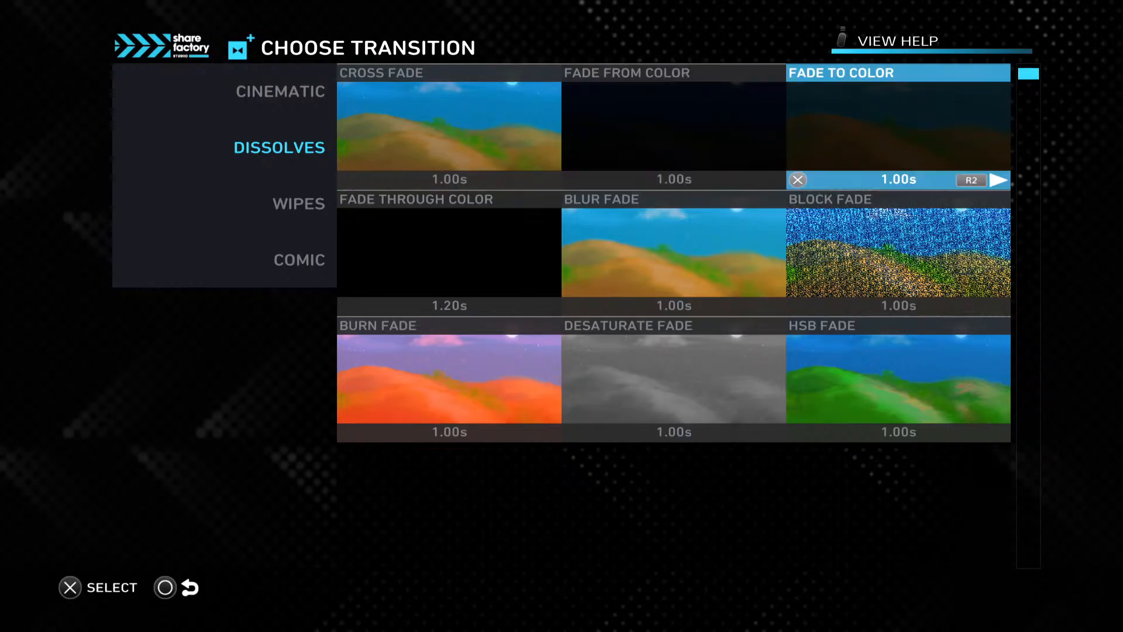
pyautogui.press('Return')
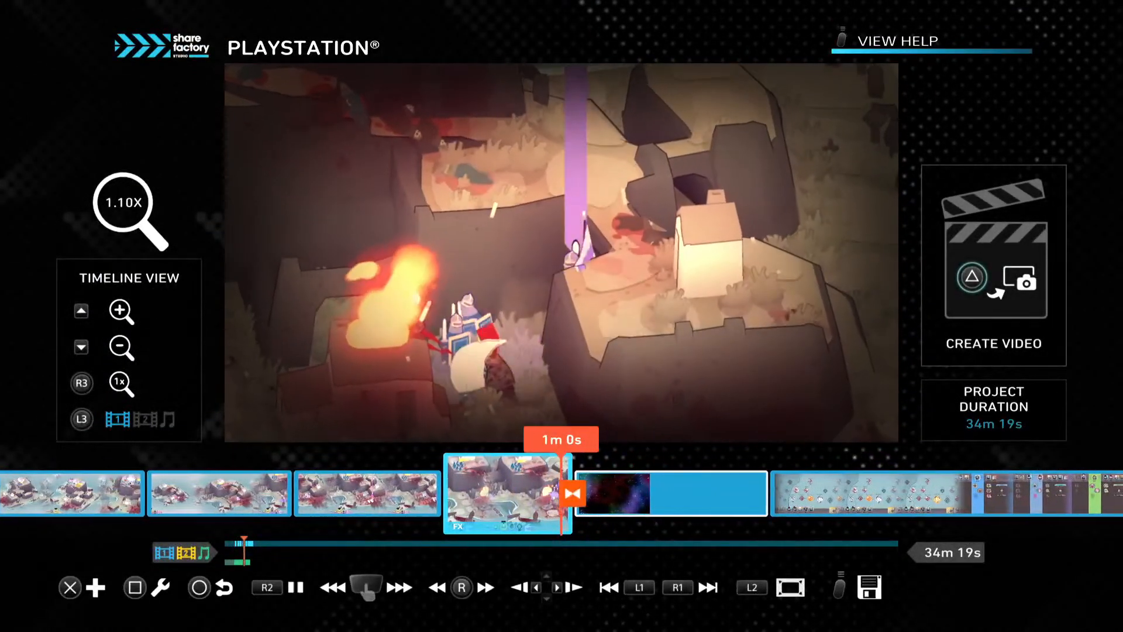
pyautogui.press('Left')
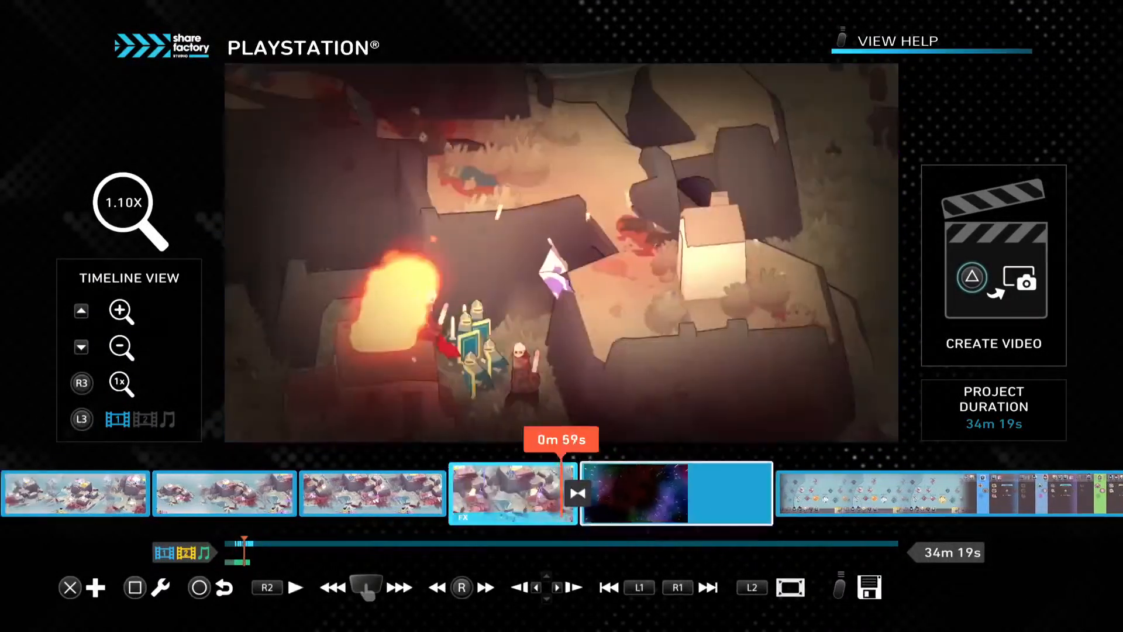
pyautogui.press('Right')
pyautogui.press('Return')
pyautogui.press('Down')
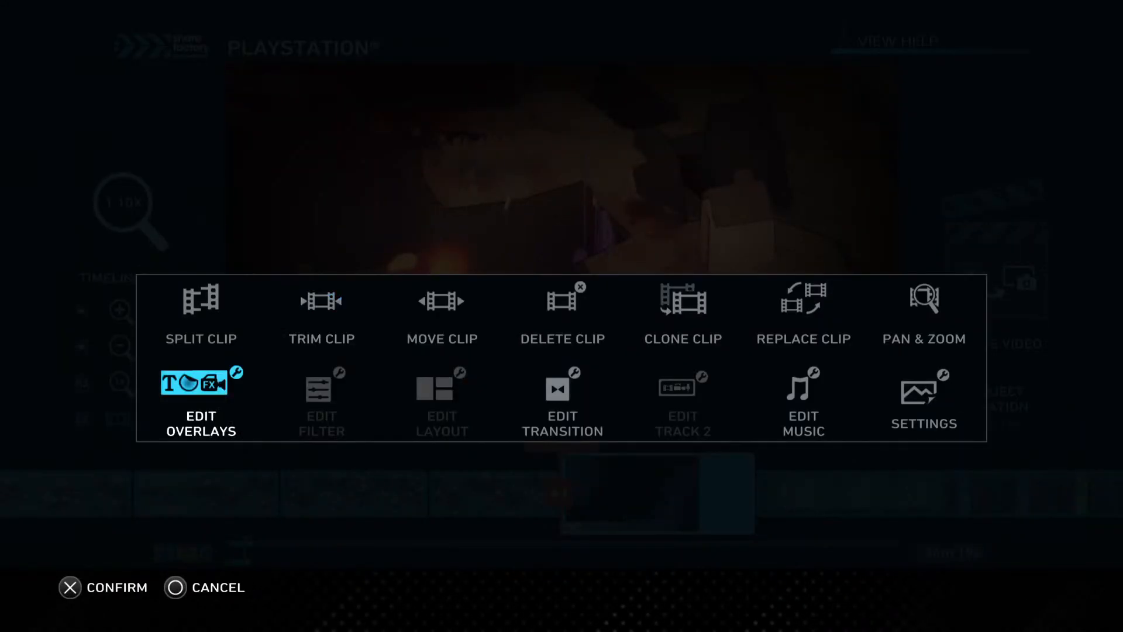
pyautogui.press('Left')
# - Replace the transition between the last battle clip and the stars clip with the 1.20s Fade Through Color, and play it back
pyautogui.press('Left')
pyautogui.press('Return')
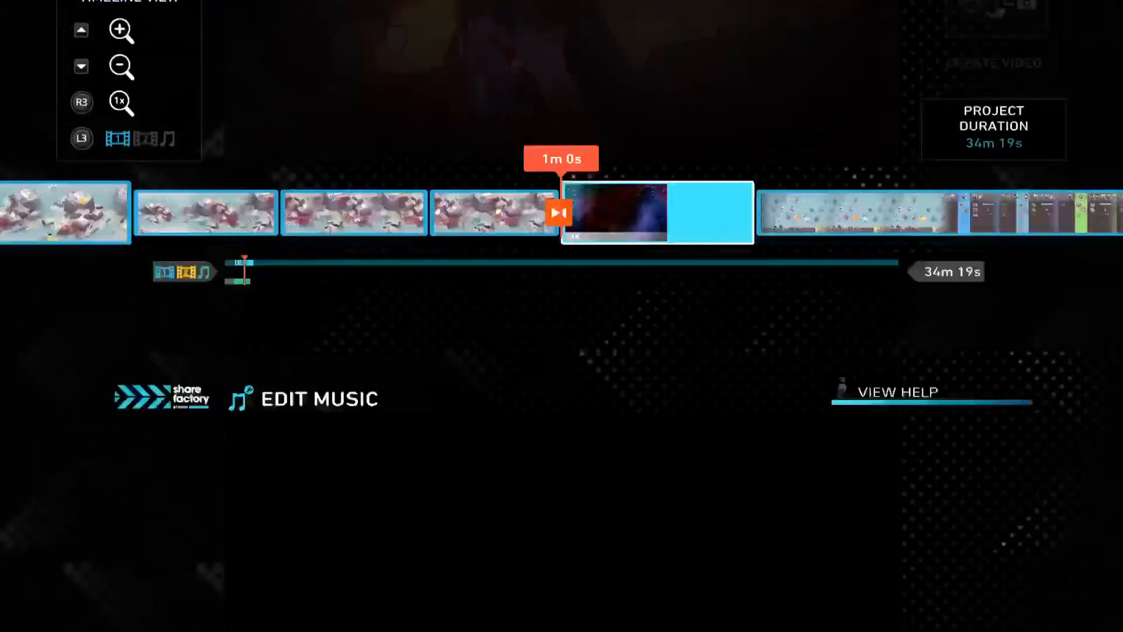
pyautogui.press('Return')
pyautogui.press('Left')
pyautogui.press('Return')
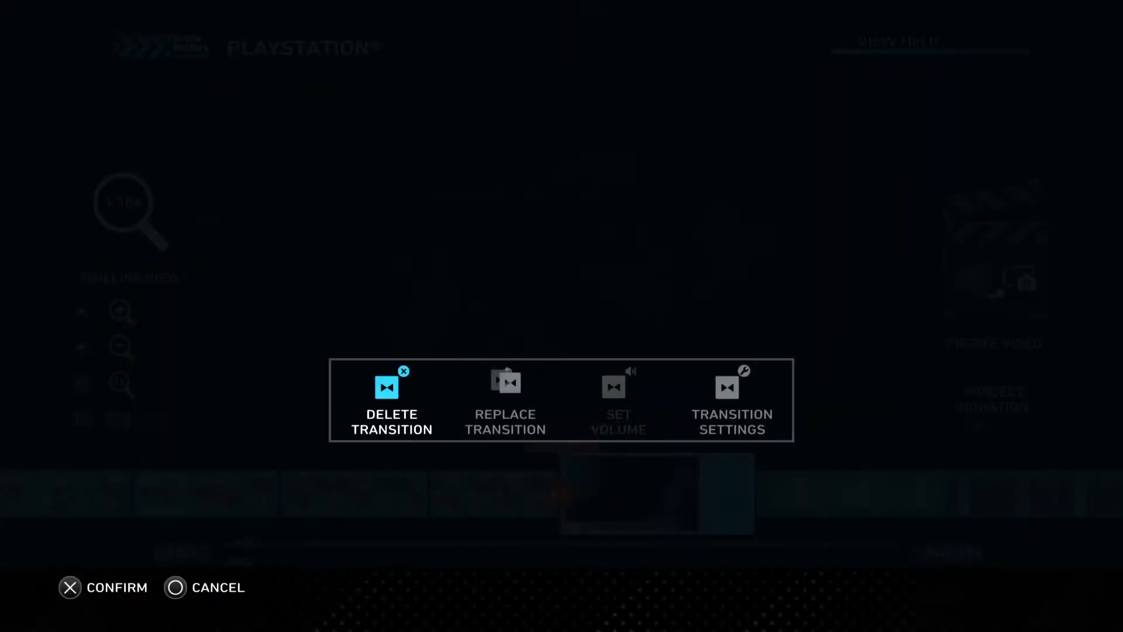
pyautogui.press('Right')
pyautogui.press('Return')
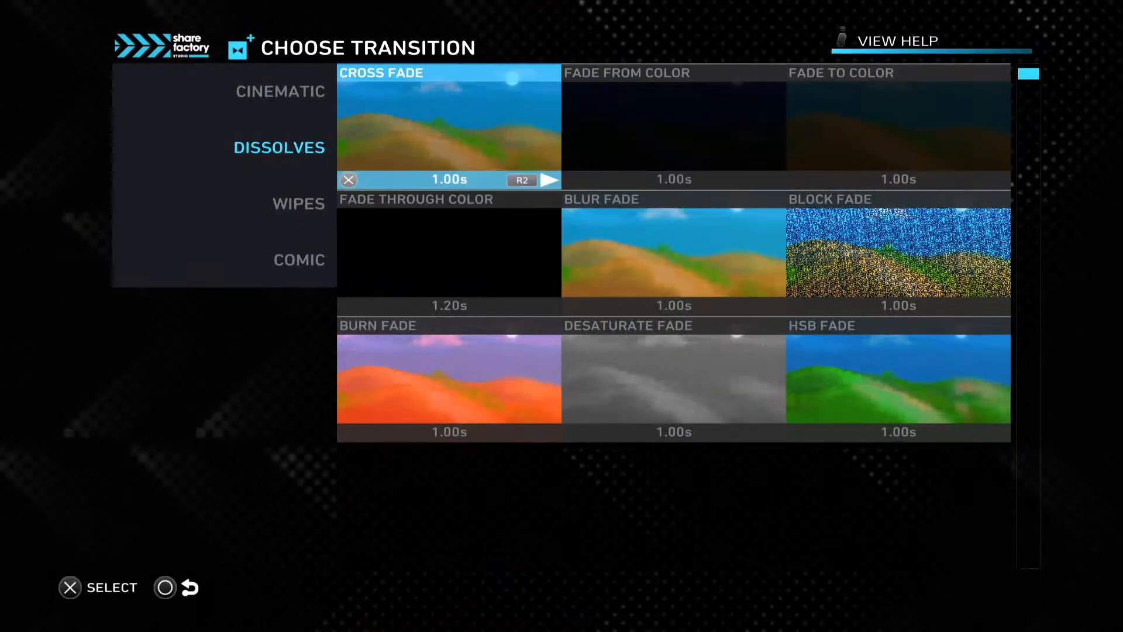
pyautogui.press('Down')
pyautogui.press('Return')
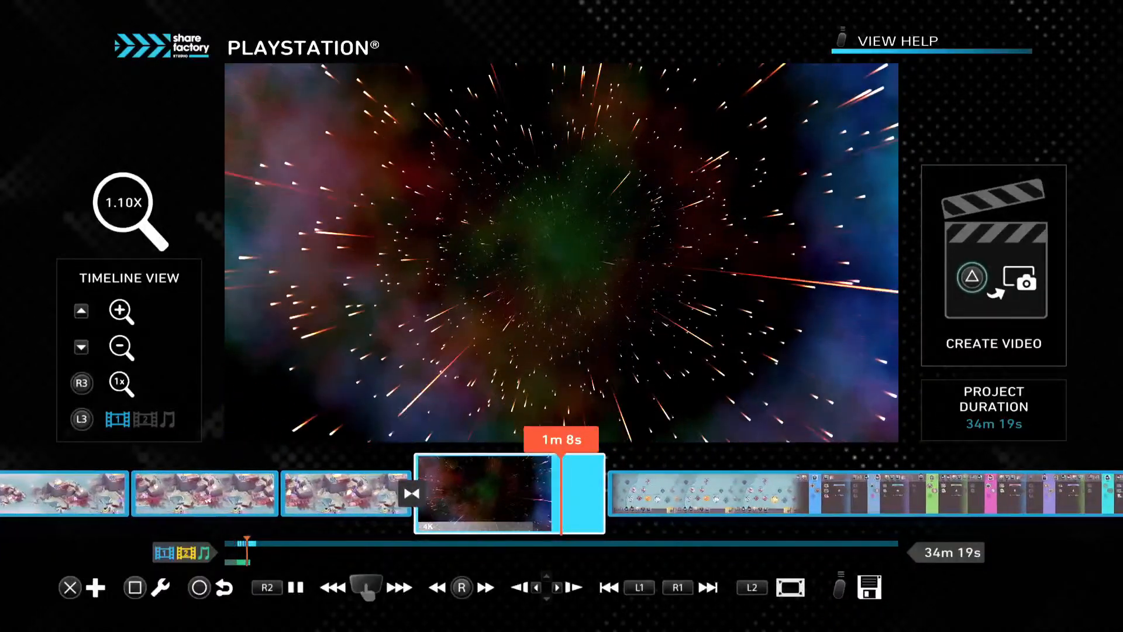
pyautogui.press('Left')
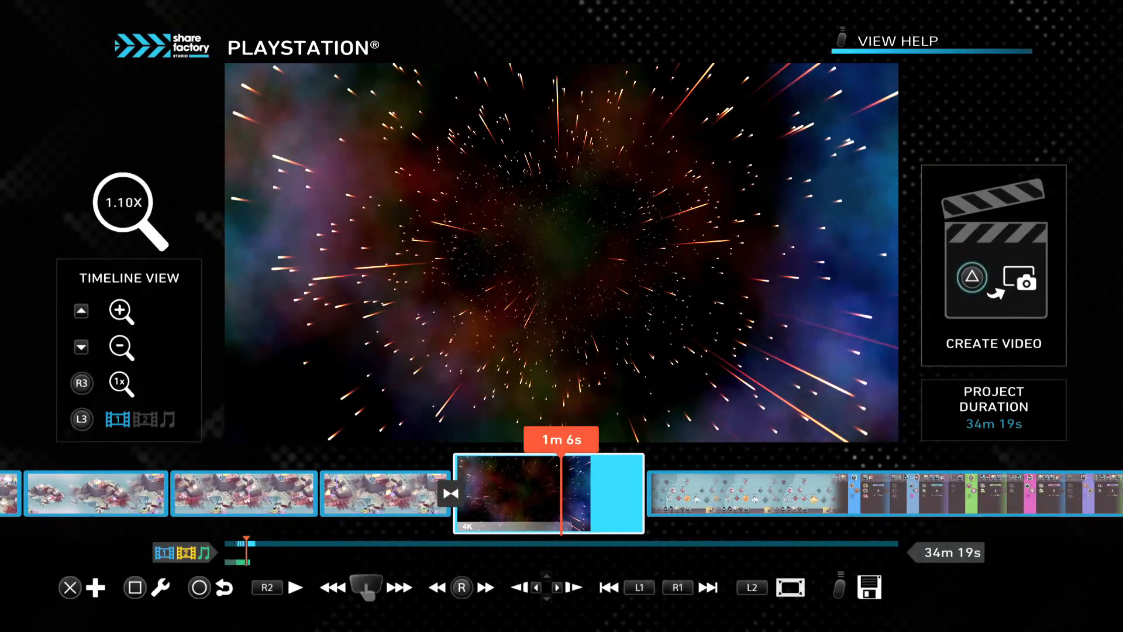
pyautogui.press('Escape')
pyautogui.press('Escape')
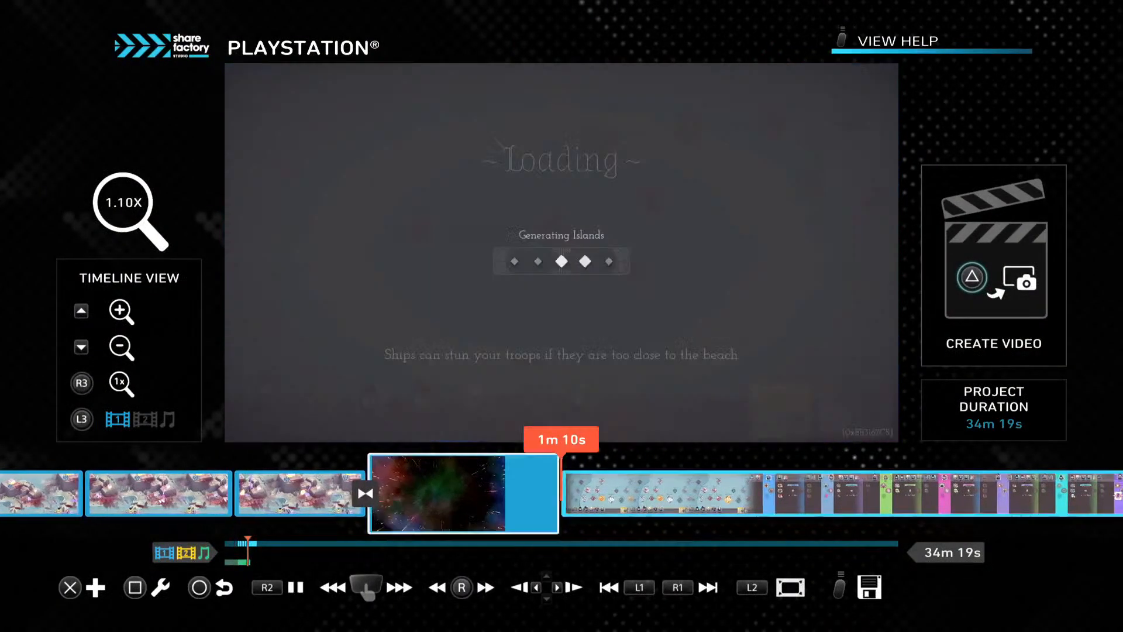
# - Try the 1.00s Block Fade transition between the stars clip and the full gameplay clip, and preview it
pyautogui.press('Left')
pyautogui.press('Return')
pyautogui.press('Return')
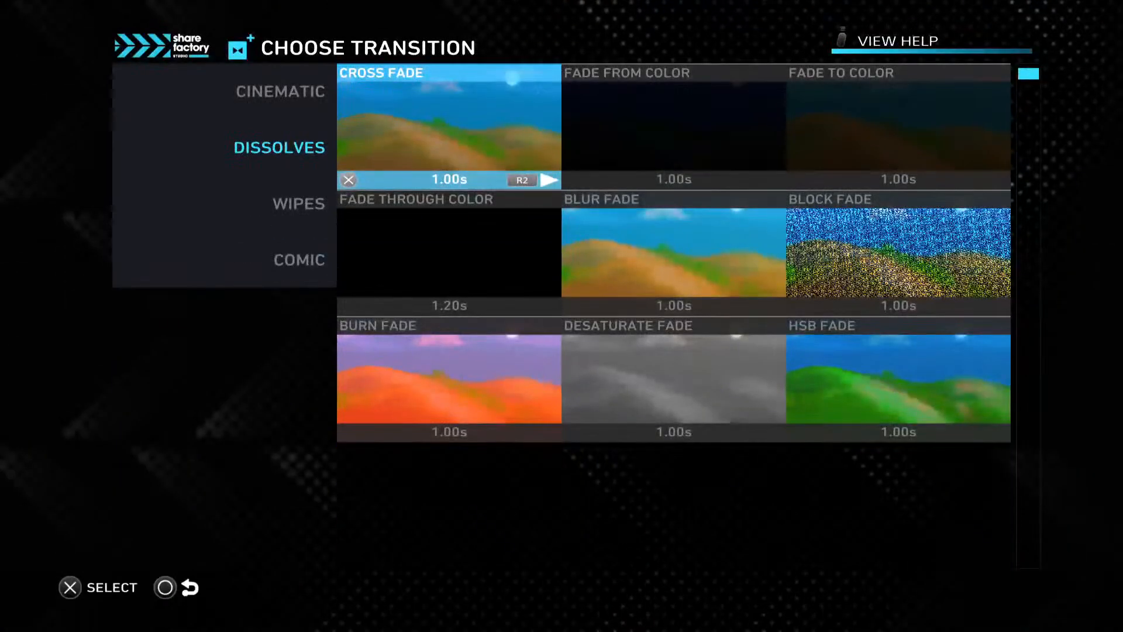
pyautogui.press('Down')
pyautogui.press('Right')
pyautogui.press('Right')
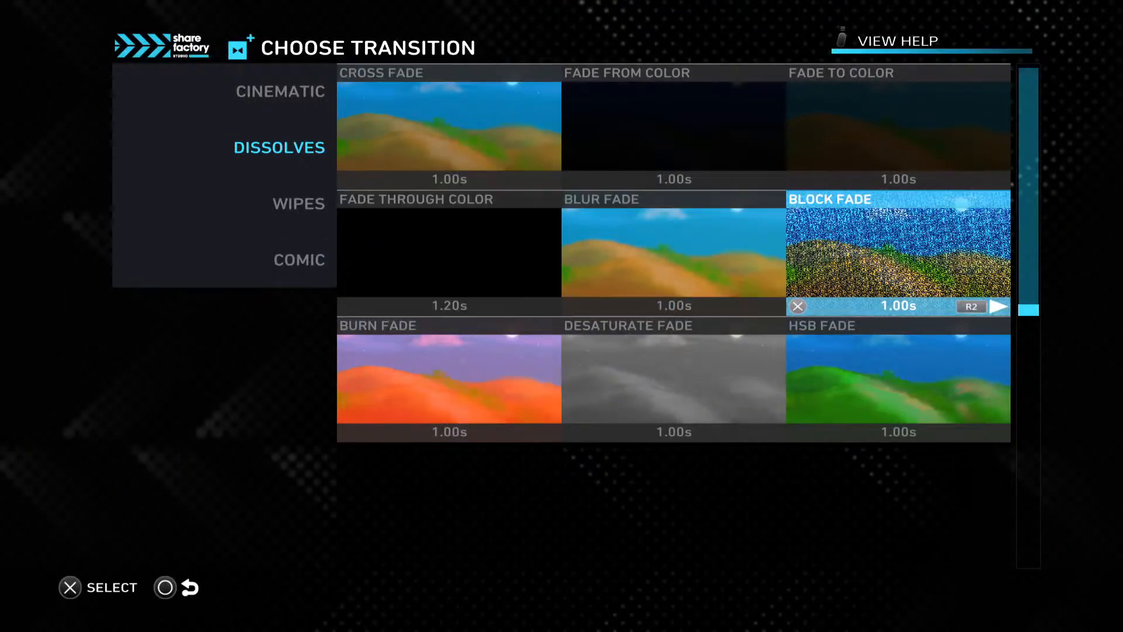
pyautogui.press('Return')
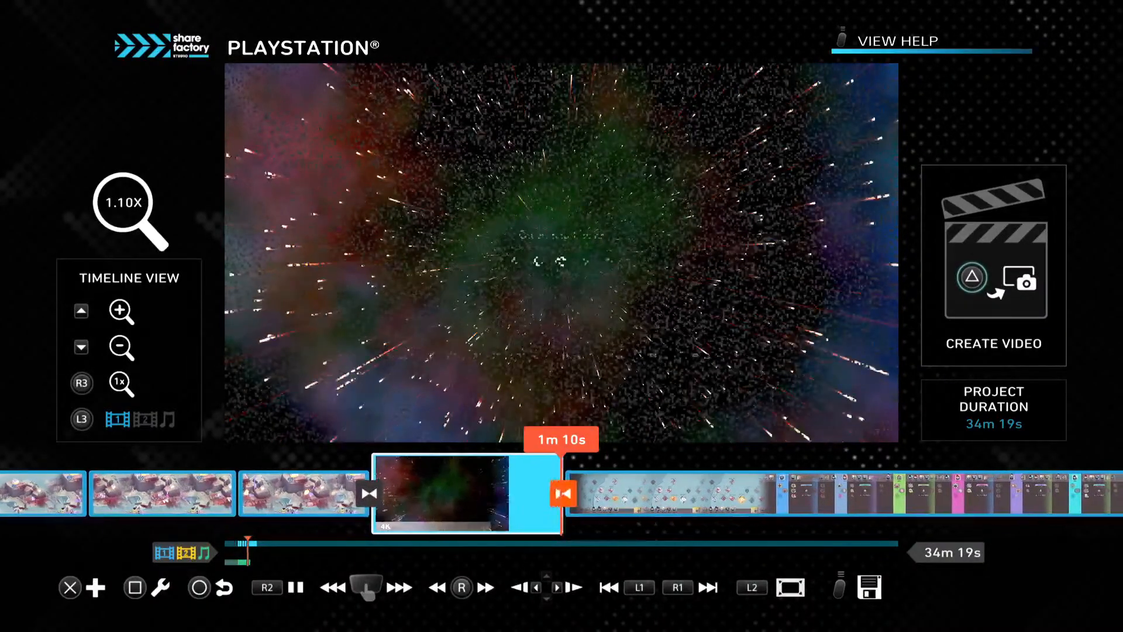
pyautogui.press('Left')
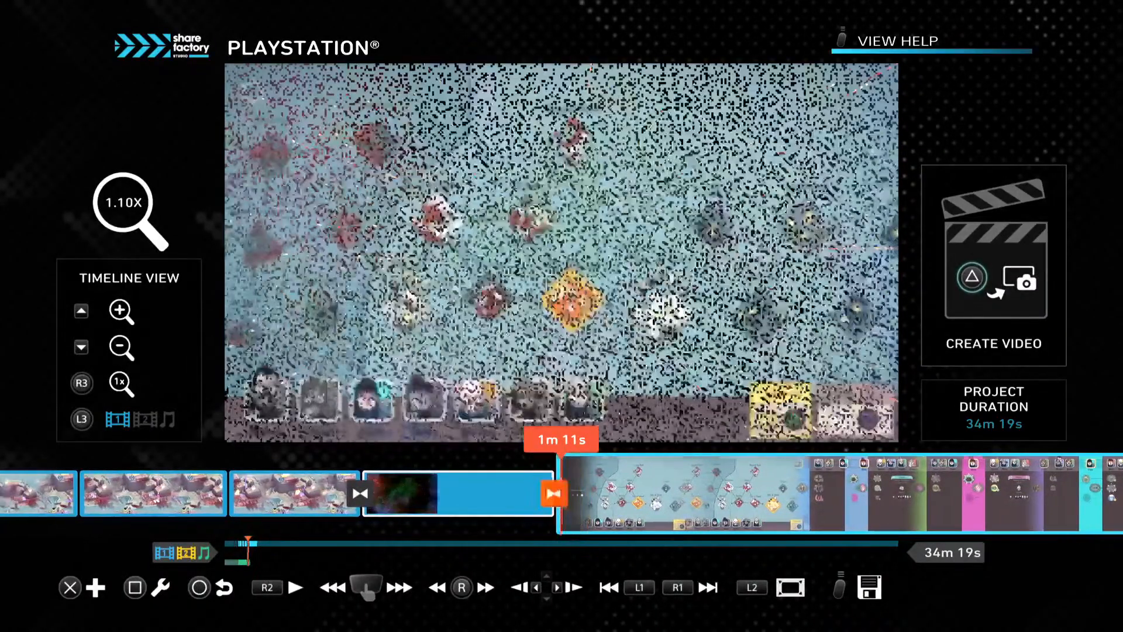
# - Replace the transition between the stars clip and the full gameplay clip with the 1.00s Blur Fade, and play it back
pyautogui.press('Left')
pyautogui.press('Return')
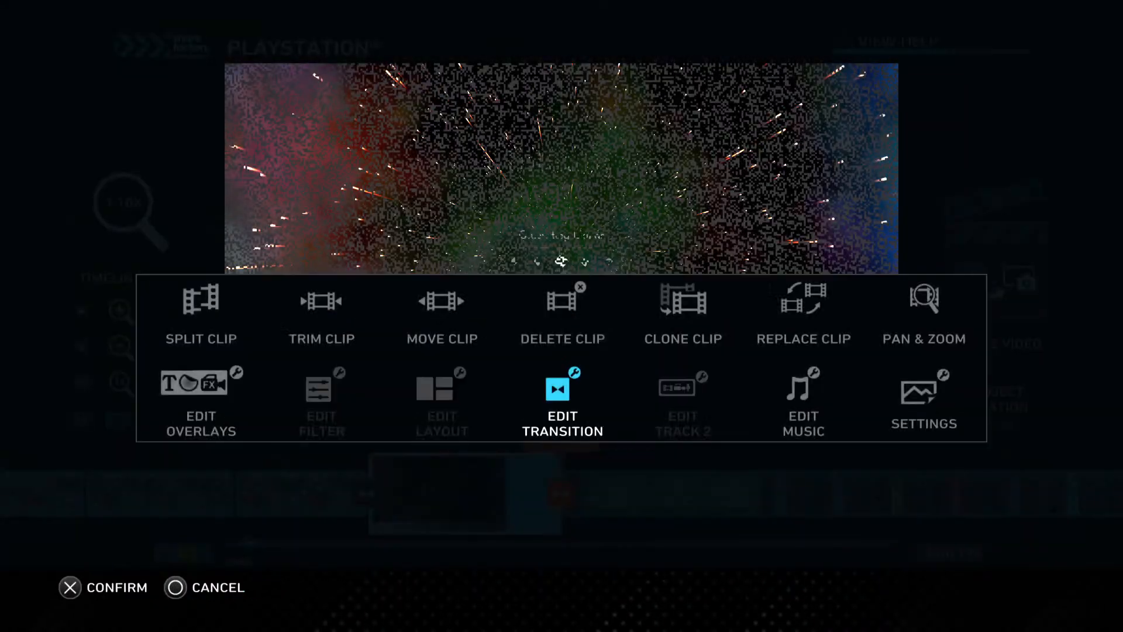
pyautogui.press('Return')
pyautogui.press('Return')
pyautogui.press('Down')
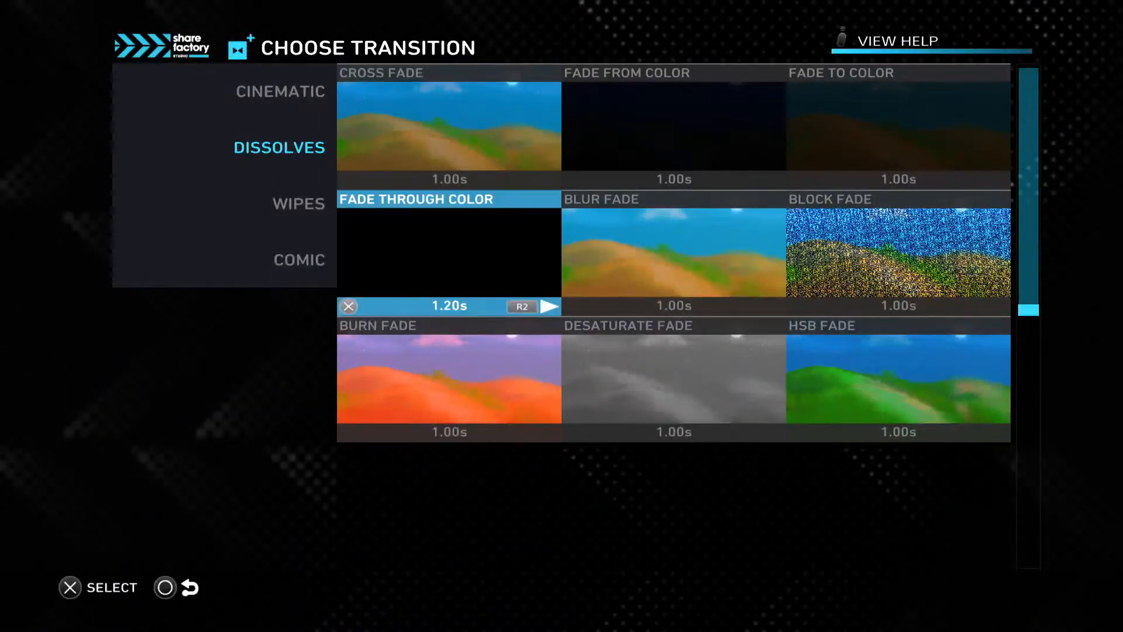
pyautogui.press('Right')
pyautogui.press('Return')
pyautogui.press('Left')
pyautogui.press('space')
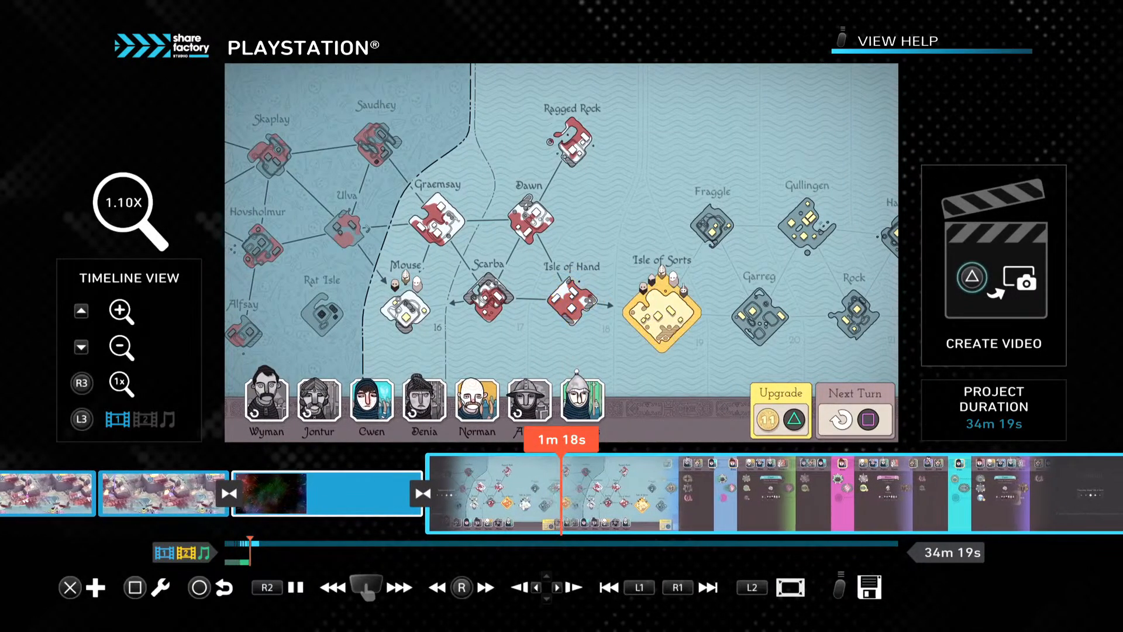
pyautogui.press('space')
pyautogui.press('Left')
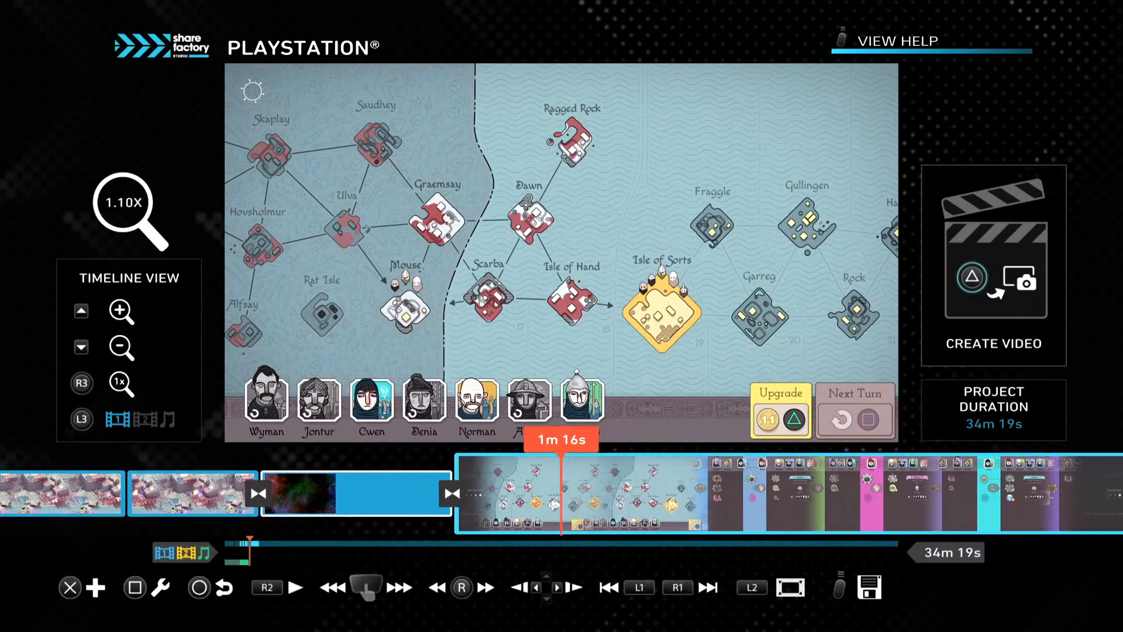
# - Return to the start of the project and play the first battle clip up to 0m 4s
pyautogui.press('Left')
pyautogui.press('Right')
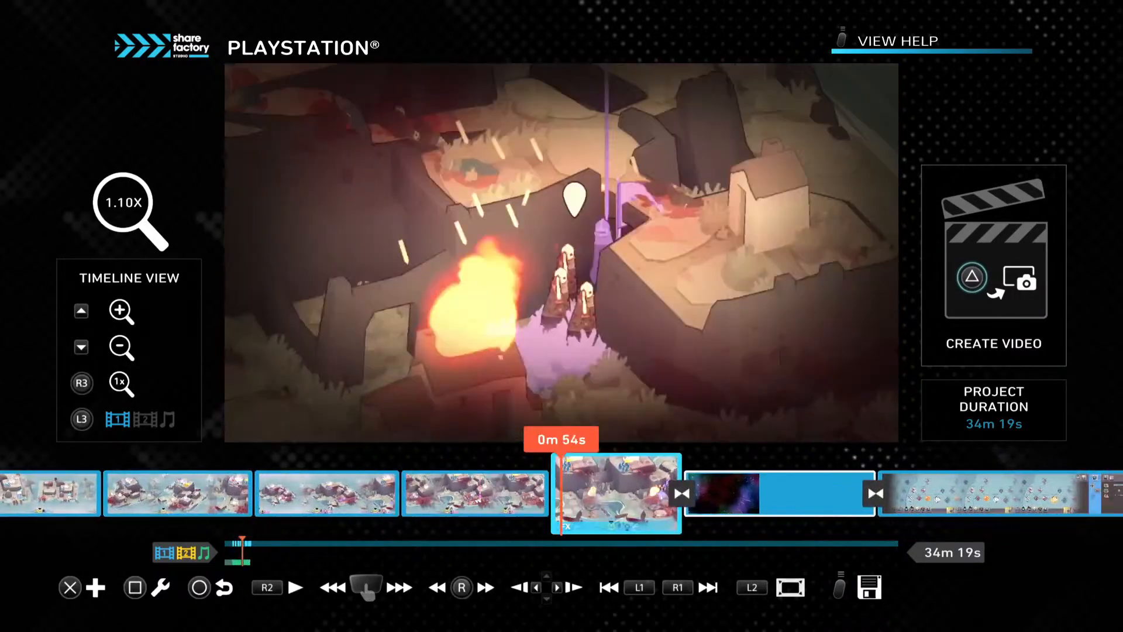
pyautogui.press('Left')
pyautogui.press('space')
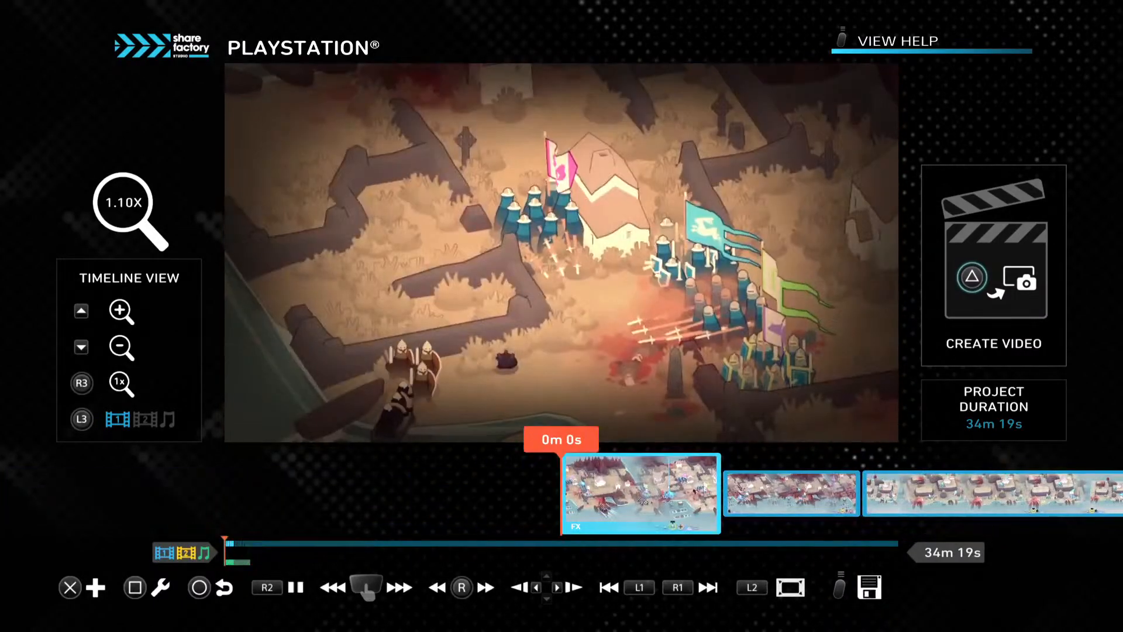
pyautogui.press('space')
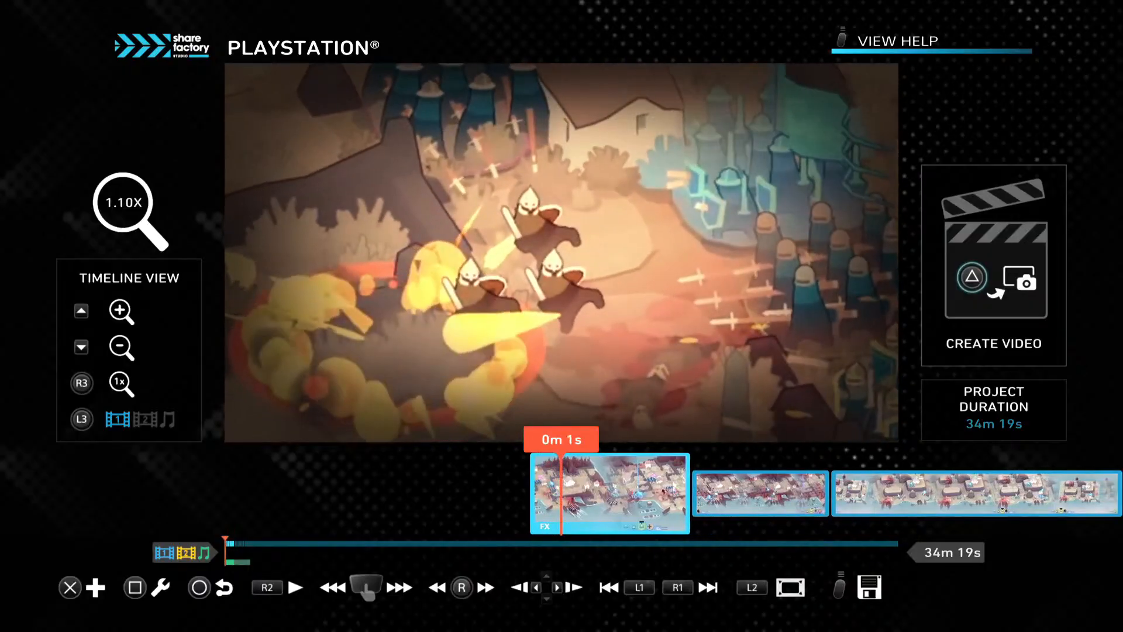
pyautogui.press('space')
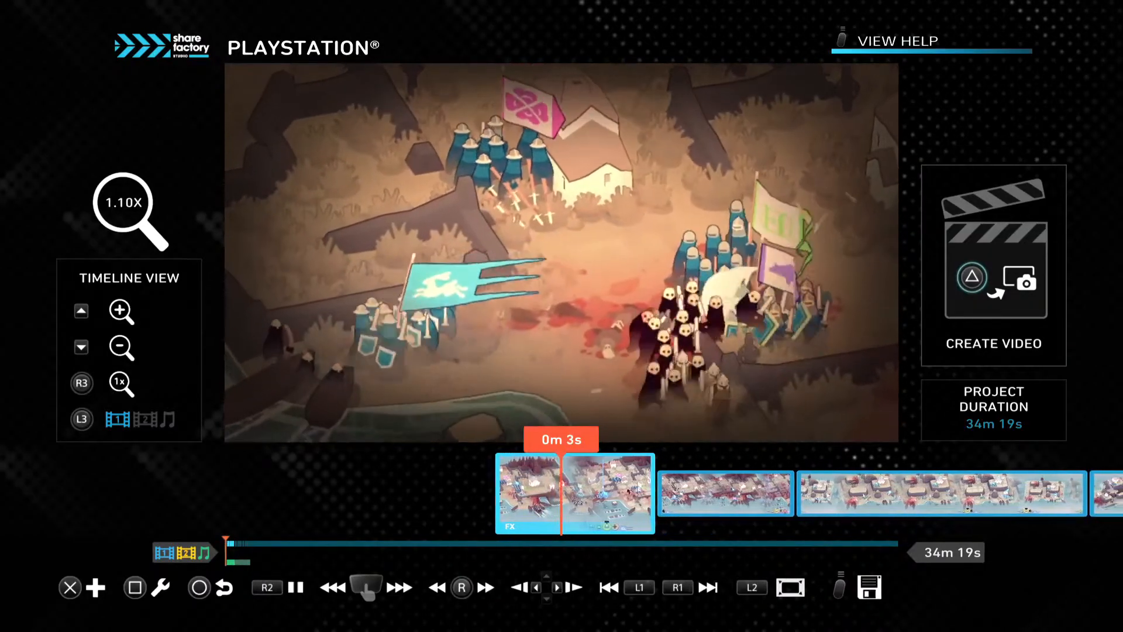
pyautogui.press('space')
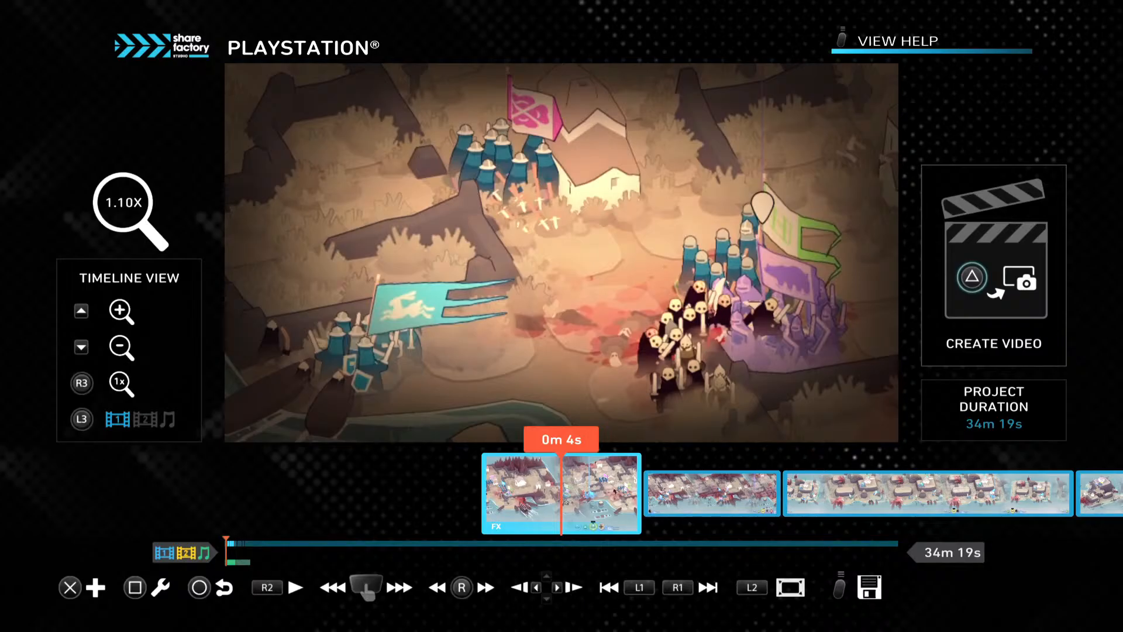
# - Start adding an overlay to the first battle clip at 0m 4s and open the Static Stickers category
pyautogui.press('Return')
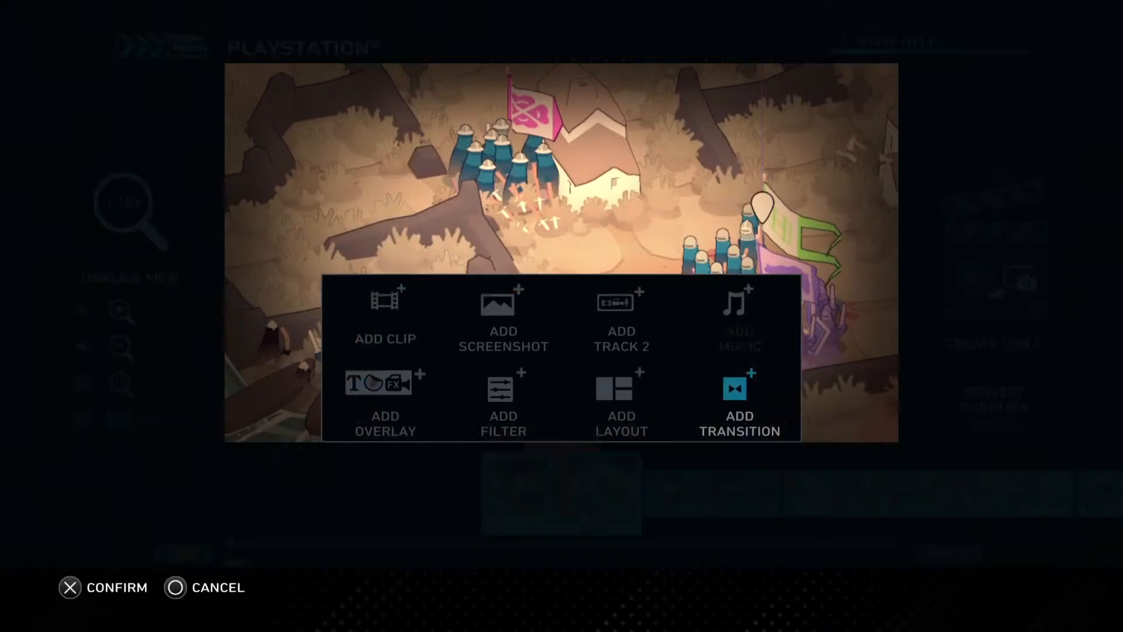
pyautogui.press('Left')
pyautogui.press('Left')
pyautogui.press('Left')
pyautogui.press('Return')
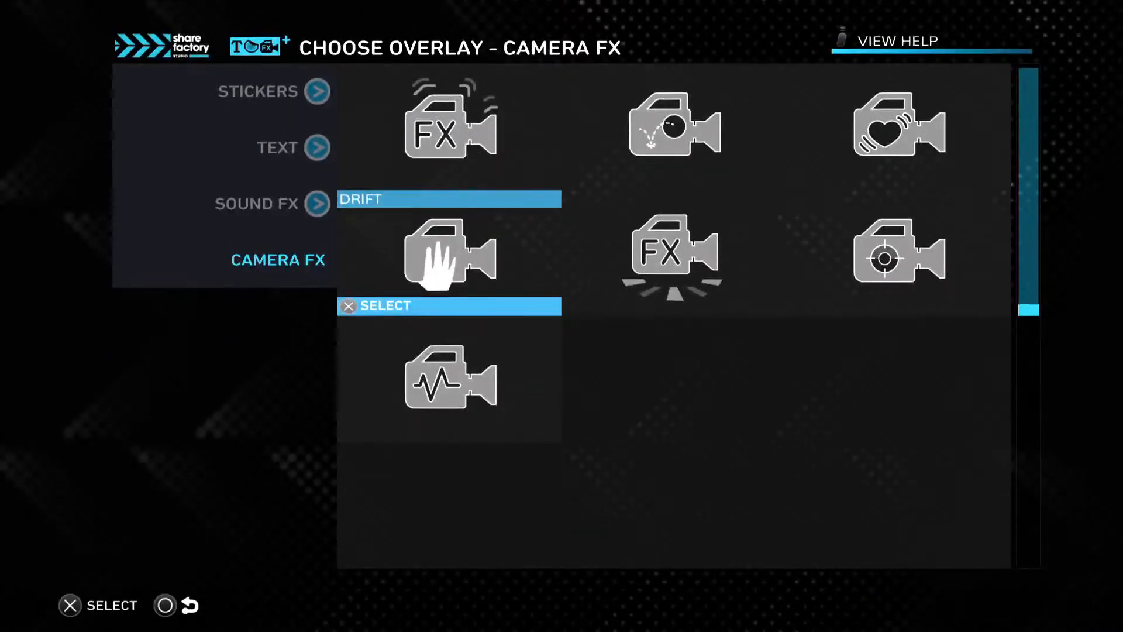
pyautogui.press('Up')
pyautogui.press('Left')
pyautogui.press('Up')
pyautogui.press('Up')
pyautogui.press('Up')
pyautogui.press('Return')
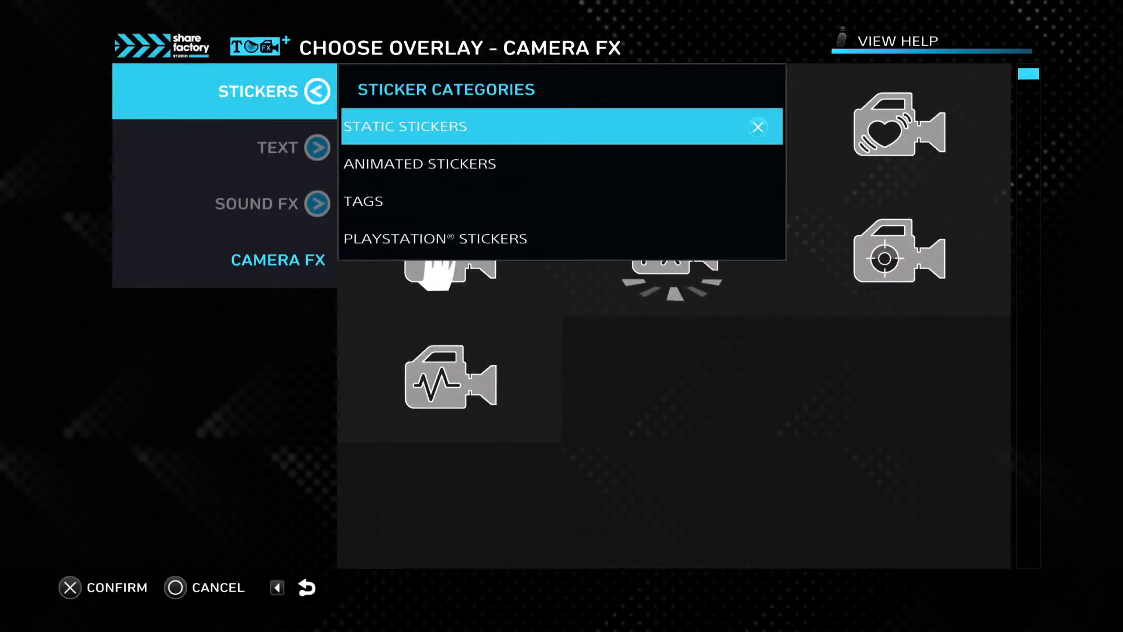
pyautogui.press('Return')
# - Look through the static stickers for one that suits the first battle clip
pyautogui.press('Down')
pyautogui.press('Down')
pyautogui.press('Right')
pyautogui.press('Right')
pyautogui.press('Up')
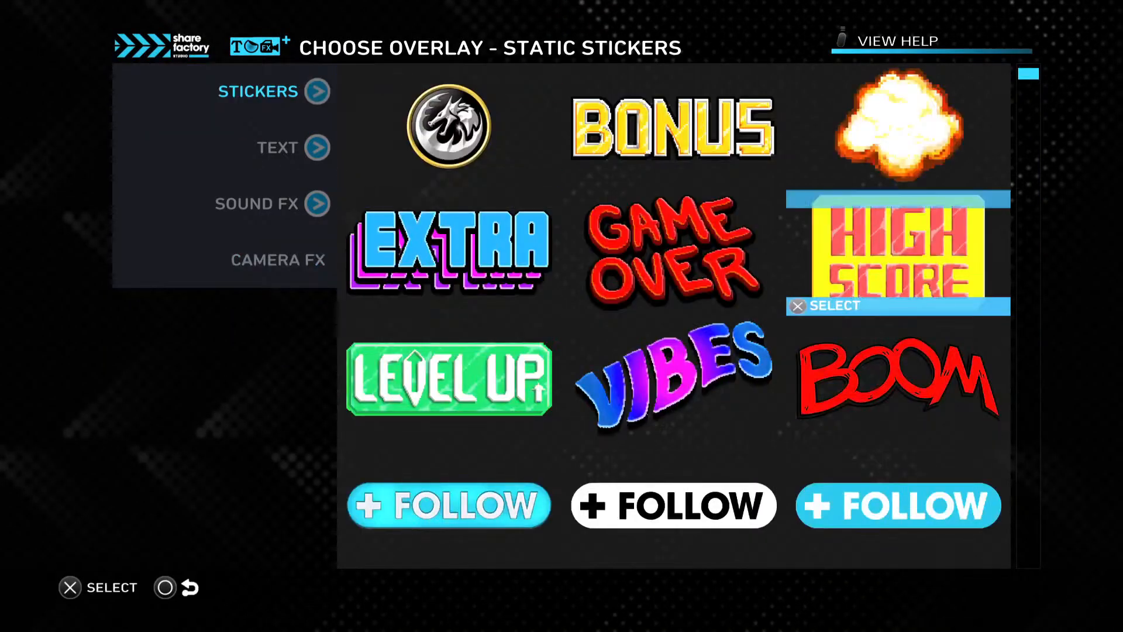
pyautogui.press('Up')
pyautogui.press('Left')
pyautogui.press('Left')
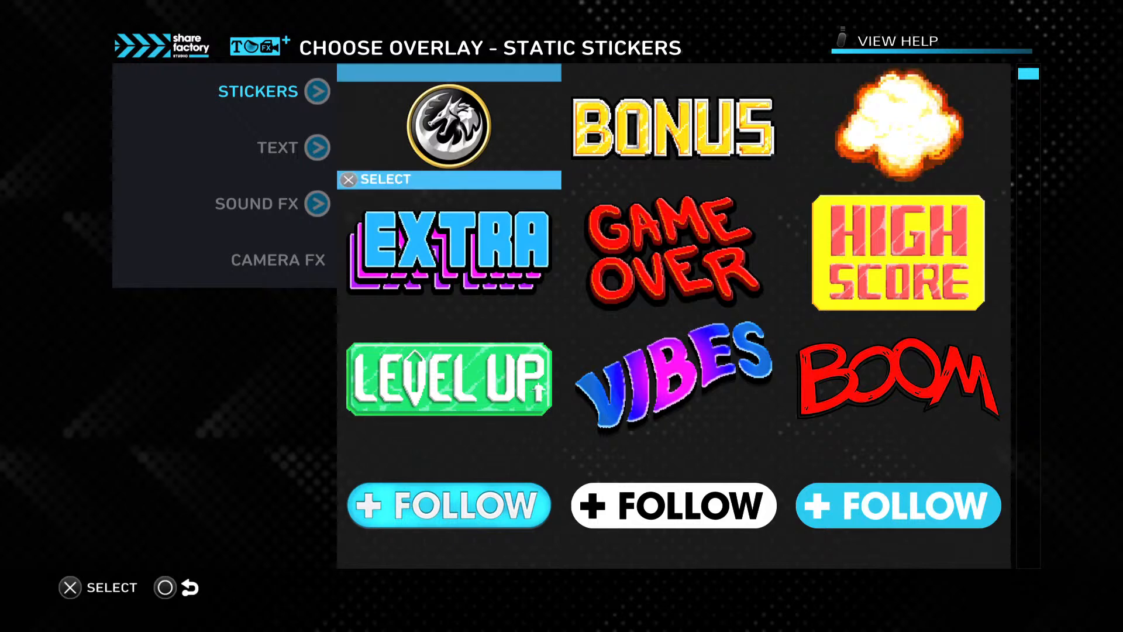
pyautogui.press('Down')
pyautogui.press('Down')
pyautogui.press('Down')
pyautogui.press('Down')
pyautogui.press('Right')
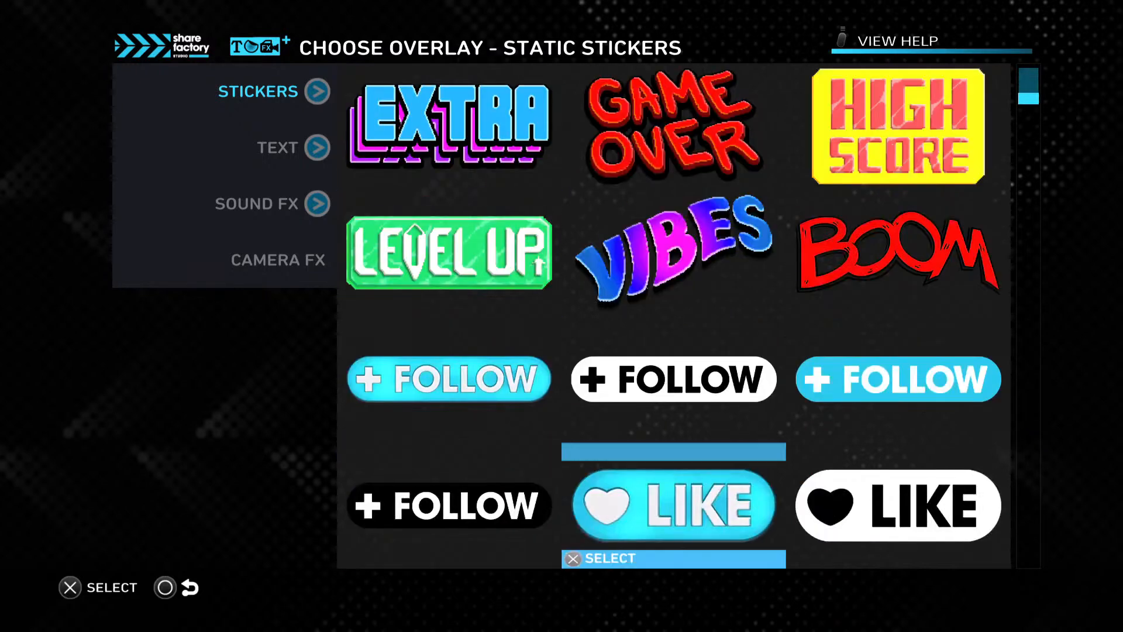
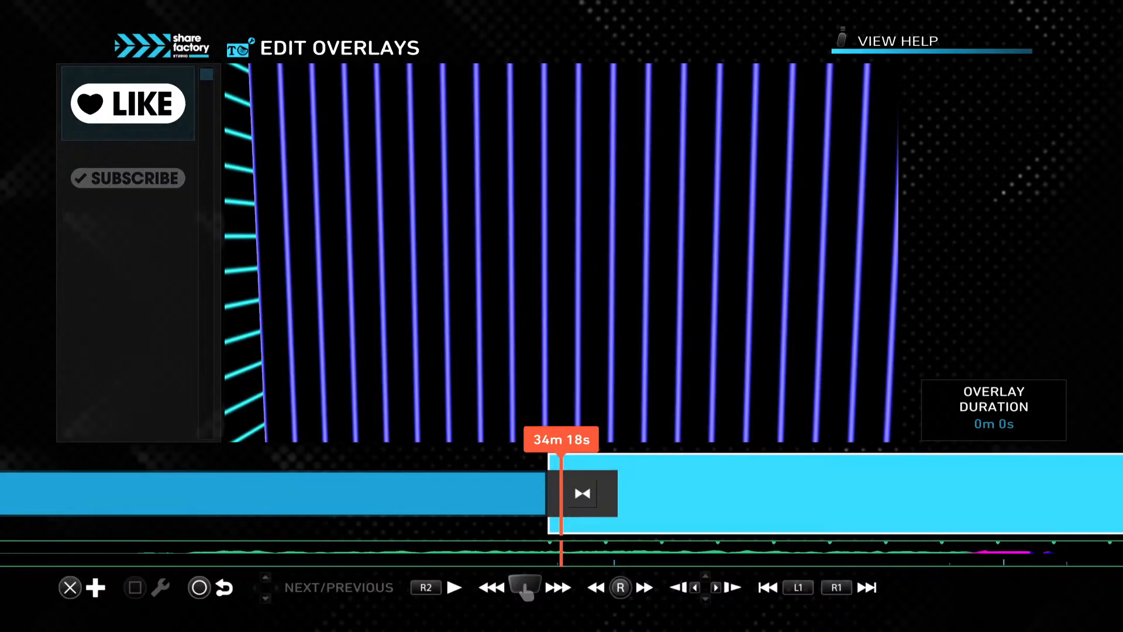
# - Extend the LIKE sticker on the closing grid clip to the clip's end, for an overlay duration of 9.8 s
pyautogui.press('Right')
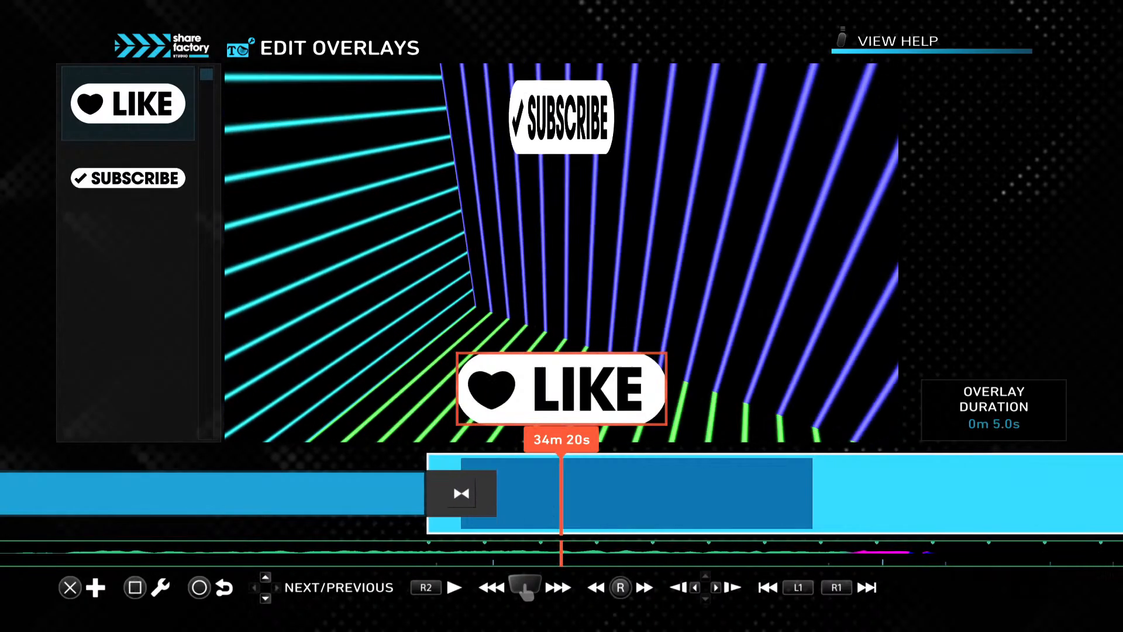
pyautogui.press('Left')
pyautogui.press('Menu')
pyautogui.press('Down')
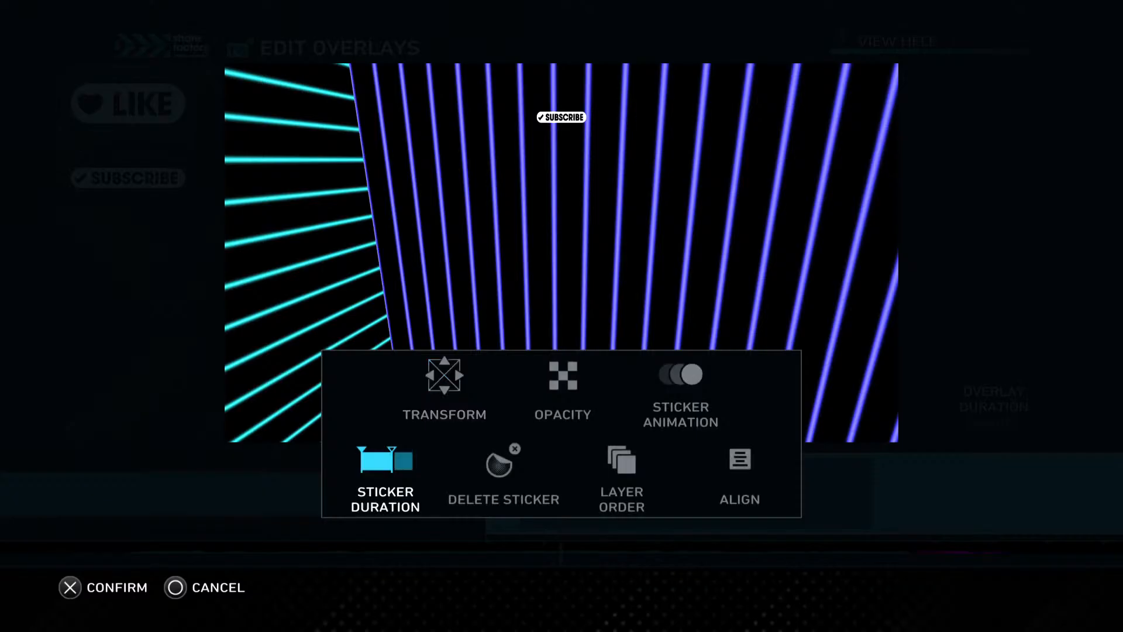
pyautogui.press('Return')
pyautogui.press('Right')
# - Set the LIKE sticker's ending animation to Spin Away
pyautogui.press('Right')
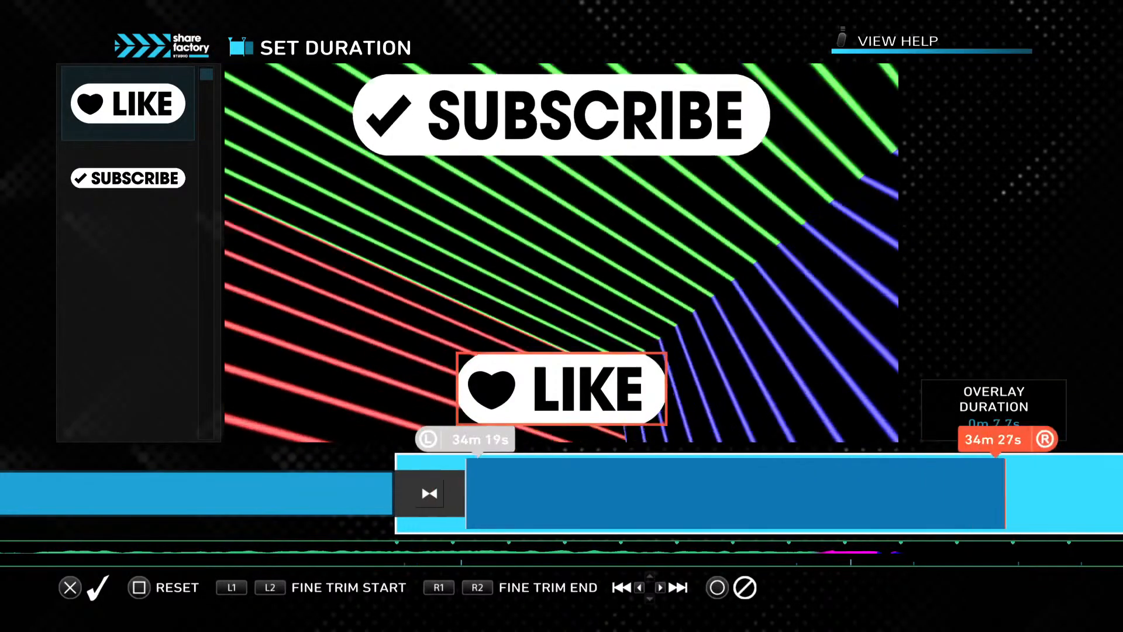
pyautogui.press('Return')
pyautogui.press('Up')
pyautogui.press('Left')
pyautogui.press('Return')
pyautogui.press('Right')
pyautogui.press('Right')
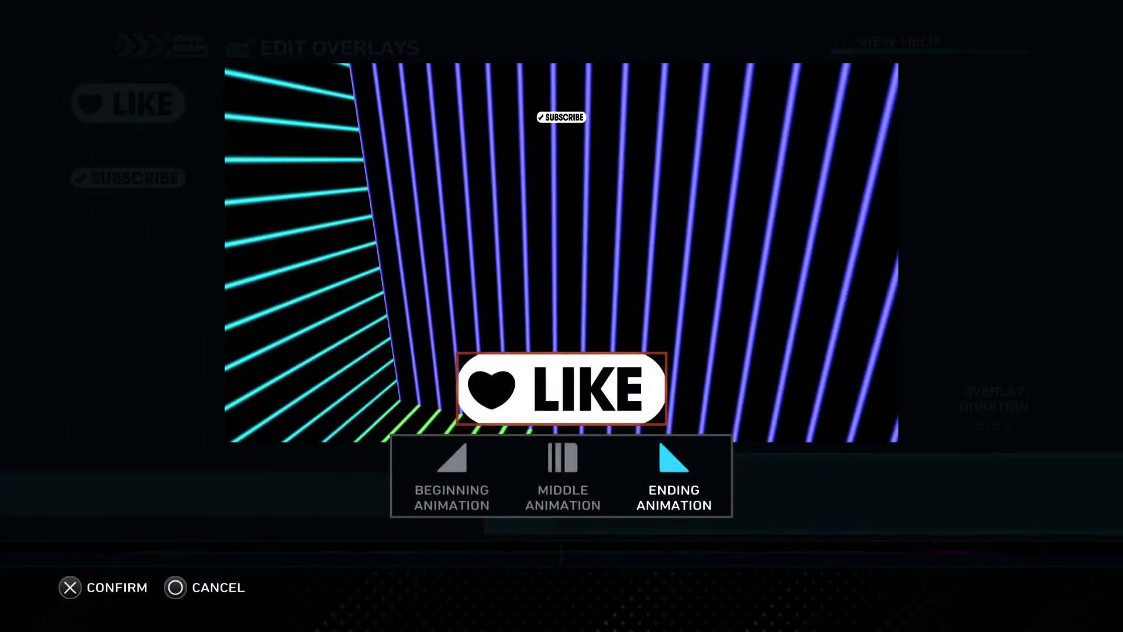
pyautogui.press('Return')
pyautogui.press('Up')
pyautogui.press('Up')
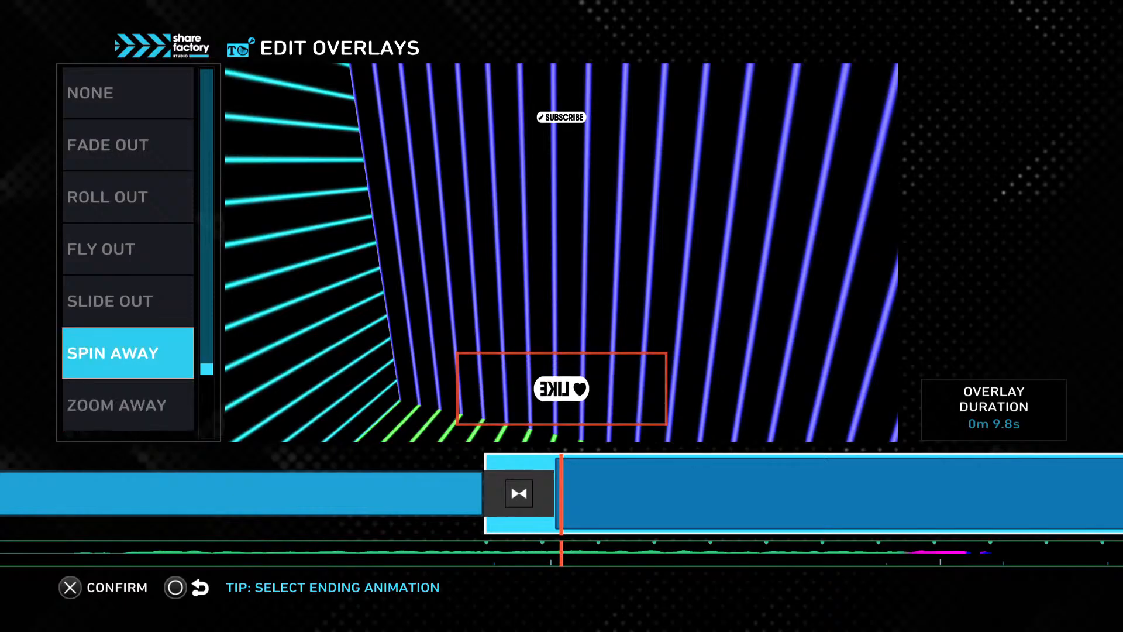
pyautogui.press('Return')
# - Set the LIKE sticker's middle animation to Bounce
pyautogui.press('Left')
pyautogui.press('Return')
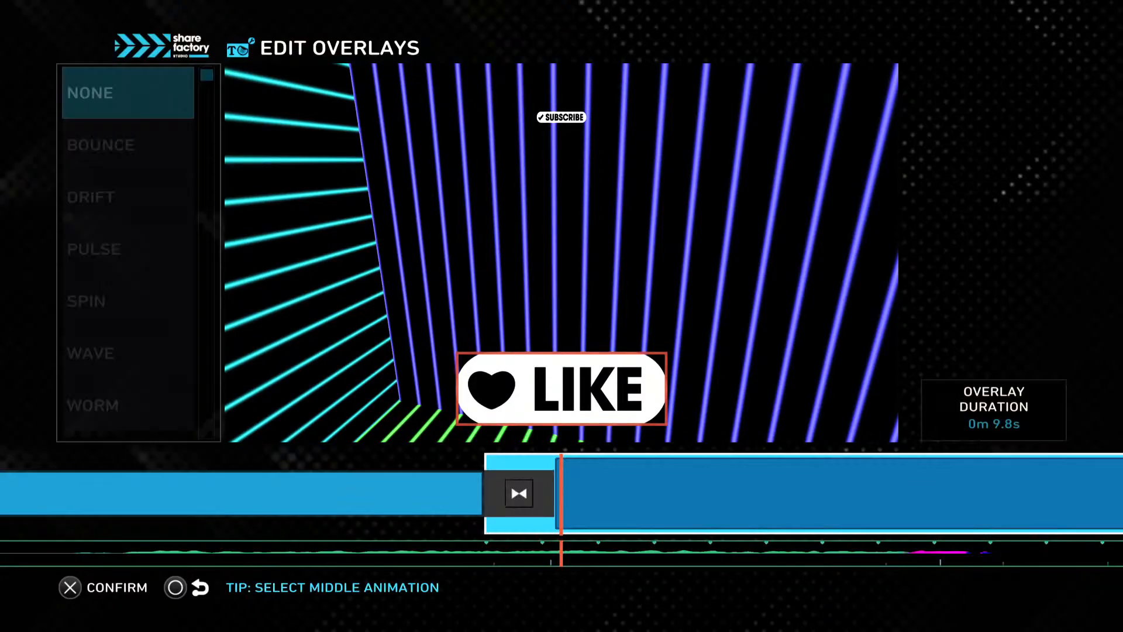
pyautogui.press('Down')
pyautogui.press('Return')
# - Set the LIKE sticker's beginning animation to Spin Up
pyautogui.press('Left')
pyautogui.press('Return')
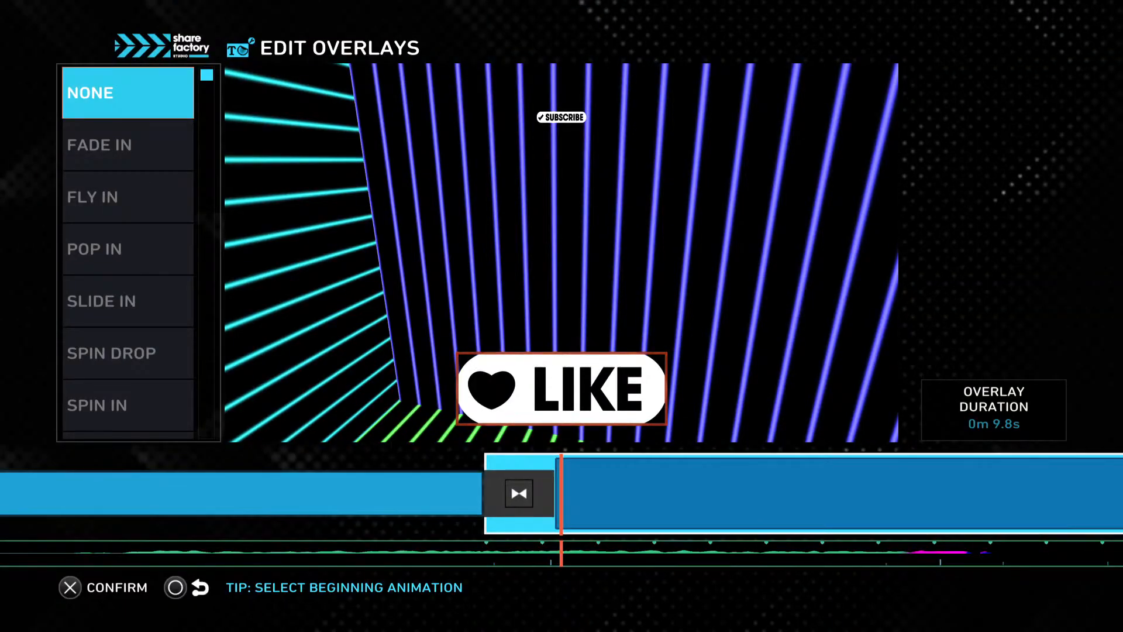
pyautogui.press('Up')
pyautogui.press('Up')
pyautogui.press('Down')
pyautogui.press('Up')
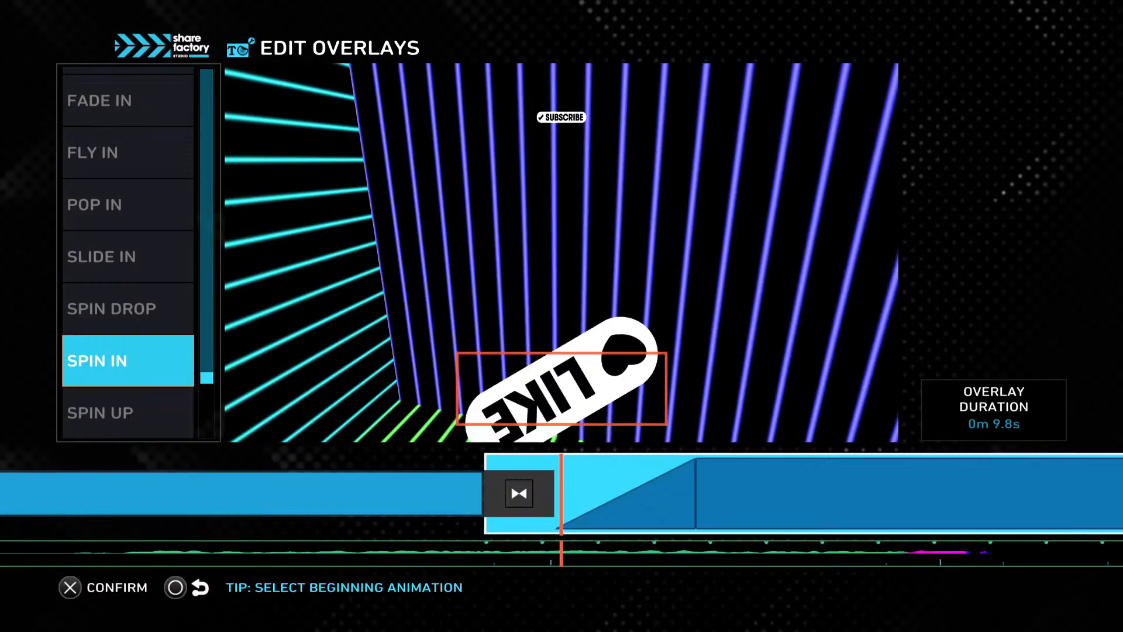
pyautogui.press('Down')
pyautogui.press('Return')
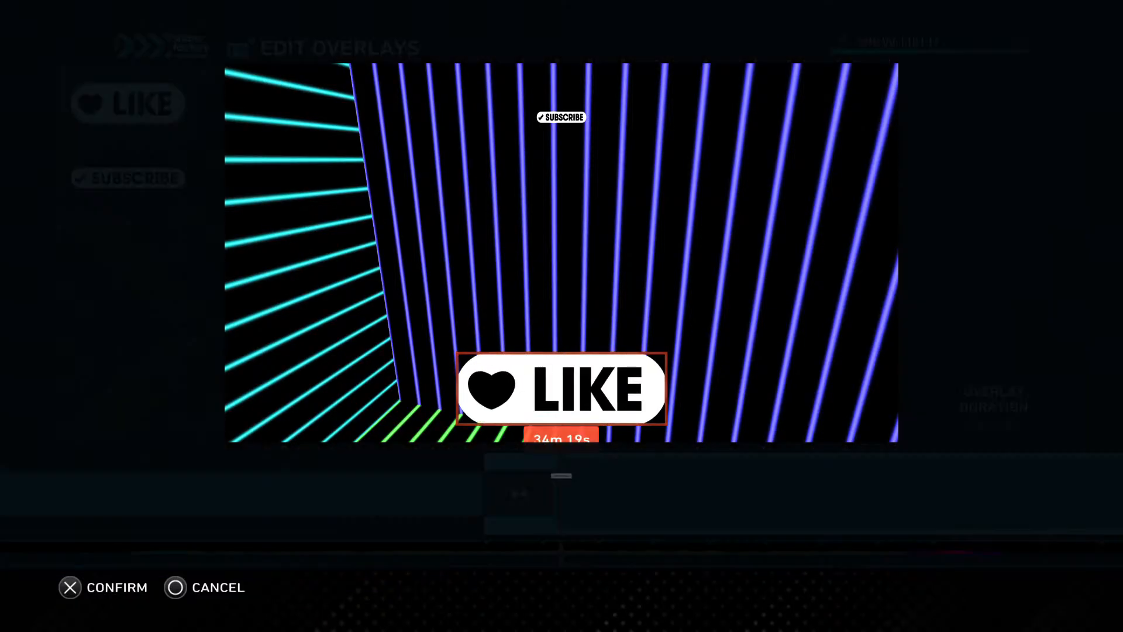
# - Play back the closing clip with its LIKE and SUBSCRIBE stickers, then return to the clip's start and leave overlay editing
pyautogui.press('Return')
pyautogui.press('space')
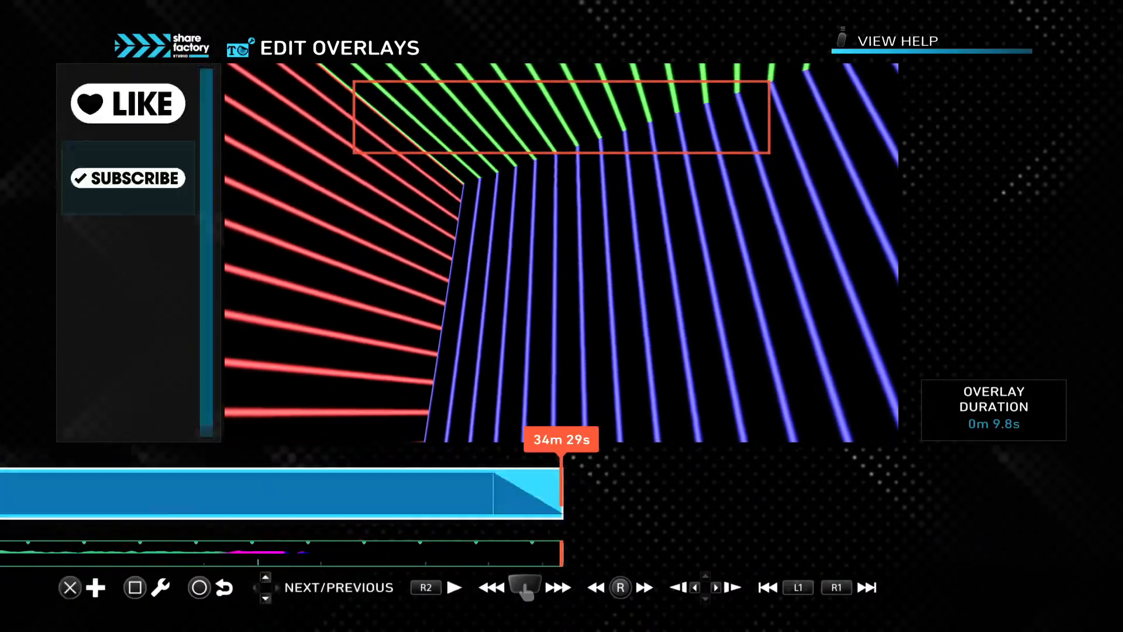
pyautogui.press('Left')
pyautogui.press('Home')
pyautogui.press('Escape')
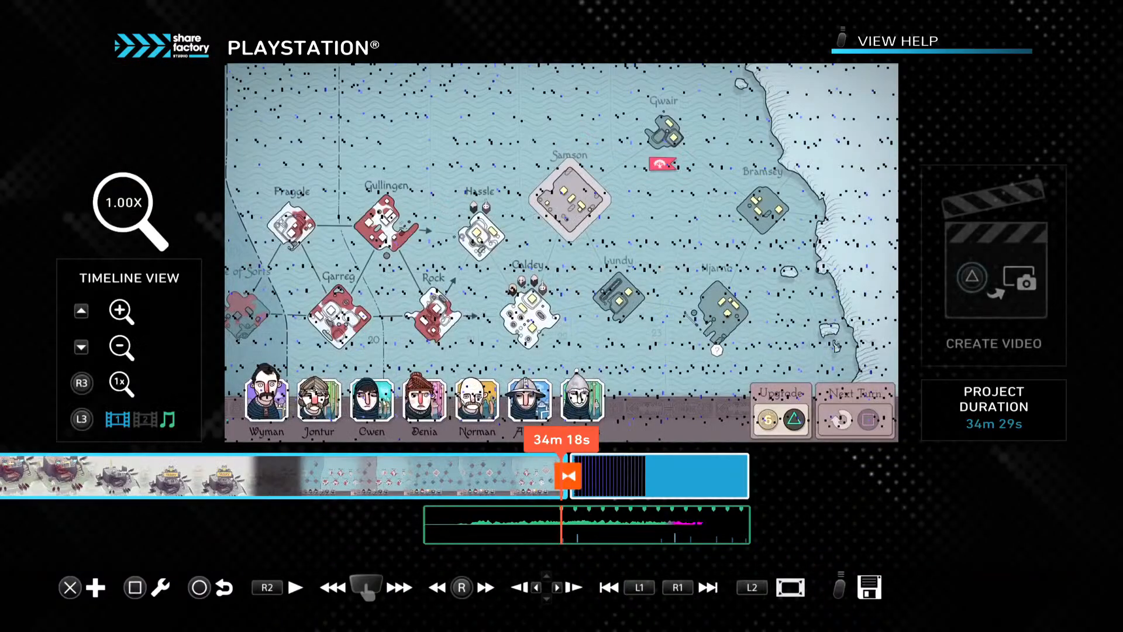
# - Scrub backward through the full gameplay clip to about 25m 54s, examining the island battles for a moment to edit
pyautogui.press('Left')
pyautogui.press('Left')
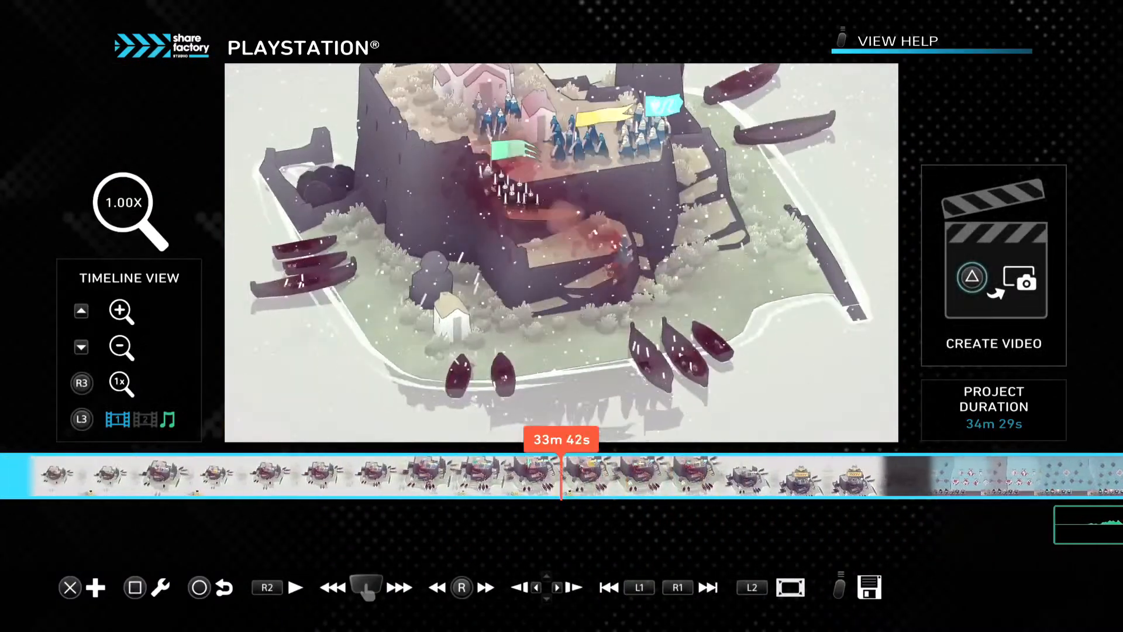
pyautogui.press('Left')
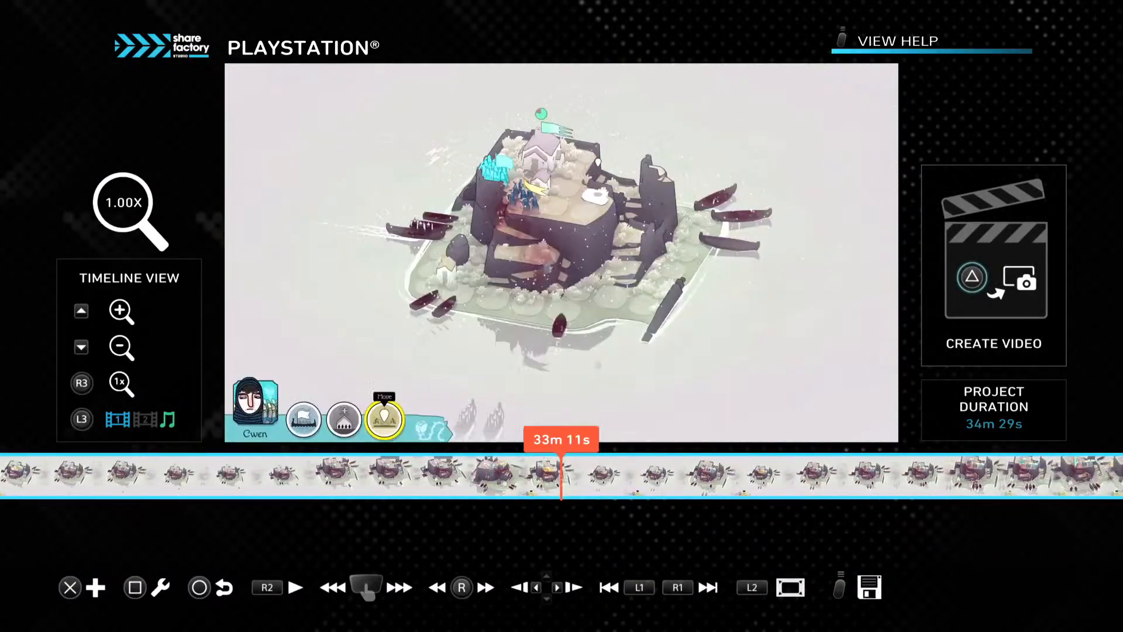
pyautogui.press('Left')
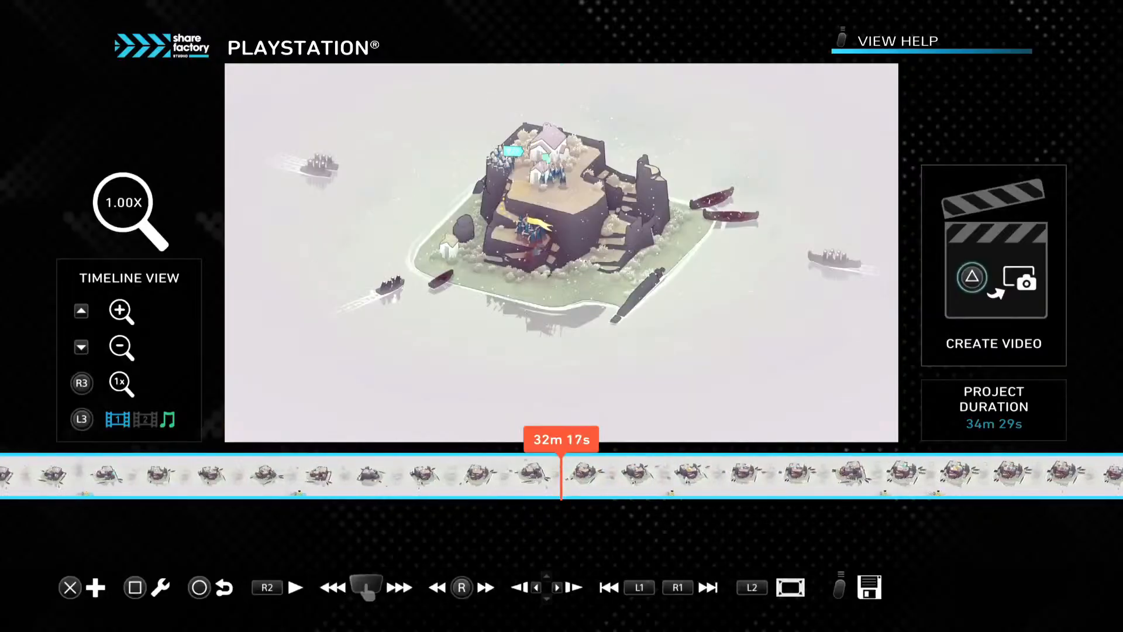
pyautogui.press('Left')
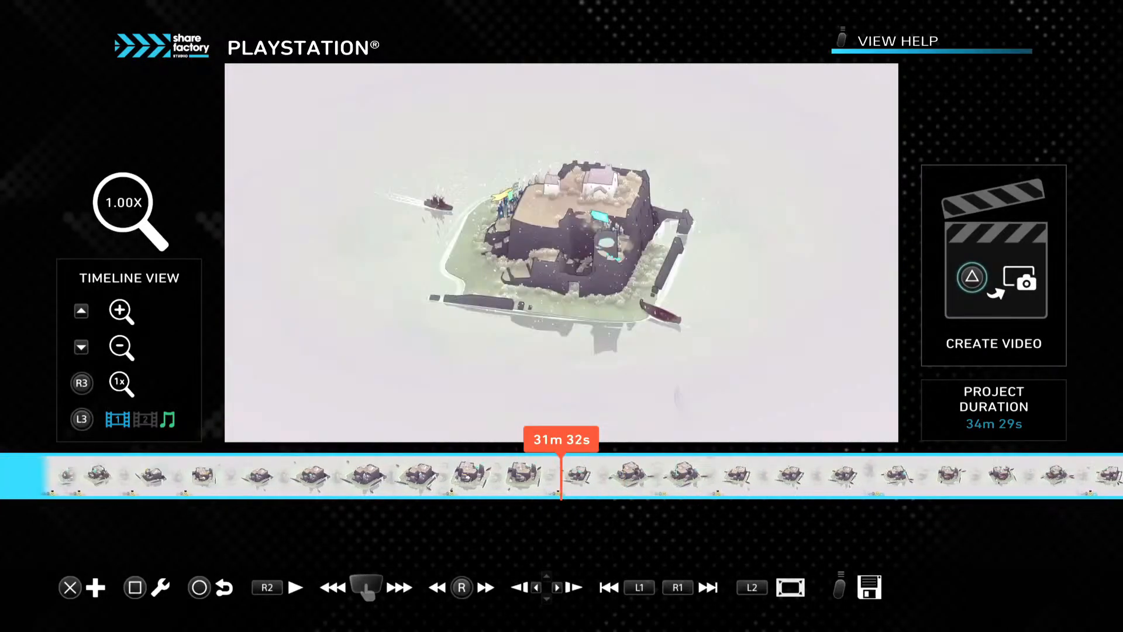
pyautogui.press('Left')
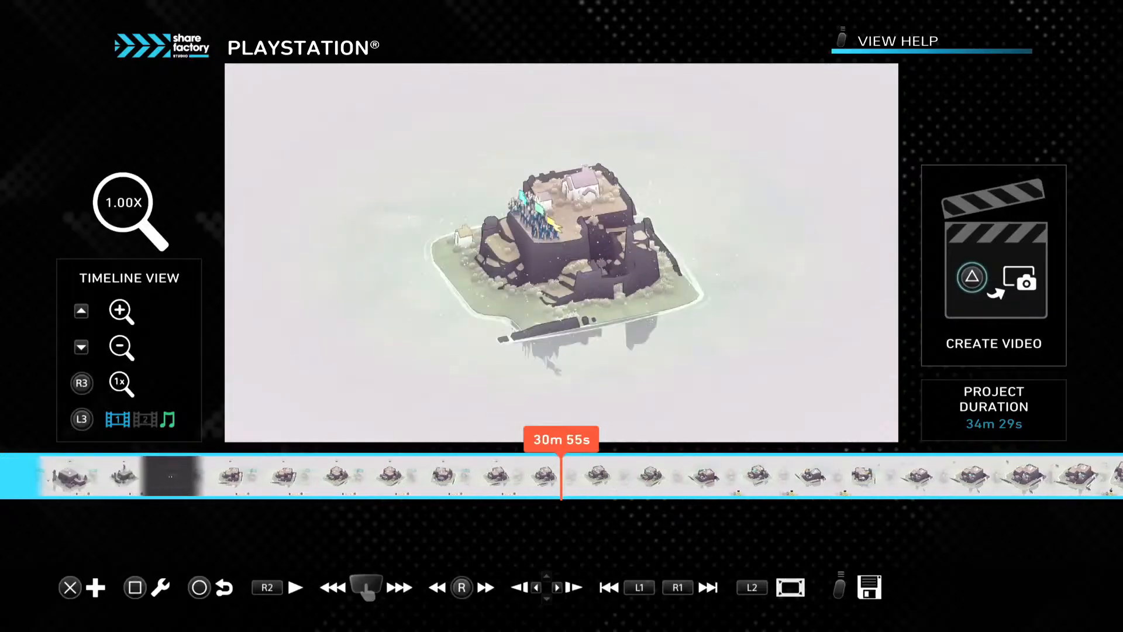
pyautogui.press('Left')
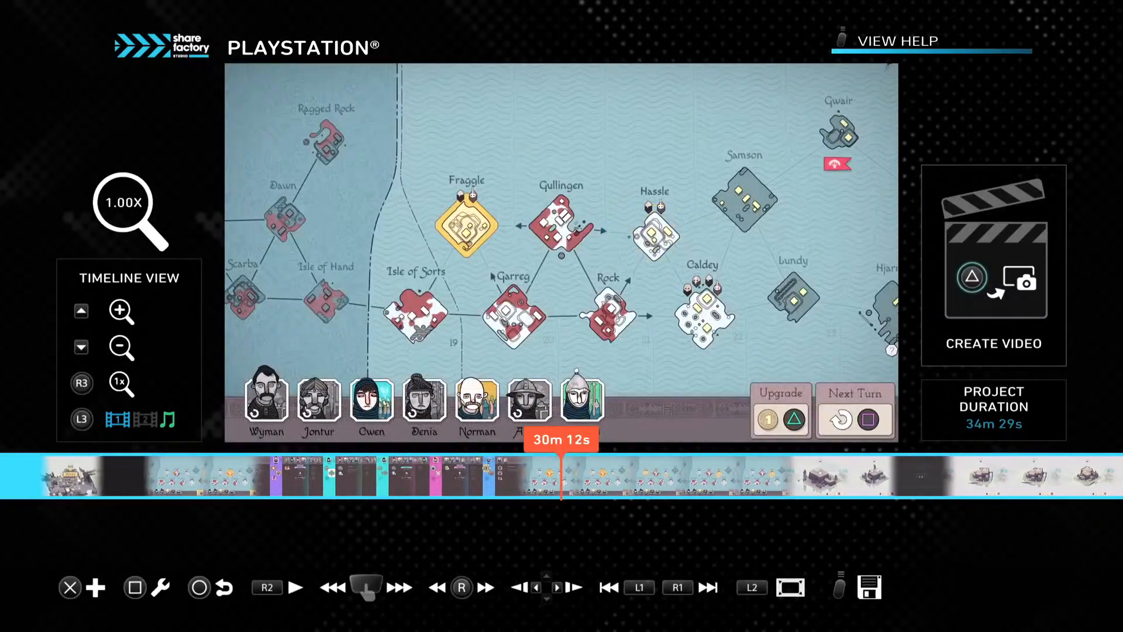
pyautogui.press('Left')
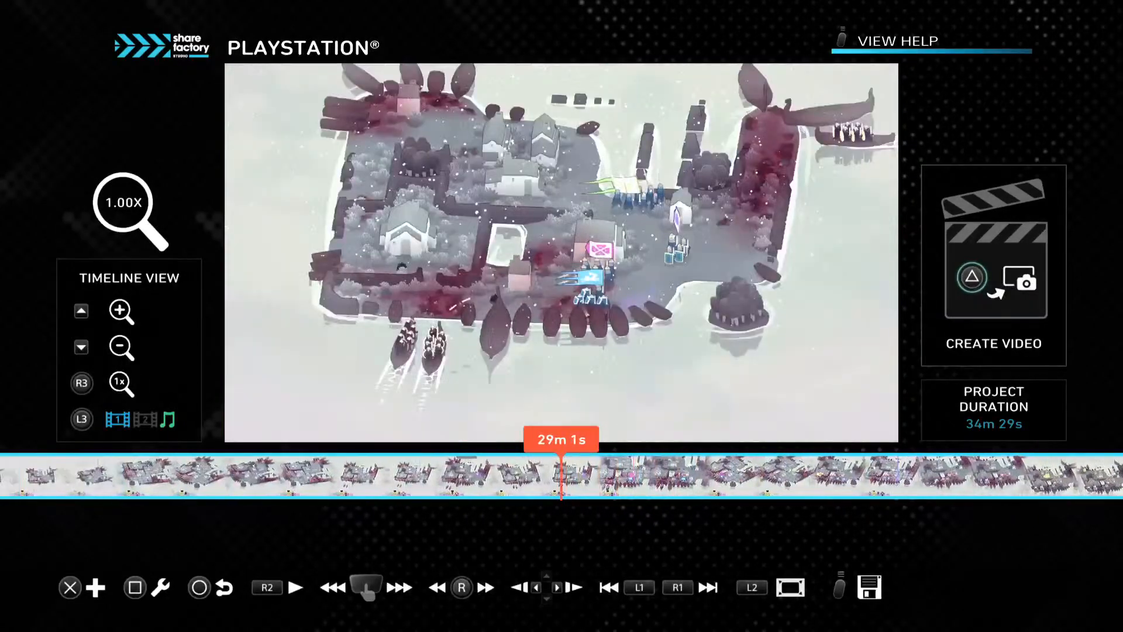
pyautogui.press('Left')
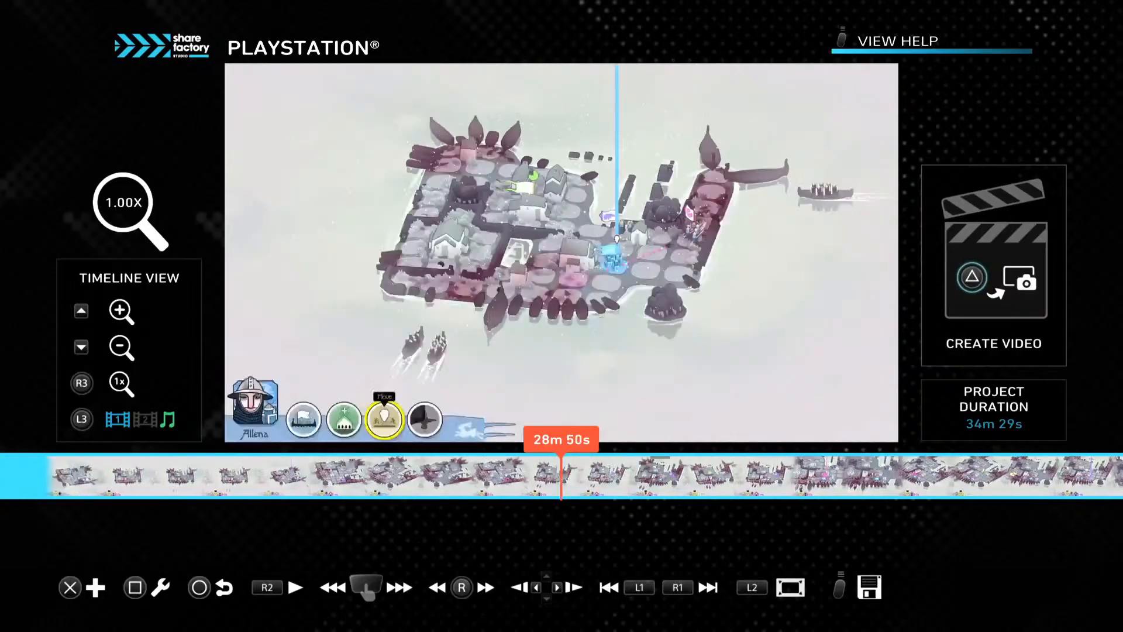
pyautogui.press('Left')
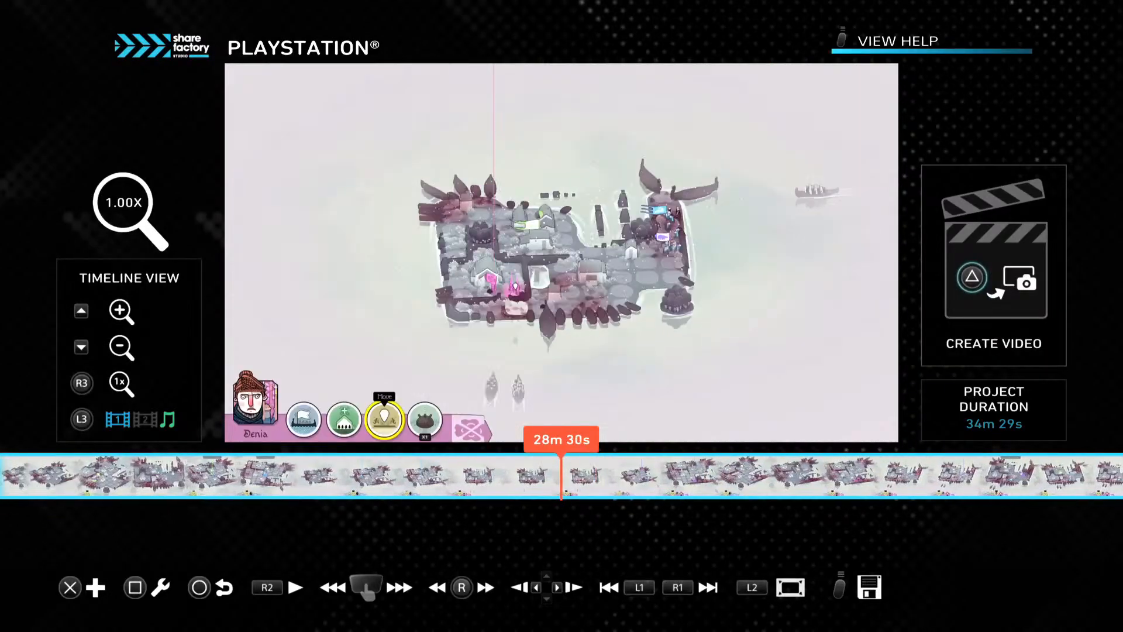
pyautogui.press('Left')
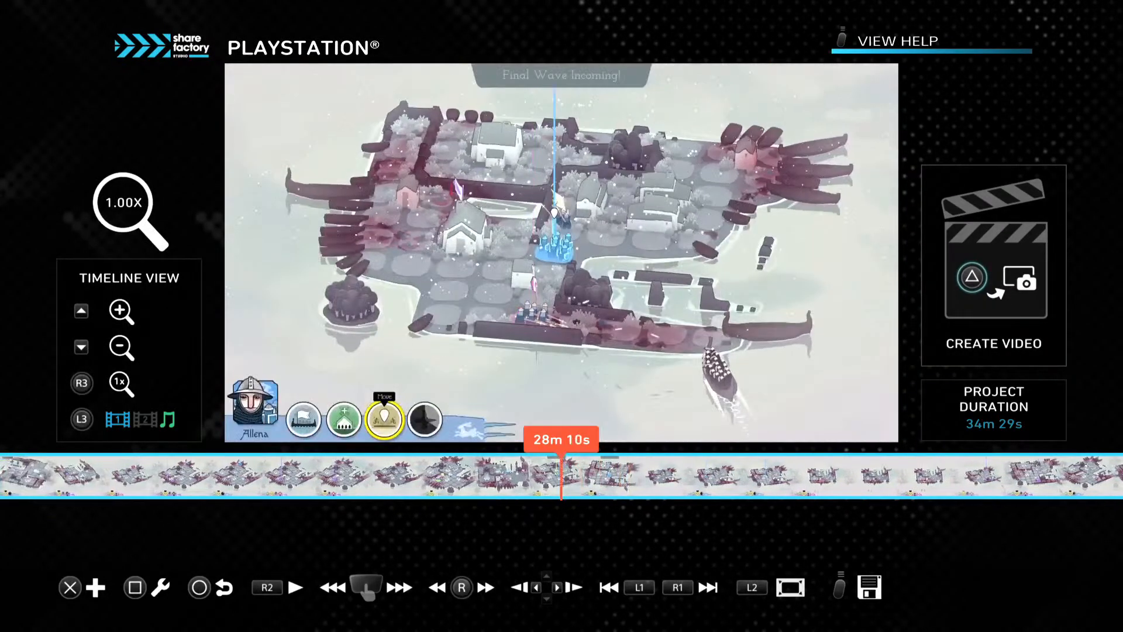
pyautogui.press('Right')
pyautogui.press('Left')
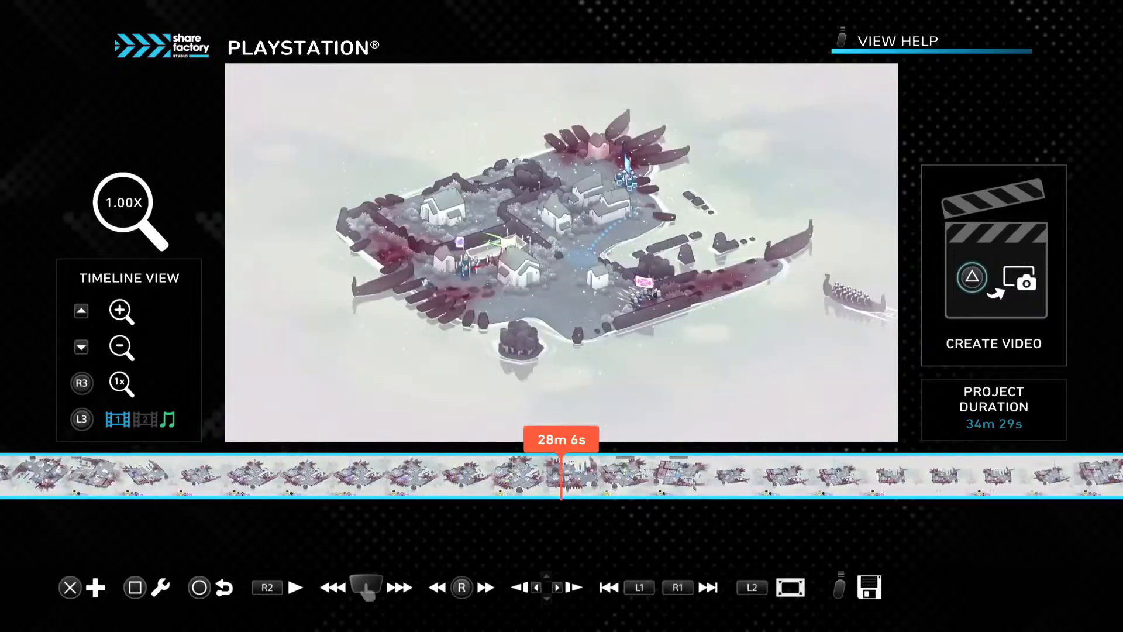
pyautogui.press('Right')
pyautogui.press('Left')
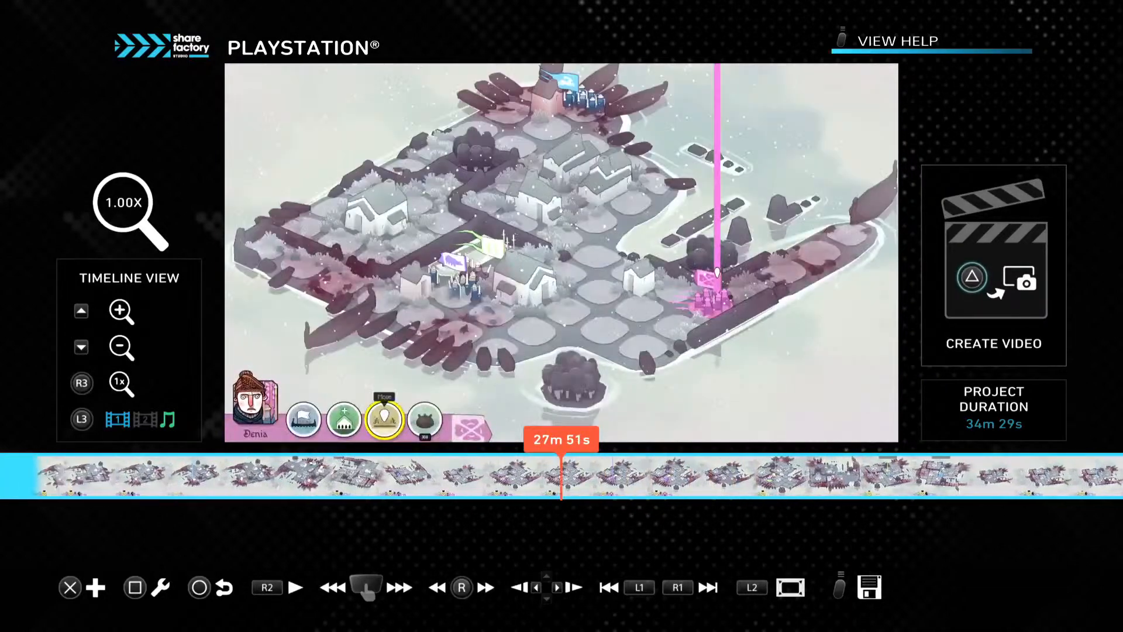
pyautogui.press('Left')
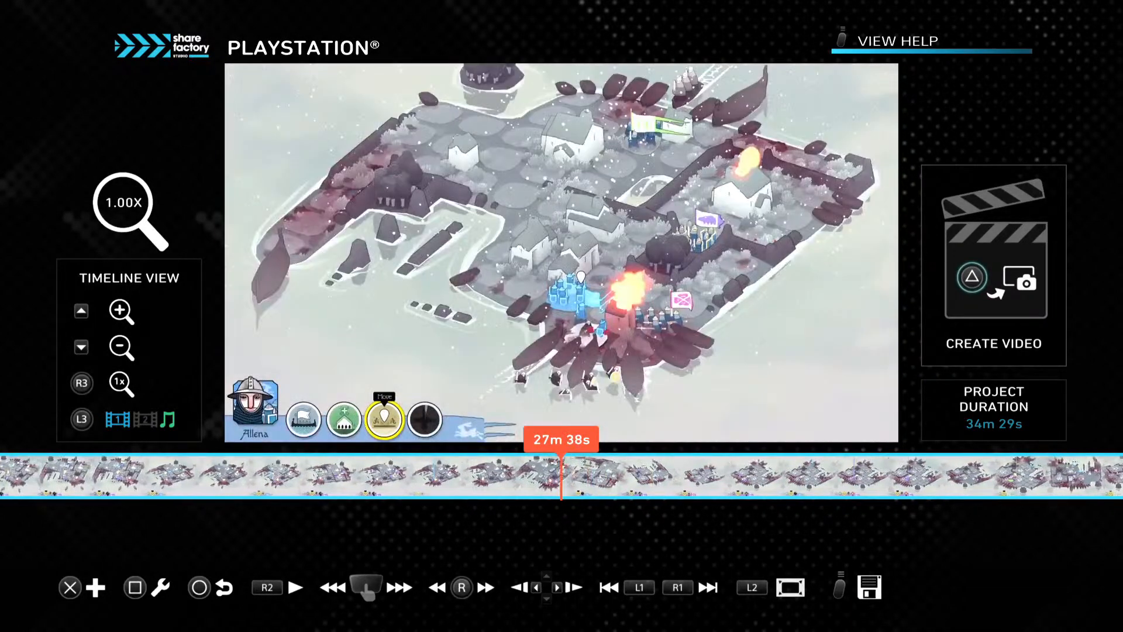
pyautogui.press('Left')
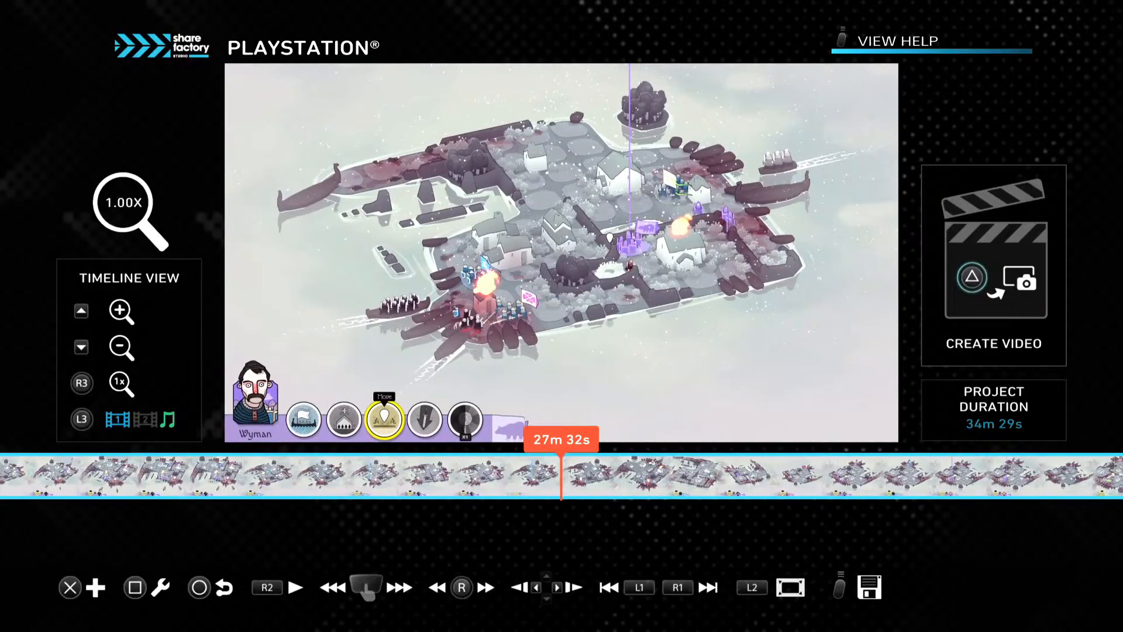
pyautogui.press('Left')
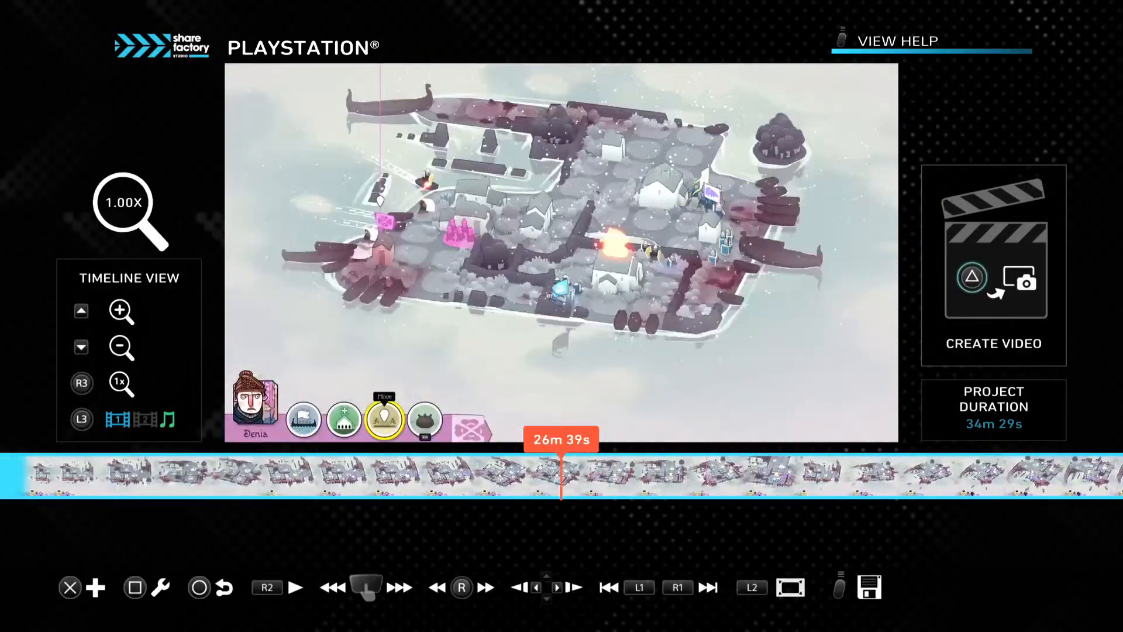
pyautogui.press('Left')
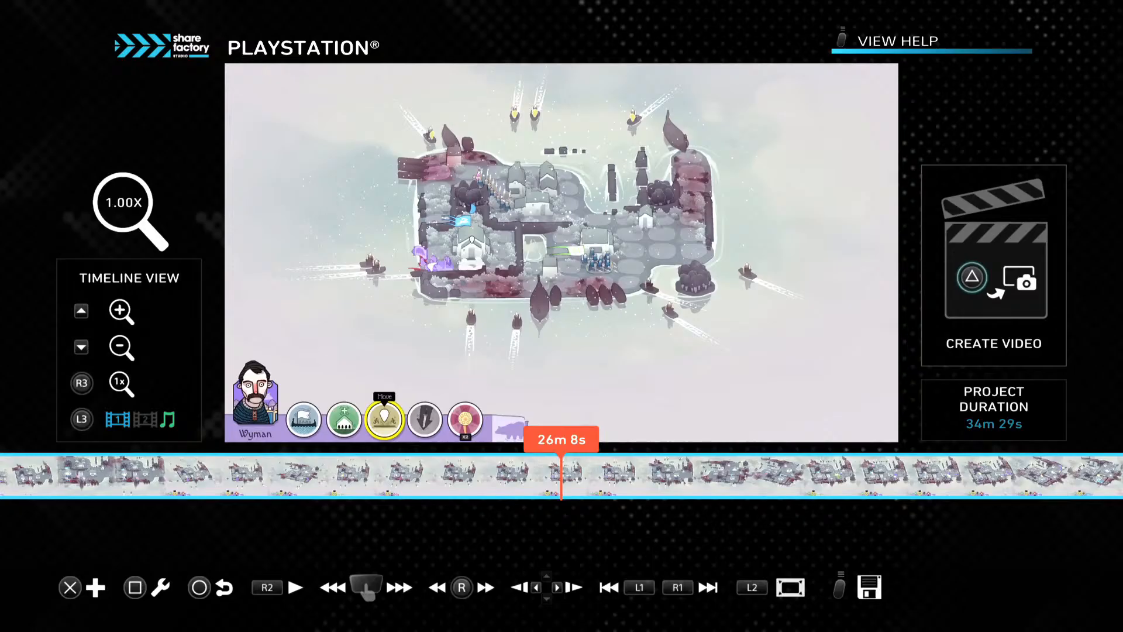
pyautogui.press('Left')
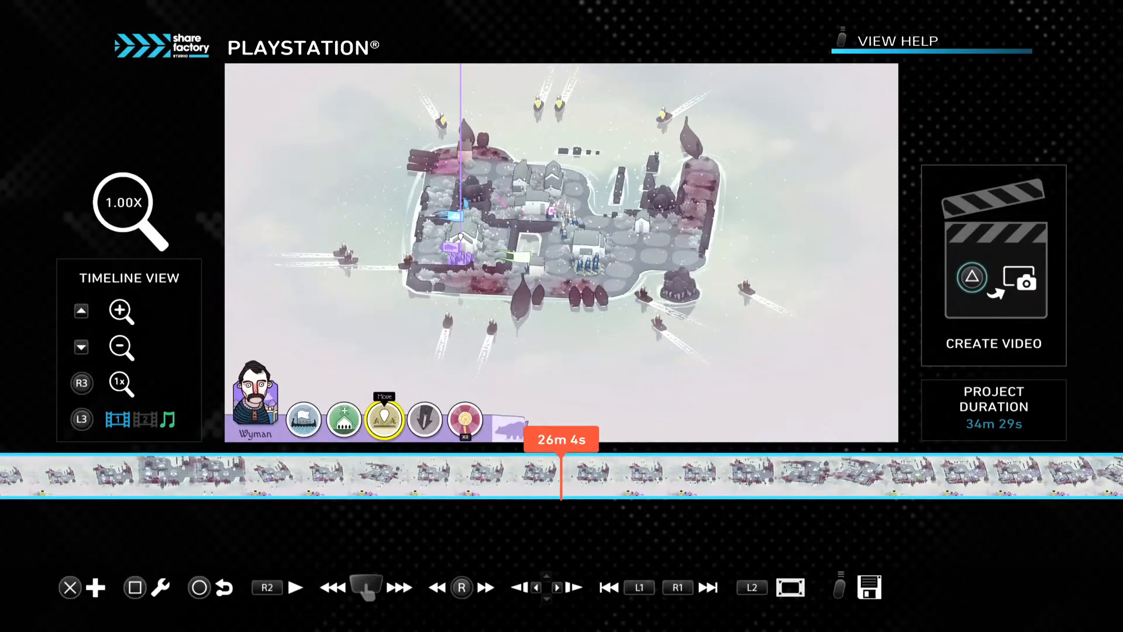
pyautogui.press('Left')
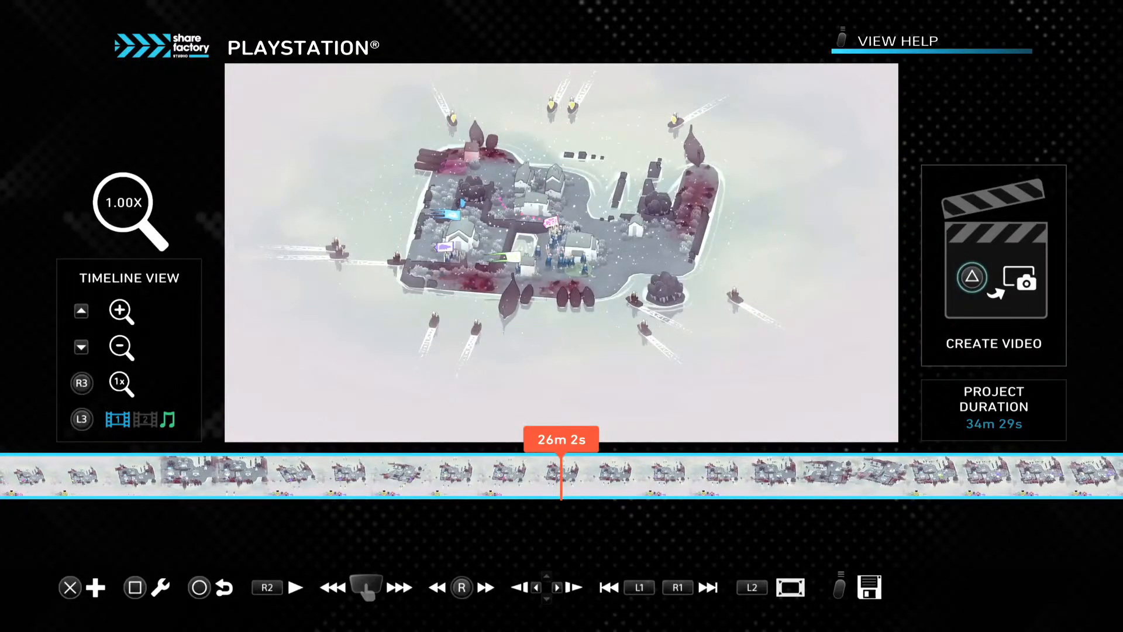
pyautogui.press('Left')
pyautogui.press('Left')
pyautogui.press('Left')
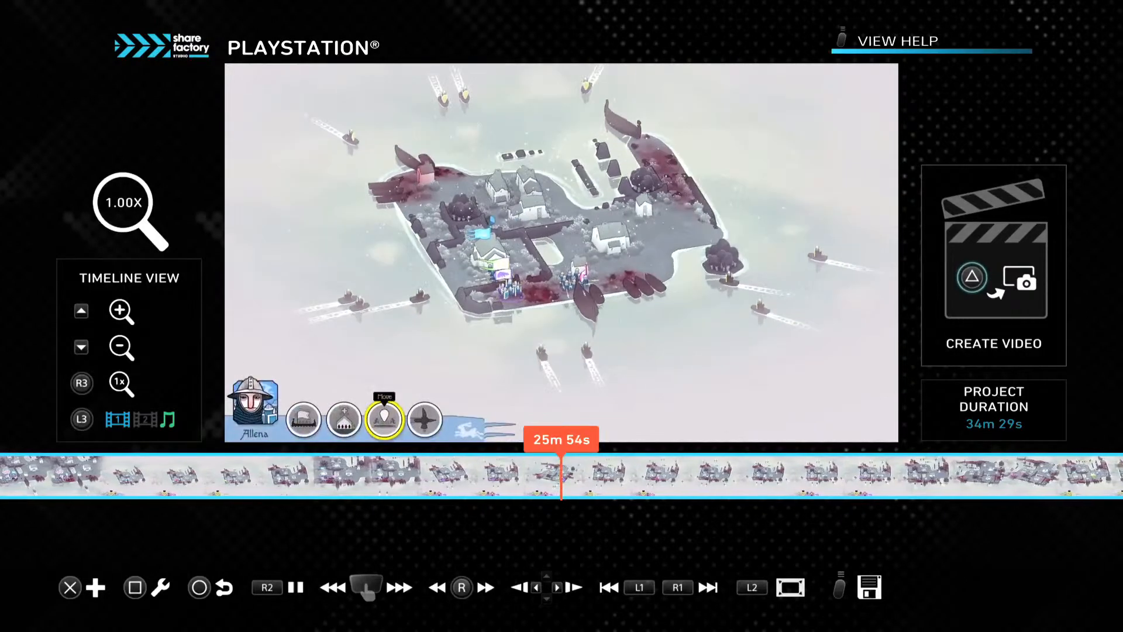
# - Move back to 25m 44s in the full gameplay clip and play the battle up to 26m 3s
pyautogui.press('space')
pyautogui.press('space')
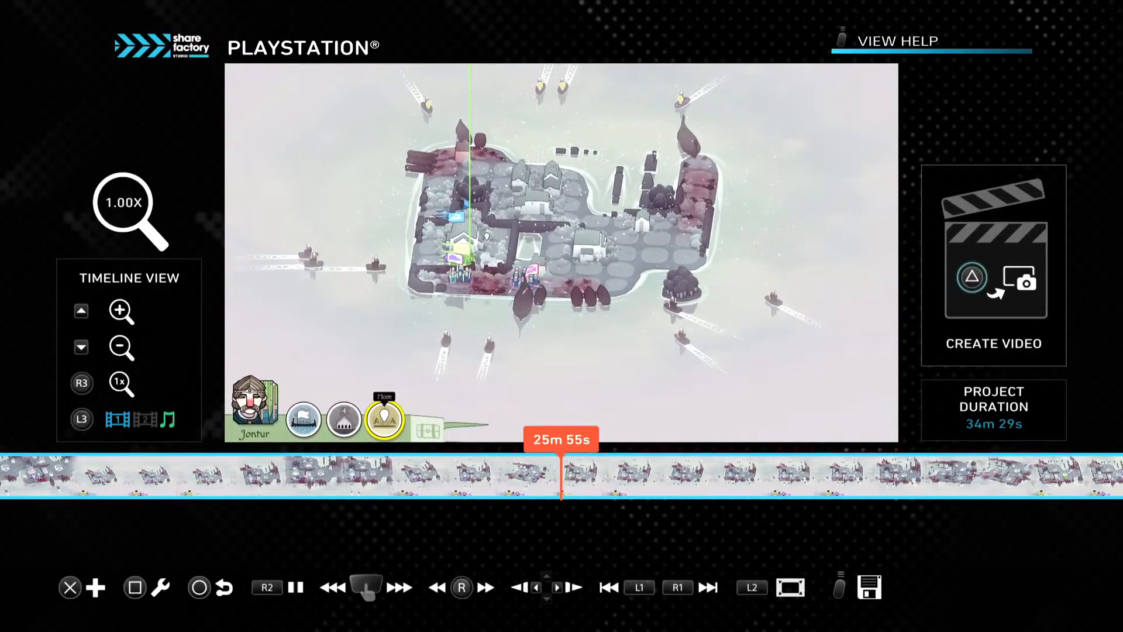
pyautogui.press('space')
pyautogui.press('Left')
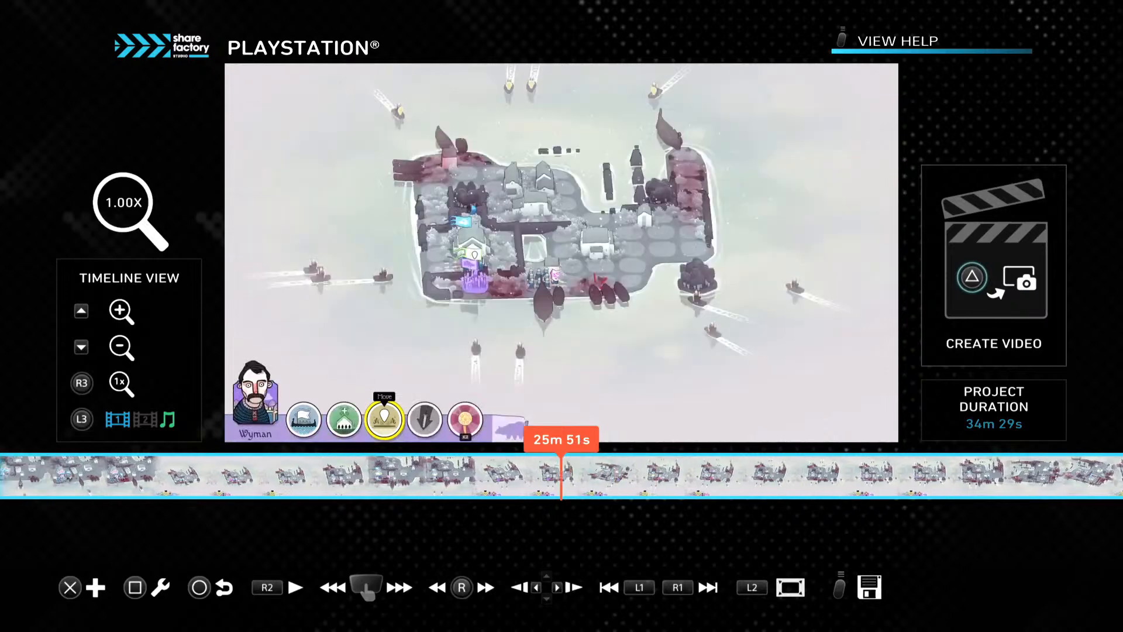
pyautogui.press('Left')
pyautogui.press('Left')
pyautogui.press('Left')
pyautogui.press('Left')
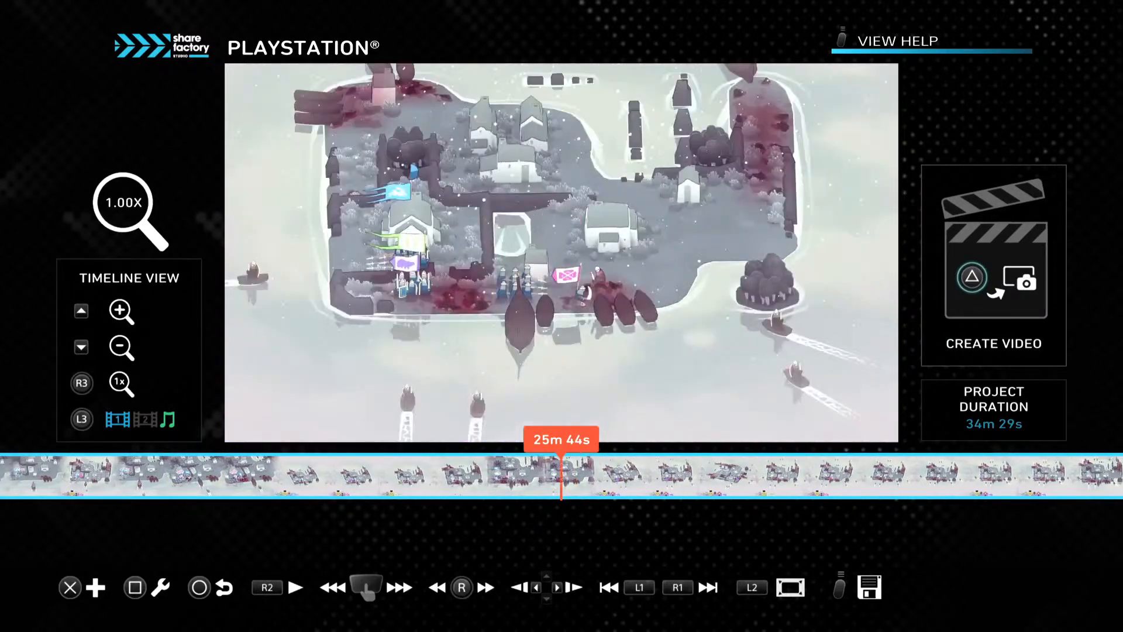
pyautogui.press('space')
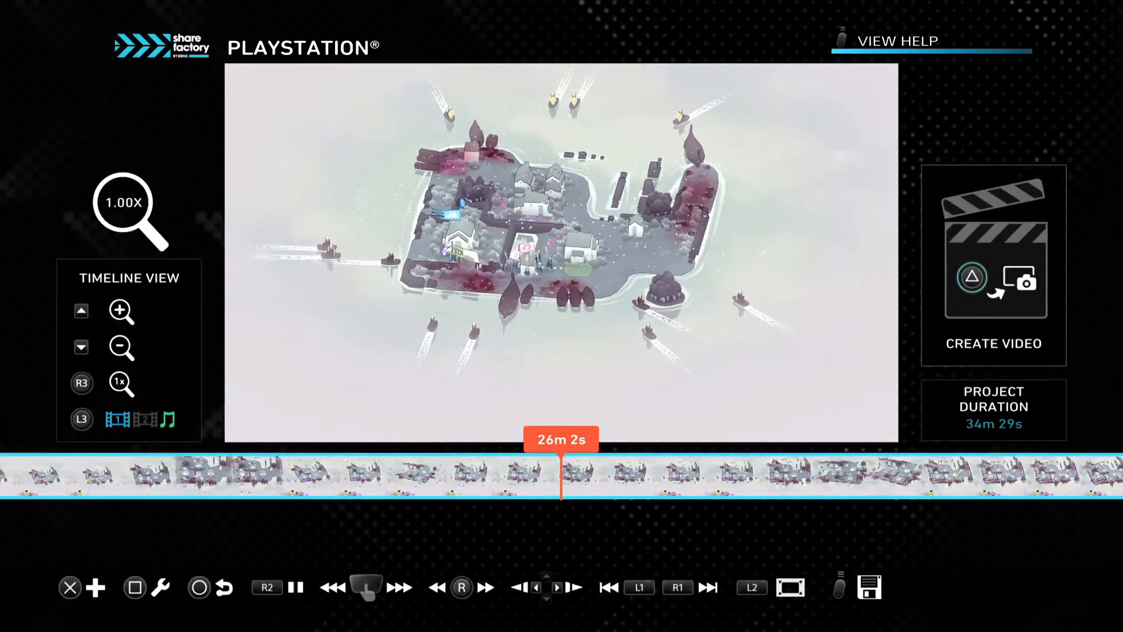
pyautogui.press('space')
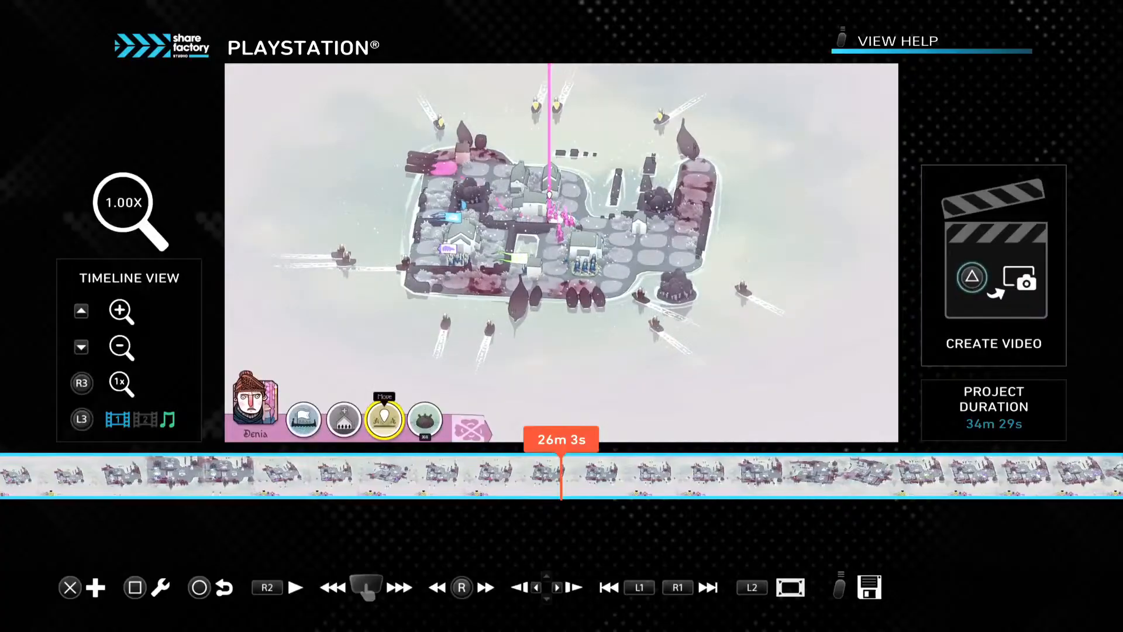
# - Play the full gameplay clip on to 26m 5s and set its Pan & Zoom to 150%
pyautogui.press('space')
pyautogui.press('space')
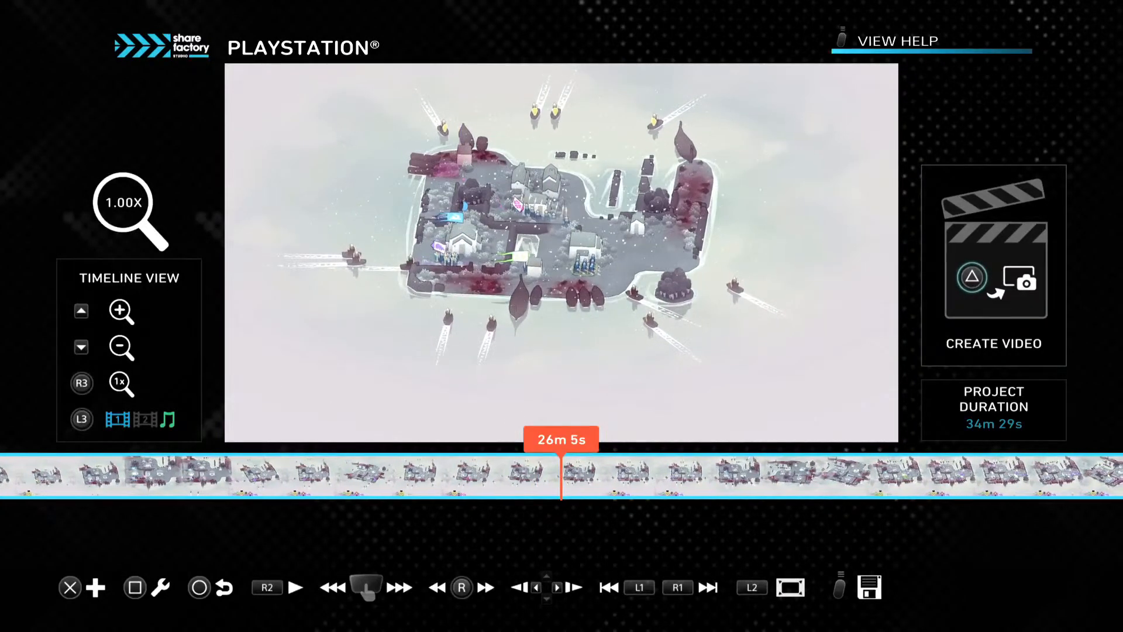
pyautogui.press('s')
pyautogui.press('Up')
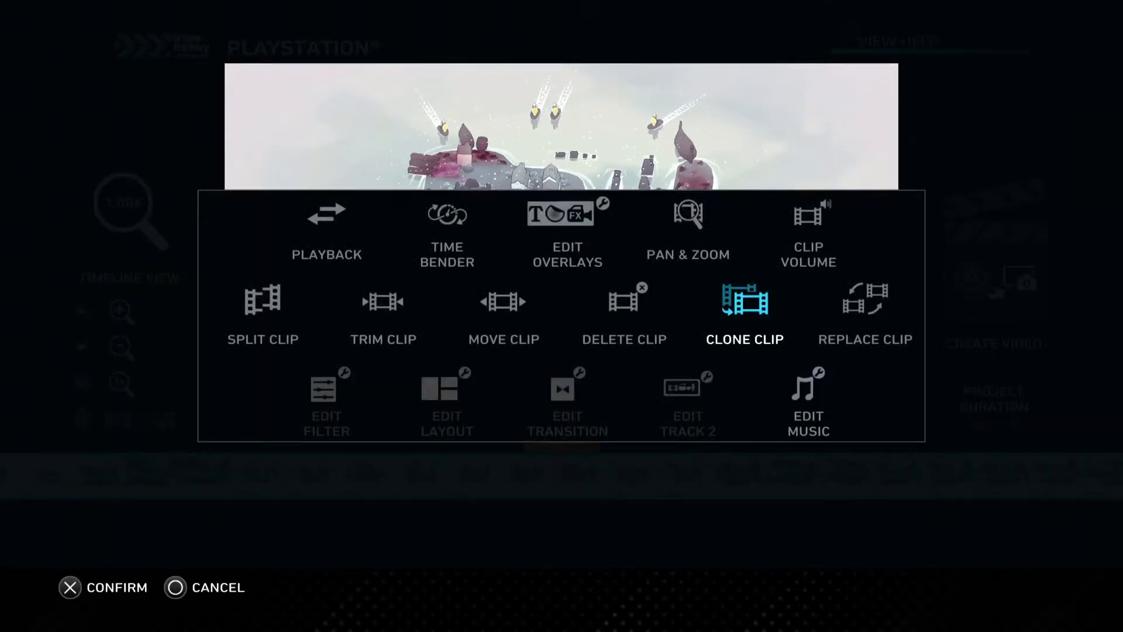
pyautogui.press('Up')
pyautogui.press('Return')
pyautogui.press('Right')
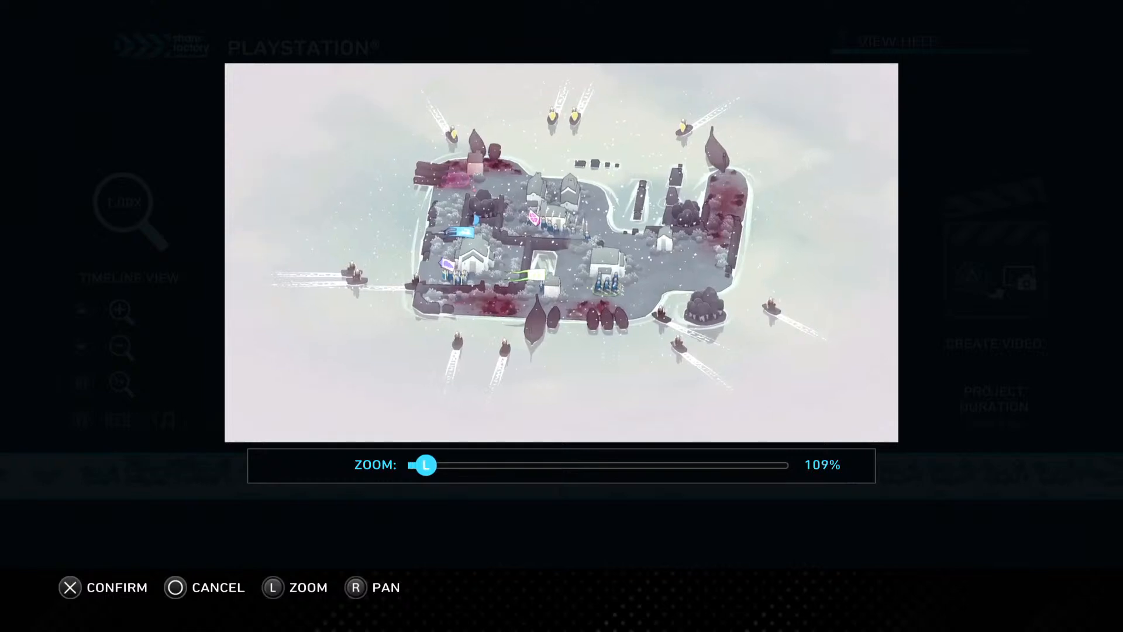
pyautogui.press('Right')
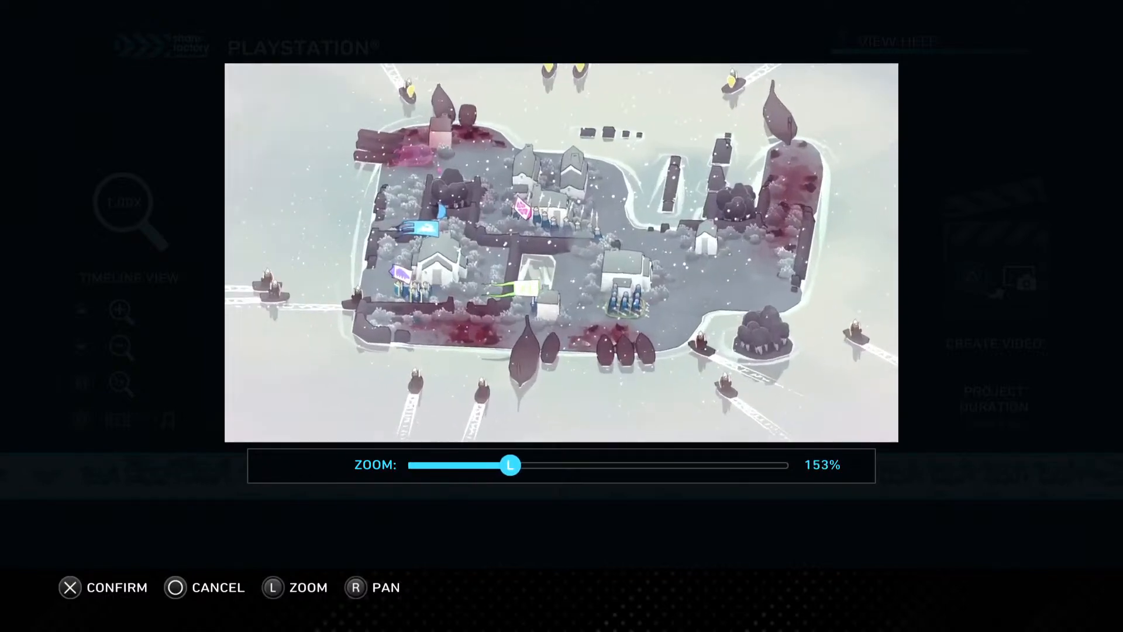
pyautogui.press('Left')
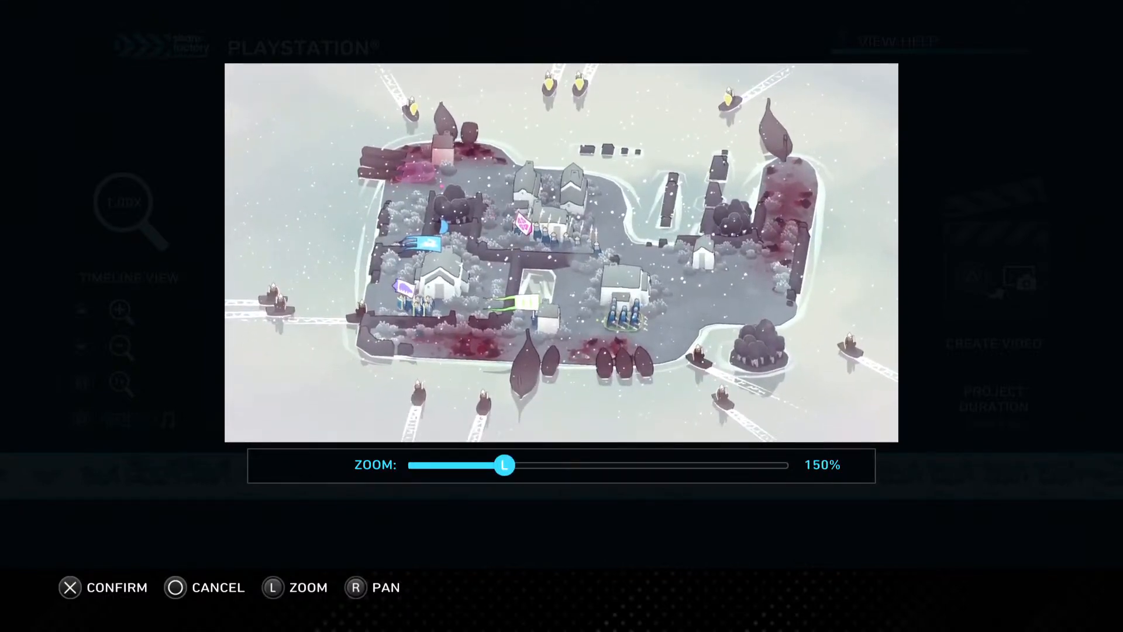
pyautogui.press('Return')
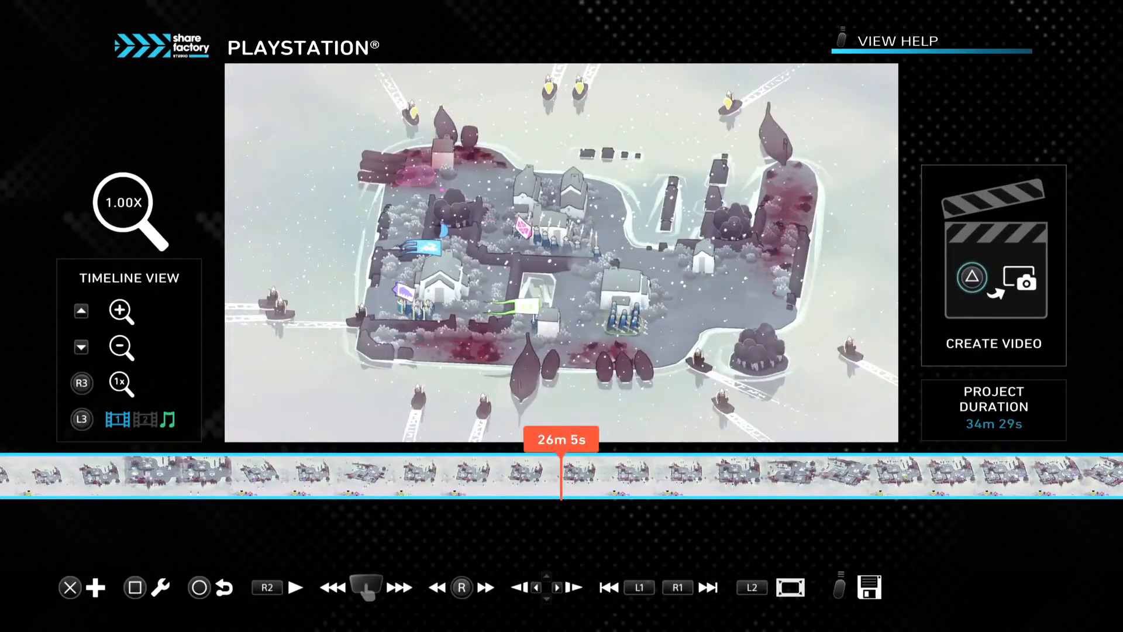
# - Apply a warm sepia filter with darkened edges to the full gameplay clip
pyautogui.press('Return')
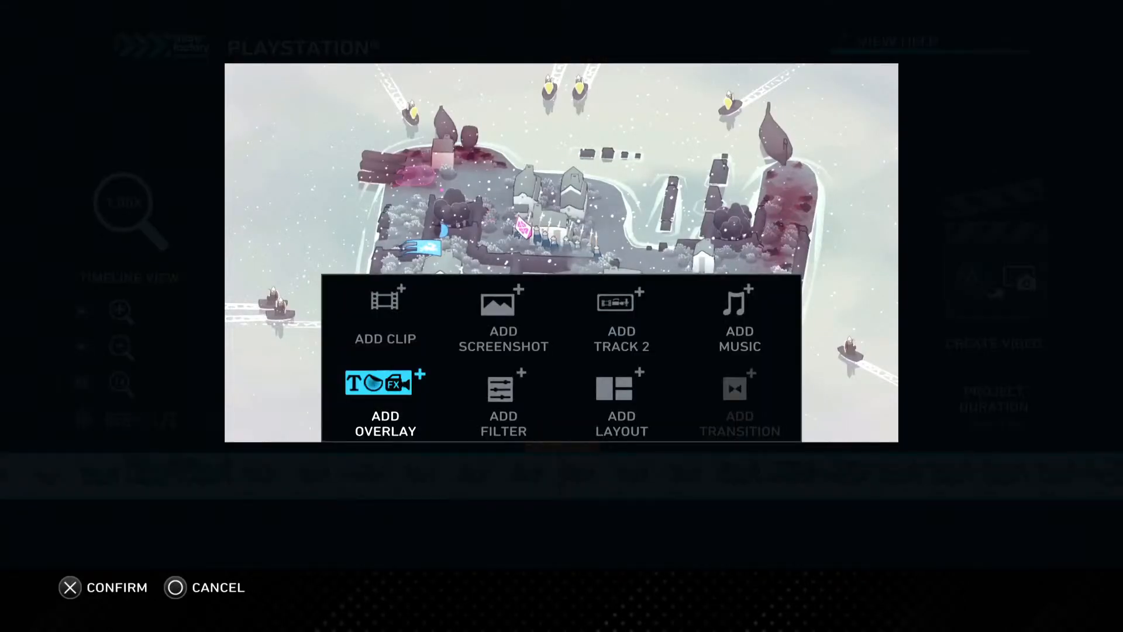
pyautogui.press('Escape')
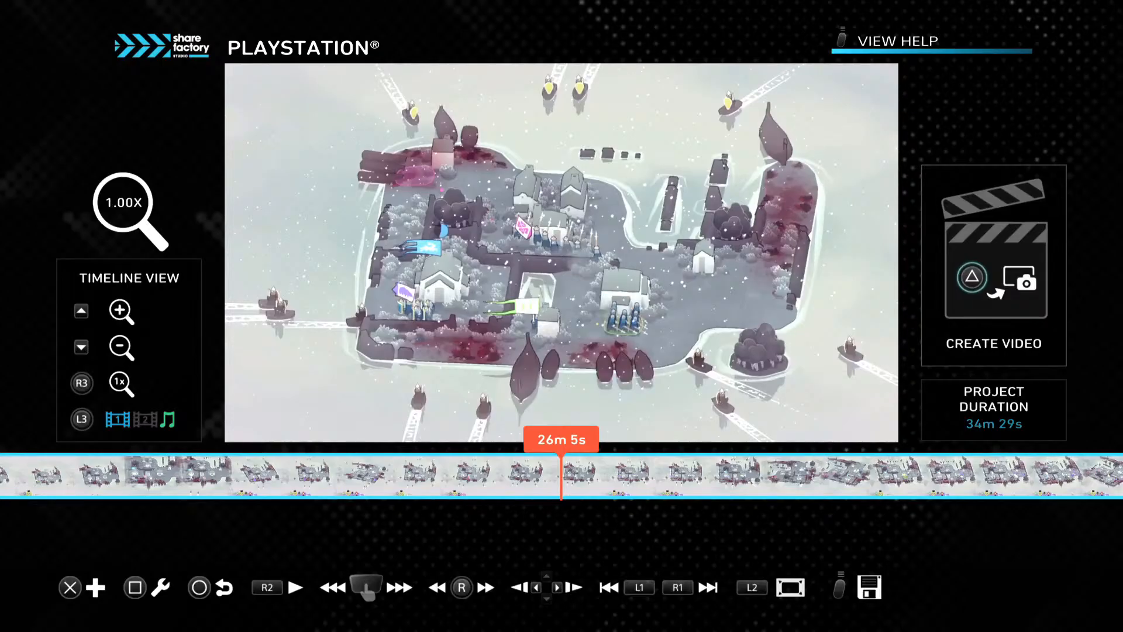
pyautogui.press('Return')
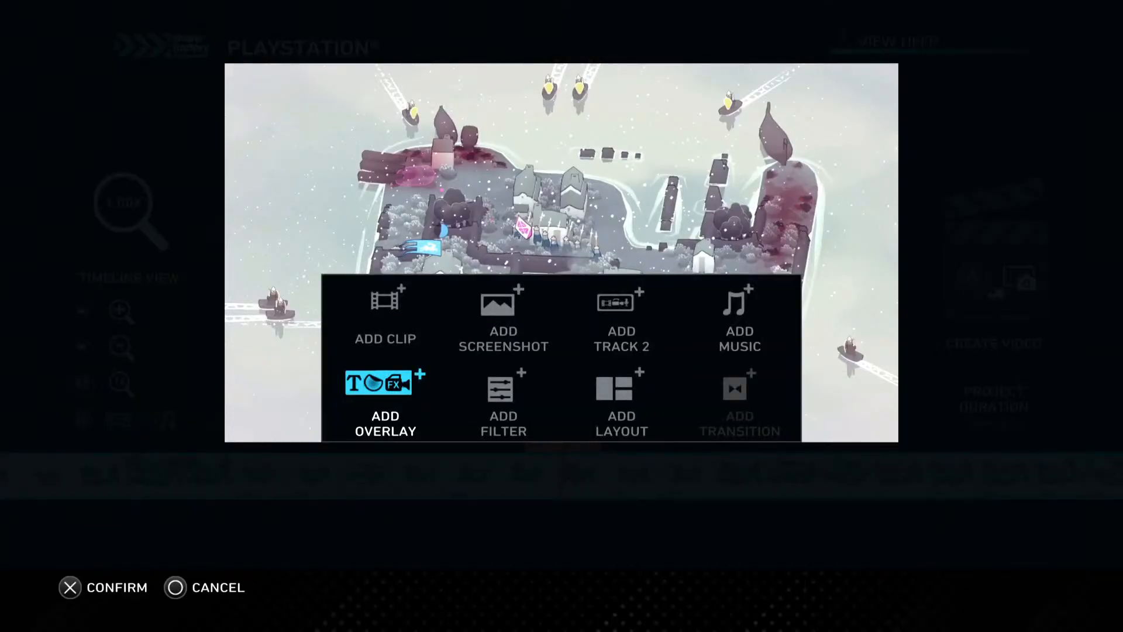
pyautogui.press('Right')
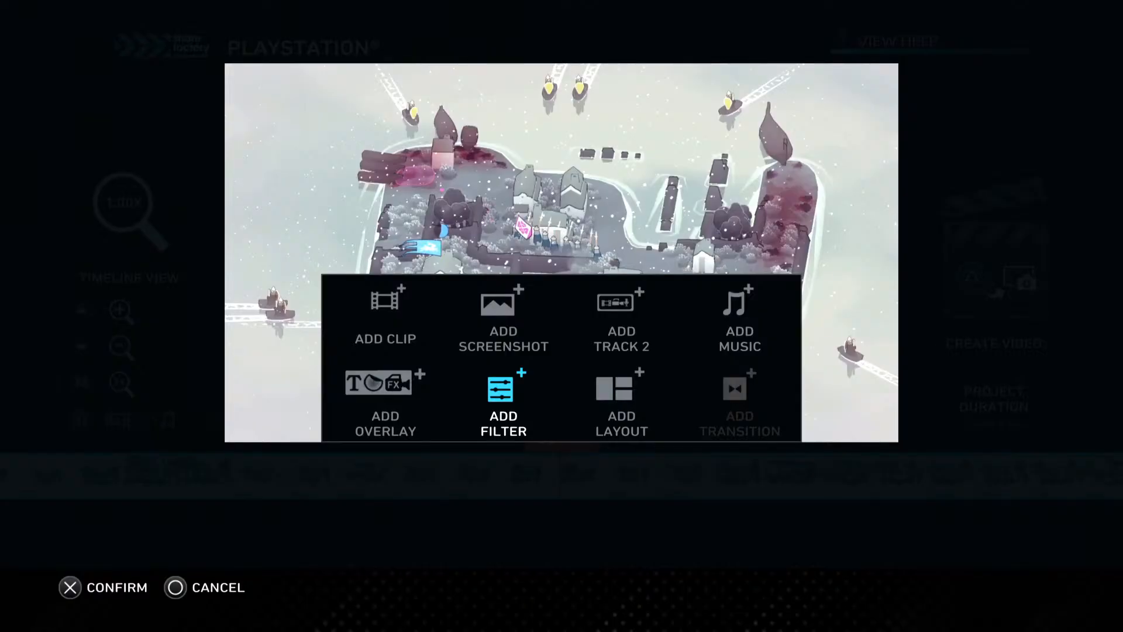
pyautogui.press('Return')
pyautogui.press('Down')
pyautogui.press('Down')
pyautogui.press('Down')
pyautogui.press('Down')
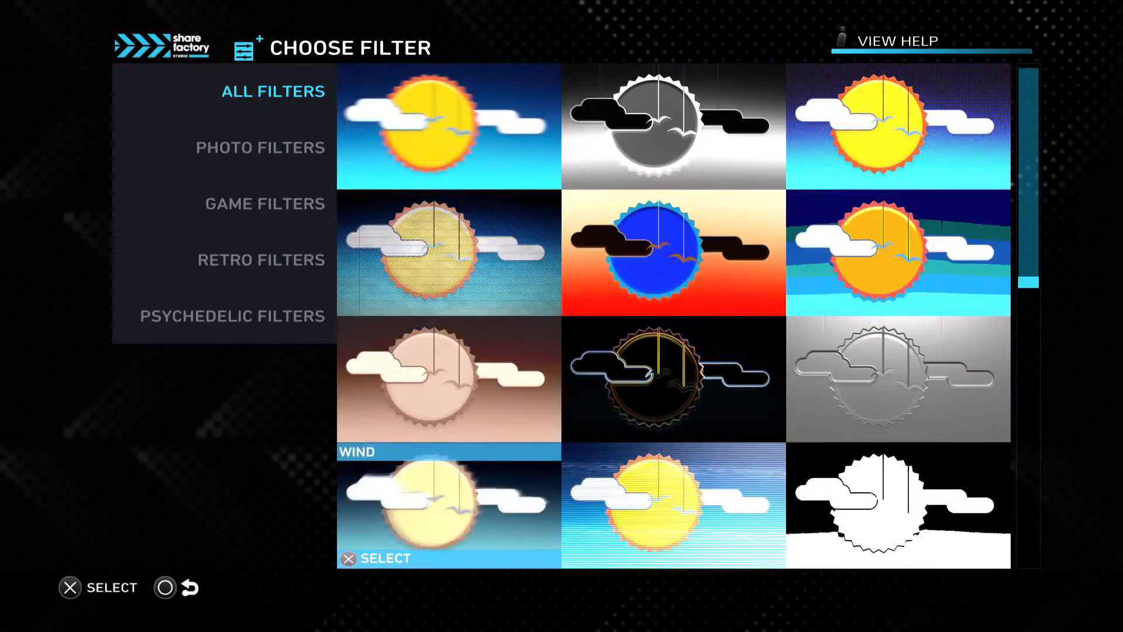
pyautogui.press('Down')
pyautogui.press('Down')
pyautogui.press('Down')
pyautogui.press('Down')
pyautogui.press('Escape')
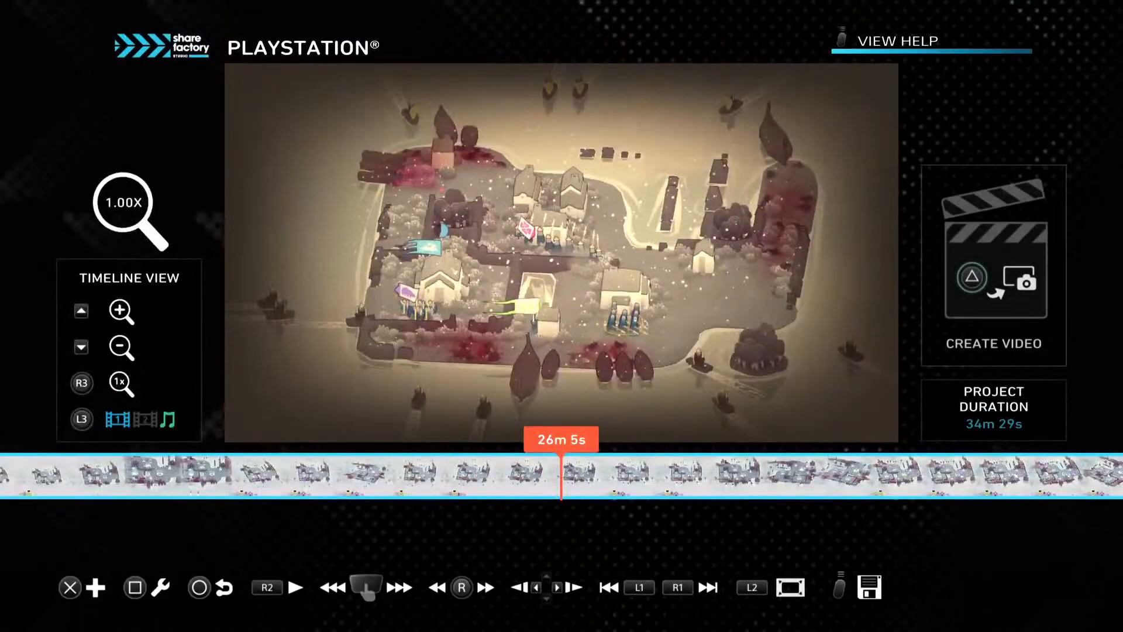
pyautogui.press('square')
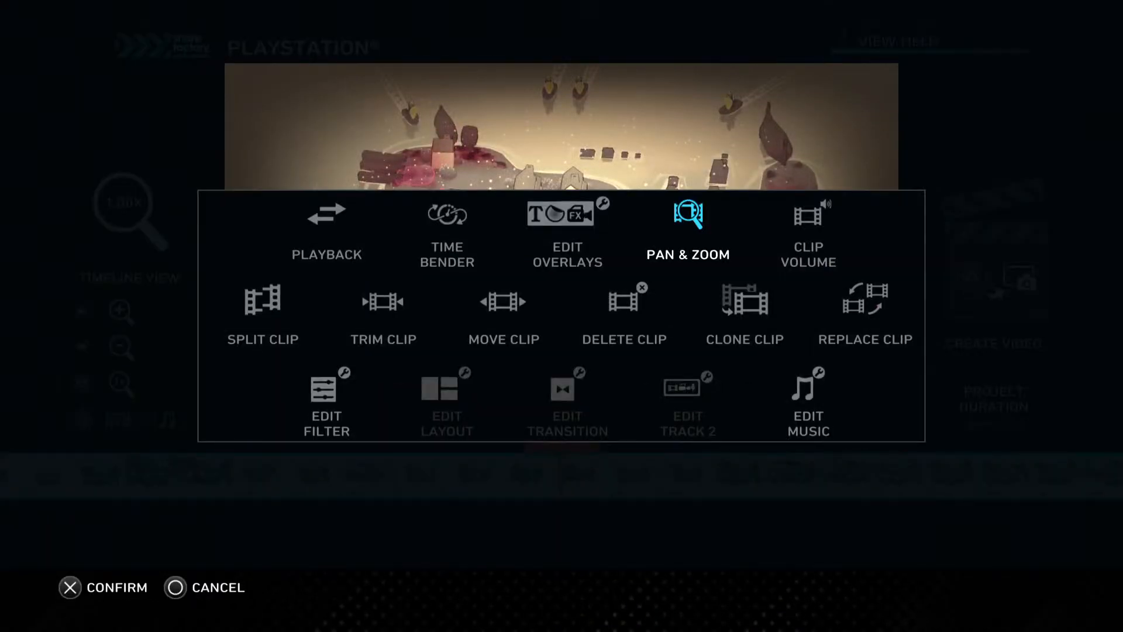
pyautogui.press('Left')
pyautogui.press('Left')
pyautogui.press('Down')
pyautogui.press('Right')
pyautogui.press('Right')
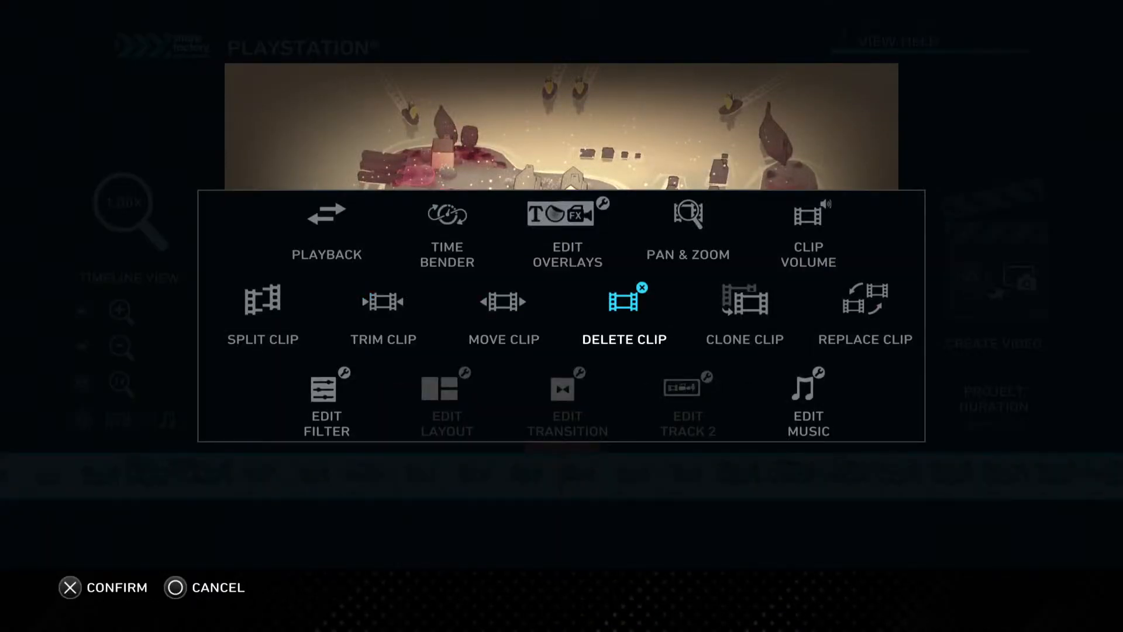
pyautogui.press('Up')
pyautogui.press('Right')
pyautogui.press('Left')
pyautogui.press('Left')
pyautogui.press('Right')
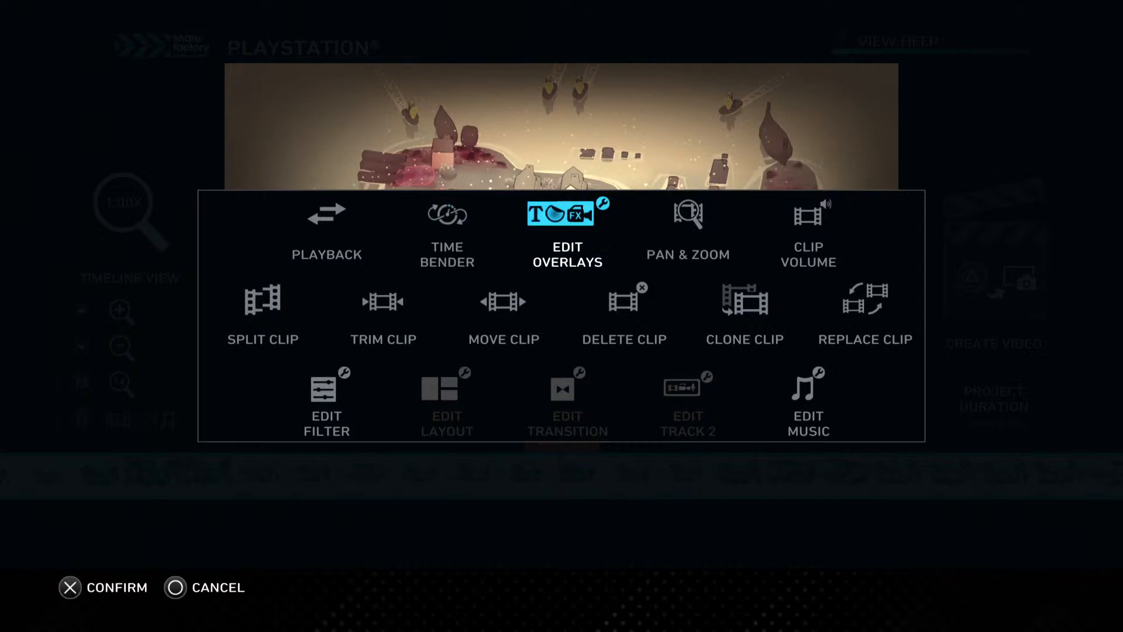
pyautogui.press('Escape')
pyautogui.press('Return')
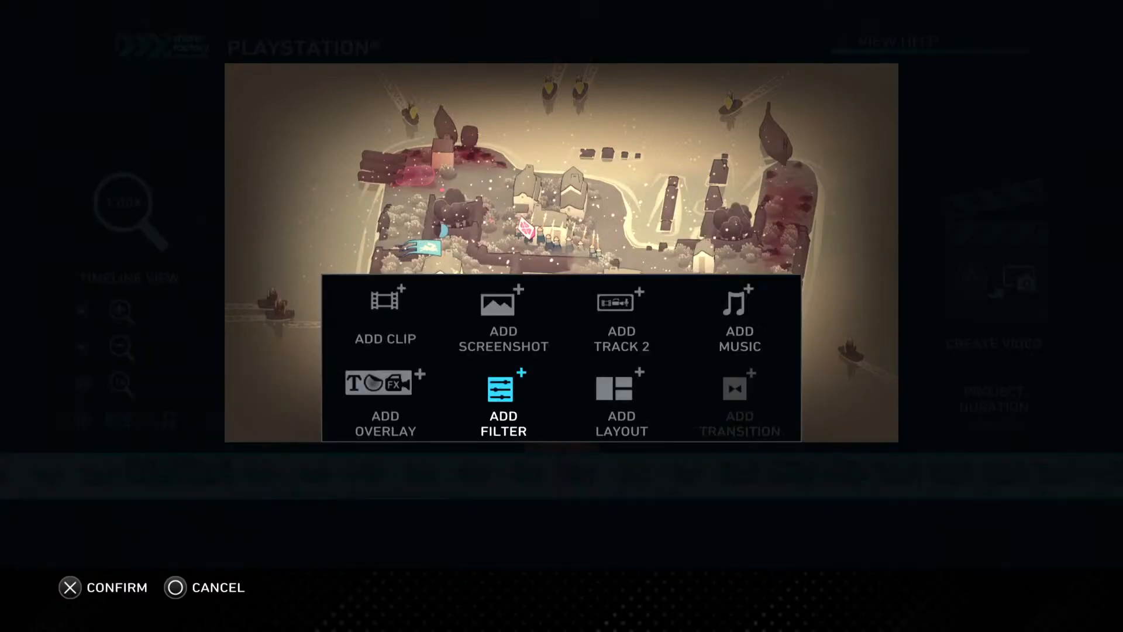
pyautogui.press('Escape')
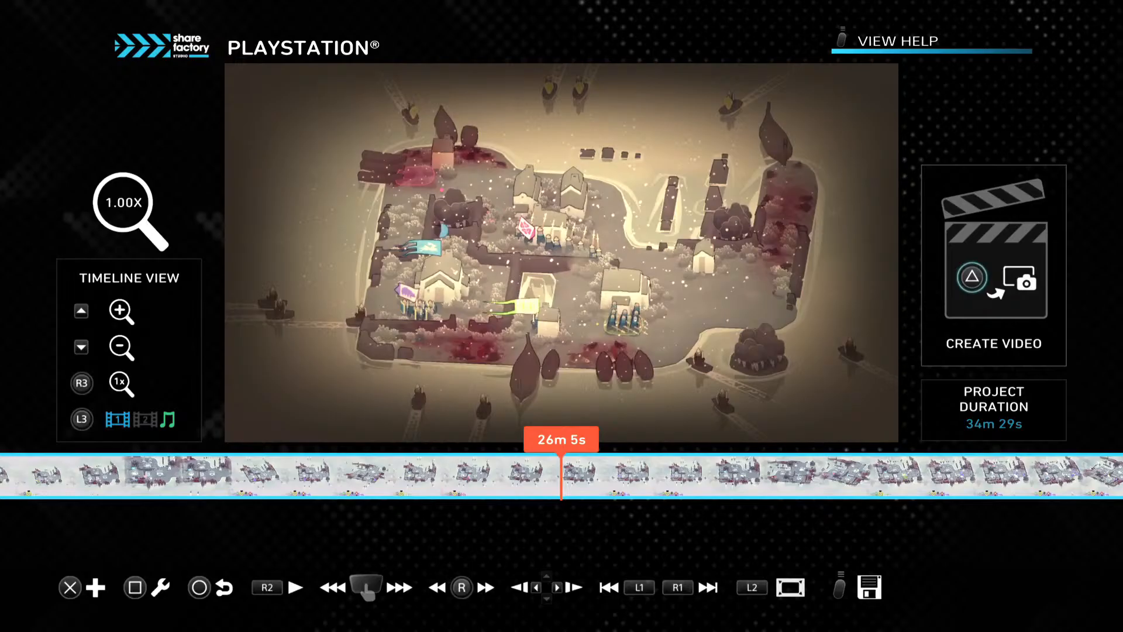
pyautogui.press('Return')
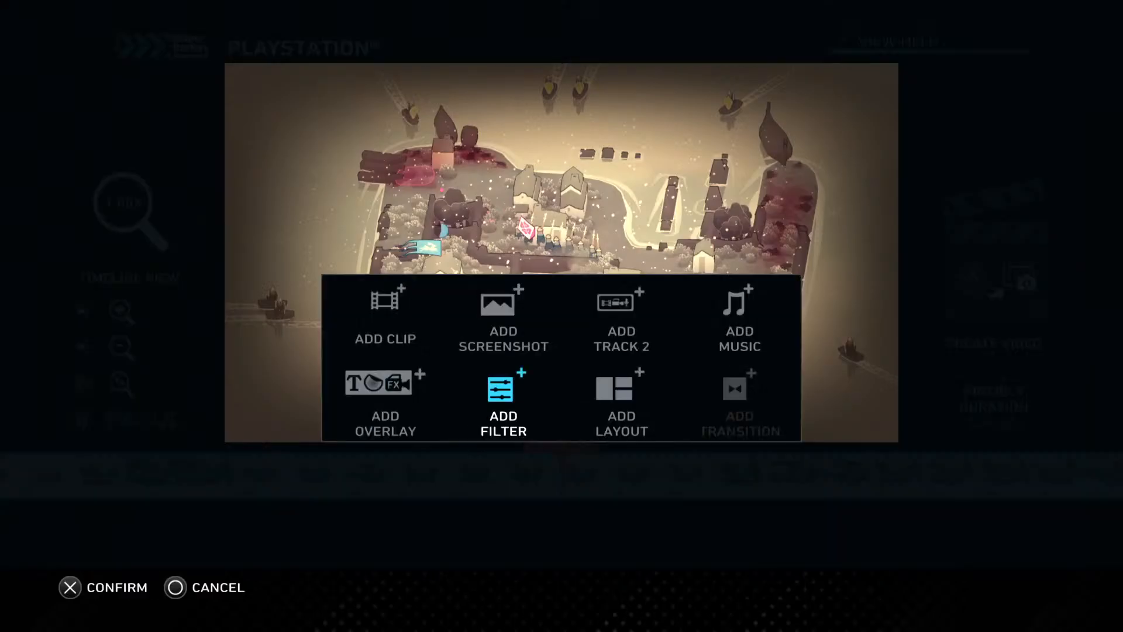
pyautogui.press('Escape')
# - Review the filtered battle up to 27m 30s, and restore the full gameplay clip's Pan & Zoom to the original framing
pyautogui.press('Right')
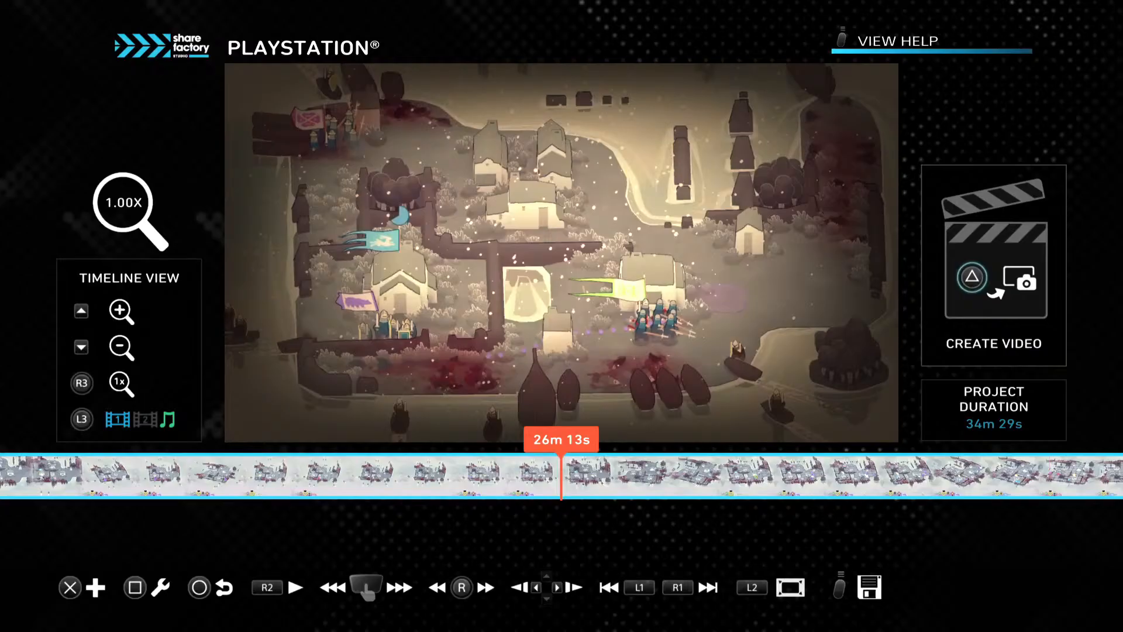
pyautogui.press('Left')
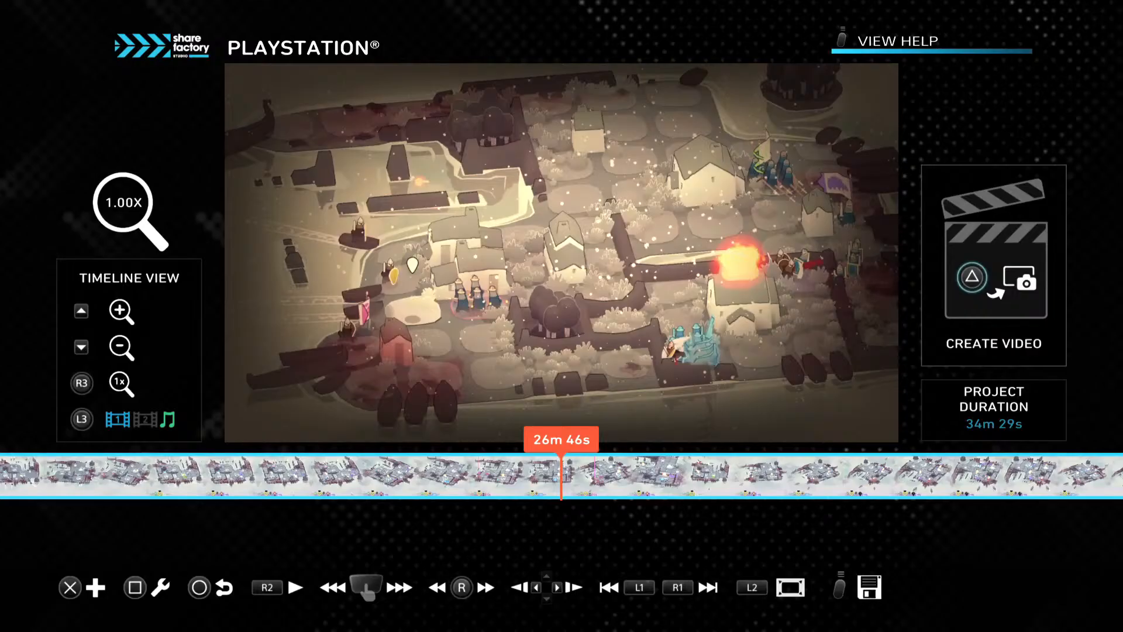
pyautogui.hscroll(10, 562, 477)
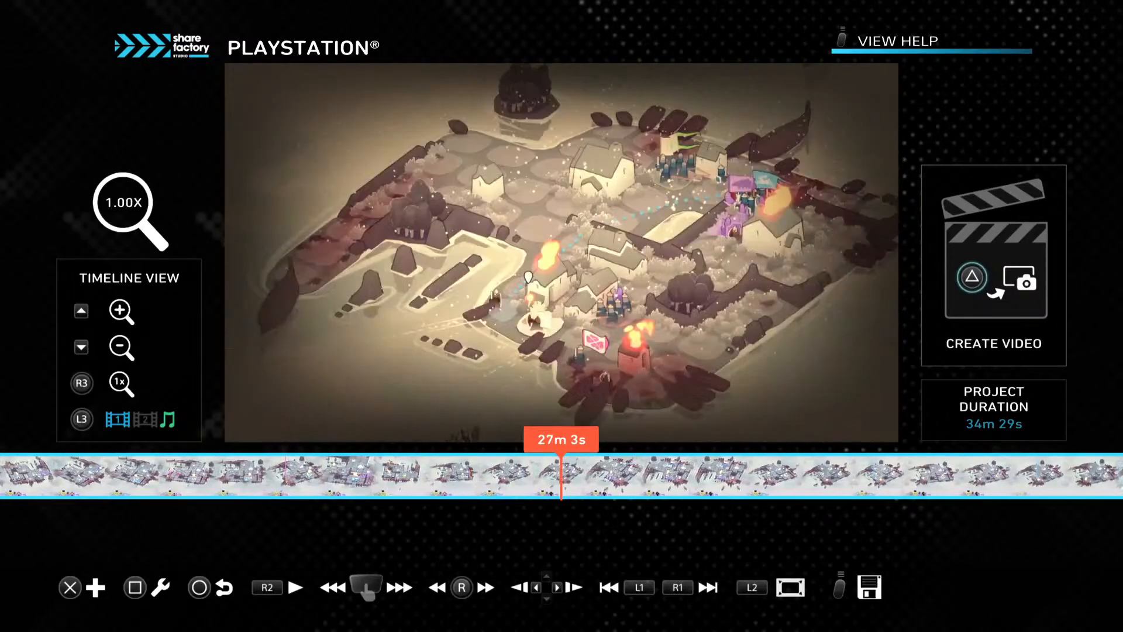
pyautogui.hscroll(3, 562, 477)
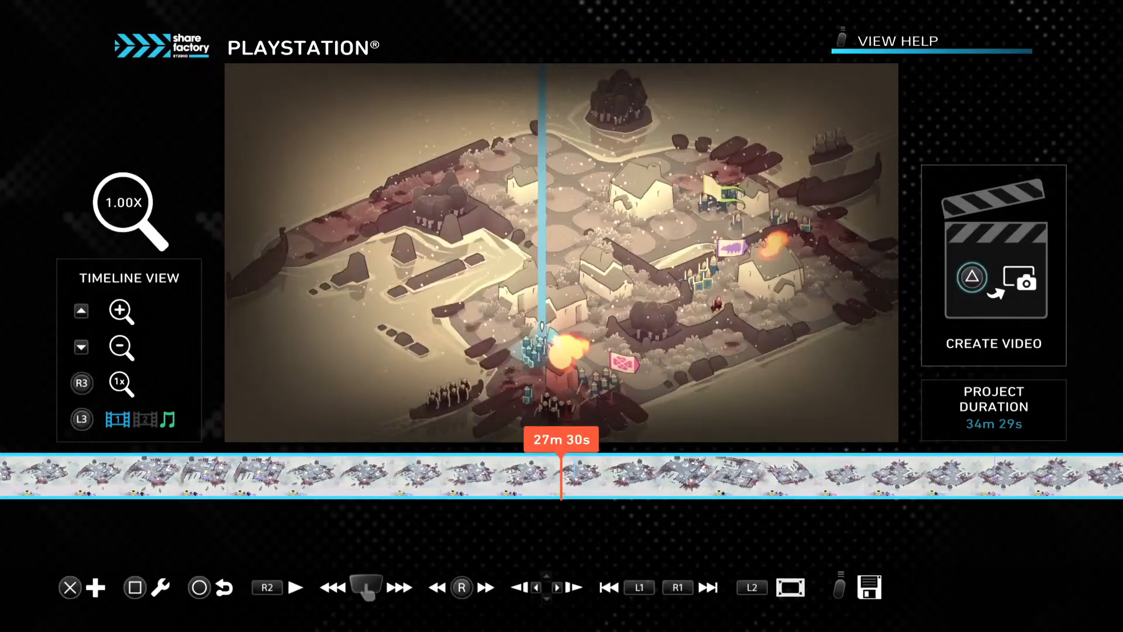
pyautogui.press('s')
pyautogui.press('Return')
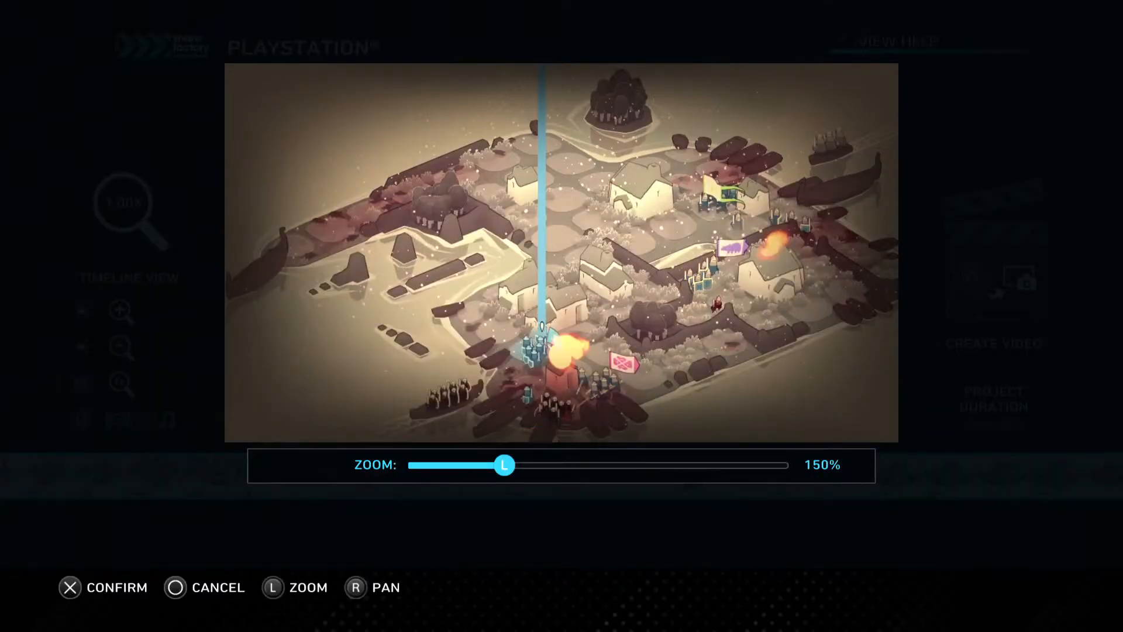
pyautogui.press('Left')
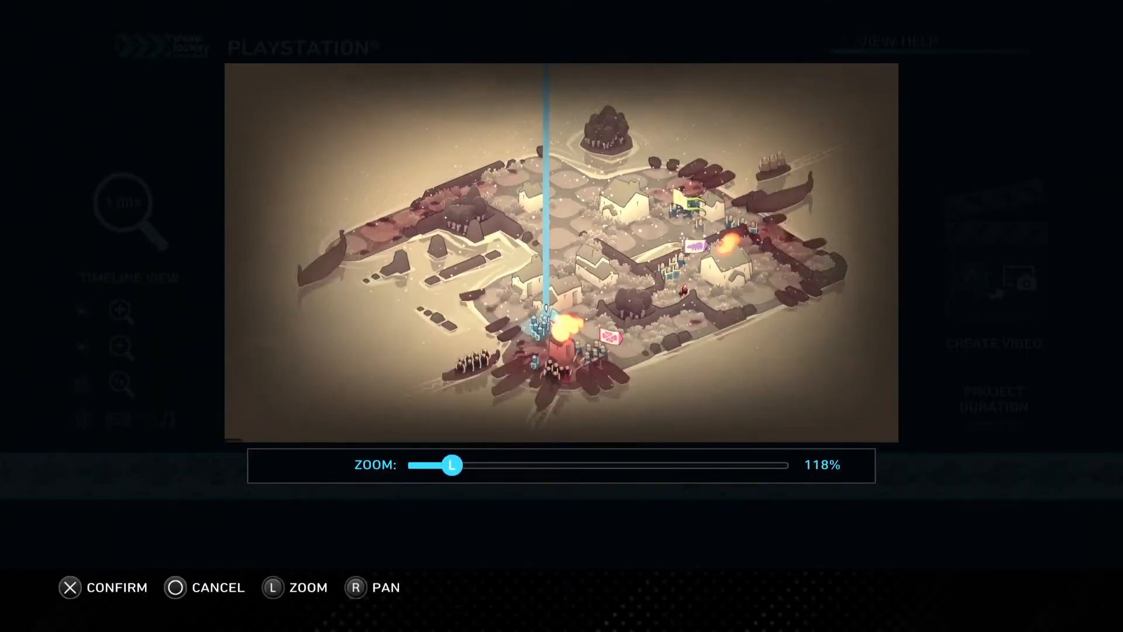
pyautogui.press('Return')
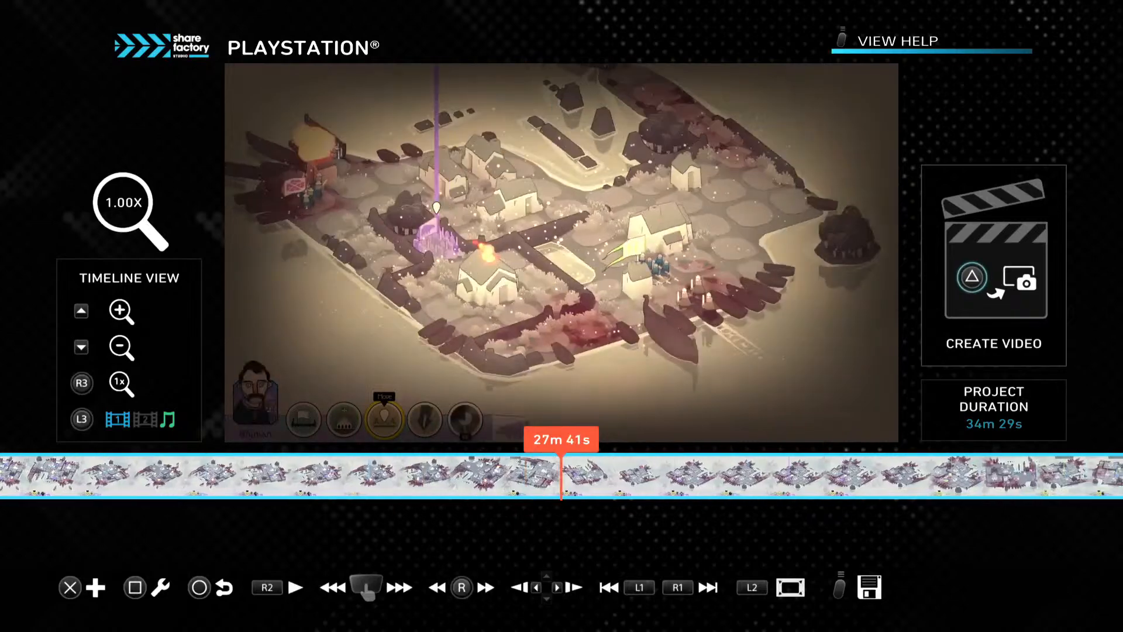
# - Scrub through the full gameplay clip to 28m 9s and back to 20m 17s, examining how the filter looks on different islands
pyautogui.press('Right')
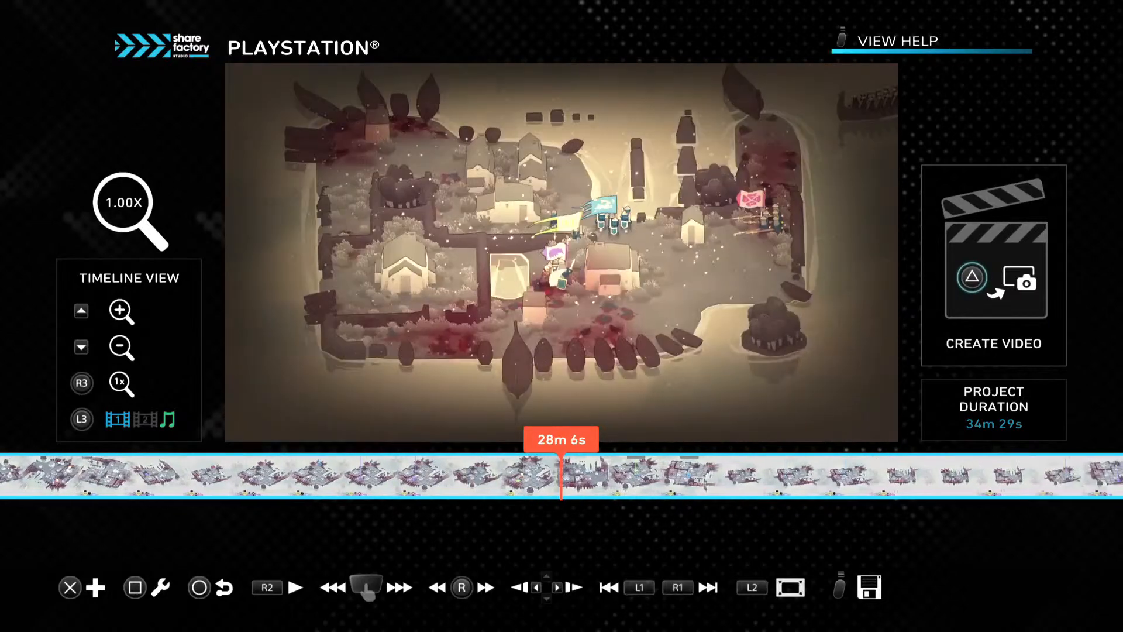
pyautogui.press('Right')
pyautogui.press('Left')
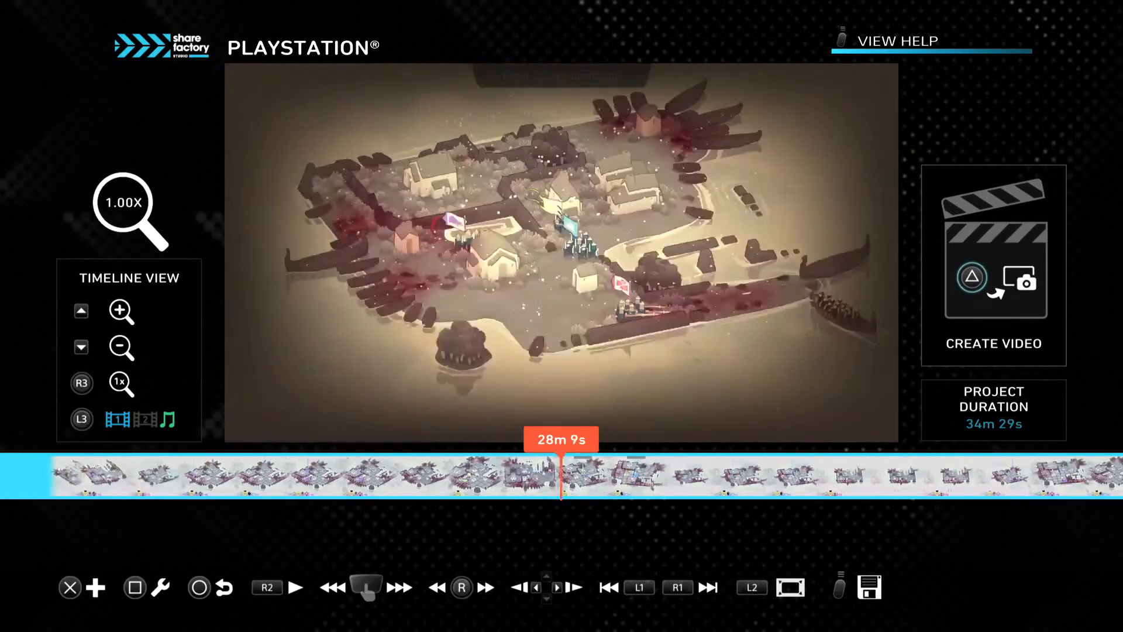
pyautogui.press('Left')
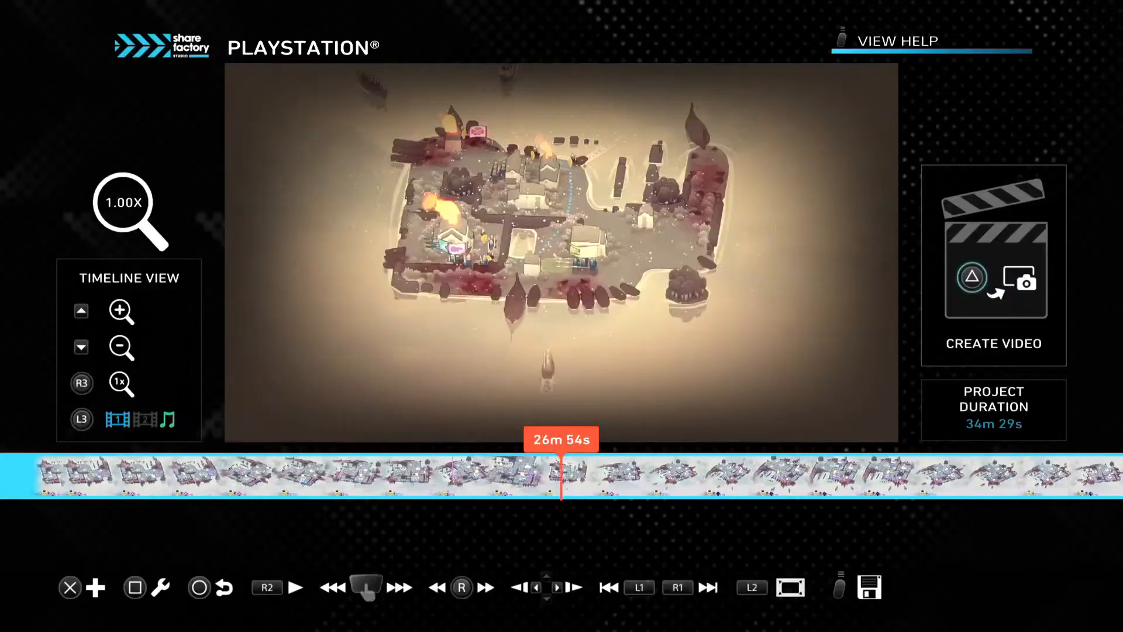
pyautogui.press('Left')
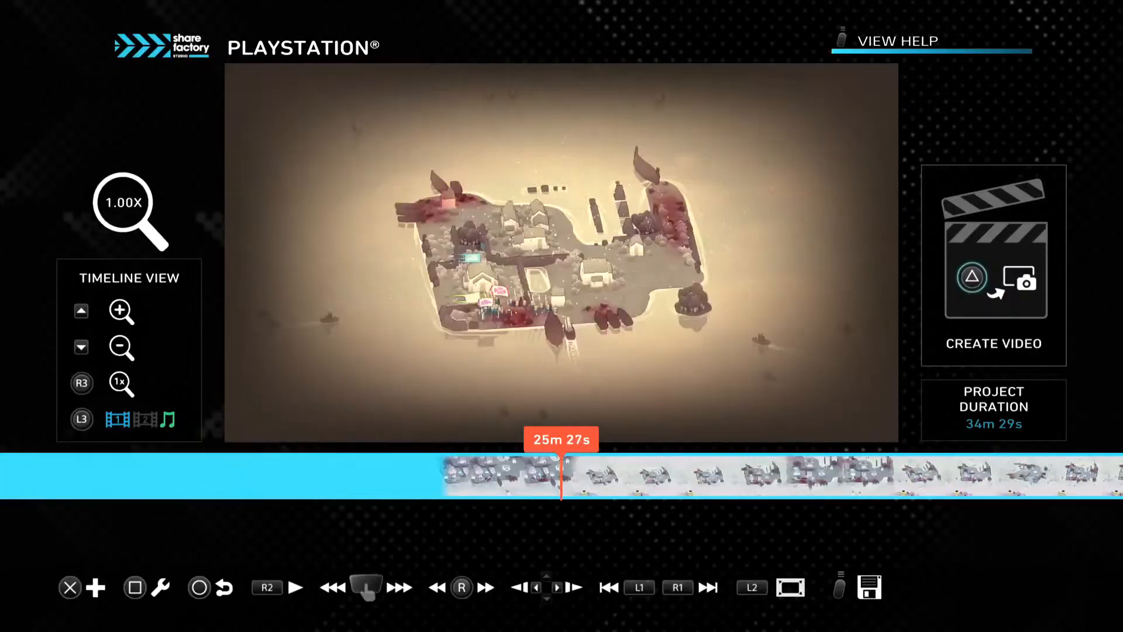
pyautogui.press('Left')
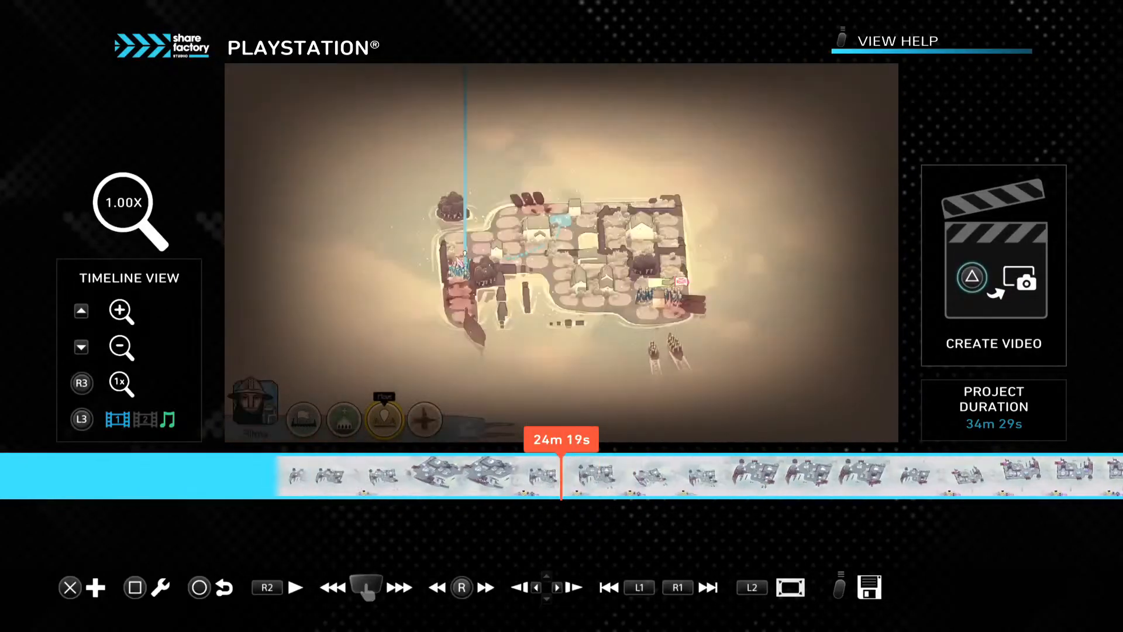
pyautogui.press('Left')
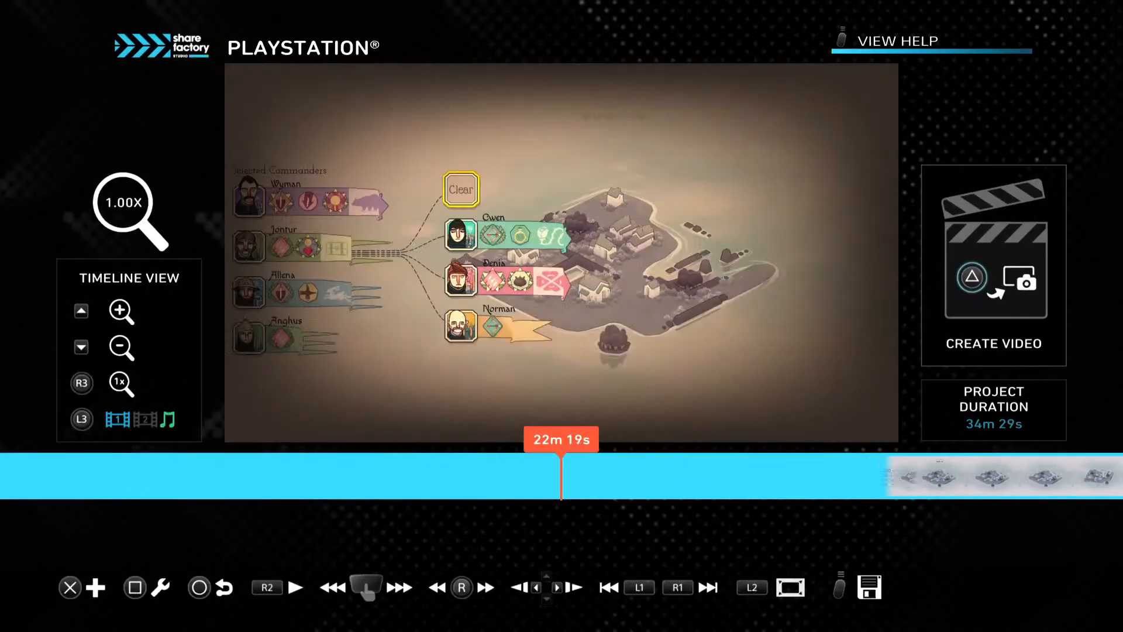
pyautogui.press('Left')
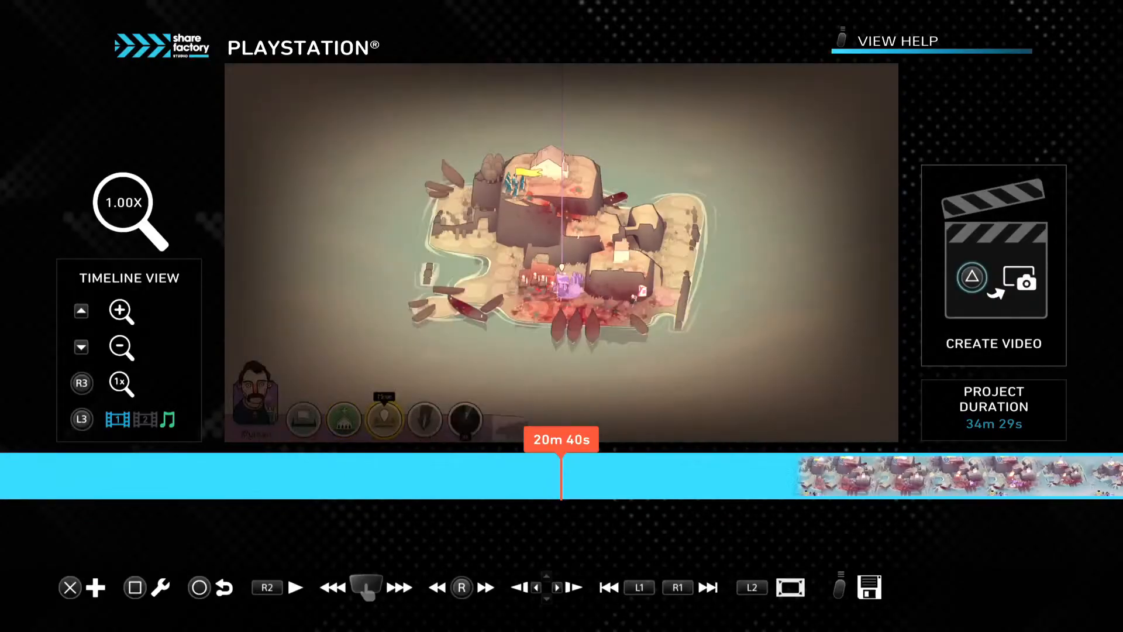
pyautogui.press('Left')
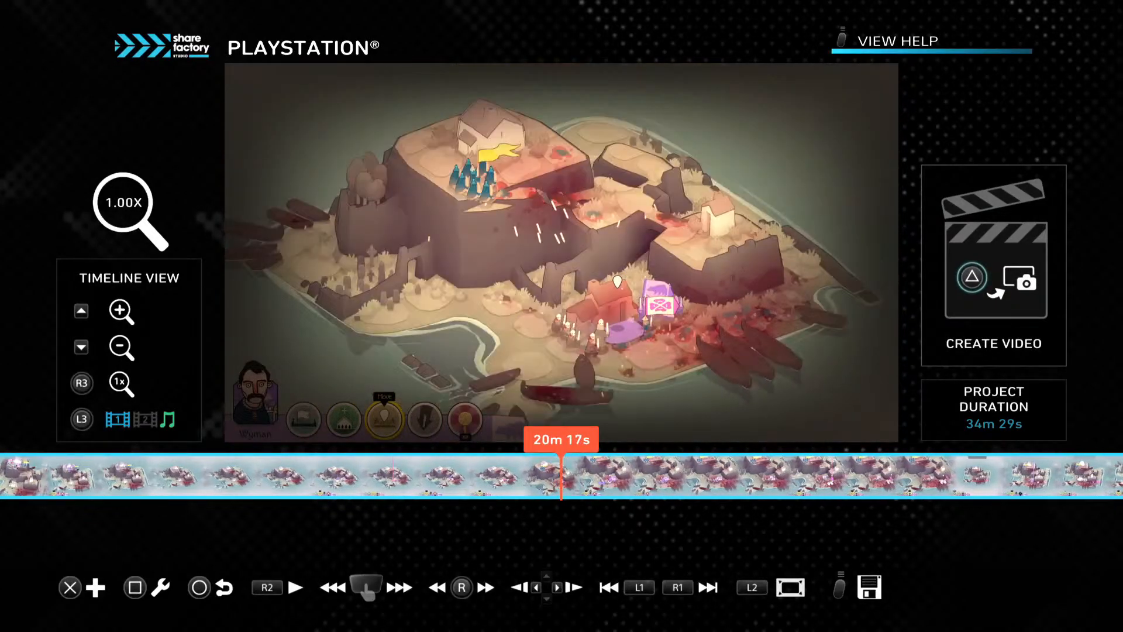
# - Play the island battle at 20m 19s and preview the filtered footage in full screen
pyautogui.press('Right')
pyautogui.press('Right')
pyautogui.press('R2')
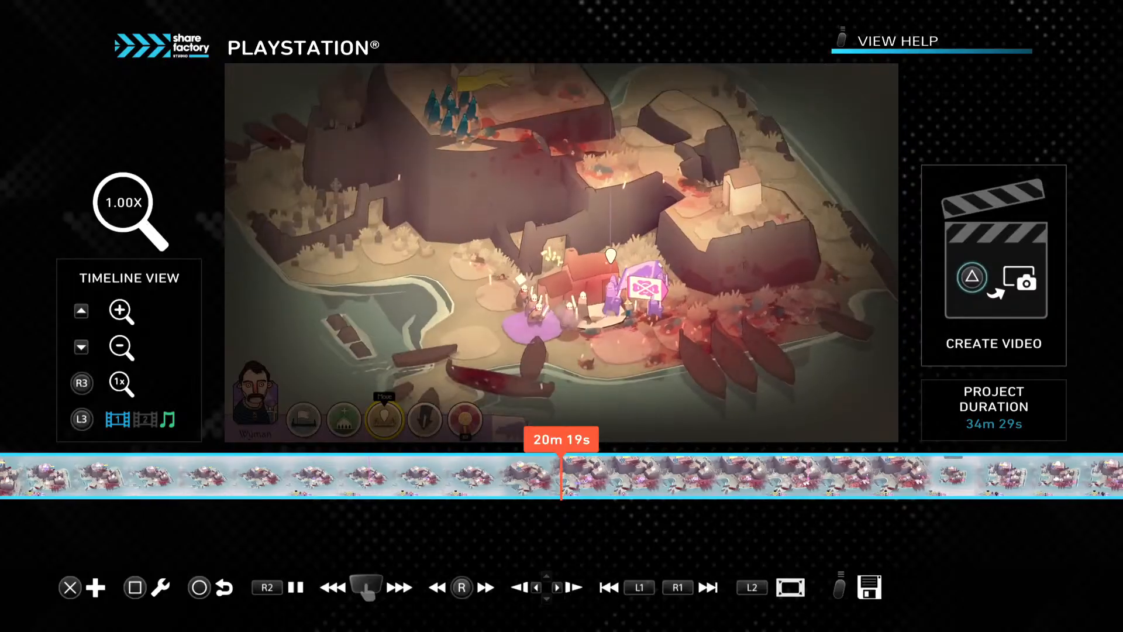
pyautogui.press('R2')
pyautogui.press('L2')
pyautogui.press('R2')
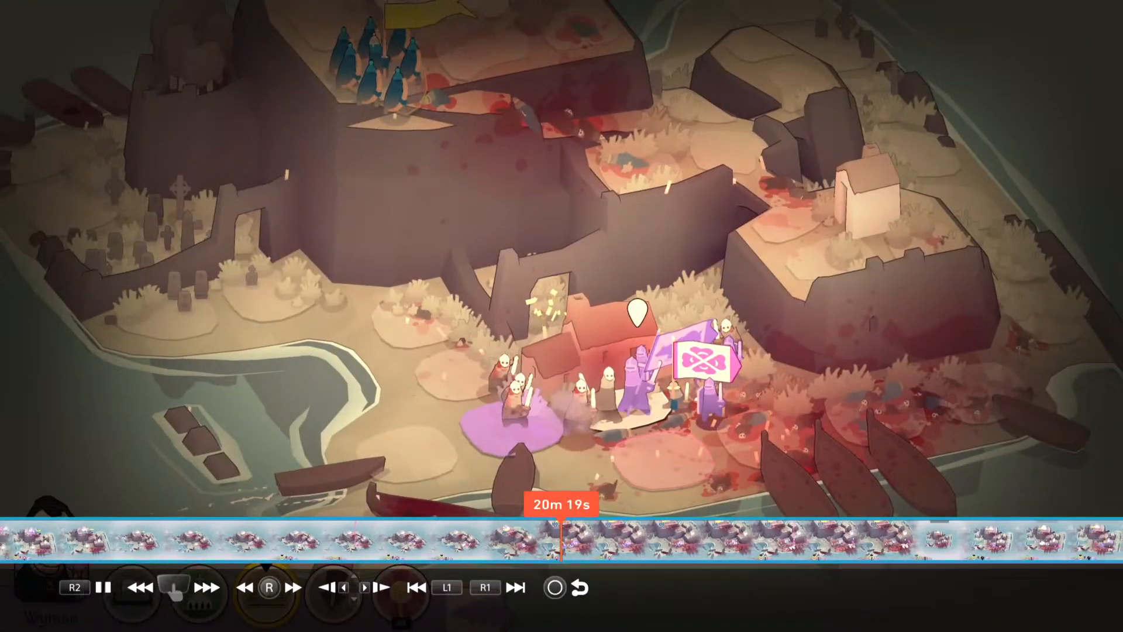
# - Return the playhead to 20m 12s in the full gameplay clip, pausing on the frame with the explosion beside the house
pyautogui.press('R2')
pyautogui.press('Left')
pyautogui.press('Left')
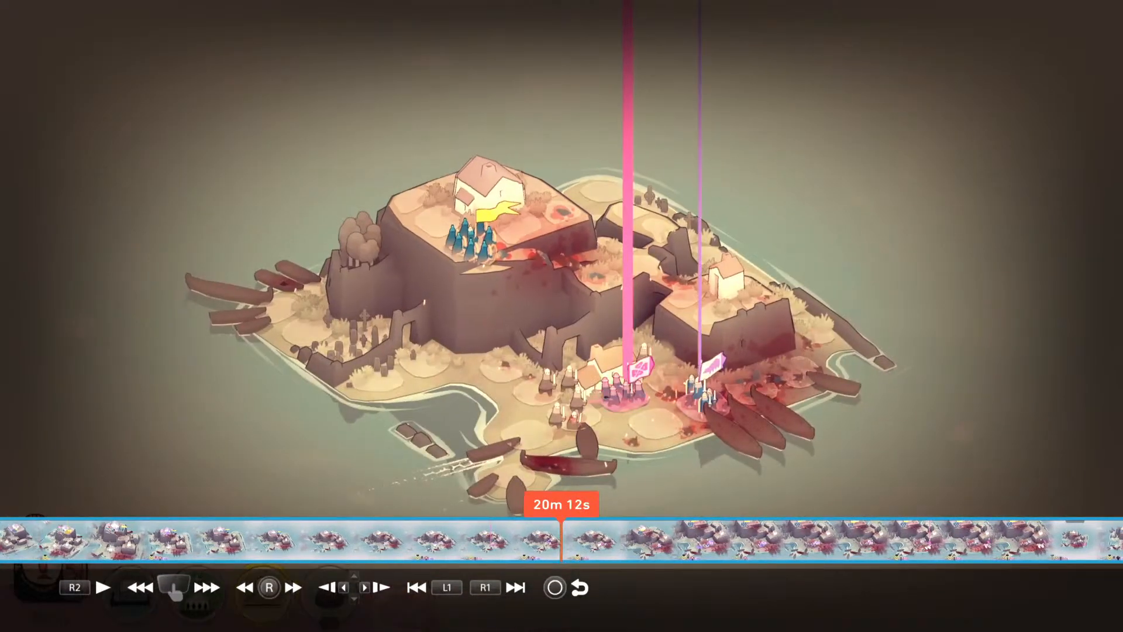
pyautogui.press('R2')
pyautogui.press('R2')
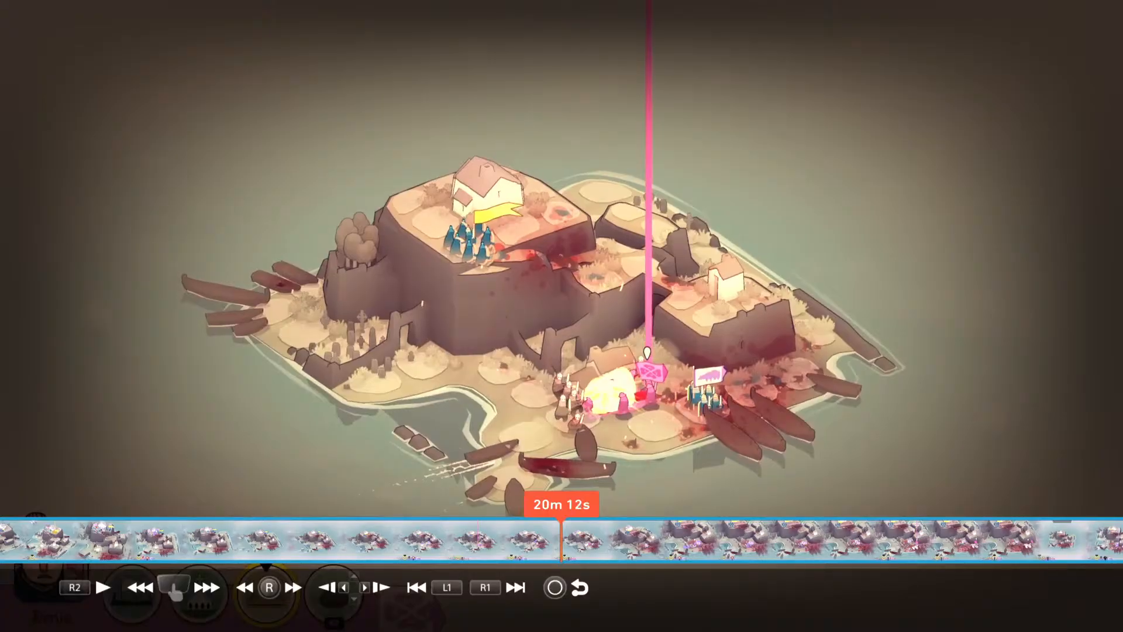
pyautogui.press('Left')
pyautogui.press('Left')
pyautogui.press('Left')
pyautogui.press('Left')
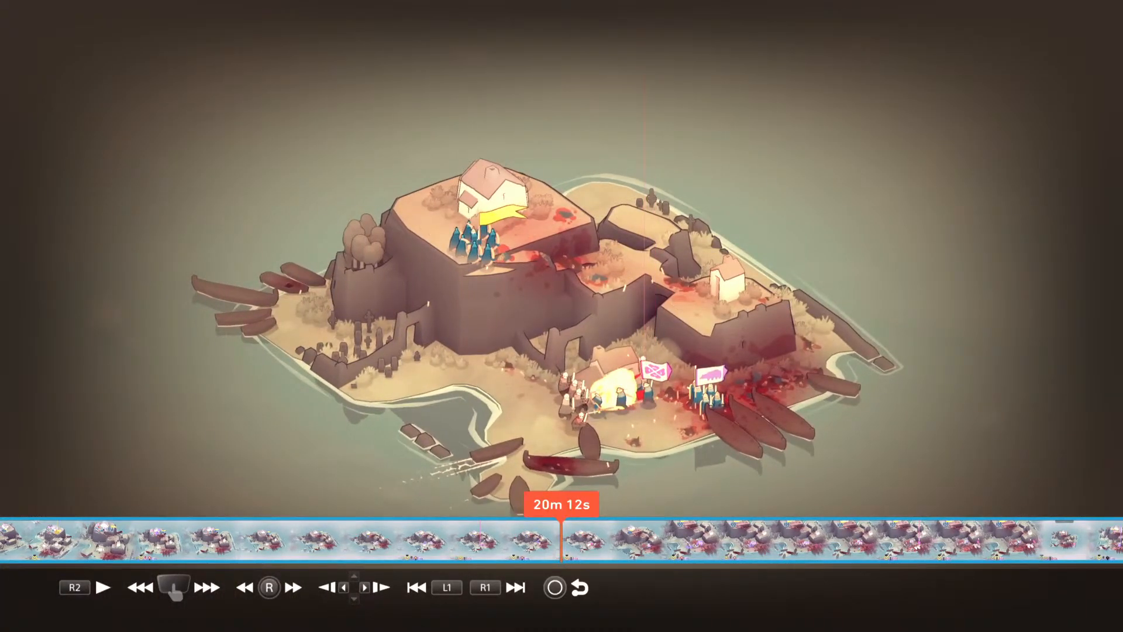
# - Zoom the full gameplay clip to 250% with Pan & Zoom, framed on the explosion and the soldiers along the shore
pyautogui.press('Escape')
pyautogui.press('Return')
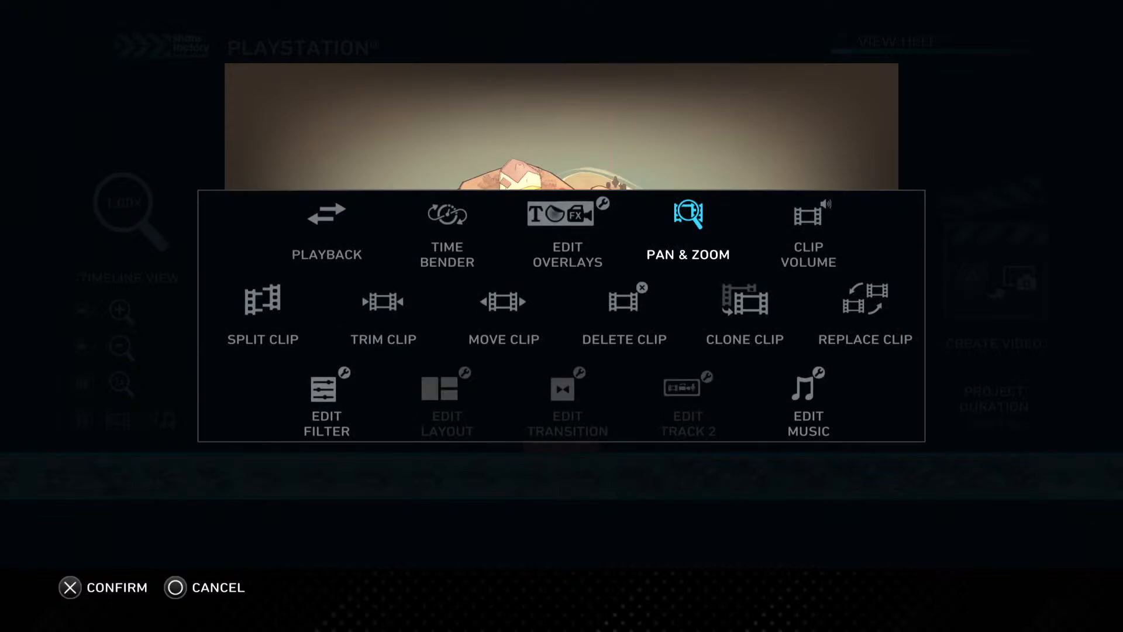
pyautogui.press('Return')
pyautogui.press('Right')
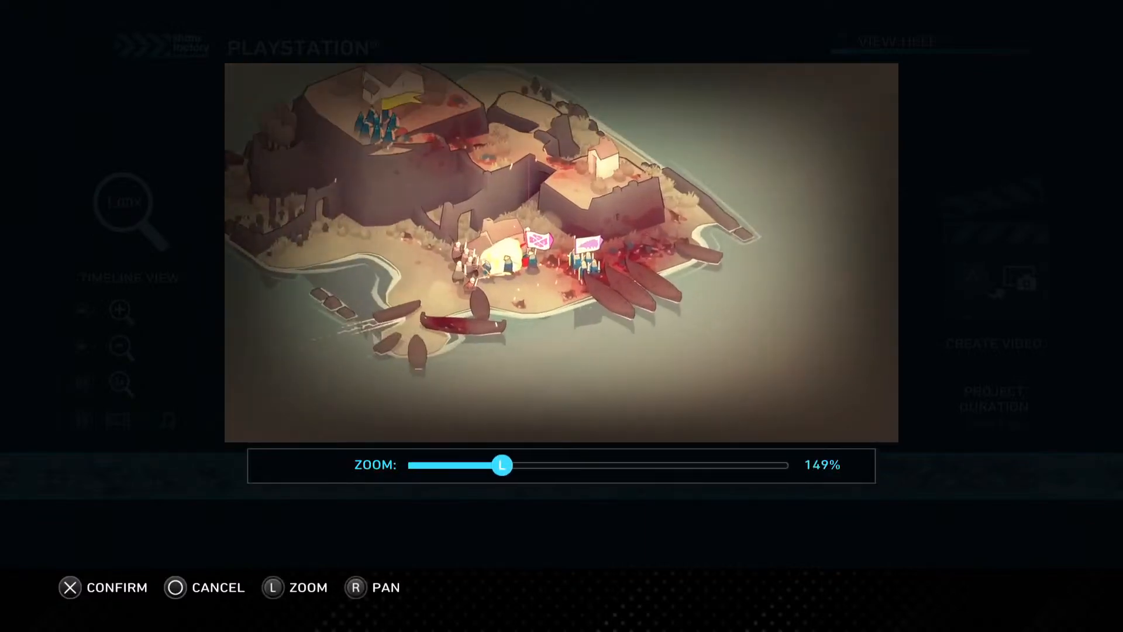
pyautogui.press('Right')
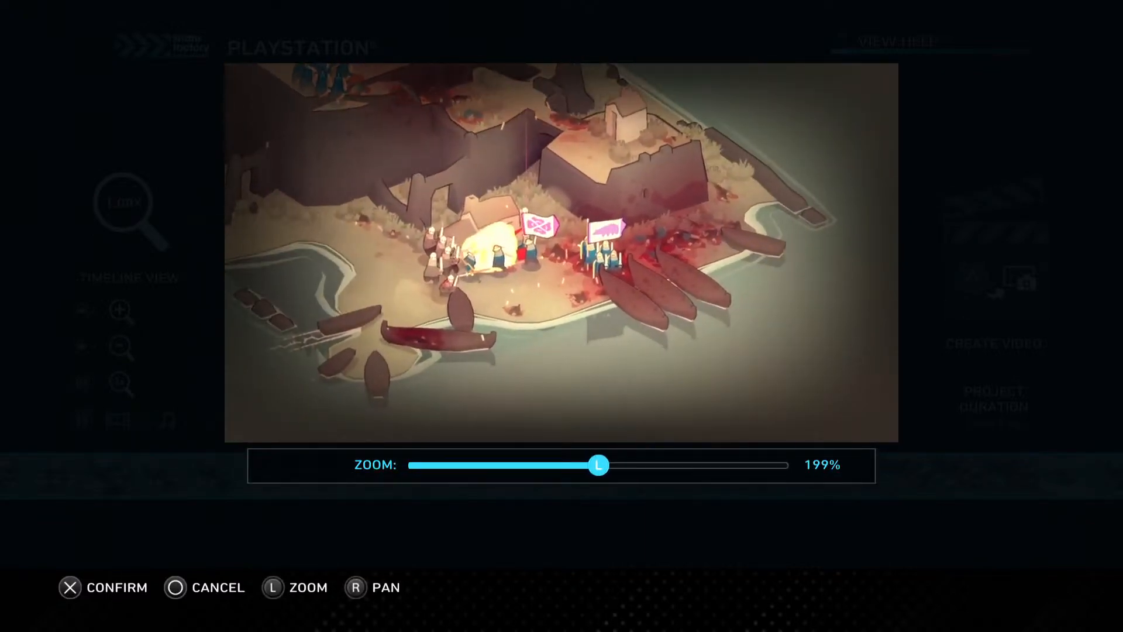
pyautogui.press('Right')
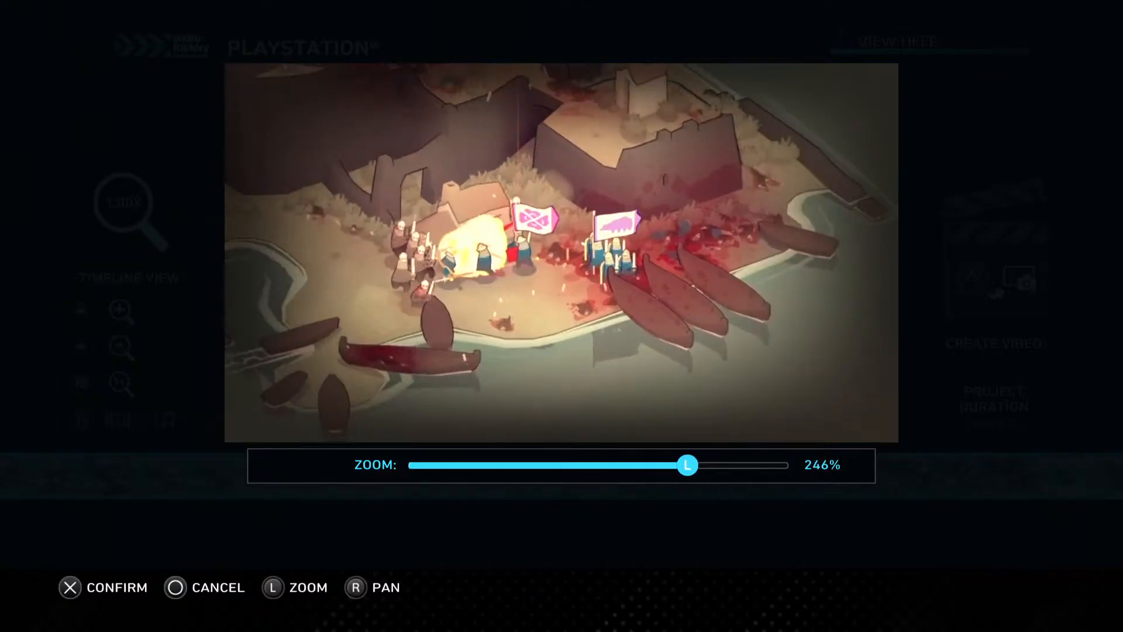
pyautogui.press('Right')
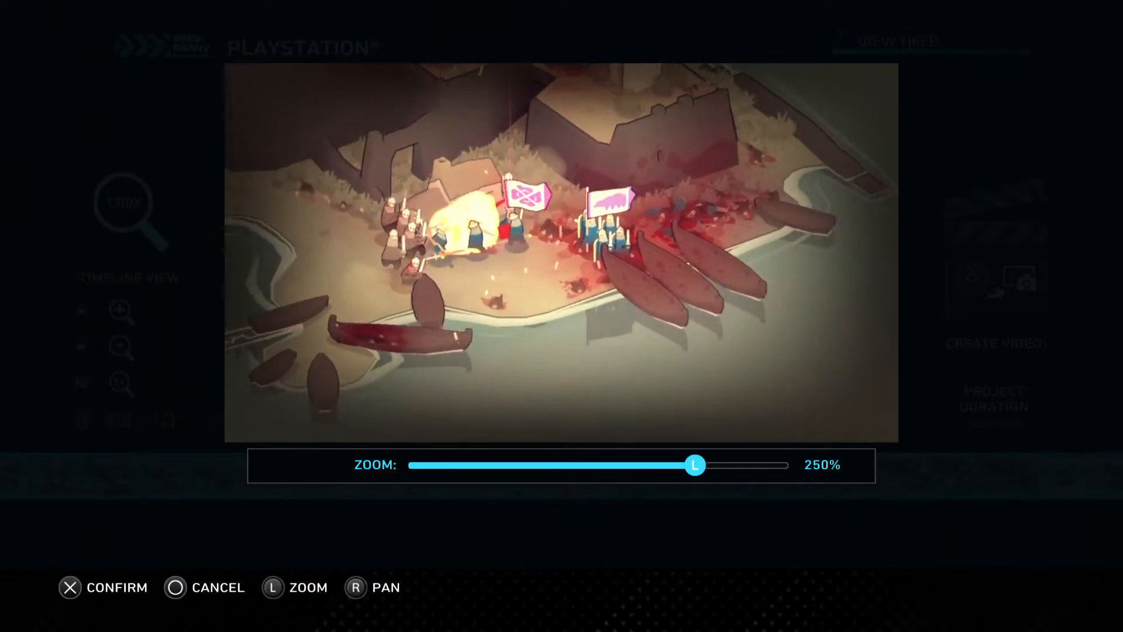
pyautogui.press('Return')
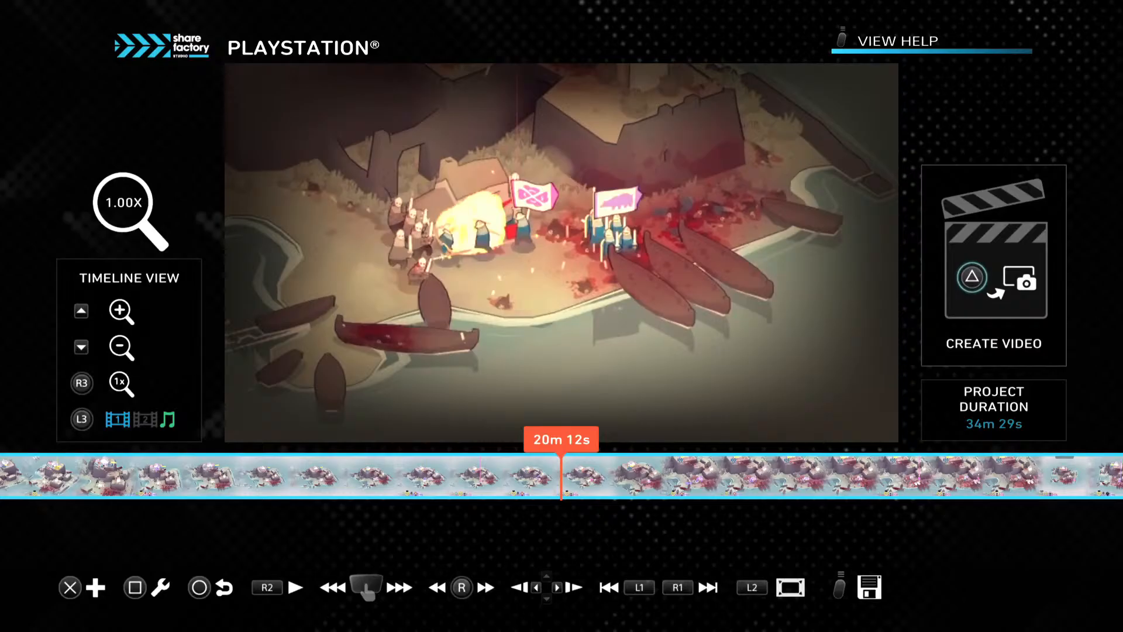
# - Add a standard text overlay at 20m 12s in the large, heavy all-capitals comic font
pyautogui.press('Return')
pyautogui.press('Left')
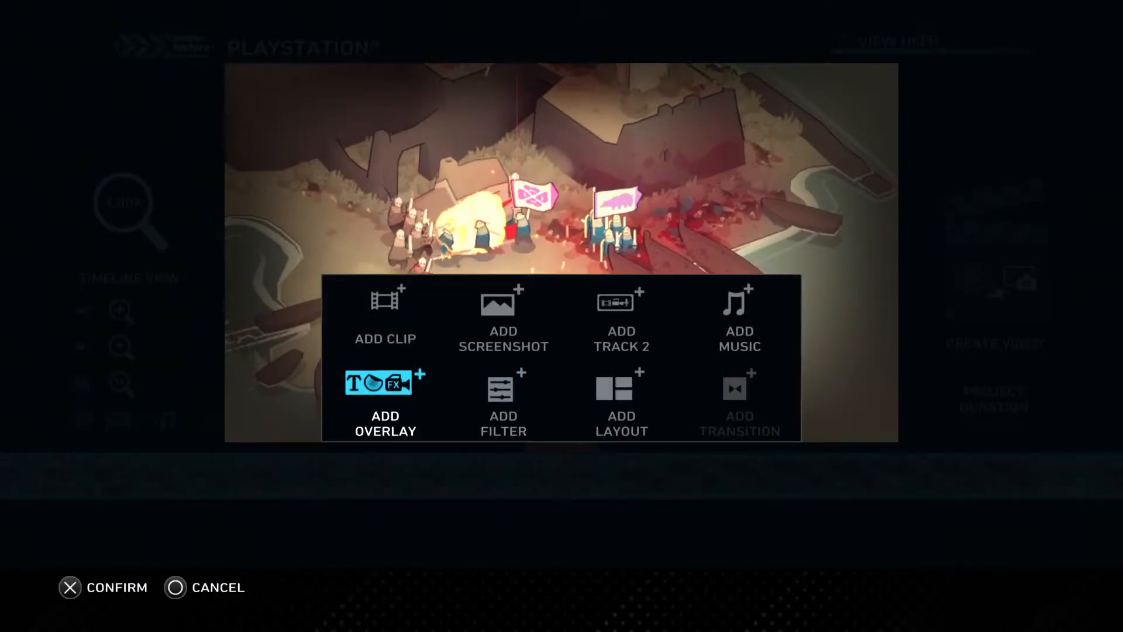
pyautogui.press('Return')
pyautogui.press('Left')
pyautogui.press('Left')
pyautogui.press('Left')
pyautogui.press('Down')
pyautogui.press('Return')
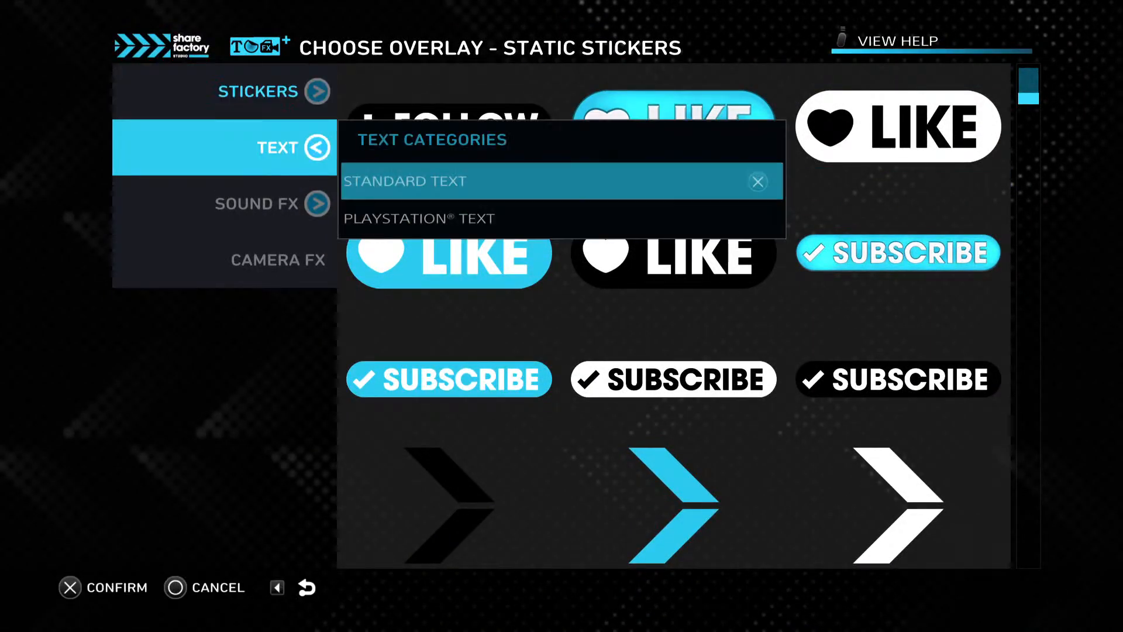
pyautogui.press('Return')
pyautogui.press('Down')
pyautogui.press('Down')
pyautogui.press('Down')
pyautogui.press('Down')
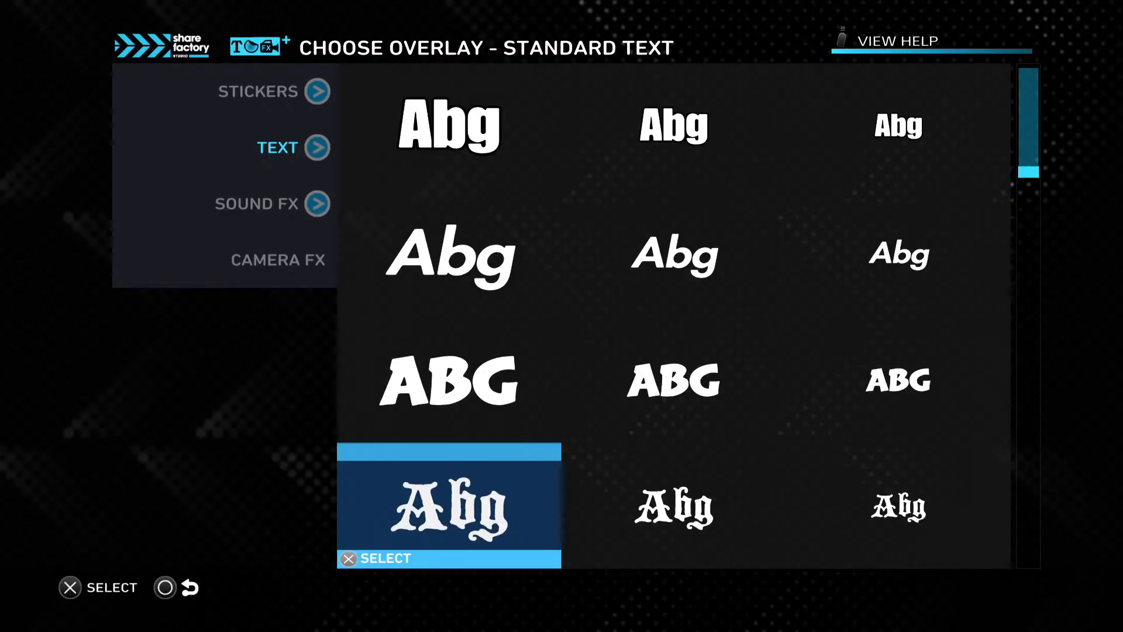
pyautogui.press('Up')
pyautogui.press('Return')
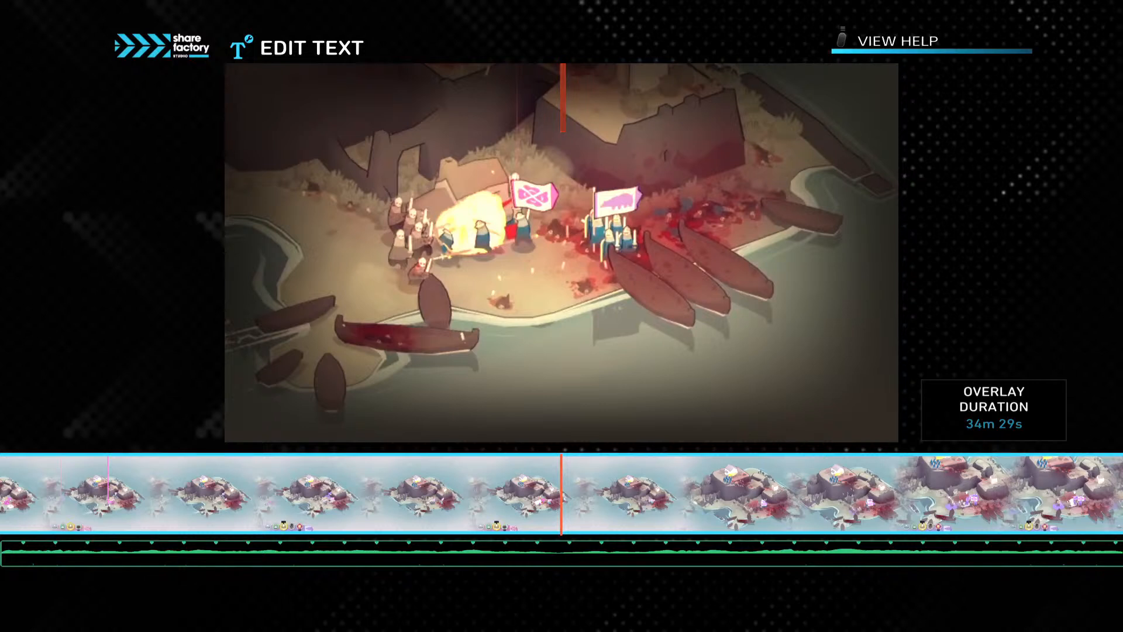
pyautogui.write('C')
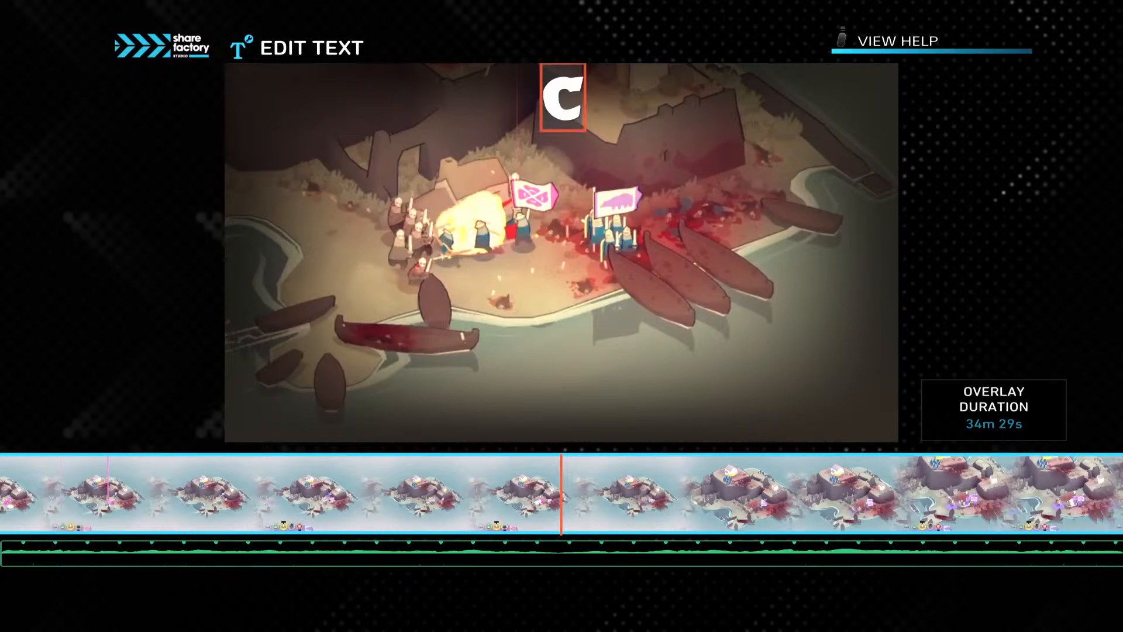
pyautogui.write('LO')
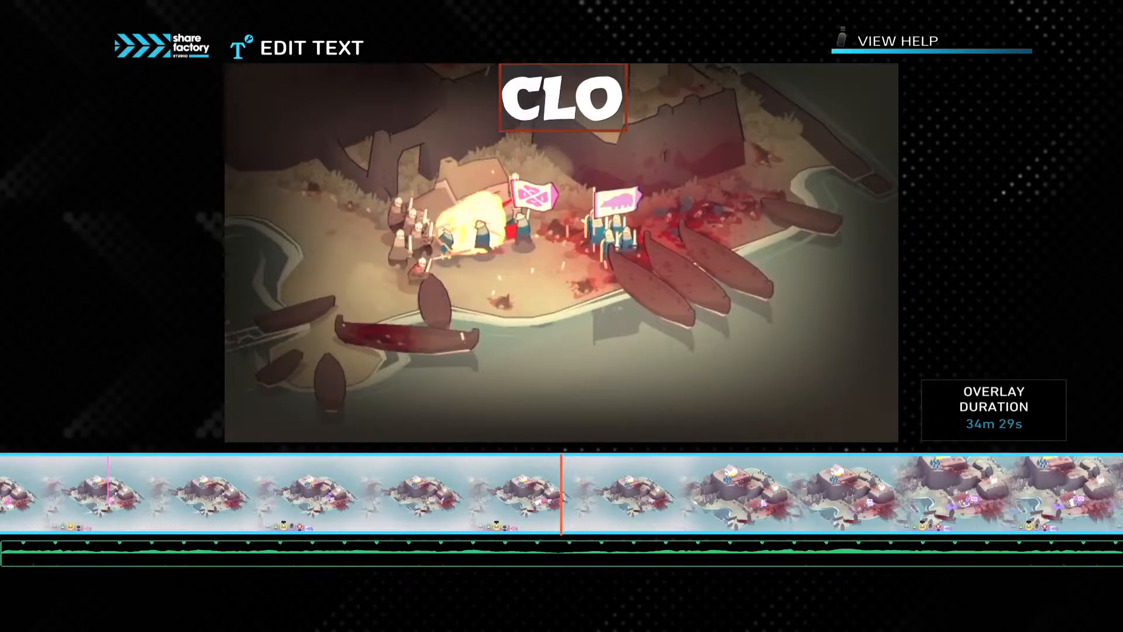
pyautogui.write('SE')
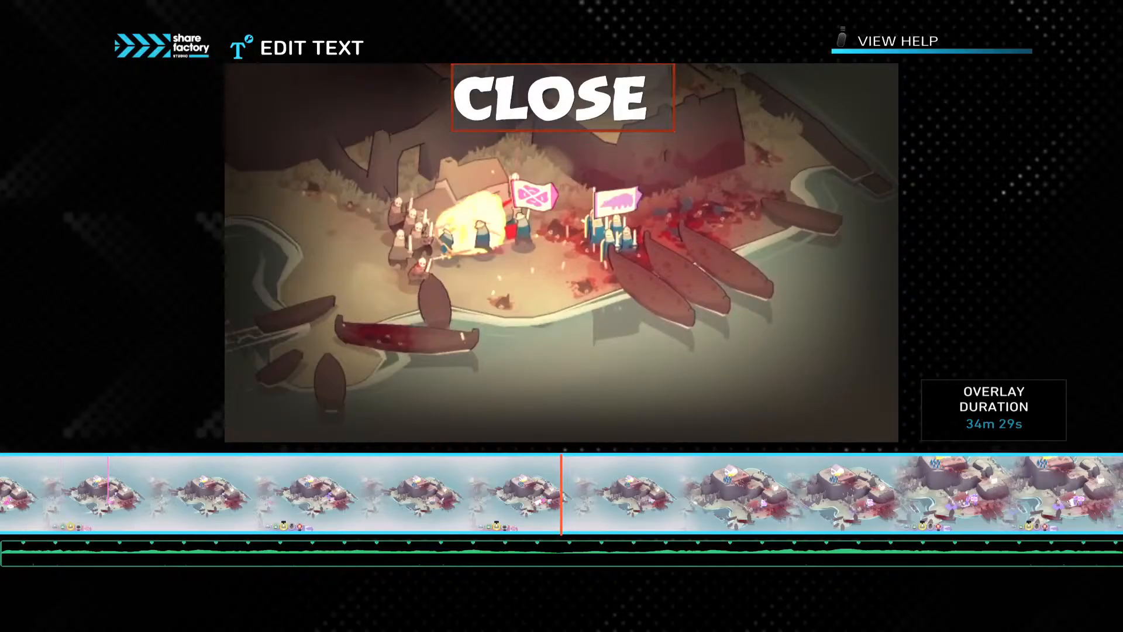
pyautogui.press('BackSpace')
pyautogui.press('BackSpace')
pyautogui.press('BackSpace')
pyautogui.press('BackSpace')
pyautogui.press('BackSpace')
pyautogui.press('BackSpace')
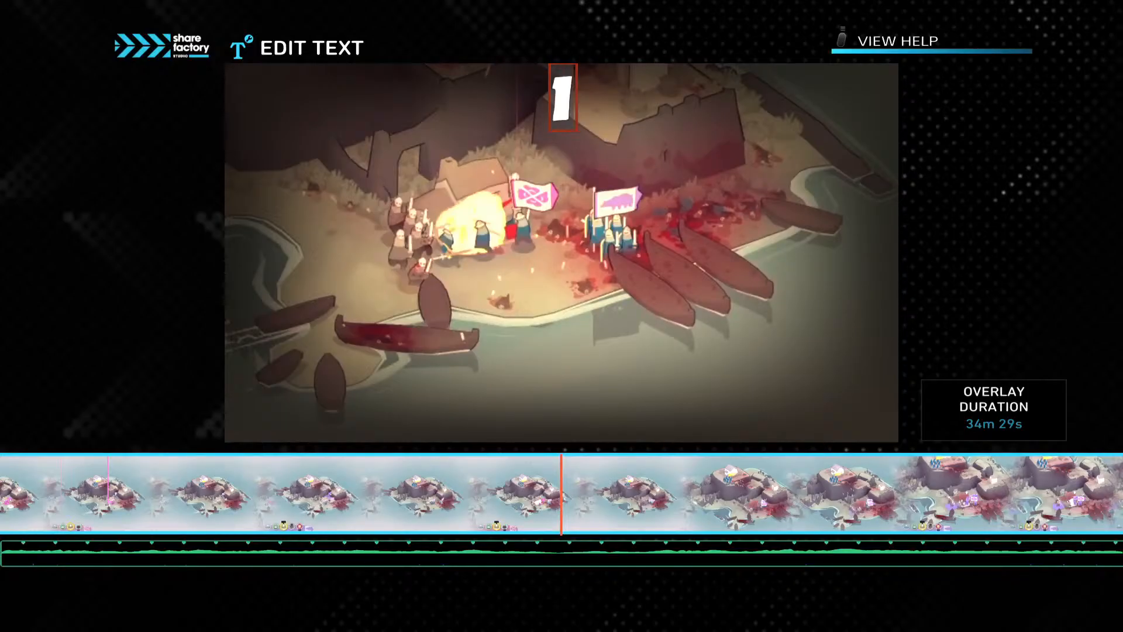
# - Enter "INVASION OF THE" as the overlay text and give it a duration of 5.0 s
pyautogui.write('VAS')
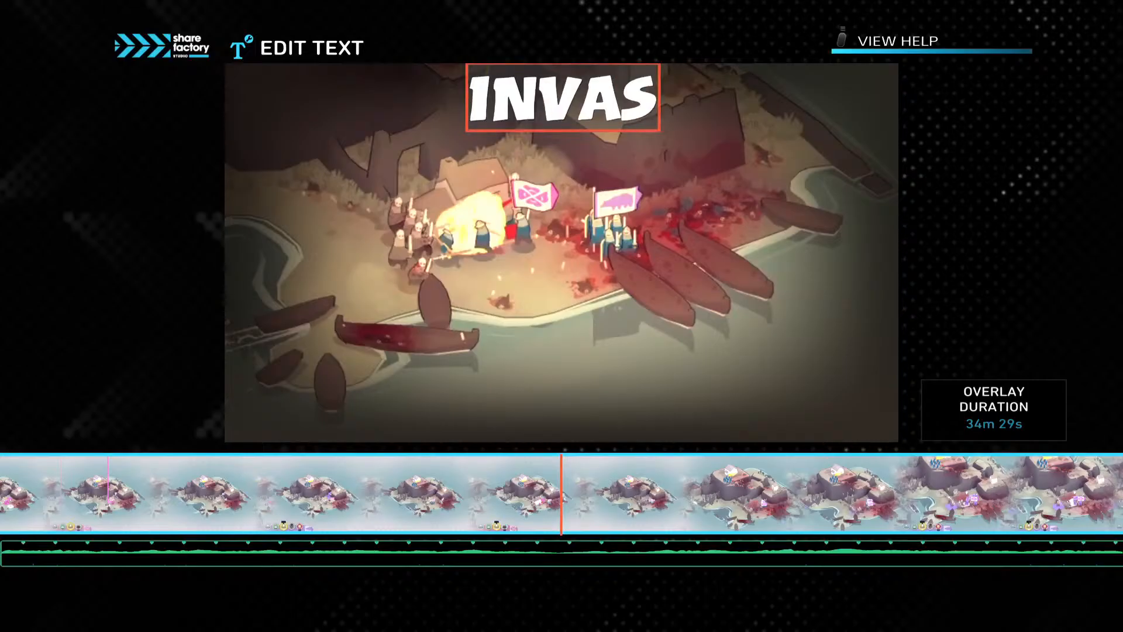
pyautogui.write('IO')
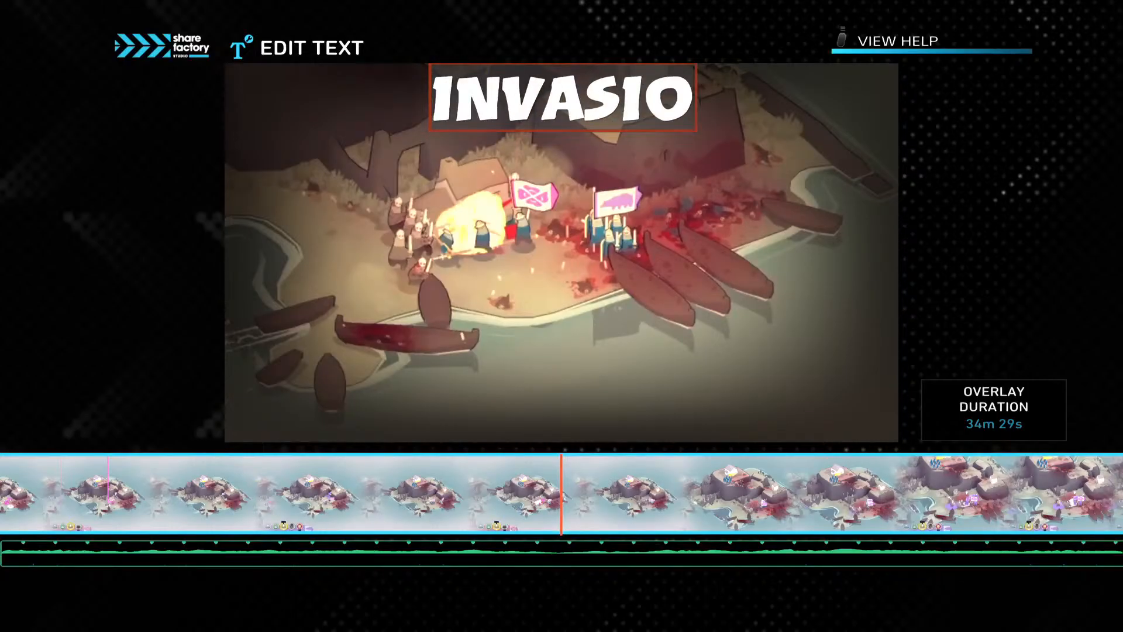
pyautogui.write('N O')
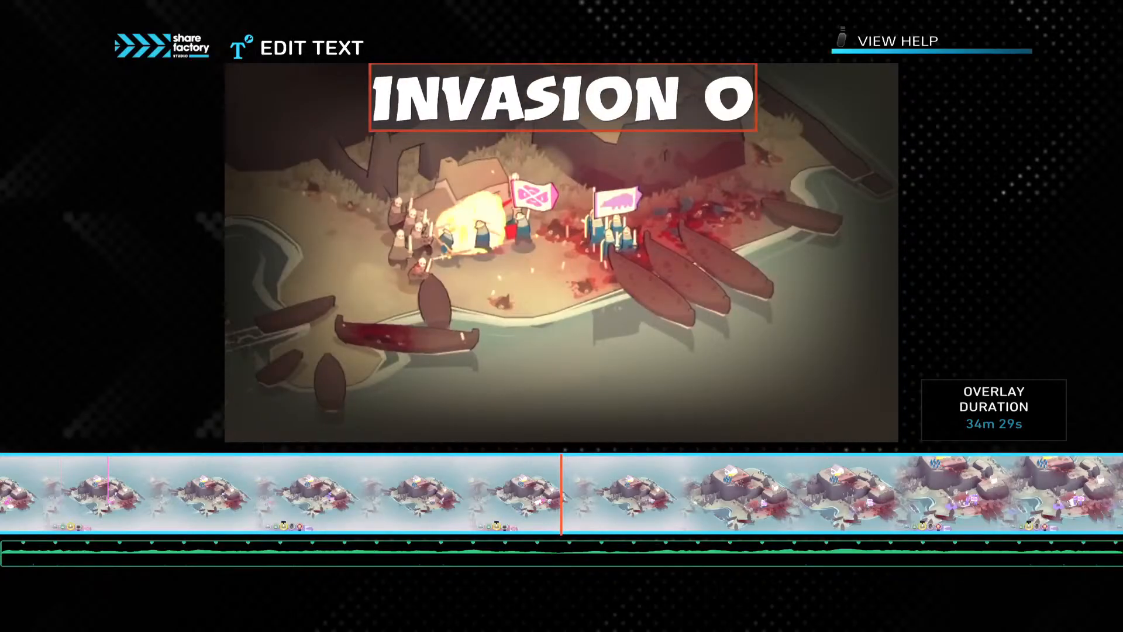
pyautogui.write('F THE')
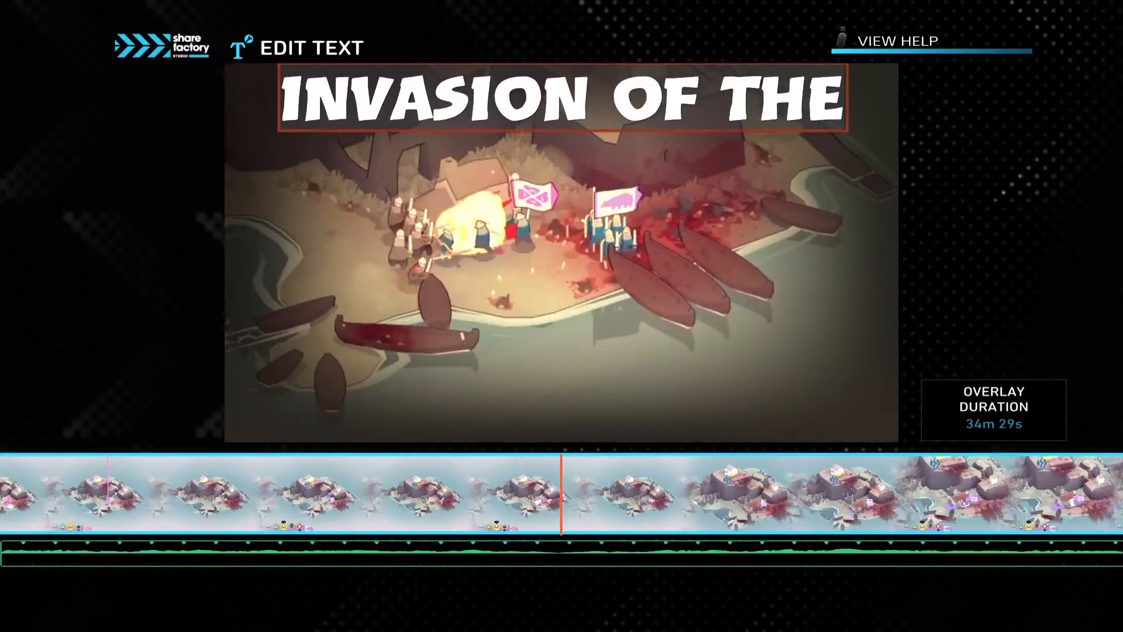
pyautogui.press('Return')
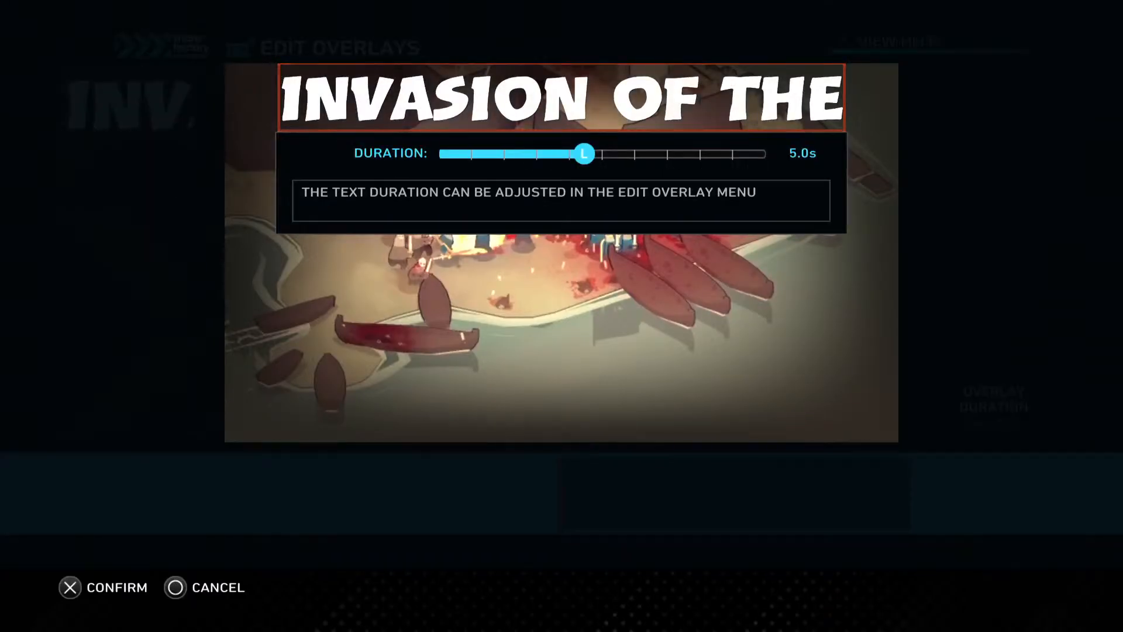
pyautogui.press('Return')
# - Shrink the title to a little over half its width and move it down onto the fighting soldiers
pyautogui.press('Up')
pyautogui.press('Return')
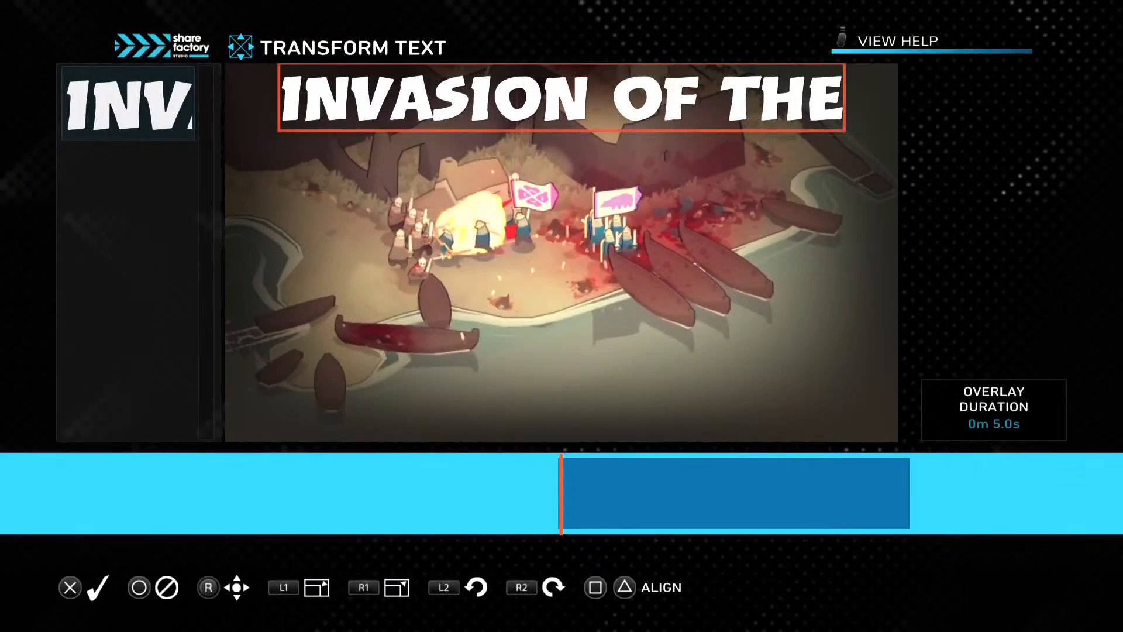
pyautogui.press('Down')
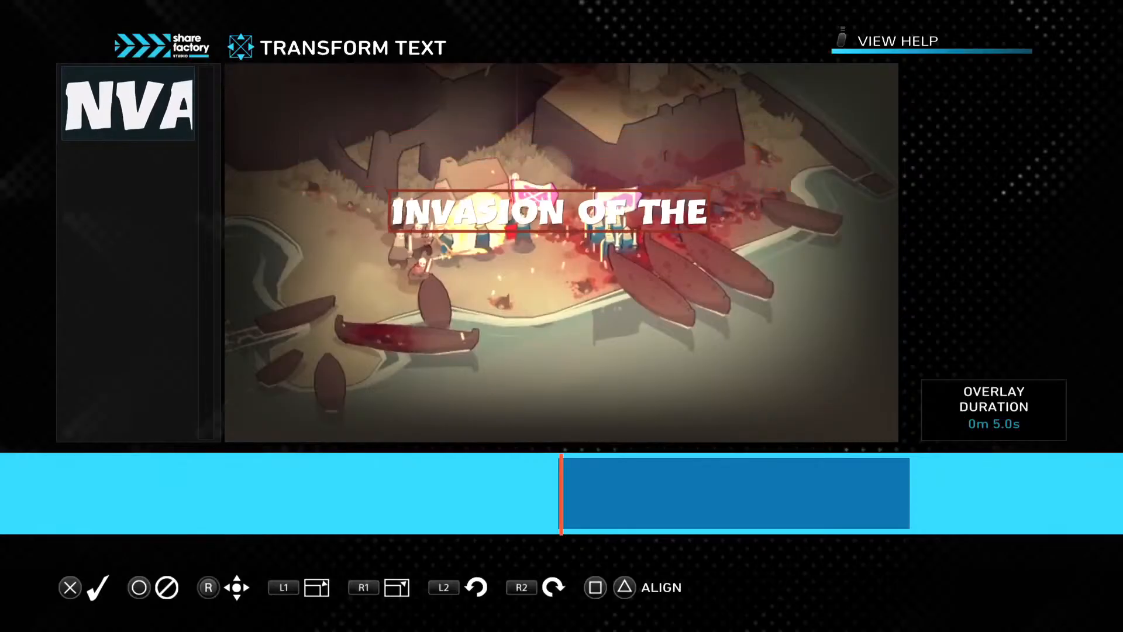
pyautogui.press('Return')
# - Set the title's display range from 20m 12s to 20m 17s
pyautogui.press('Return')
pyautogui.press('Down')
pyautogui.press('Return')
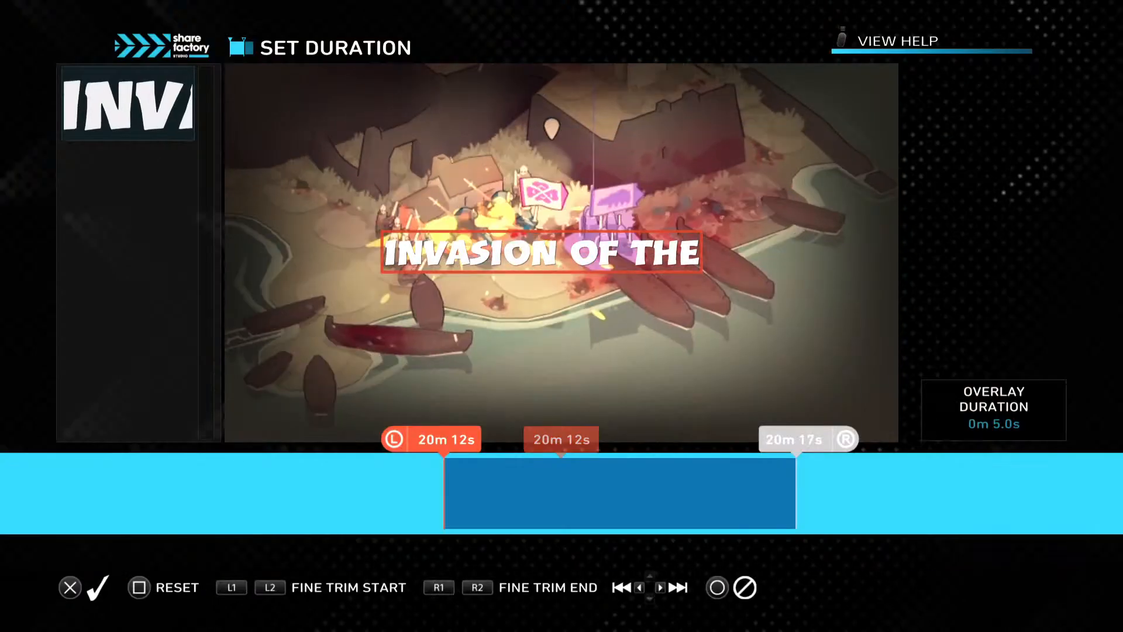
pyautogui.press('Return')
# - Extend the title text to read "INVASION OF THE TITANS!"
pyautogui.press('Up')
pyautogui.press('Down')
pyautogui.press('Right')
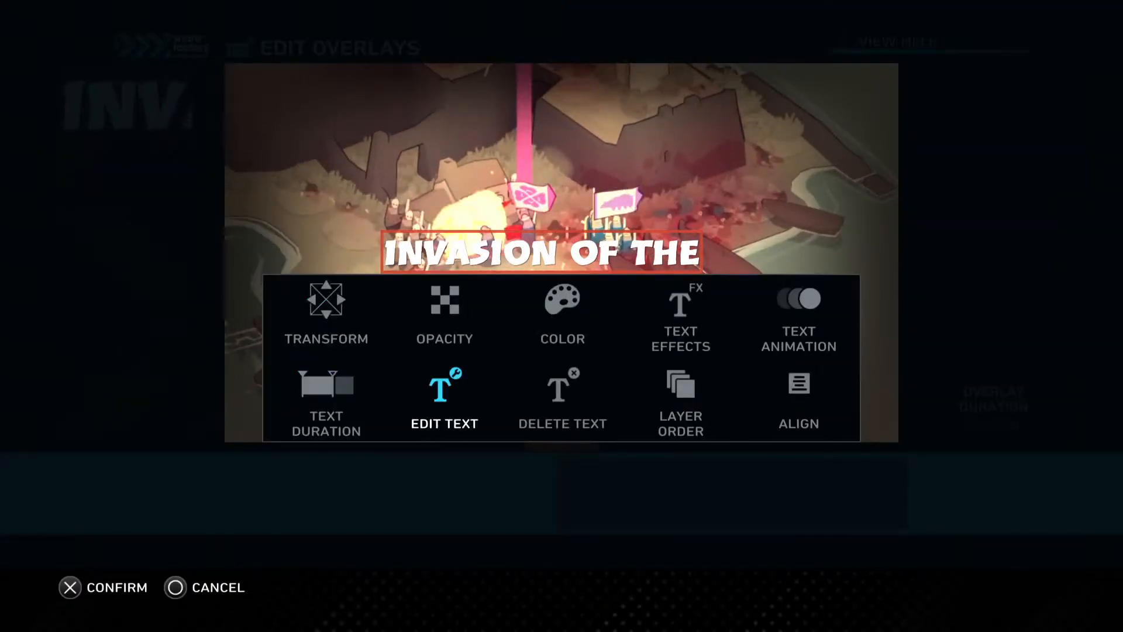
pyautogui.press('Return')
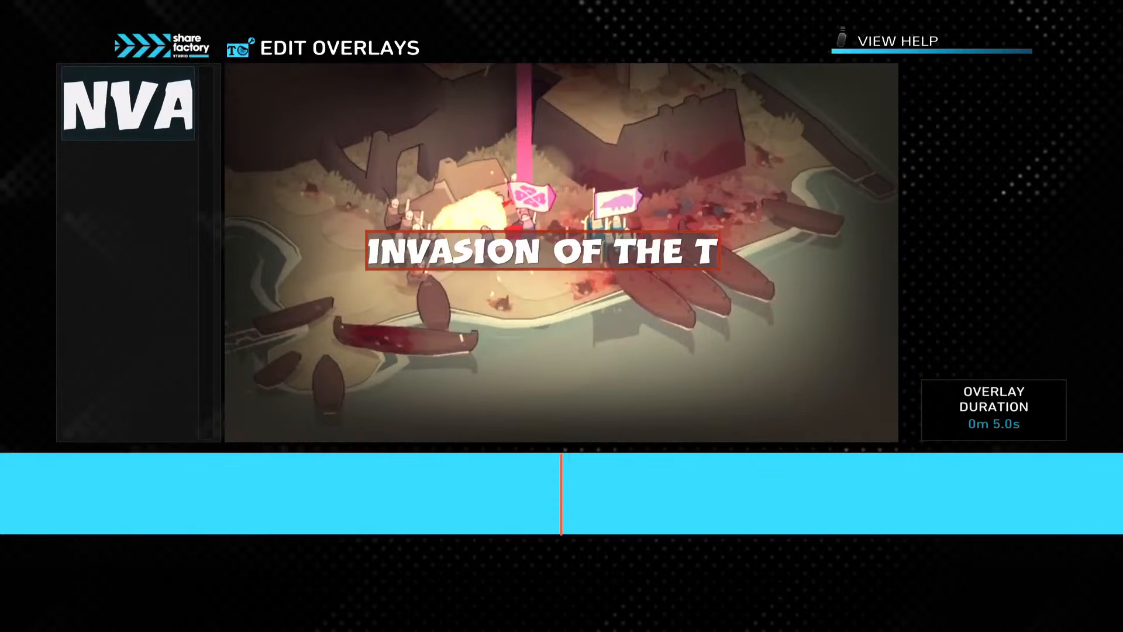
pyautogui.write('TITA')
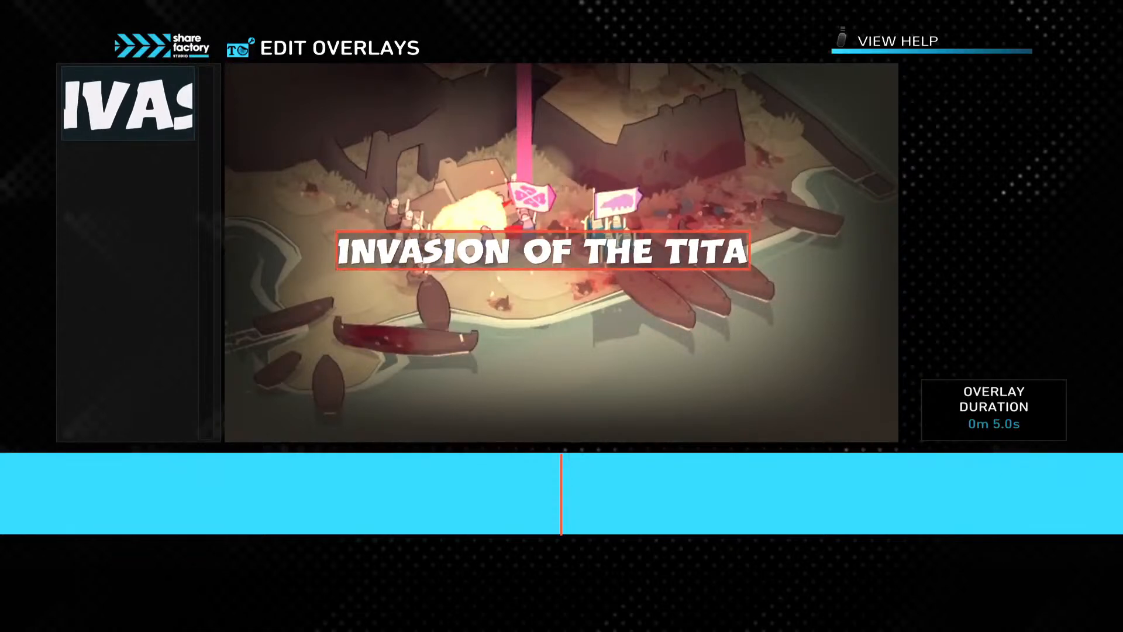
pyautogui.write('NS')
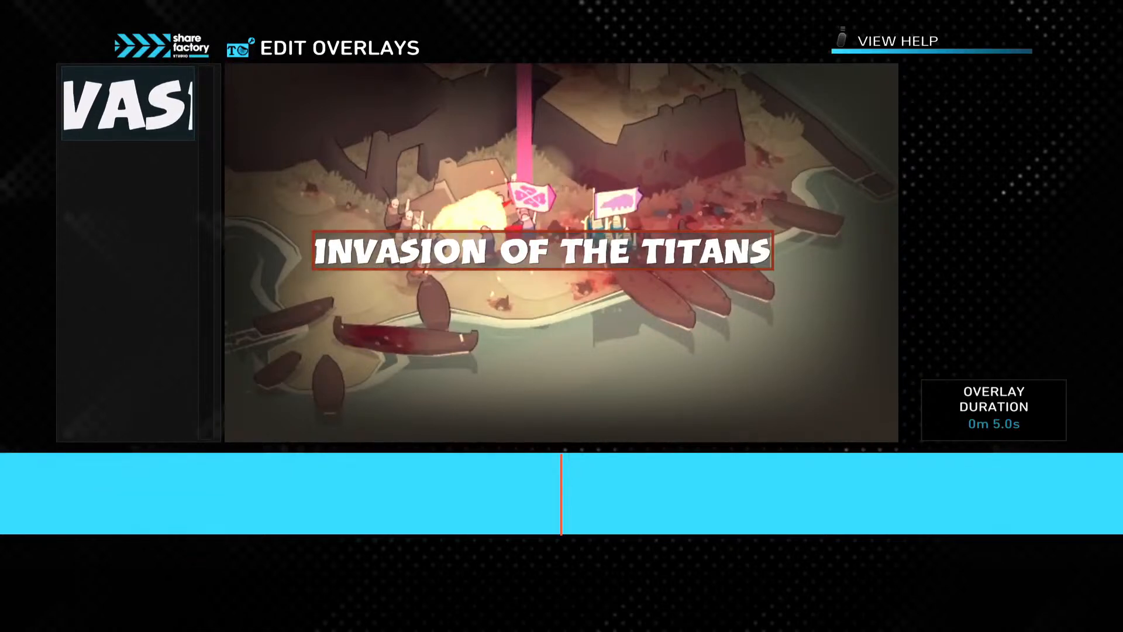
pyautogui.press('Return')
pyautogui.press('Return')
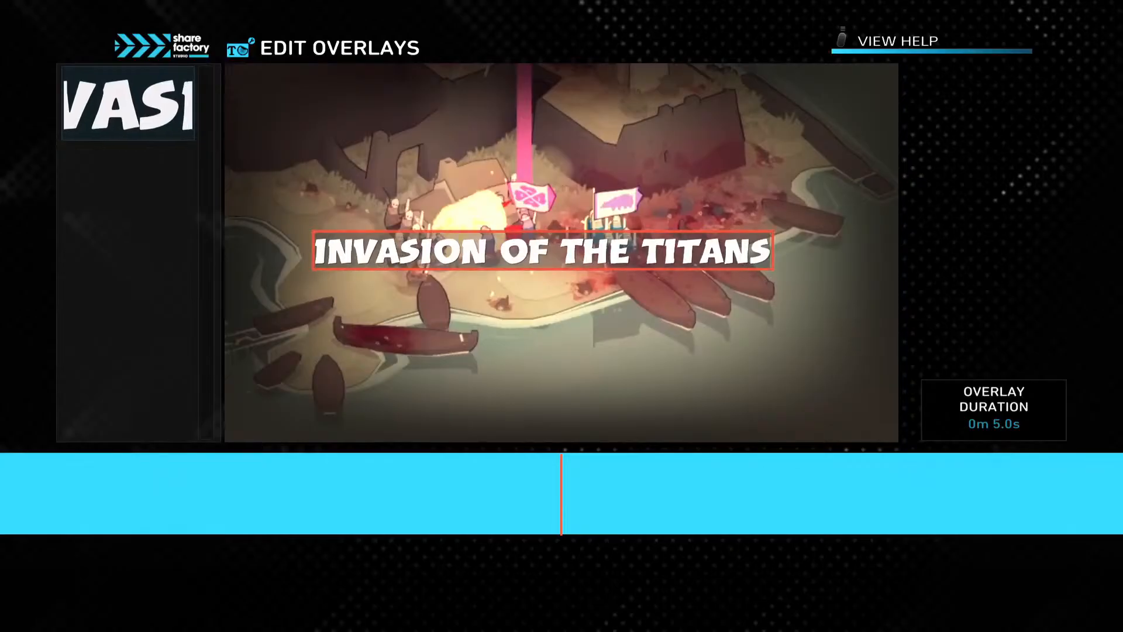
pyautogui.press('Return')
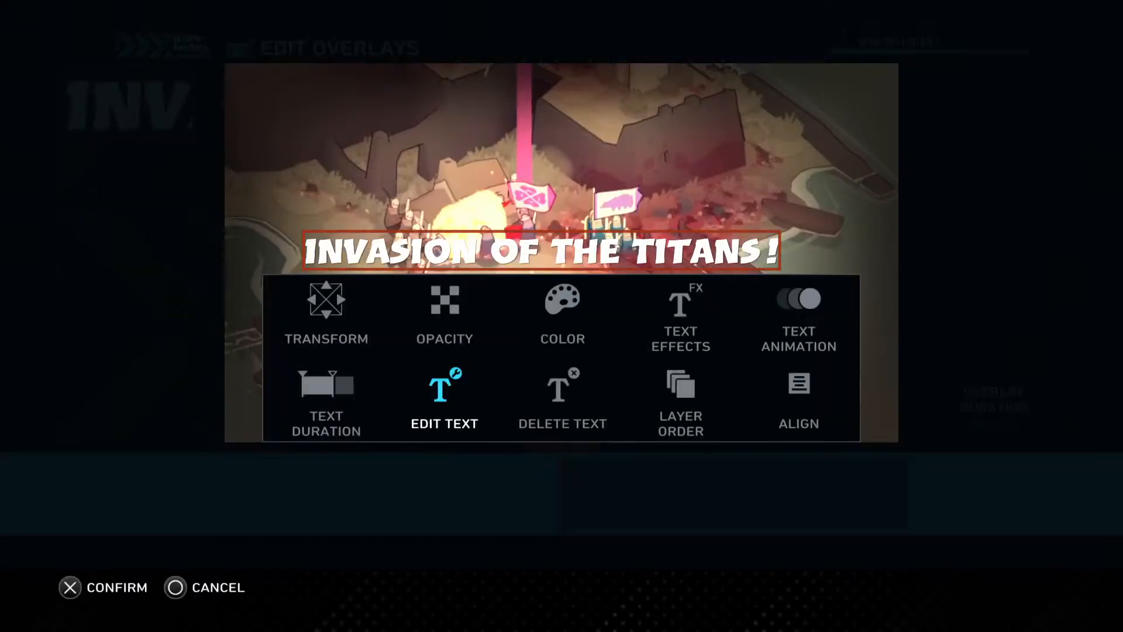
# - Apply the black outline text effect to the title
pyautogui.press('Up')
pyautogui.press('Right')
pyautogui.press('Return')
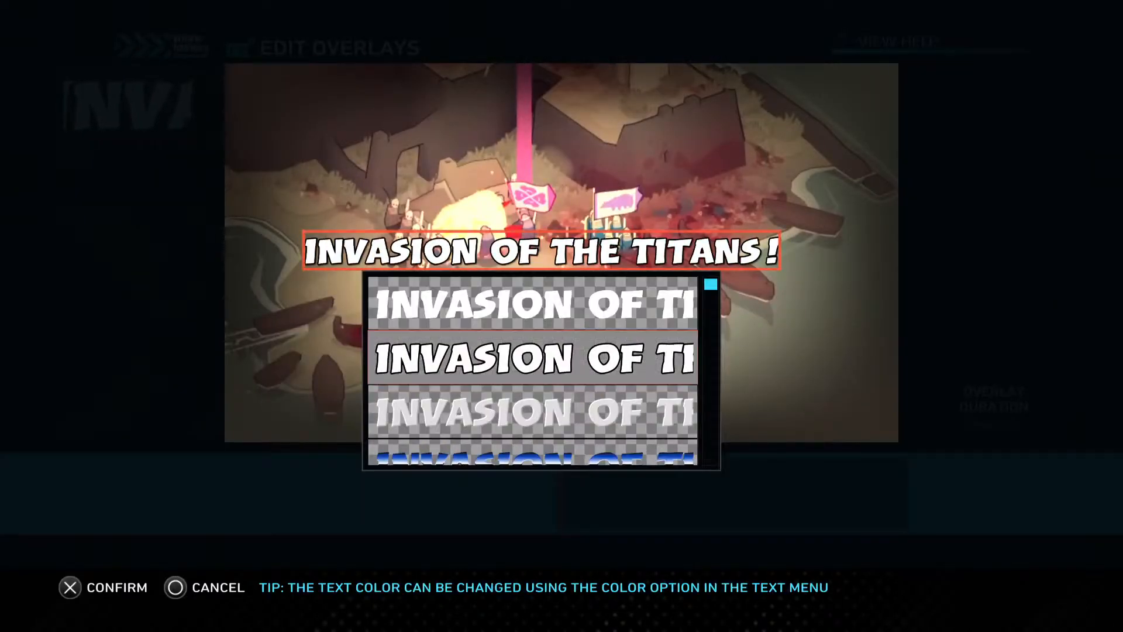
pyautogui.press('Return')
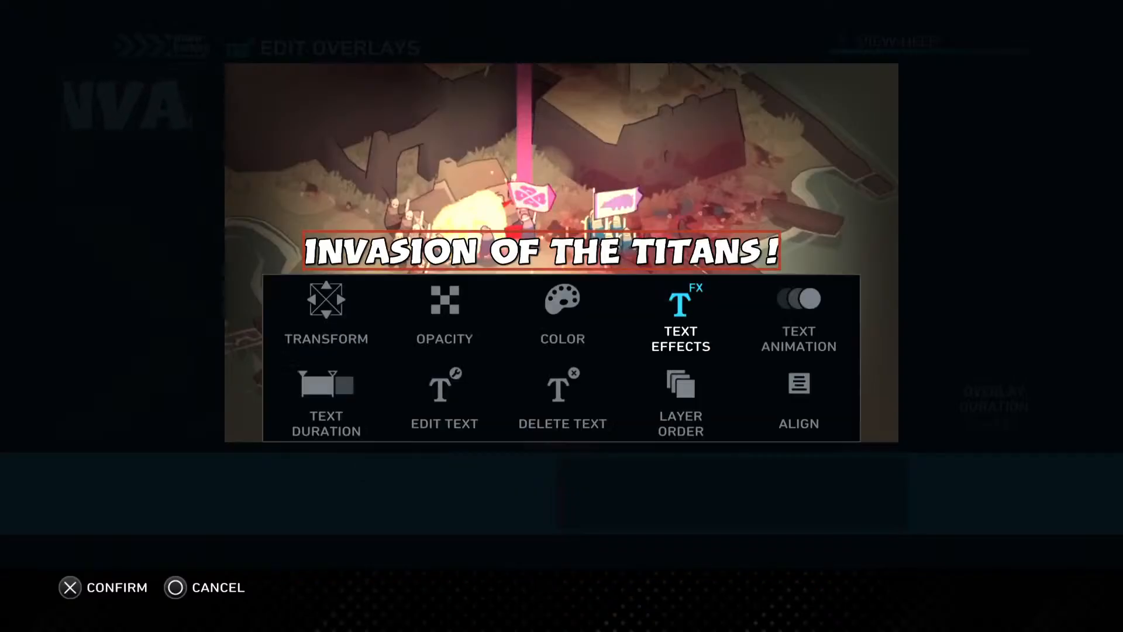
# - Preview other text effects on the title, including the metallic one, and return to the black outline
pyautogui.press('Left')
pyautogui.press('Left')
pyautogui.press('Left')
pyautogui.press('Right')
pyautogui.press('Right')
pyautogui.press('Right')
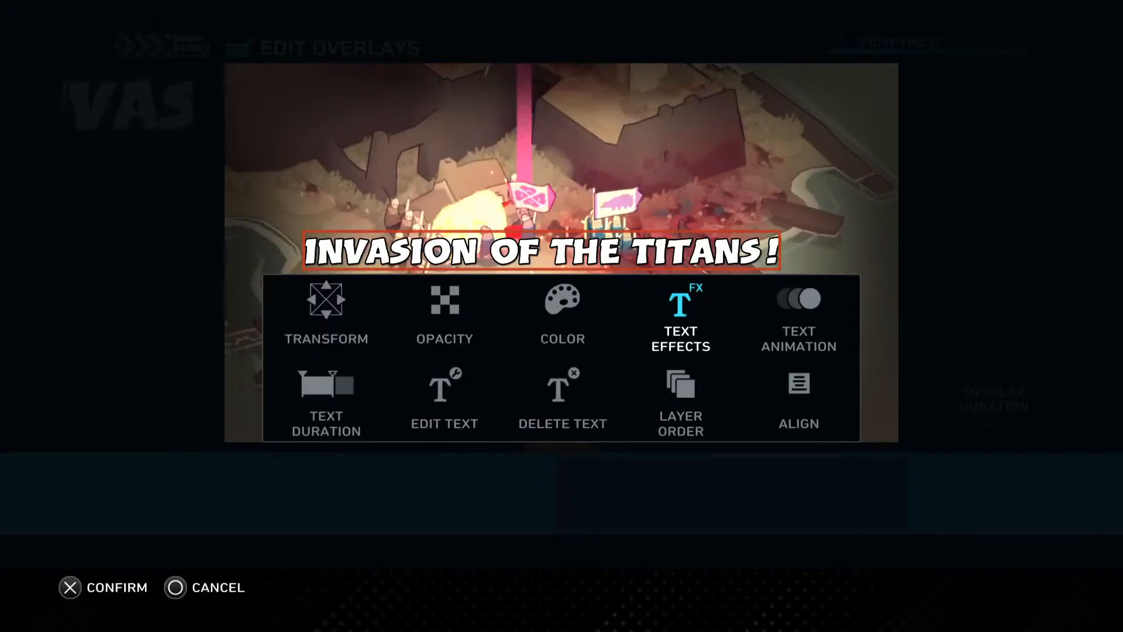
pyautogui.press('Return')
pyautogui.press('Down')
pyautogui.press('Down')
pyautogui.press('Down')
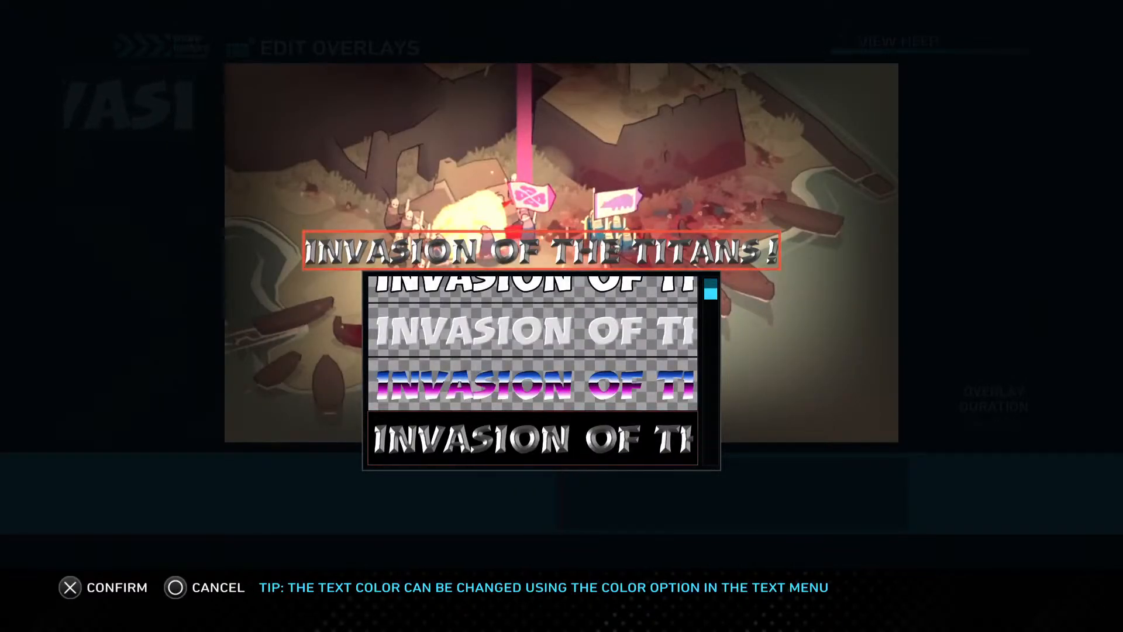
pyautogui.press('Up')
pyautogui.press('Up')
pyautogui.press('Up')
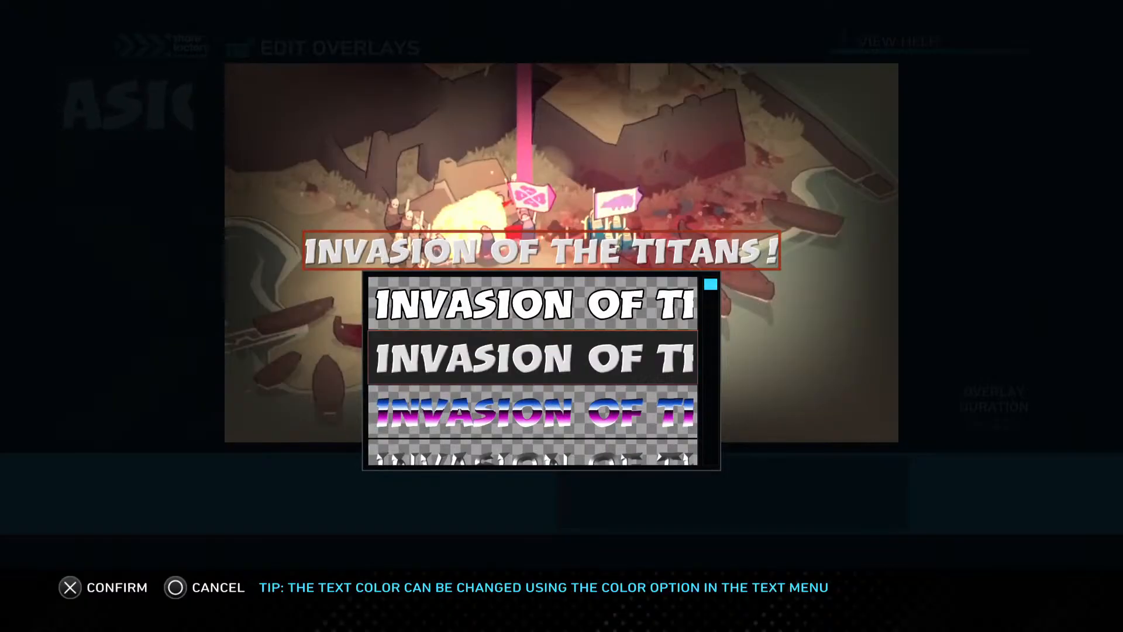
pyautogui.press('Return')
# - Move the title below the fighting soldiers, tilt it counterclockwise and enlarge it to nearly the full frame width
pyautogui.press('Left')
pyautogui.press('Left')
pyautogui.press('Return')
pyautogui.press('Down')
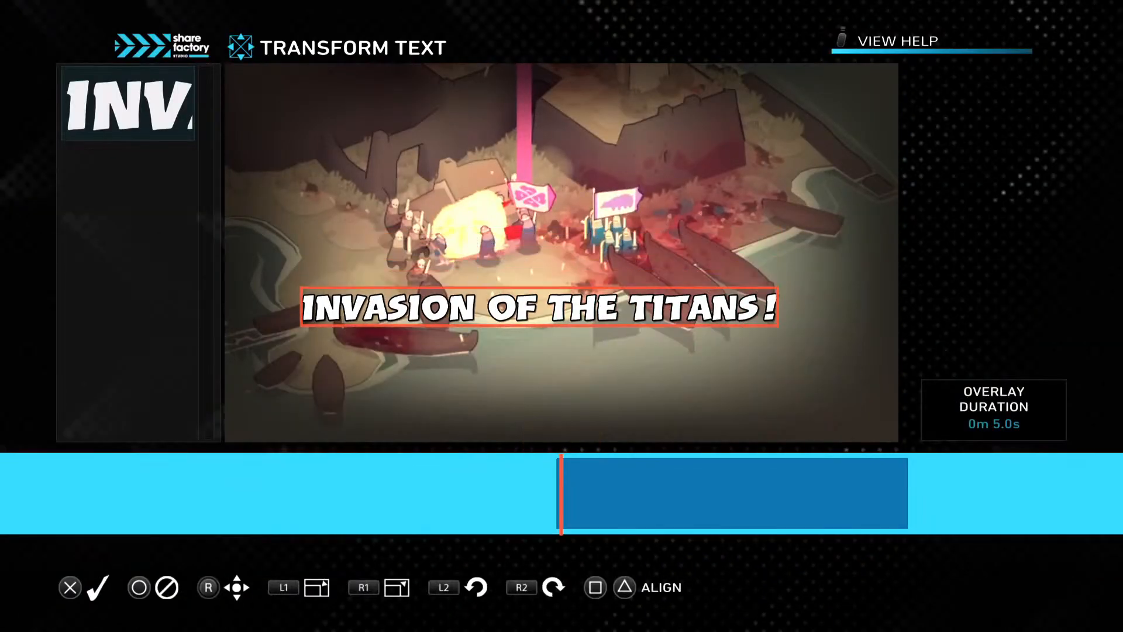
pyautogui.press('L2')
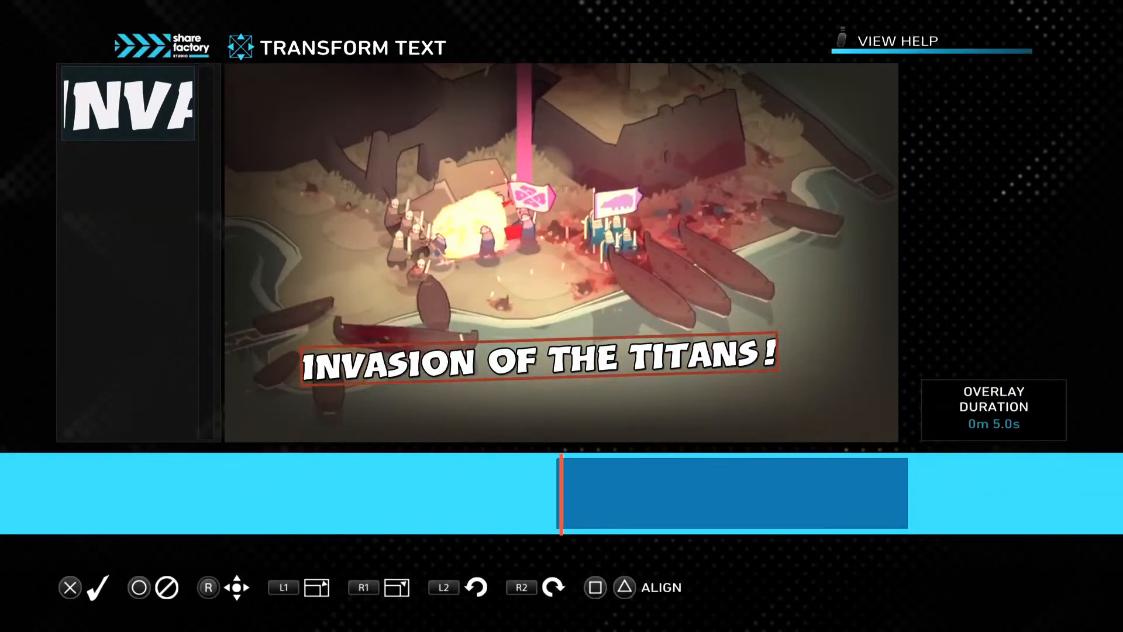
pyautogui.press('Right')
pyautogui.press('R1')
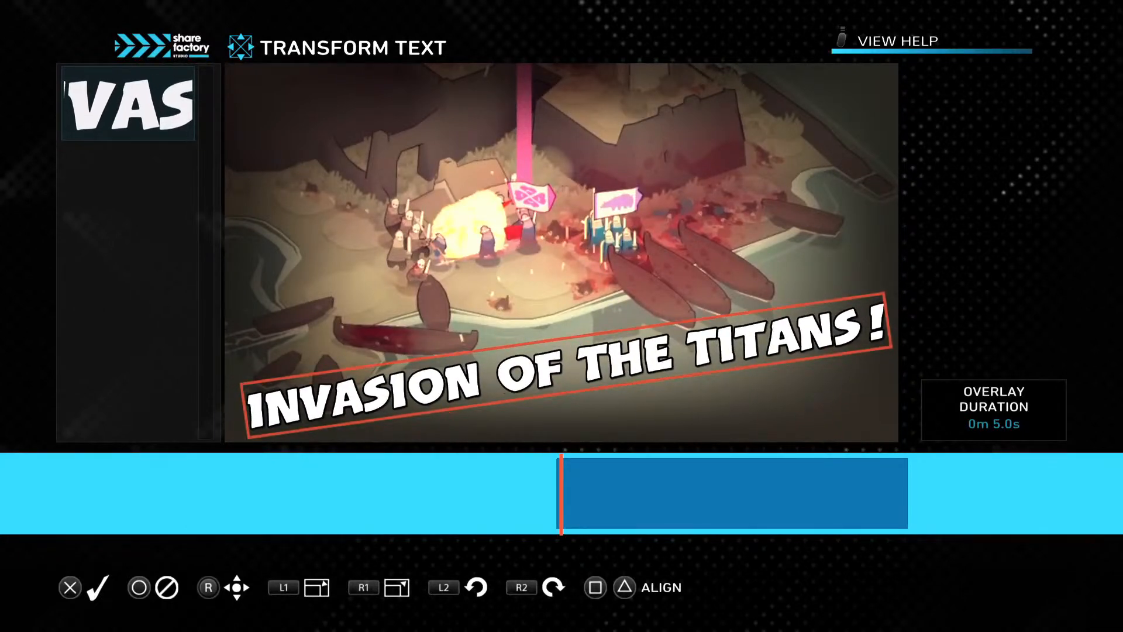
pyautogui.press('Return')
pyautogui.press('Right')
pyautogui.press('Right')
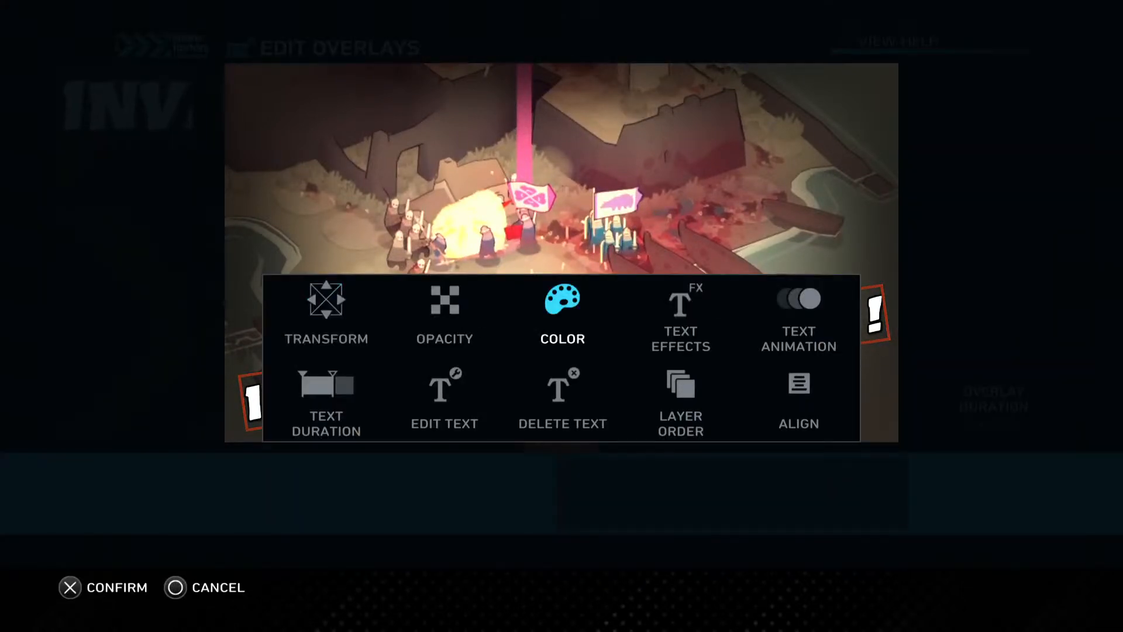
pyautogui.press('Escape')
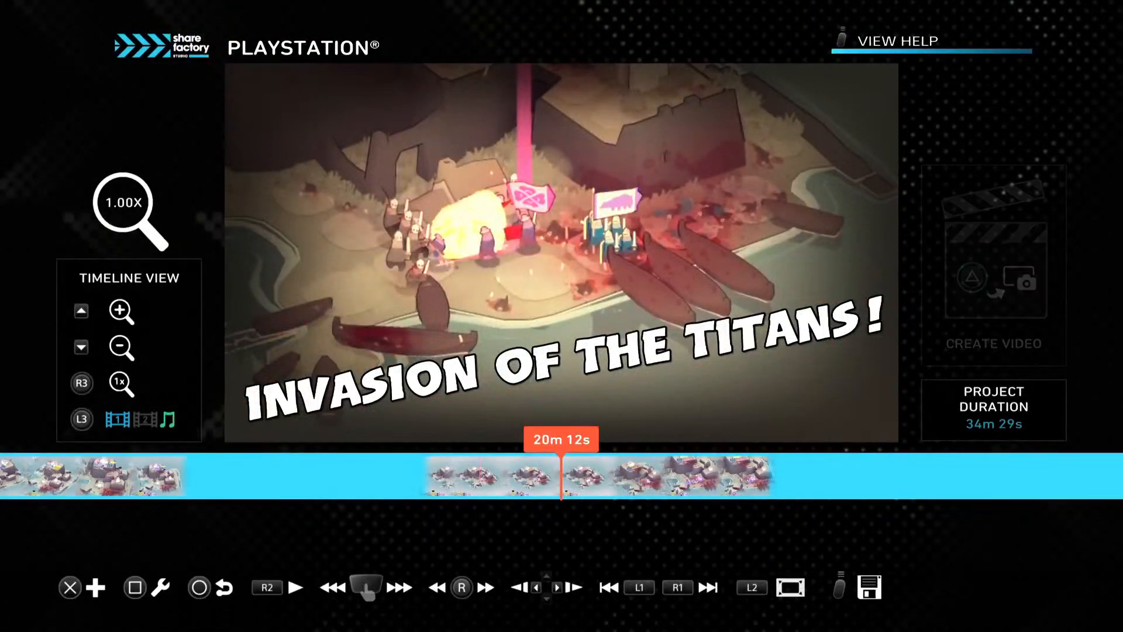
# - Add the Time Bender Vignette layout to the titled gameplay clip
pyautogui.press('Return')
pyautogui.press('Right')
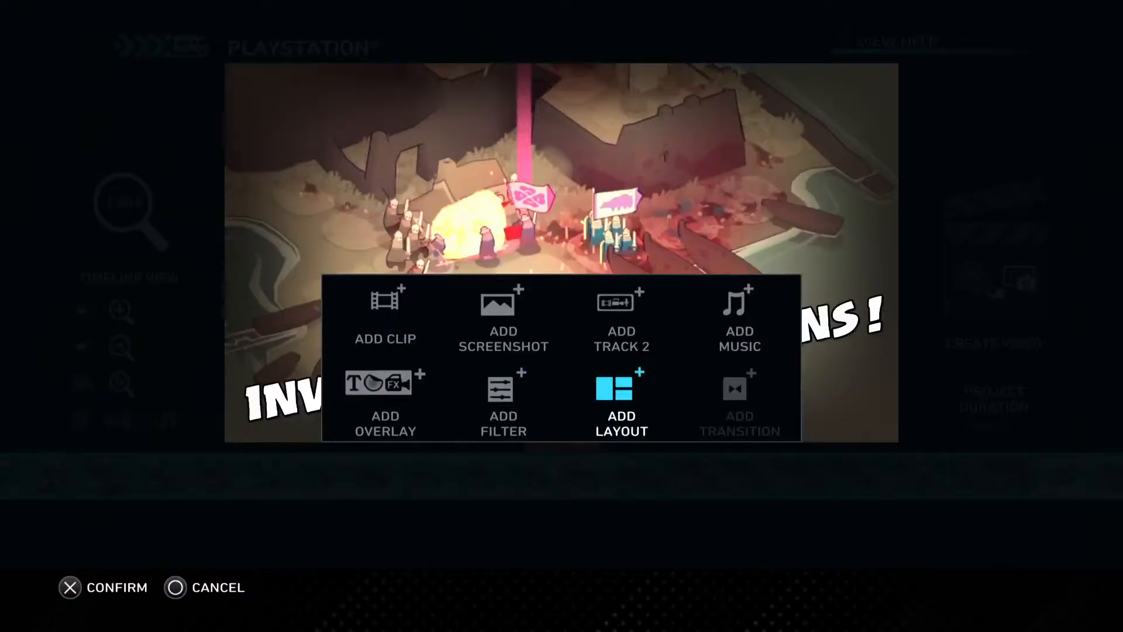
pyautogui.press('Return')
pyautogui.press('Down')
pyautogui.press('Down')
pyautogui.press('Down')
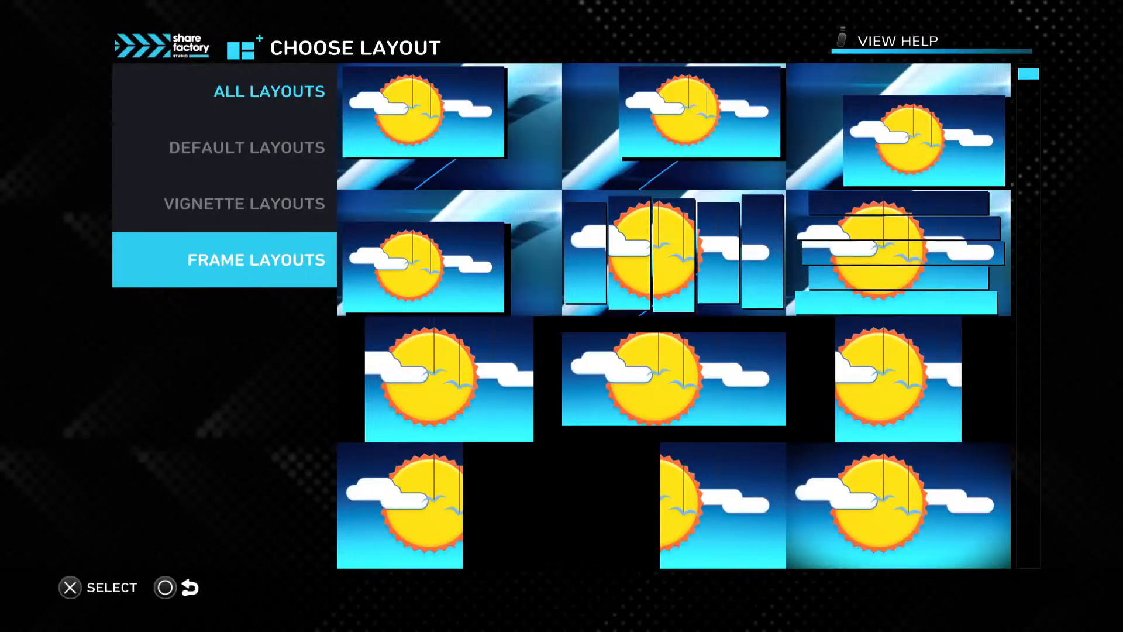
pyautogui.press('Up')
pyautogui.press('Return')
pyautogui.press('Down')
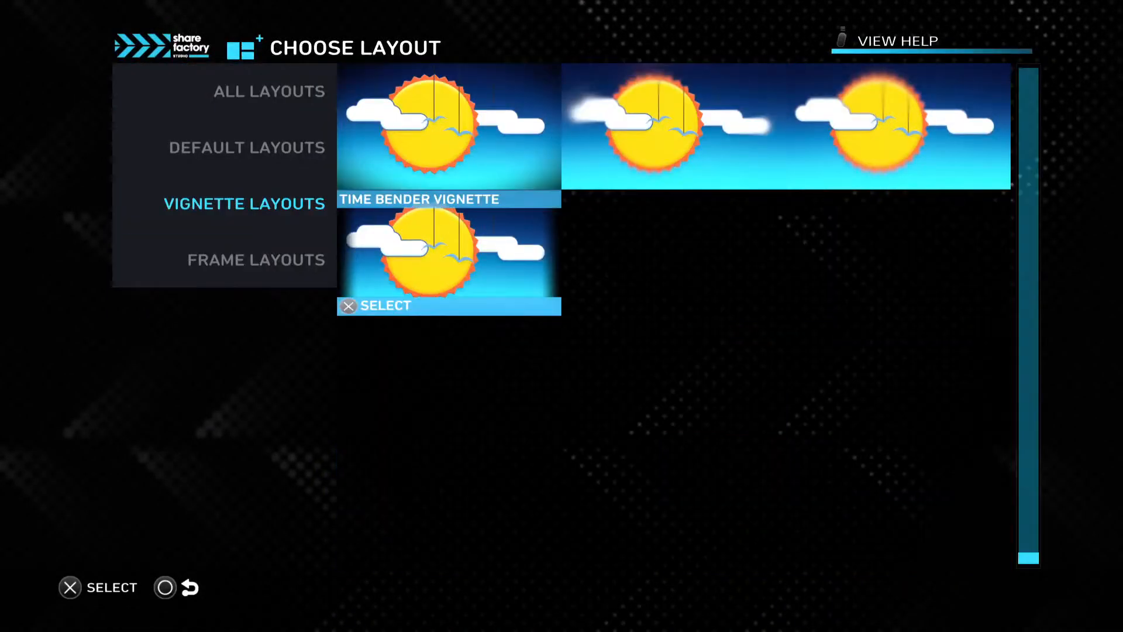
pyautogui.press('Up')
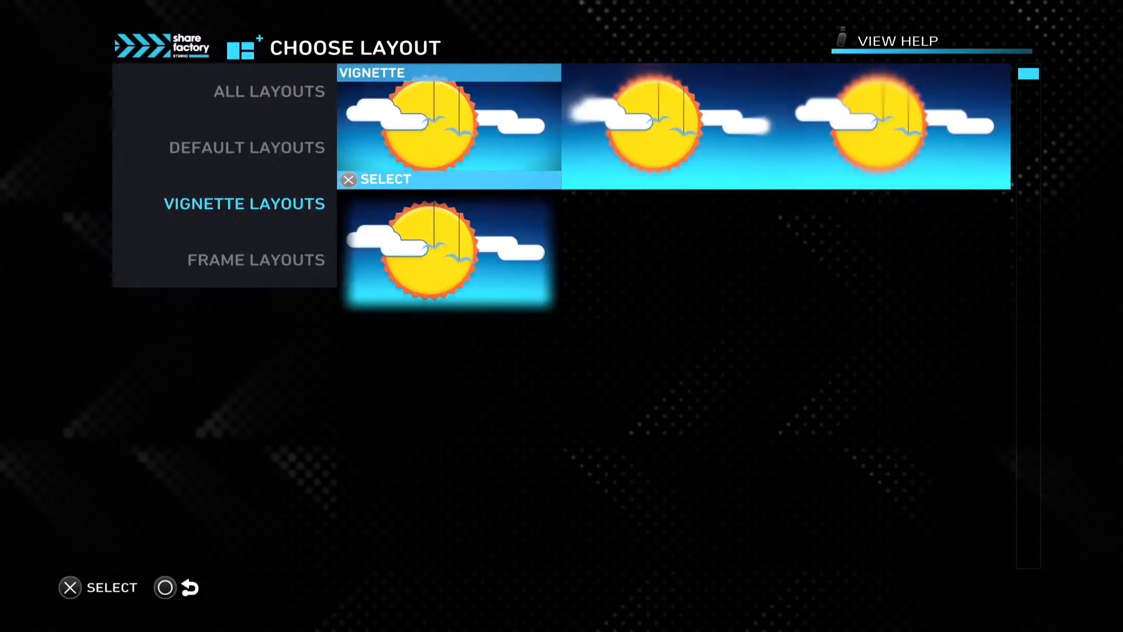
pyautogui.press('Down')
pyautogui.press('Return')
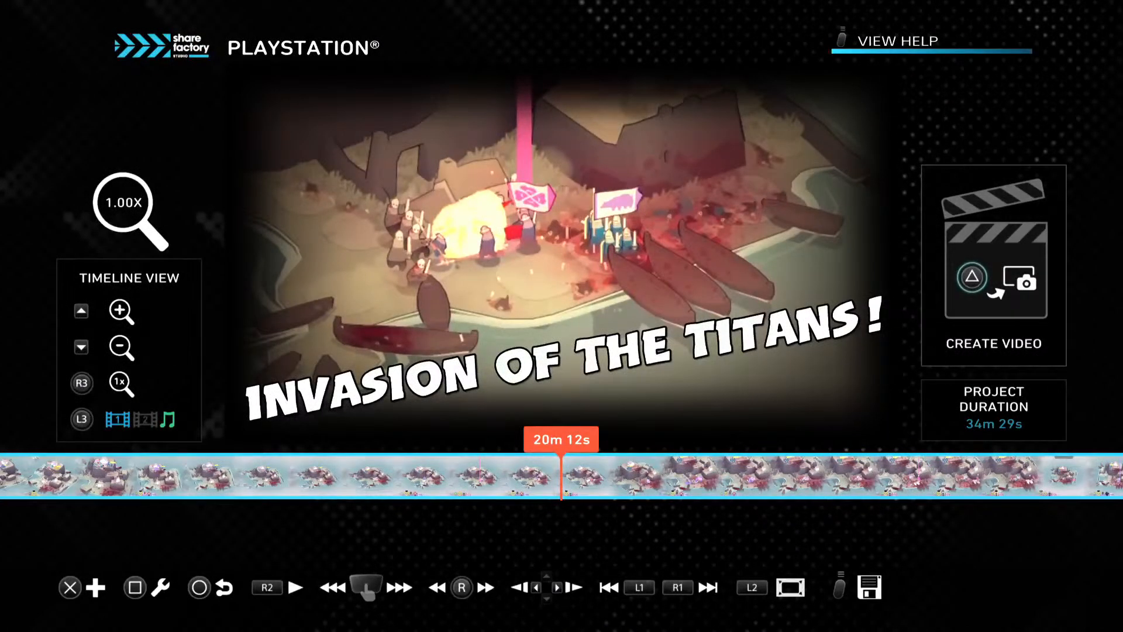
# - Delete the Time Bender Vignette layout from the clip
pyautogui.press('Return')
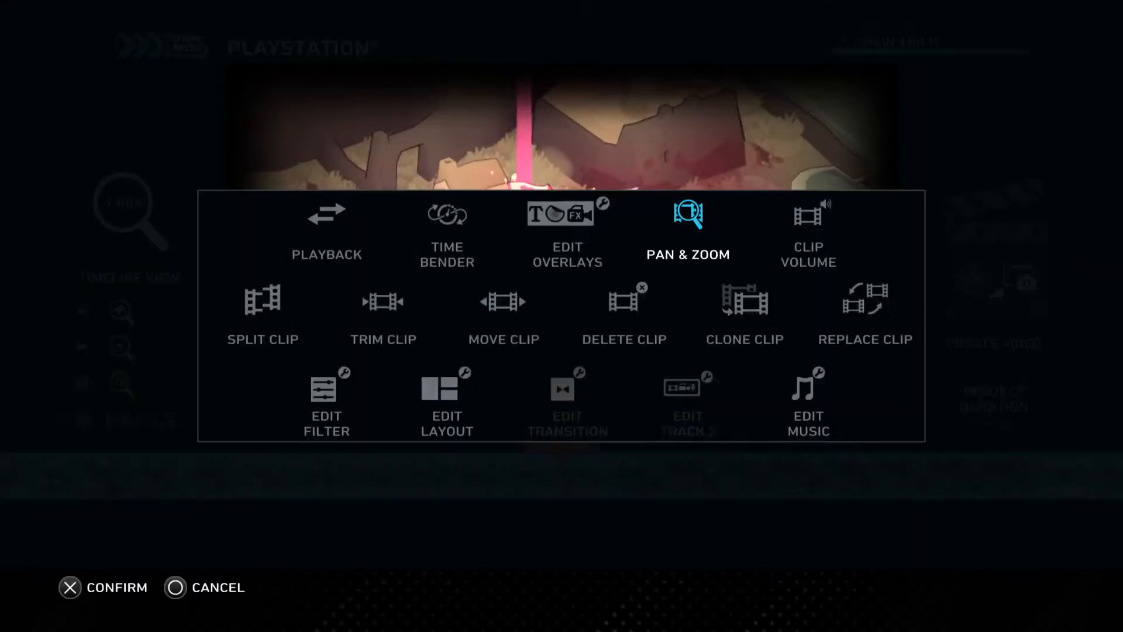
pyautogui.press('Left')
pyautogui.press('Left')
pyautogui.press('Down')
pyautogui.press('Down')
pyautogui.press('Return')
pyautogui.press('Right')
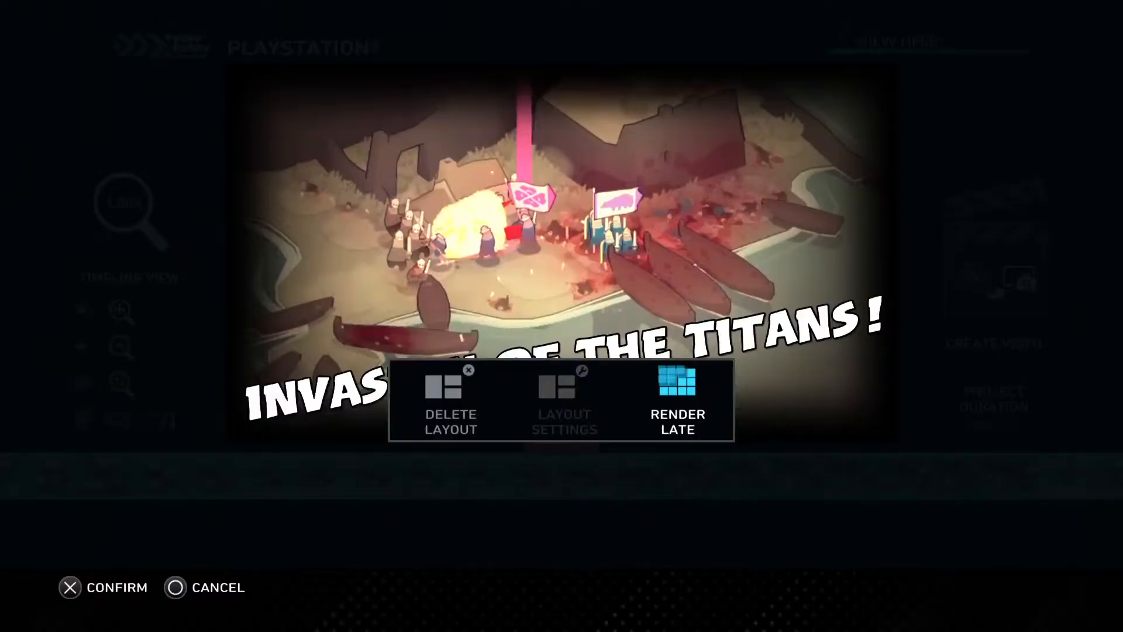
pyautogui.press('Left')
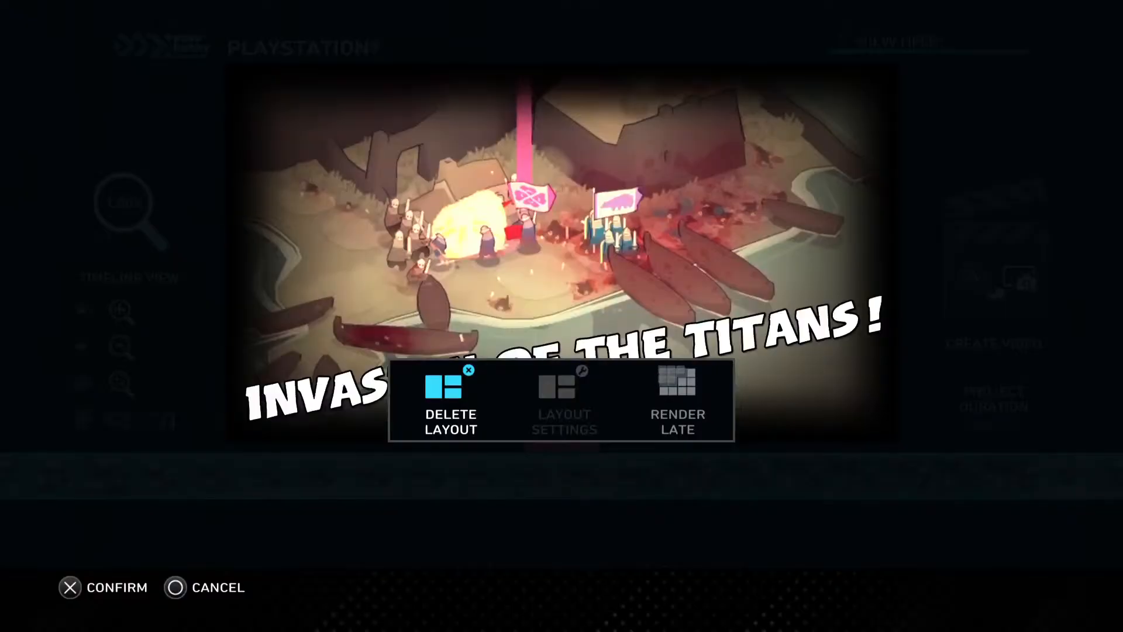
pyautogui.press('Return')
pyautogui.press('Left')
pyautogui.press('Return')
# - Add the plain Vignette layout to the clip
pyautogui.press('Return')
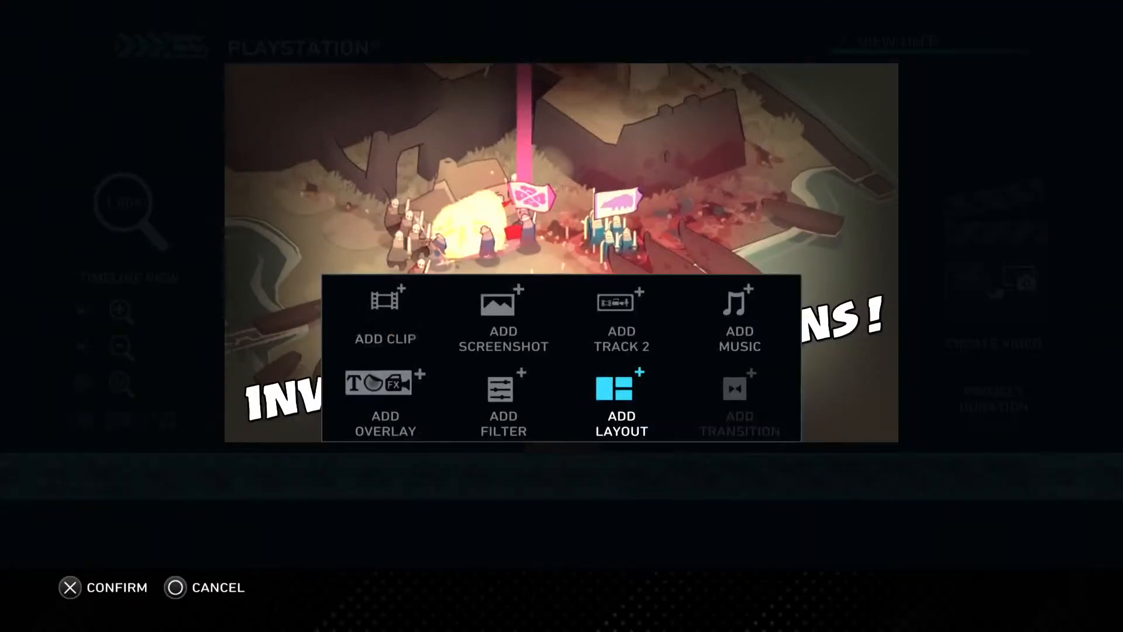
pyautogui.press('Return')
pyautogui.press('Return')
# - Set the inner radius to 0.00 in the vignette's layout settings
pyautogui.press('Return')
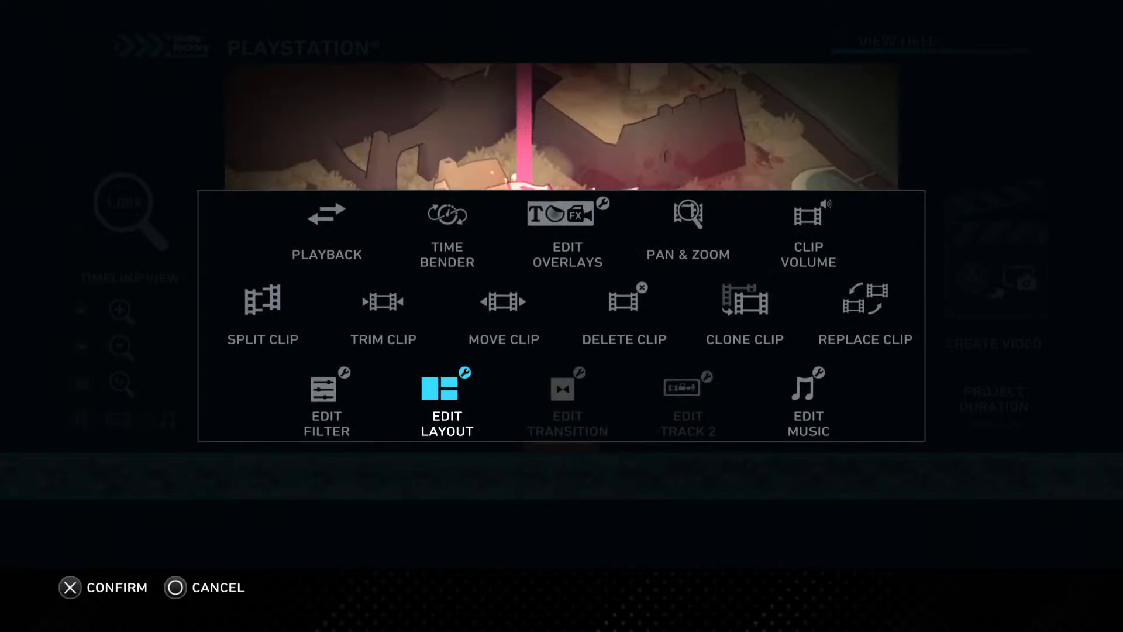
pyautogui.press('Return')
pyautogui.press('Right')
pyautogui.press('Return')
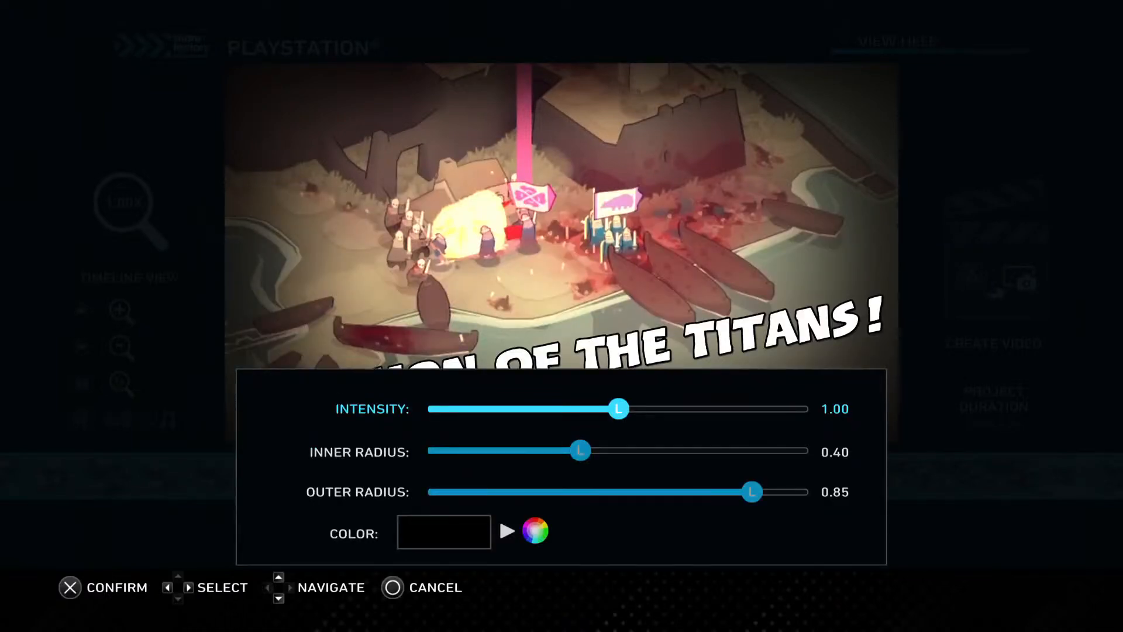
pyautogui.press('Down')
pyautogui.press('Left')
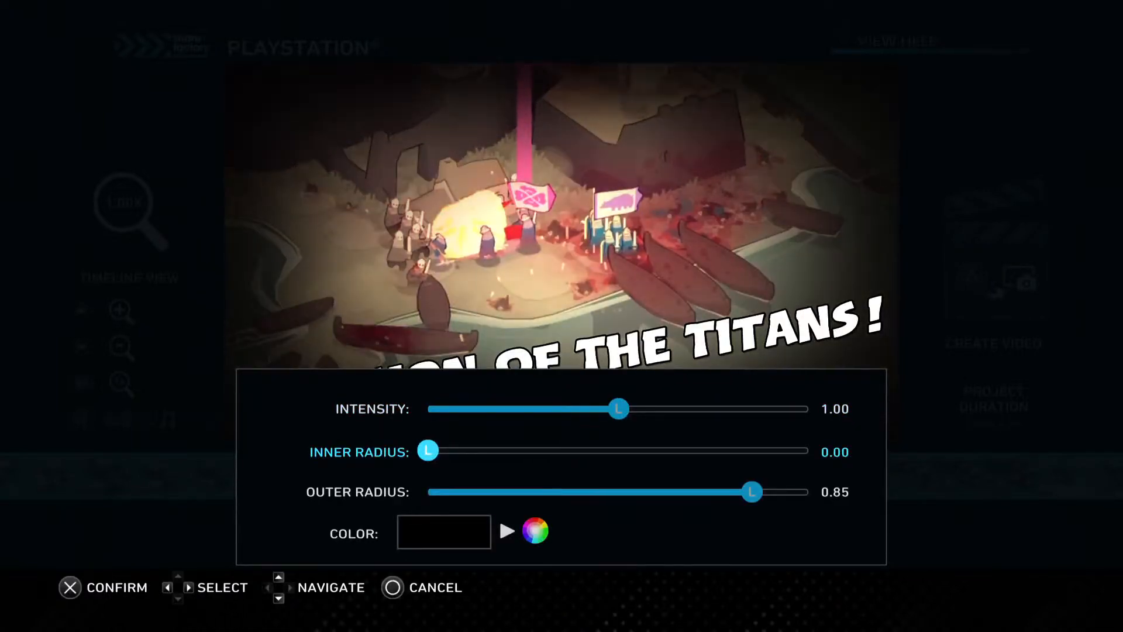
pyautogui.press('Down')
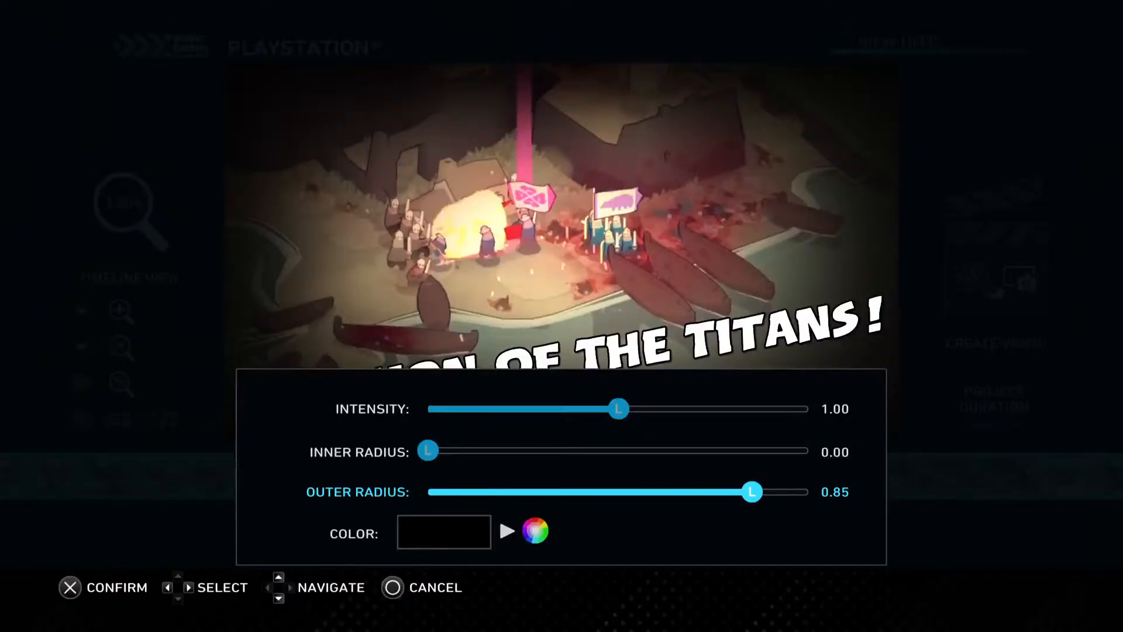
# - Set the vignette's intensity to 1.25 and raise its outer radius slightly
pyautogui.press('Up')
pyautogui.press('Up')
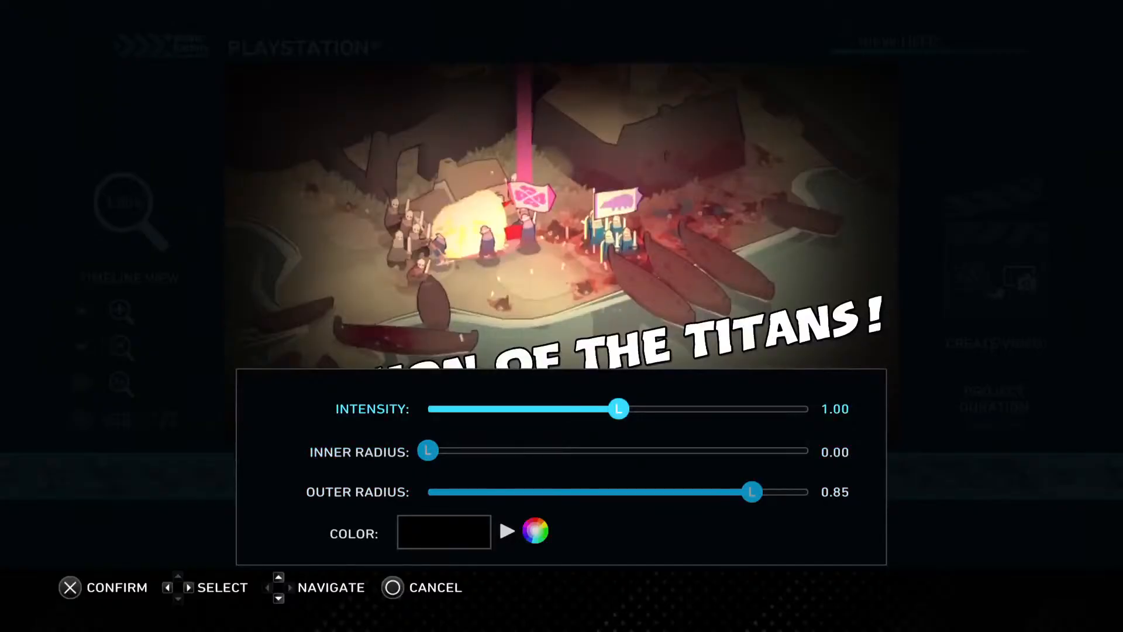
pyautogui.press('Right')
pyautogui.press('Right')
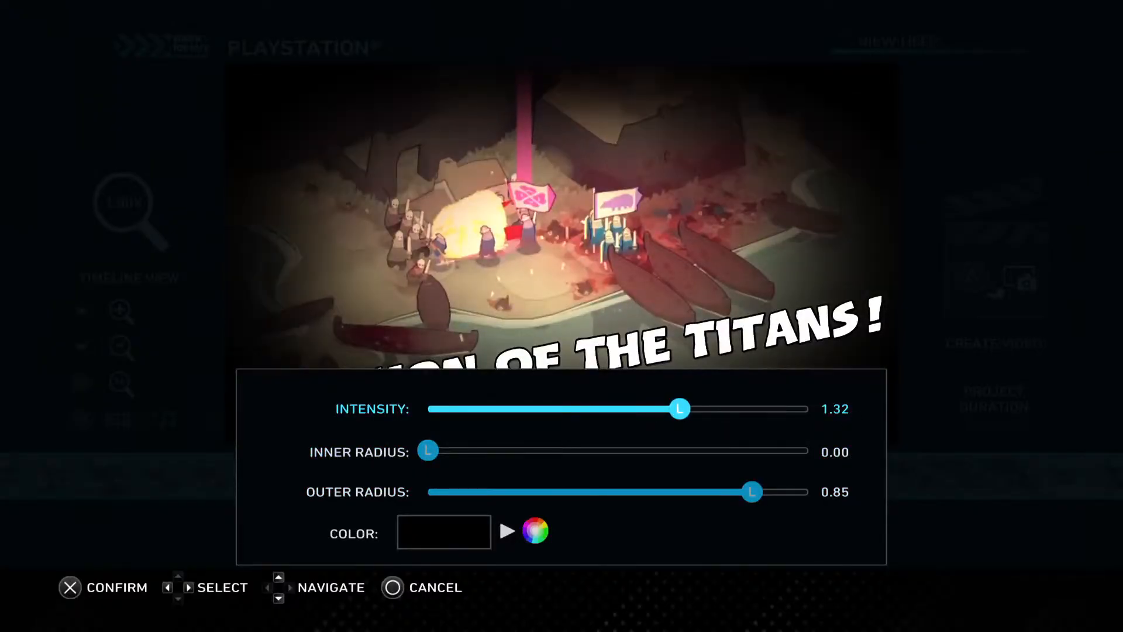
pyautogui.press('Right')
pyautogui.press('Left')
pyautogui.press('Down')
pyautogui.press('Down')
pyautogui.press('Right')
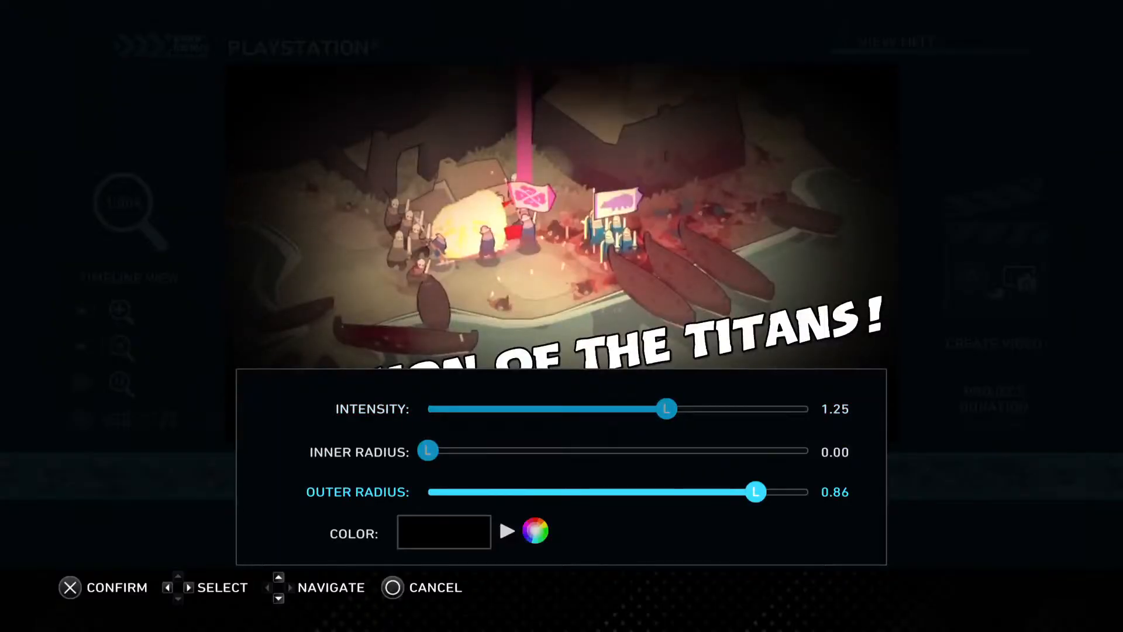
pyautogui.press('Right')
pyautogui.press('Return')
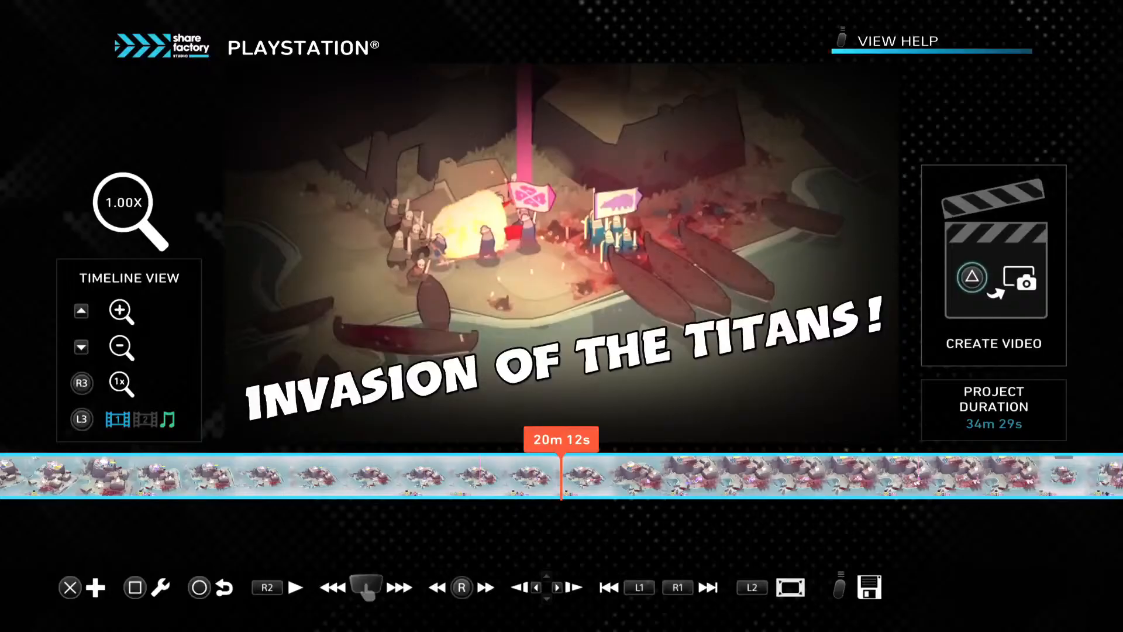
# - Set the clip's Pan & Zoom to 300%, keeping the fighting soldiers in view
pyautogui.press('Return')
pyautogui.press('Left')
pyautogui.press('Return')
pyautogui.press('s')
pyautogui.press('Up')
pyautogui.press('Up')
pyautogui.press('Right')
pyautogui.press('Right')
pyautogui.press('Right')
pyautogui.press('Return')
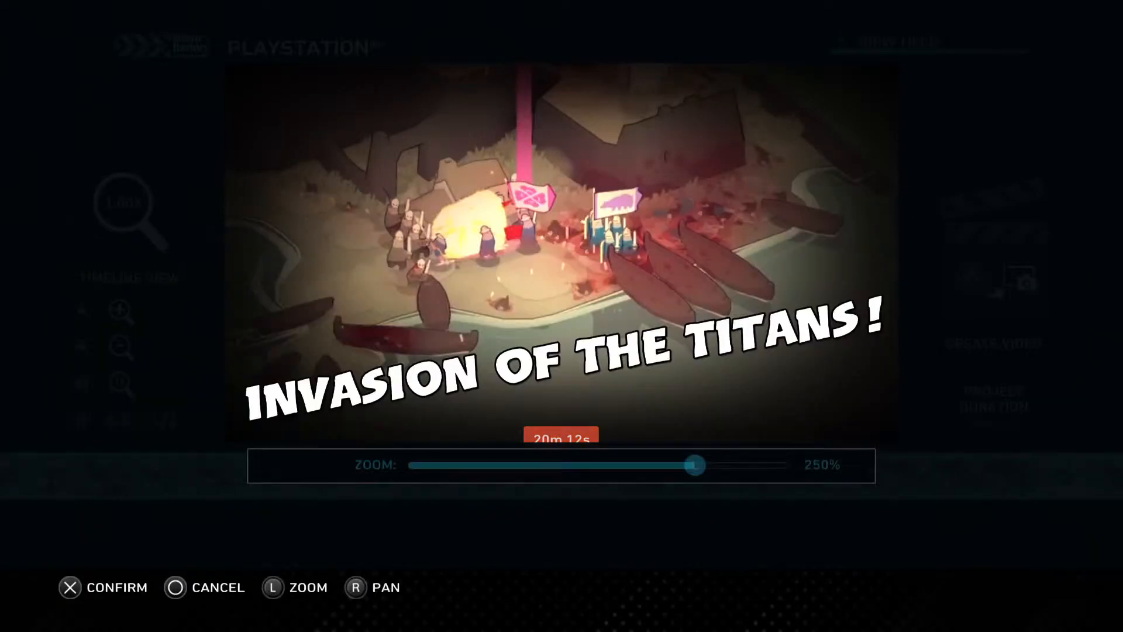
pyautogui.press('Right')
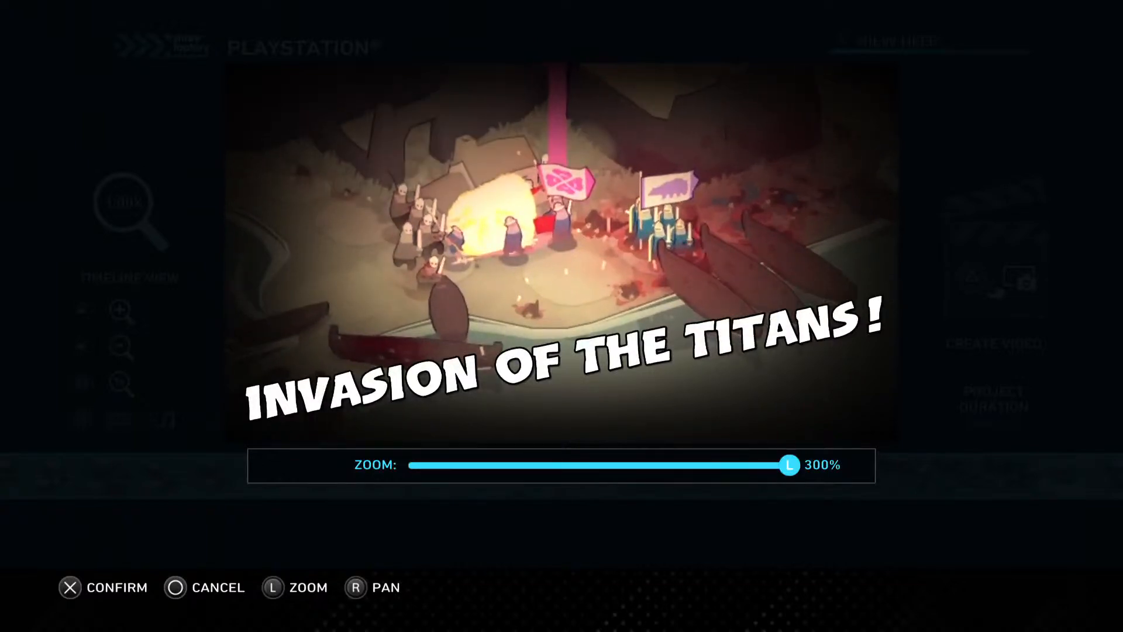
pyautogui.press('Return')
# - Reduce the title's tilt by lowering its right end, keeping it along the lower edge of the frame
pyautogui.press('s')
pyautogui.press('Down')
pyautogui.press('Up')
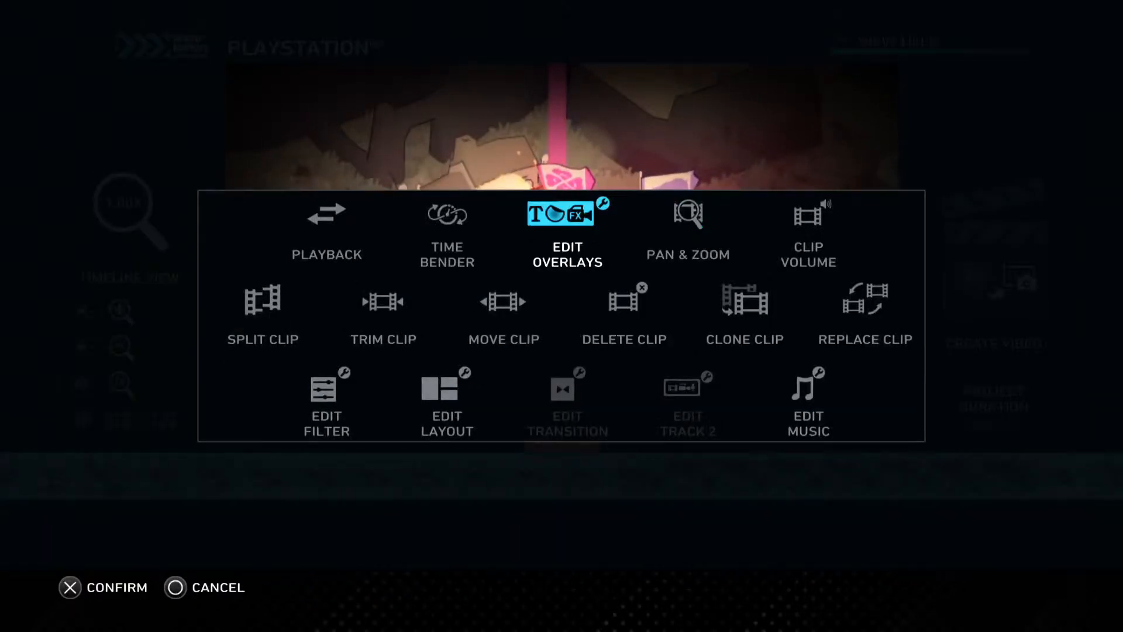
pyautogui.press('Return')
pyautogui.press('Return')
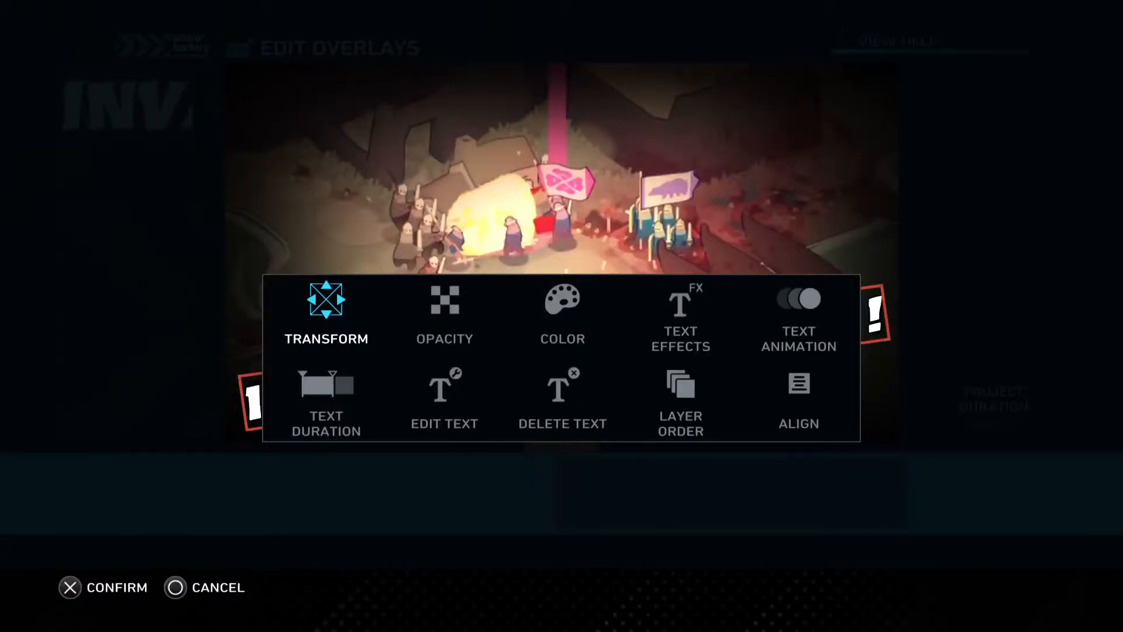
pyautogui.press('Down')
pyautogui.press('Up')
pyautogui.press('Return')
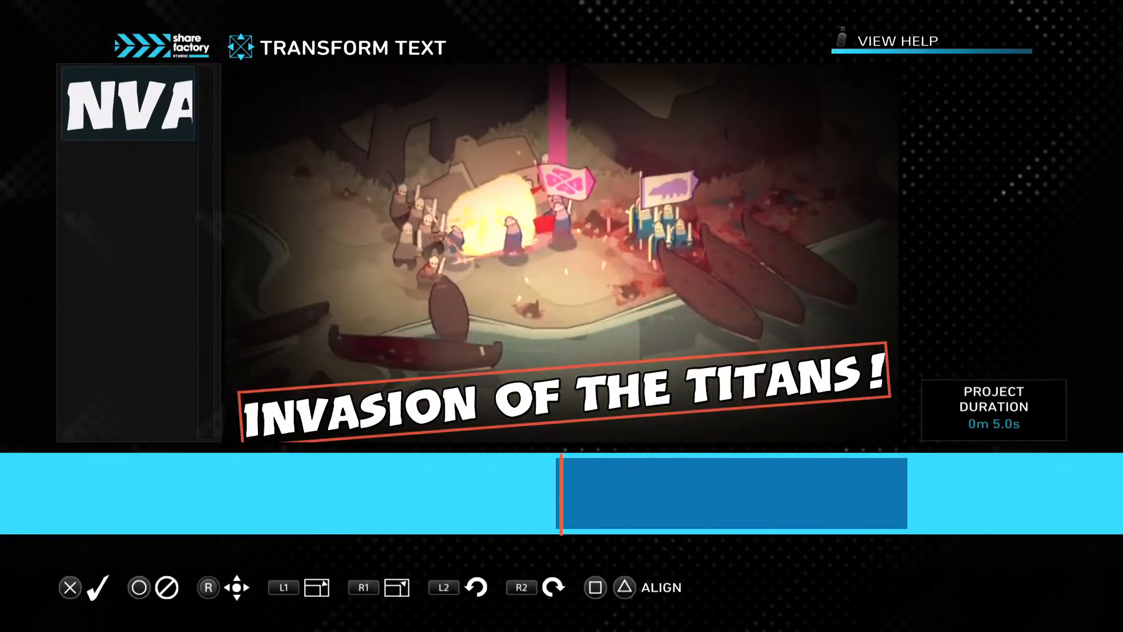
pyautogui.press('Return')
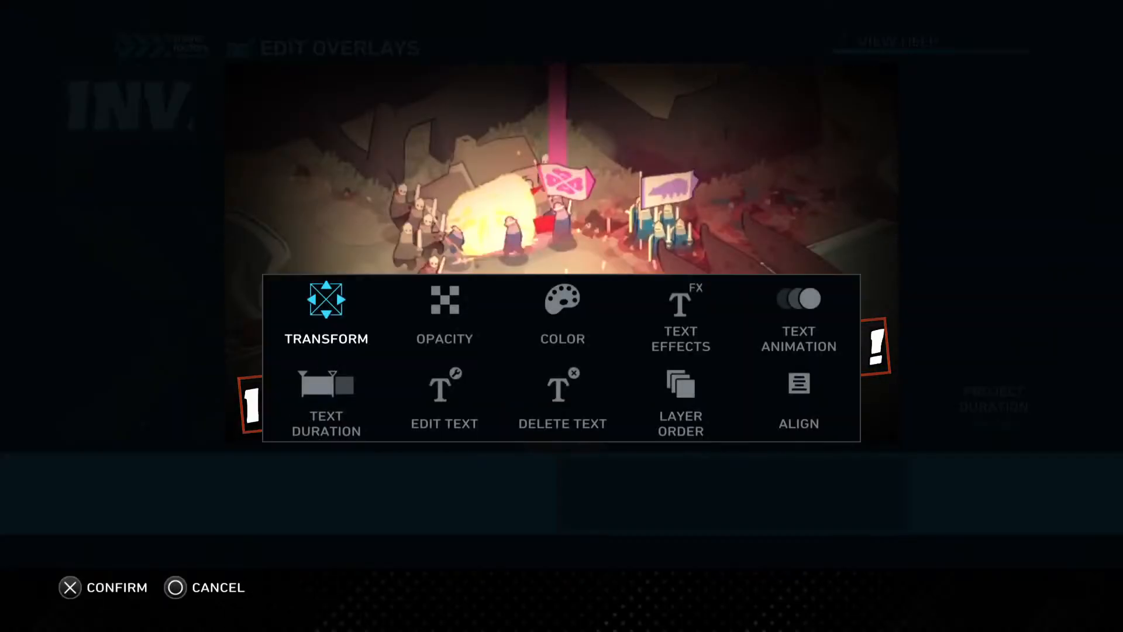
pyautogui.press('Right')
pyautogui.press('Right')
pyautogui.press('Right')
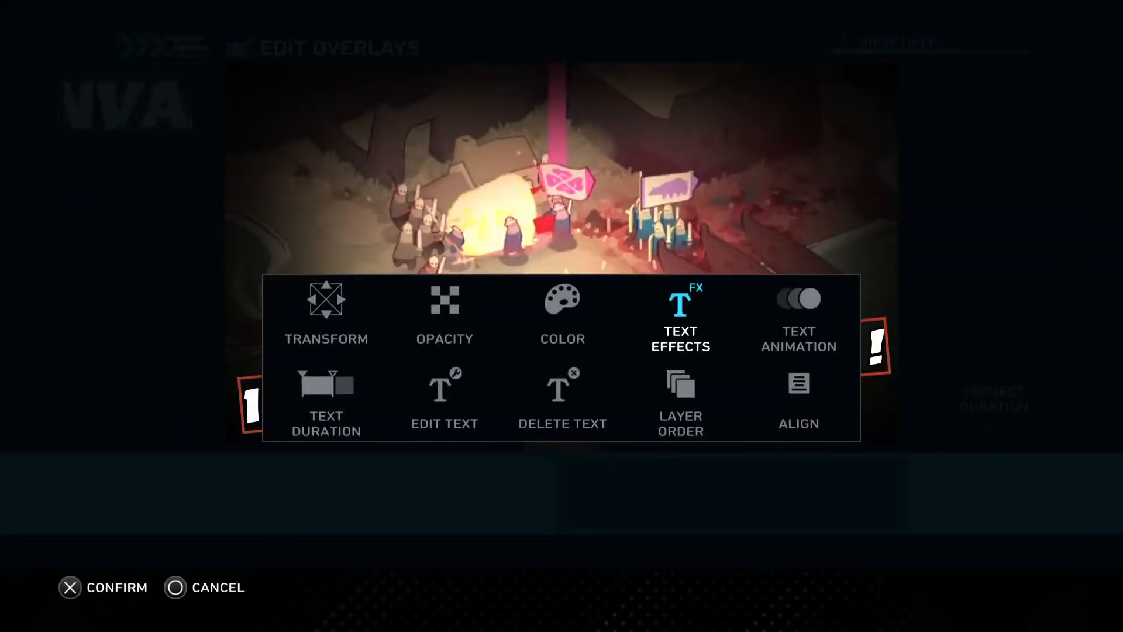
pyautogui.press('Escape')
pyautogui.press('Escape')
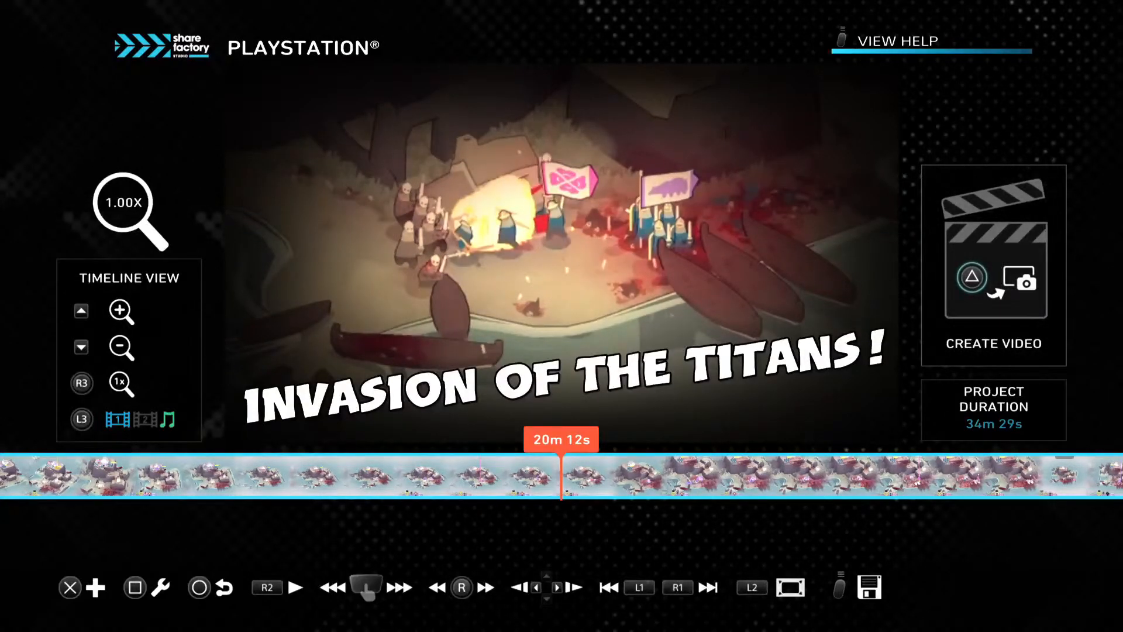
# - Generate the project thumbnail from the titled, vignetted frame at 20m 12s
pyautogui.press('Menu')
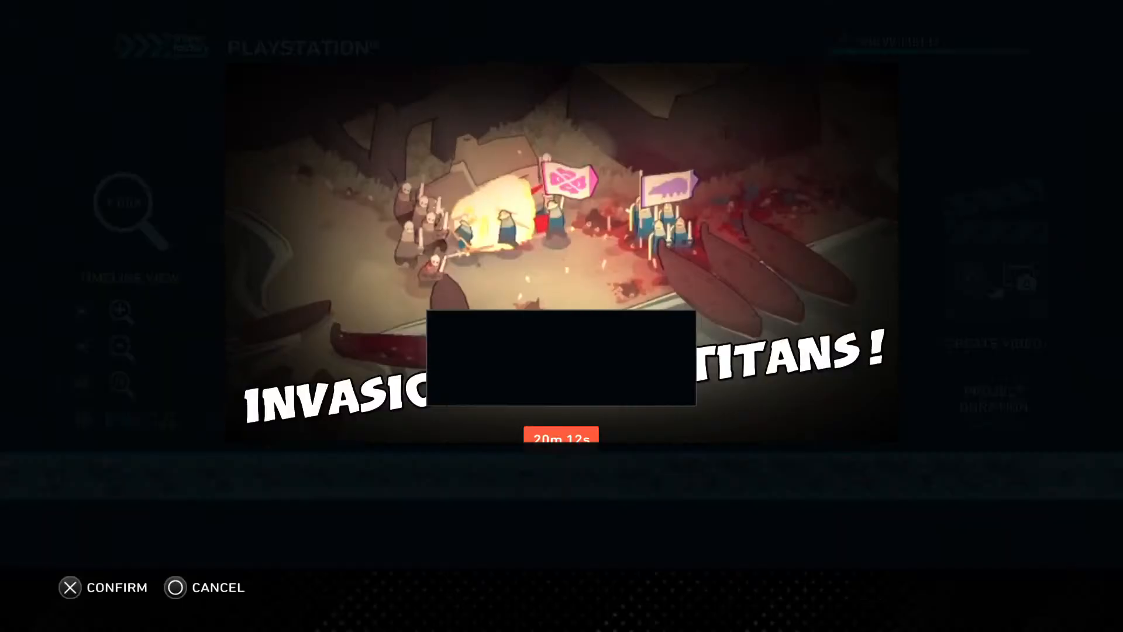
pyautogui.press('Right')
pyautogui.press('Right')
pyautogui.press('Left')
pyautogui.press('Left')
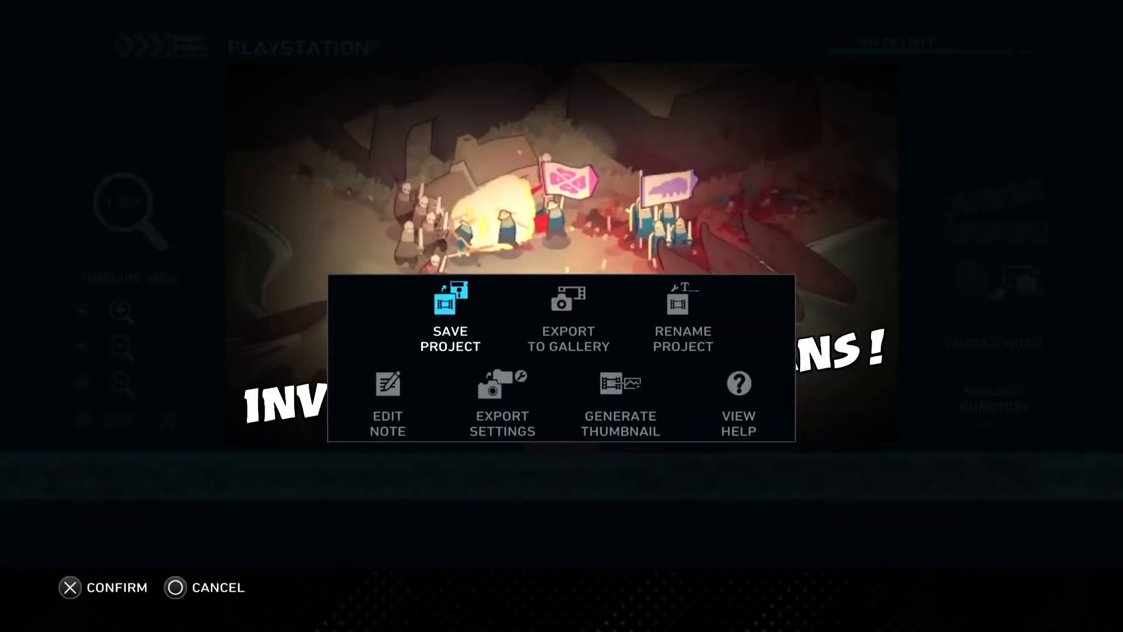
pyautogui.press('Down')
pyautogui.press('Right')
pyautogui.press('Right')
pyautogui.press('Return')
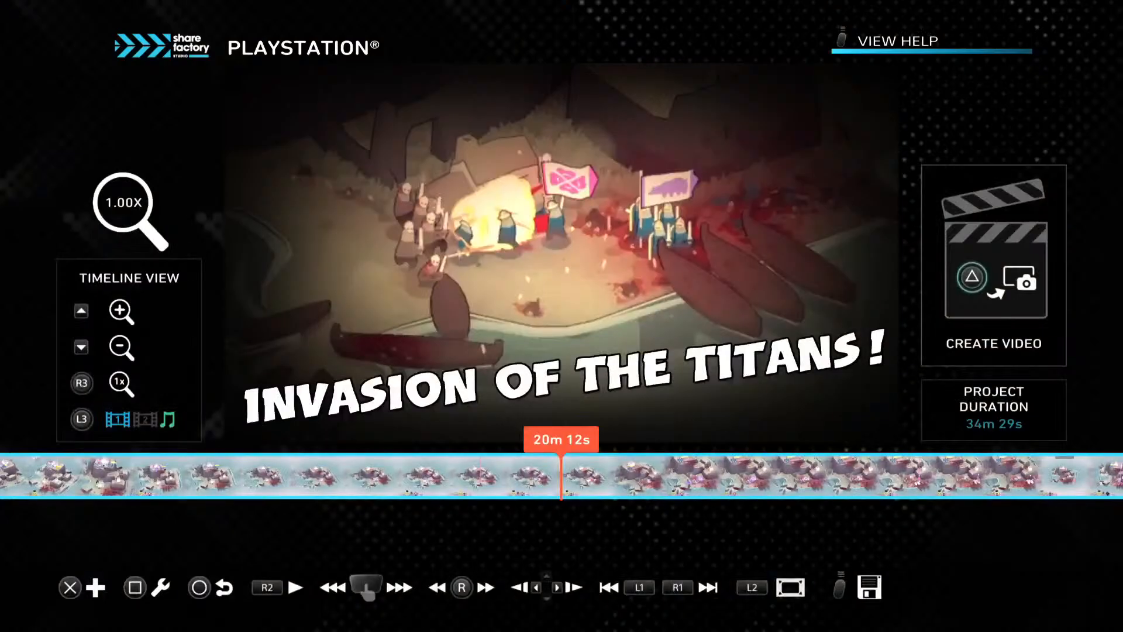
# - Delete the "INVASION OF THE TITANS!" text overlay from the gameplay clip and leave the overlay editor
pyautogui.press('Menu')
pyautogui.press('Return')
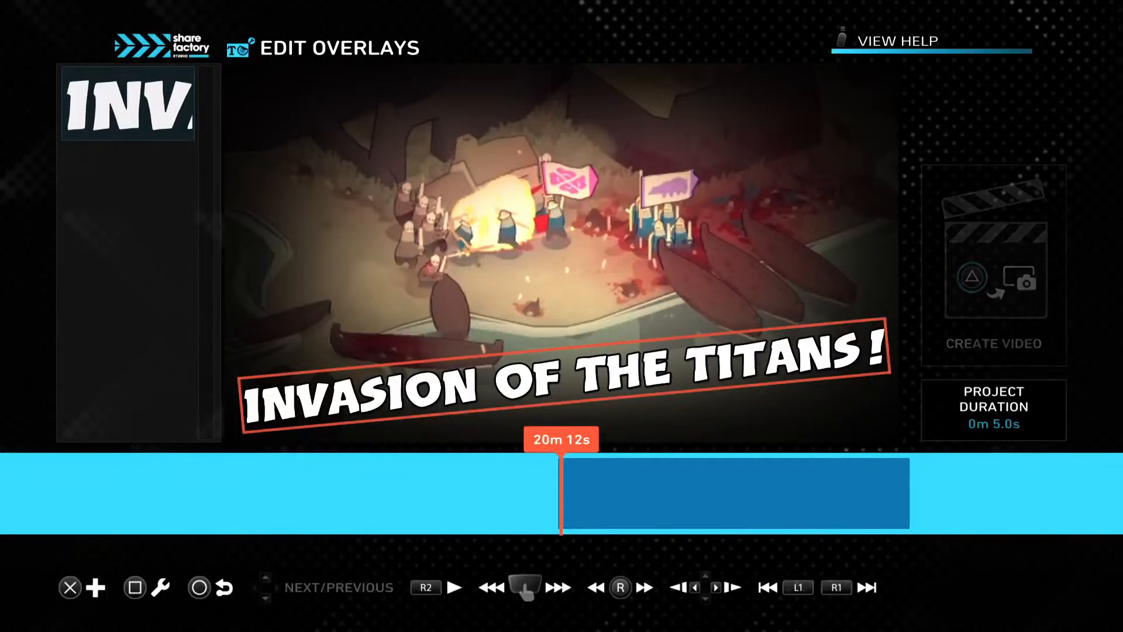
pyautogui.press('Return')
pyautogui.press('Down')
pyautogui.press('Up')
pyautogui.press('Right')
pyautogui.press('Right')
pyautogui.press('Down')
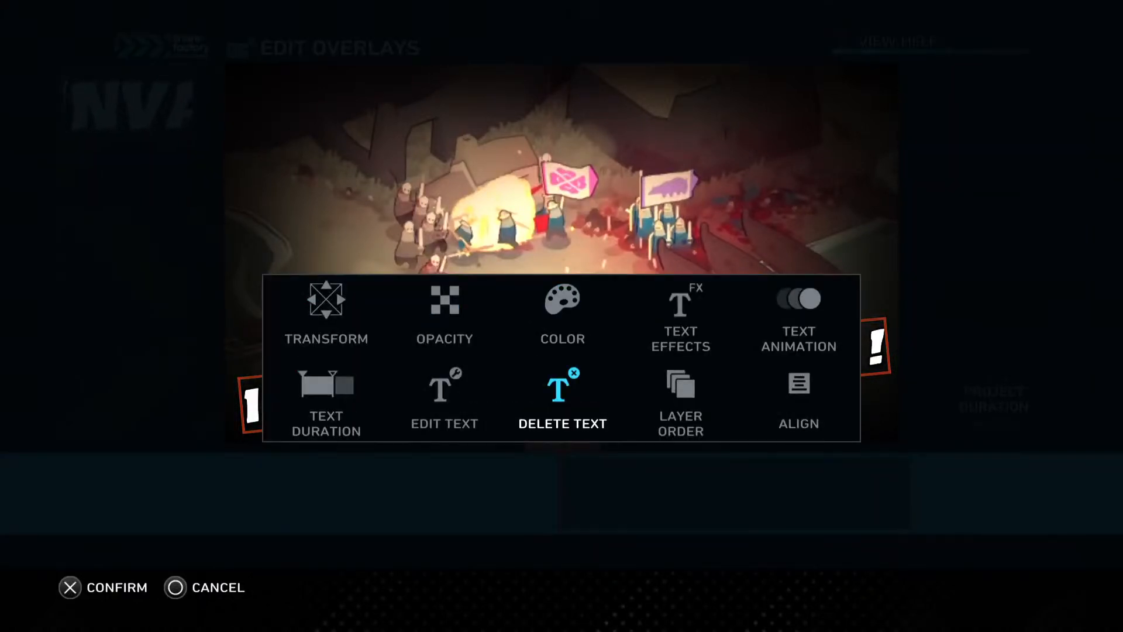
pyautogui.press('Return')
pyautogui.press('Left')
pyautogui.press('Return')
pyautogui.press('Escape')
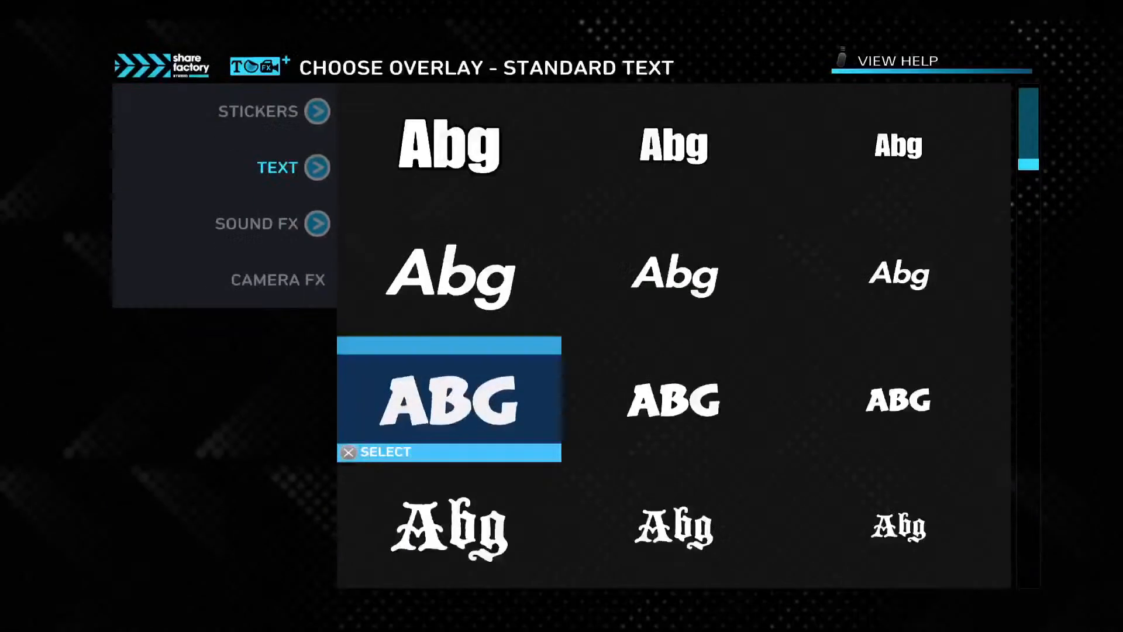
# - Delete the vignette layout from the full gameplay clip
pyautogui.press('Return')
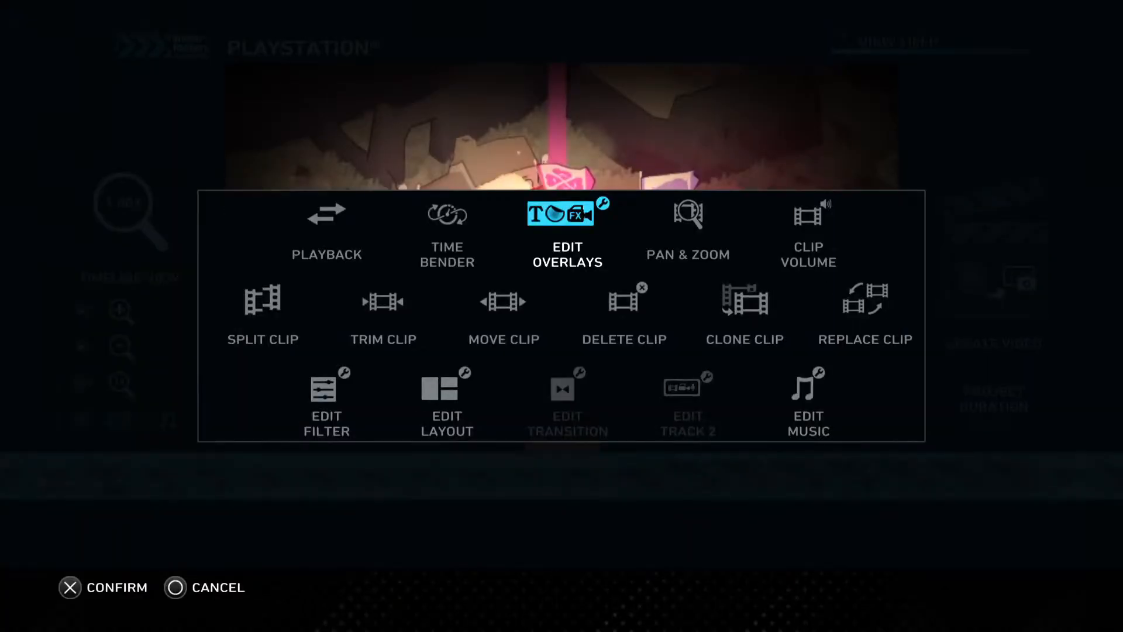
pyautogui.press('Down')
pyautogui.press('Down')
pyautogui.press('Return')
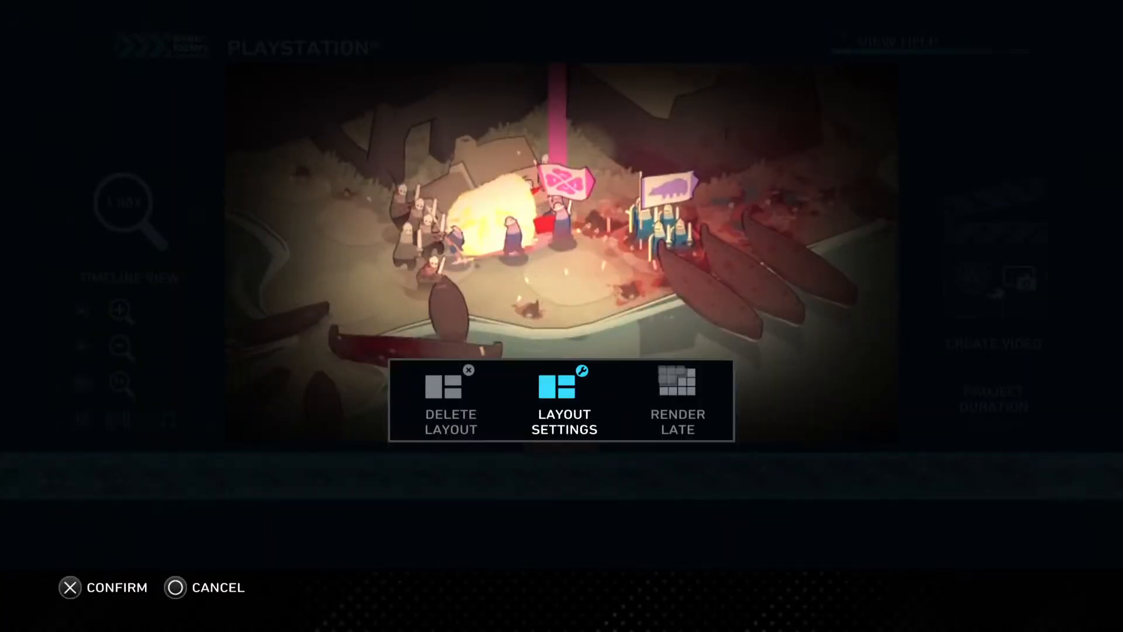
pyautogui.press('Left')
pyautogui.press('Return')
# - Delete the color filter from the full gameplay clip
pyautogui.press('Return')
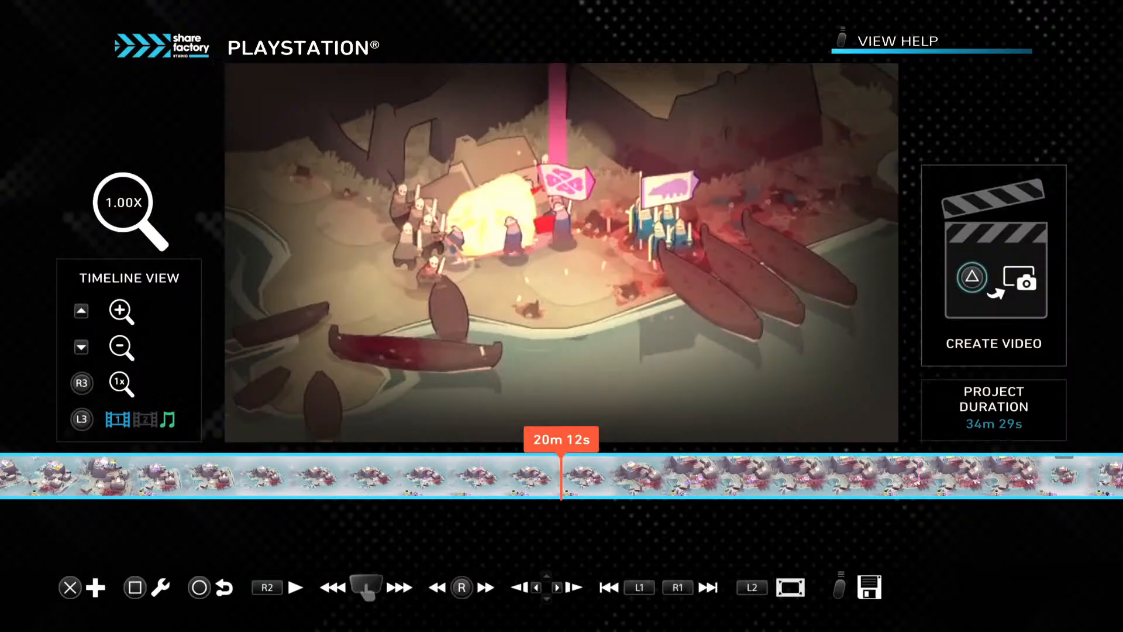
pyautogui.press('Return')
pyautogui.press('Down')
pyautogui.press('Down')
pyautogui.press('Return')
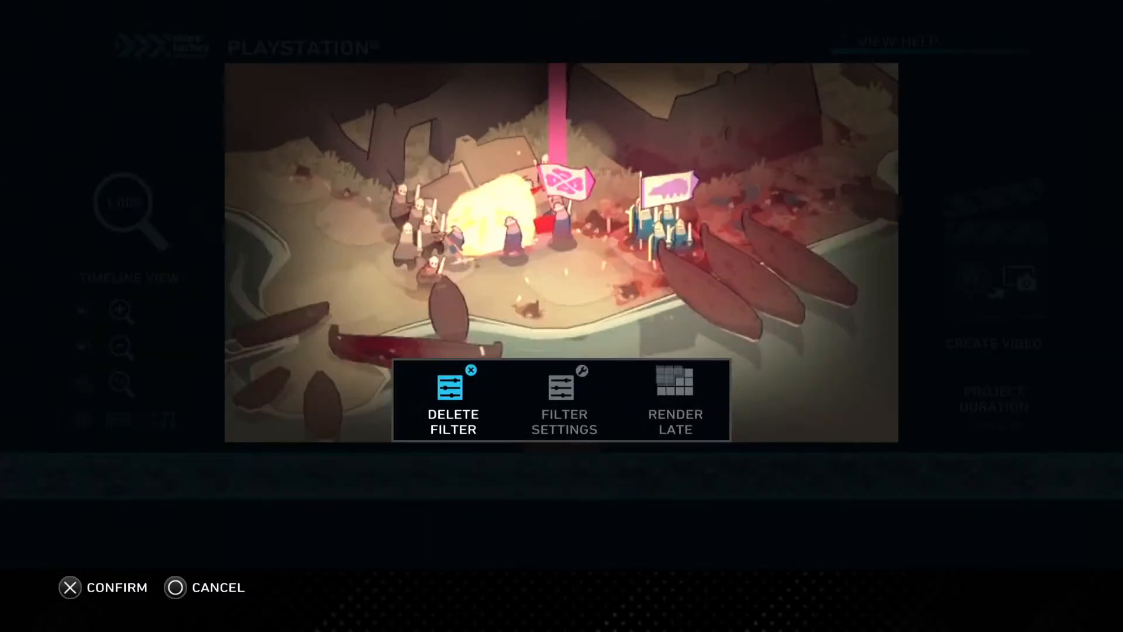
pyautogui.press('Return')
pyautogui.press('Left')
# - Zoom the gameplay clip back out with Pan & Zoom so the whole island and game interface fit the frame
pyautogui.press('Return')
pyautogui.press('Return')
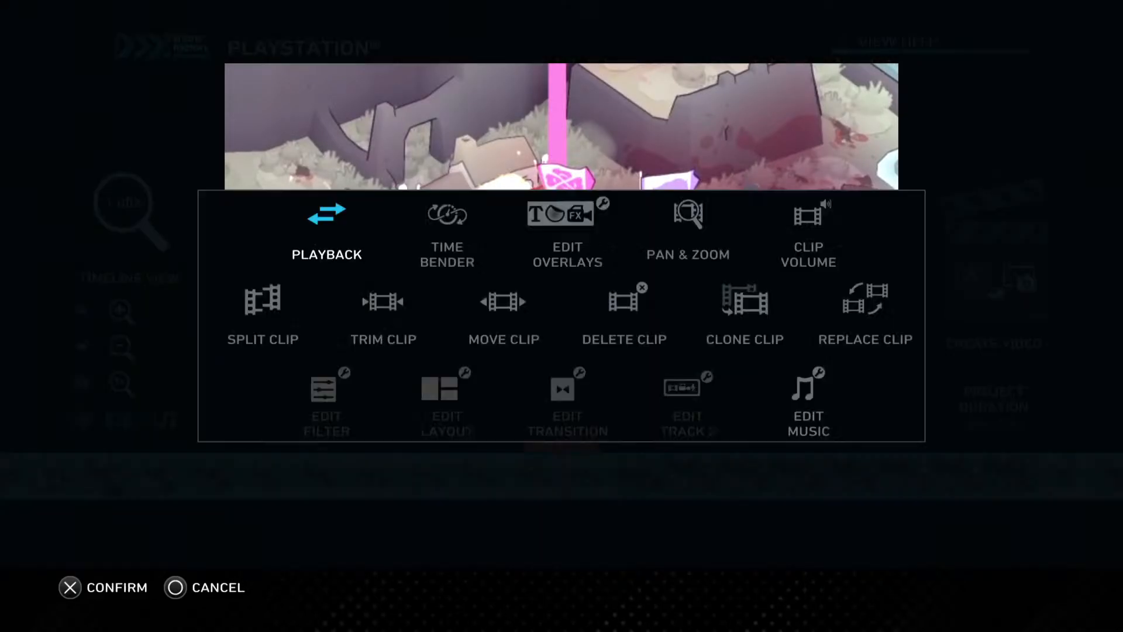
pyautogui.press('Down')
pyautogui.press('Down')
pyautogui.press('Up')
pyautogui.press('Up')
pyautogui.press('Return')
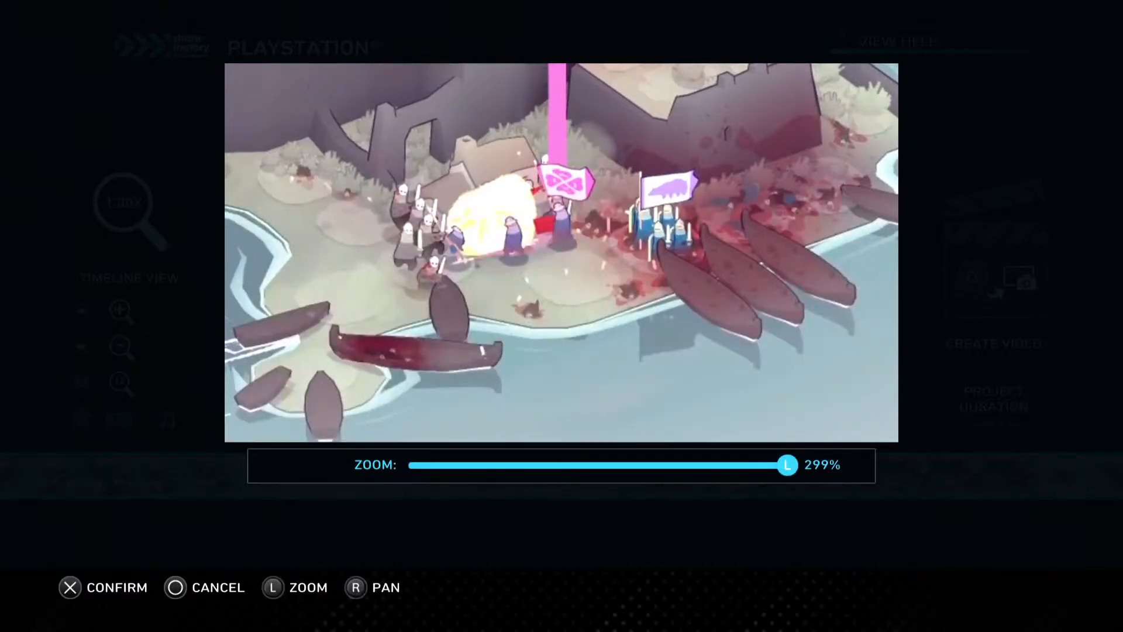
pyautogui.press('Left')
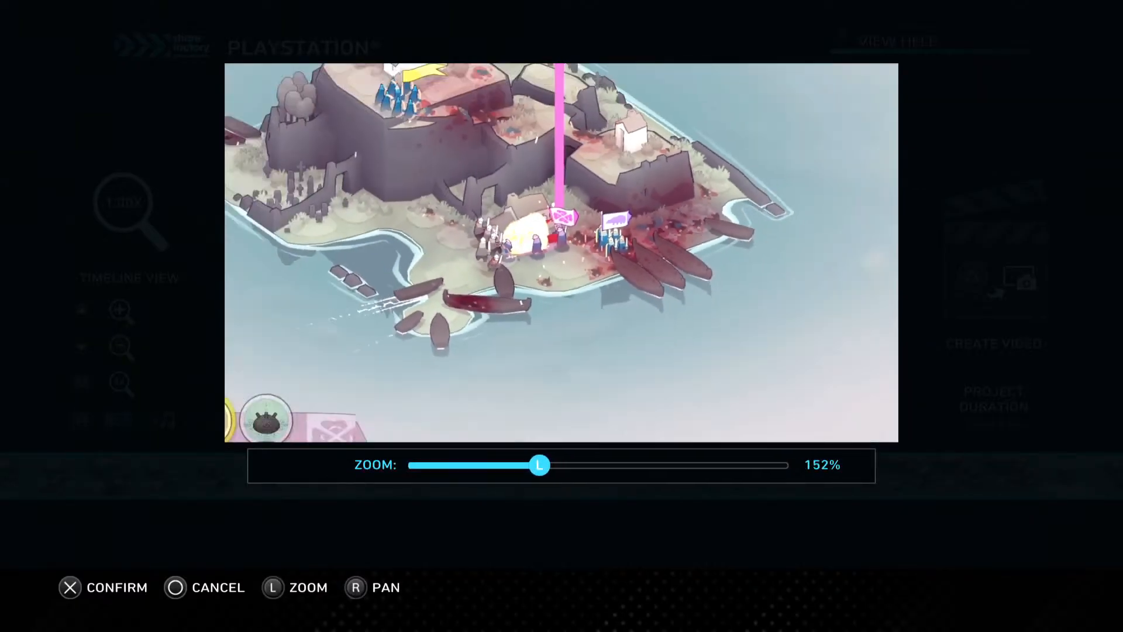
pyautogui.press('Return')
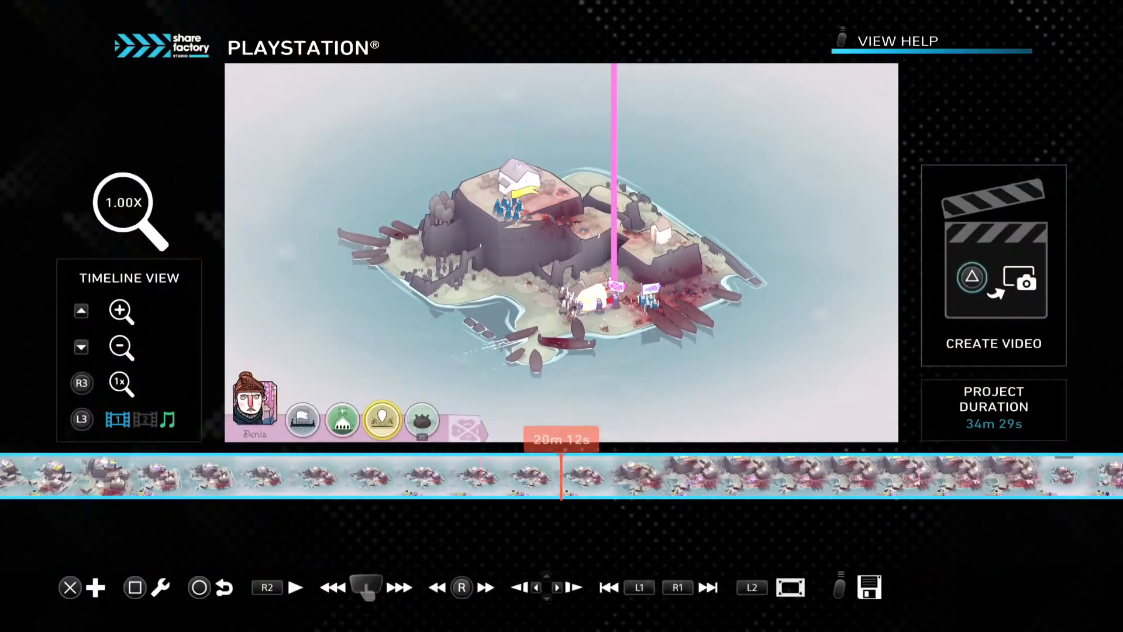
# - Play the highlights from the start of the timeline through the Bad North interlude, checking clips, music and transitions
pyautogui.press('Right')
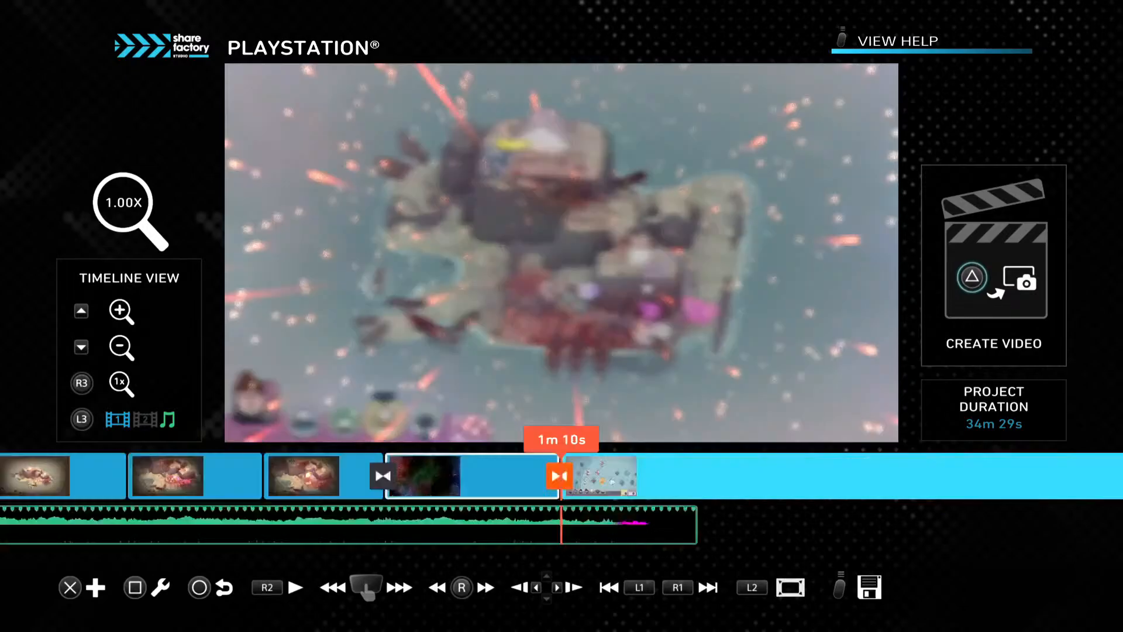
pyautogui.press('Left')
pyautogui.press('Left')
pyautogui.press('Left')
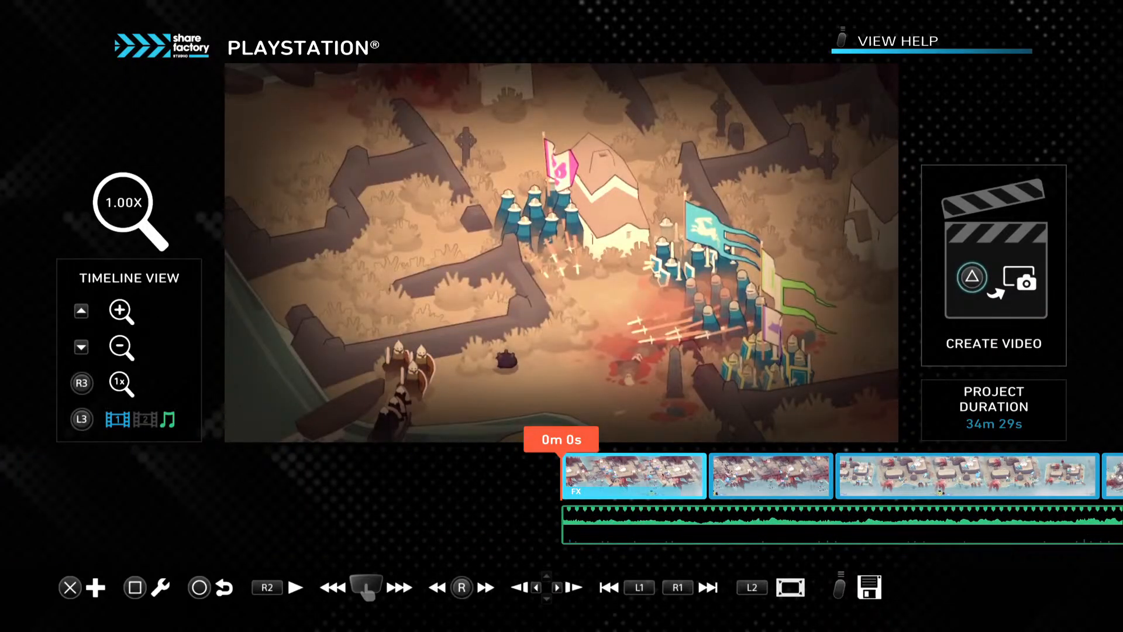
pyautogui.press('space')
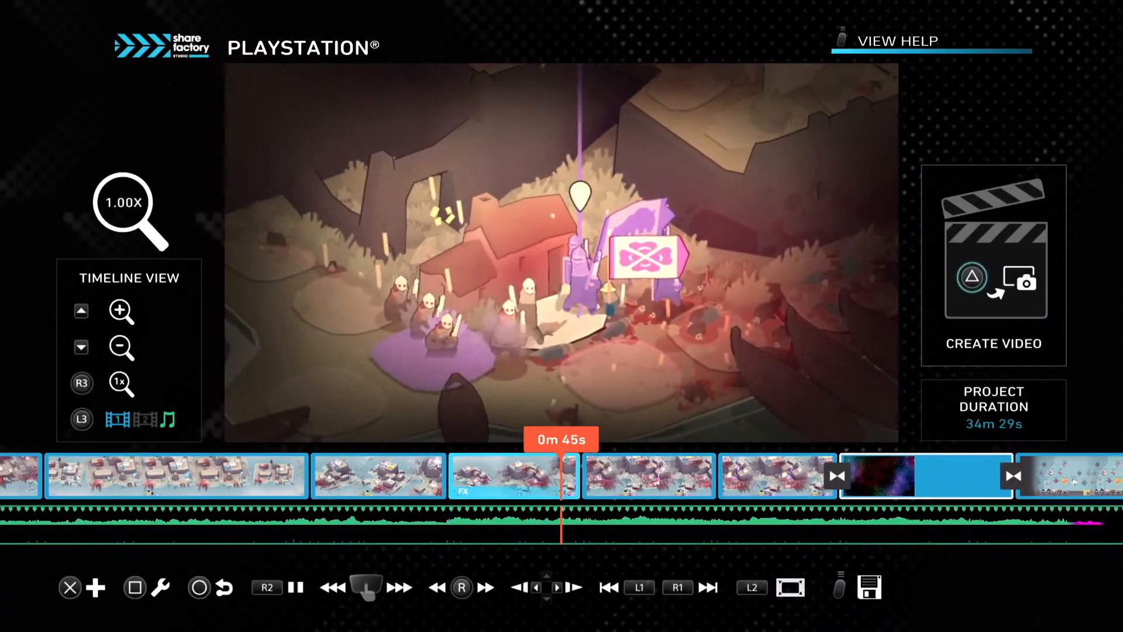
pyautogui.press('space')
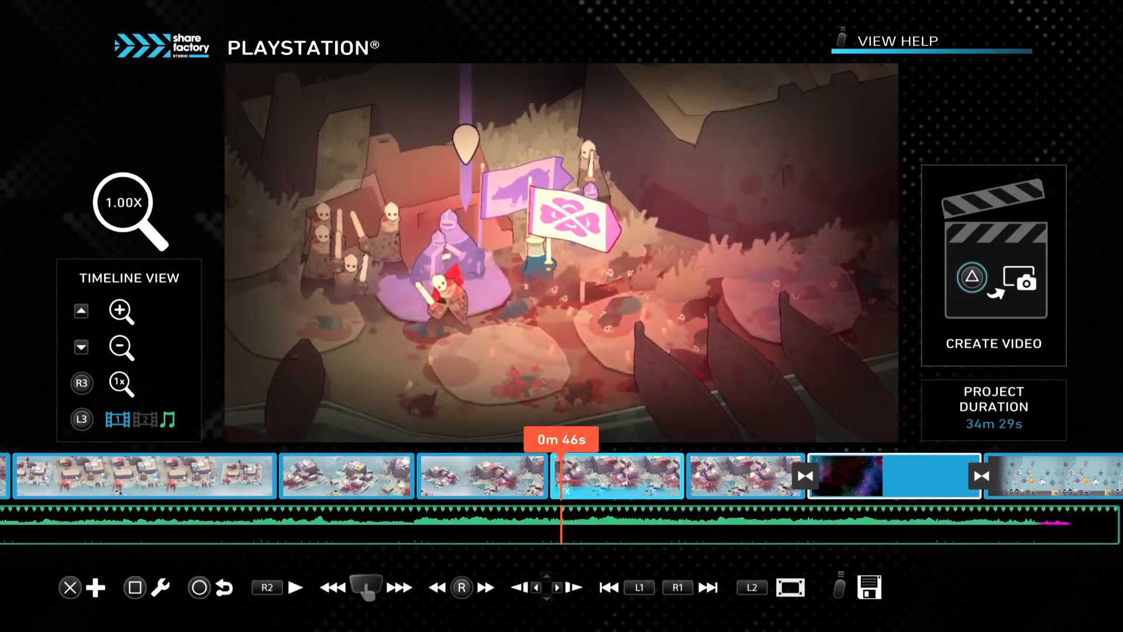
pyautogui.press('space')
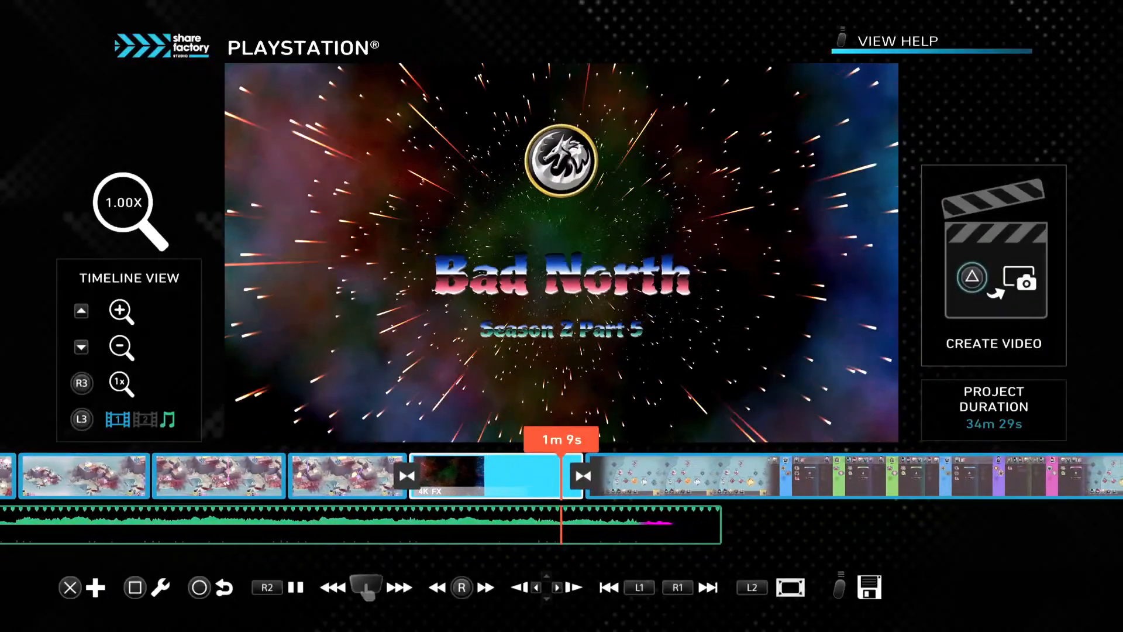
pyautogui.press('space')
# - Recheck the end of the last highlight clip, around 0m 58s to 1m 0s, just before the interlude
pyautogui.hscroll(-5, 562, 476)
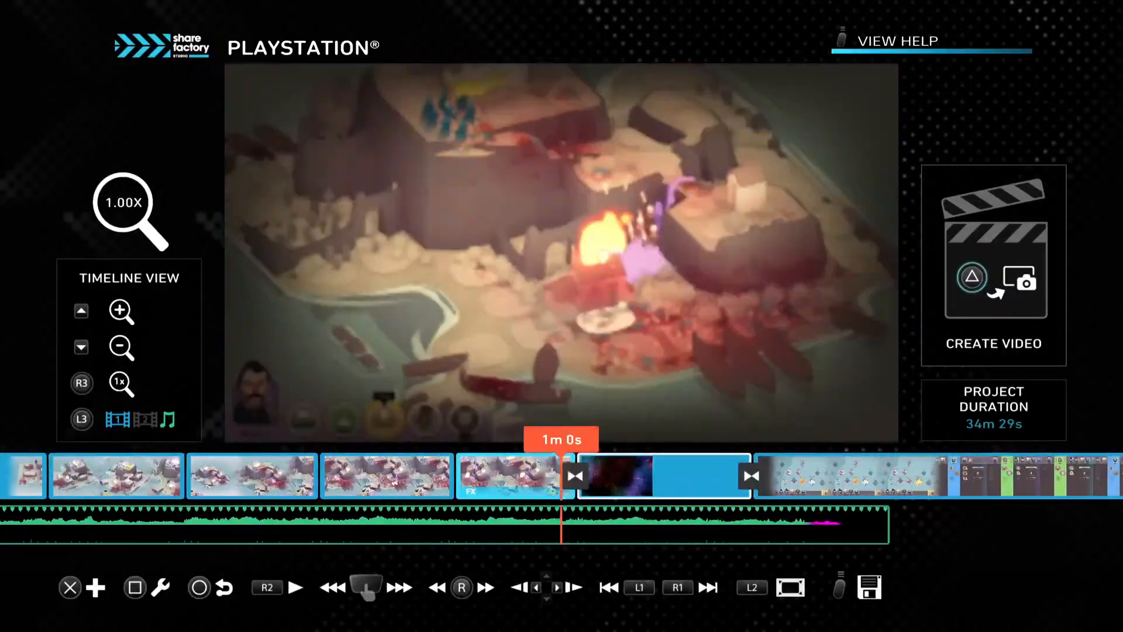
pyautogui.hscroll(2, 561, 476)
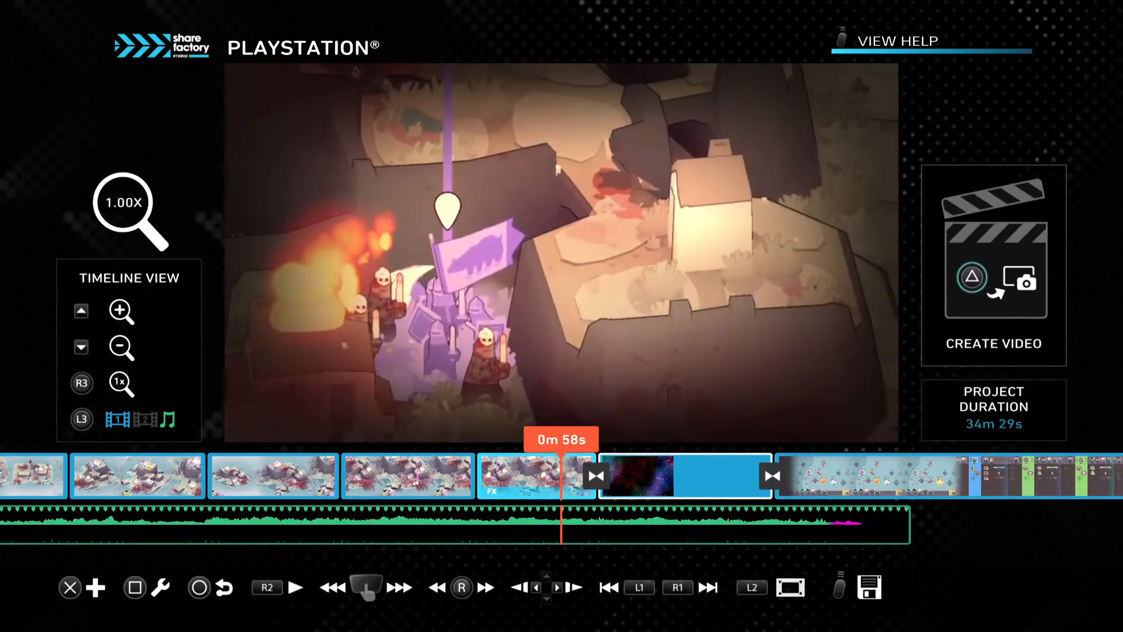
pyautogui.hscroll(15, 562, 476)
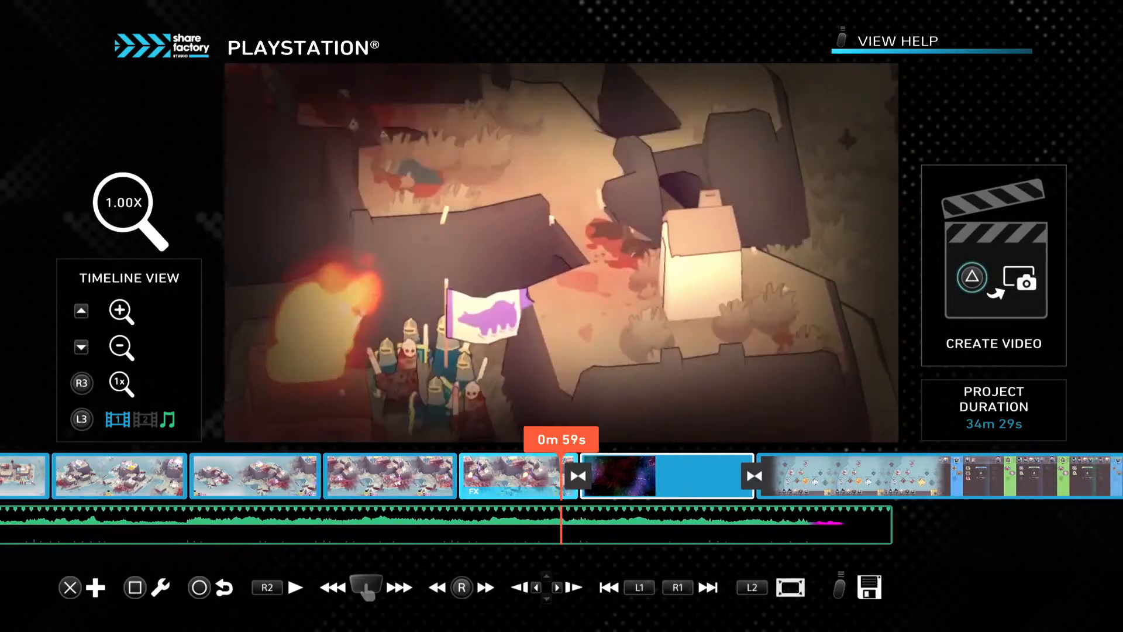
# - Scrub the full gameplay clip from the end of the highlights through the Isle of Sorts battle to its Victory screen, around 7m 38s
pyautogui.hscroll(20, 561, 476)
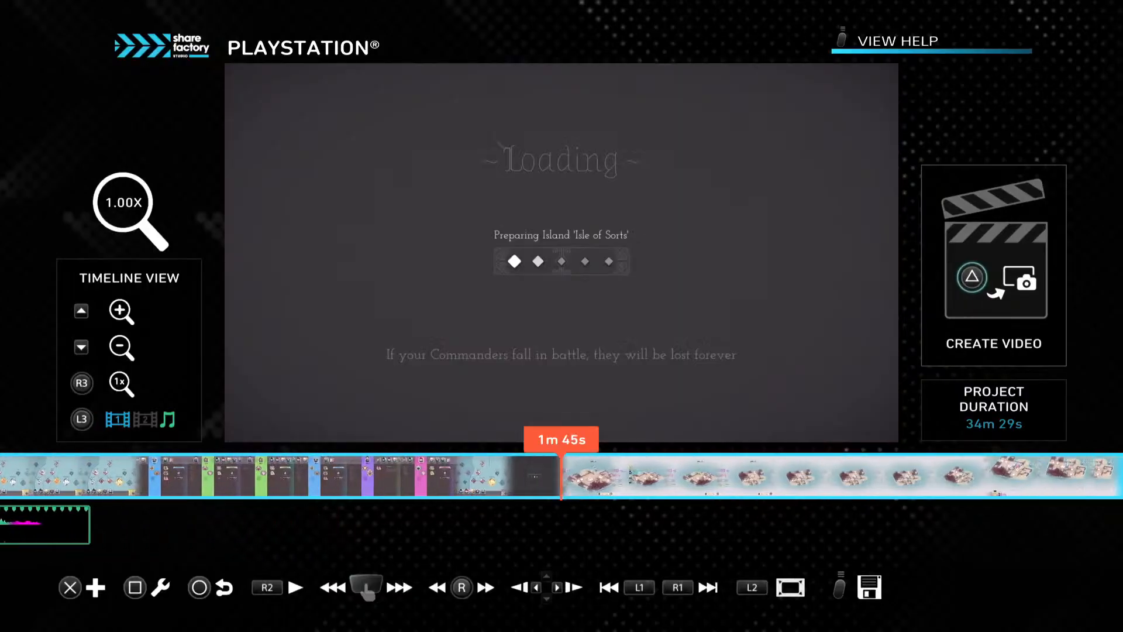
pyautogui.hscroll(5, 562, 476)
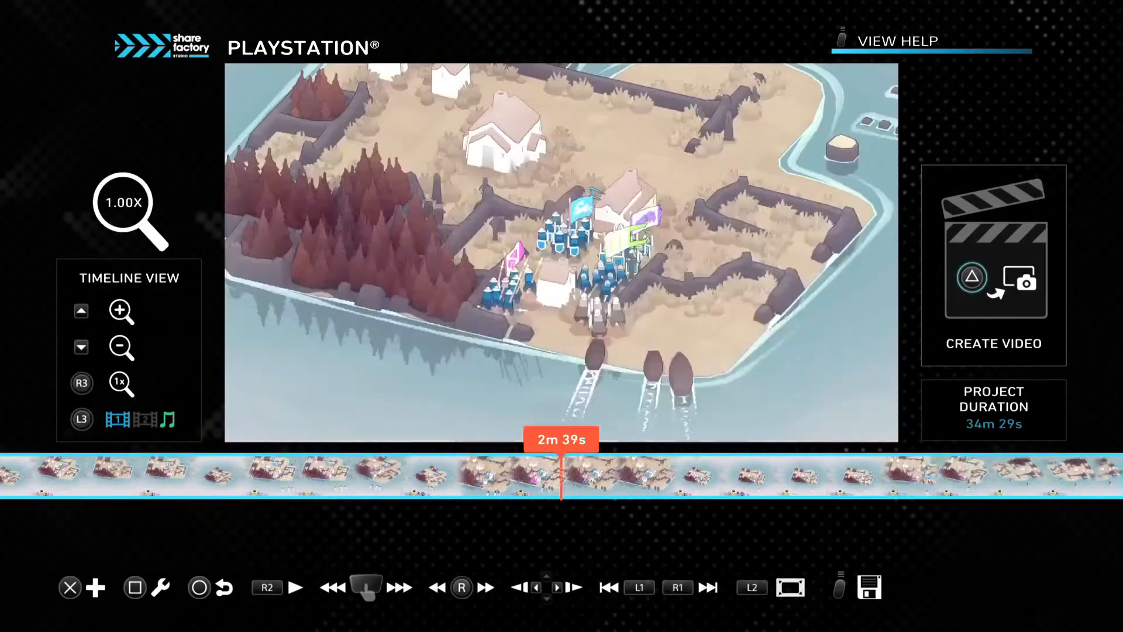
pyautogui.hscroll(20, 561, 475)
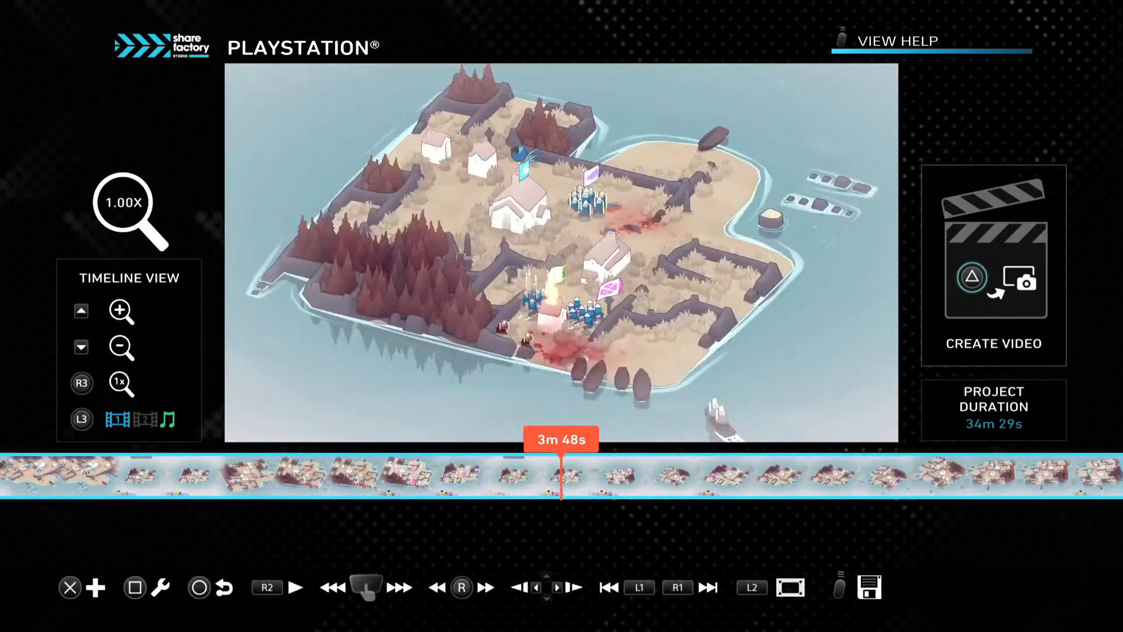
pyautogui.hscroll(8, 562, 476)
pyautogui.hscroll(8, 562, 476)
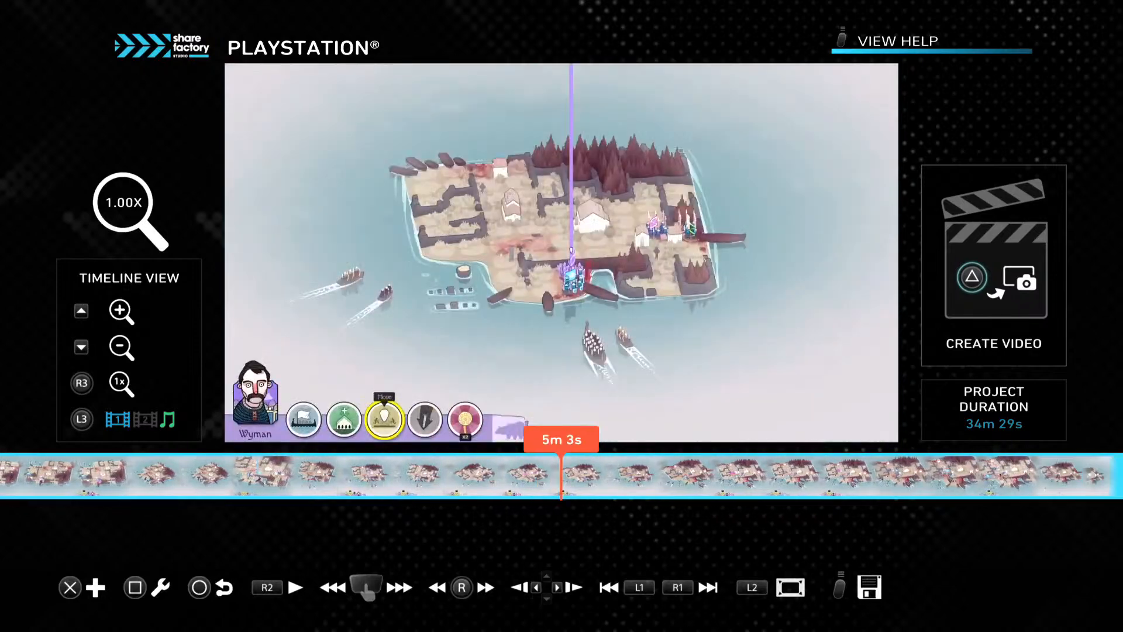
pyautogui.hscroll(15, 562, 475)
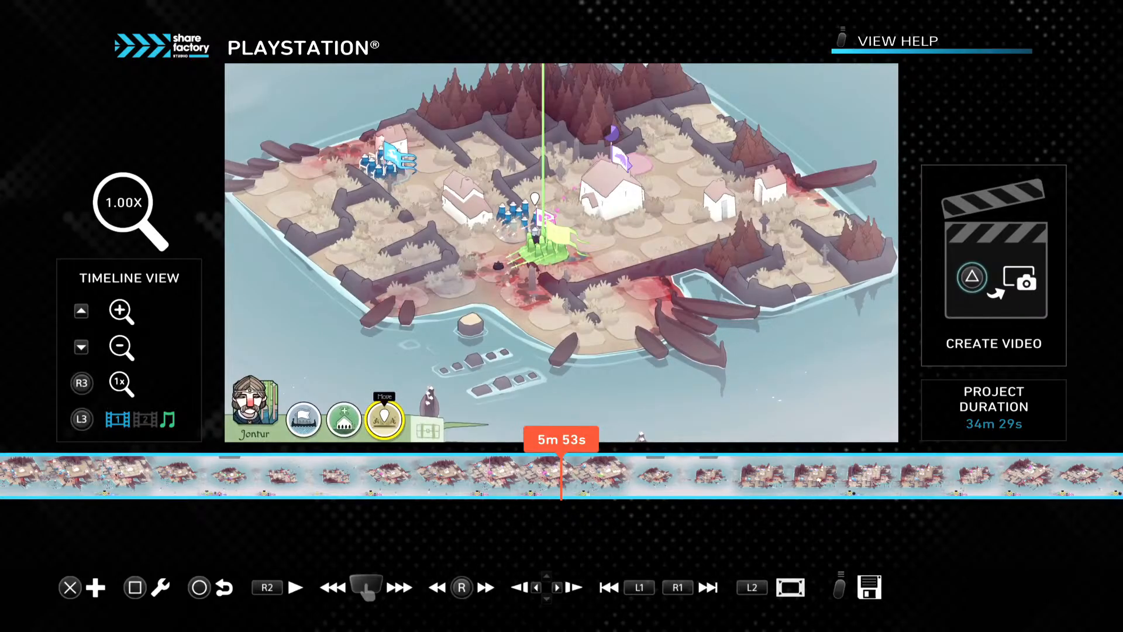
pyautogui.hscroll(10, 562, 476)
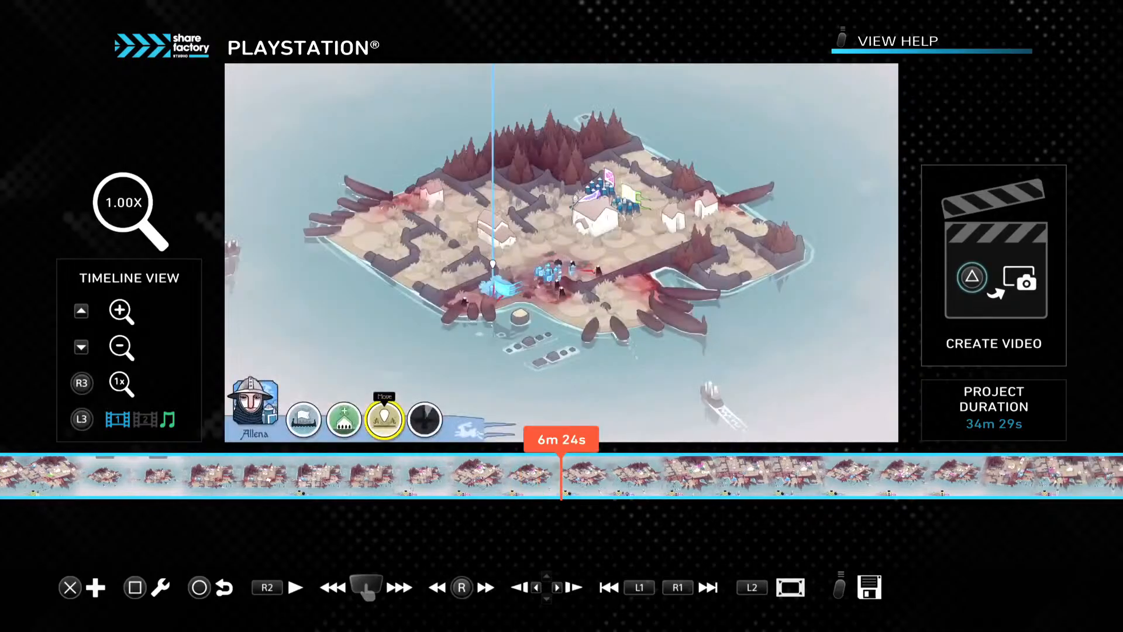
pyautogui.hscroll(8, 561, 475)
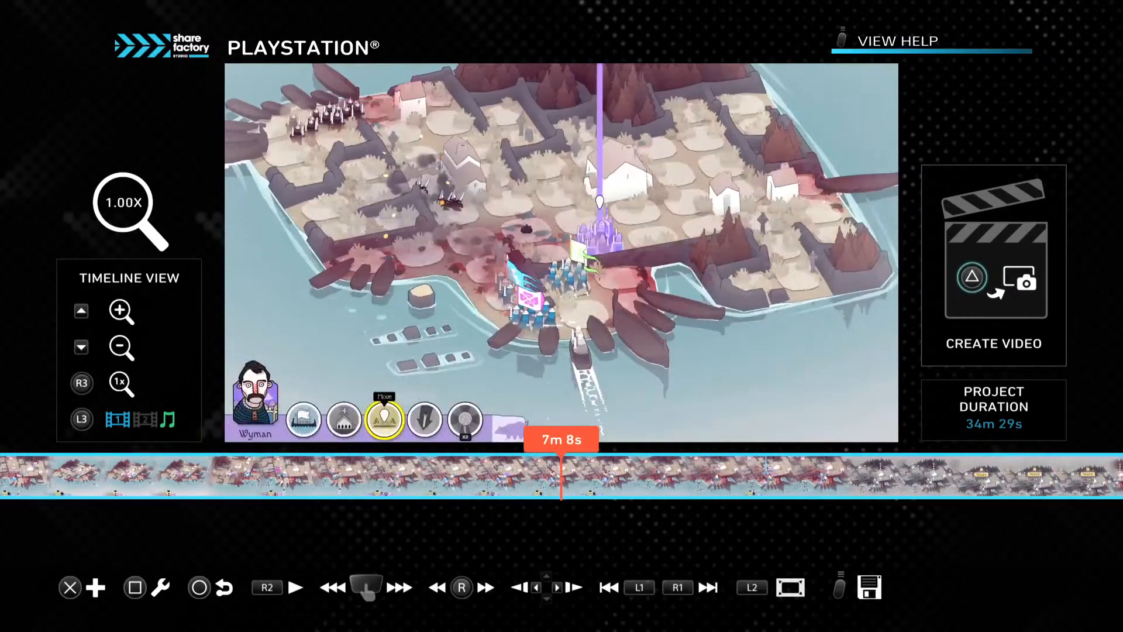
pyautogui.hscroll(4, 562, 476)
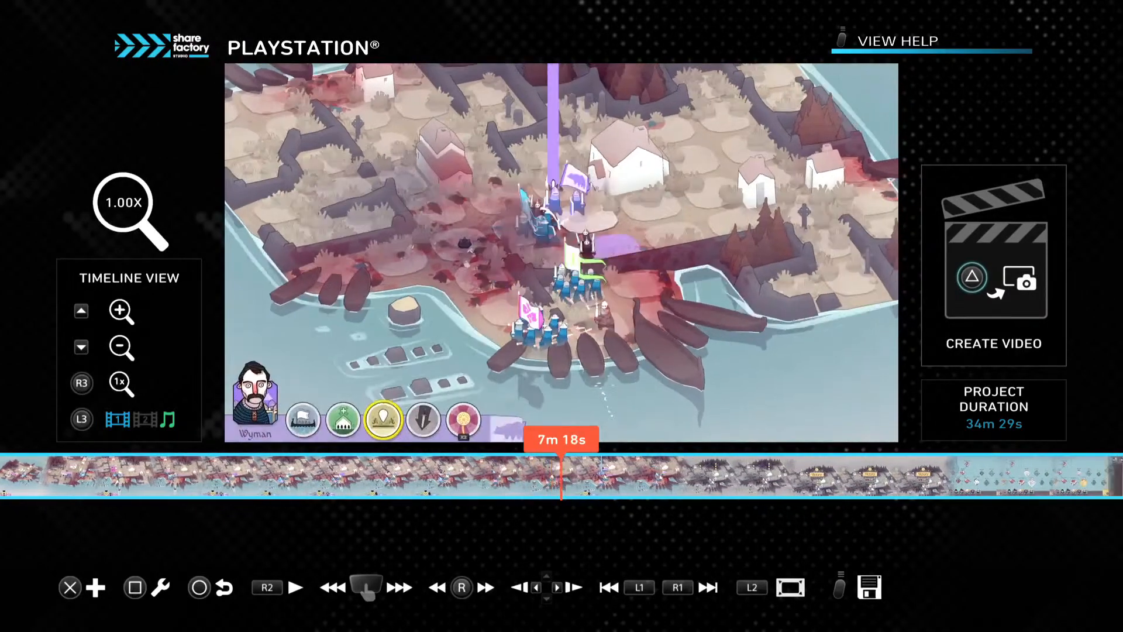
pyautogui.hscroll(3, 562, 476)
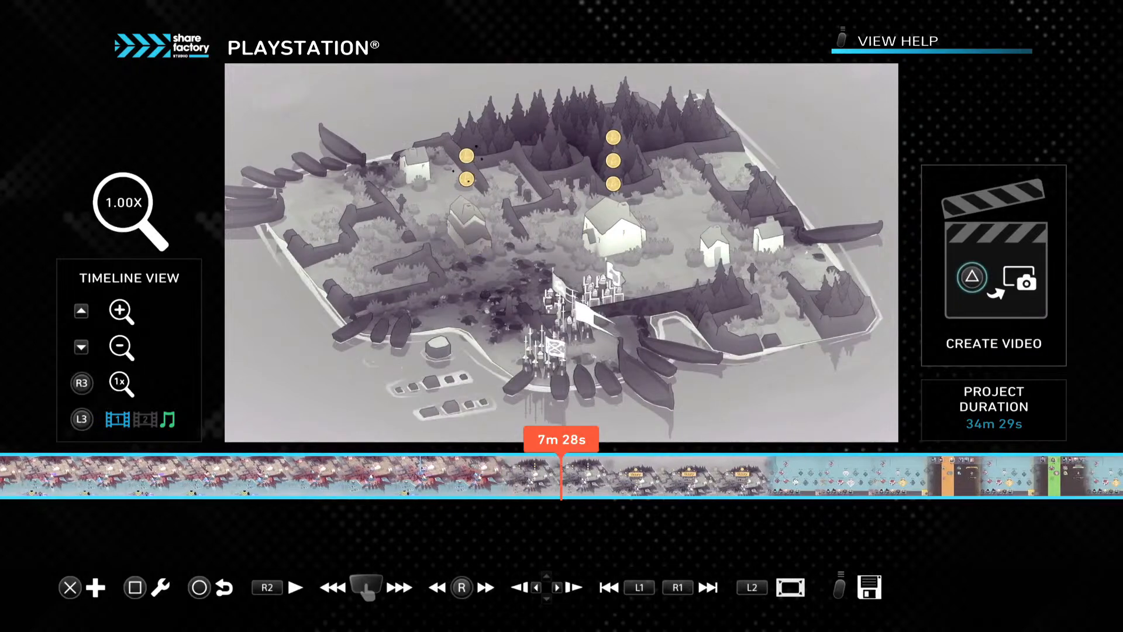
pyautogui.hscroll(5, 561, 475)
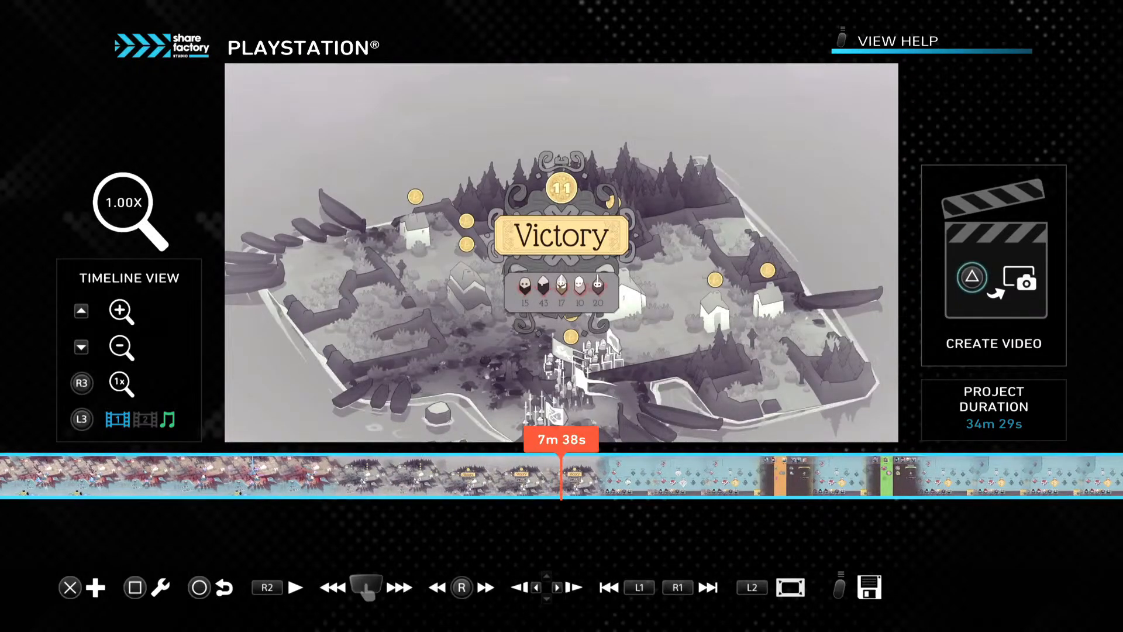
# - Scrub on through the island map, the commander selection and the Garreg battle to its end, around 15m 16s
pyautogui.hscroll(3, 562, 475)
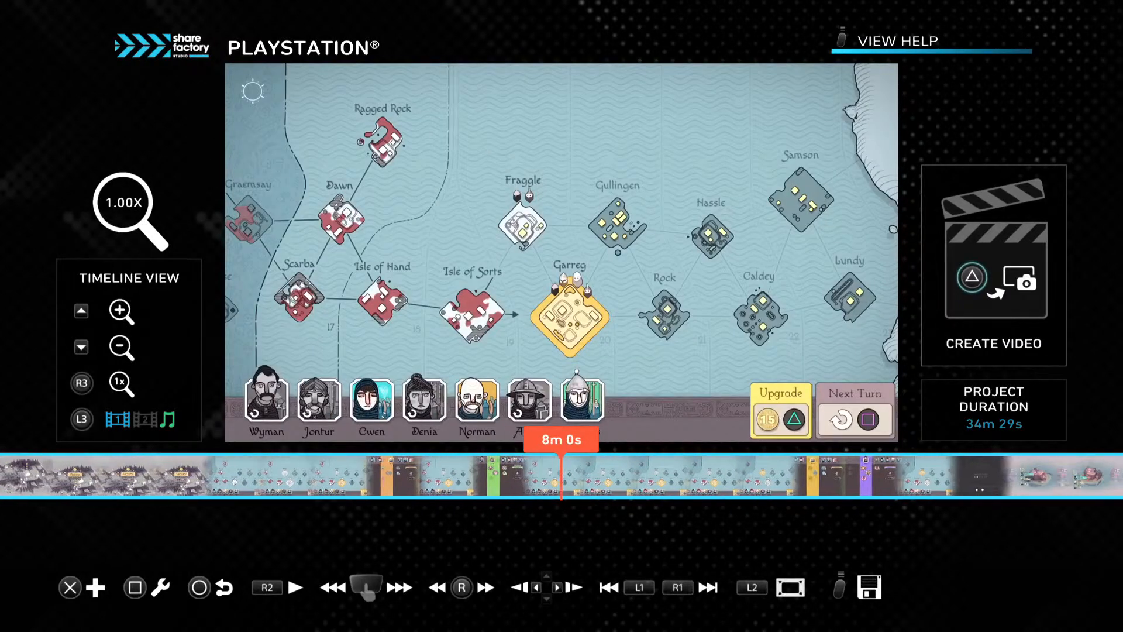
pyautogui.hscroll(6, 561, 476)
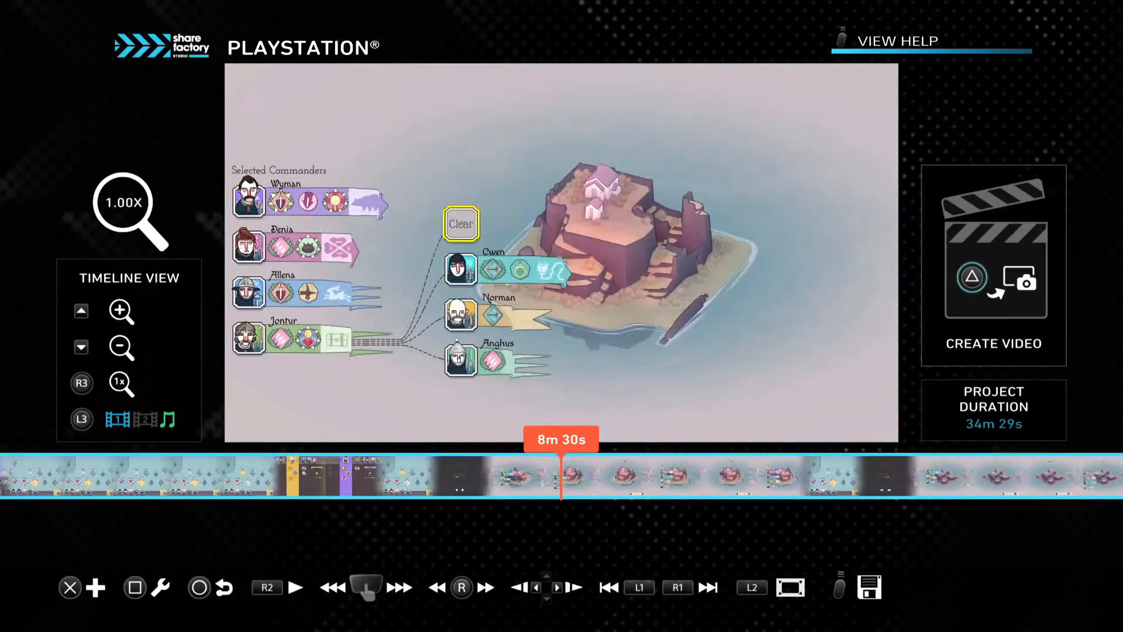
pyautogui.hscroll(4, 562, 476)
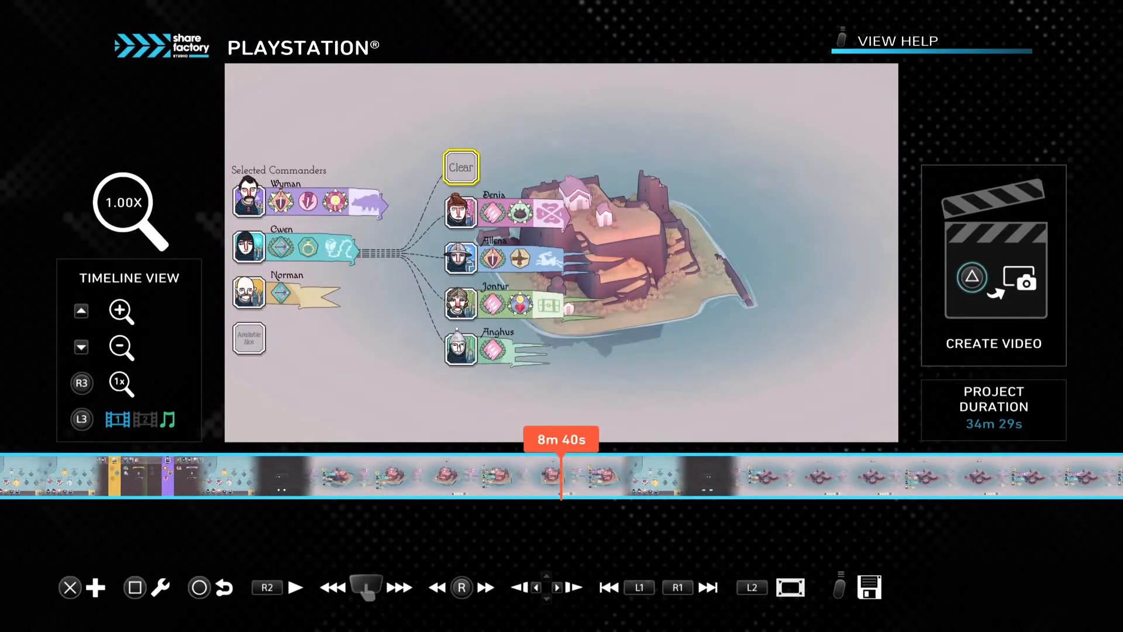
pyautogui.hscroll(1, 561, 476)
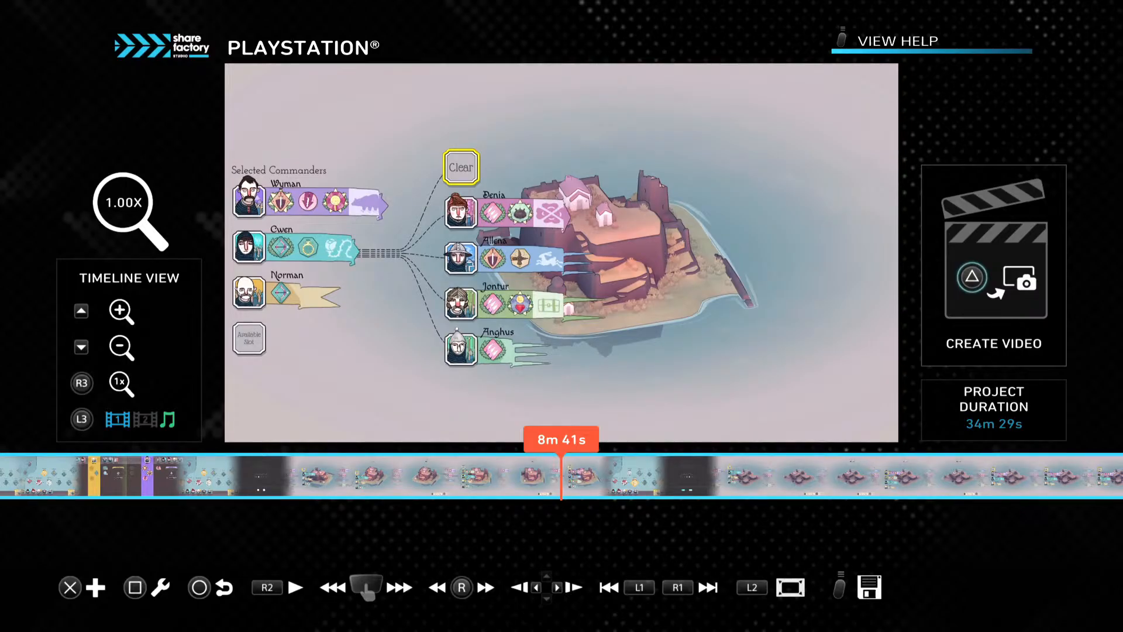
pyautogui.hscroll(12, 562, 476)
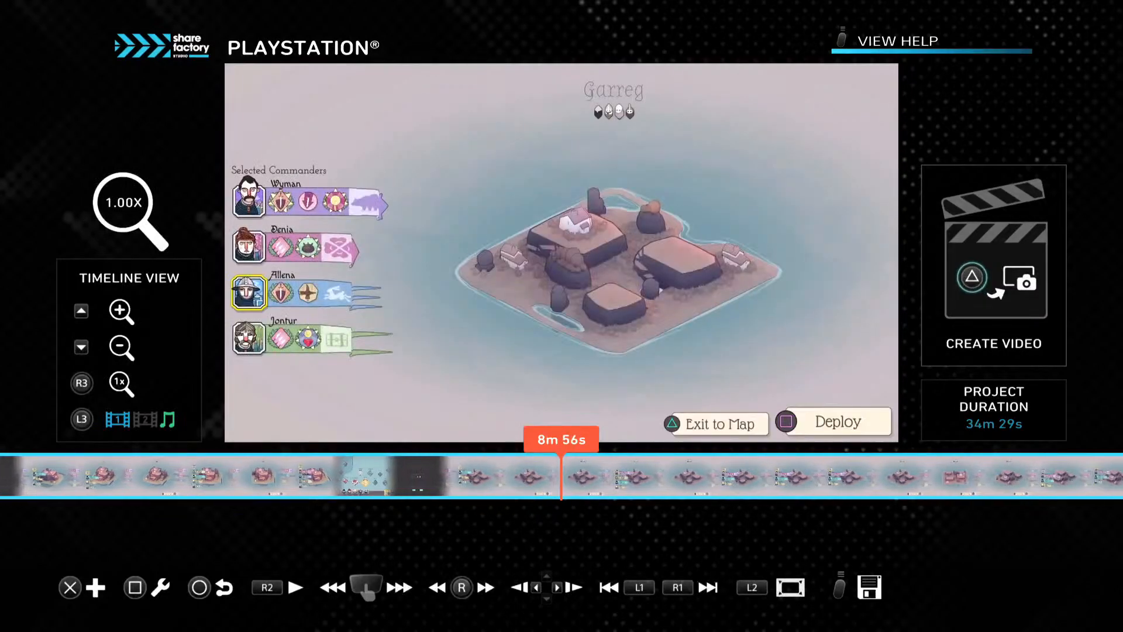
pyautogui.hscroll(15, 562, 476)
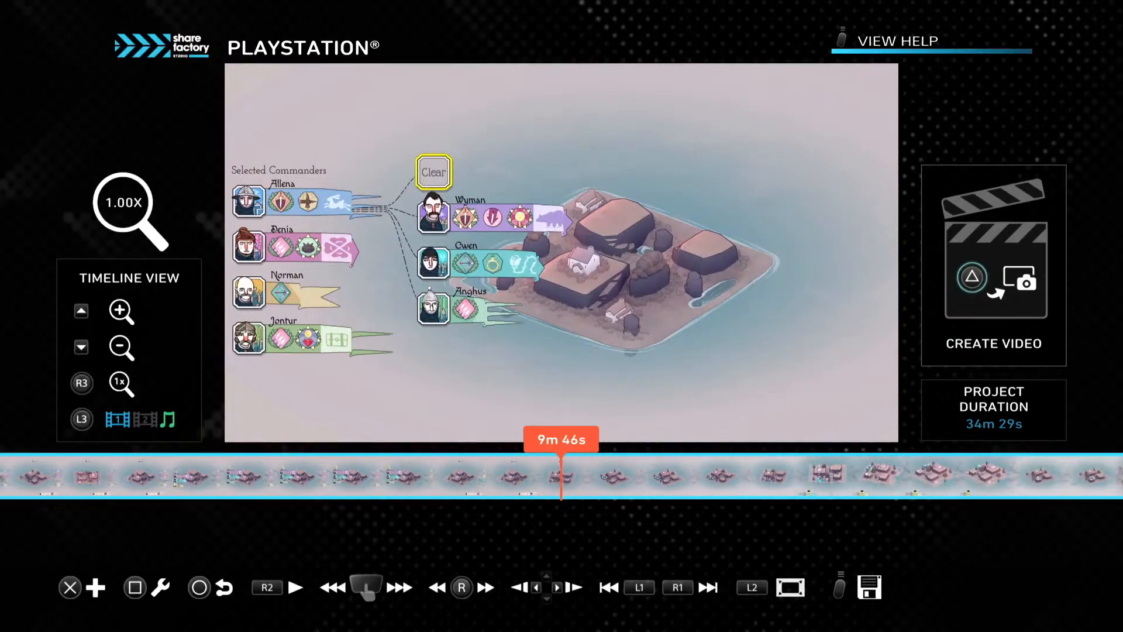
pyautogui.hscroll(18, 562, 476)
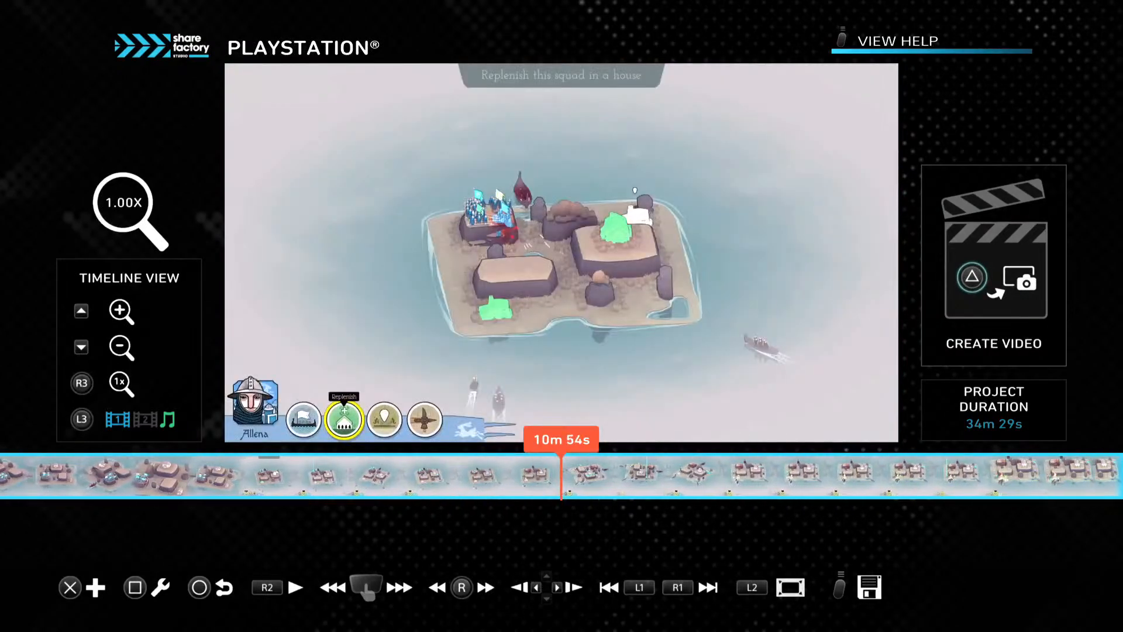
pyautogui.hscroll(4, 561, 476)
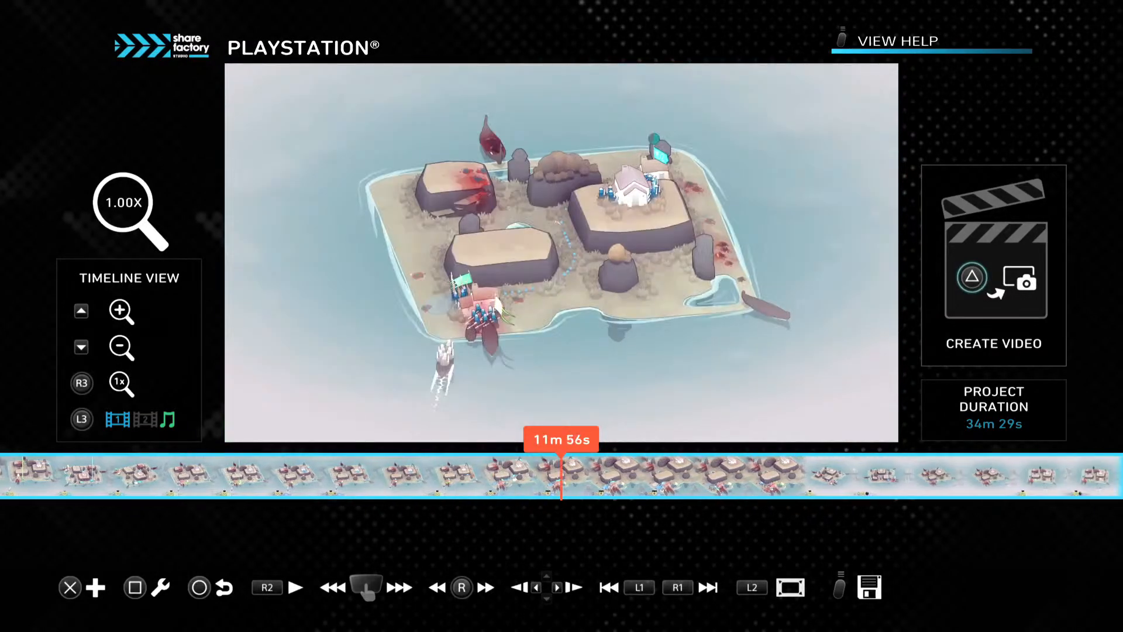
pyautogui.hscroll(13, 561, 476)
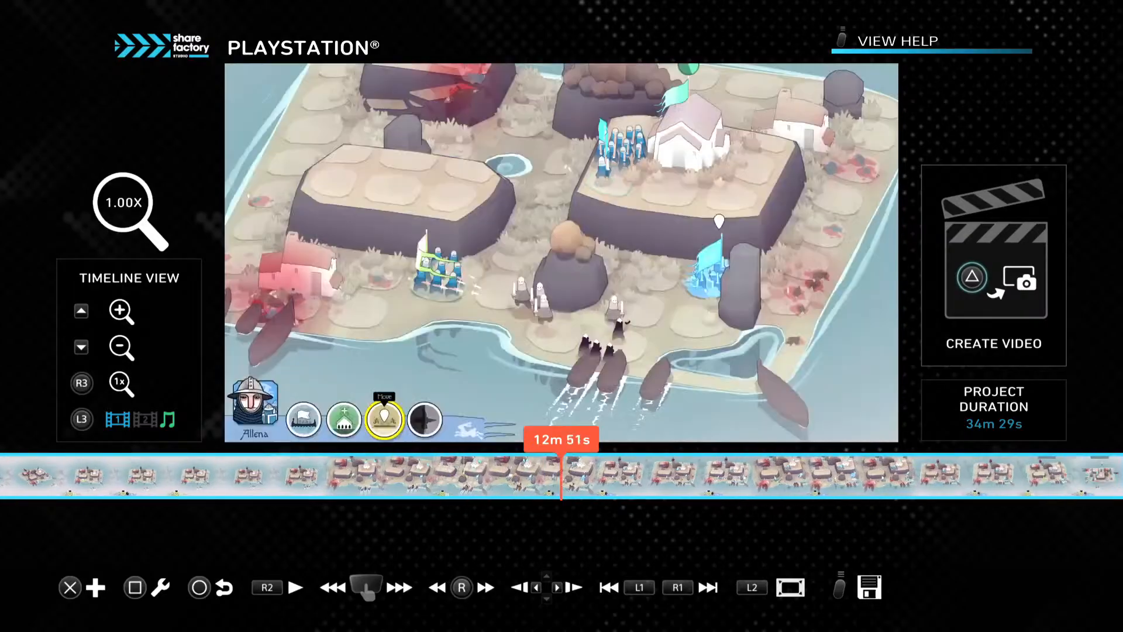
pyautogui.hscroll(15, 561, 476)
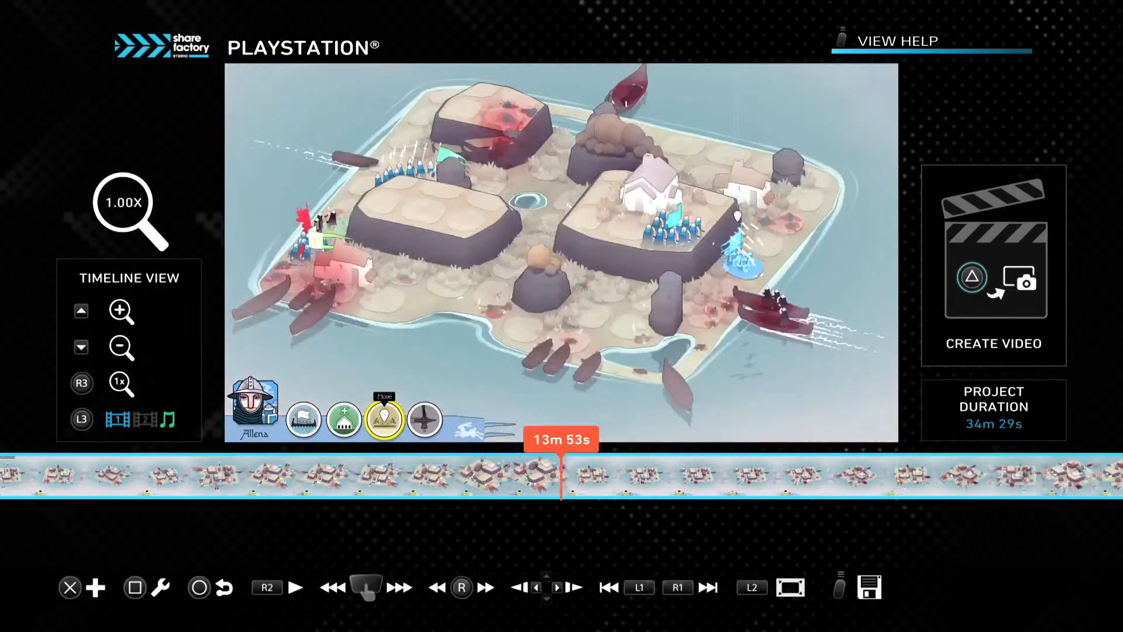
pyautogui.hscroll(12, 562, 476)
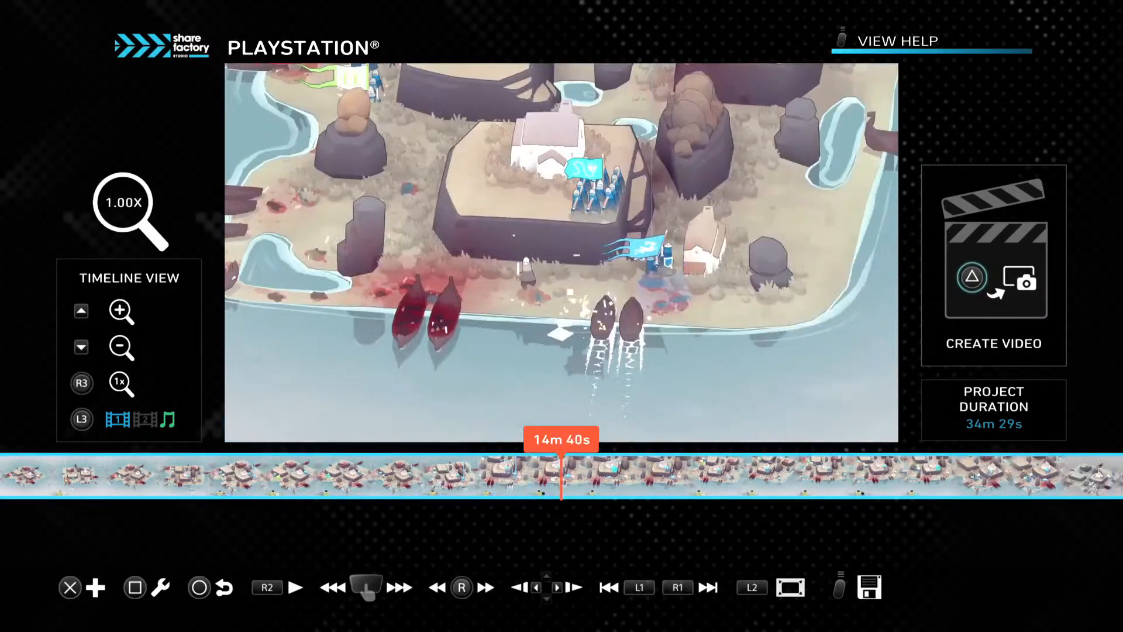
pyautogui.hscroll(10, 561, 476)
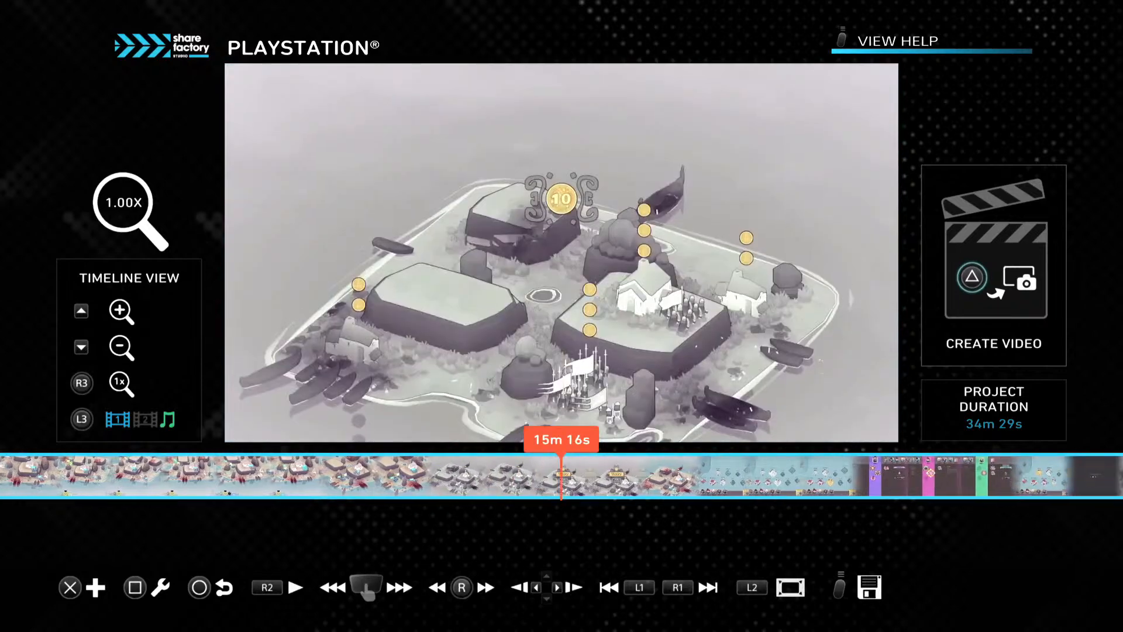
# - Check the commander roster around 15m 41s and the start of the next island battle, around 15m 58s
pyautogui.hscroll(5, 562, 476)
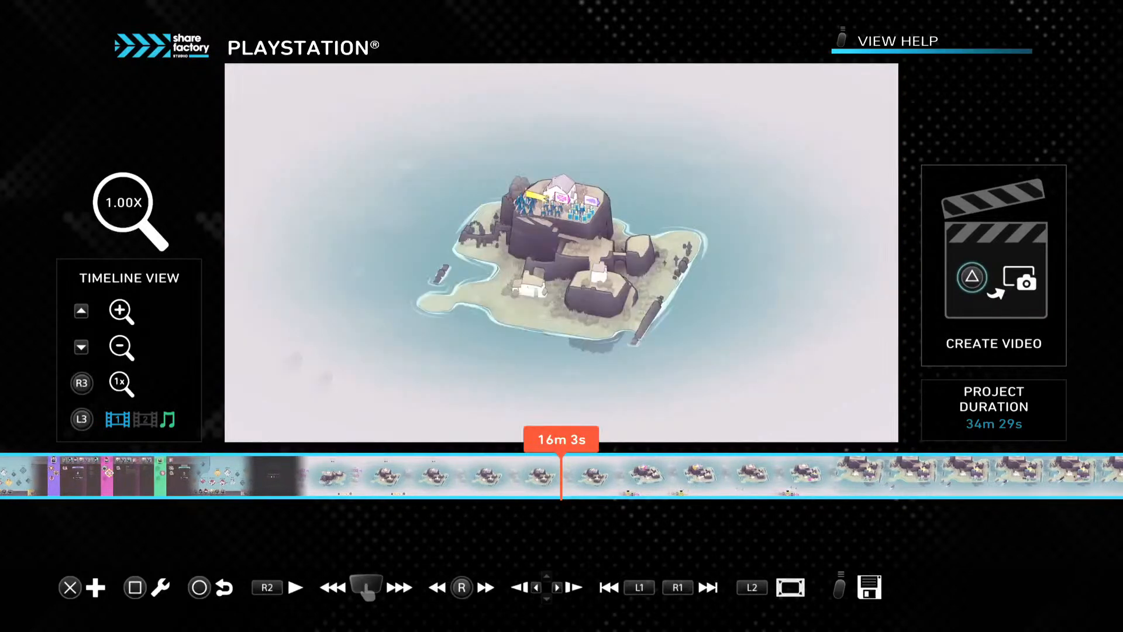
pyautogui.hscroll(-5, 562, 476)
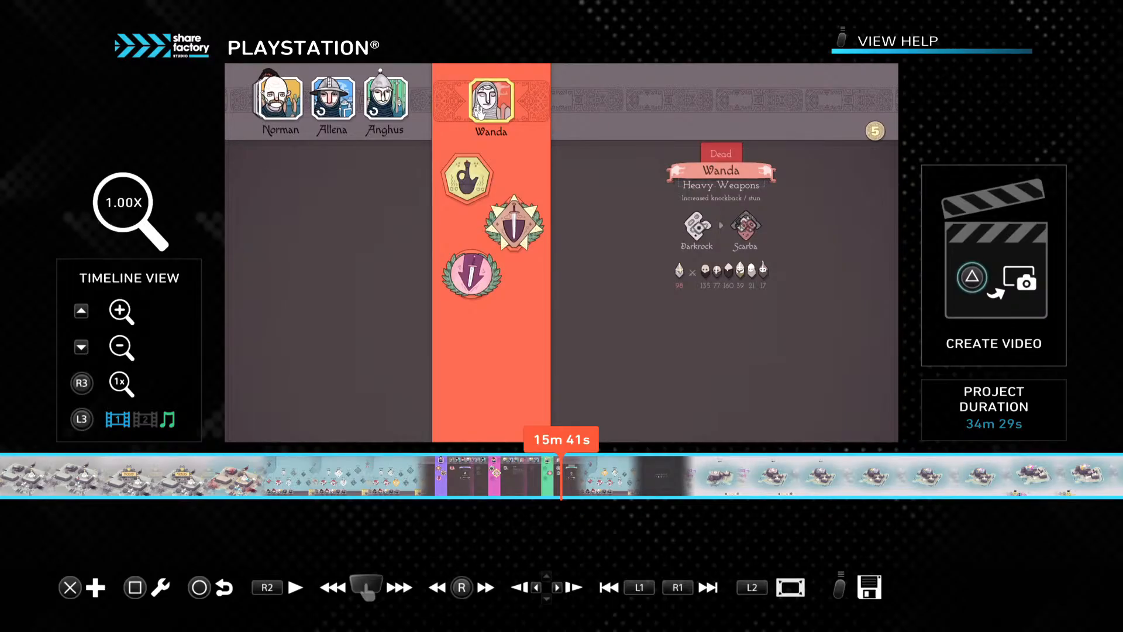
pyautogui.press('Right')
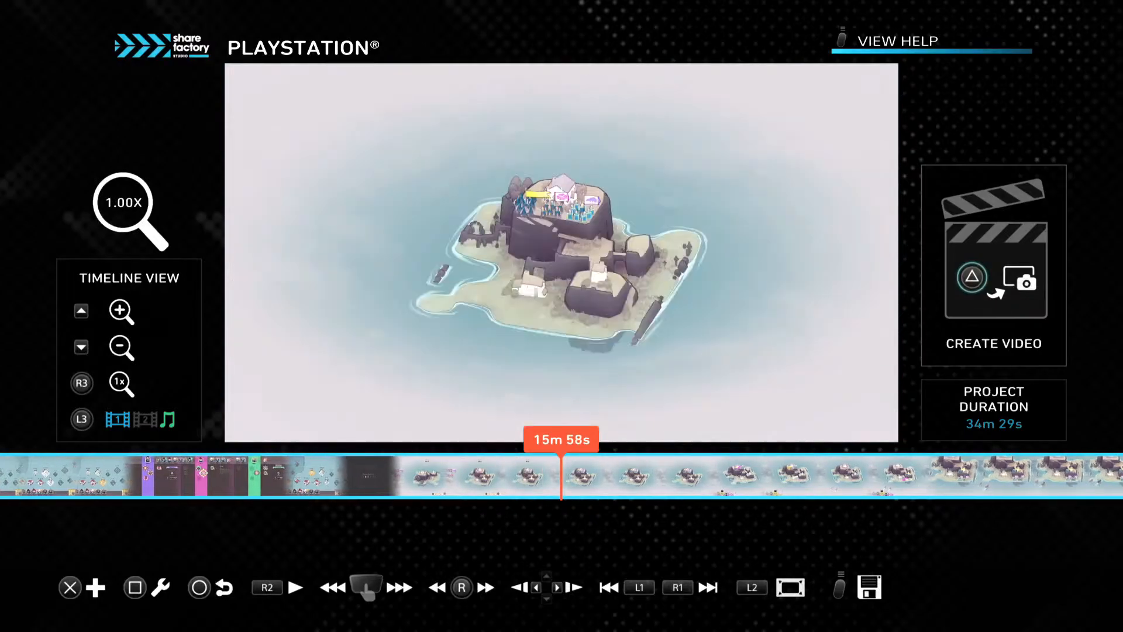
# - Scrub the full gameplay clip through the next island battle, from around 15m 58s to 19m 49s
pyautogui.press('Right')
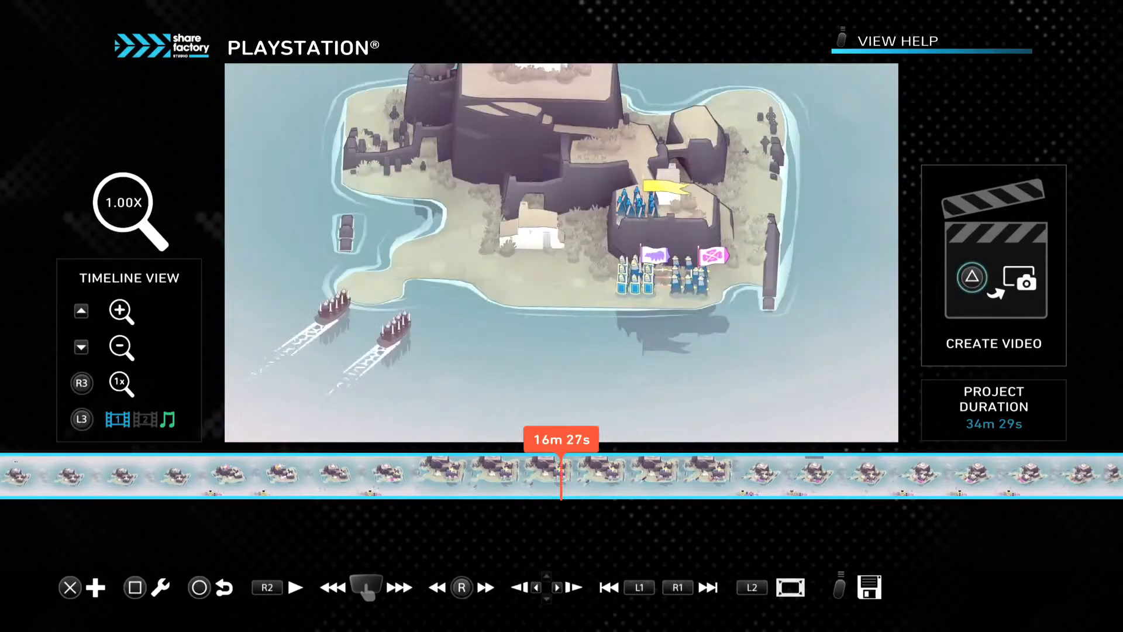
pyautogui.press('Right')
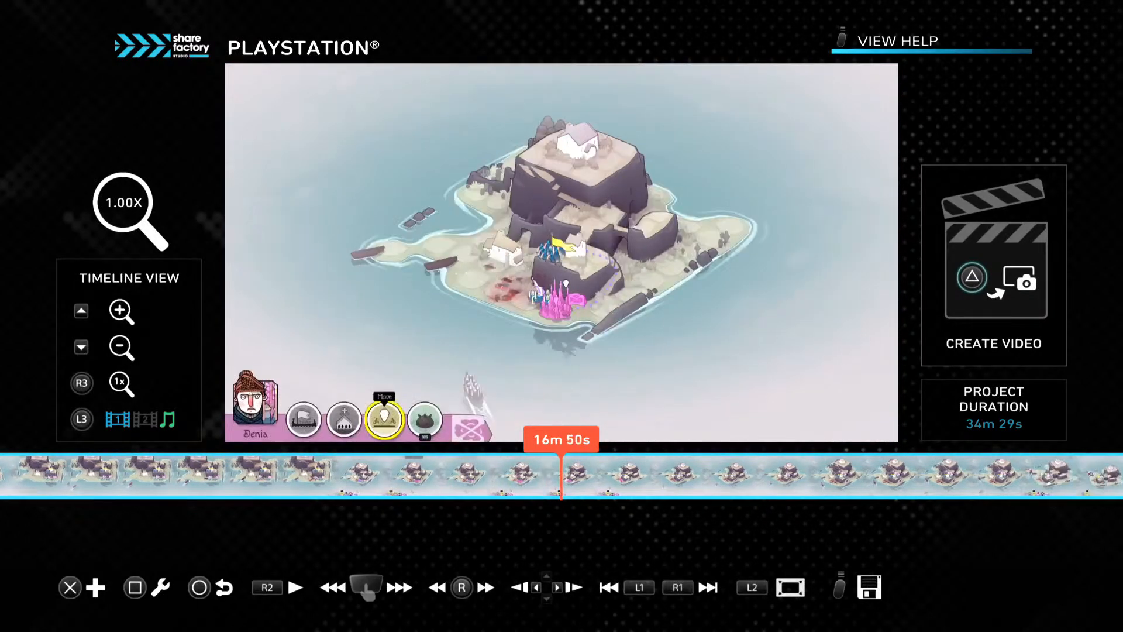
pyautogui.press('Right')
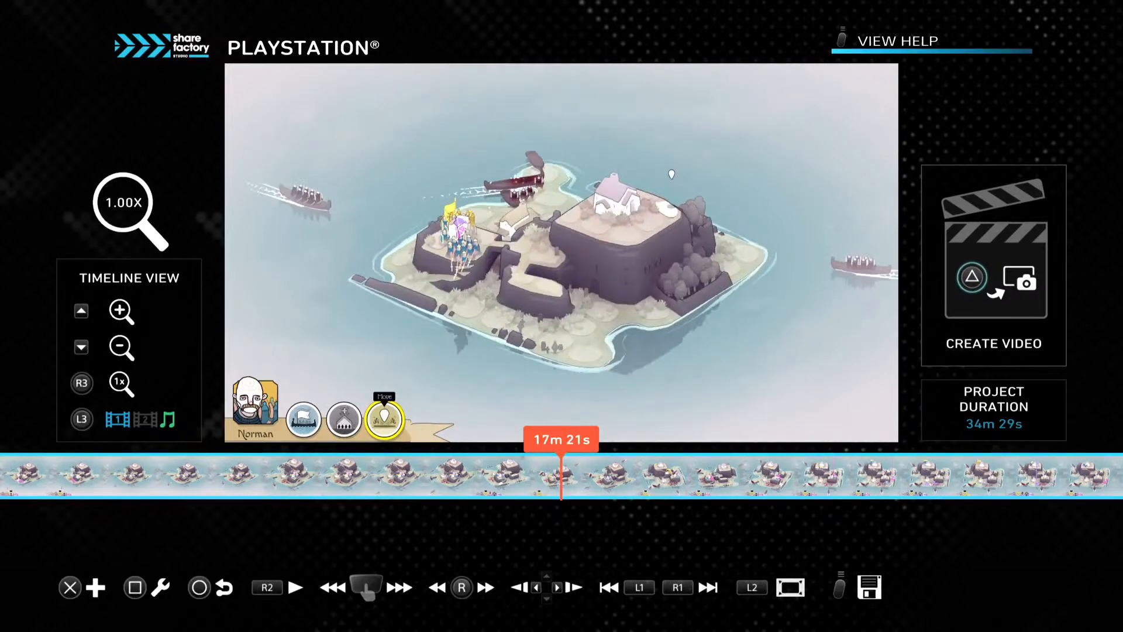
pyautogui.press('Right')
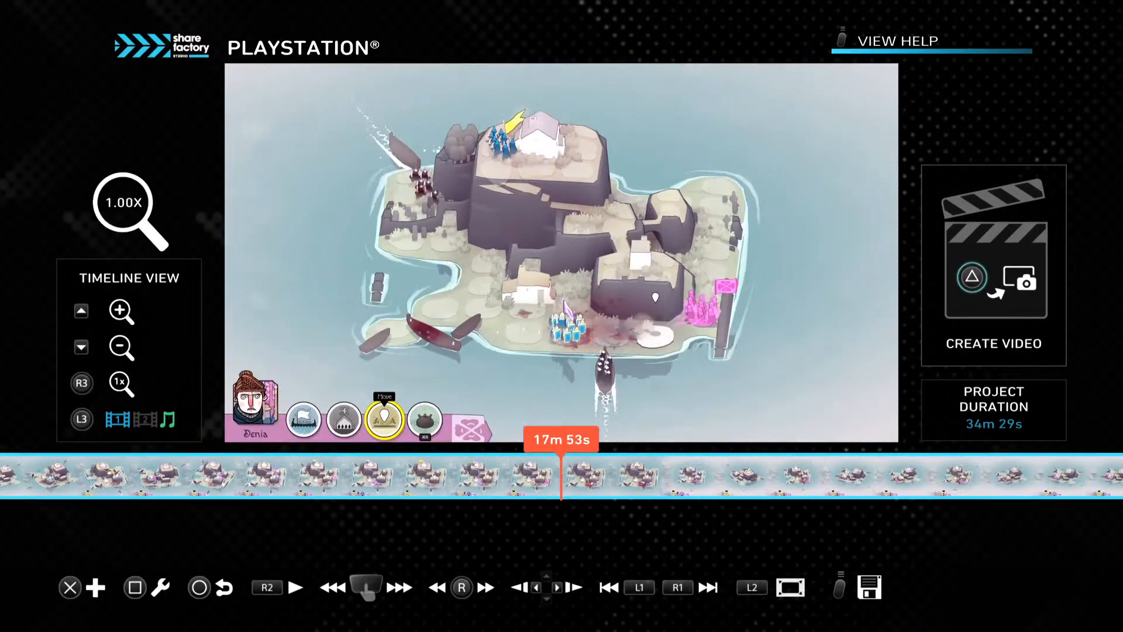
pyautogui.press('Right')
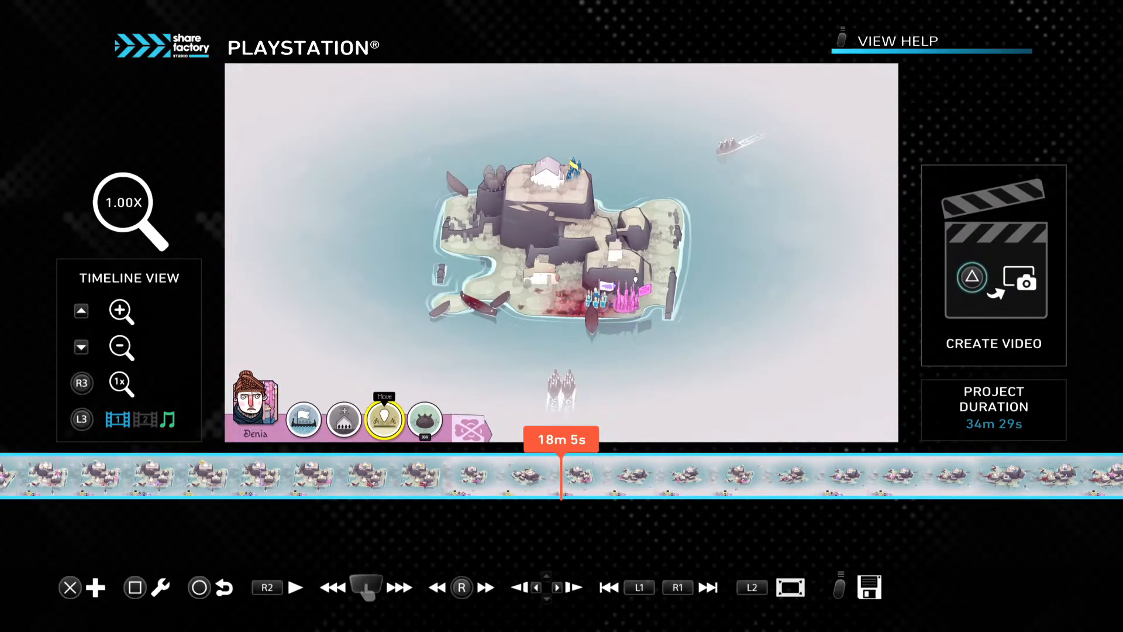
pyautogui.press('Right')
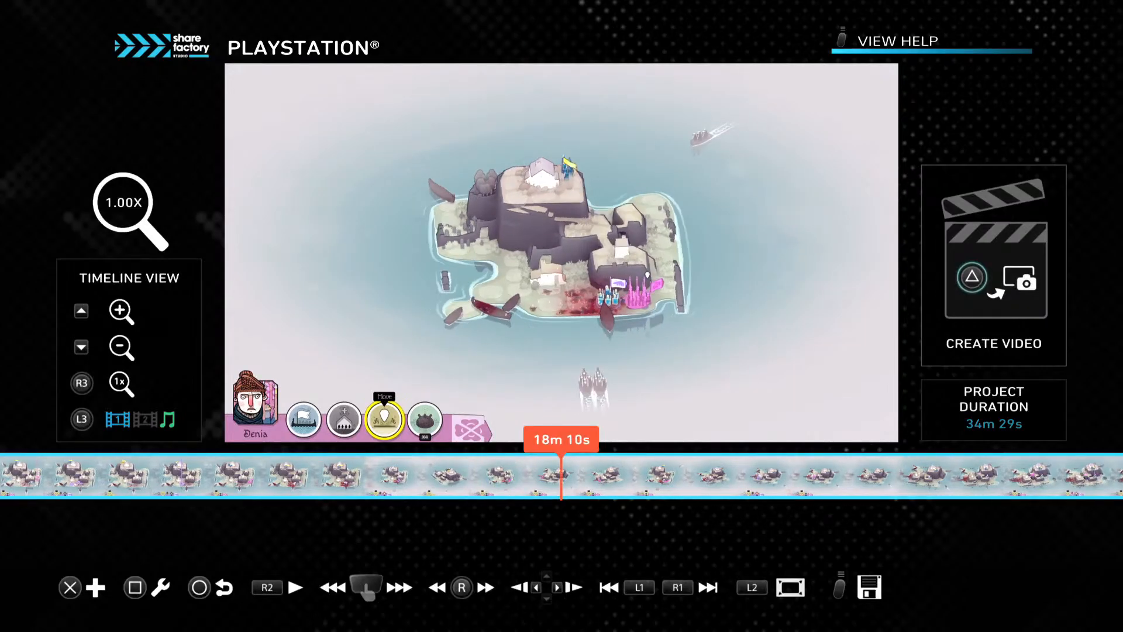
pyautogui.press('Right')
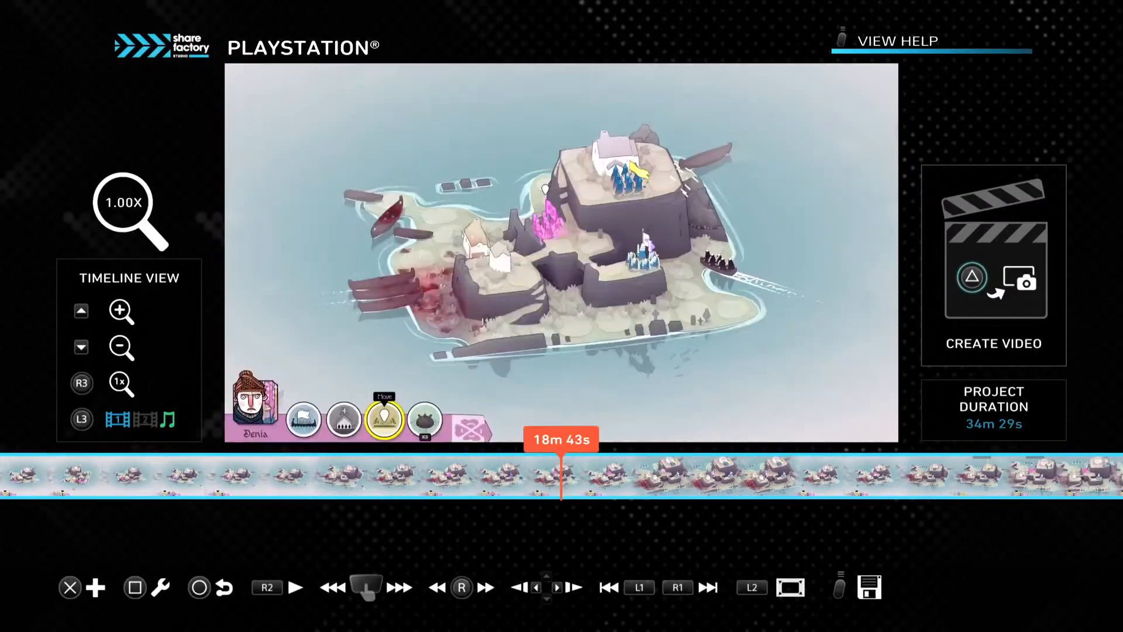
pyautogui.press('Right')
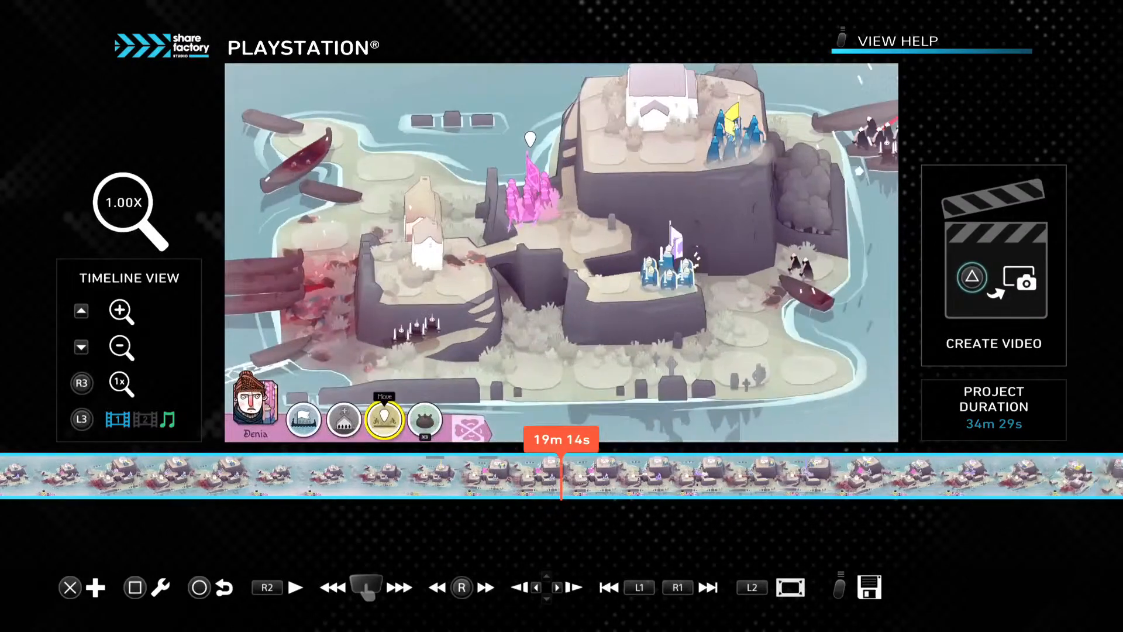
pyautogui.press('Right')
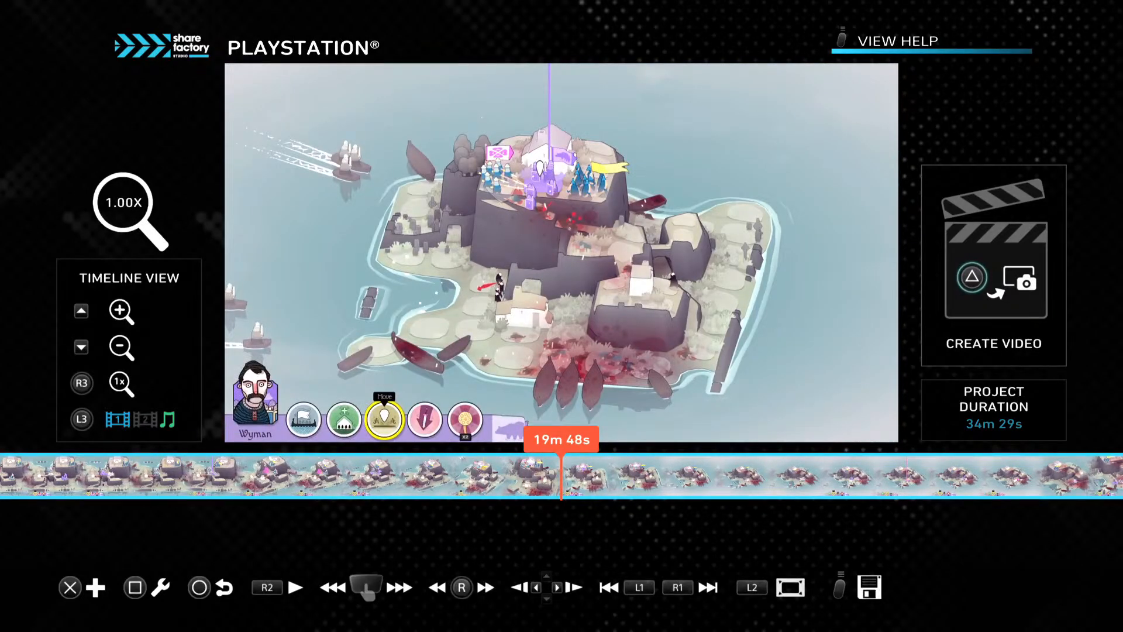
pyautogui.press('Right')
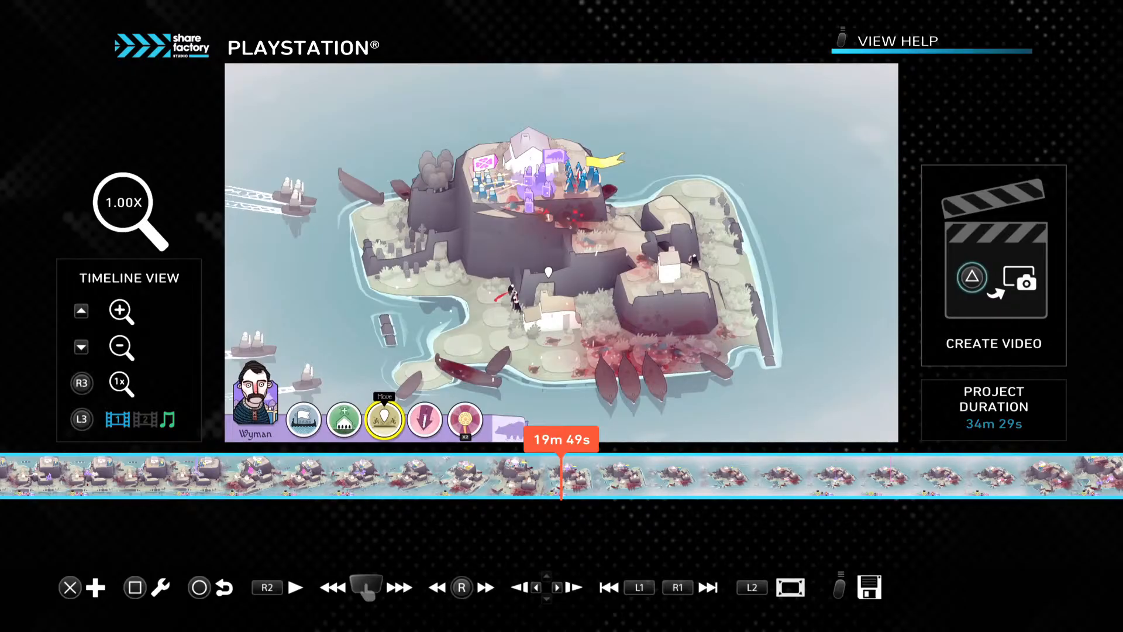
# - Play the battle from 19m 49s, pause around 20m 10s and move back to 20m 8s
pyautogui.press('space')
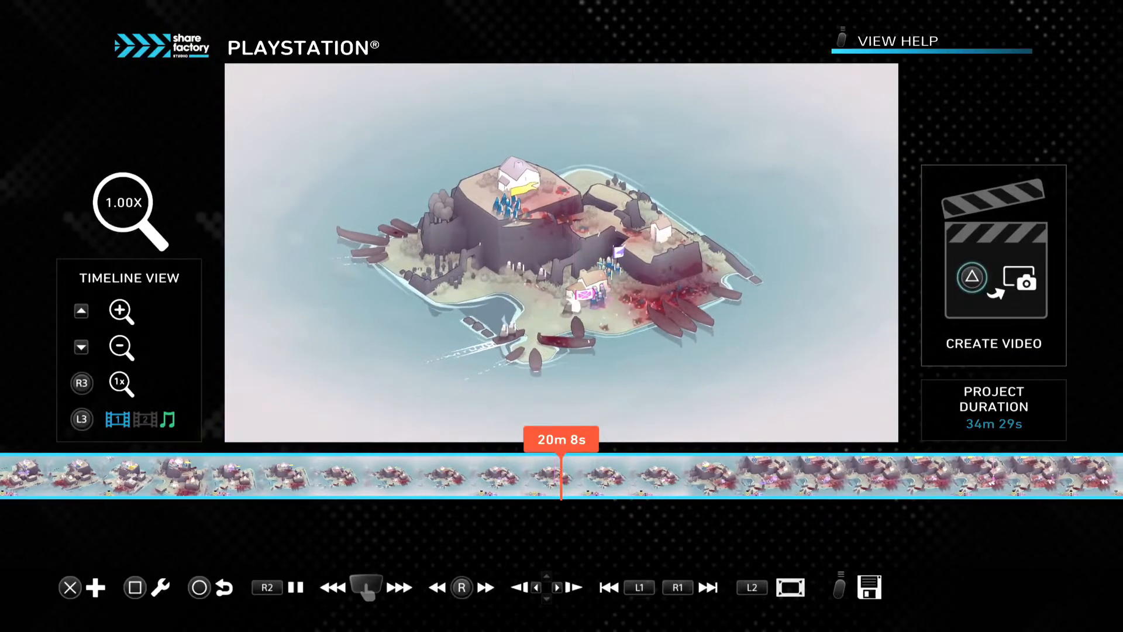
pyautogui.press('R2')
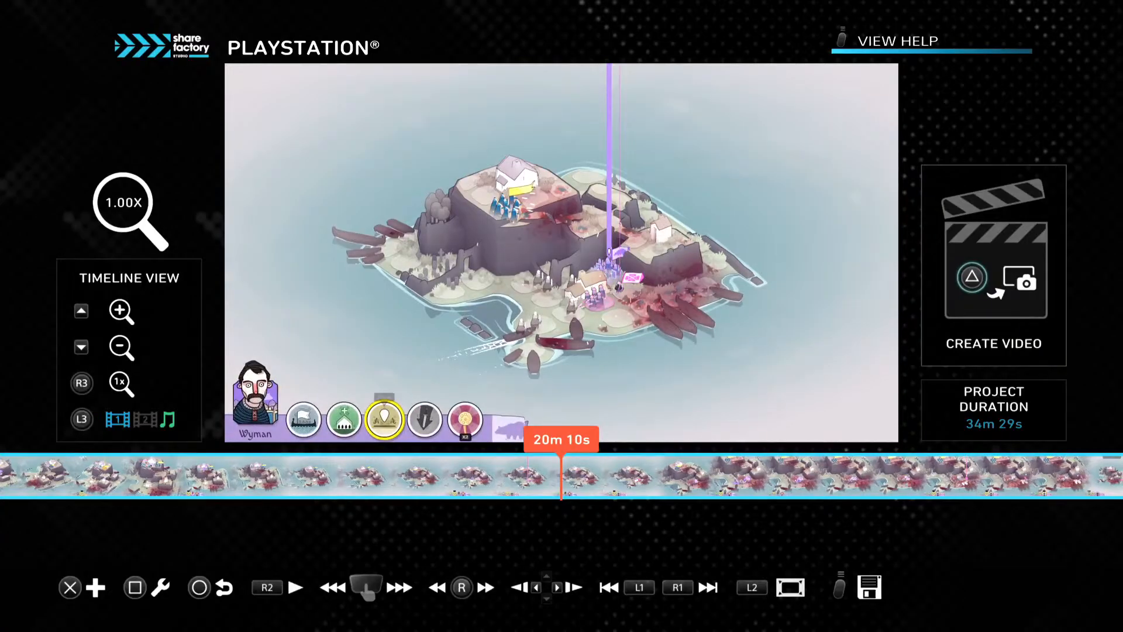
pyautogui.press('Left')
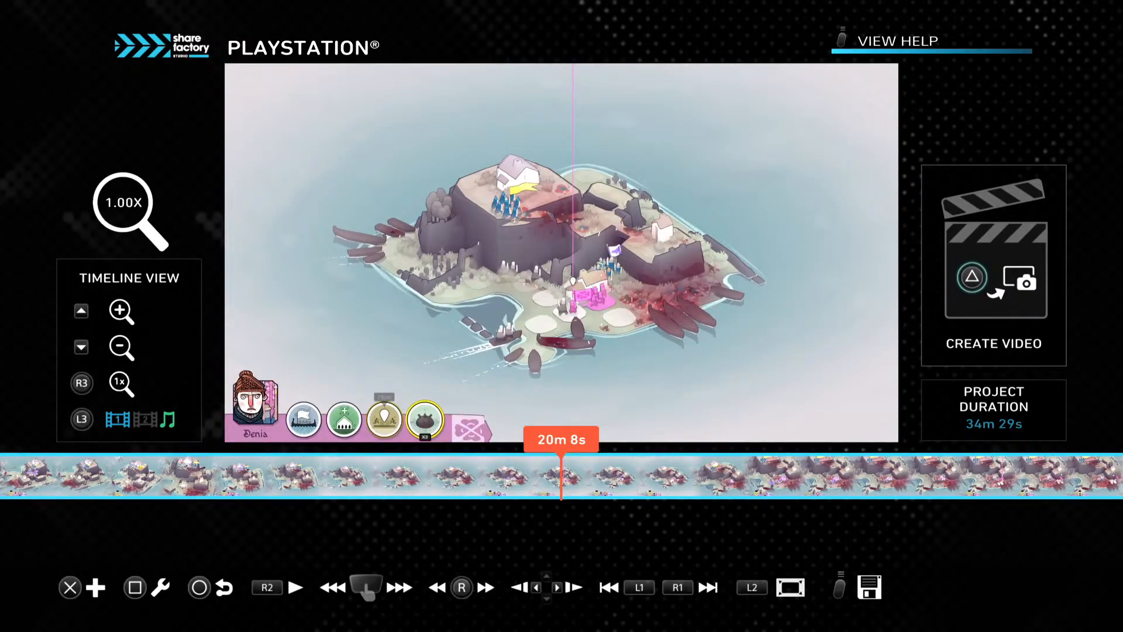
# - Preview the battle full screen from 20m 8s, rewinding past 20m 6s to rewatch the fight beside the house
pyautogui.press('L2')
pyautogui.press('R2')
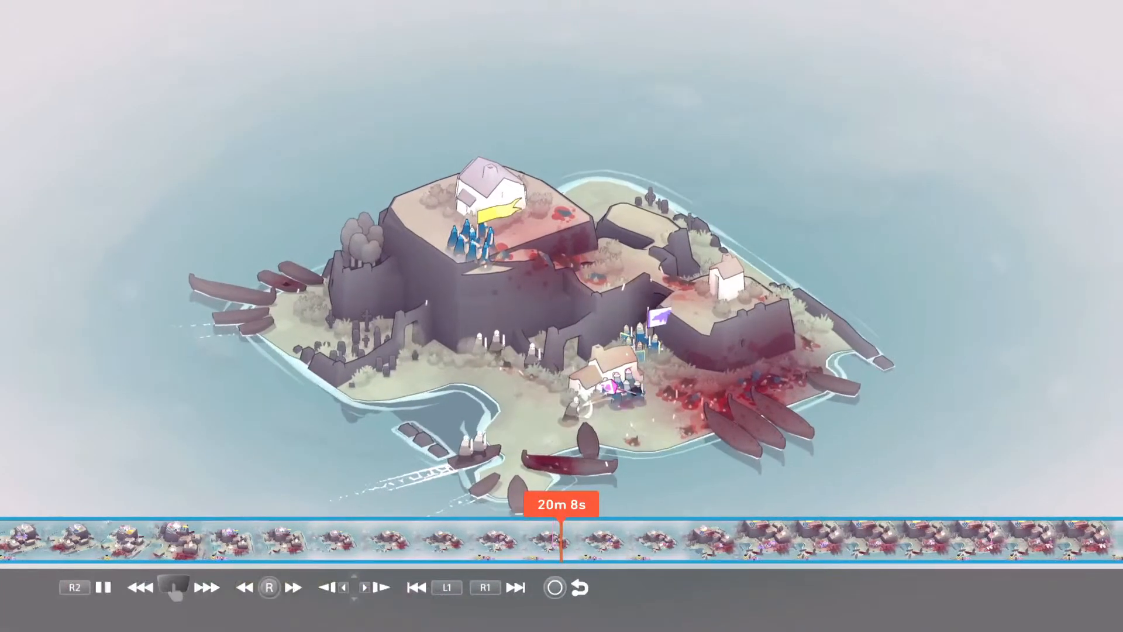
pyautogui.press('R2')
pyautogui.press('Left')
pyautogui.press('Left')
pyautogui.press('Left')
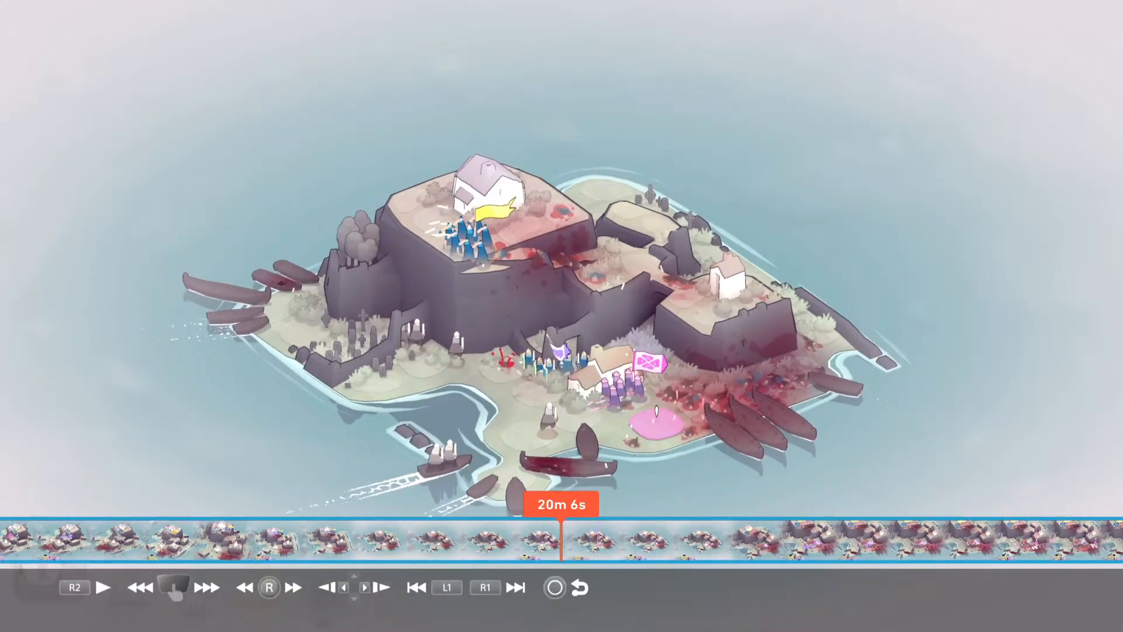
pyautogui.press('Left')
pyautogui.press('Left')
pyautogui.press('Right')
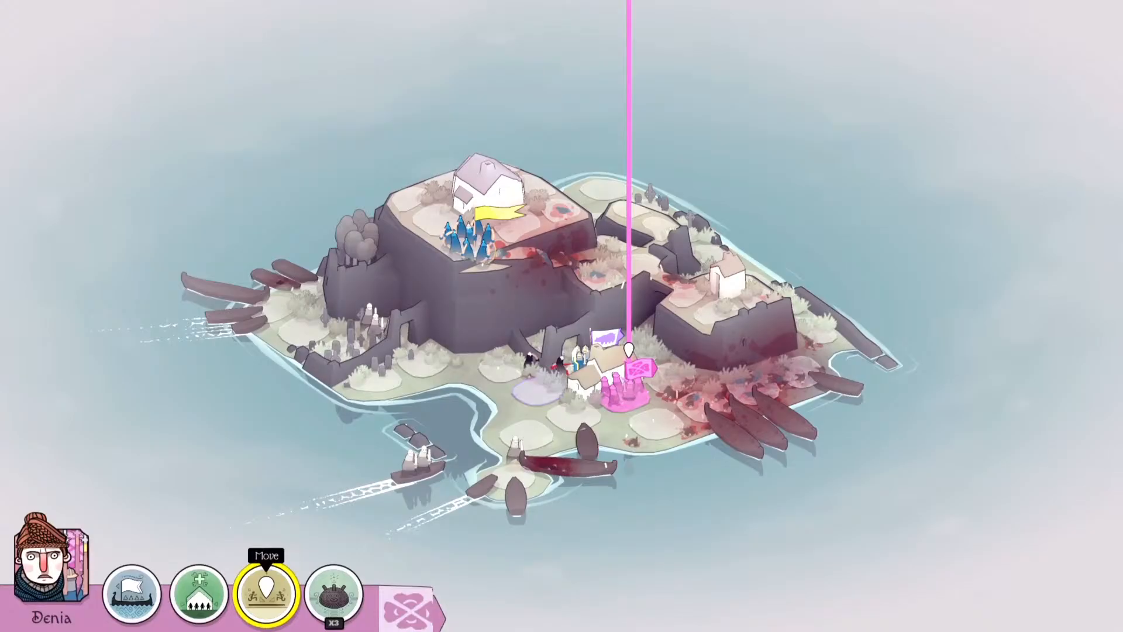
pyautogui.press('Tab')
pyautogui.press('Escape')
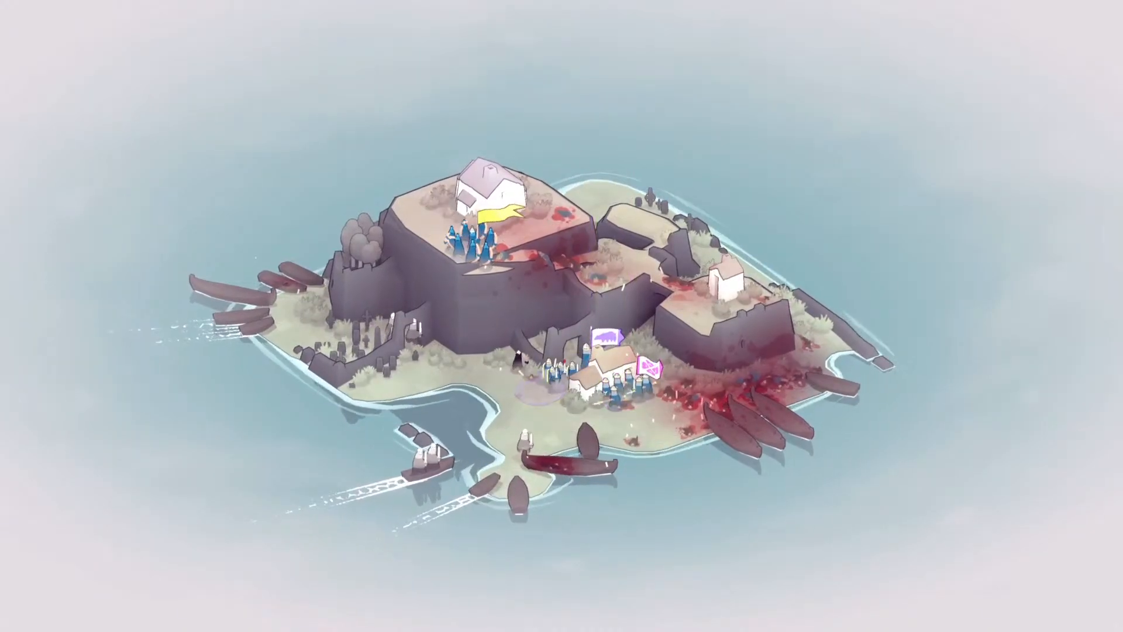
pyautogui.press('Tab')
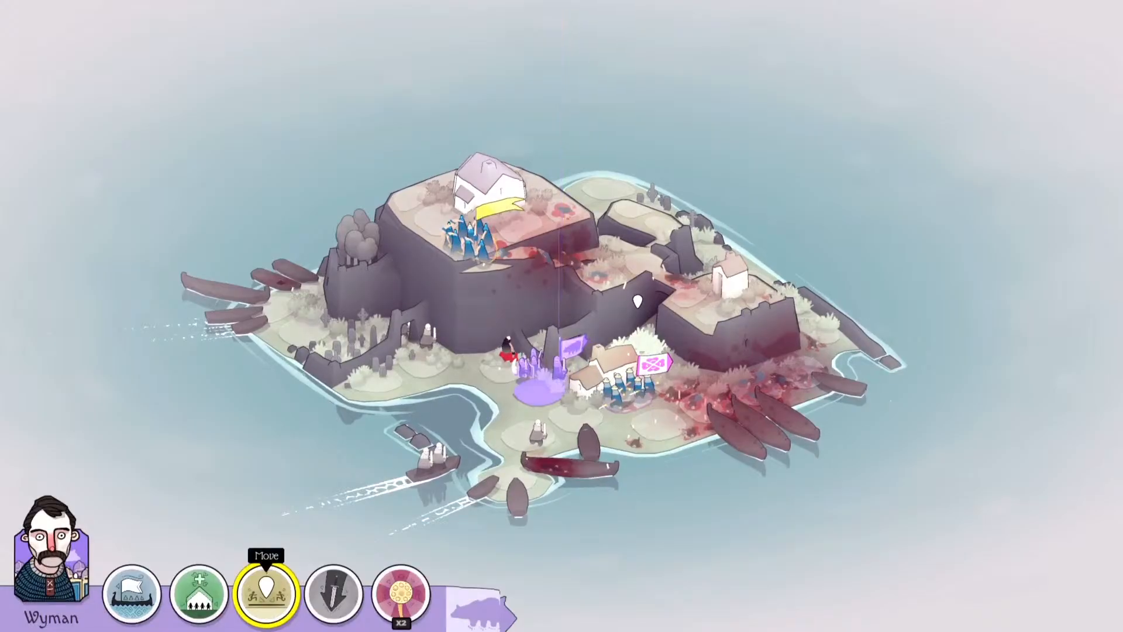
pyautogui.click(638, 329)
pyautogui.press('Tab')
pyautogui.press('Tab')
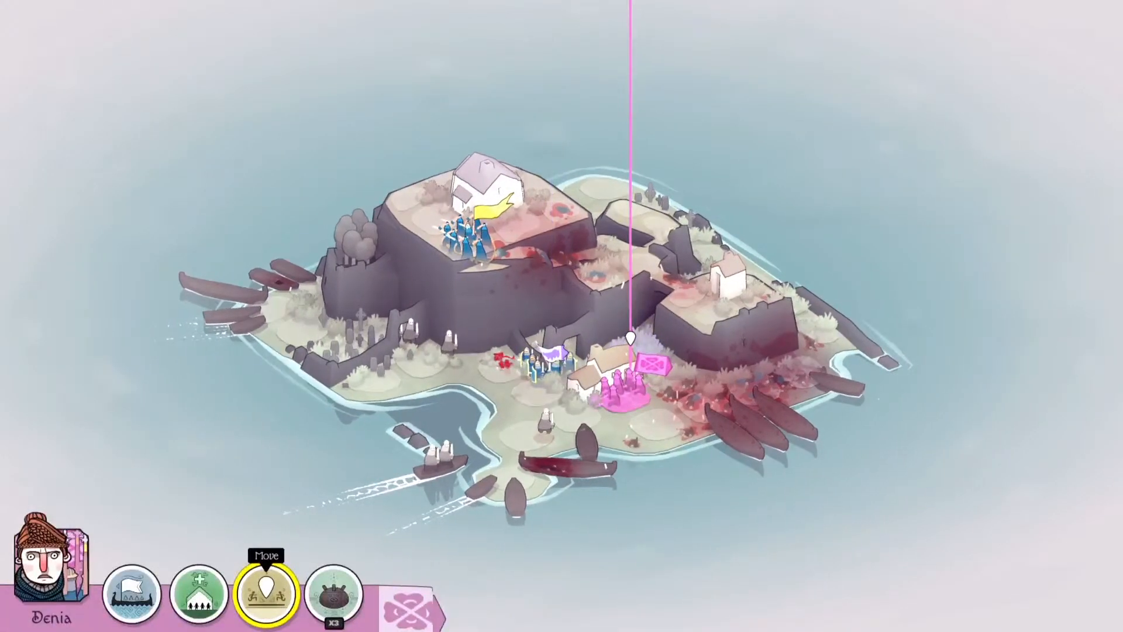
pyautogui.press('Escape')
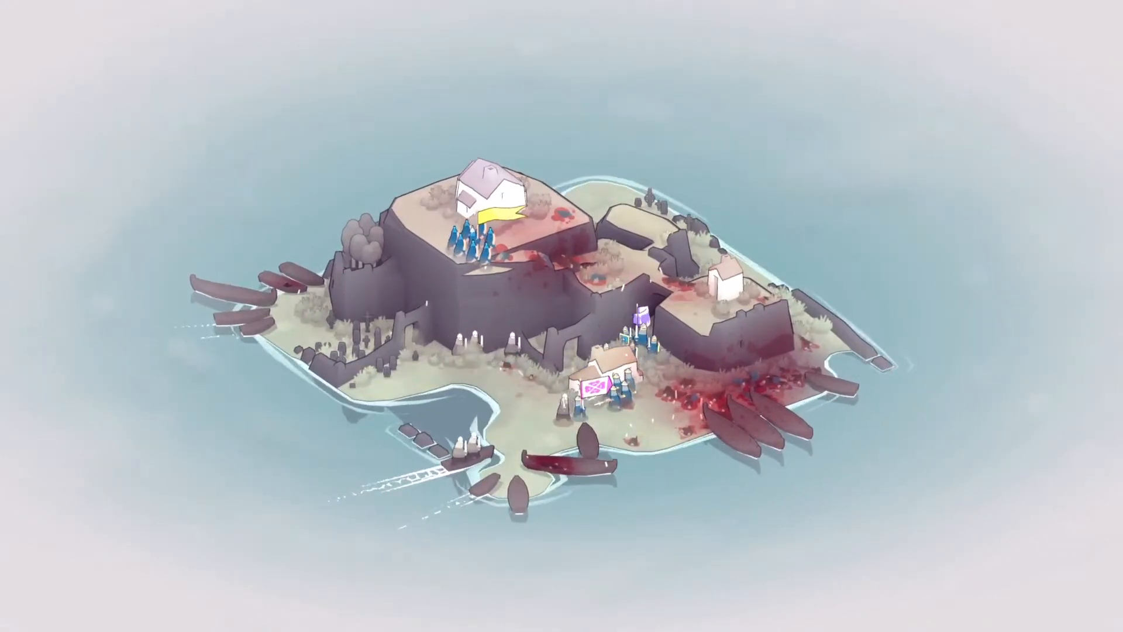
pyautogui.press('Tab')
pyautogui.press('Right')
pyautogui.press('Return')
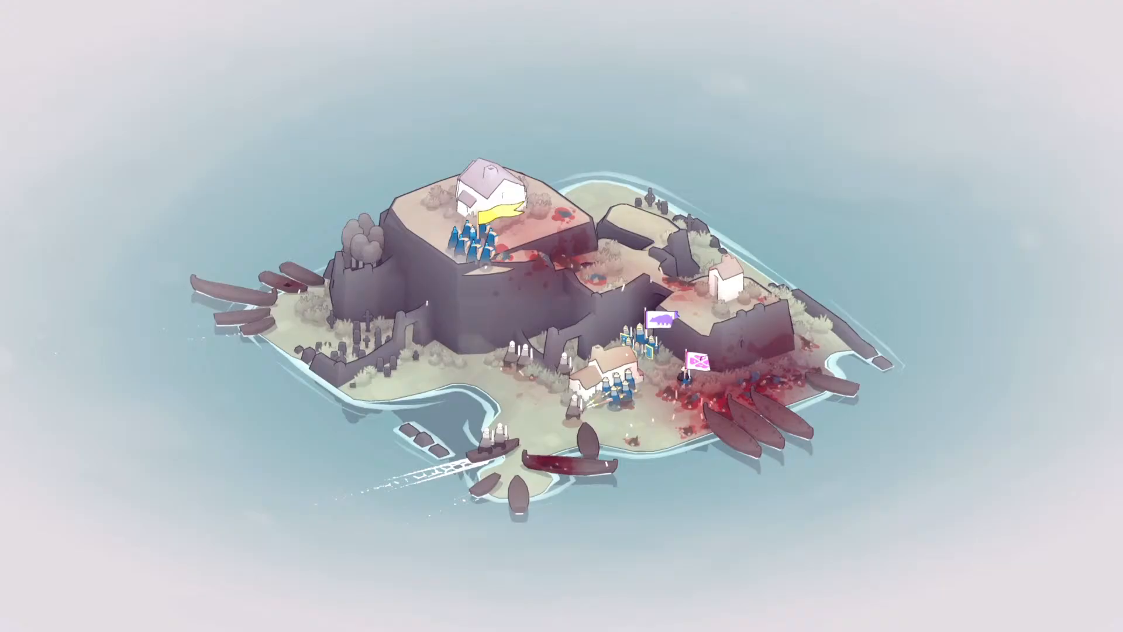
pyautogui.click(641, 340)
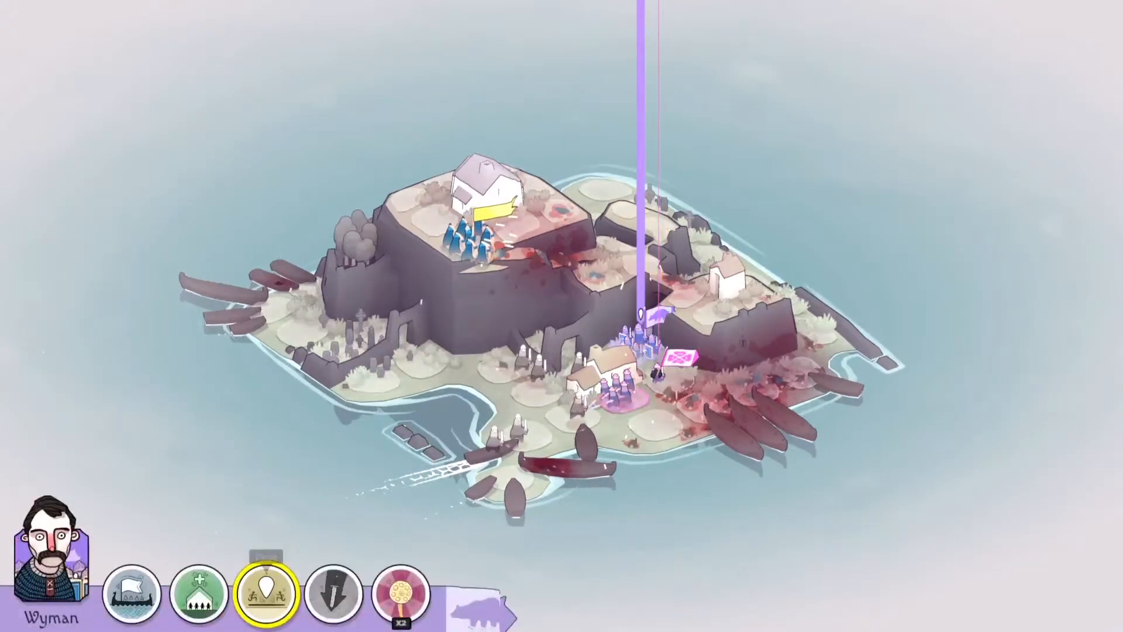
pyautogui.click(696, 402)
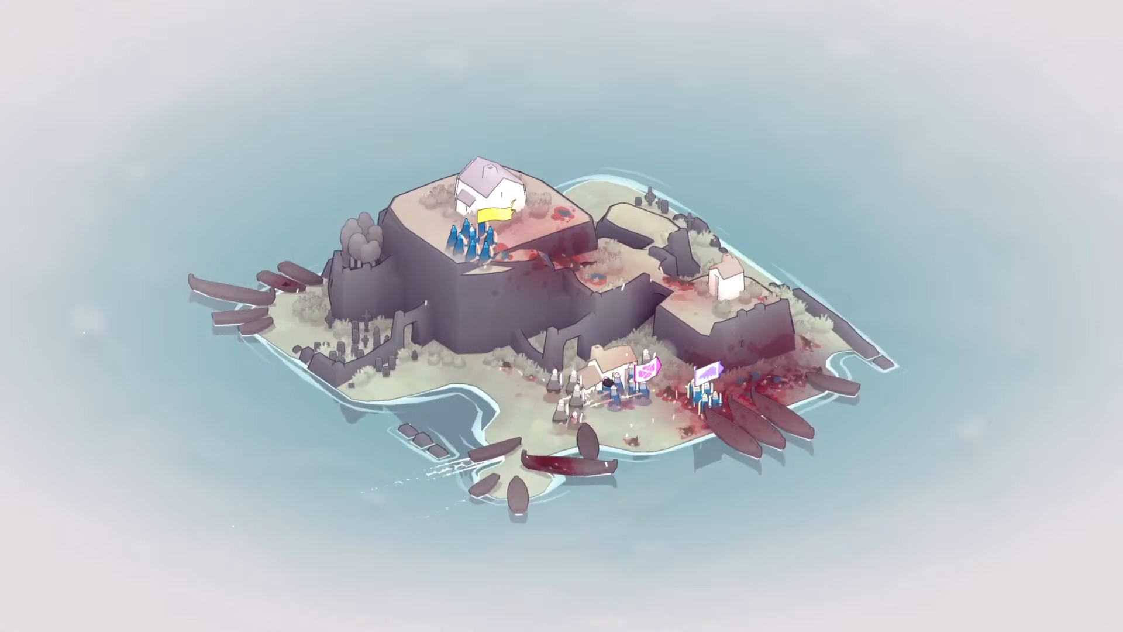
pyautogui.click(644, 383)
pyautogui.click(707, 393)
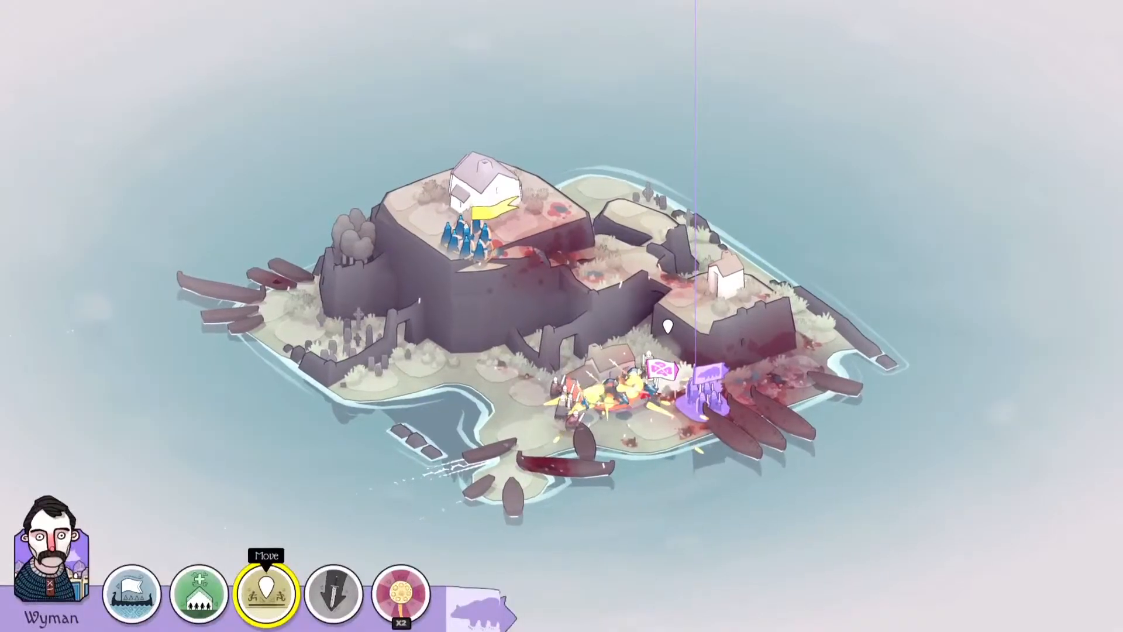
pyautogui.click(668, 326)
pyautogui.scroll(3, 696, 387)
pyautogui.click(697, 389)
pyautogui.scroll(2, 684, 356)
pyautogui.click(683, 356)
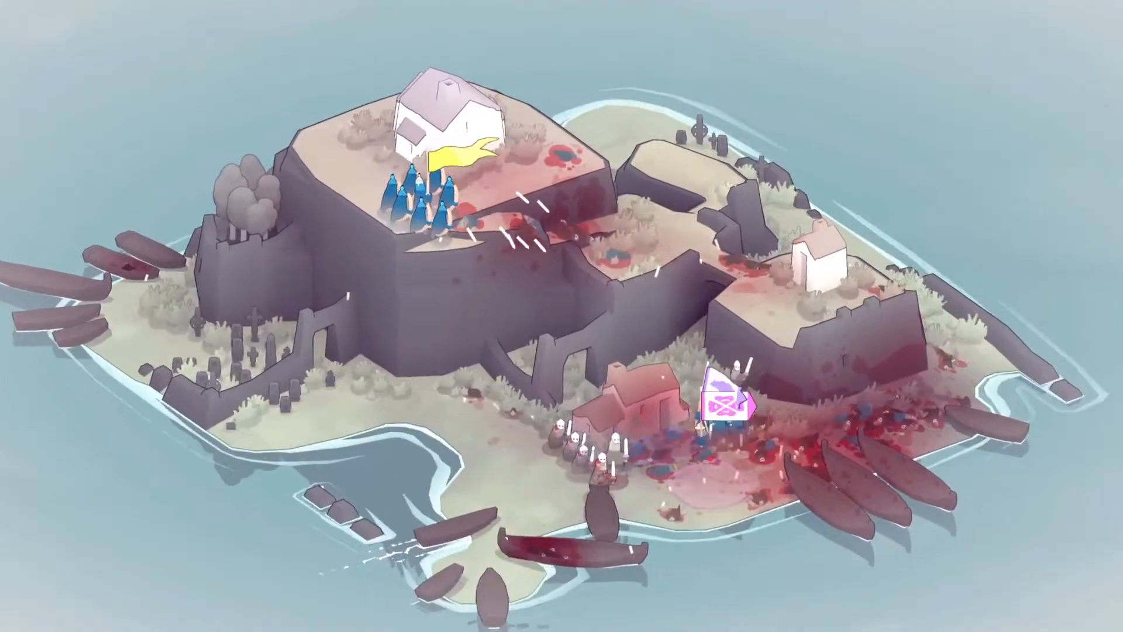
pyautogui.click(702, 398)
pyautogui.click(582, 468)
pyautogui.click(683, 404)
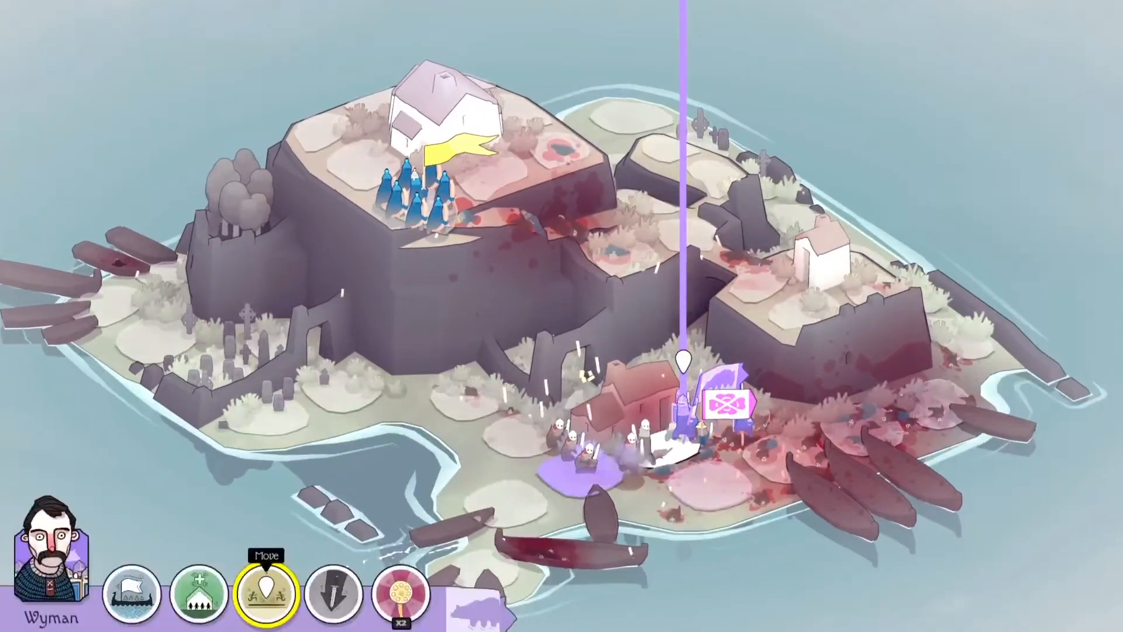
pyautogui.scroll(2, 679, 369)
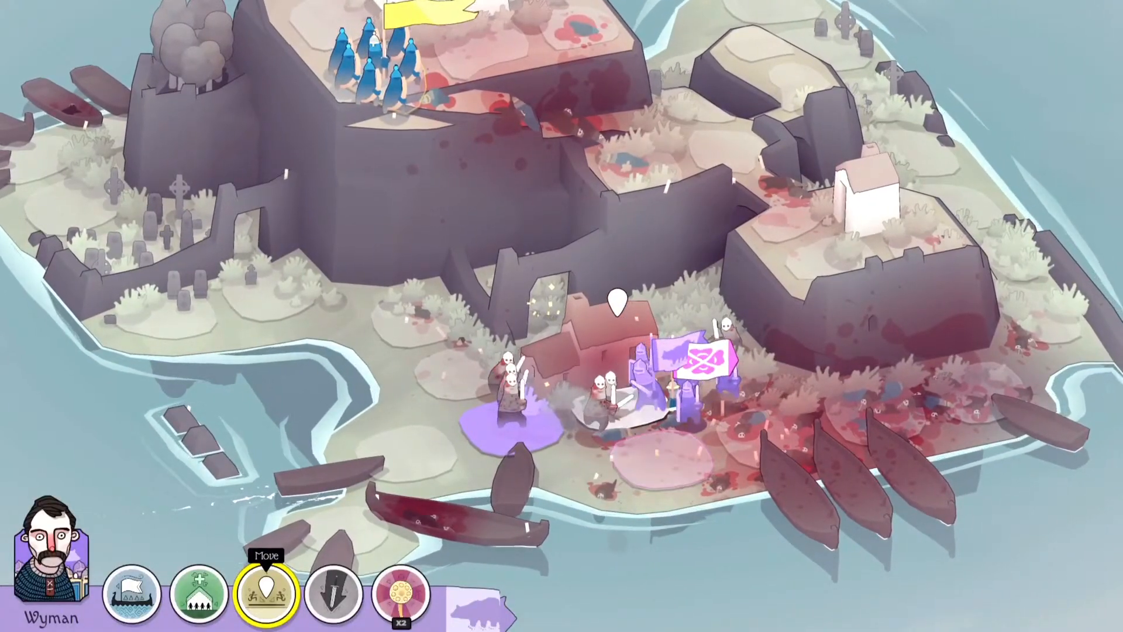
pyautogui.click(663, 459)
pyautogui.click(667, 403)
pyautogui.click(676, 404)
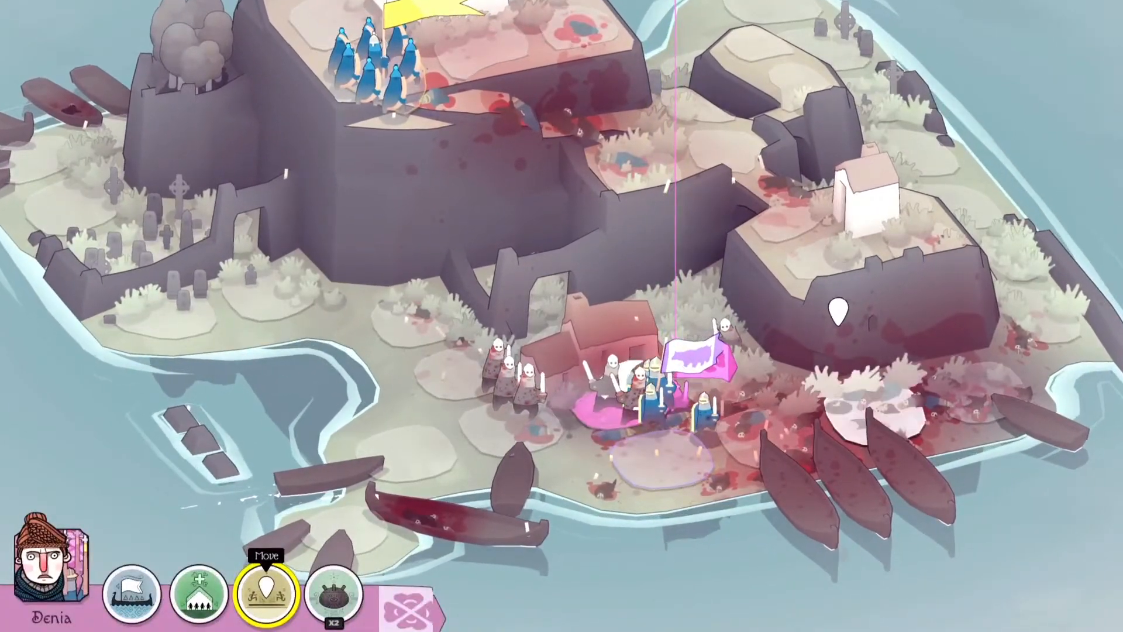
pyautogui.click(874, 410)
pyautogui.click(667, 400)
pyautogui.click(625, 404)
pyautogui.click(626, 398)
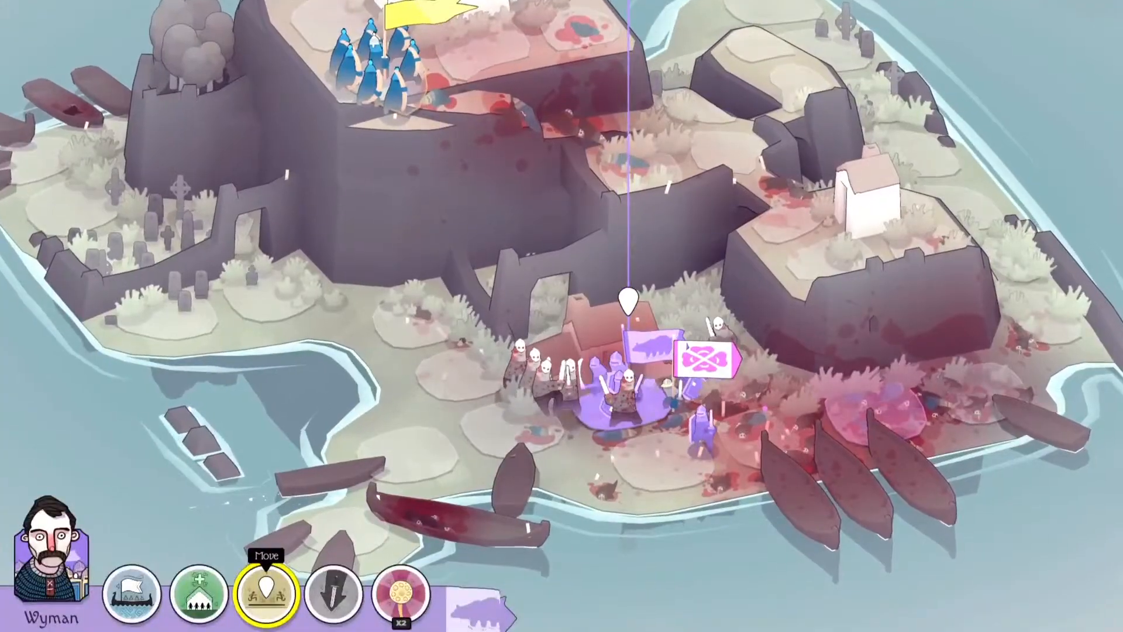
pyautogui.click(629, 398)
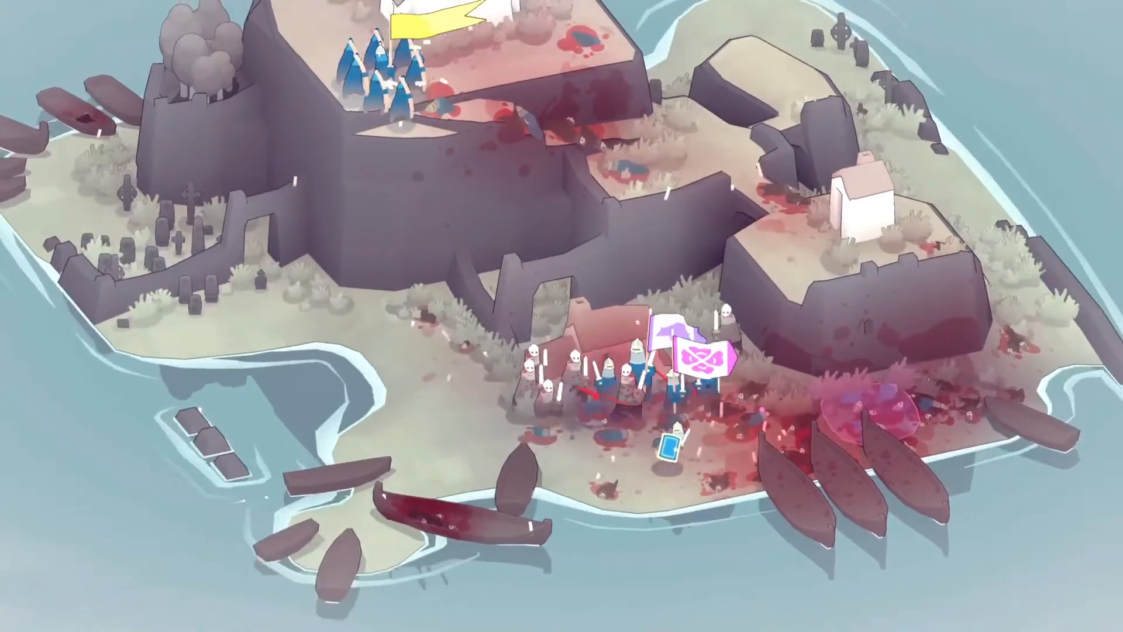
pyautogui.click(635, 392)
pyautogui.click(691, 384)
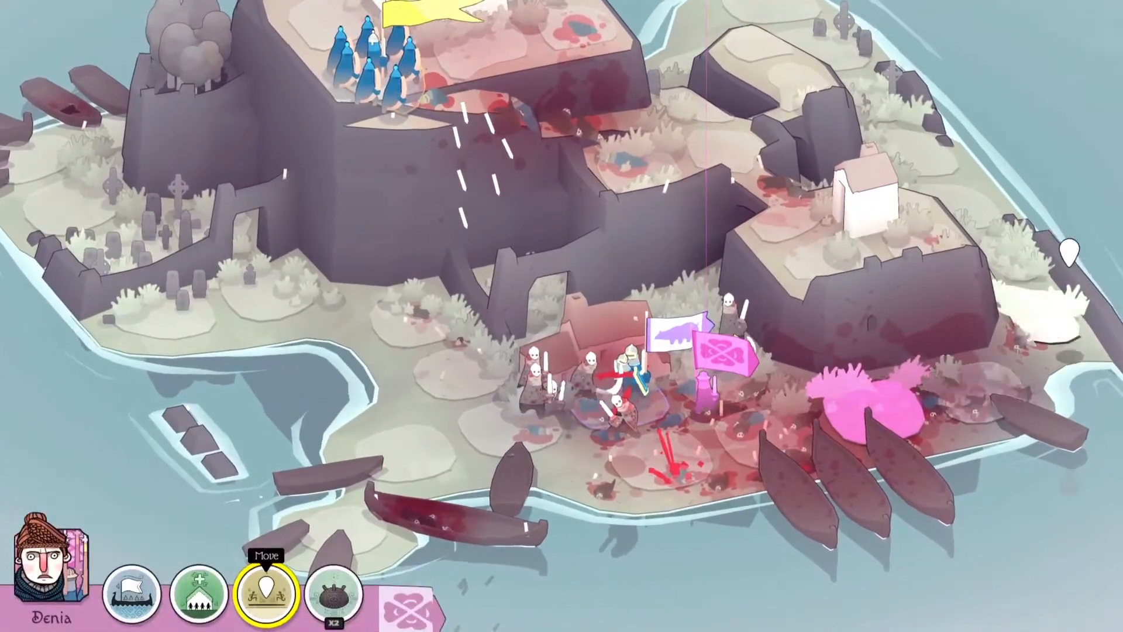
pyautogui.click(1044, 313)
pyautogui.click(794, 365)
pyautogui.click(658, 351)
pyautogui.press('Right')
pyautogui.press('Right')
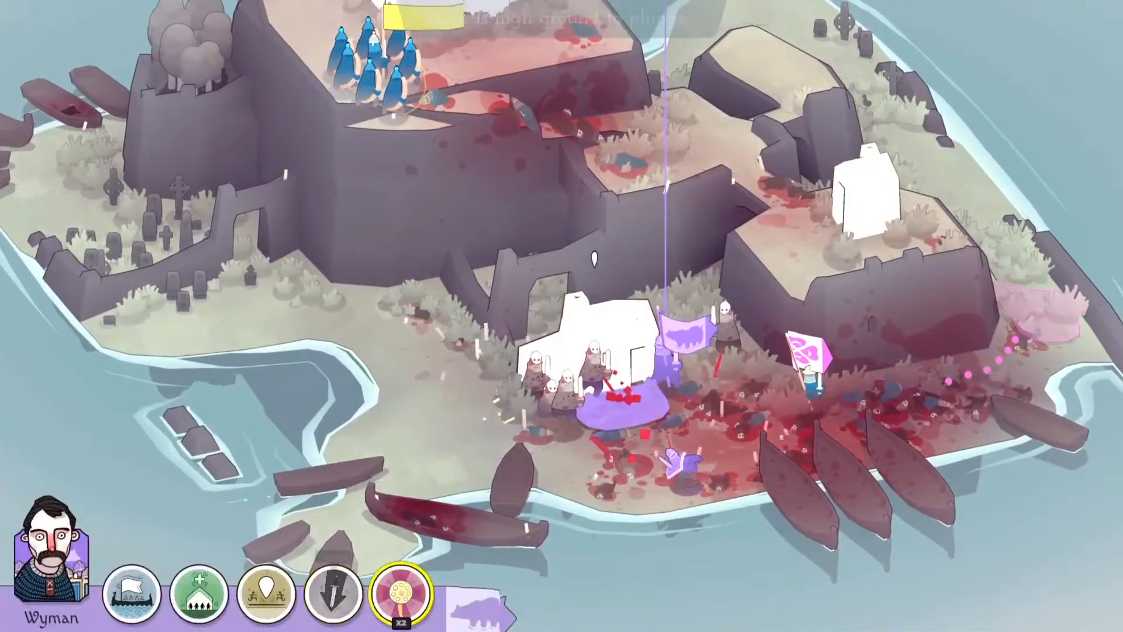
# - Preview the shore battle full screen, following Wyman's war horn call and Denia's mine placement near the beached boats
pyautogui.press('Return')
pyautogui.click(728, 374)
pyautogui.click(859, 378)
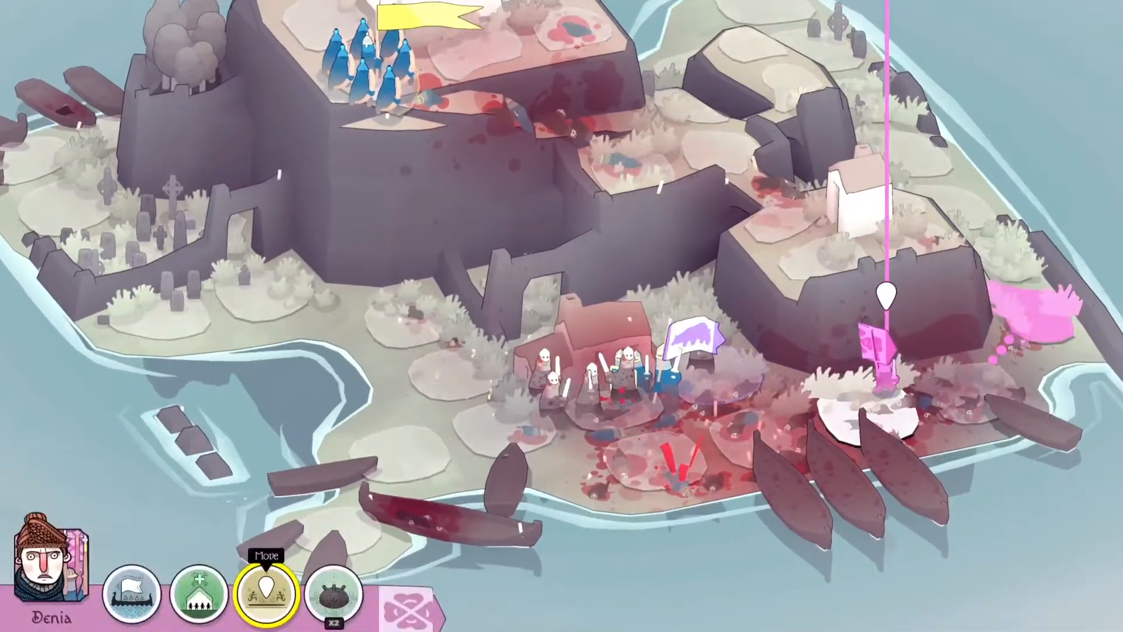
pyautogui.press('Left')
pyautogui.press('Right')
pyautogui.press('Right')
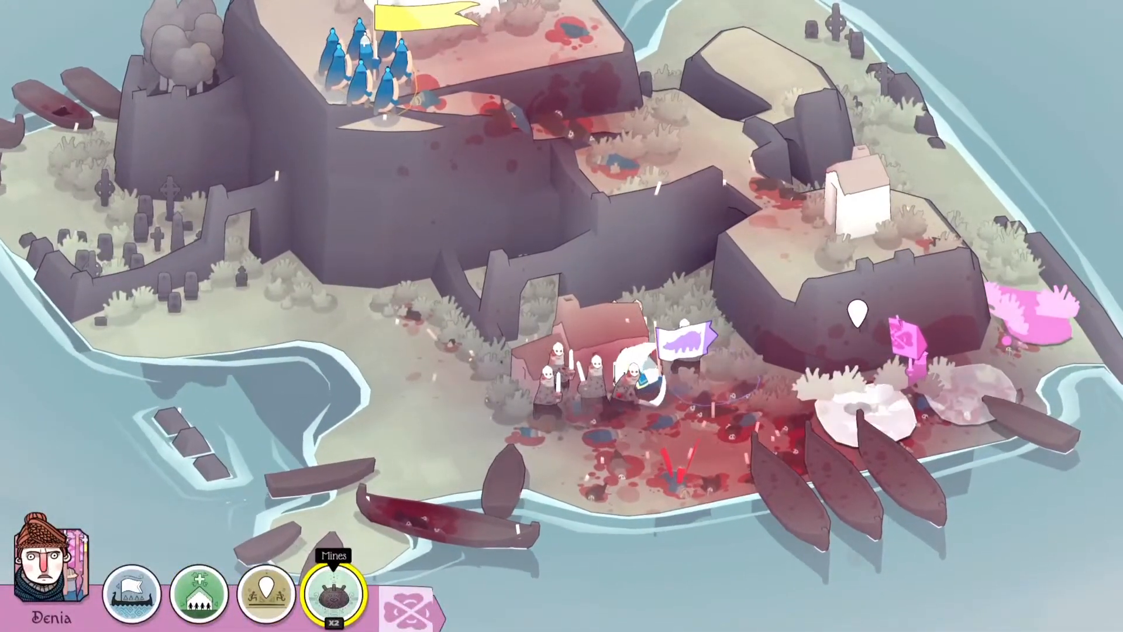
pyautogui.press('Return')
pyautogui.press('Left')
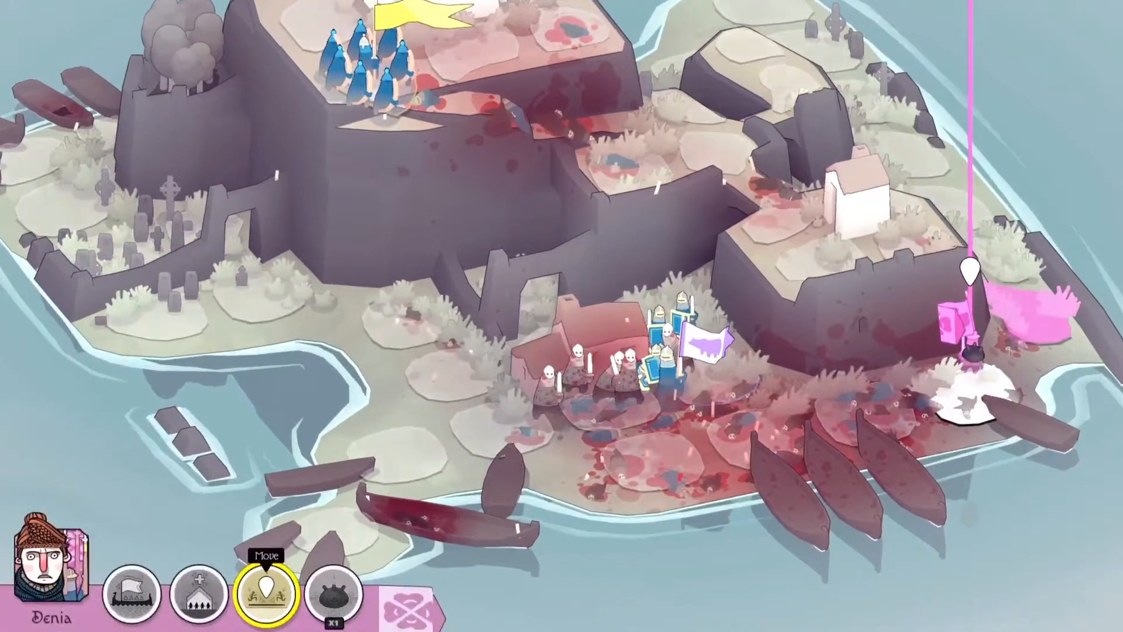
pyautogui.press('Left')
pyautogui.scroll(-5, 562, 315)
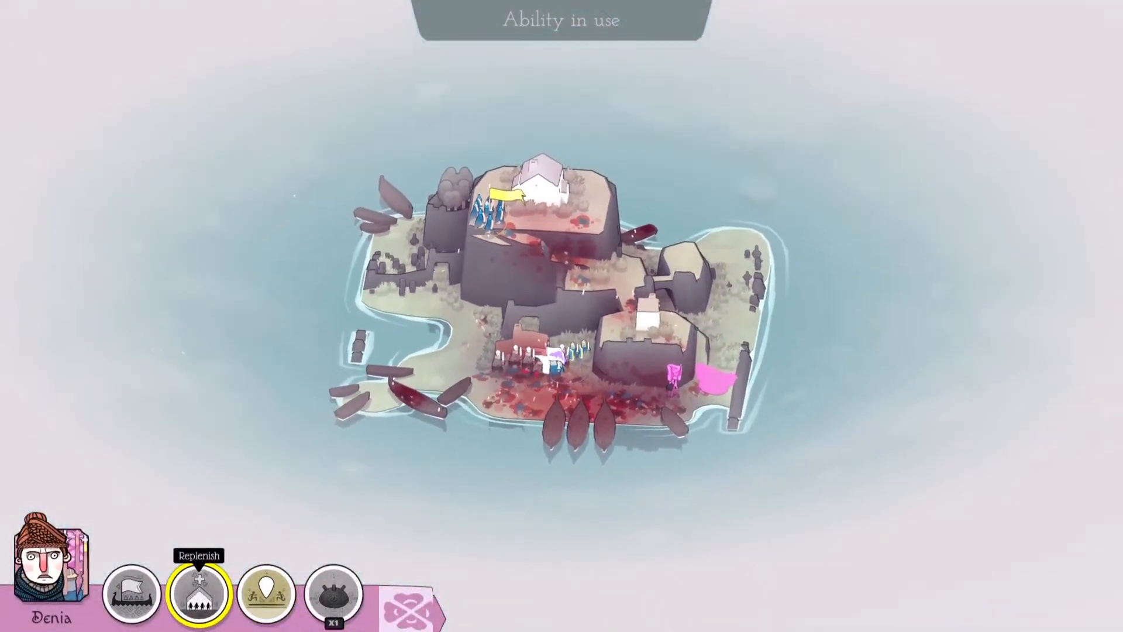
pyautogui.press('Tab')
pyautogui.scroll(5, 562, 316)
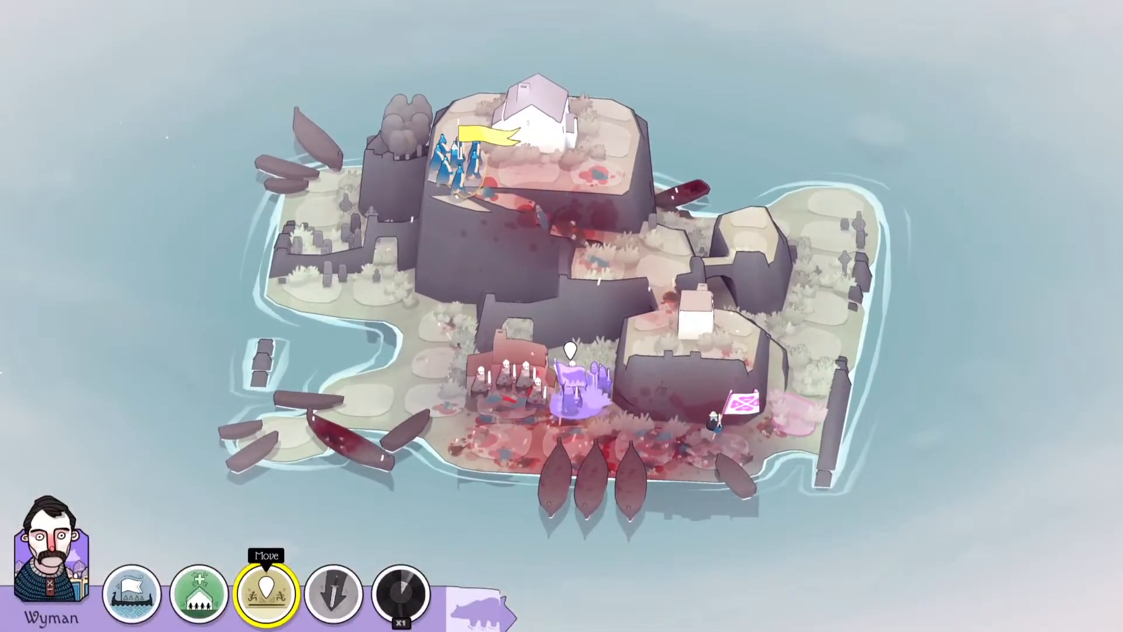
pyautogui.press('Escape')
pyautogui.press('Tab')
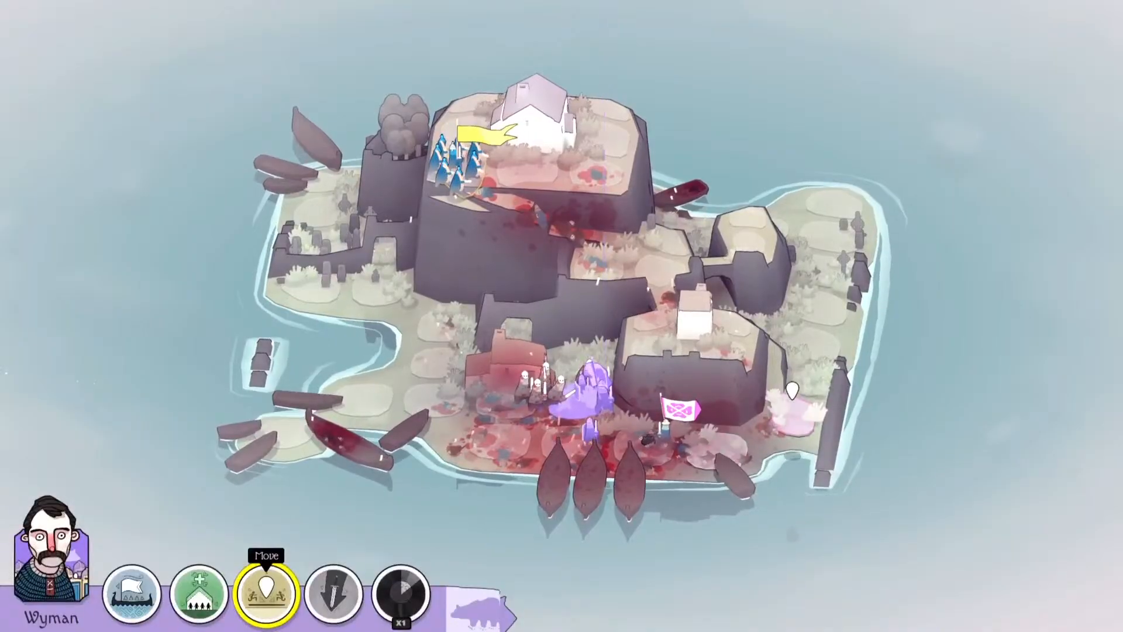
pyautogui.press('Tab')
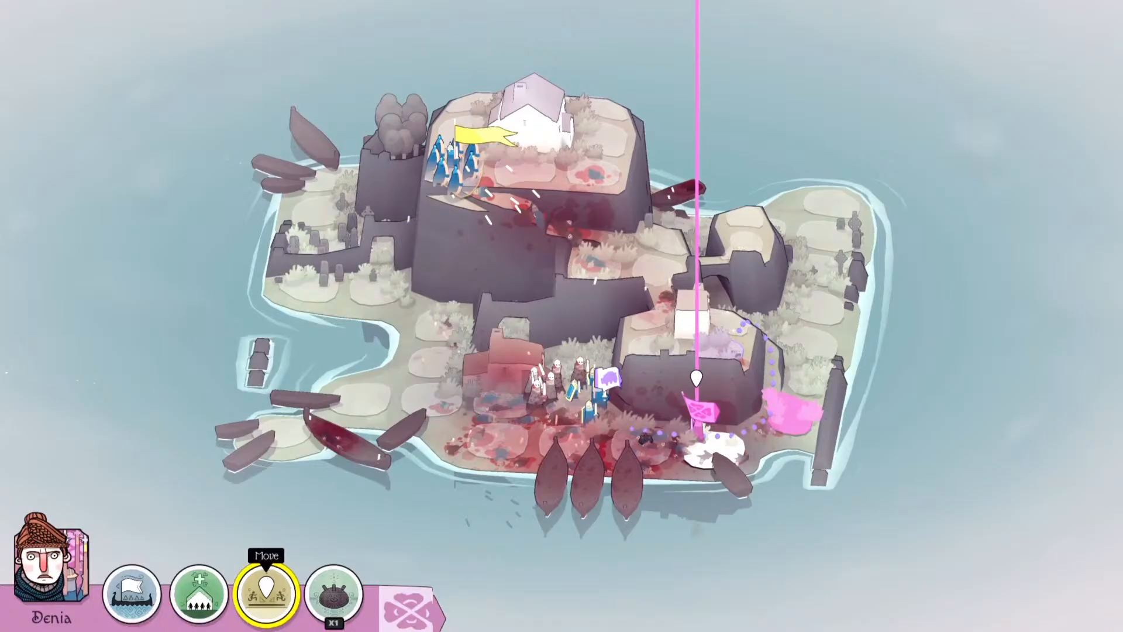
# - Watch the footage of Denia leaving for the hilltop house to replenish while Wyman's squad retreats along the shore
pyautogui.press('Left')
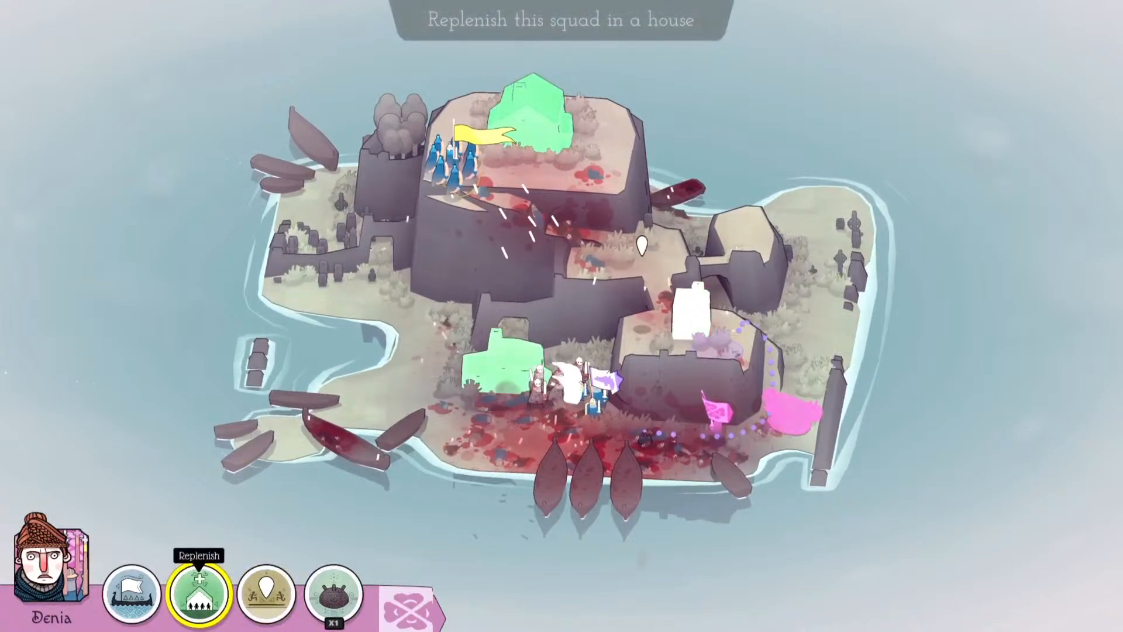
pyautogui.press('Up')
pyautogui.press('Return')
pyautogui.press('Tab')
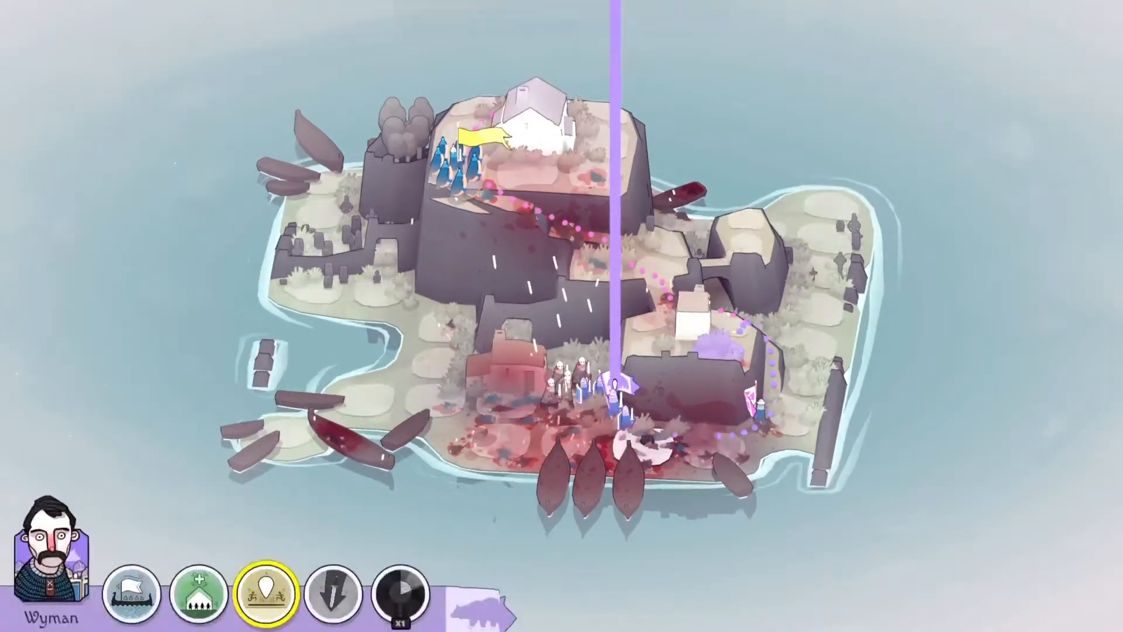
pyautogui.press('Right')
pyautogui.press('Return')
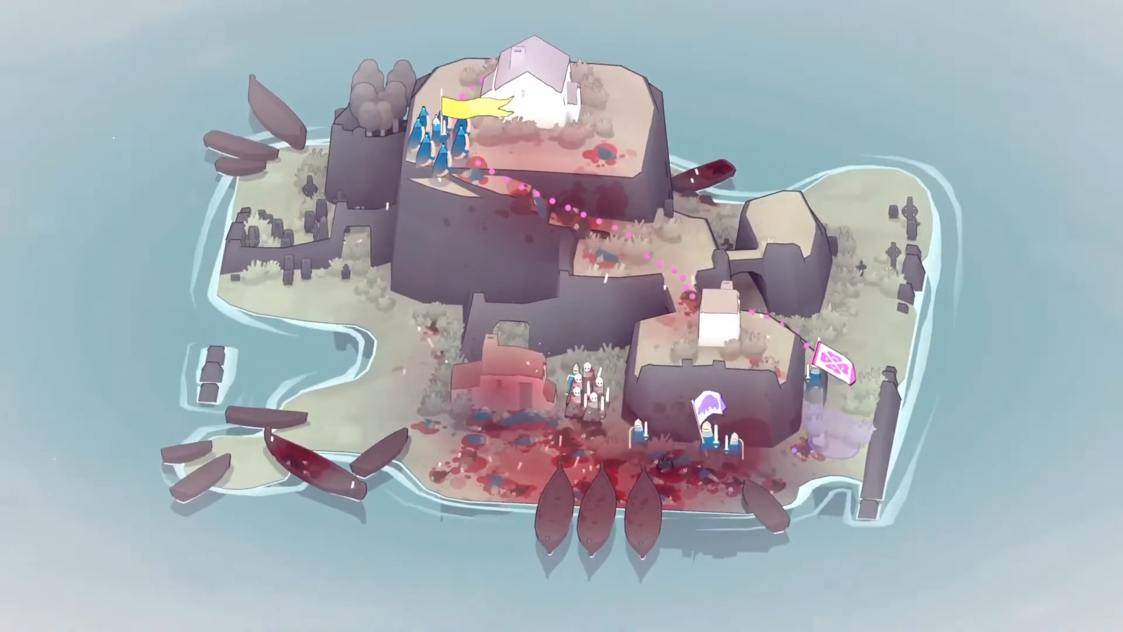
pyautogui.press('Tab')
pyautogui.press('Return')
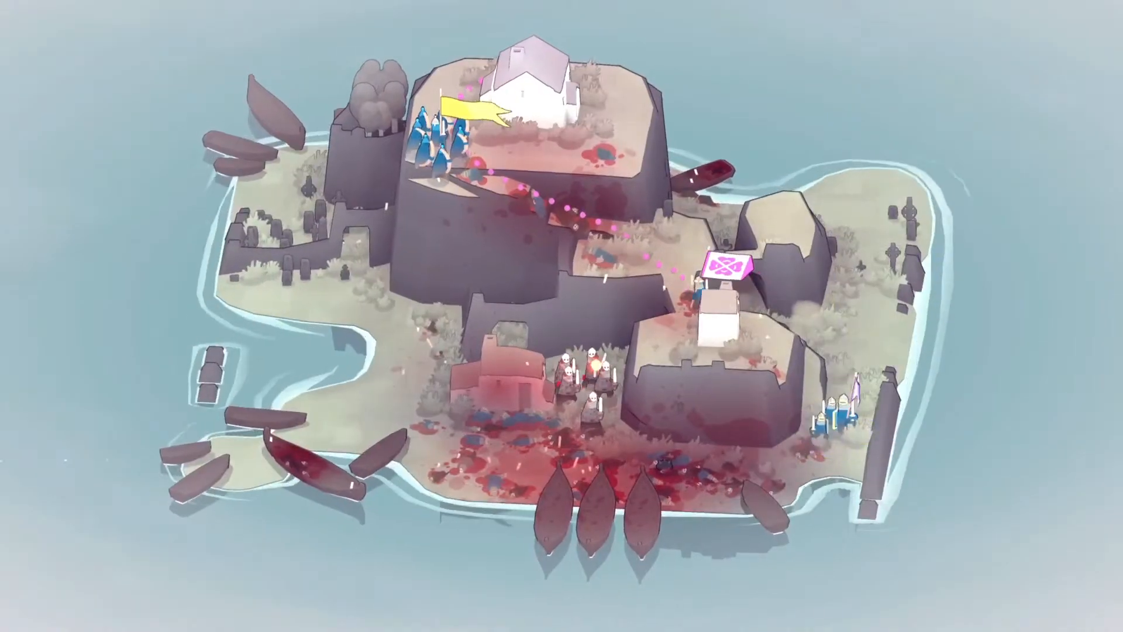
pyautogui.press('Tab')
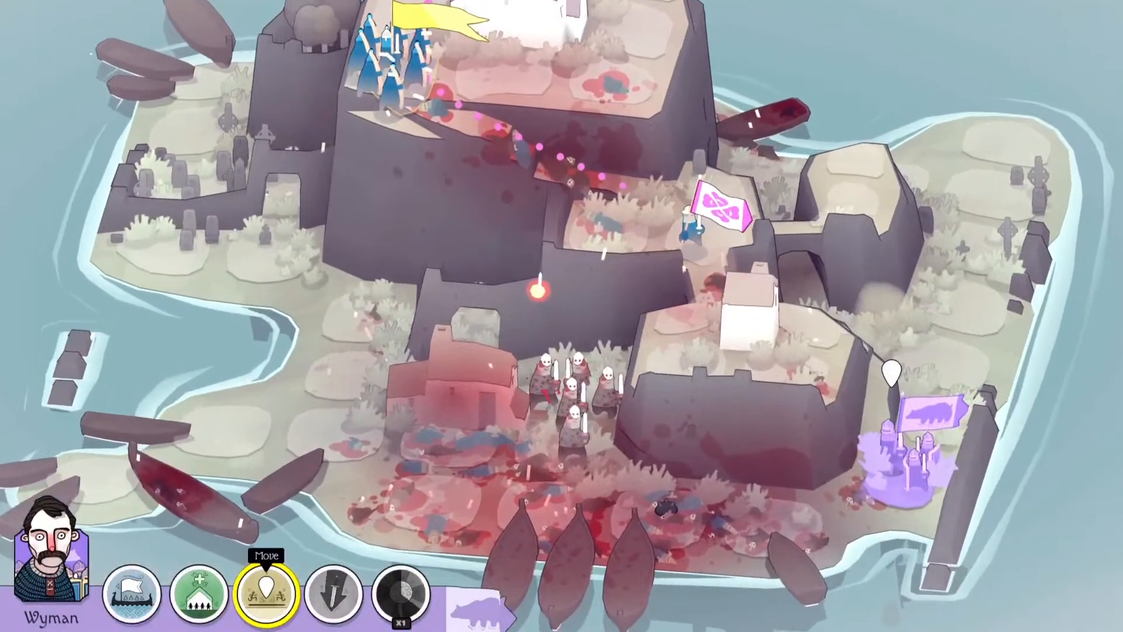
pyautogui.press('Return')
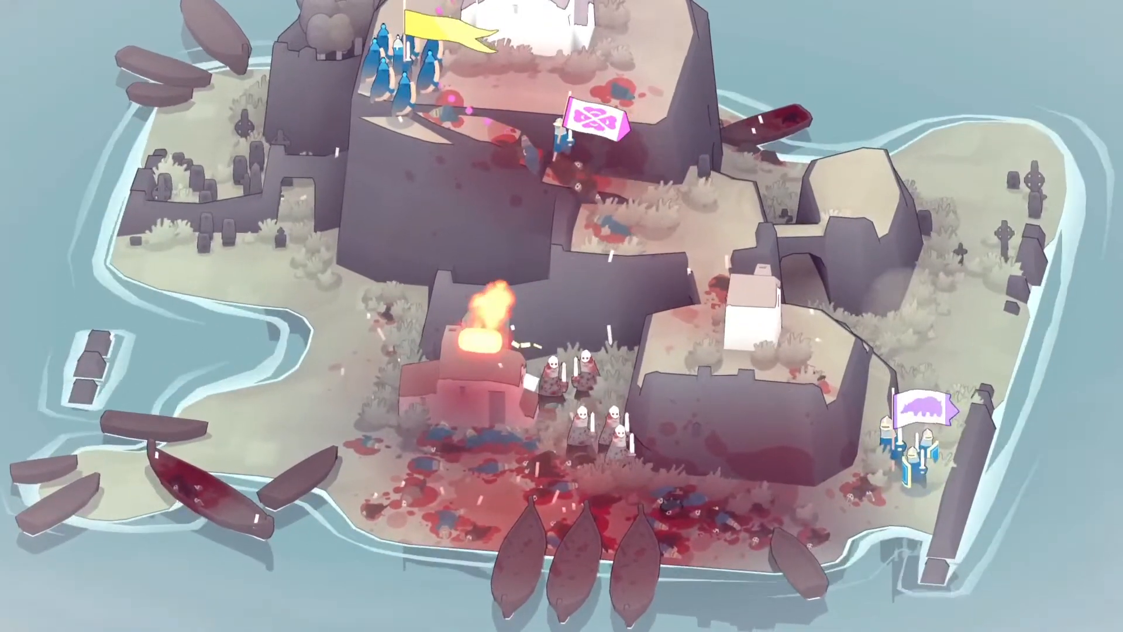
pyautogui.press('Tab')
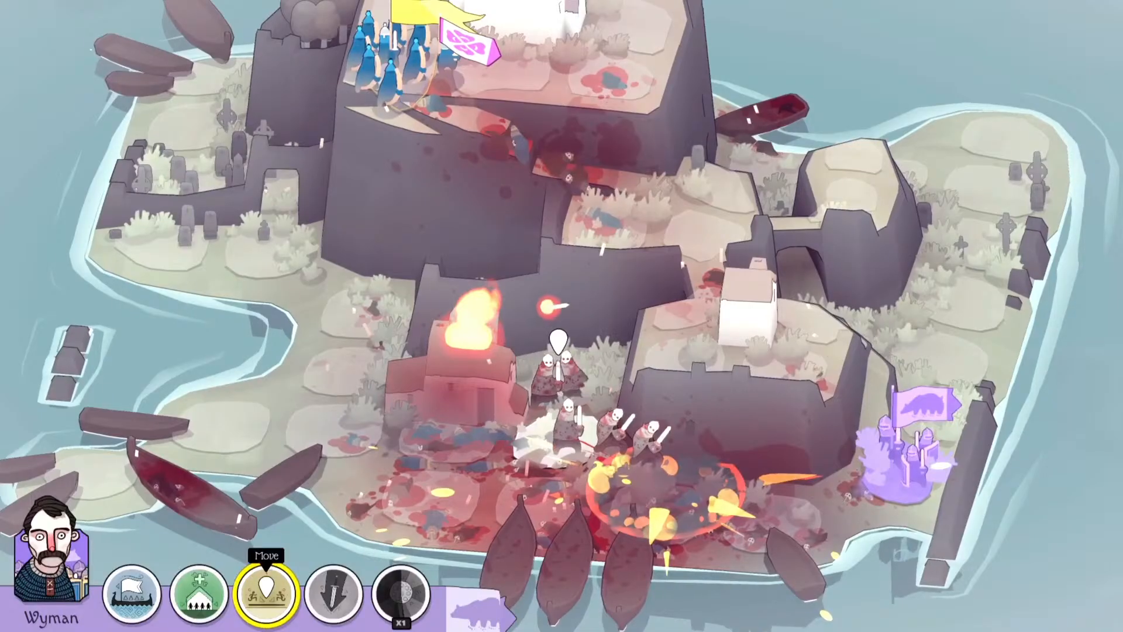
# - Watch the footage of the mine blast and Wyman's squad fighting and fleeing past the beached boats
pyautogui.press('Return')
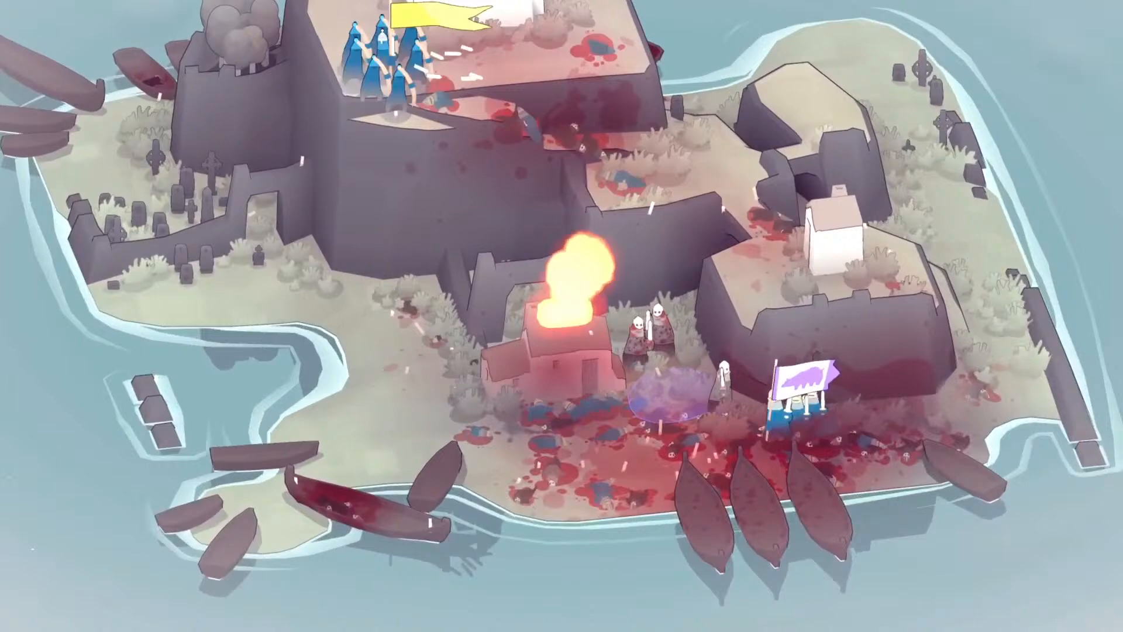
pyautogui.press('1')
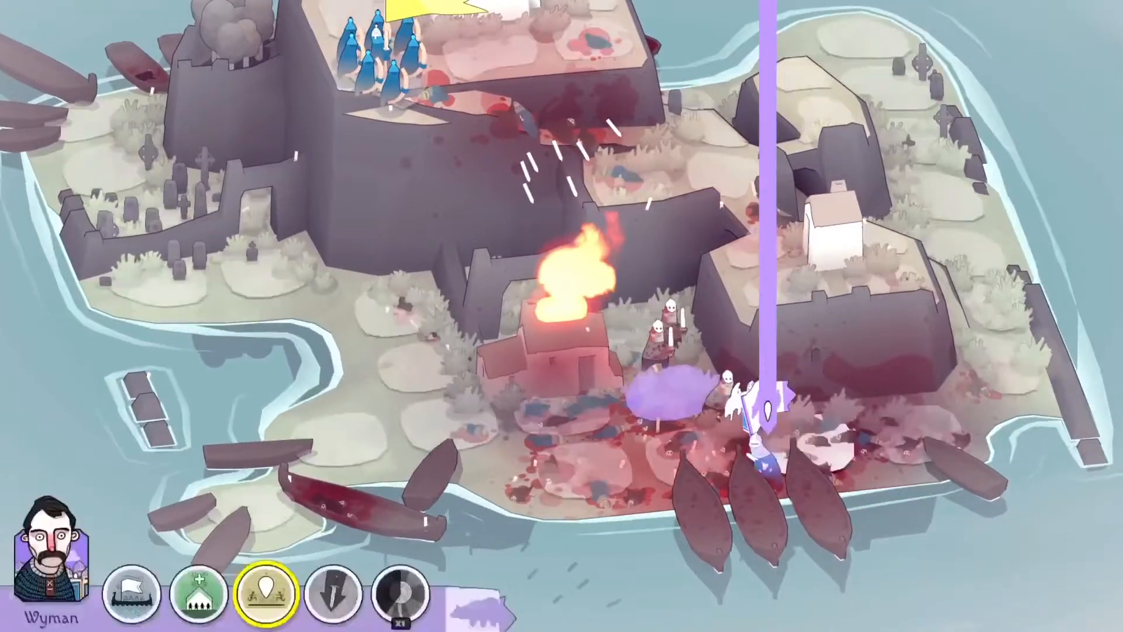
pyautogui.press('Return')
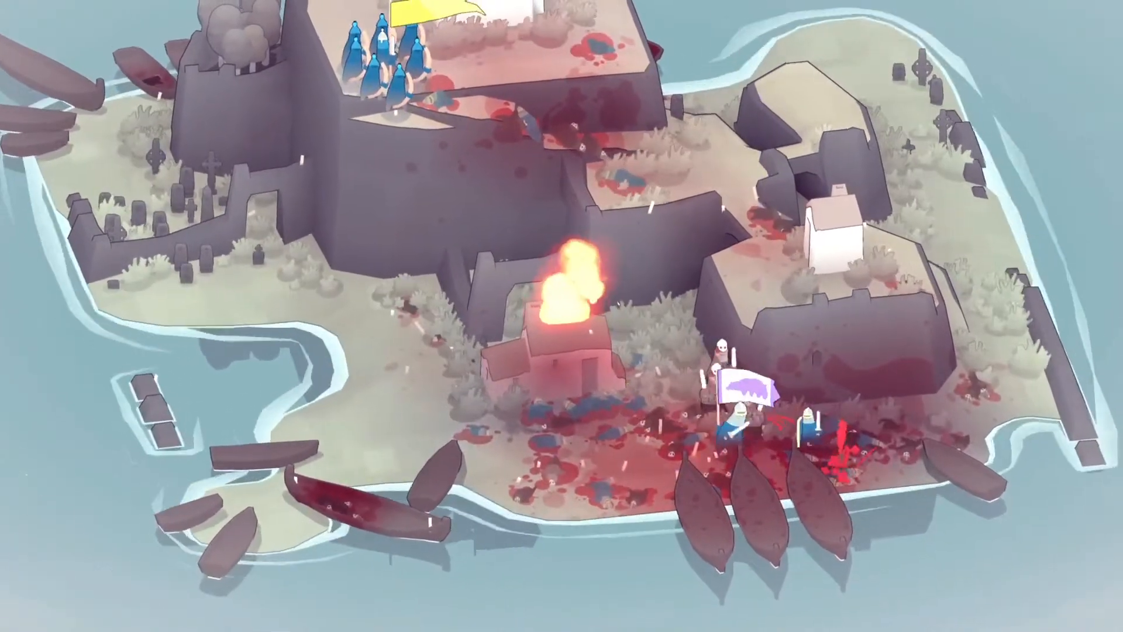
pyautogui.press('1')
pyautogui.press('Return')
pyautogui.press('1')
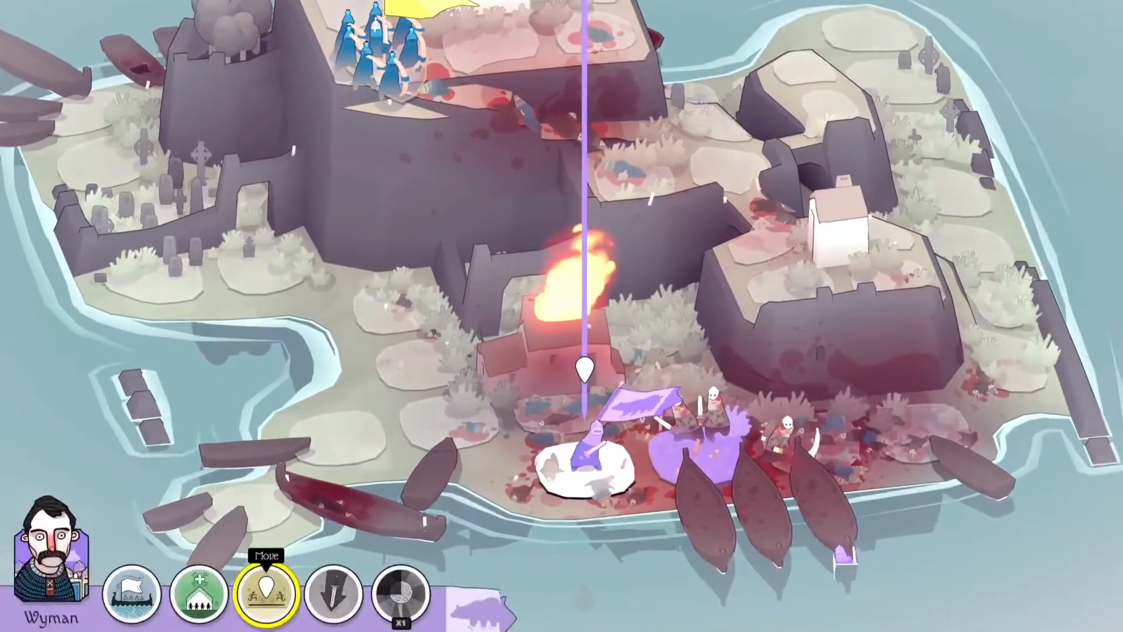
pyautogui.press('Return')
pyautogui.press('1')
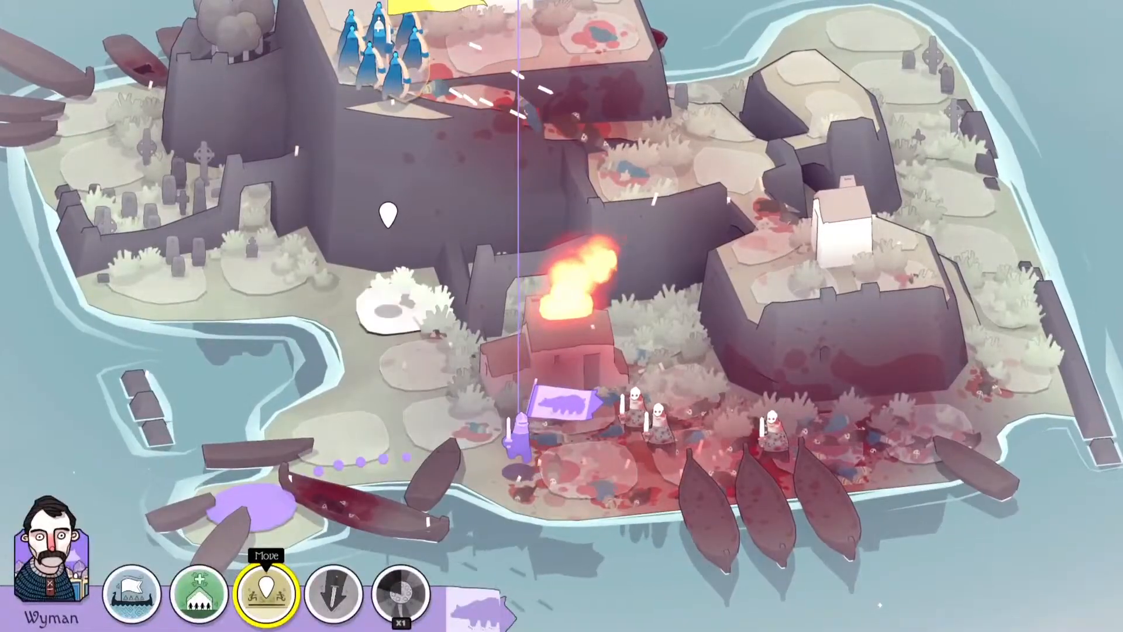
pyautogui.scroll(-5, 561, 316)
pyautogui.press('Return')
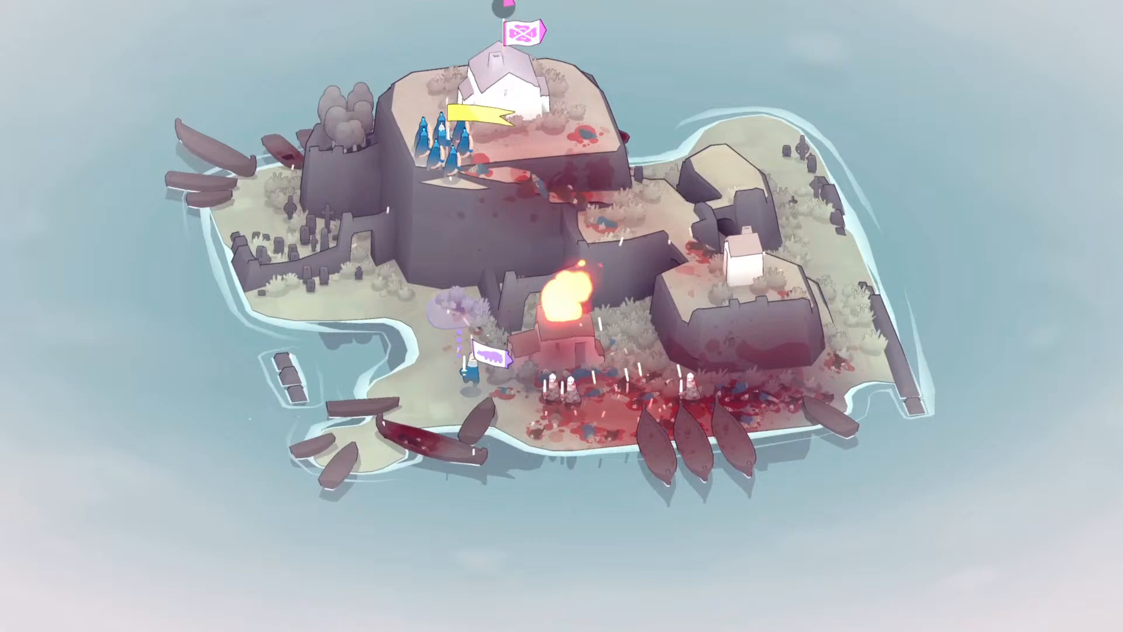
# - Examine Wyman's escape around the burning house and his use of the war horn beside the small cliff
pyautogui.press('a')
pyautogui.press('Tab')
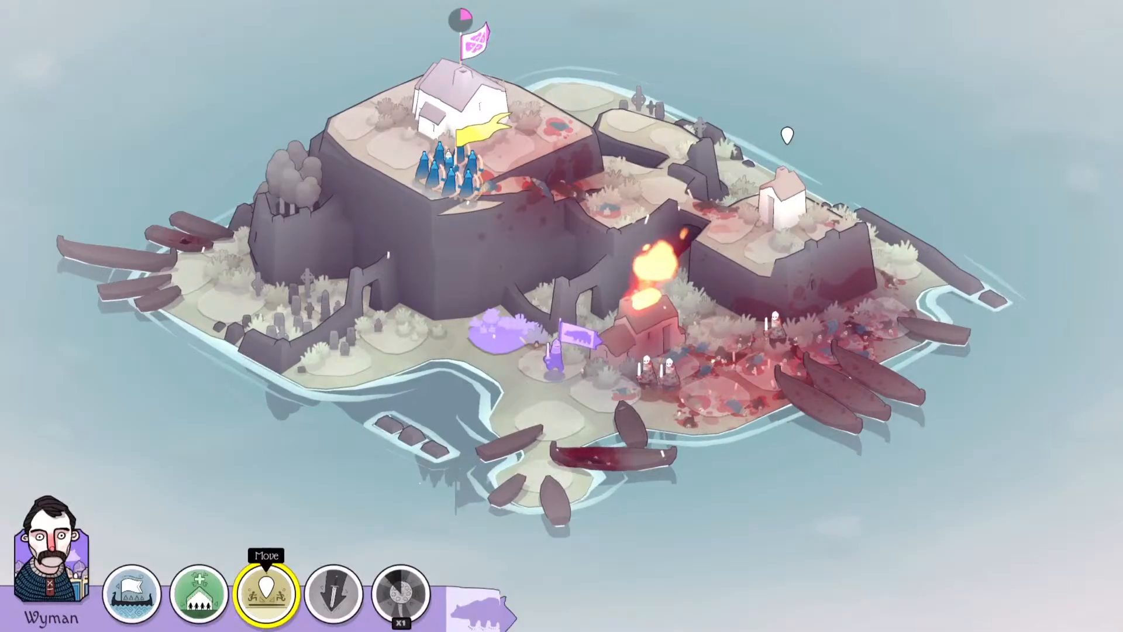
pyautogui.click(817, 100)
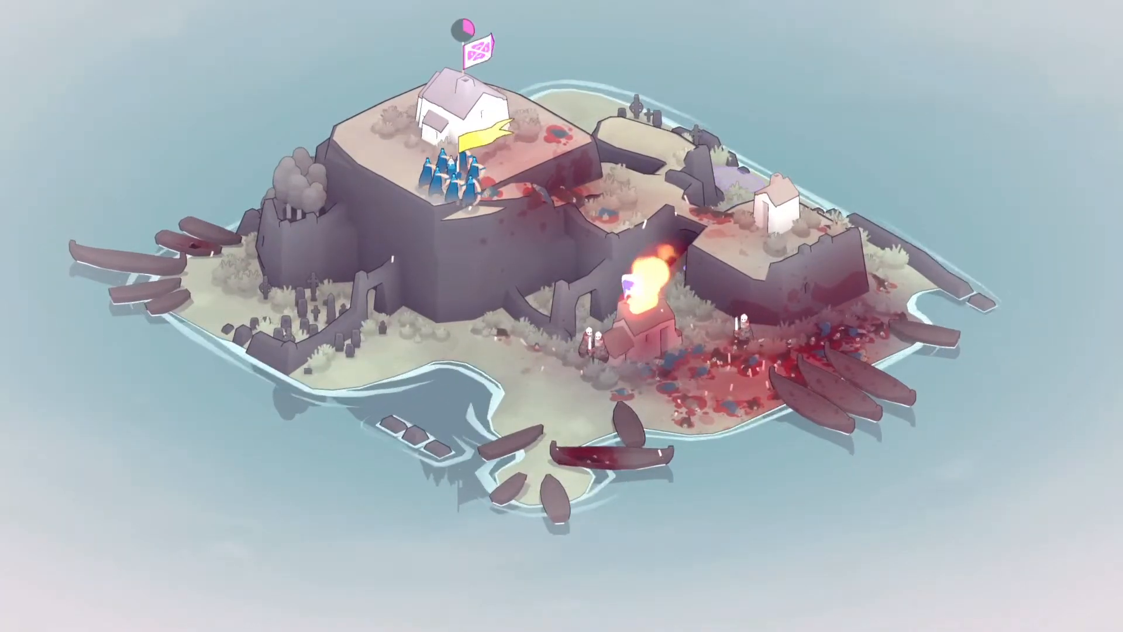
pyautogui.press('Tab')
pyautogui.press('Right')
pyautogui.press('Right')
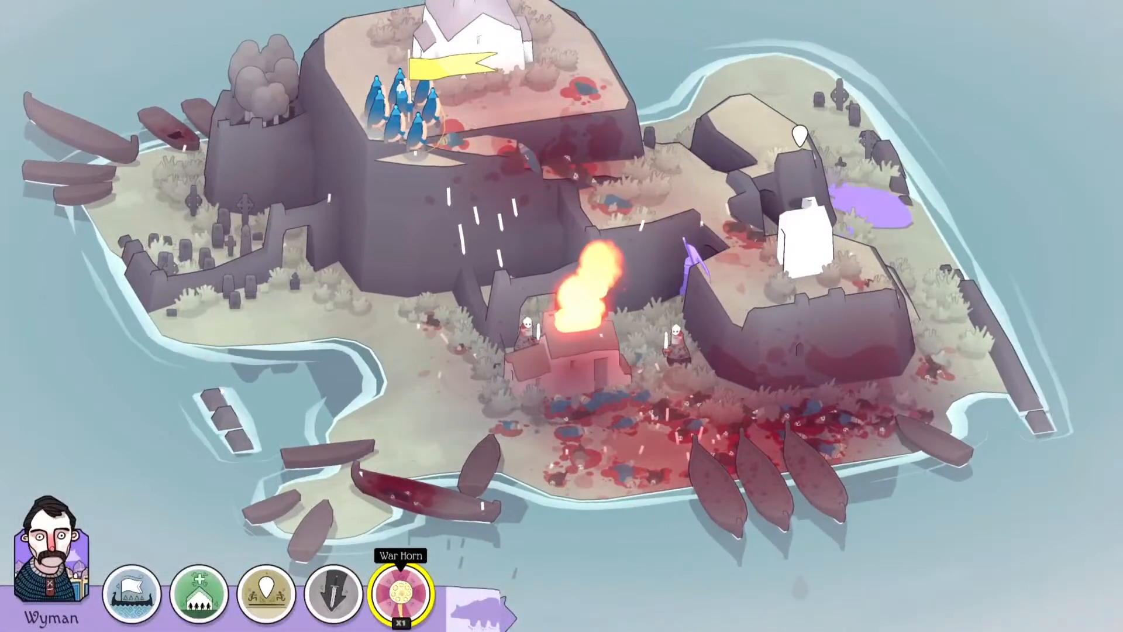
pyautogui.click(800, 136)
pyautogui.click(634, 271)
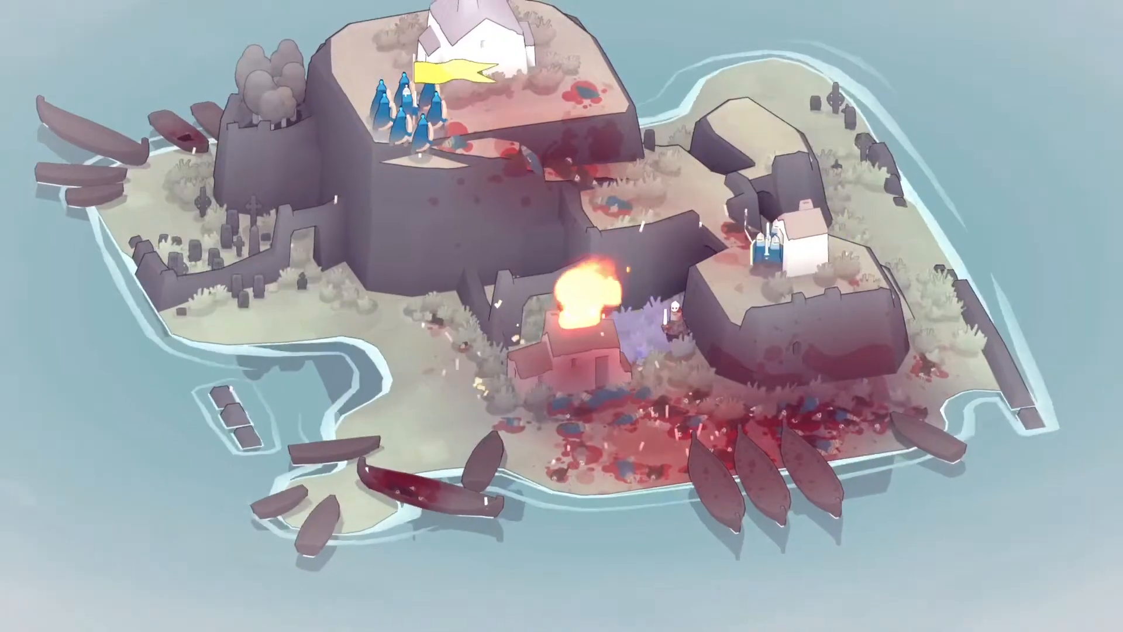
pyautogui.press('Tab')
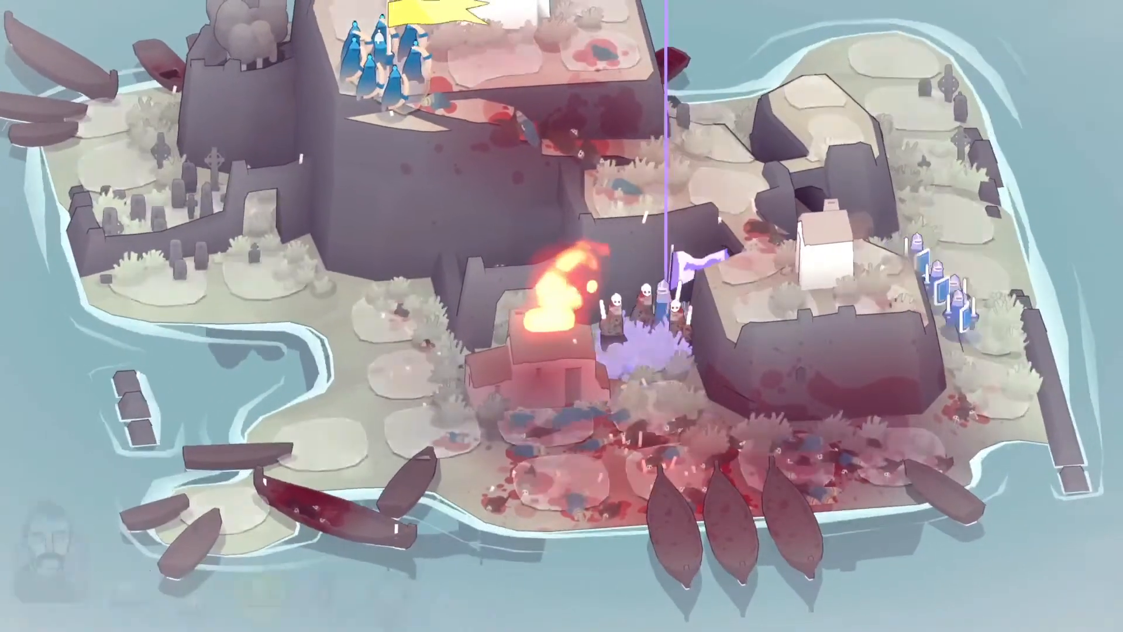
# - Watch the reinforced squad's fight against the remaining raiders between the burning house and the small cliff
pyautogui.press('Tab')
pyautogui.press('Left')
pyautogui.press('Return')
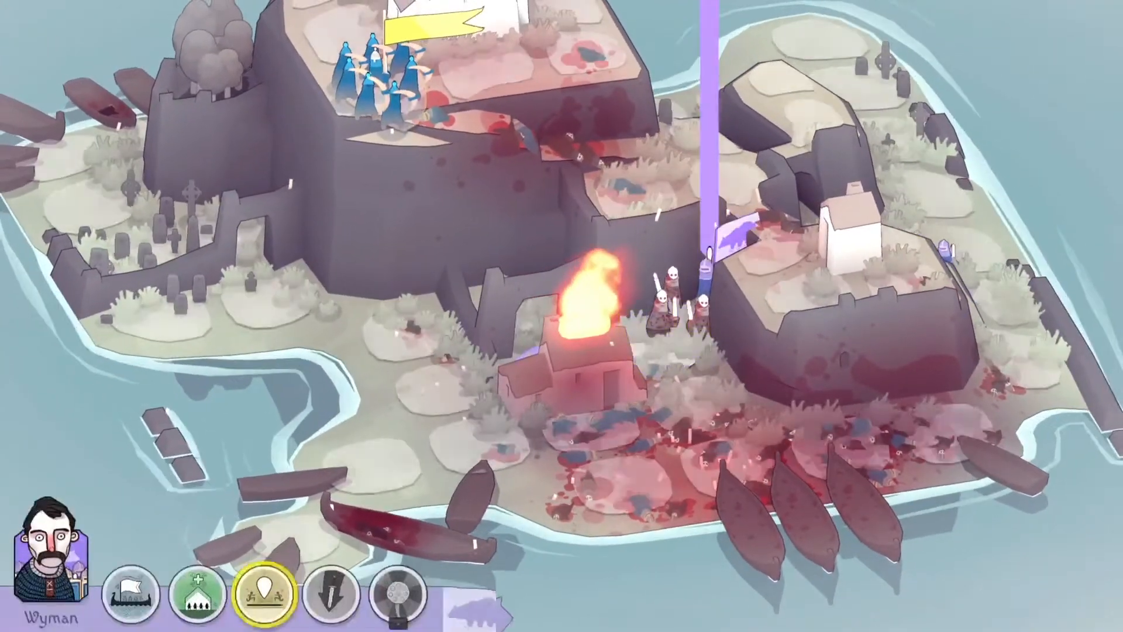
pyautogui.press('Tab')
pyautogui.press('Down')
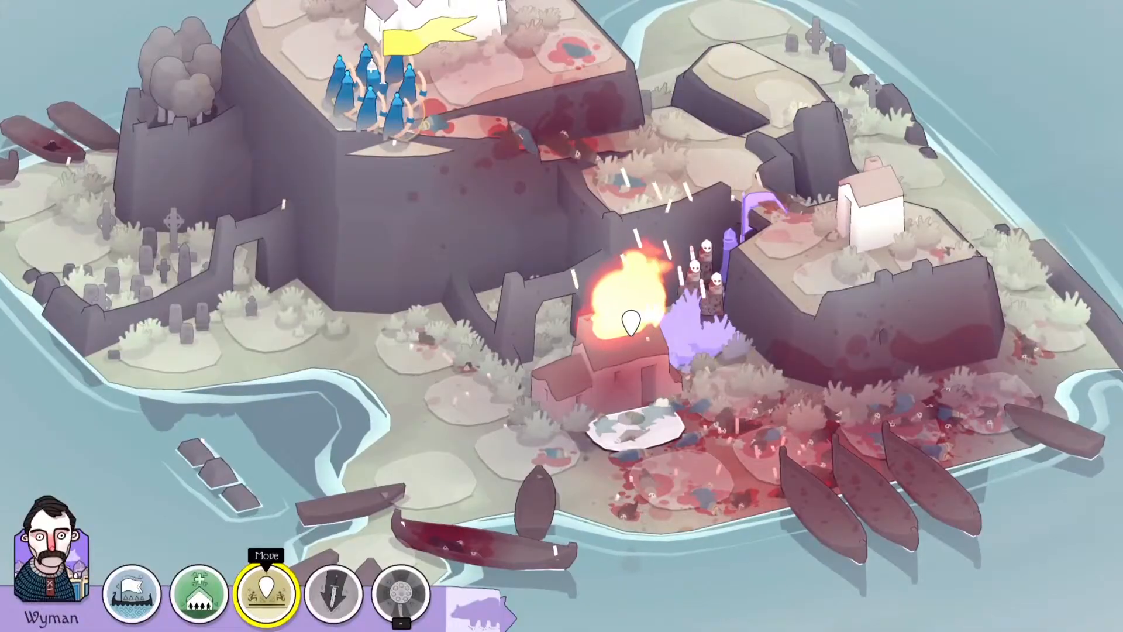
pyautogui.press('Right')
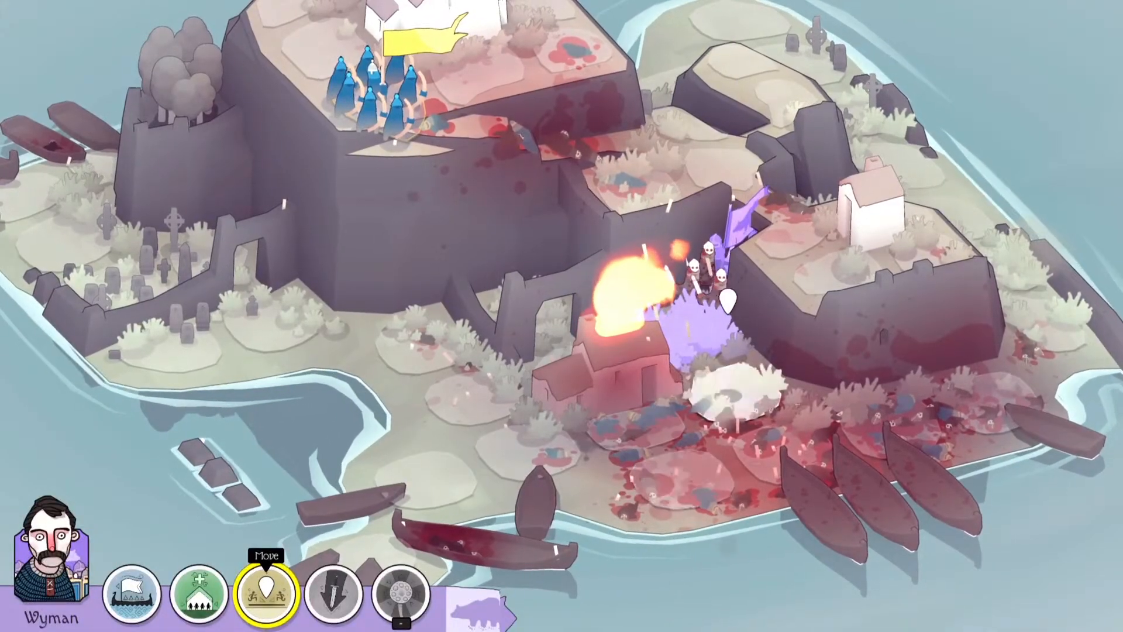
pyautogui.press('Return')
pyautogui.press('Tab')
pyautogui.press('Return')
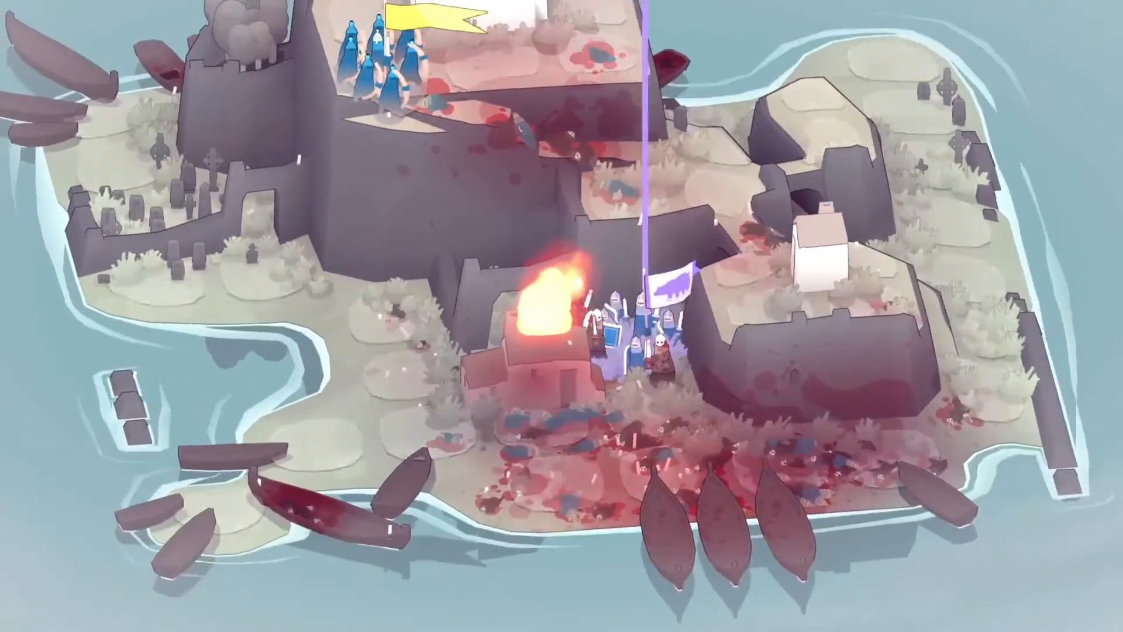
pyautogui.press('Tab')
pyautogui.press('Down')
pyautogui.press('Right')
pyautogui.press('Return')
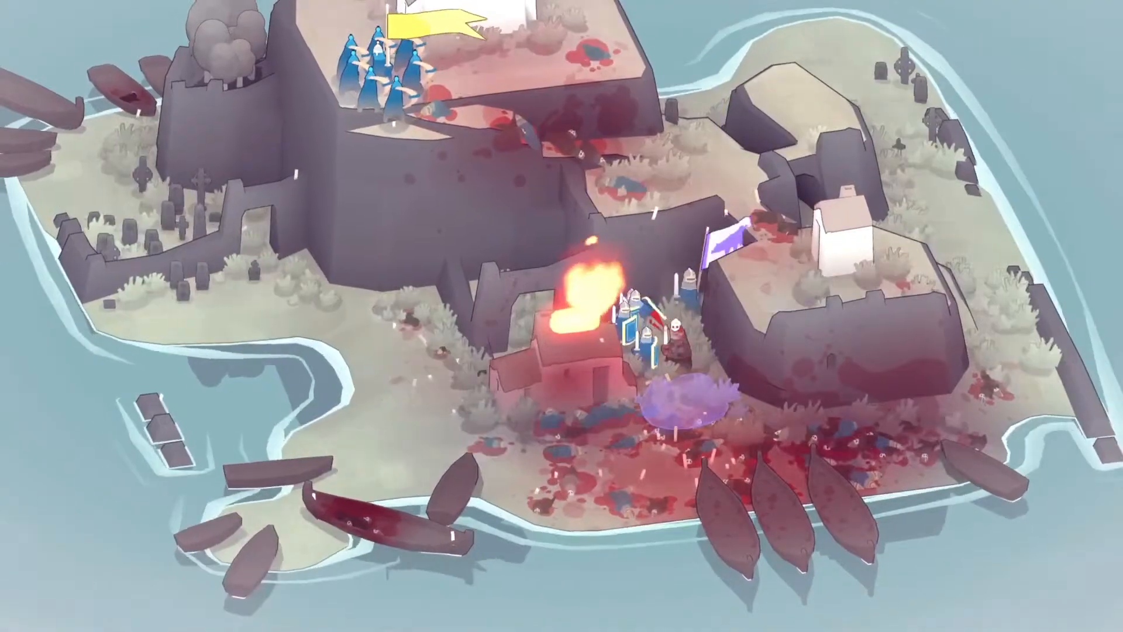
pyautogui.press('Tab')
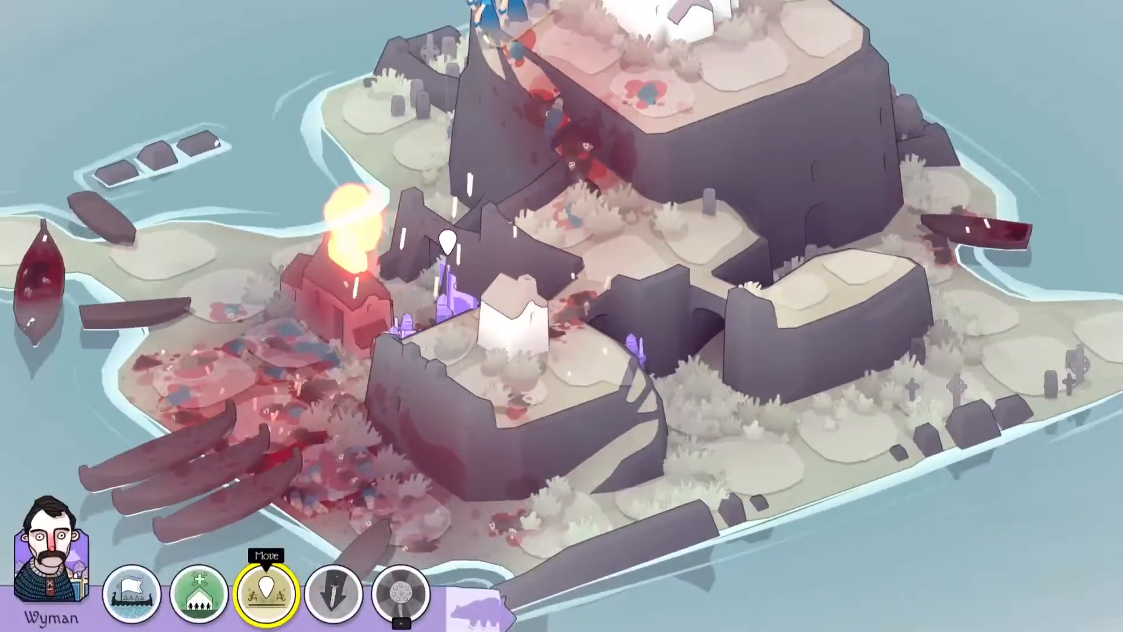
# - Go back to Wyman's last war horn call and rewatch the reinforcements and the fight behind the burning house
pyautogui.press('Return')
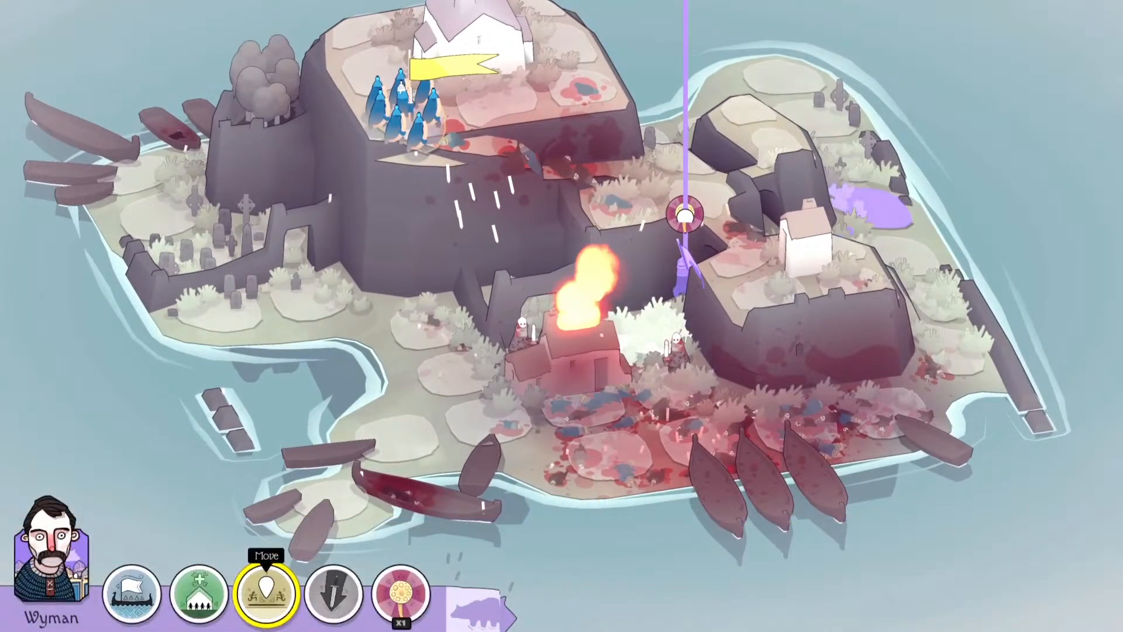
pyautogui.press('Right')
pyautogui.press('Right')
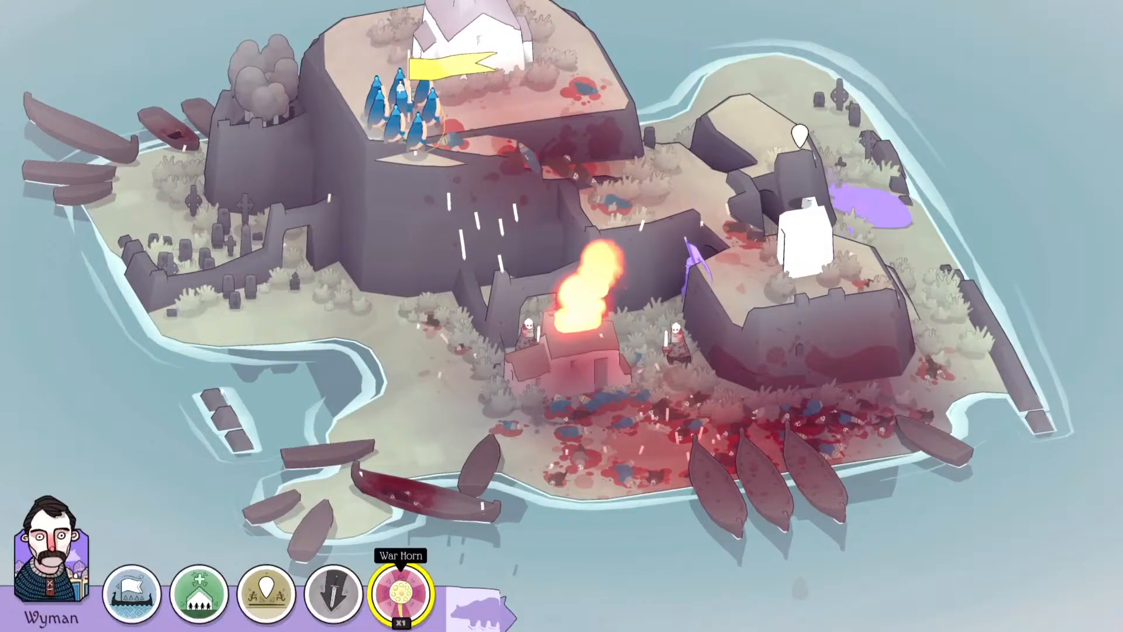
pyautogui.press('Left')
pyautogui.press('Left')
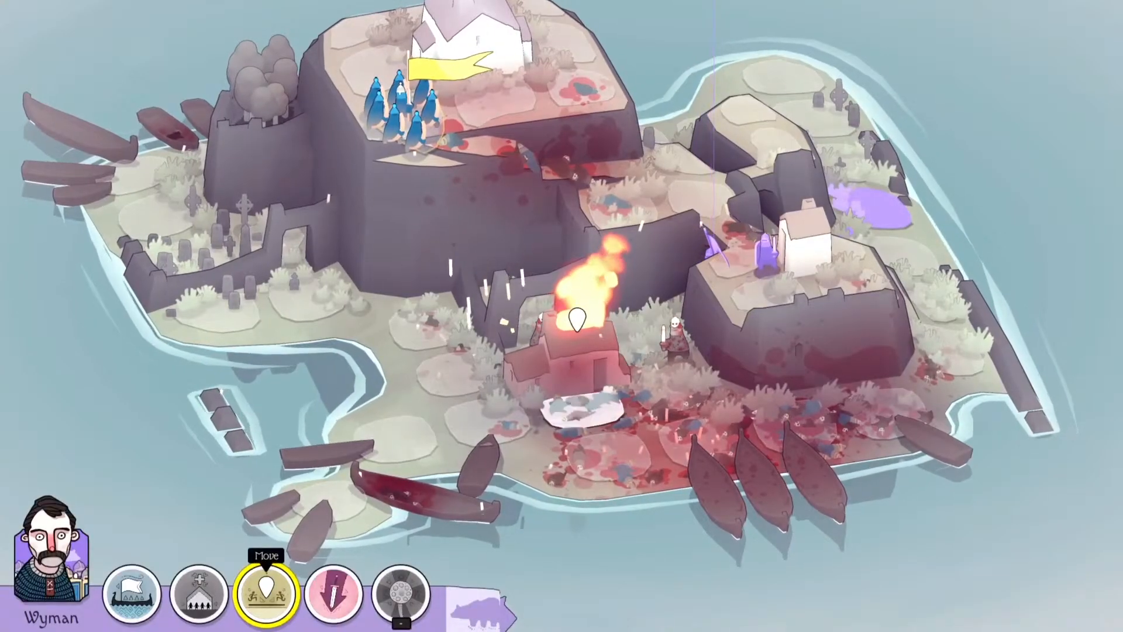
pyautogui.click(649, 339)
pyautogui.click(697, 260)
pyautogui.scroll(2, 667, 292)
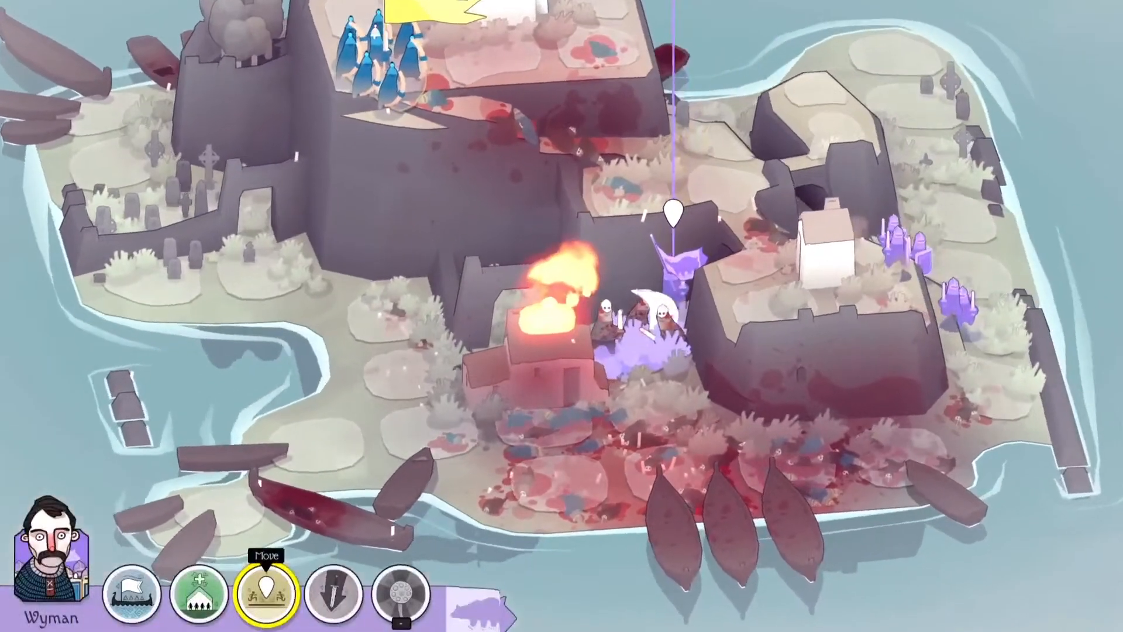
pyautogui.click(662, 400)
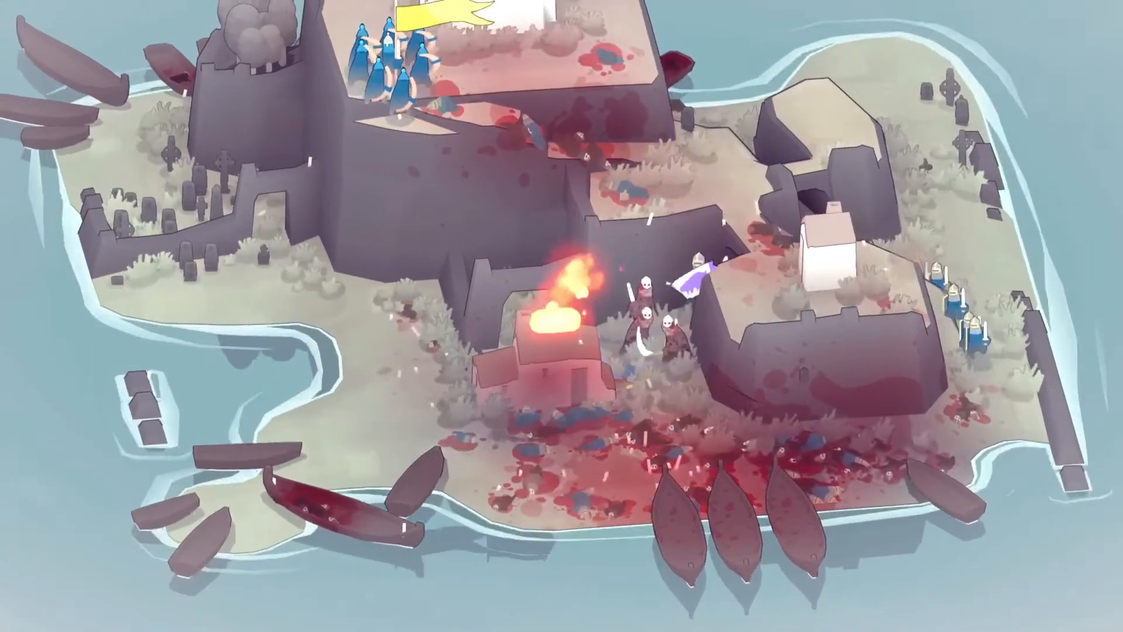
pyautogui.click(699, 262)
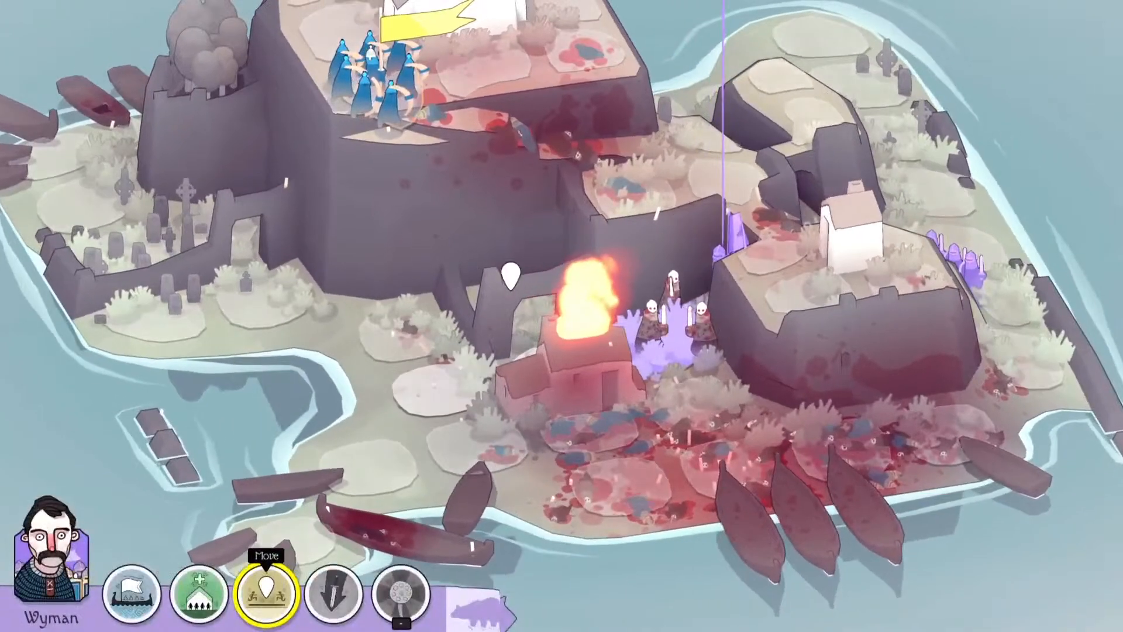
# - Order Wyman's squad to the tile by the archway beside the burning house
pyautogui.click(511, 282)
pyautogui.click(690, 293)
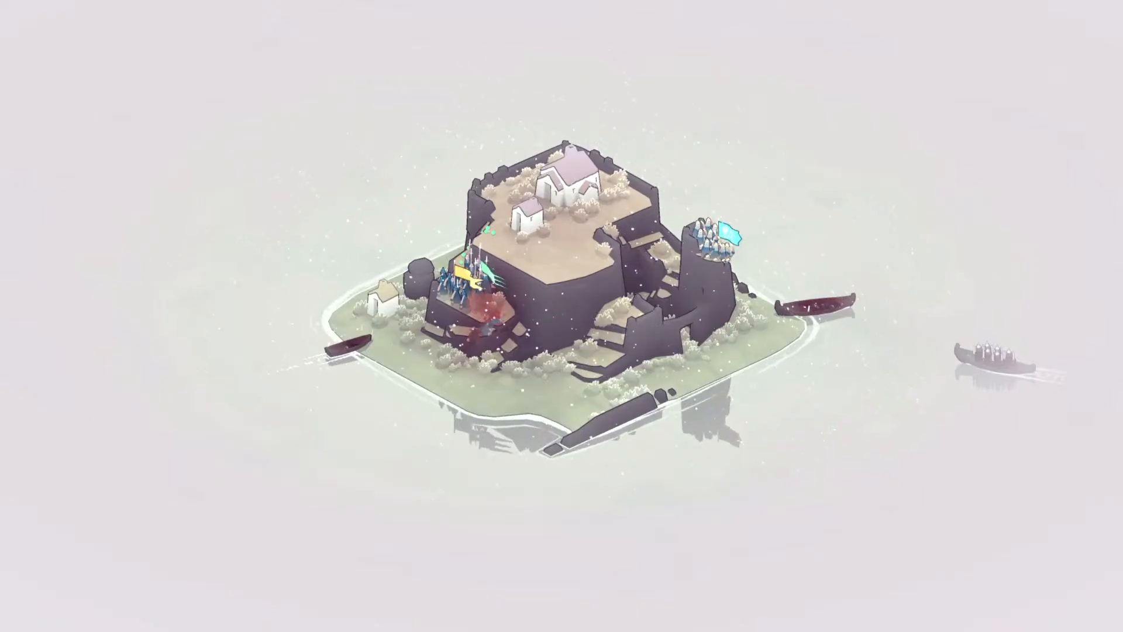
# - Move Norman's squad from the bloodstained terrace up onto the island's main plateau
pyautogui.press('1')
pyautogui.press('Right')
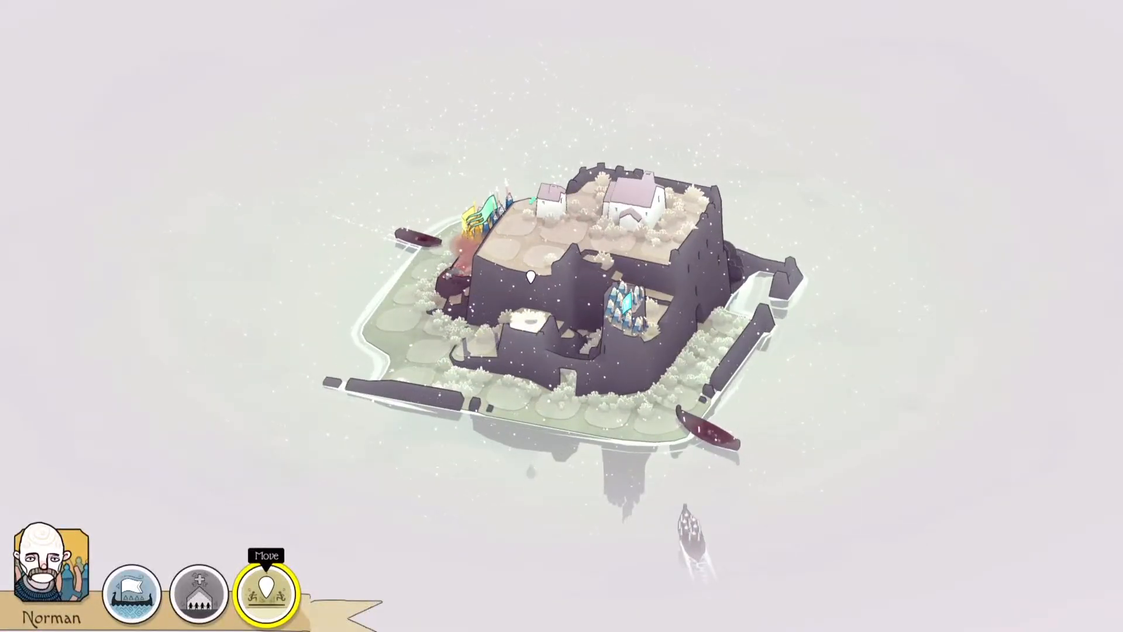
pyautogui.click(530, 277)
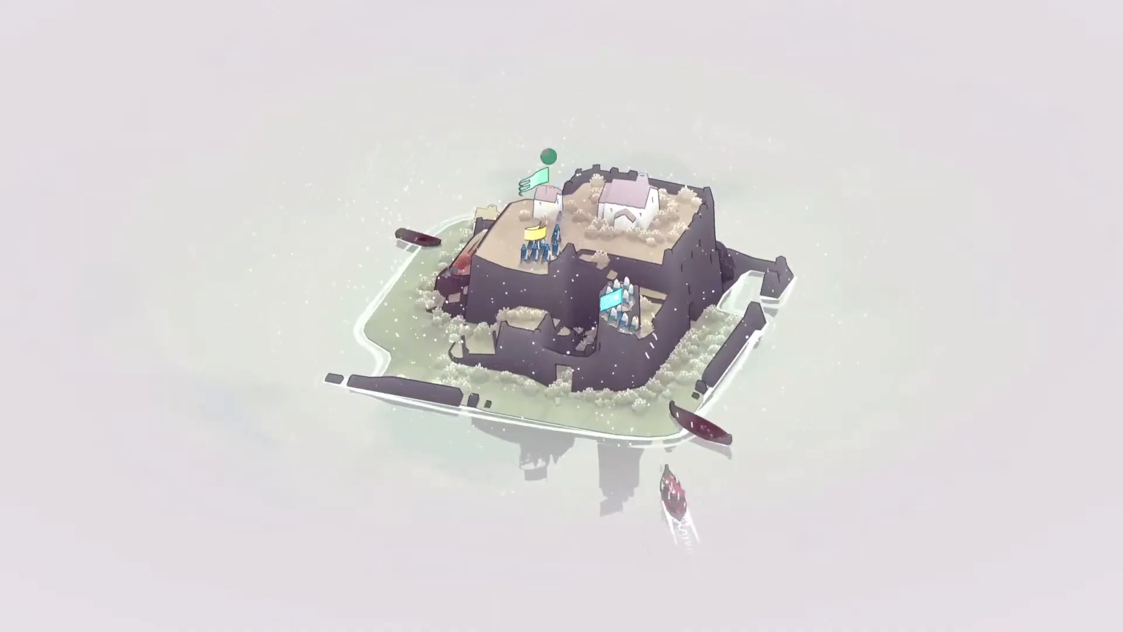
# - Move Cwen's squad from the corner tower across to the plateau tile in front of the small house
pyautogui.scroll(3, 562, 316)
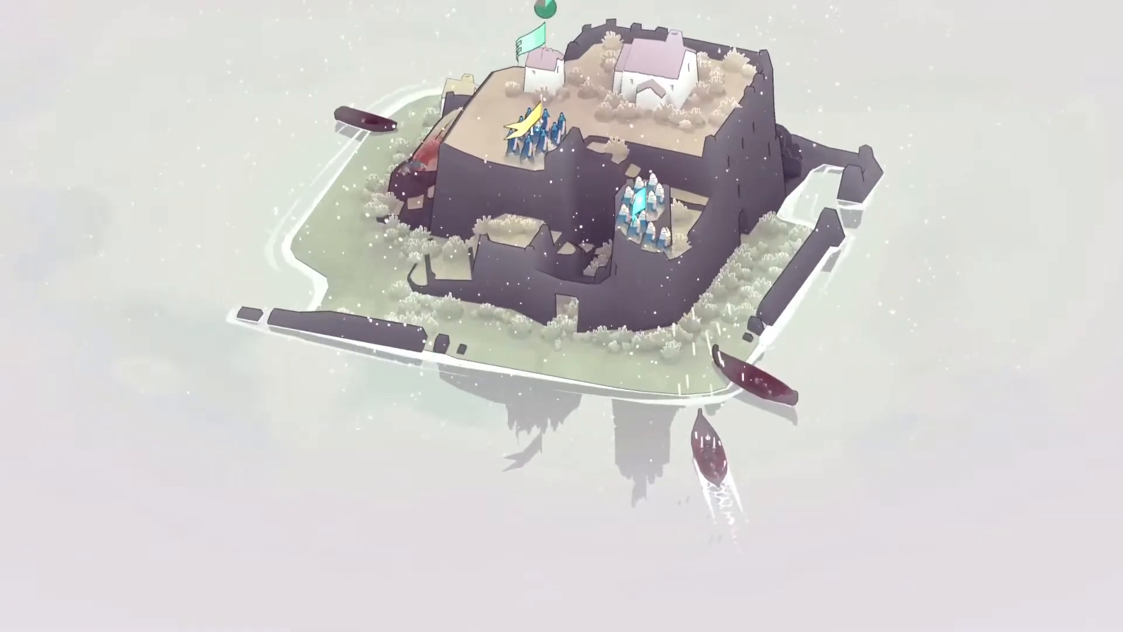
pyautogui.moveTo(562, 316); pyautogui.dragTo(661, 316)
pyautogui.scroll(-3, 561, 316)
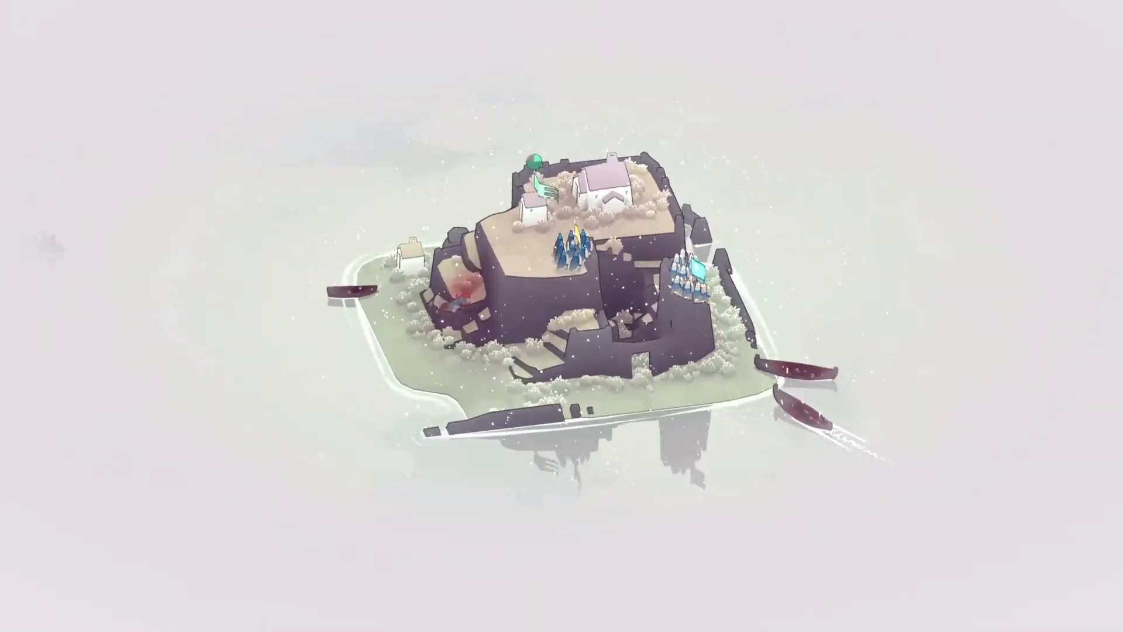
pyautogui.click(690, 281)
pyautogui.moveTo(561, 316); pyautogui.dragTo(702, 316)
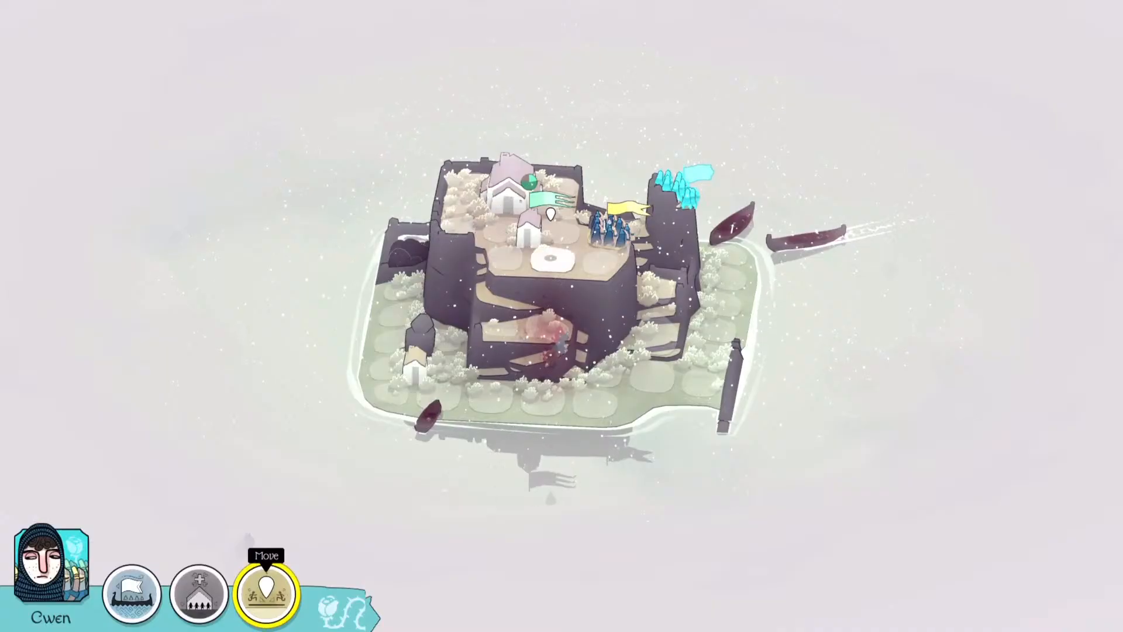
pyautogui.click(550, 258)
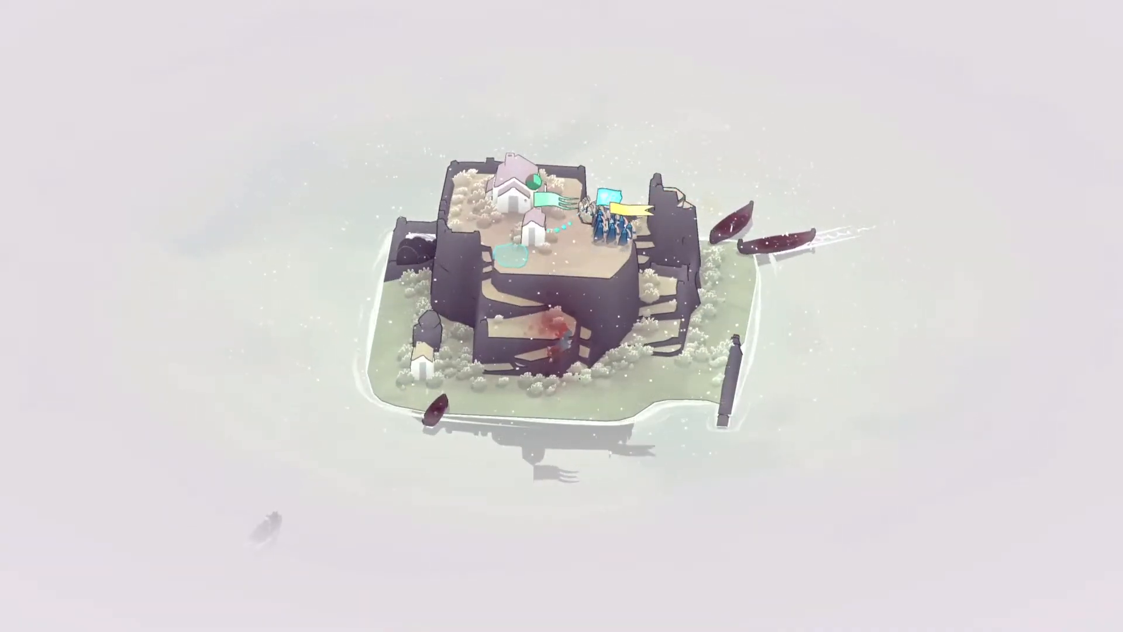
# - Reposition Norman's squad beside Cwen's squad on the open plateau near the small house
pyautogui.moveTo(562, 316); pyautogui.dragTo(661, 319)
pyautogui.click(612, 219)
pyautogui.click(579, 253)
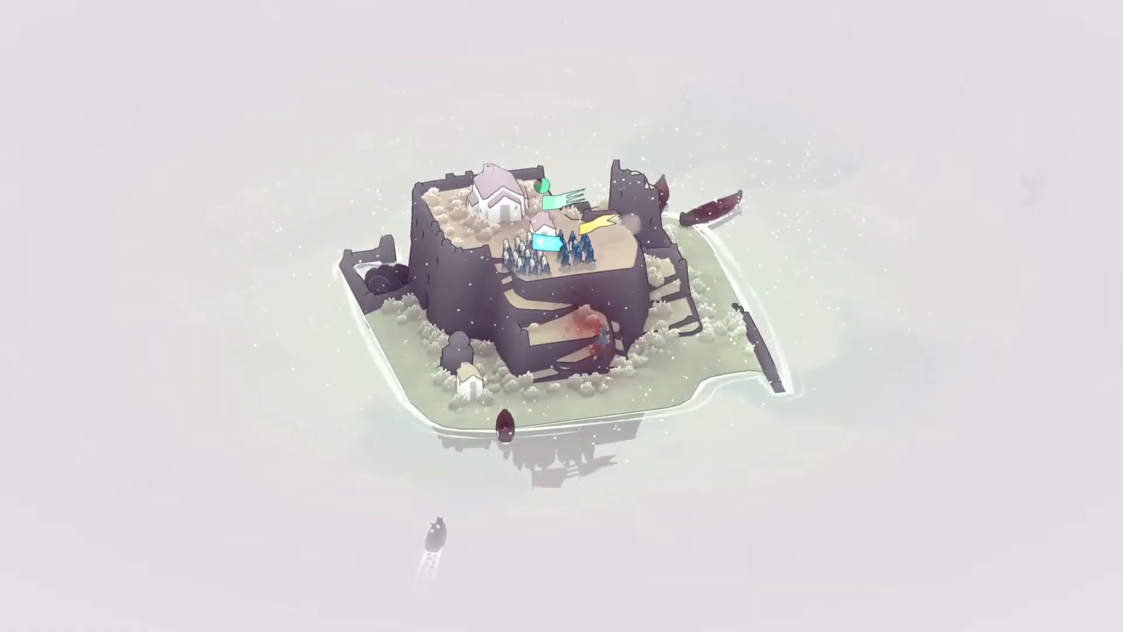
# - Send Cwen's squad to the plateau's high walled corner beside the large house
pyautogui.moveTo(661, 263); pyautogui.dragTo(609, 267)
pyautogui.click(500, 223)
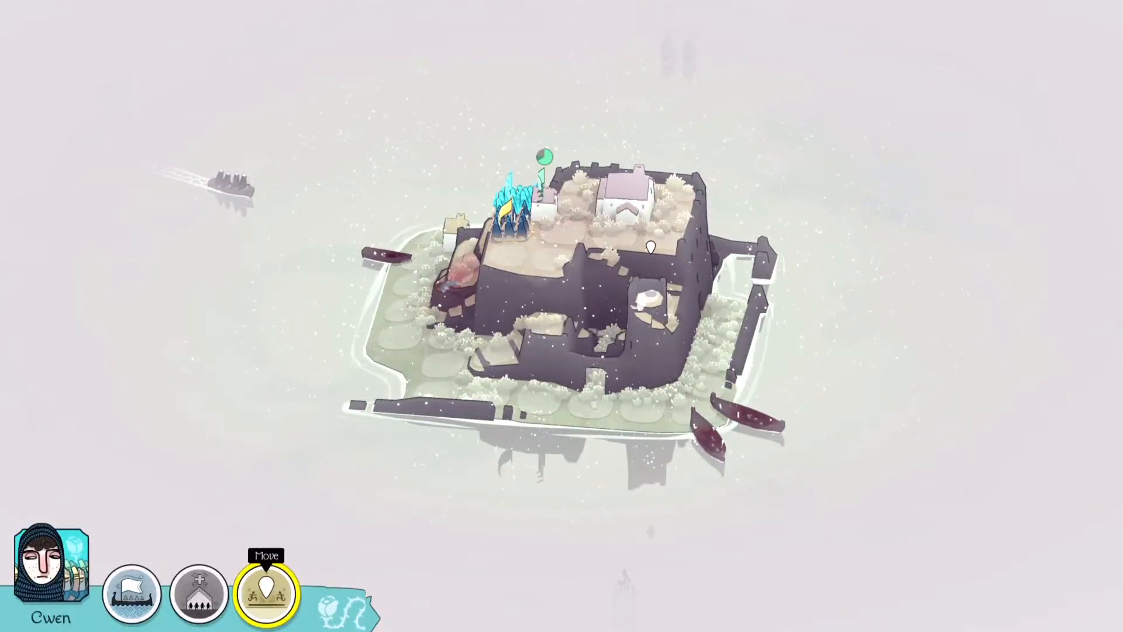
pyautogui.moveTo(486, 199); pyautogui.dragTo(714, 167)
pyautogui.moveTo(471, 153); pyautogui.dragTo(527, 193)
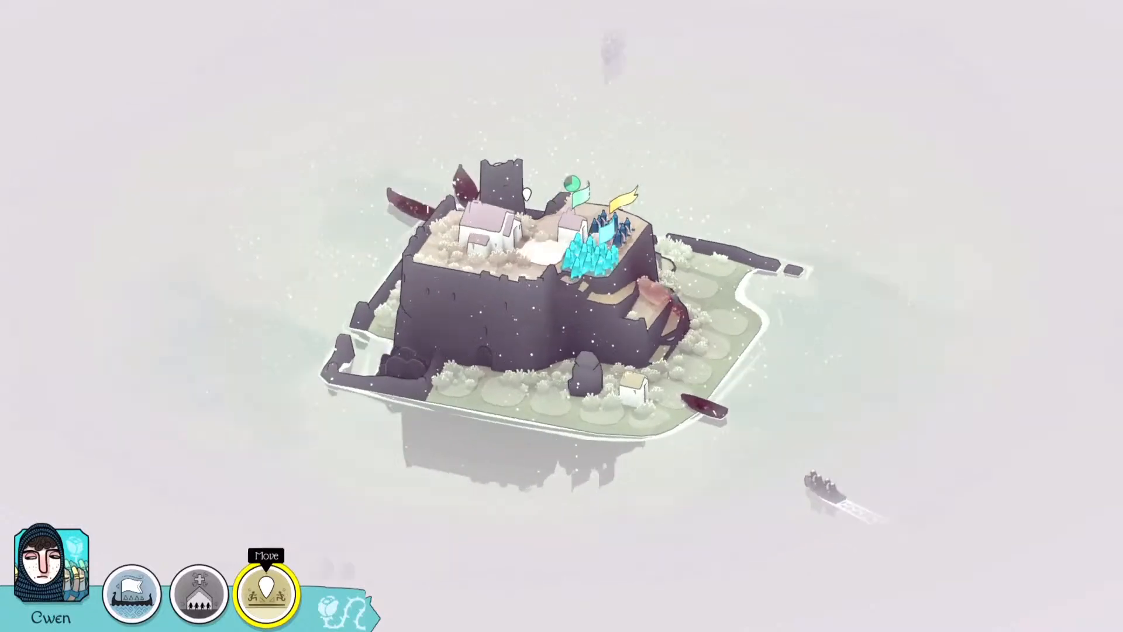
pyautogui.click(524, 233)
# - Send Norman's squad down from the plateau to the bloodstained terrace below it
pyautogui.moveTo(696, 249); pyautogui.dragTo(576, 250)
pyautogui.click(579, 250)
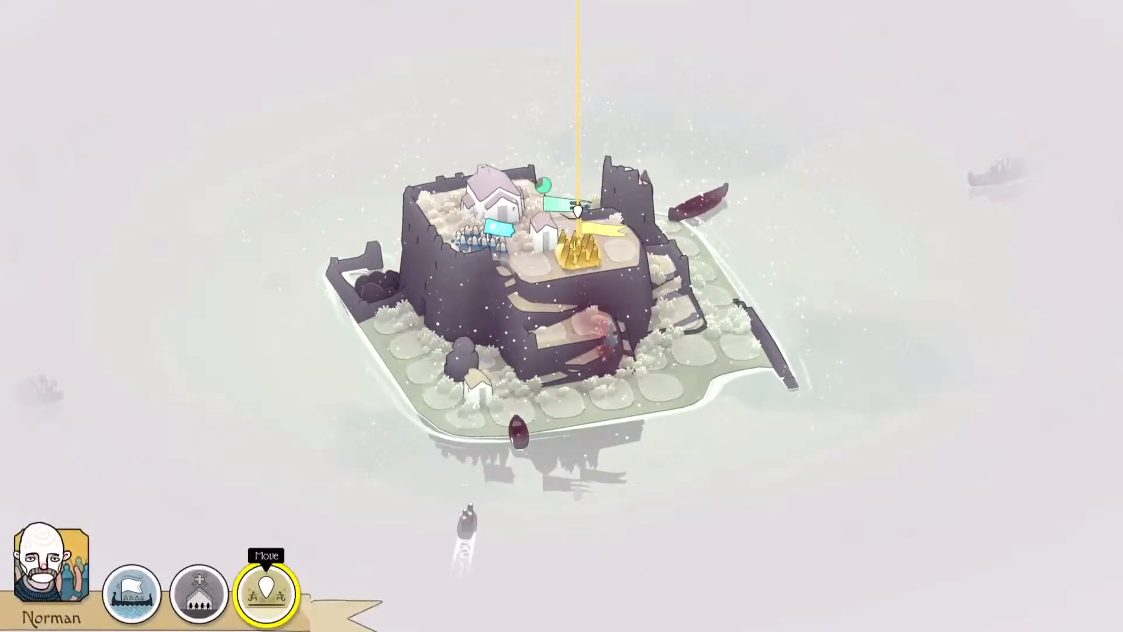
pyautogui.click(544, 285)
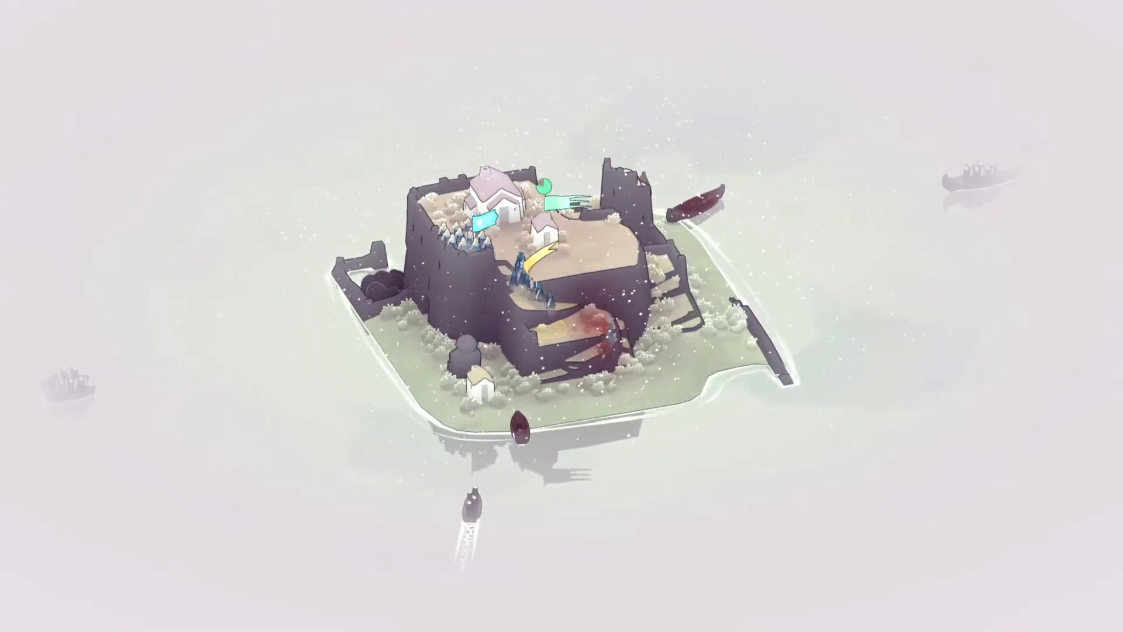
pyautogui.click(556, 321)
pyautogui.click(600, 326)
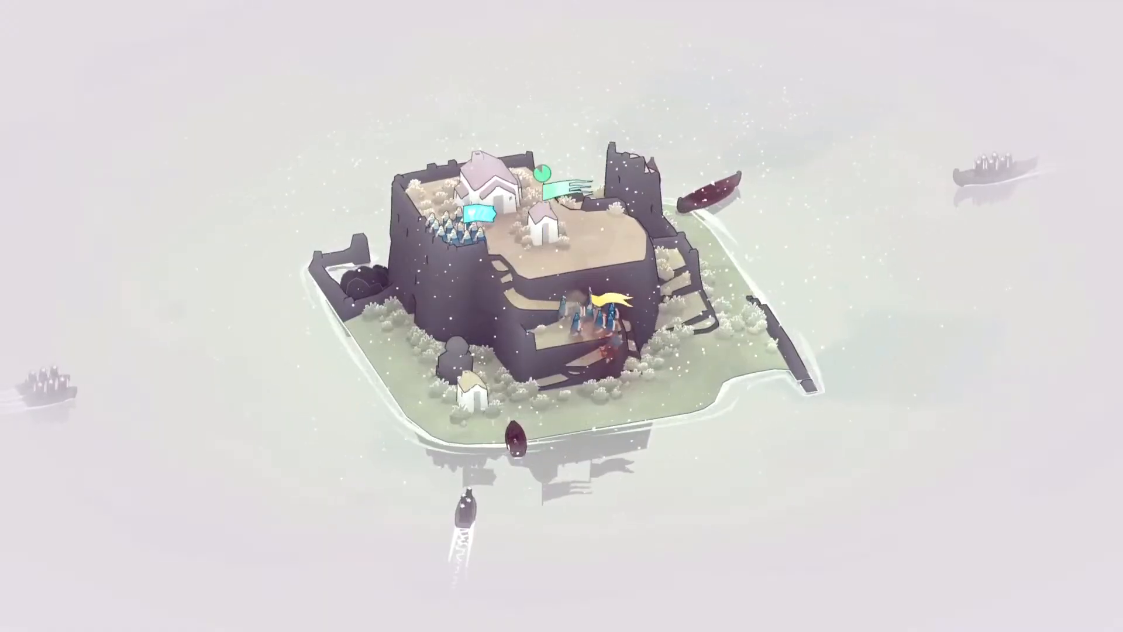
# - Move Anghus's squad out of the small house onto the neighbouring plateau tile by the large house
pyautogui.moveTo(600, 326); pyautogui.dragTo(512, 327)
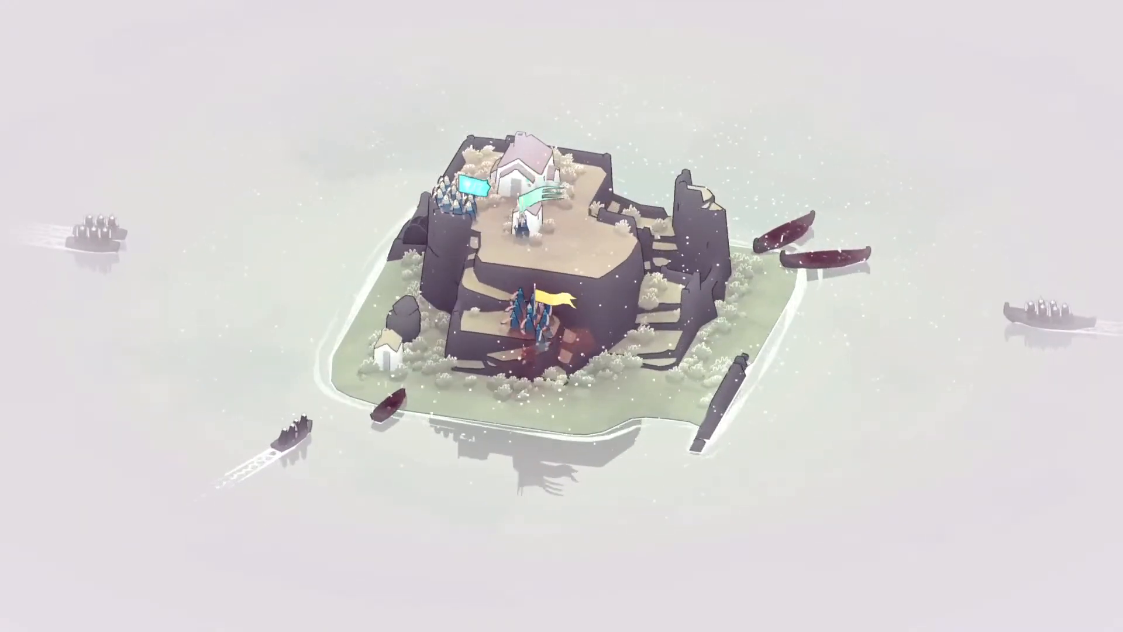
pyautogui.click(507, 230)
pyautogui.moveTo(691, 194); pyautogui.dragTo(565, 188)
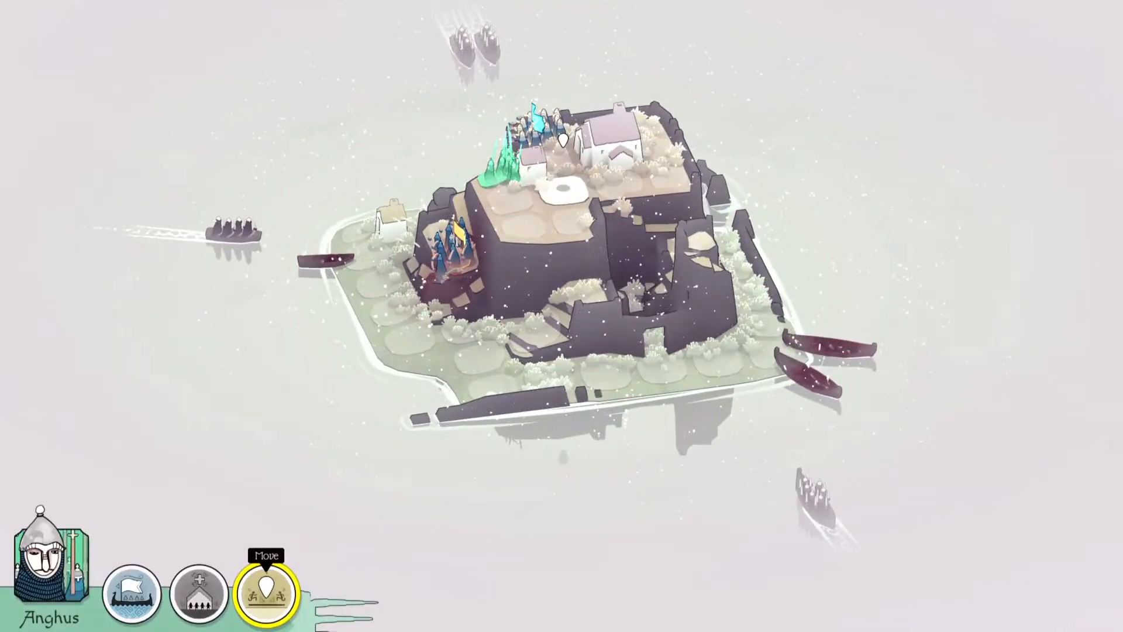
pyautogui.click(564, 189)
# - Pull Norman's squad back up from the terrace to the plateau edge in front of the small house
pyautogui.click(466, 264)
pyautogui.moveTo(466, 252); pyautogui.dragTo(539, 217)
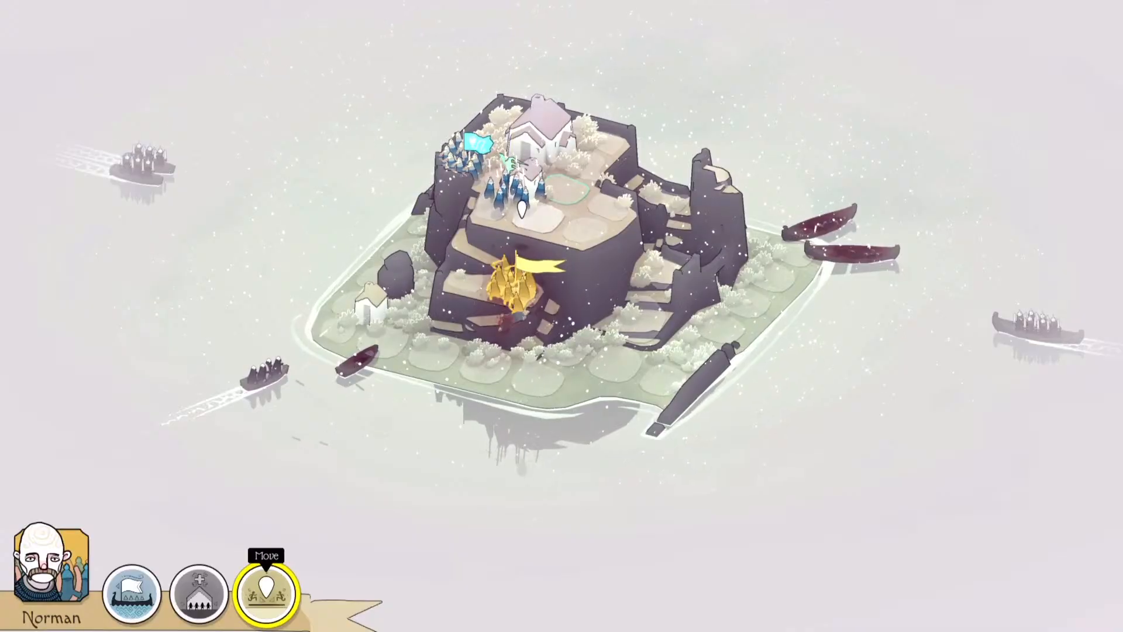
pyautogui.click(491, 208)
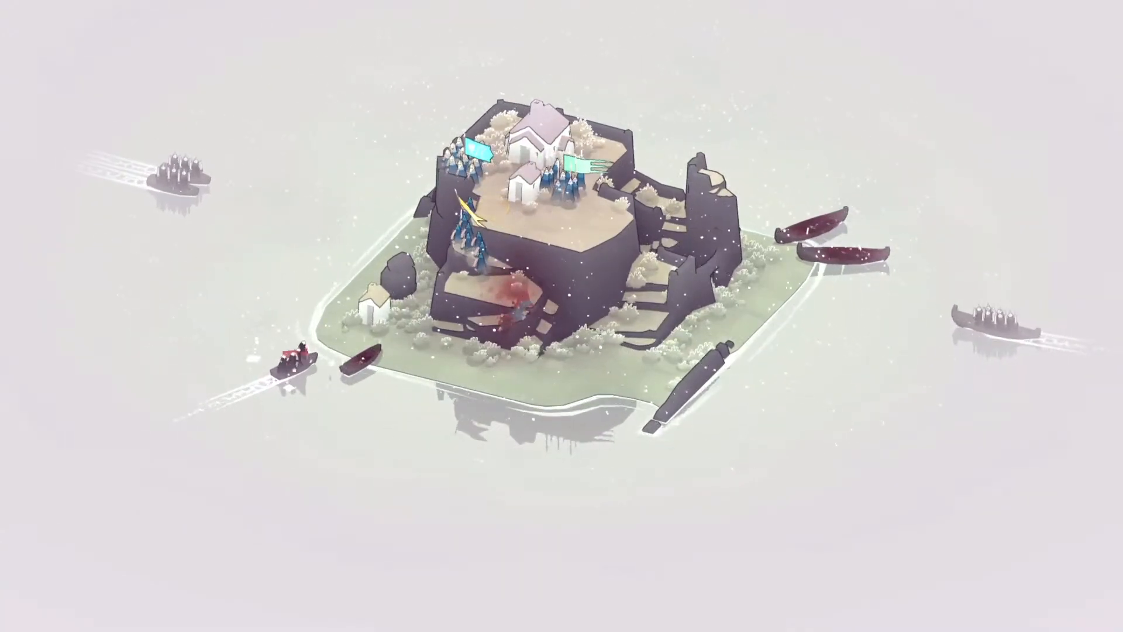
pyautogui.click(470, 225)
pyautogui.moveTo(470, 226); pyautogui.dragTo(541, 227)
pyautogui.click(530, 227)
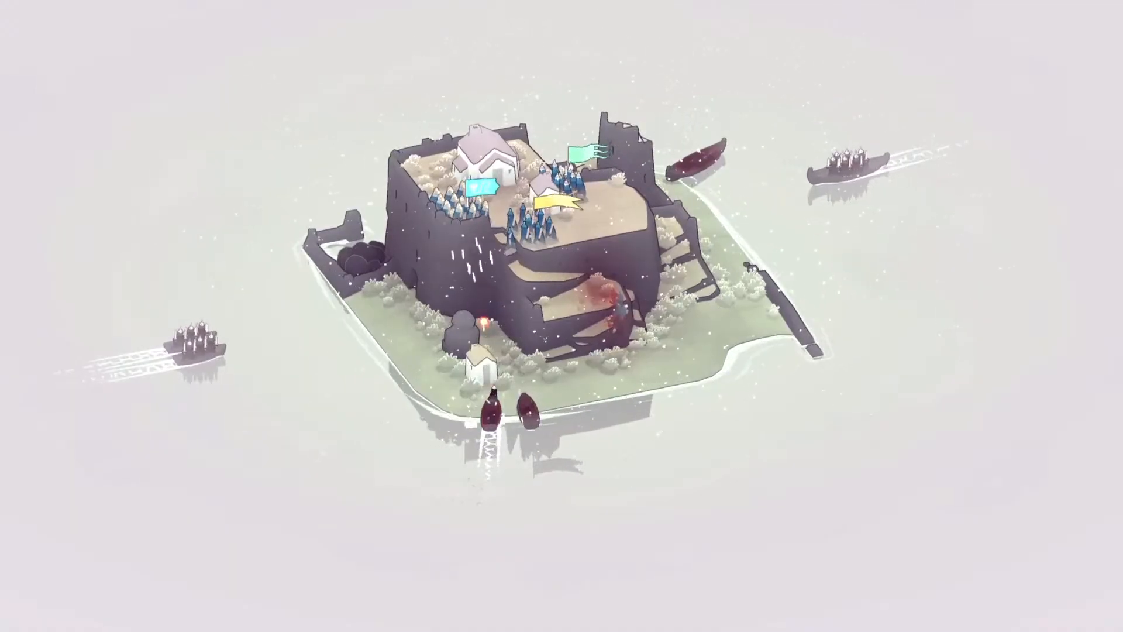
# - Shift Norman's squad across the plateau to the edge facing the corner tower, next to Anghus's squad
pyautogui.click(531, 226)
pyautogui.moveTo(784, 221); pyautogui.dragTo(662, 220)
pyautogui.click(545, 221)
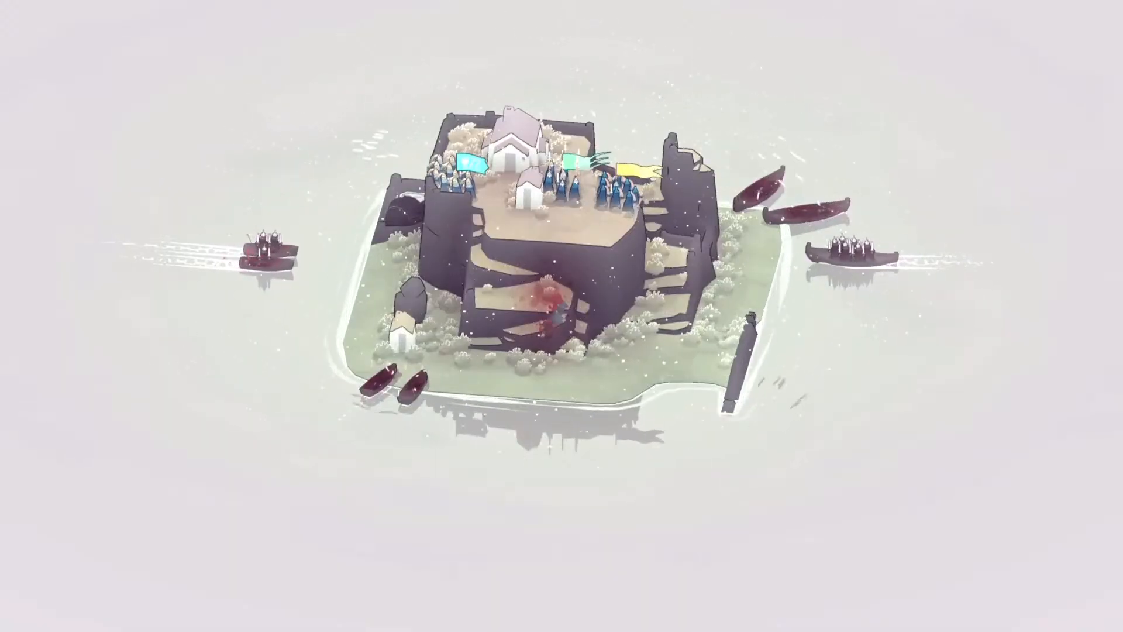
# - Move Cwen's squad from the walled corner to the plateau tile in front of the small house
pyautogui.press('Tab')
pyautogui.press('Tab')
pyautogui.press('d')
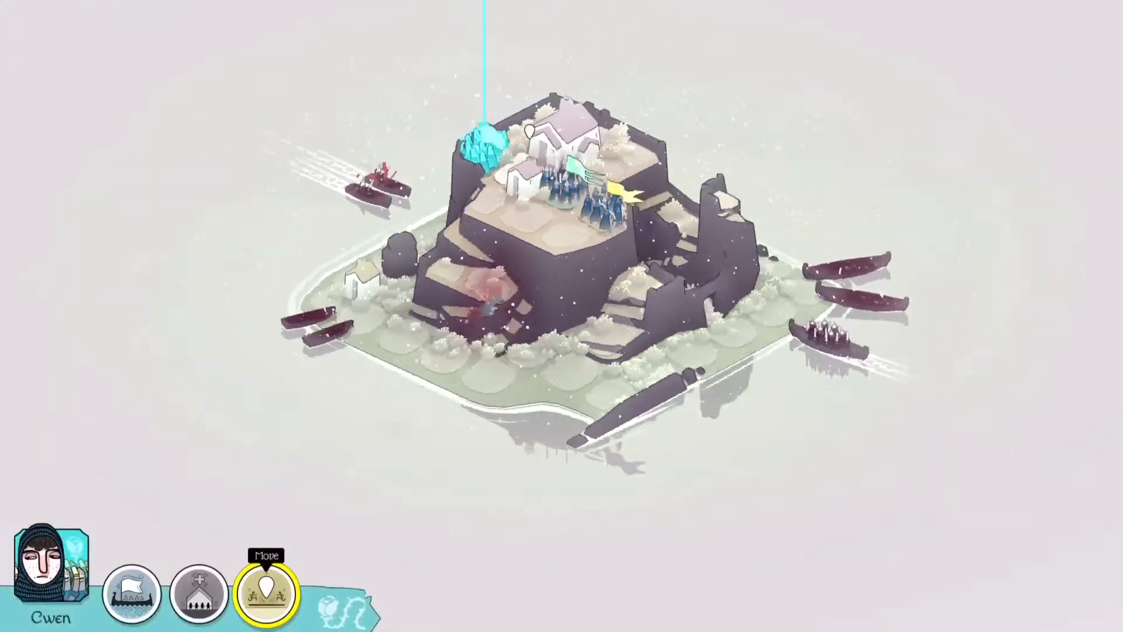
pyautogui.click(519, 229)
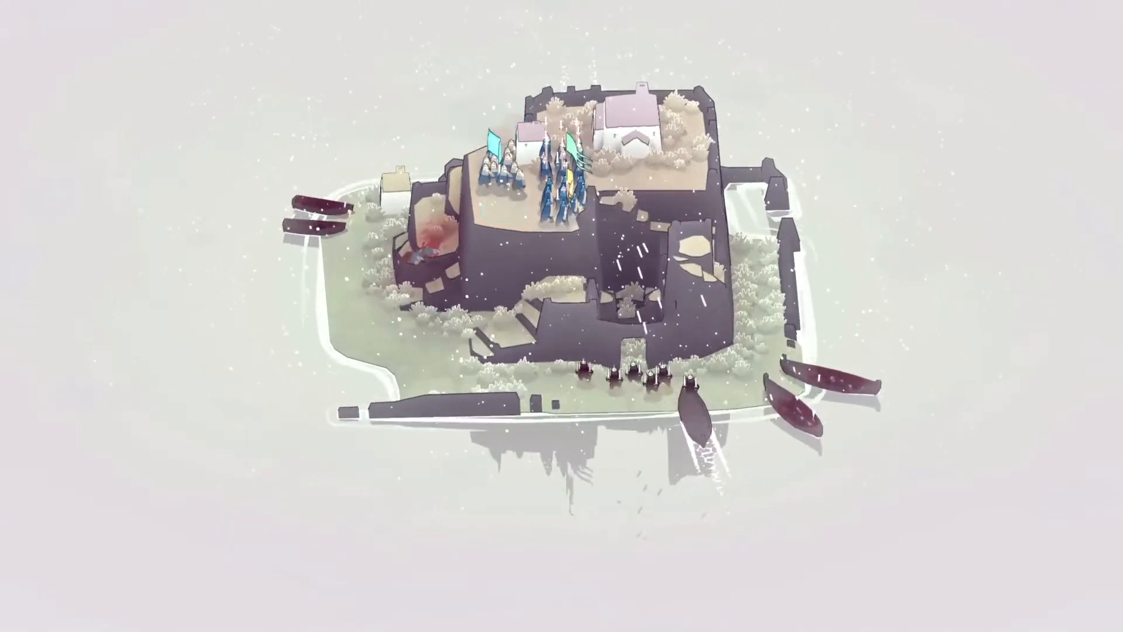
# - Cycle through the squads gathered on the plateau, including Anghus's squad, to check their positions
pyautogui.press('Tab')
pyautogui.press('Escape')
pyautogui.press('Tab')
pyautogui.press('Tab')
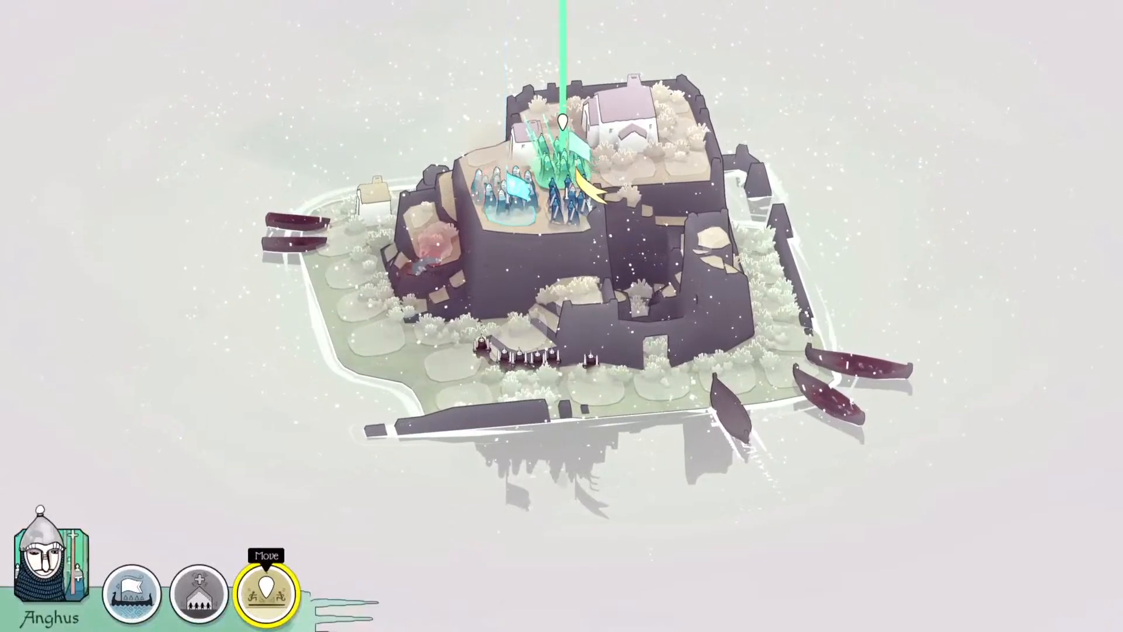
pyautogui.press('Tab')
pyautogui.press('Escape')
pyautogui.press('Tab')
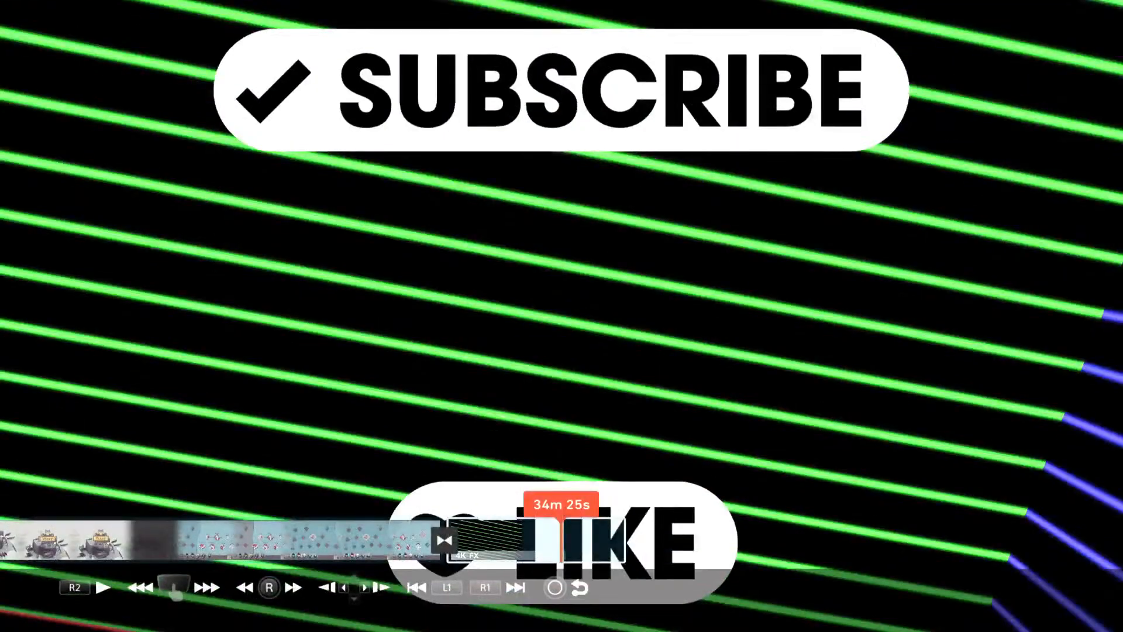
# - Leave the full-screen preview and jump back clip by clip to the start of the timeline at 0m 0s
pyautogui.press('Left')
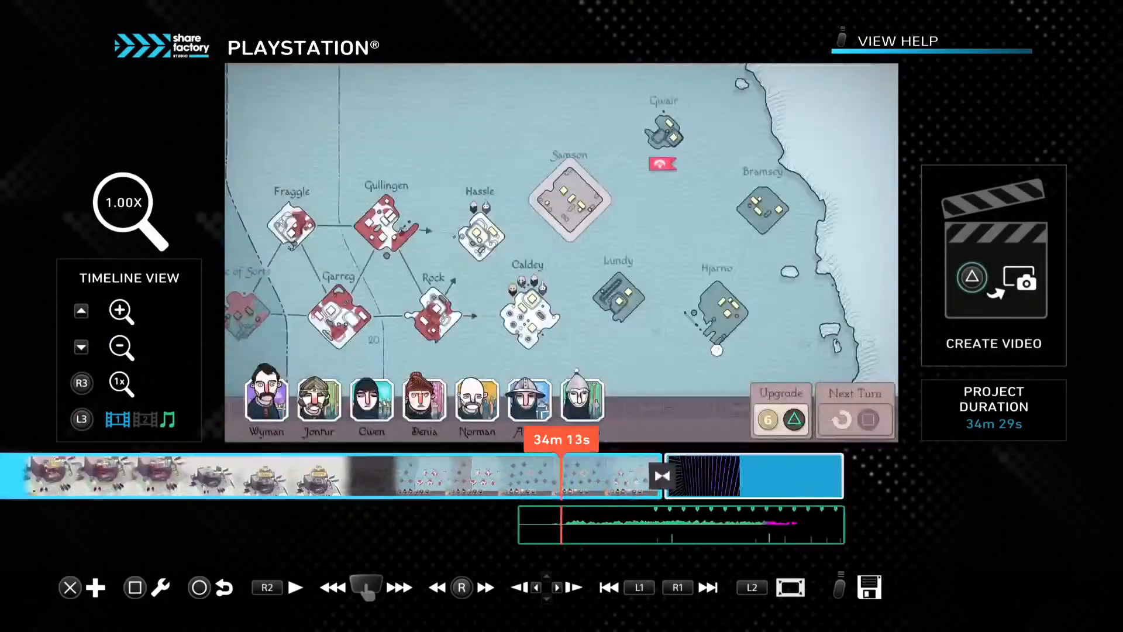
pyautogui.press('L1')
pyautogui.press('L1')
pyautogui.press('L1')
pyautogui.press('L1')
pyautogui.press('L1')
pyautogui.press('L1')
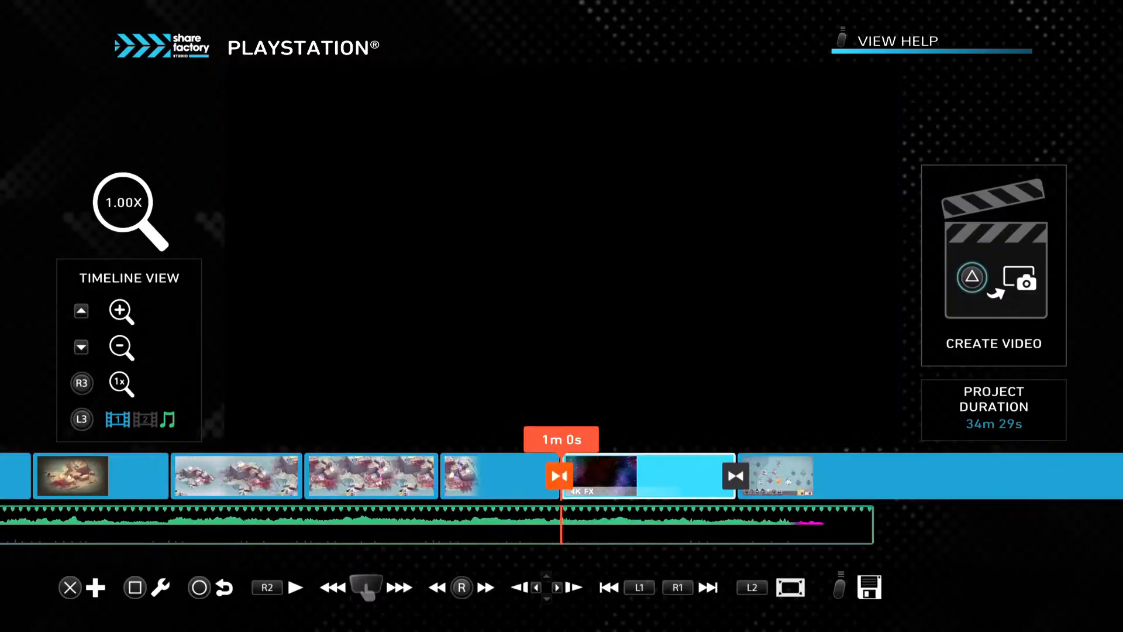
pyautogui.press('L1')
pyautogui.press('L1')
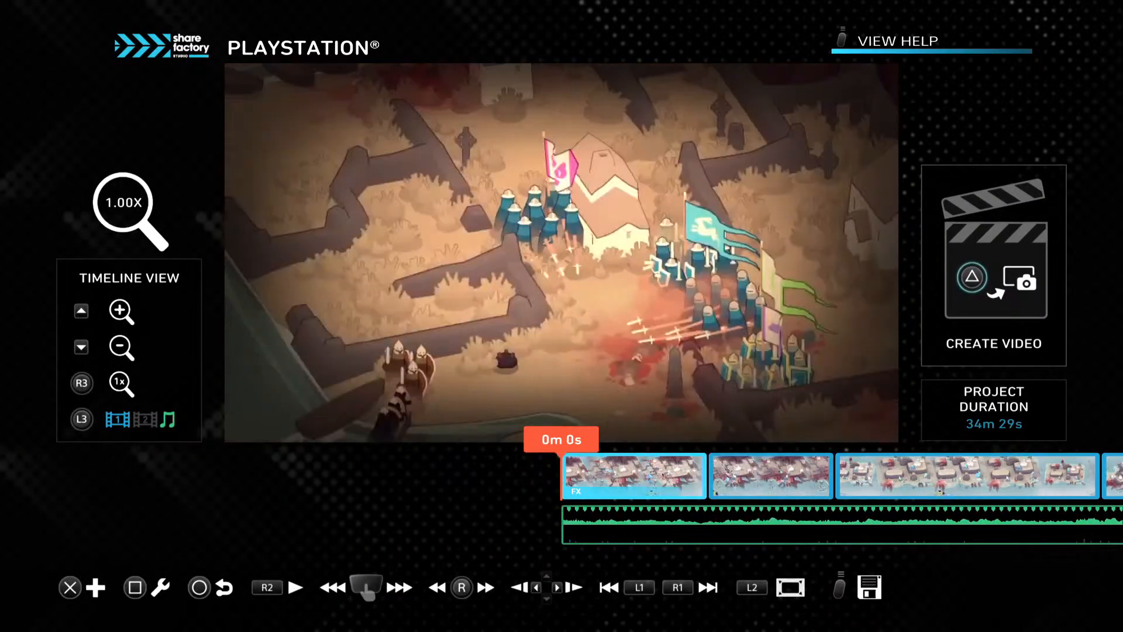